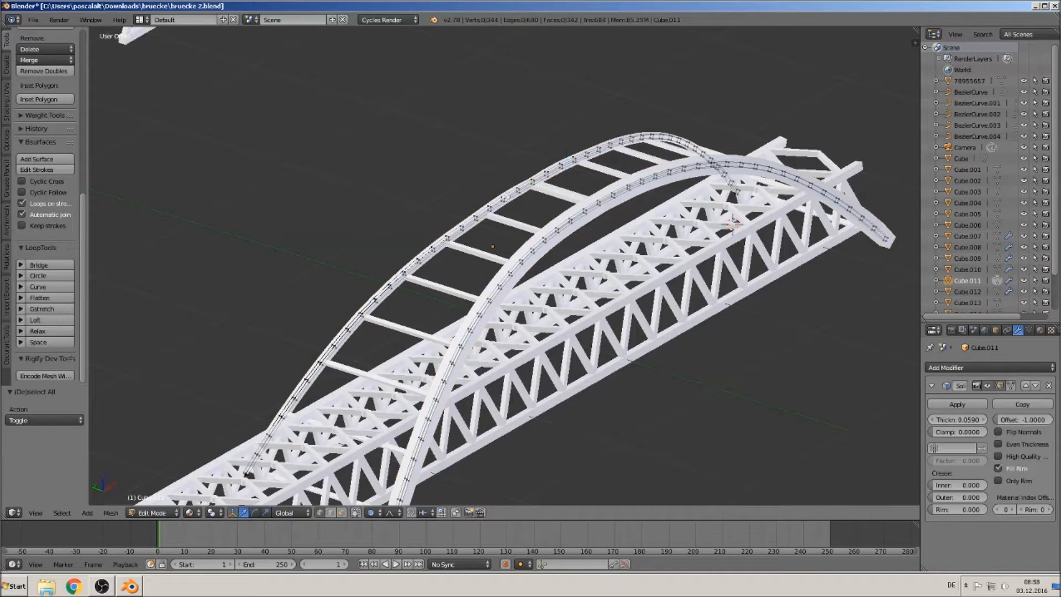
# Delete all linked vertices of the far arch so only the near arch remains in the mesh
pyautogui.press('l')
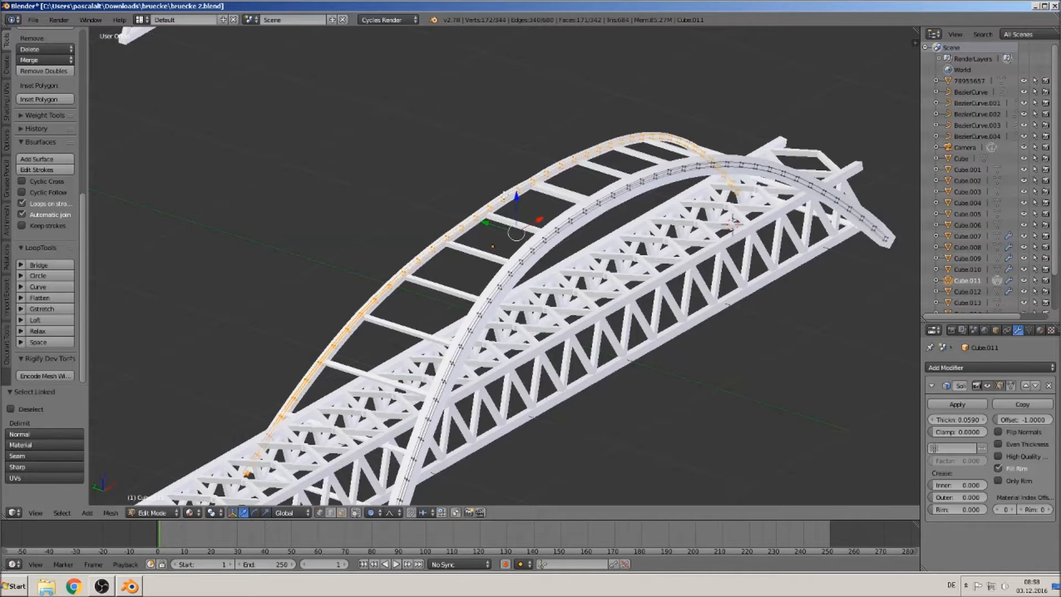
pyautogui.press('y')
pyautogui.press('x')
pyautogui.click(505, 197)
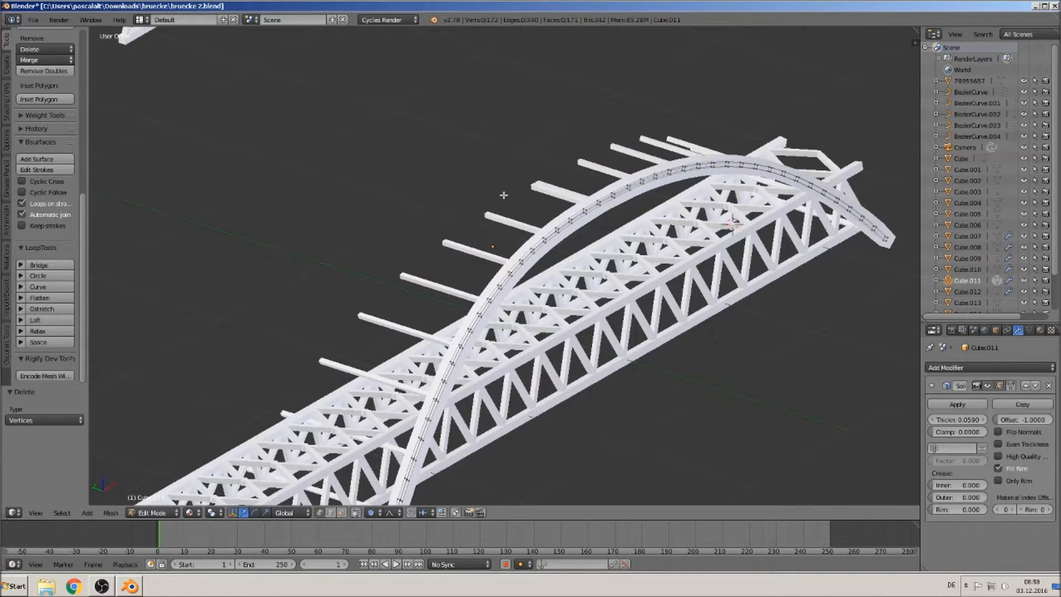
pyautogui.press('Tab')
pyautogui.scroll(-3, 542, 269)
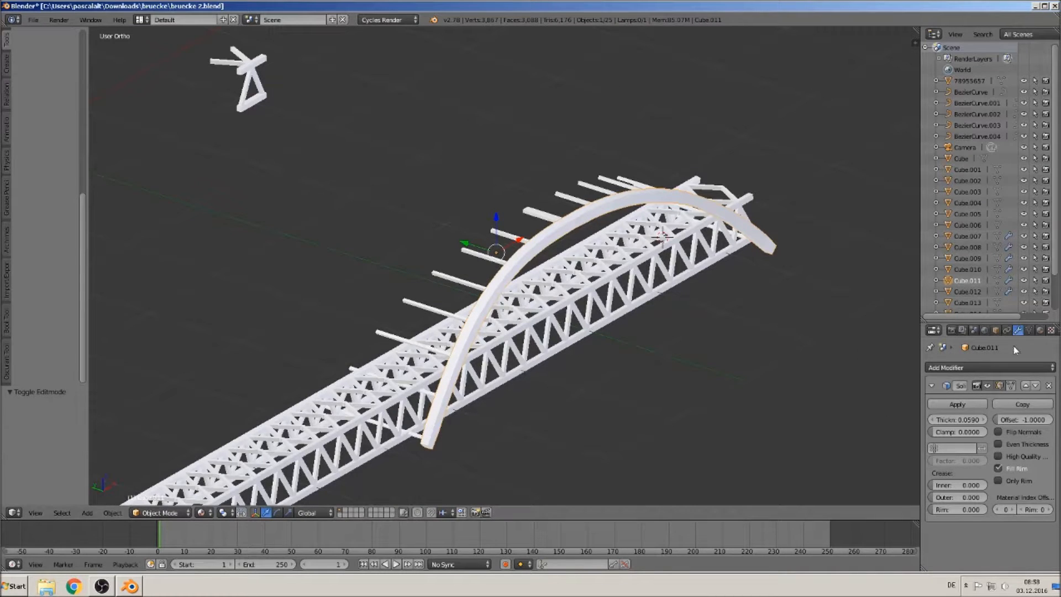
# Add a Mirror modifier to the remaining arch and switch its axis from X to Y
pyautogui.click(979, 368)
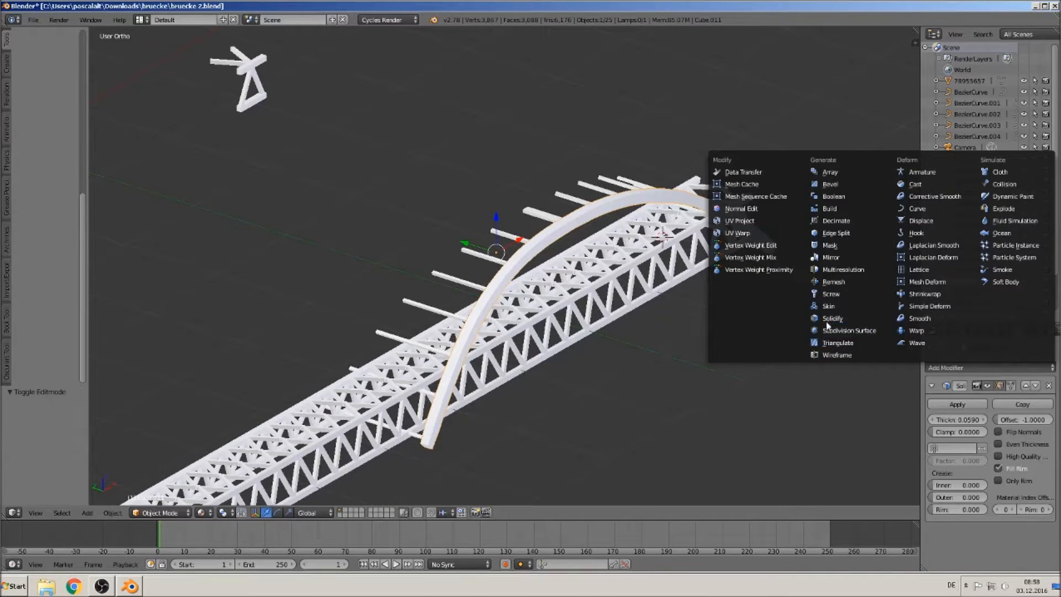
pyautogui.click(856, 257)
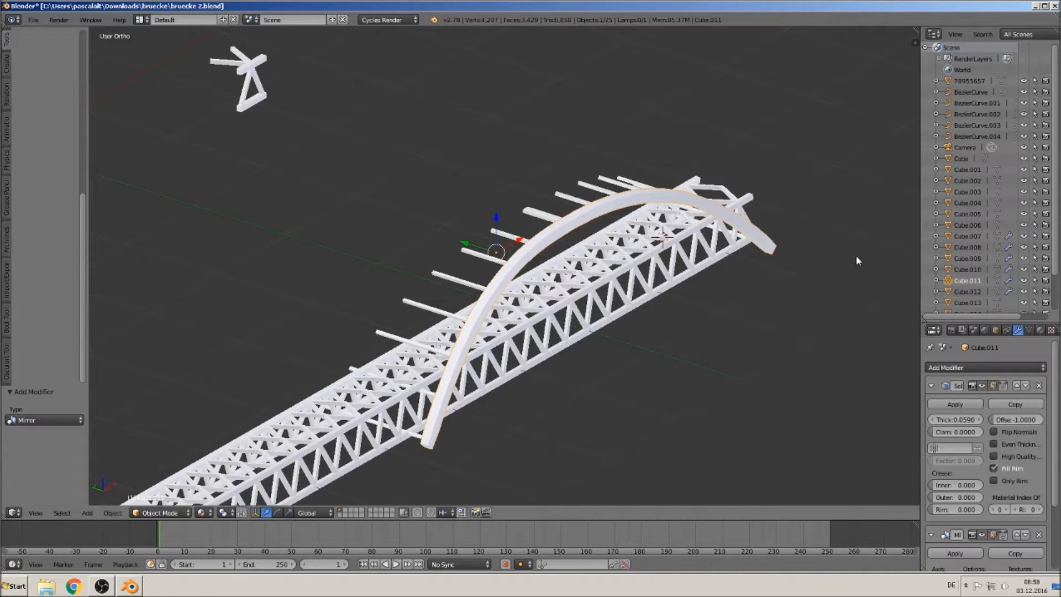
pyautogui.scroll(-4, 971, 490)
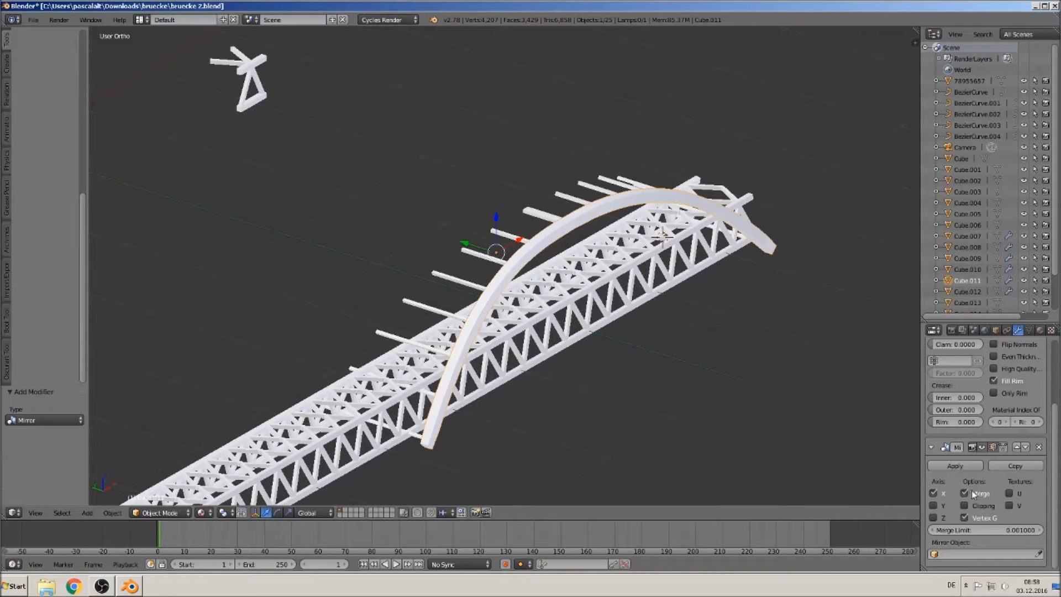
pyautogui.click(933, 493)
pyautogui.click(933, 505)
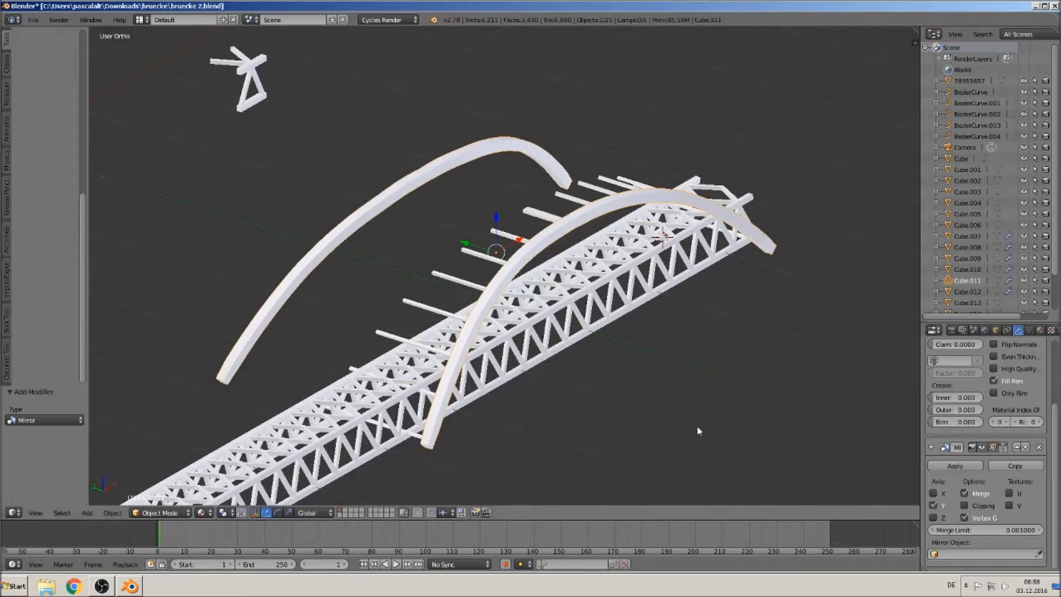
# Enter Edit Mode on the arch and select its whole mesh
pyautogui.moveTo(491, 188); pyautogui.dragTo(552, 251, button='middle')
pyautogui.press('Tab')
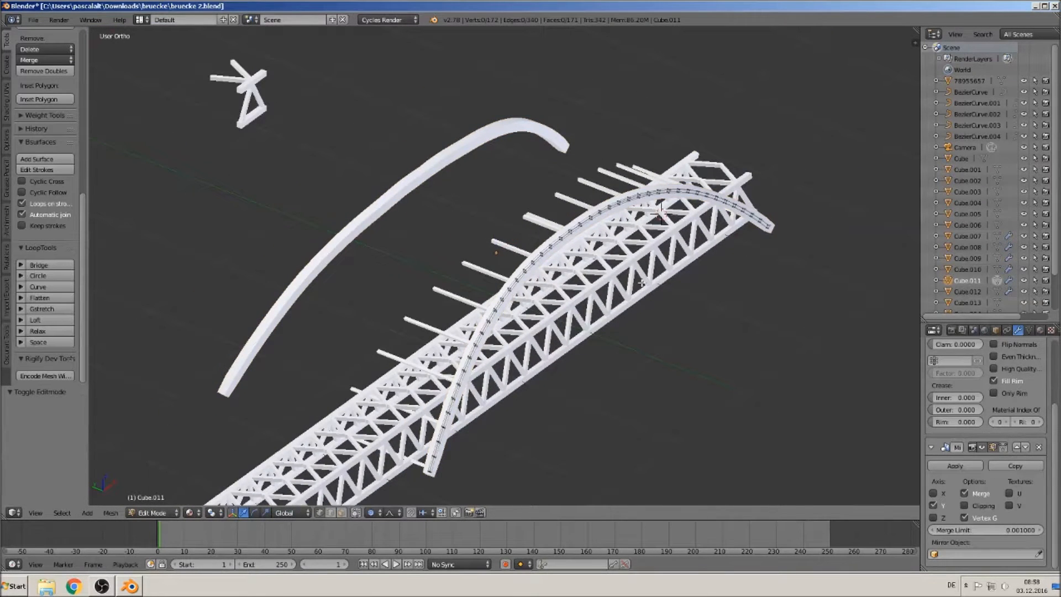
pyautogui.press('a')
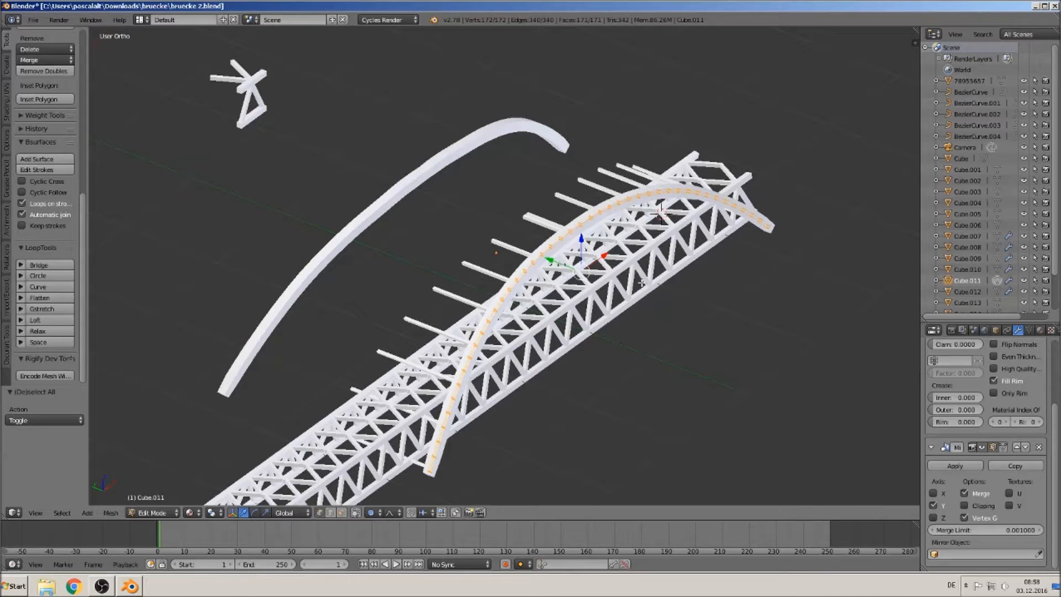
pyautogui.press('g')
pyautogui.press('y')
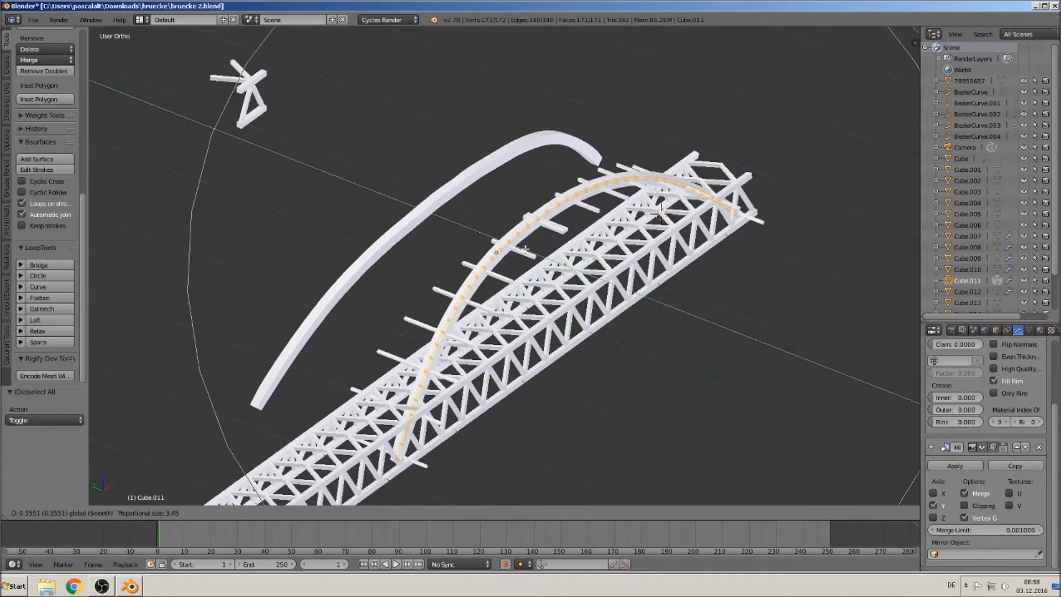
pyautogui.click(367, 500)
pyautogui.hotkey('ctrl', 'z')
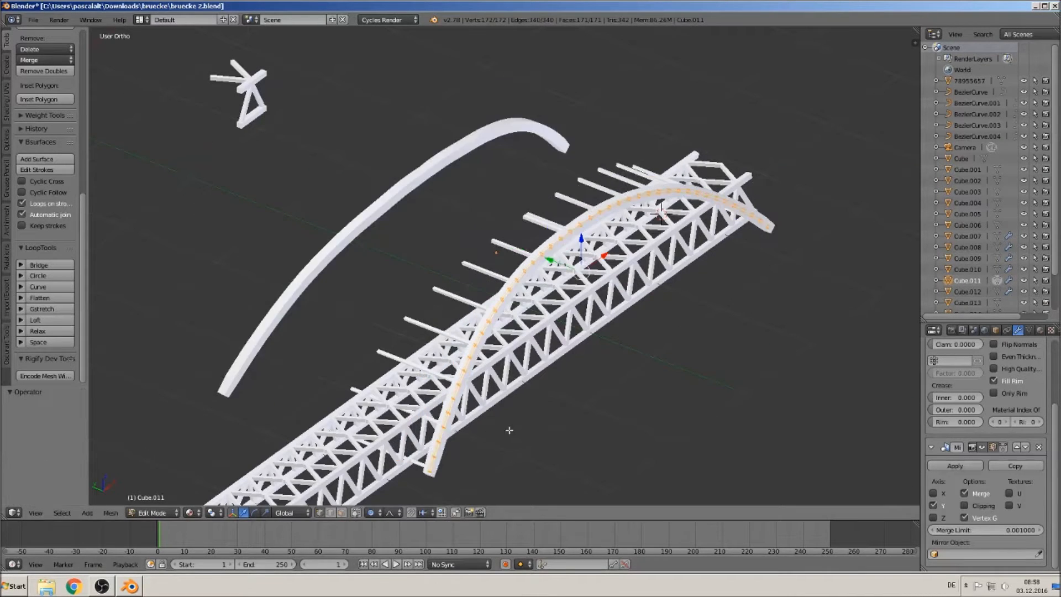
# Disable proportional editing and move the selected arch mesh about 0.461 along the Y axis
pyautogui.click(378, 514)
pyautogui.click(388, 503)
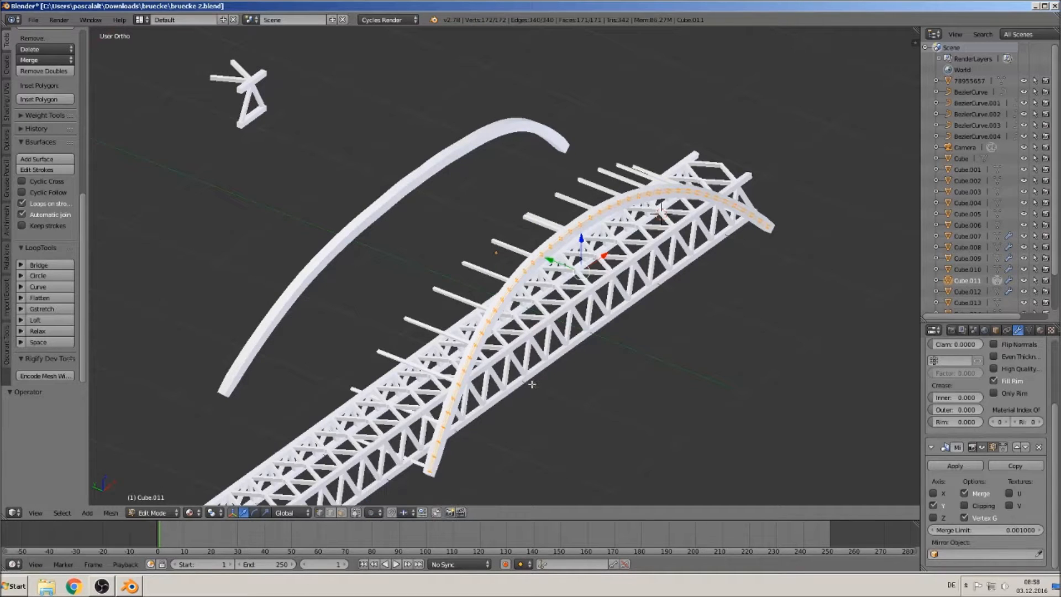
pyautogui.press('g')
pyautogui.press('y')
pyautogui.click(510, 241)
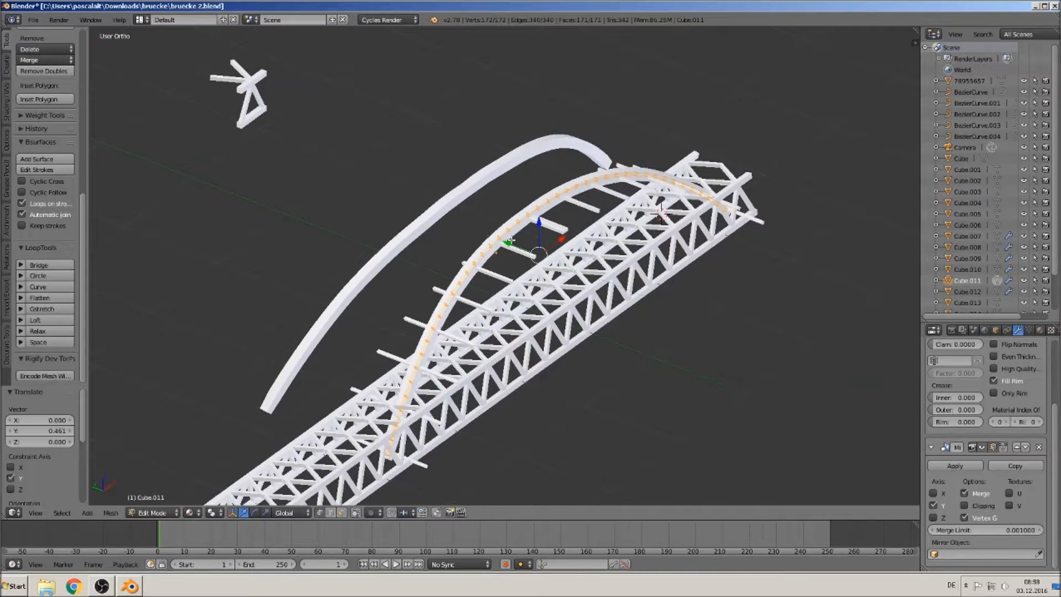
# Move the whole mirrored arch object along Y, viewed from the top, until the two arches lie evenly around the truss
pyautogui.press('KP_7')
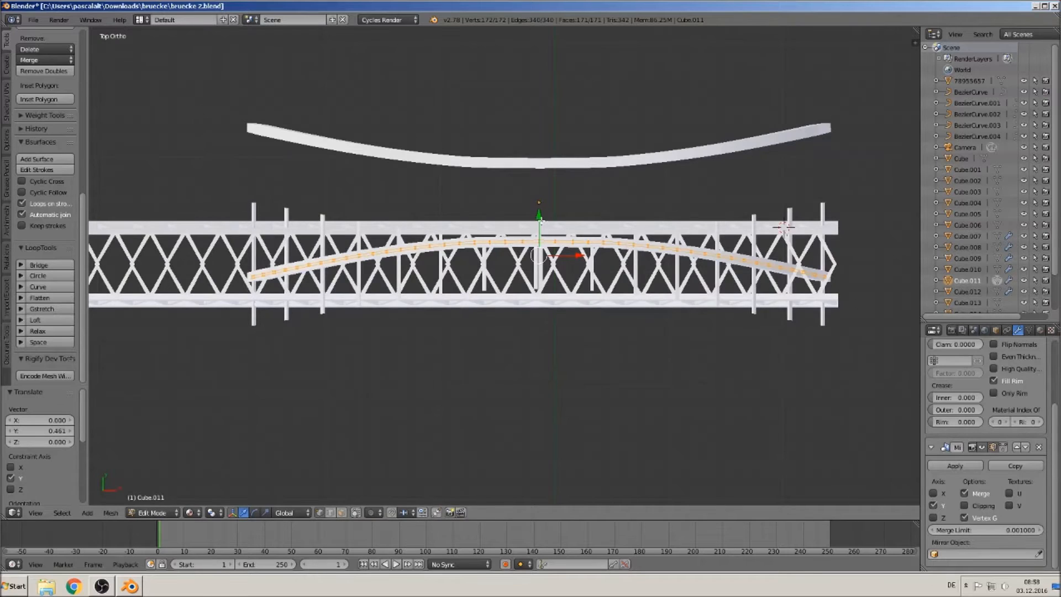
pyautogui.press('Tab')
pyautogui.press('g')
pyautogui.press('y')
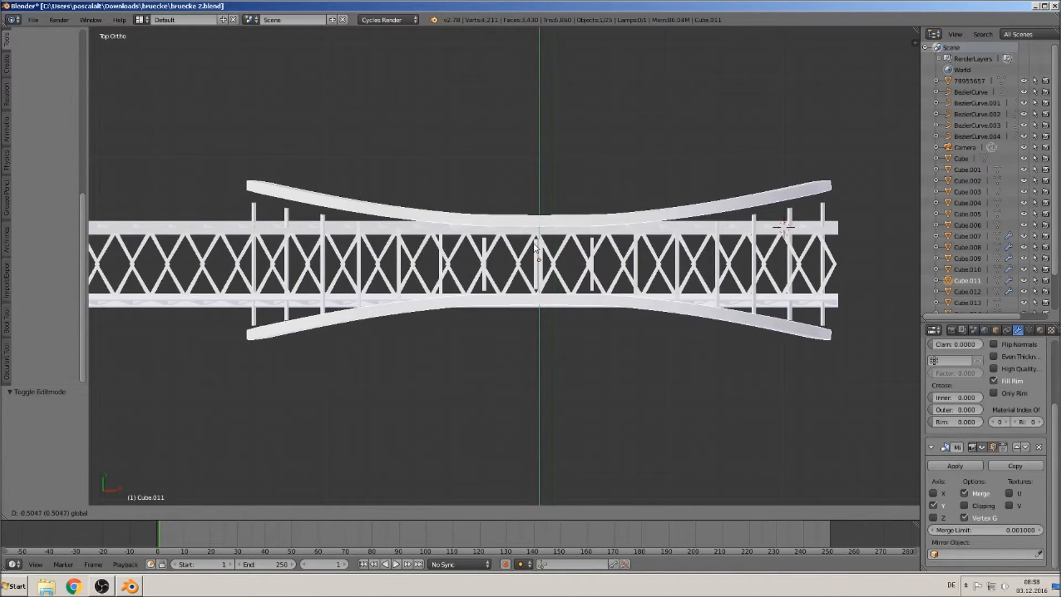
pyautogui.click(542, 264)
# Shift the arch mesh about 0.073 along Y in Edit Mode to bring the mirrored arches closer together
pyautogui.press('Tab')
pyautogui.moveTo(537, 284); pyautogui.dragTo(538, 277)
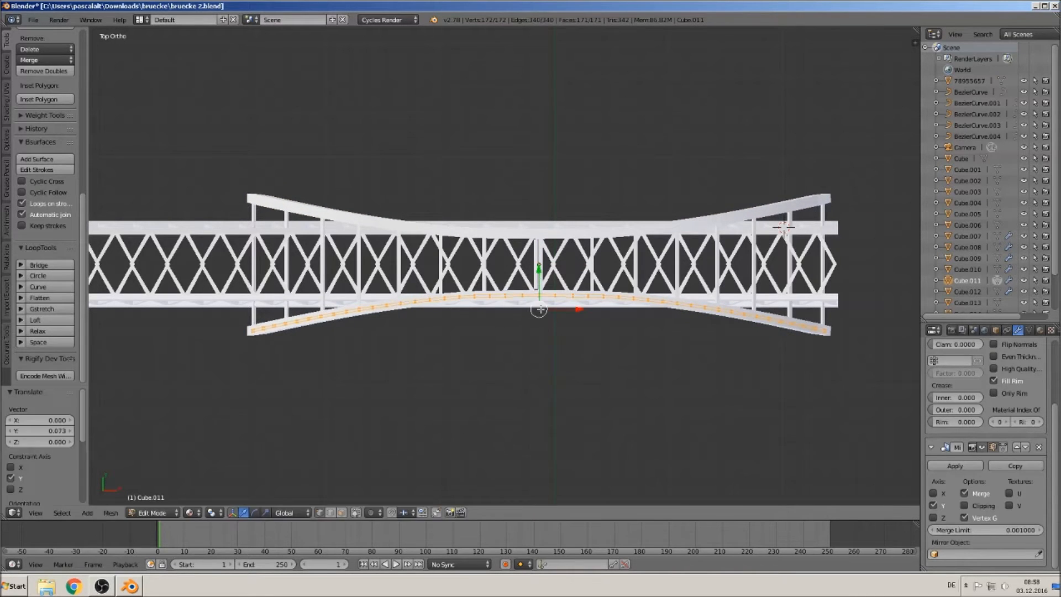
pyautogui.press('Tab')
# Delete the vertices of the face at the middle of the near arch, opening a gap there
pyautogui.moveTo(539, 345); pyautogui.dragTo(555, 326, button='middle')
pyautogui.scroll(3, 569, 244)
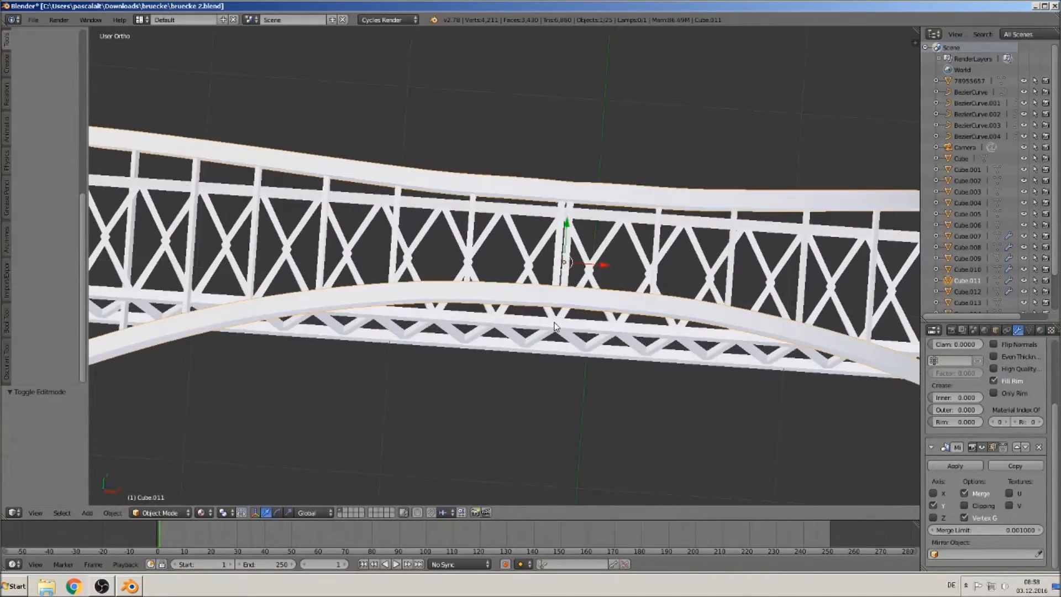
pyautogui.press('KP_7')
pyautogui.scroll(2, 555, 326)
pyautogui.press('Tab')
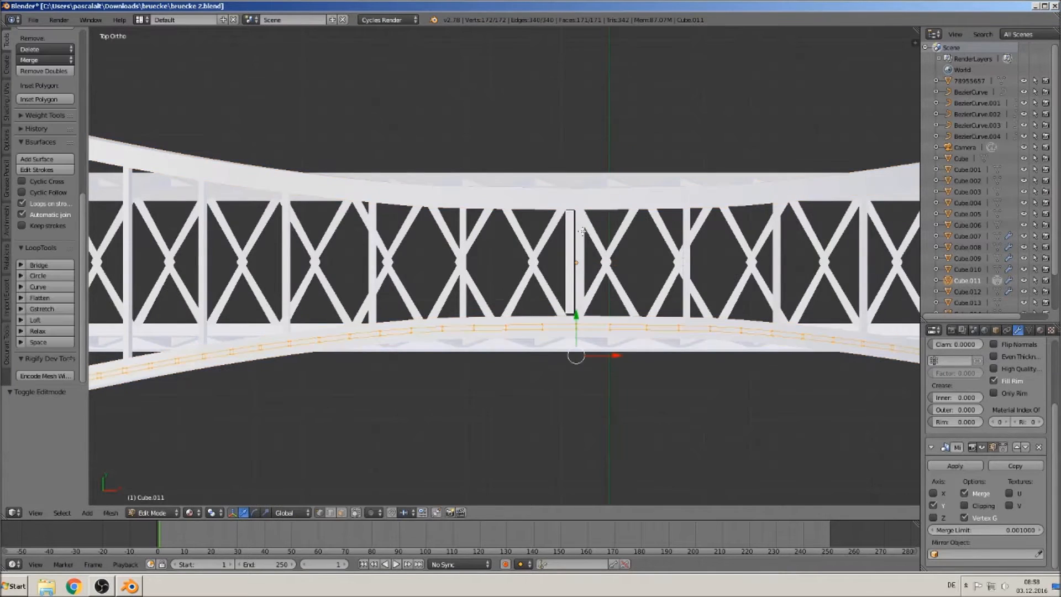
pyautogui.scroll(2, 619, 323)
pyautogui.keyDown('shift'); pyautogui.moveTo(619, 324); pyautogui.dragTo(457, 299, button='middle'); pyautogui.keyUp('shift')
pyautogui.scroll(-2, 459, 309)
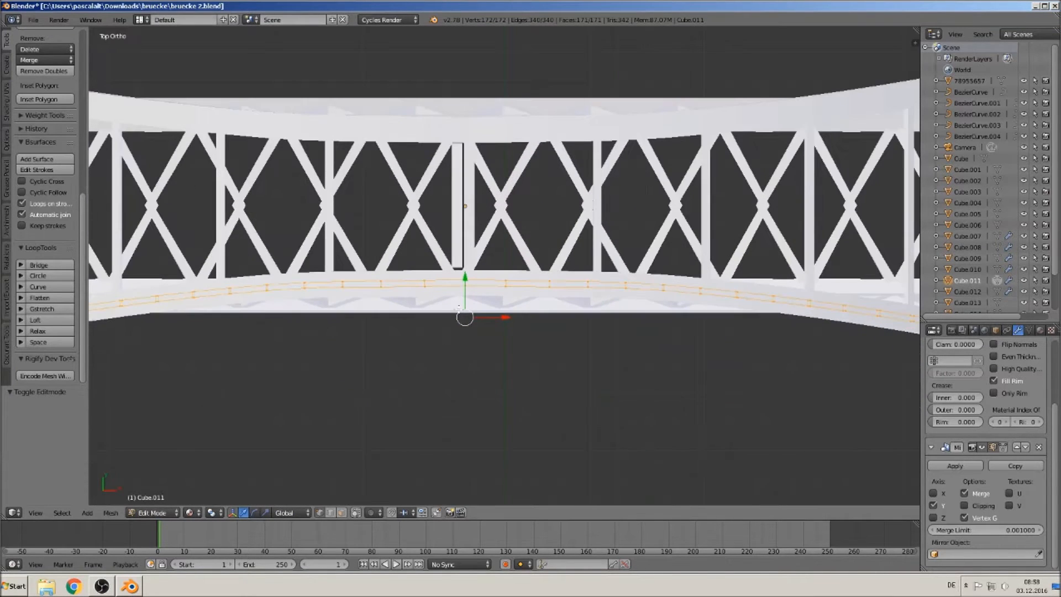
pyautogui.moveTo(454, 303); pyautogui.dragTo(439, 265, button='middle')
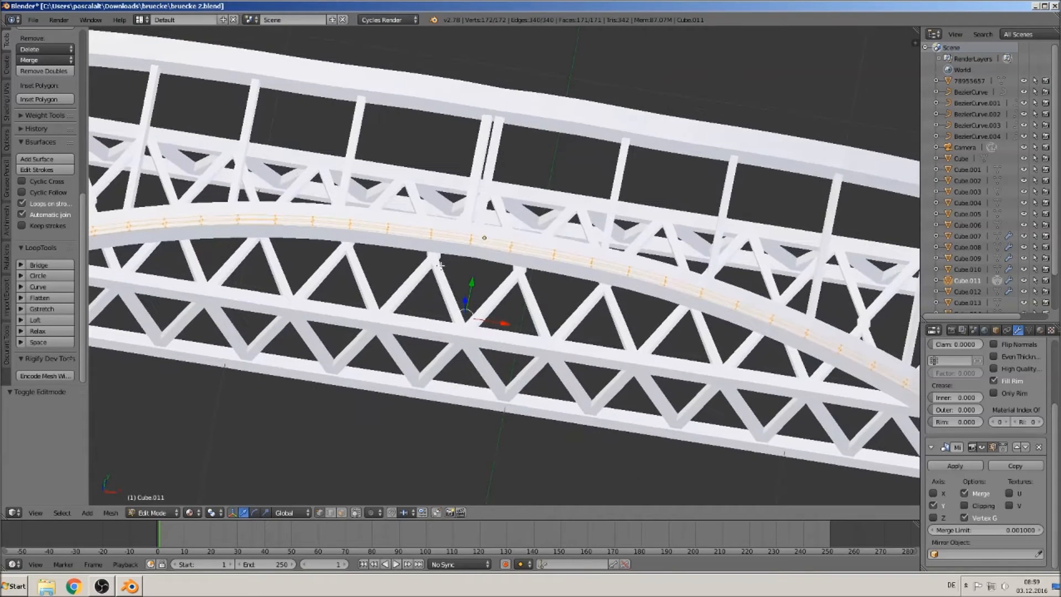
pyautogui.press('a')
pyautogui.rightClick(471, 246)
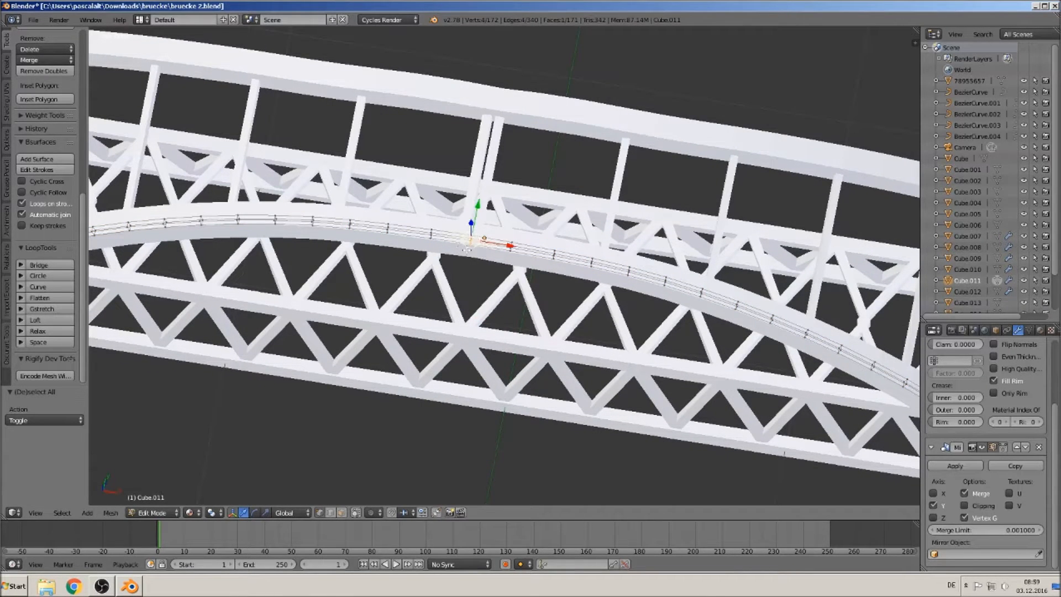
pyautogui.press('x')
pyautogui.click(471, 246)
# Select the open end vertices on both sides of the gap in the near arch
pyautogui.scroll(3, 471, 247)
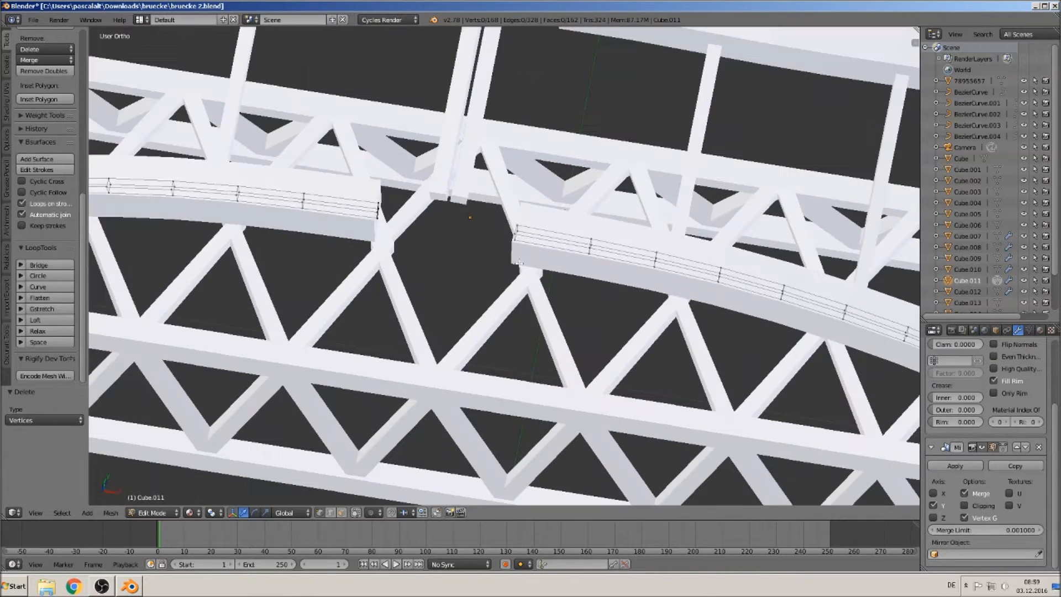
pyautogui.press('a')
pyautogui.press('a')
pyautogui.click(381, 210)
pyautogui.click(514, 235)
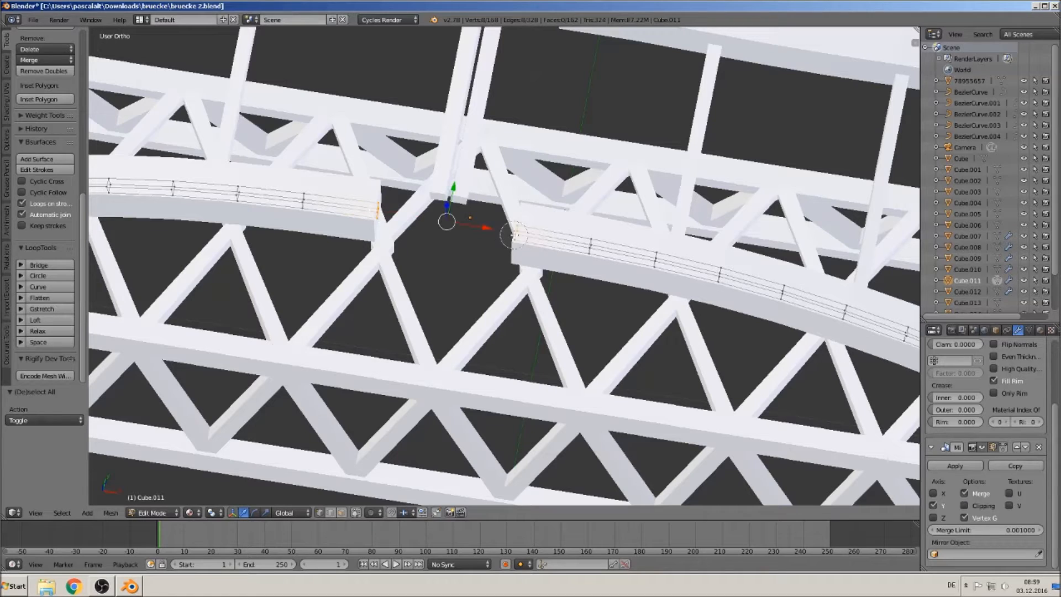
pyautogui.rightClick(514, 236)
# Start the Screencast Keys display for the 3D view
pyautogui.press('n')
pyautogui.scroll(-10, 827, 475)
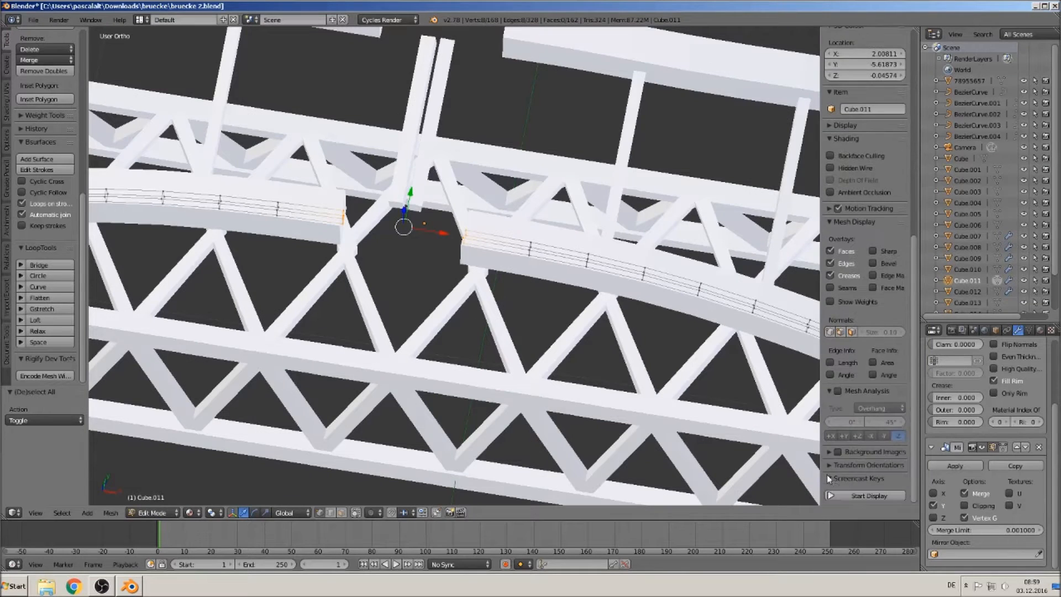
pyautogui.click(855, 495)
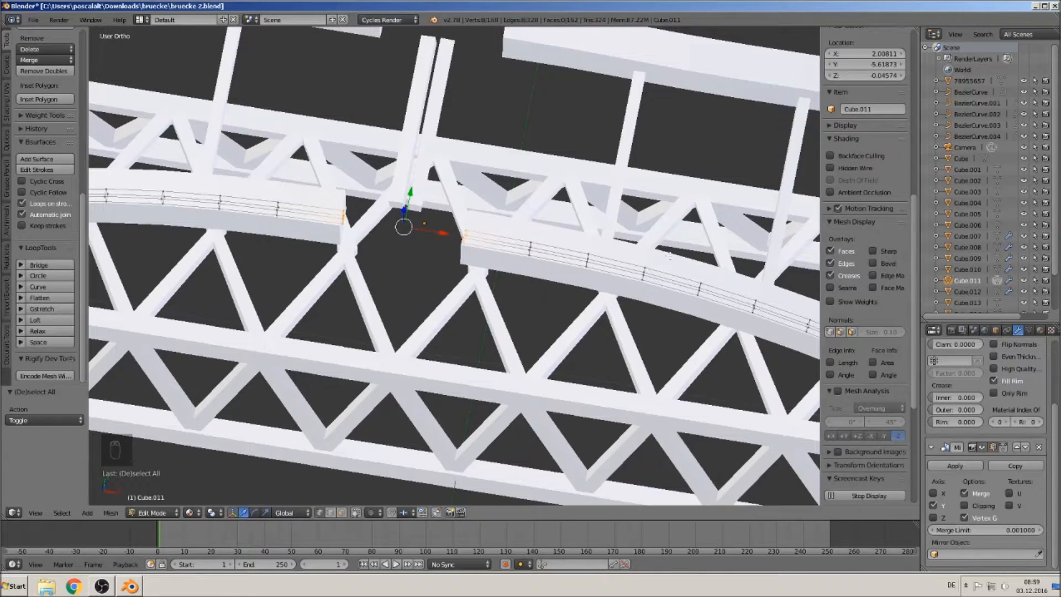
pyautogui.press('n')
# Search the commands for "br" and run Bridge Edge Loops to close the gap in the arch, leaving Edit Mode when done
pyautogui.press('space')
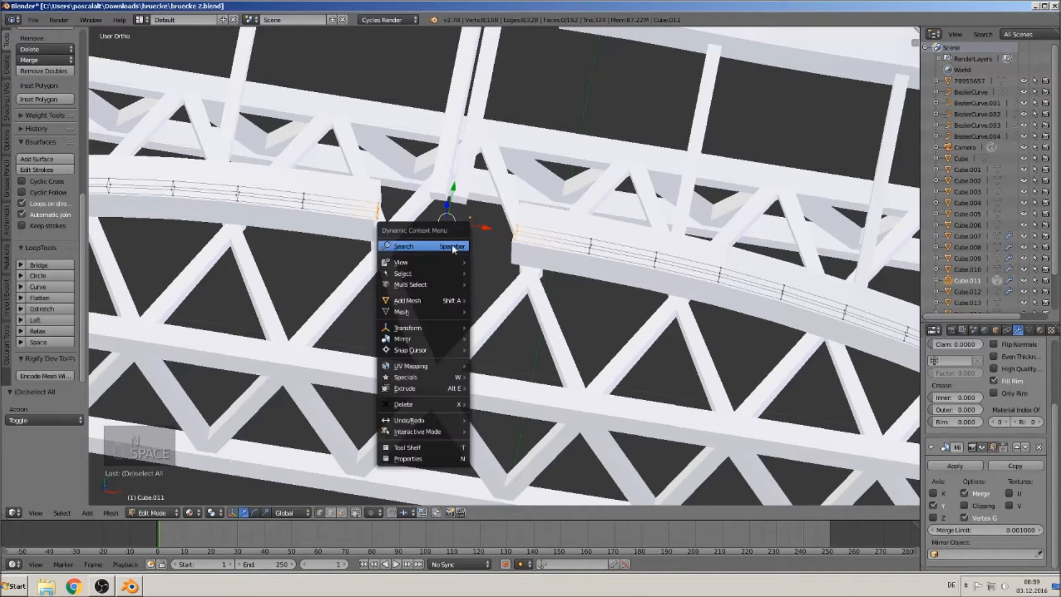
pyautogui.click(411, 247)
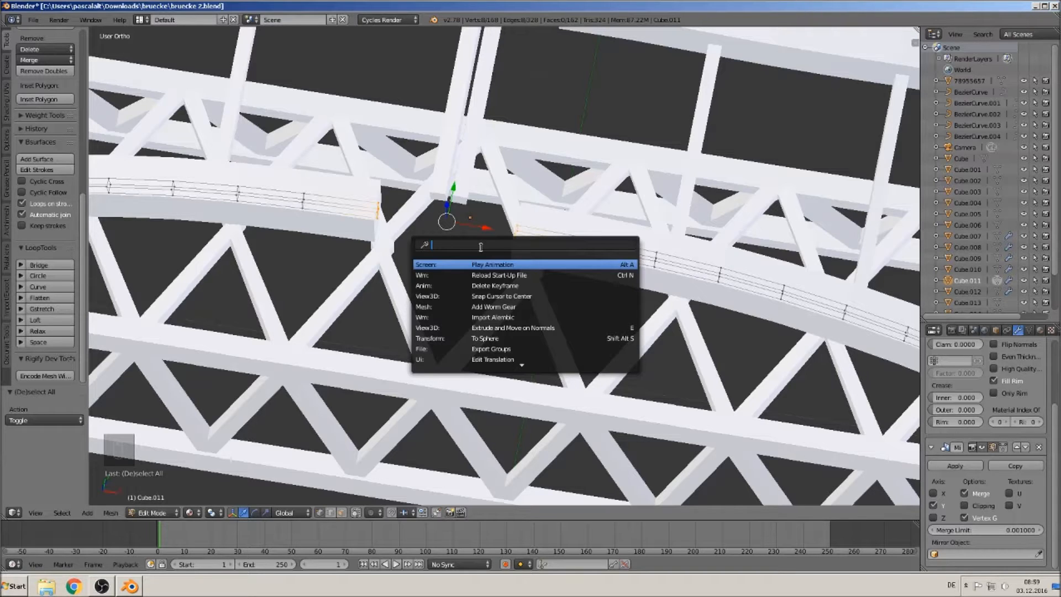
pyautogui.write('brig')
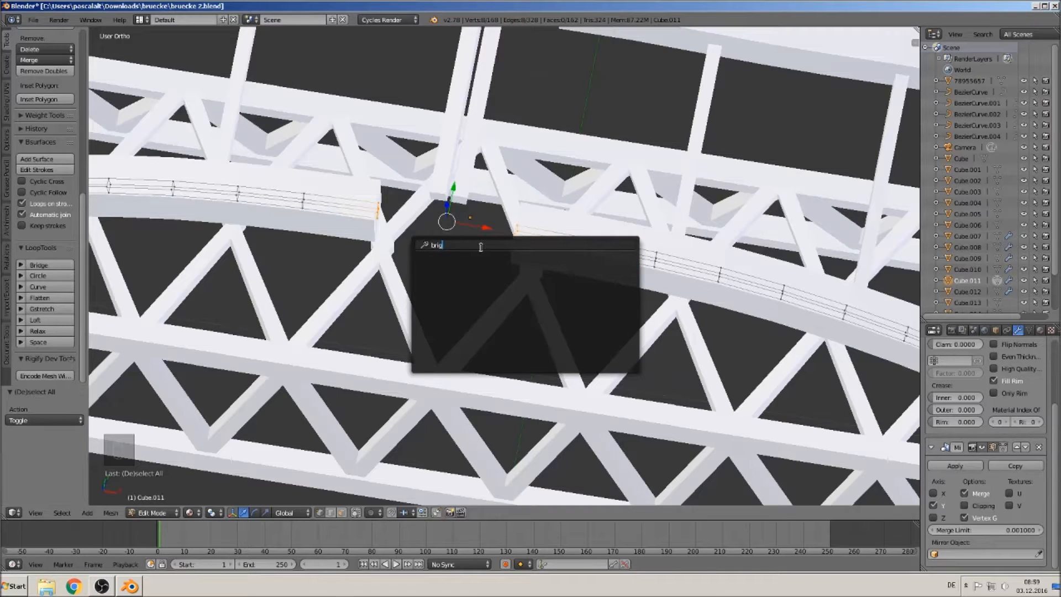
pyautogui.press('BackSpace')
pyautogui.press('BackSpace')
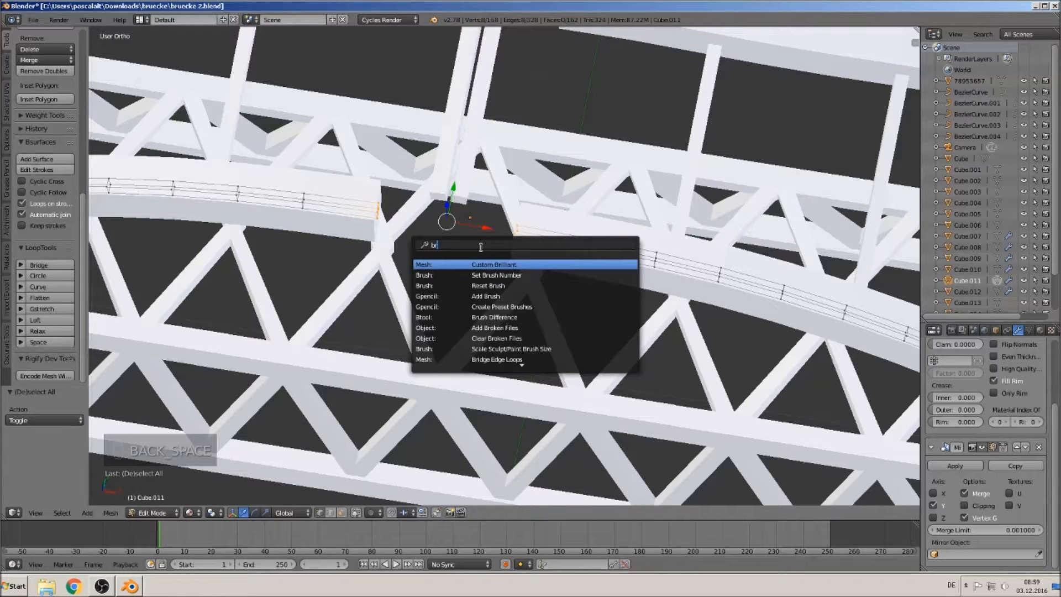
pyautogui.press('Down')
pyautogui.press('Down')
pyautogui.press('Down')
pyautogui.press('Down')
pyautogui.press('Down')
pyautogui.press('Down')
pyautogui.press('Down')
pyautogui.press('Down')
pyautogui.press('Down')
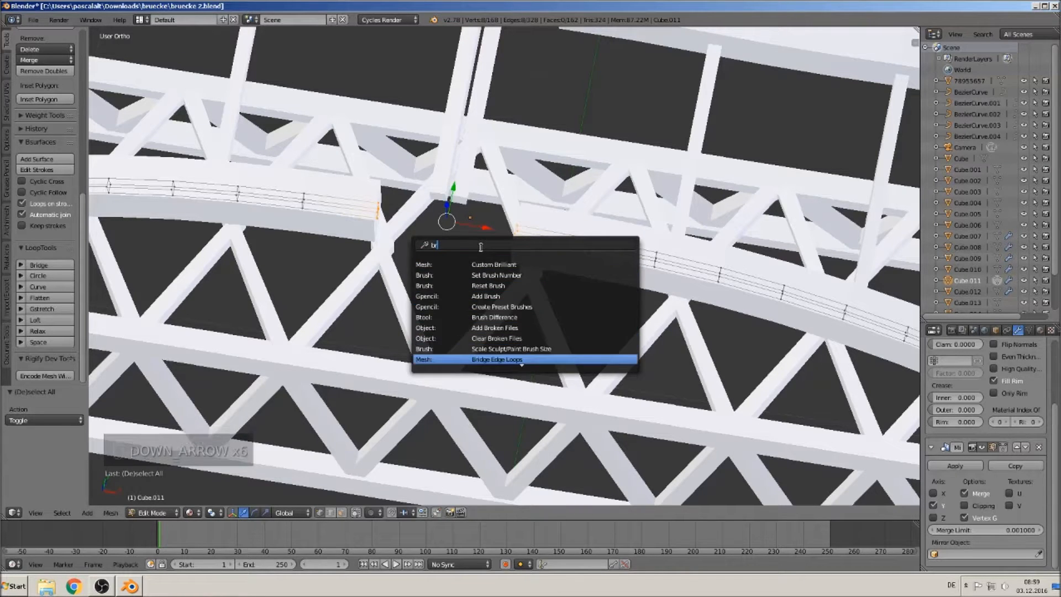
pyautogui.press('Return')
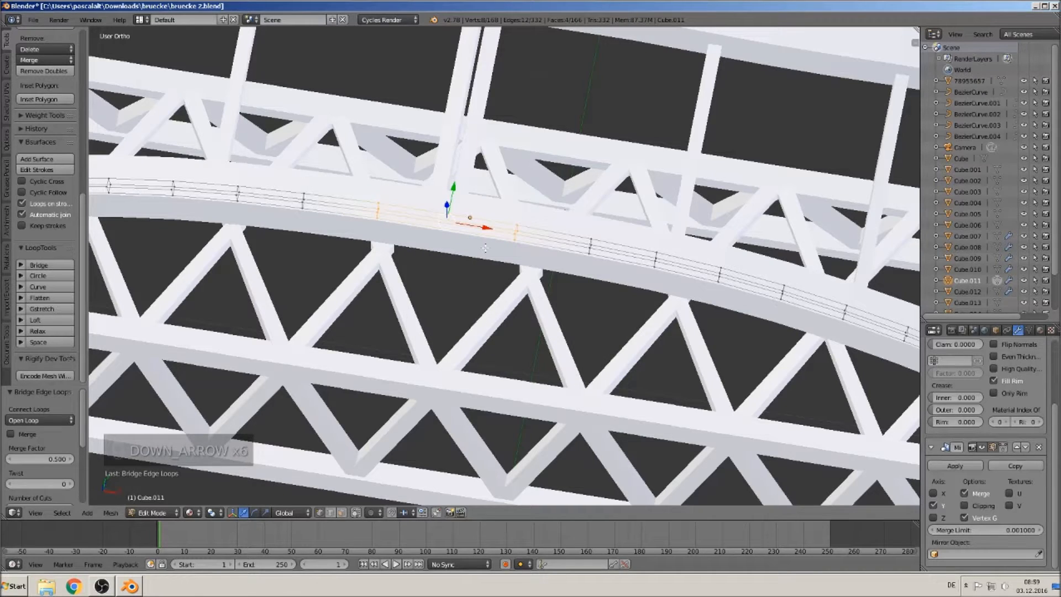
pyautogui.press('Tab')
# Shift the newly bridged middle section of the near arch slightly along the Y axis, leaving Edit Mode when done
pyautogui.scroll(-6, 467, 276)
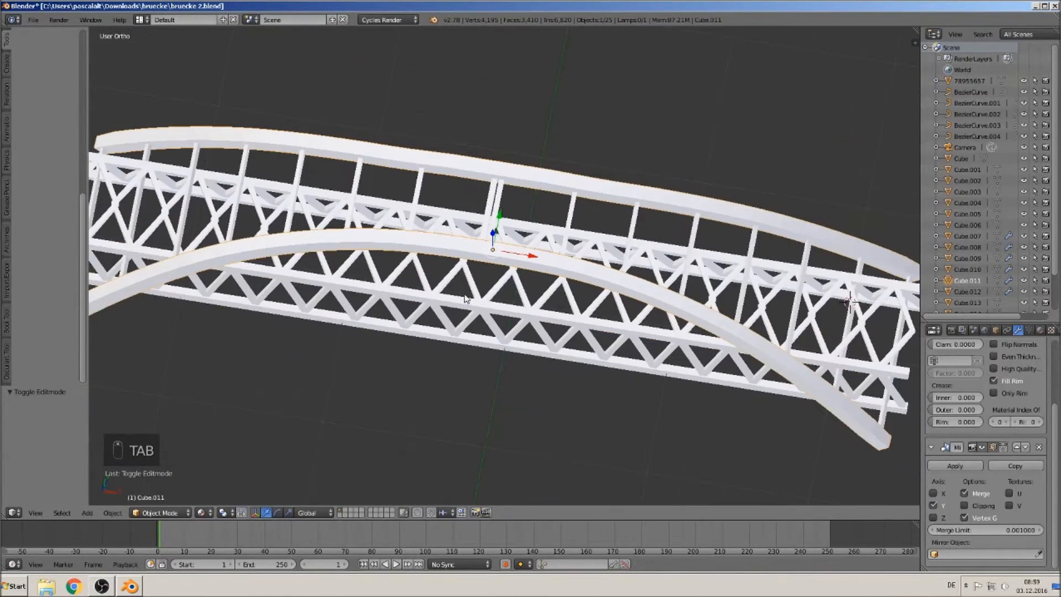
pyautogui.moveTo(475, 304); pyautogui.dragTo(514, 287, button='middle')
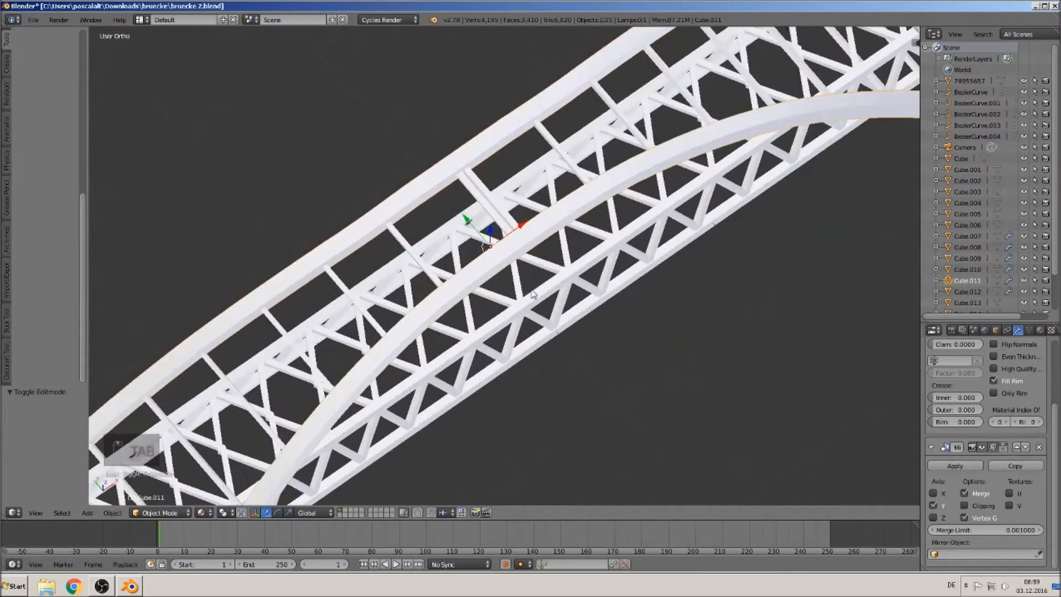
pyautogui.scroll(2, 519, 285)
pyautogui.press('Tab')
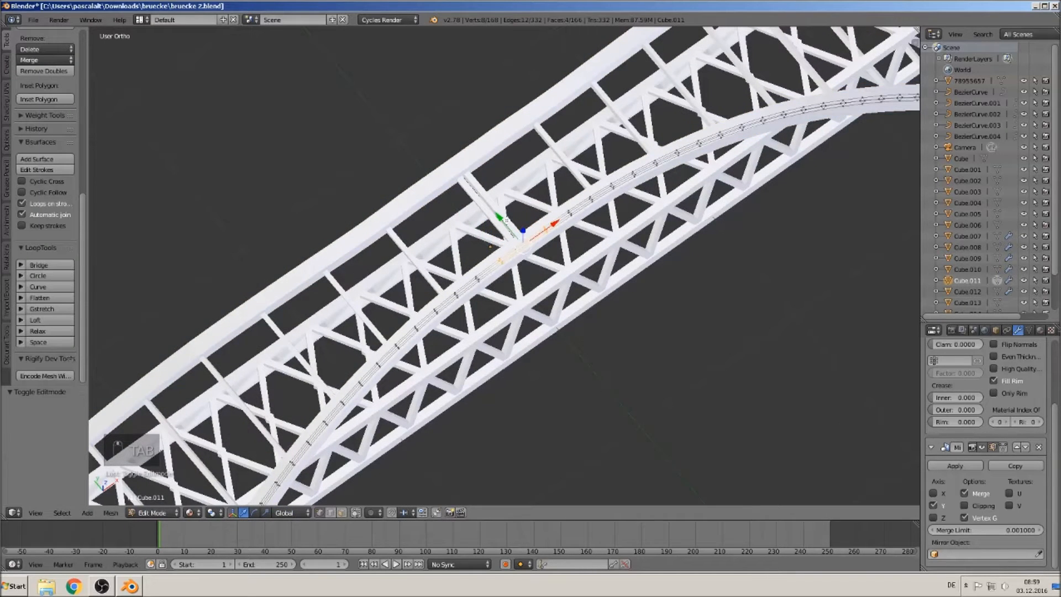
pyautogui.press('g')
pyautogui.press('y')
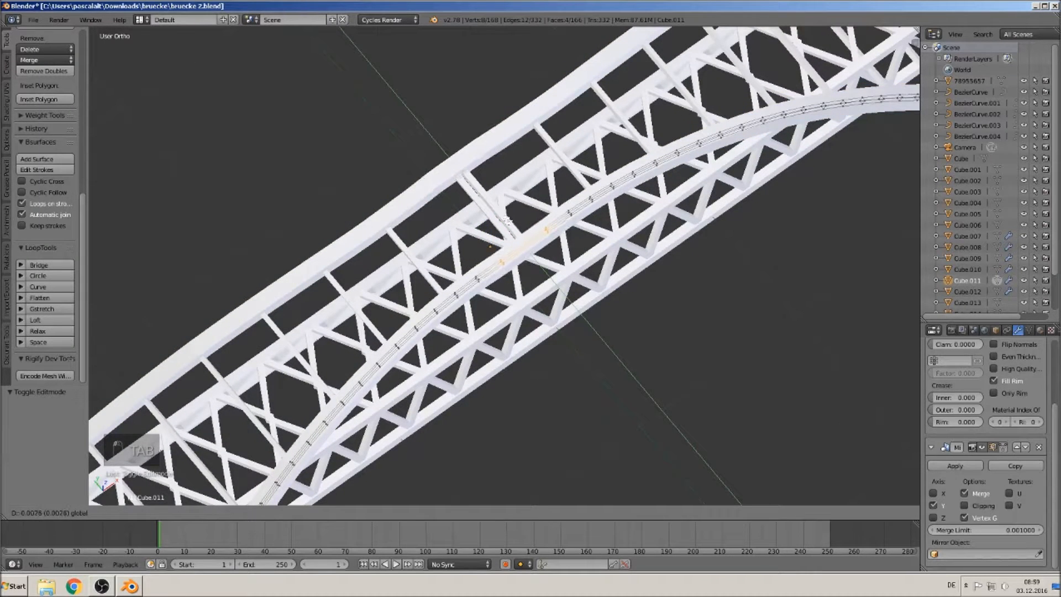
pyautogui.click(505, 220)
pyautogui.press('Tab')
# Compare the modelled arch with the middle reference photo in front view, examining how the vertical hangers are placed along the arch
pyautogui.moveTo(505, 220); pyautogui.dragTo(534, 199, button='middle')
pyautogui.scroll(-3, 534, 199)
pyautogui.scroll(1, 528, 223)
pyautogui.moveTo(513, 256); pyautogui.dragTo(464, 270, button='middle')
pyautogui.scroll(-3, 475, 287)
pyautogui.scroll(2, 514, 329)
pyautogui.keyDown('shift'); pyautogui.moveTo(468, 327); pyautogui.dragTo(611, 346, button='middle'); pyautogui.keyUp('shift')
pyautogui.scroll(-2, 502, 338)
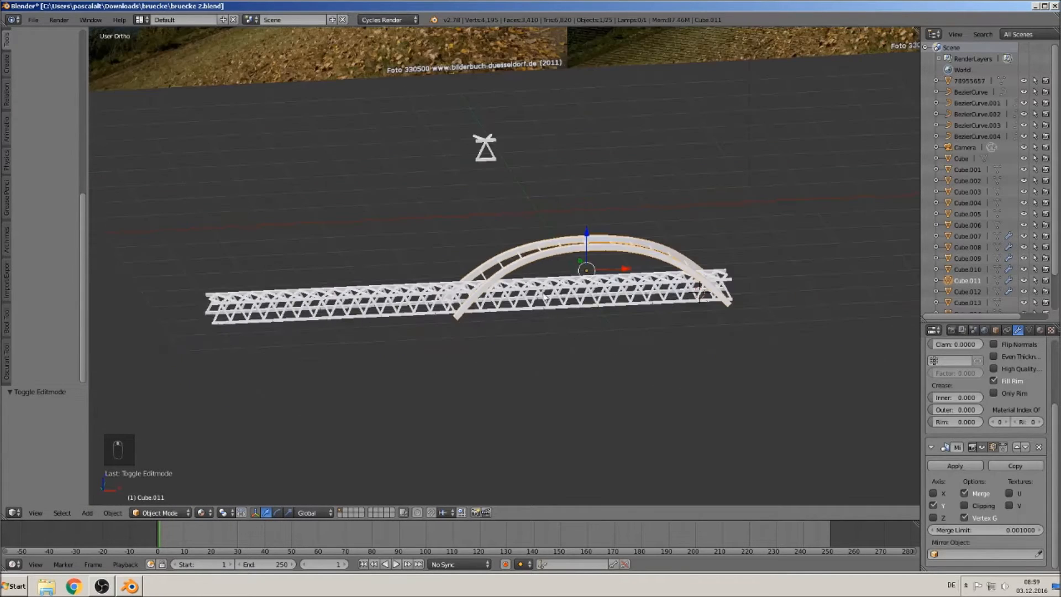
pyautogui.keyDown('shift'); pyautogui.moveTo(544, 297); pyautogui.dragTo(544, 377, button='middle'); pyautogui.keyUp('shift')
pyautogui.scroll(1, 536, 385)
pyautogui.scroll(-3, 500, 370)
pyautogui.keyDown('shift'); pyautogui.moveTo(487, 309); pyautogui.dragTo(397, 376, button='middle'); pyautogui.keyUp('shift')
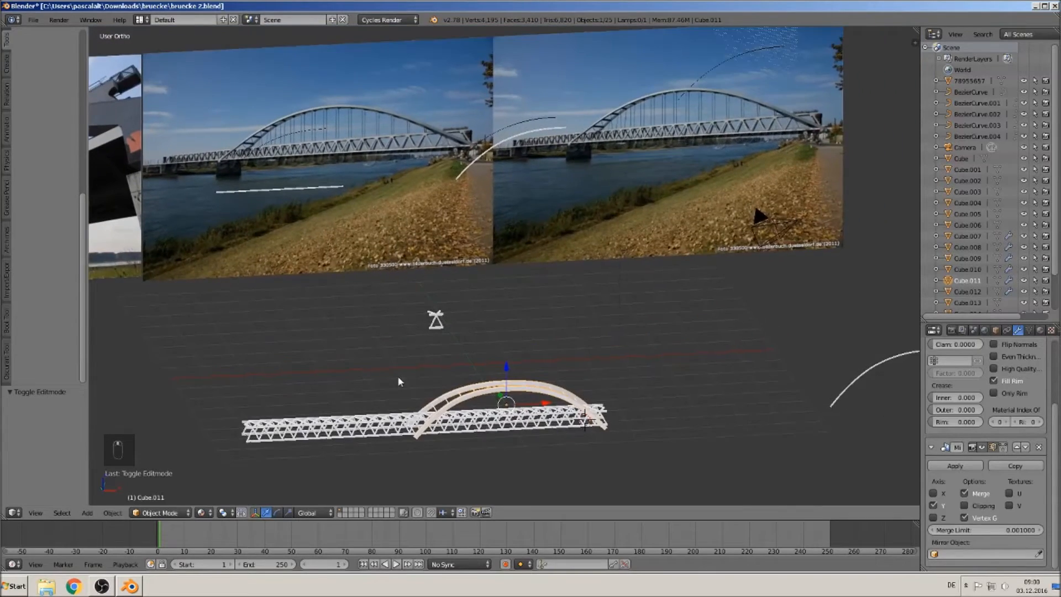
pyautogui.press('KP_1')
pyautogui.scroll(1, 240, 214)
pyautogui.keyDown('shift'); pyautogui.moveTo(240, 214); pyautogui.dragTo(566, 318, button='middle'); pyautogui.keyUp('shift')
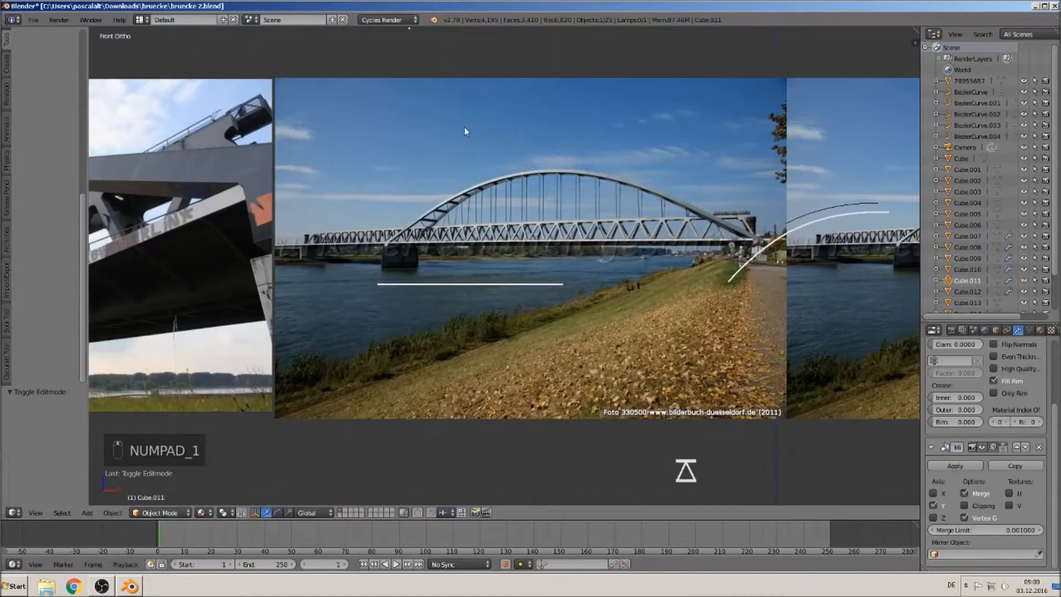
pyautogui.scroll(3, 479, 234)
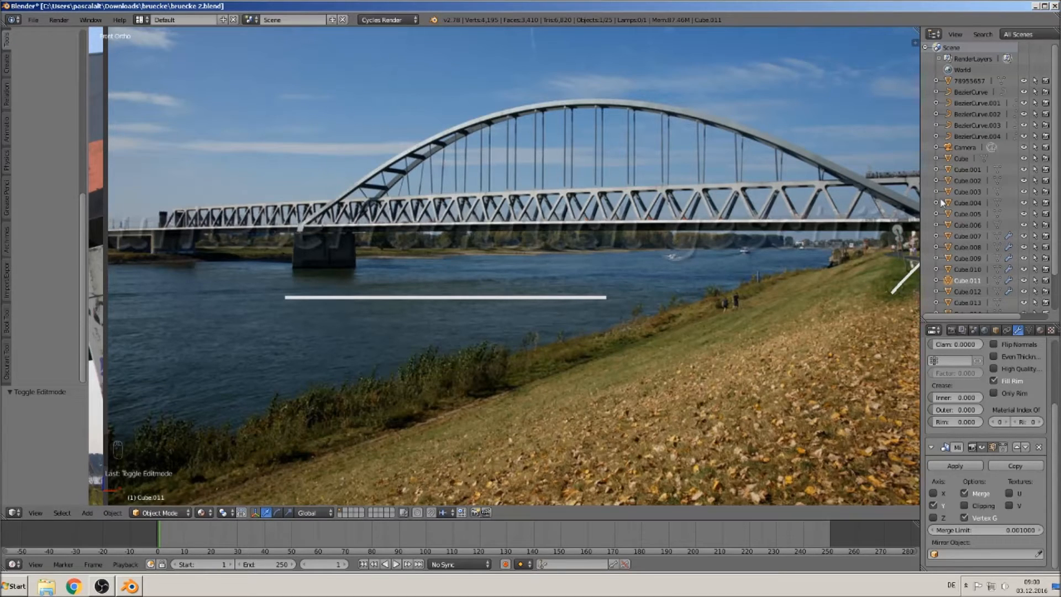
pyautogui.scroll(-7, 794, 197)
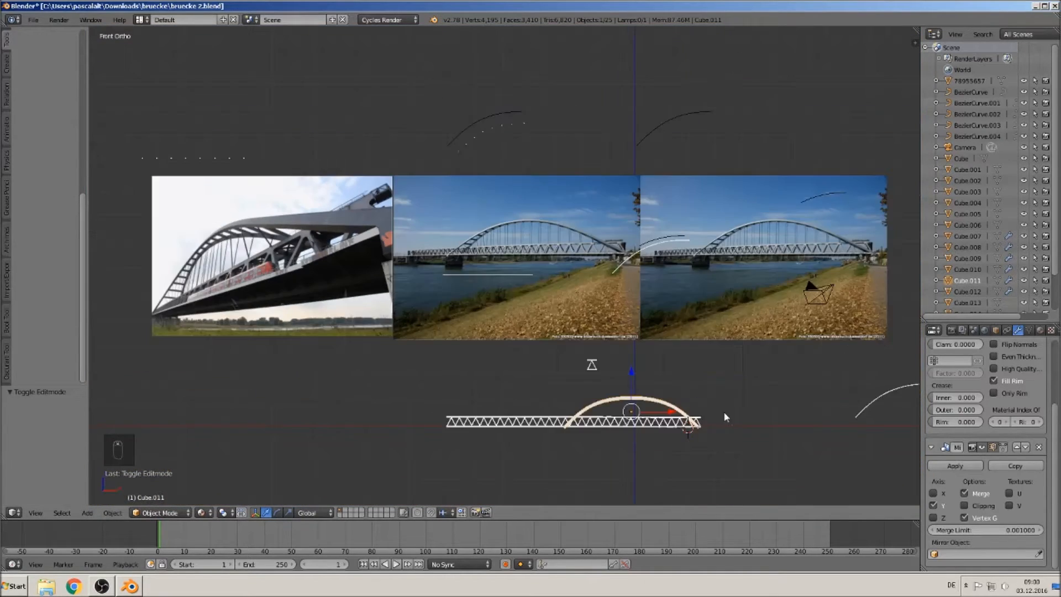
pyautogui.keyDown('shift'); pyautogui.moveTo(724, 413); pyautogui.dragTo(630, 313, button='middle'); pyautogui.keyUp('shift')
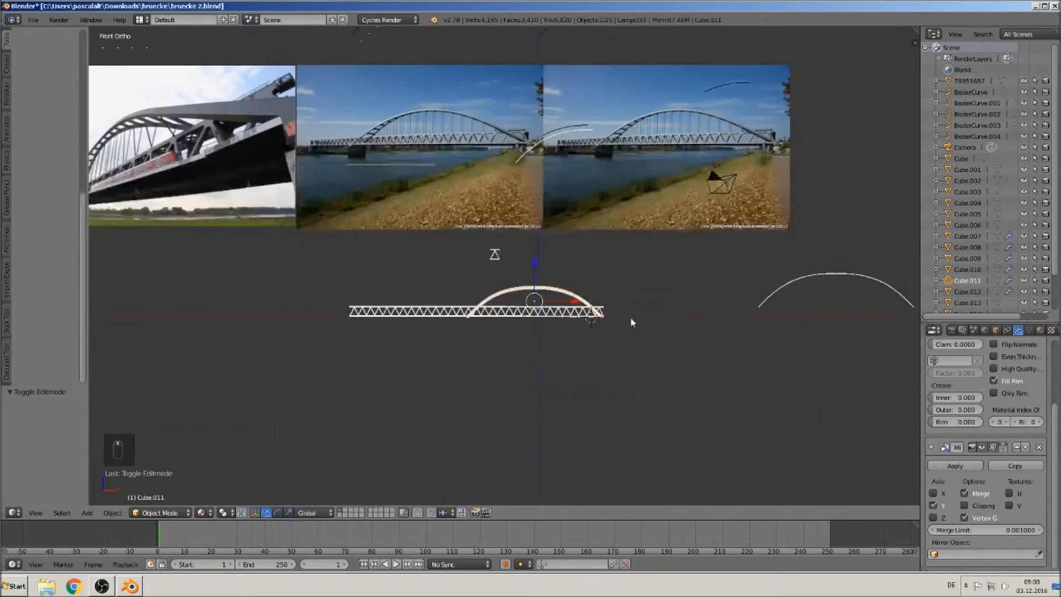
pyautogui.scroll(4, 619, 331)
pyautogui.scroll(-3, 514, 150)
pyautogui.scroll(8, 479, 166)
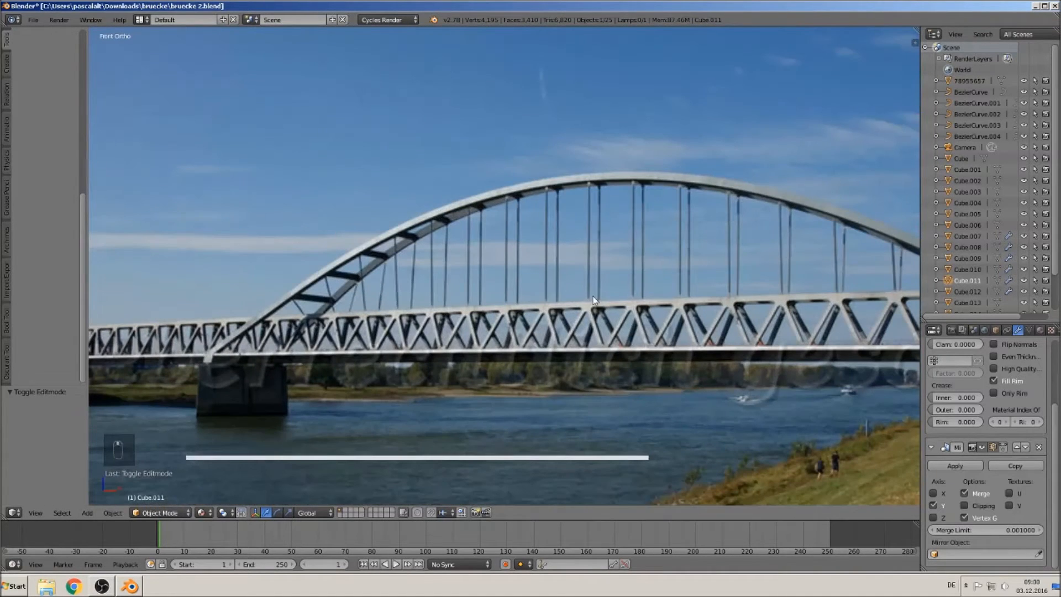
# Add a cube on the truss's upper chord in the reference photo and scale it by about 0.027, then 0.361, to hanger width
pyautogui.click(89, 513)
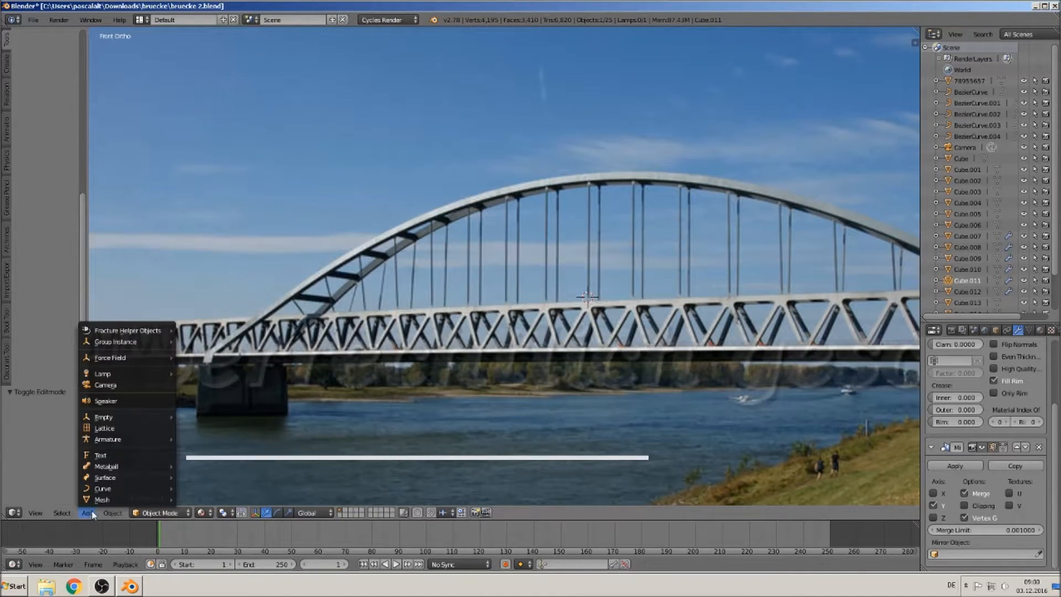
pyautogui.moveTo(104, 501)
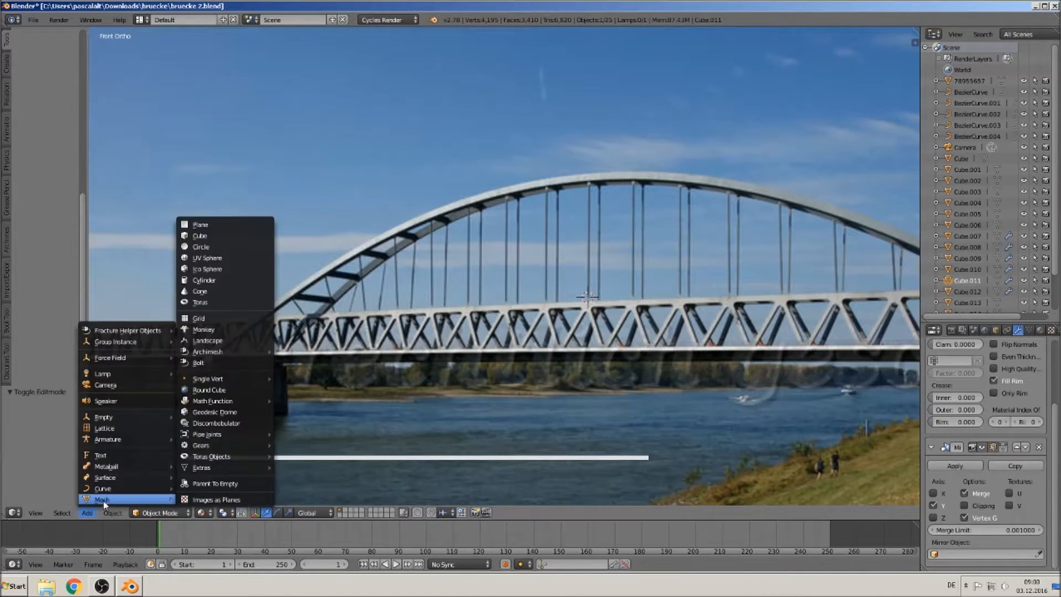
pyautogui.click(206, 237)
pyautogui.press('s')
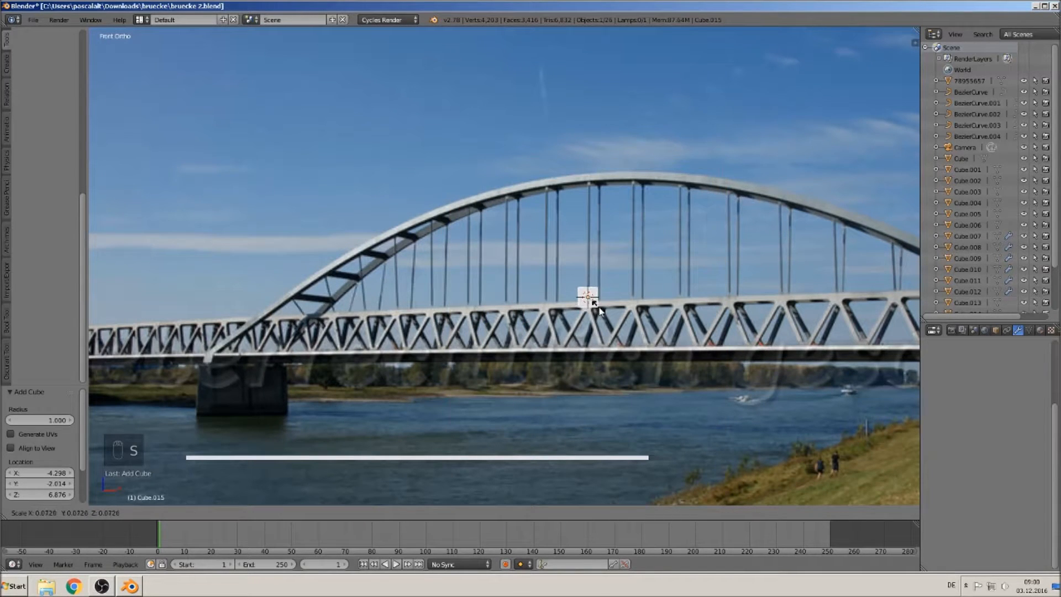
pyautogui.click(599, 310)
pyautogui.scroll(5, 600, 310)
pyautogui.press('s')
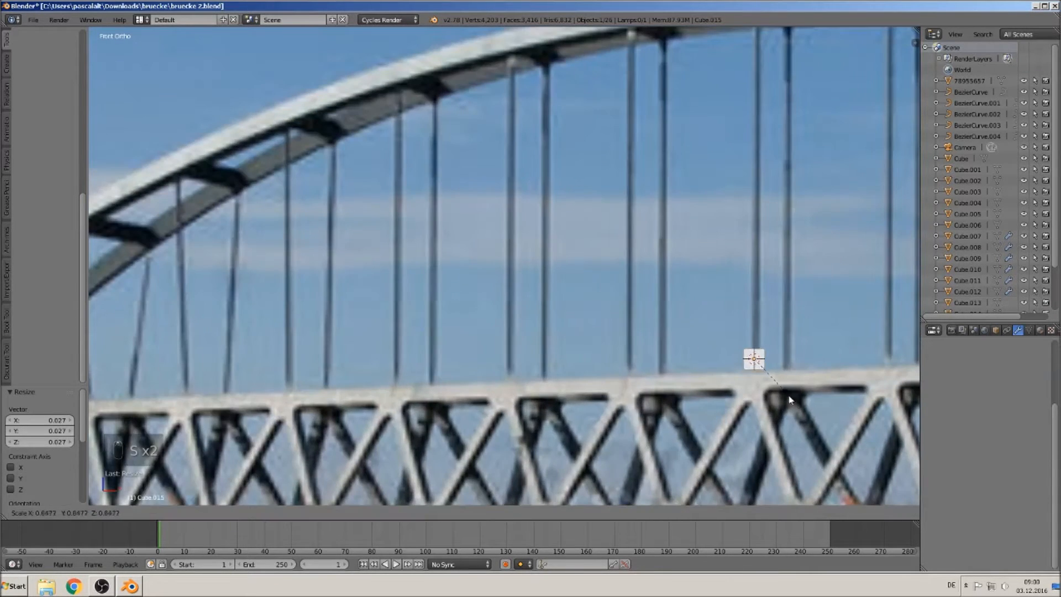
pyautogui.click(766, 380)
pyautogui.keyDown('shift'); pyautogui.moveTo(765, 380); pyautogui.dragTo(589, 360, button='middle'); pyautogui.keyUp('shift')
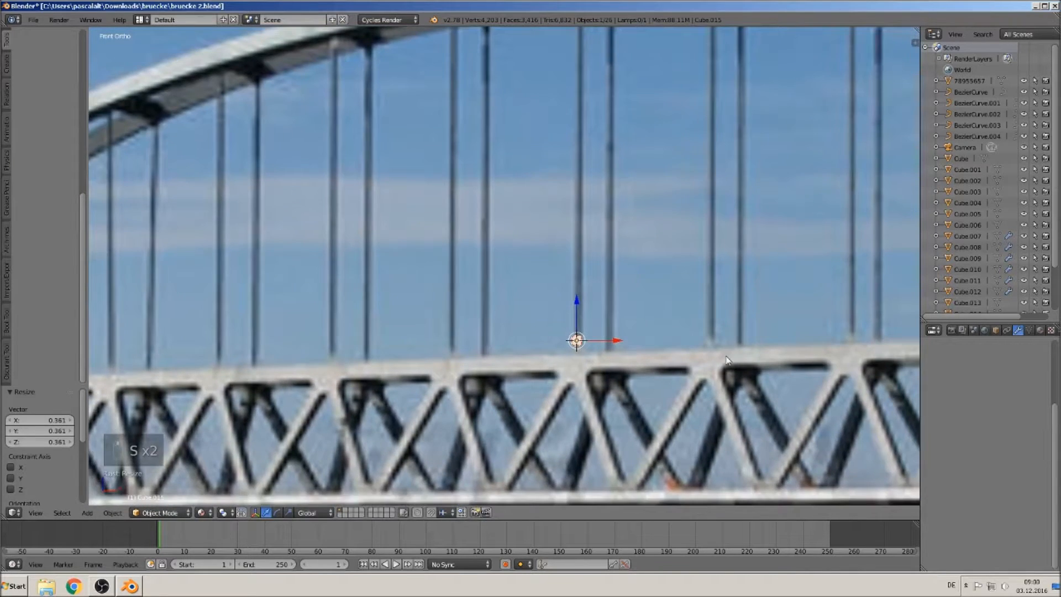
# Stretch the small cube along Z into a tall thin post and raise it above the truss in the reference photo
pyautogui.scroll(-5, 731, 353)
pyautogui.press('s')
pyautogui.press('z')
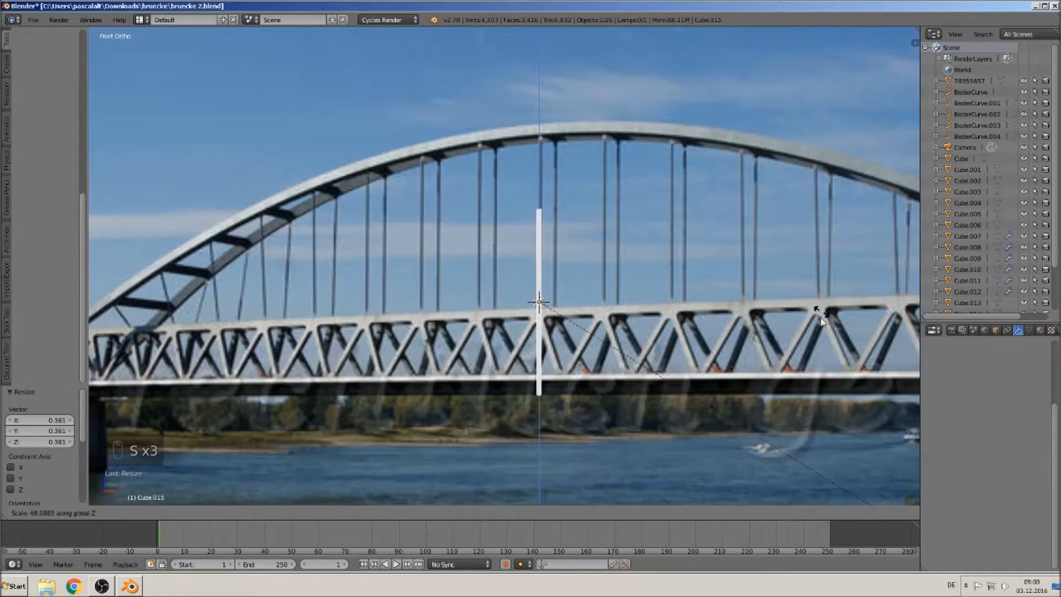
pyautogui.click(579, 250)
pyautogui.moveTo(541, 280); pyautogui.dragTo(549, 191)
# Move the post about -2.458 along X, to the near-pier end of the arch in the reference photo
pyautogui.scroll(-2, 549, 192)
pyautogui.scroll(-1, 569, 198)
pyautogui.moveTo(552, 239); pyautogui.dragTo(323, 256)
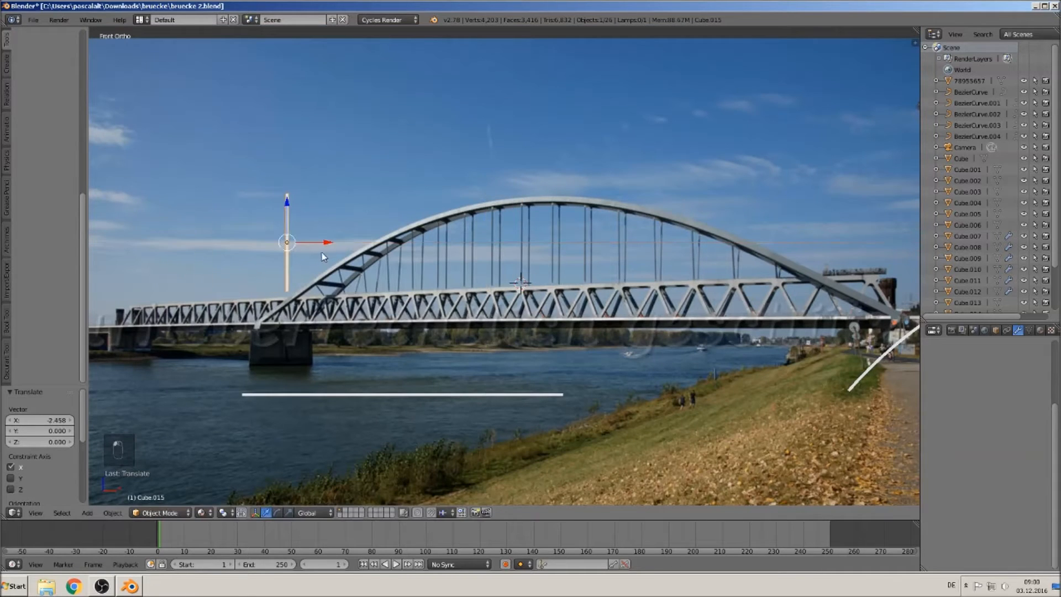
pyautogui.keyDown('shift'); pyautogui.moveTo(463, 223); pyautogui.dragTo(539, 245, button='middle'); pyautogui.keyUp('shift')
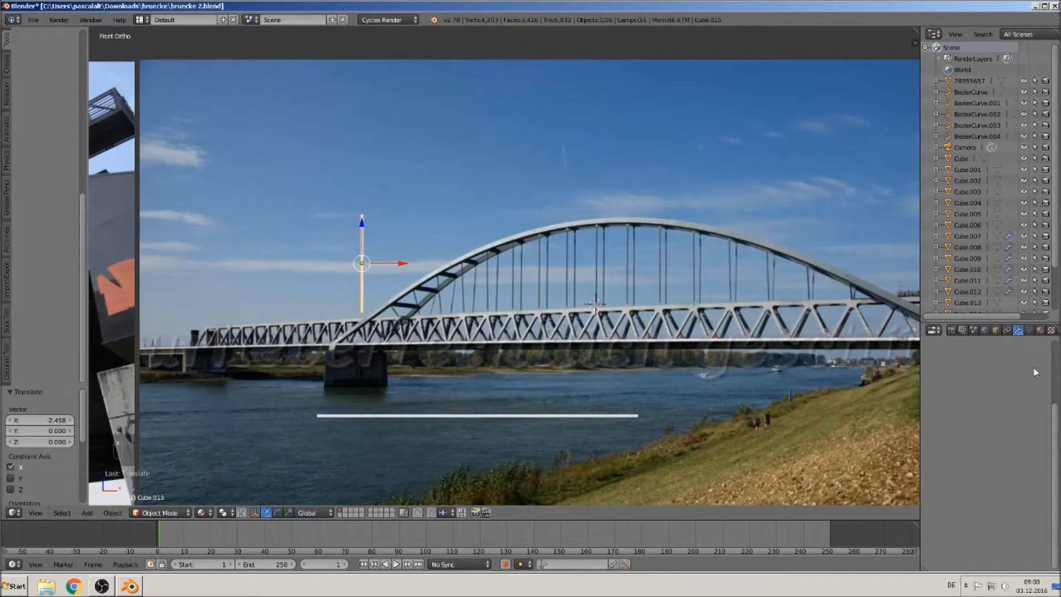
# Give the post an Array modifier with a relative X offset of 16.6 and a count of 16
pyautogui.moveTo(1053, 411); pyautogui.dragTo(1055, 330)
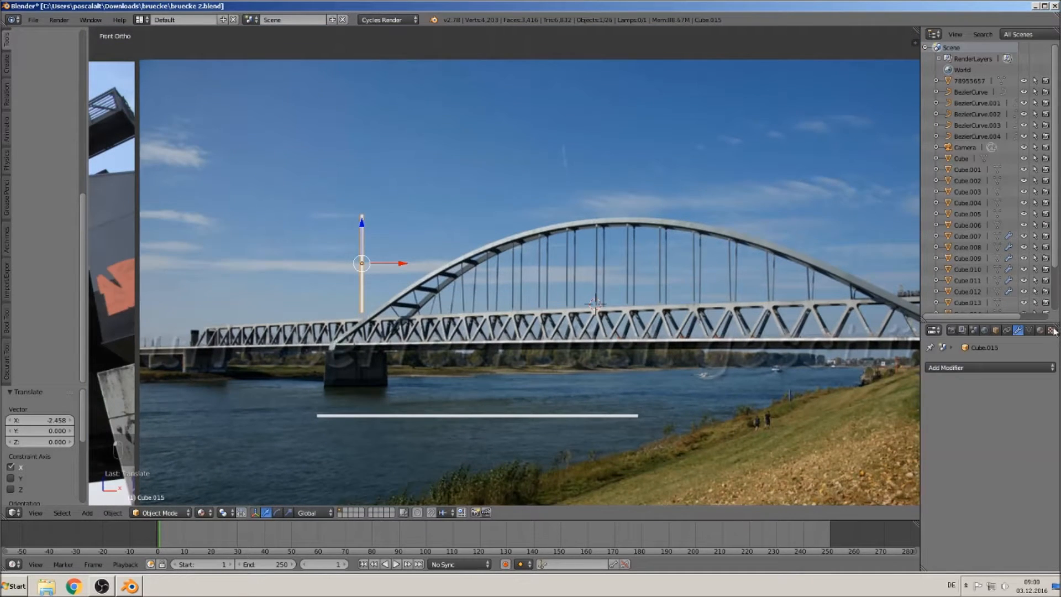
pyautogui.click(958, 372)
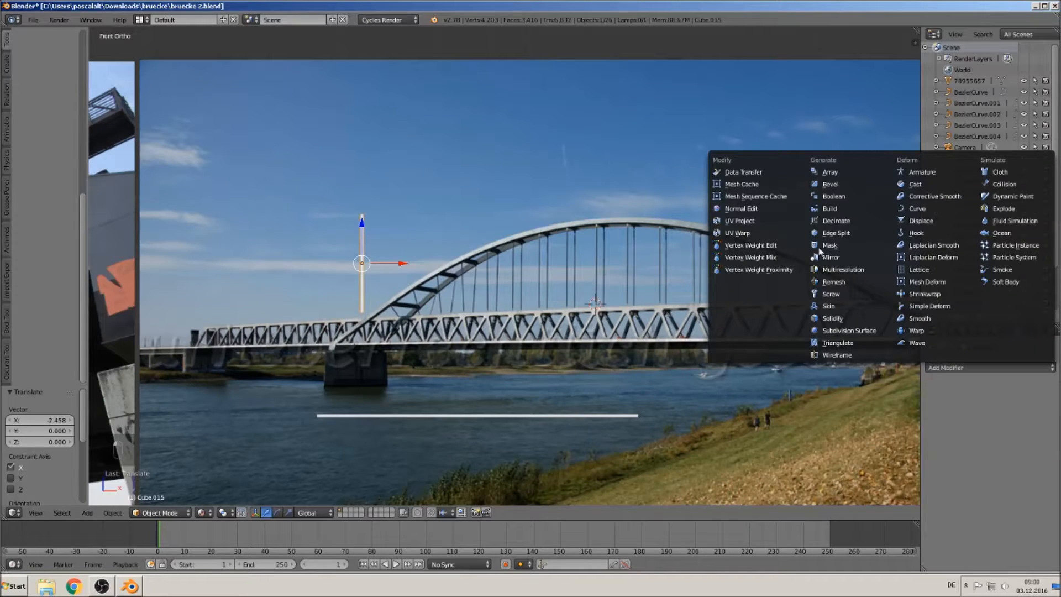
pyautogui.click(836, 170)
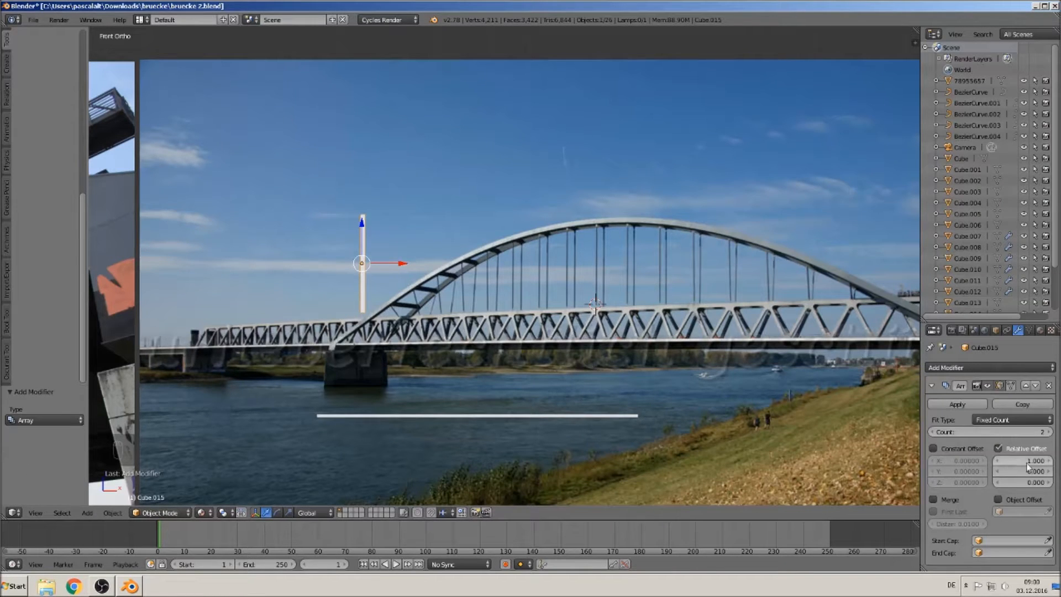
pyautogui.moveTo(1027, 462); pyautogui.dragTo(1060, 462)
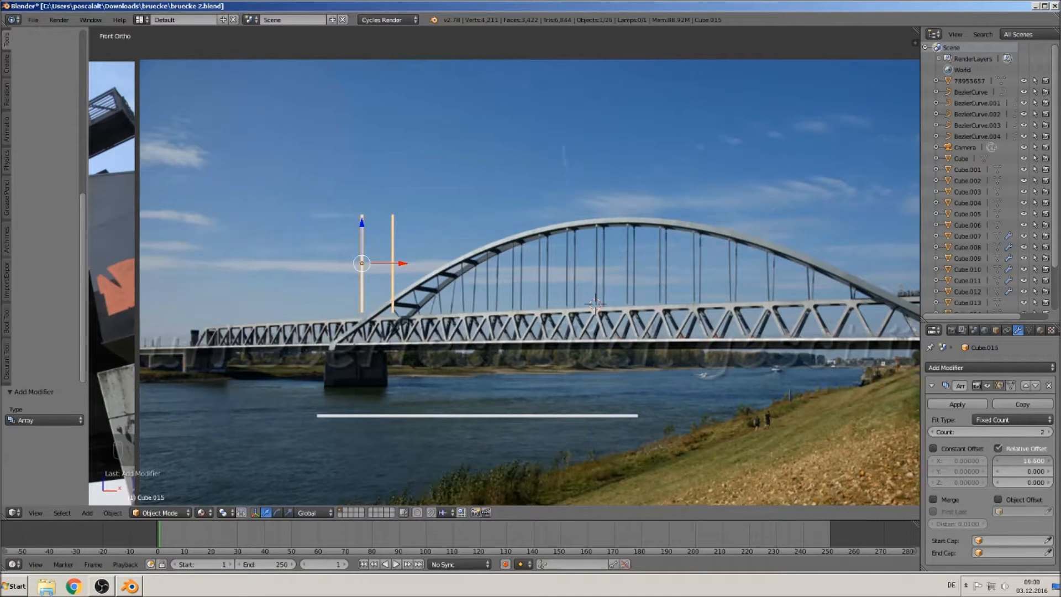
pyautogui.click(993, 432)
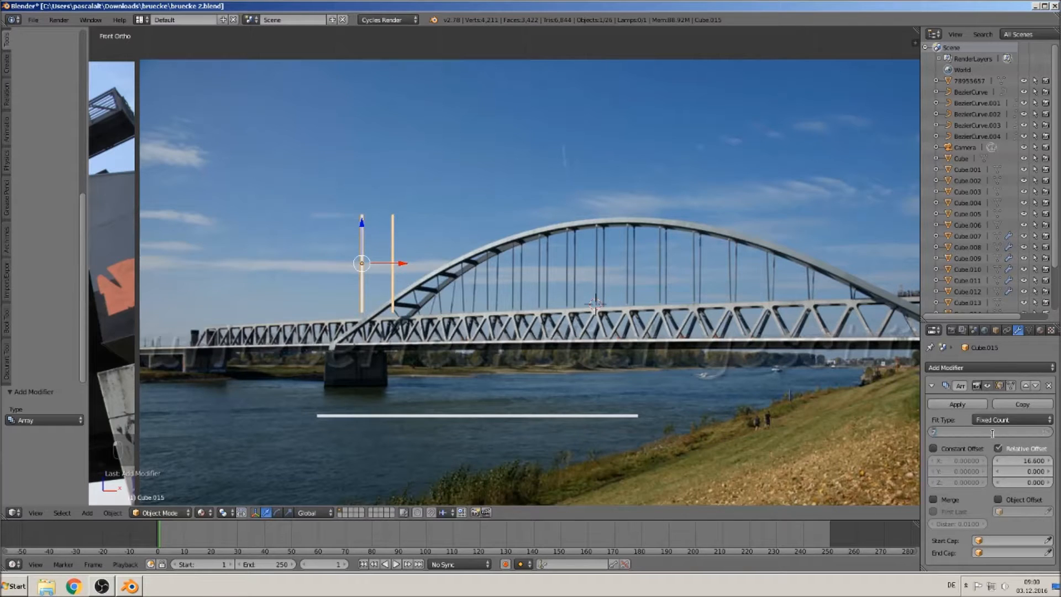
pyautogui.press('Return')
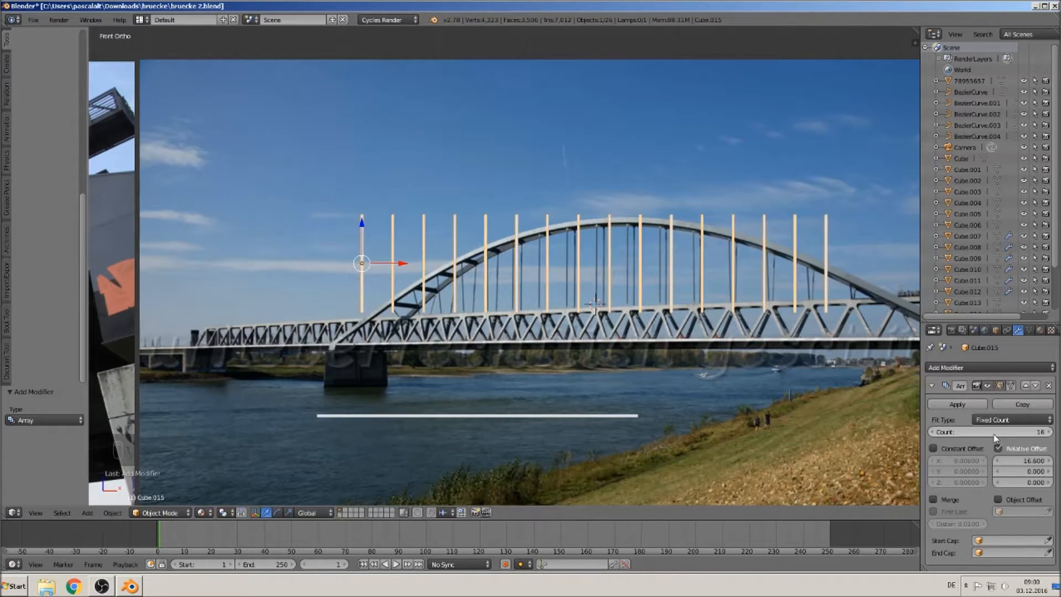
# Move the row of posts onto the bridge model, about -6.736 along Z and 4.457 along X, with a -0.28 X correction
pyautogui.scroll(-6, 511, 398)
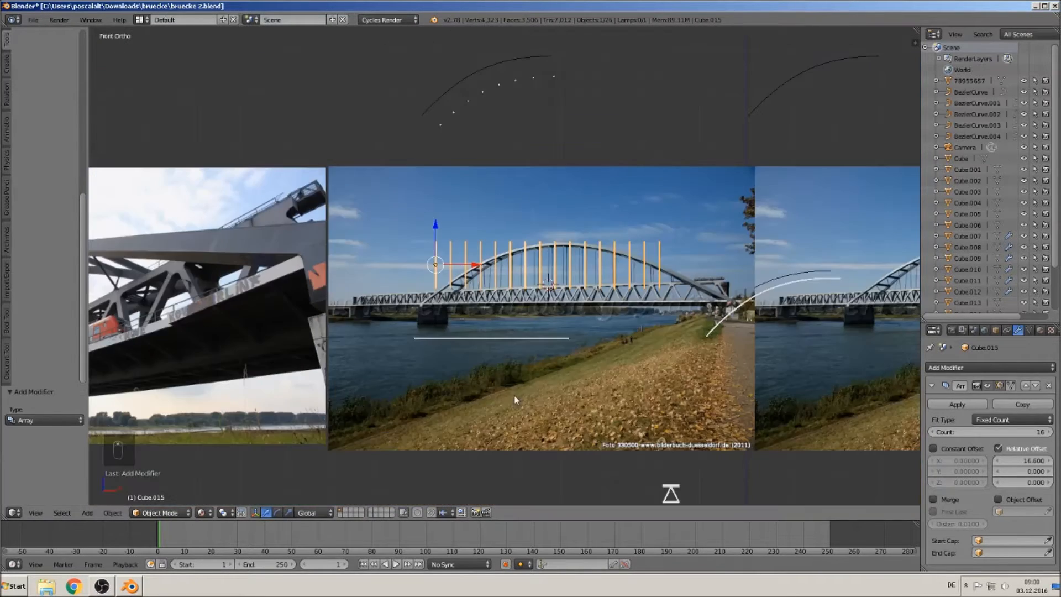
pyautogui.press('Tab')
pyautogui.press('Tab')
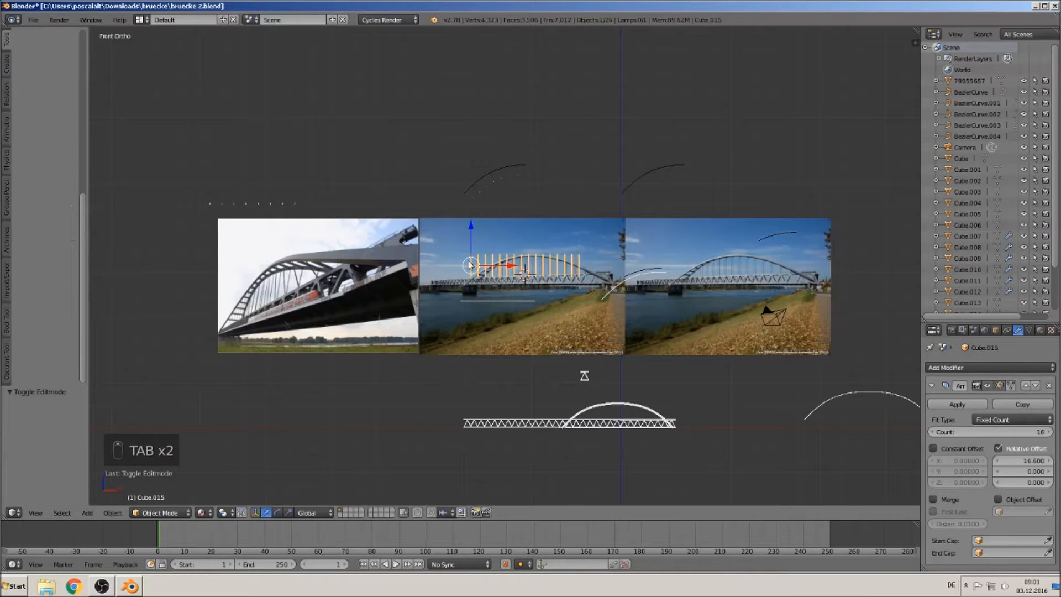
pyautogui.moveTo(471, 225); pyautogui.dragTo(523, 374)
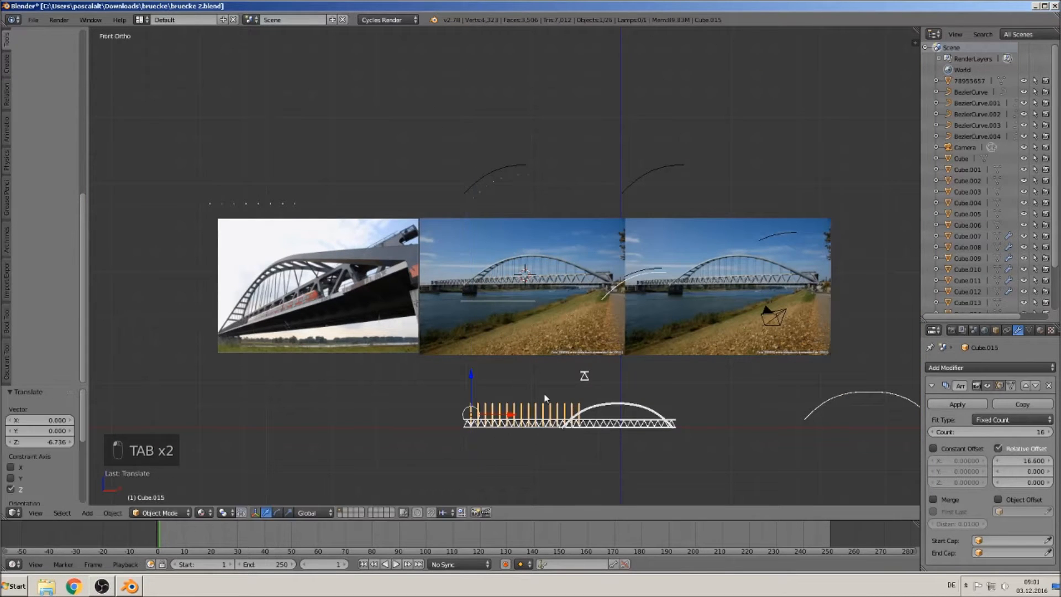
pyautogui.moveTo(529, 415); pyautogui.dragTo(635, 426)
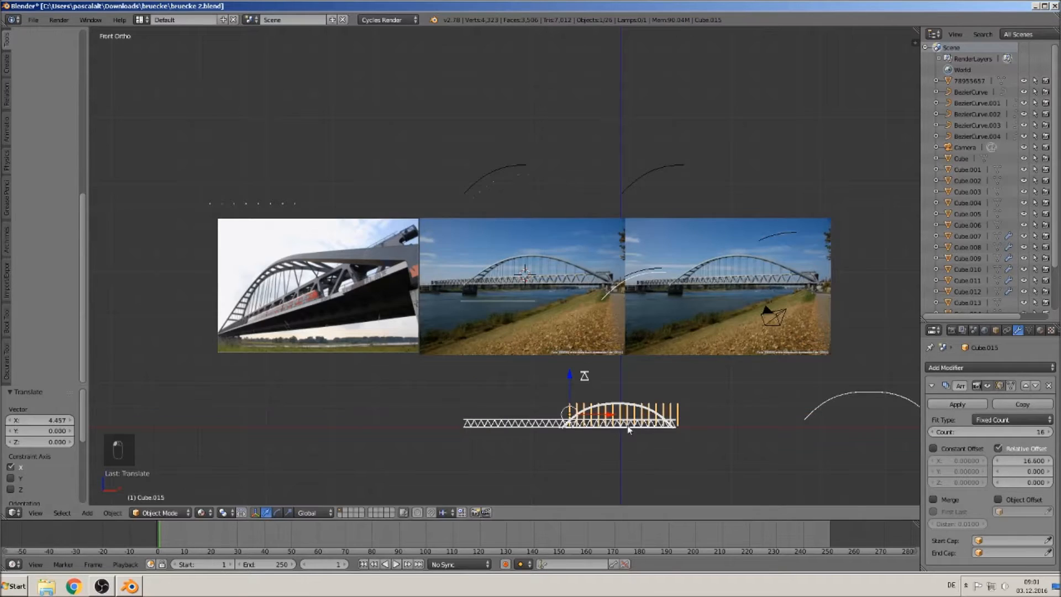
pyautogui.scroll(5, 692, 326)
pyautogui.scroll(2, 682, 343)
pyautogui.keyDown('shift'); pyautogui.moveTo(682, 301); pyautogui.dragTo(521, 343, button='middle'); pyautogui.keyUp('shift')
pyautogui.moveTo(380, 267); pyautogui.dragTo(371, 271)
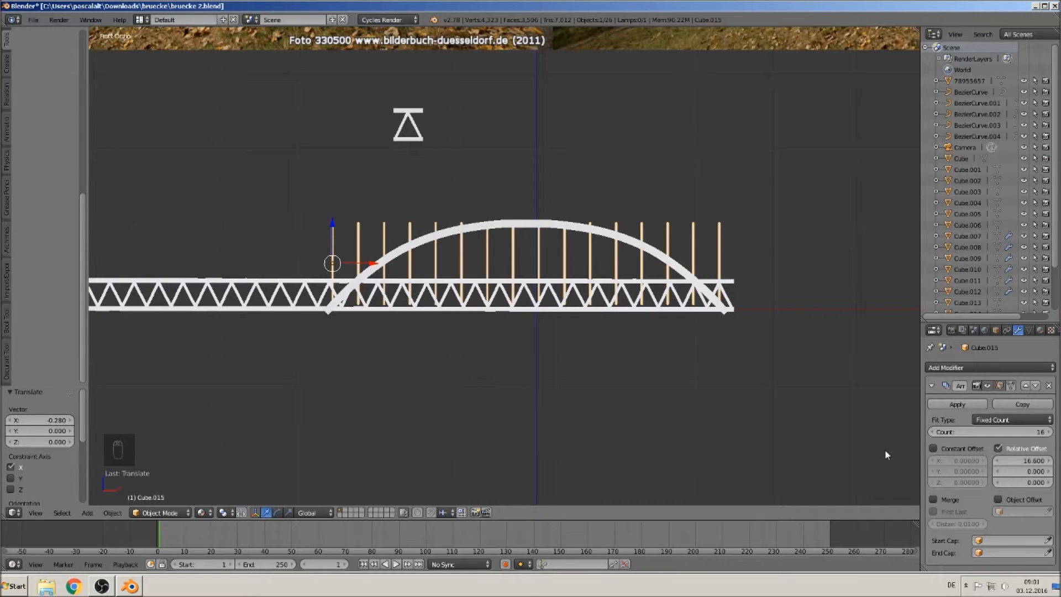
# Scale the row of posts to about 0.785 and move it about 0.531 along X to centre it under the arch
pyautogui.press('s')
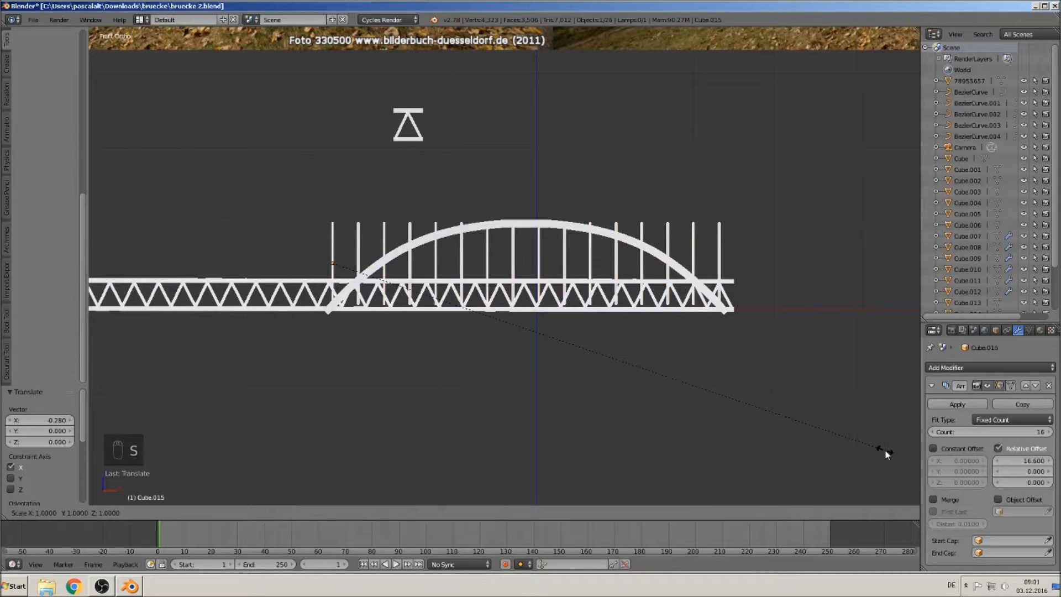
pyautogui.click(767, 411)
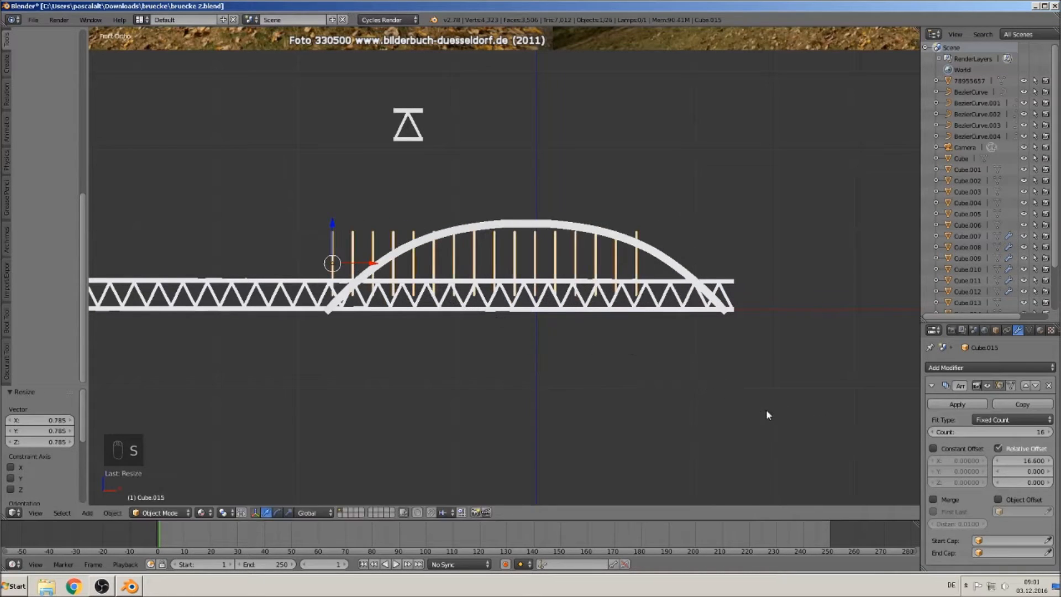
pyautogui.moveTo(373, 263); pyautogui.dragTo(417, 288)
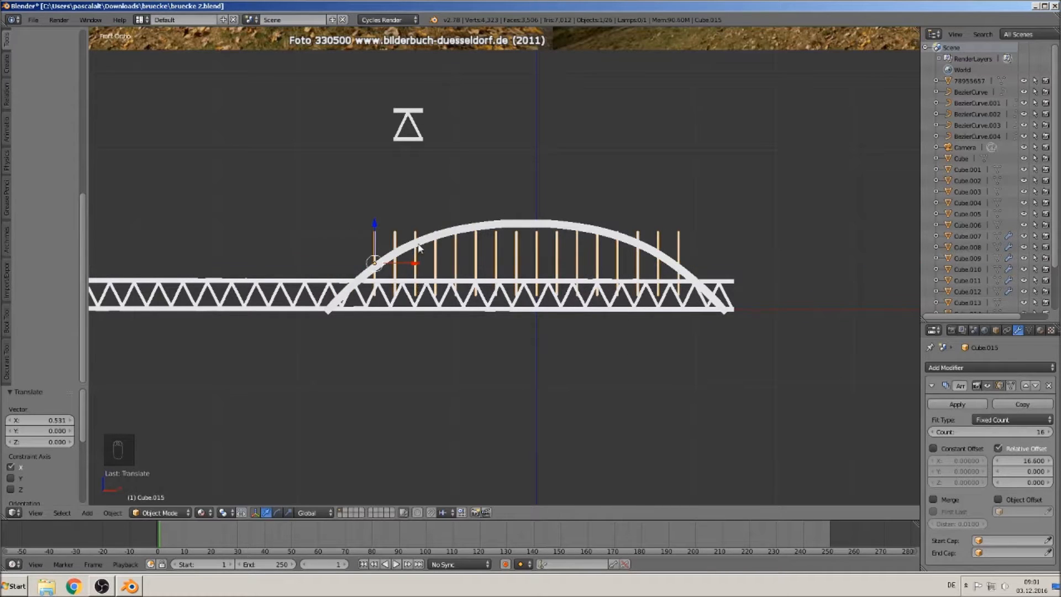
pyautogui.press('s')
pyautogui.press('z')
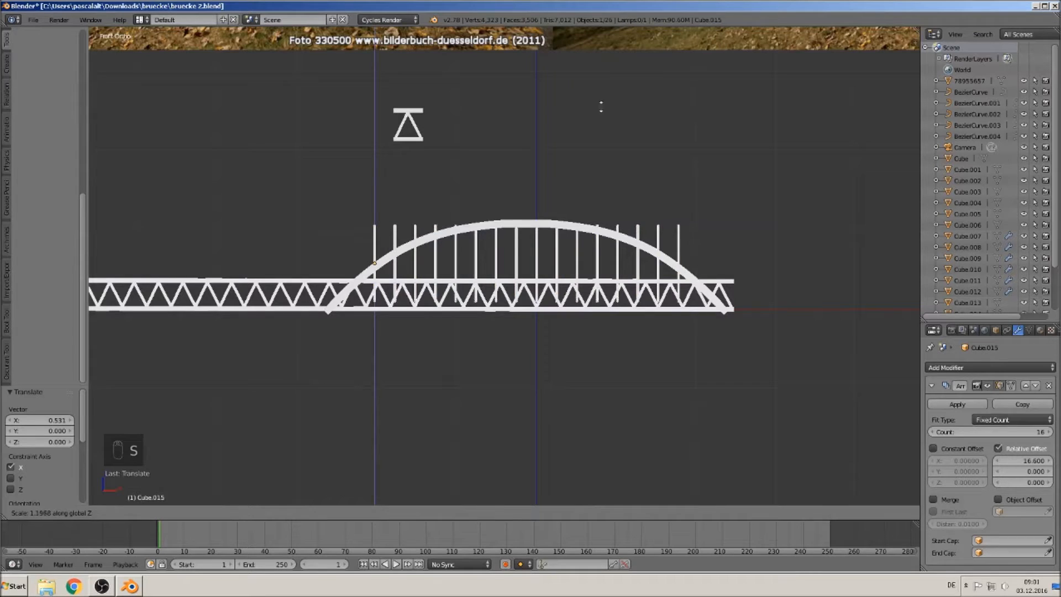
pyautogui.rightClick(608, 171)
# Raise the row of posts about 0.189 along Z so their feet meet the truss's upper chord
pyautogui.moveTo(377, 219); pyautogui.dragTo(379, 210)
pyautogui.scroll(4, 485, 256)
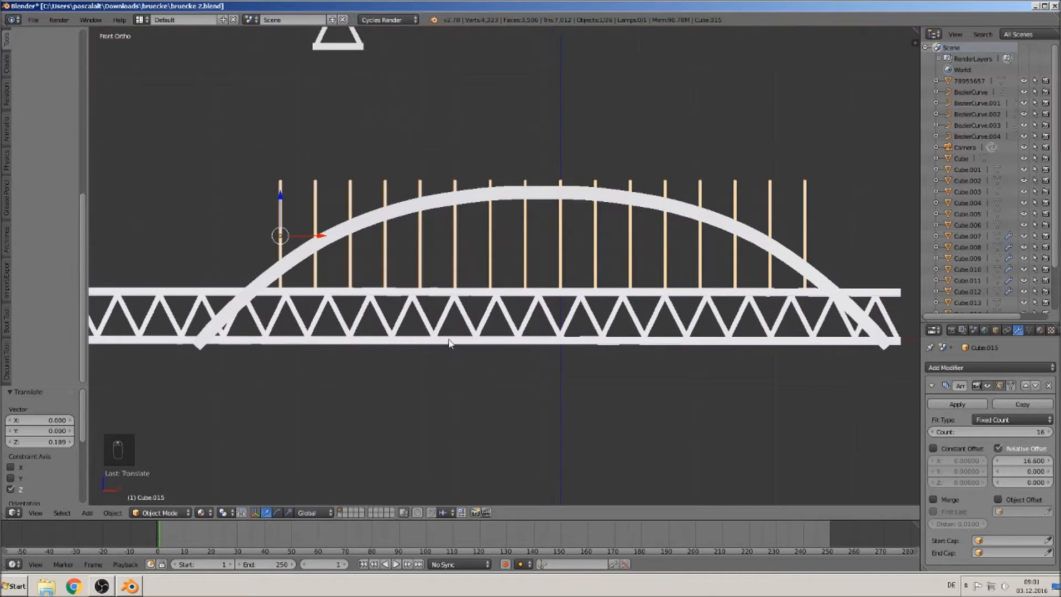
# Move the row of posts about -4.207 along Y onto the near side of the bridge
pyautogui.moveTo(486, 255); pyautogui.dragTo(481, 285, button='middle')
pyautogui.scroll(-3, 494, 287)
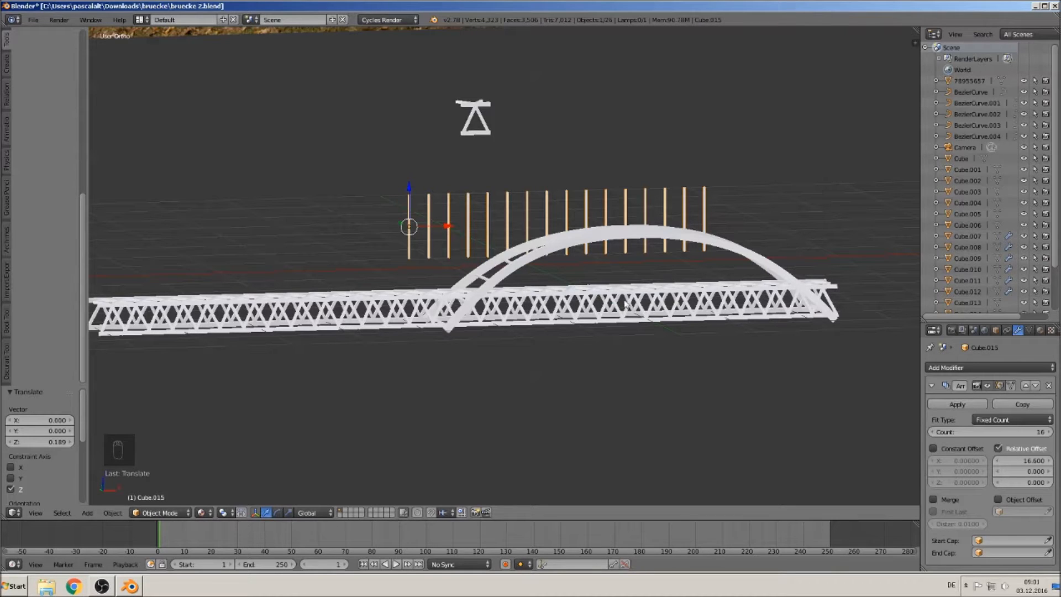
pyautogui.press('KP_7')
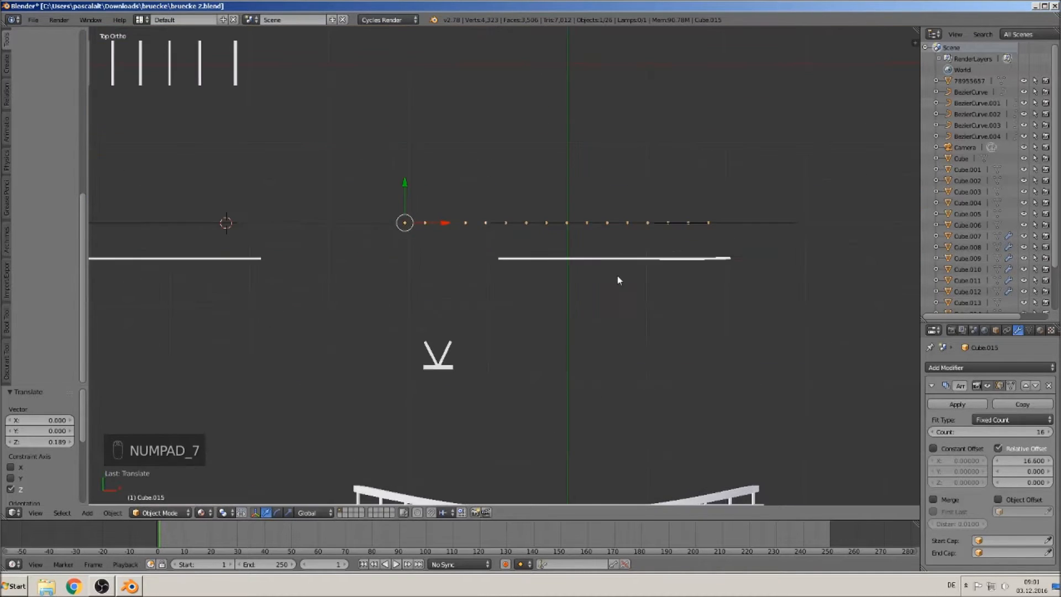
pyautogui.press('g')
pyautogui.press('y')
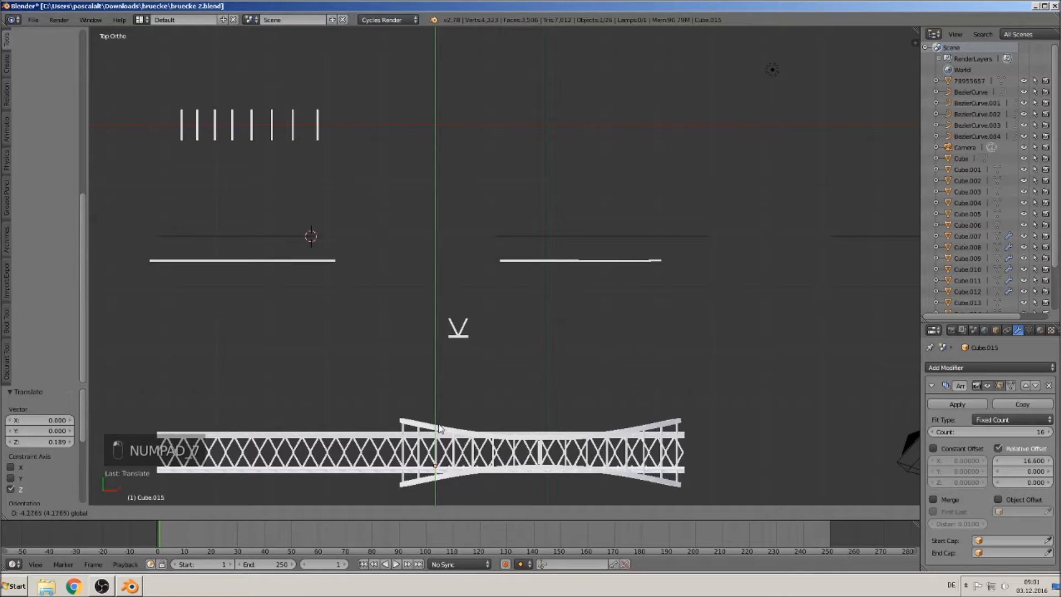
pyautogui.click(442, 427)
# Fine-tune the row of posts along Y by about -0.034 and 0.027 so it sits on the truss's near upper chord
pyautogui.keyDown('shift'); pyautogui.moveTo(449, 399); pyautogui.dragTo(496, 298, button='middle'); pyautogui.keyUp('shift')
pyautogui.scroll(5, 581, 137)
pyautogui.scroll(2, 481, 276)
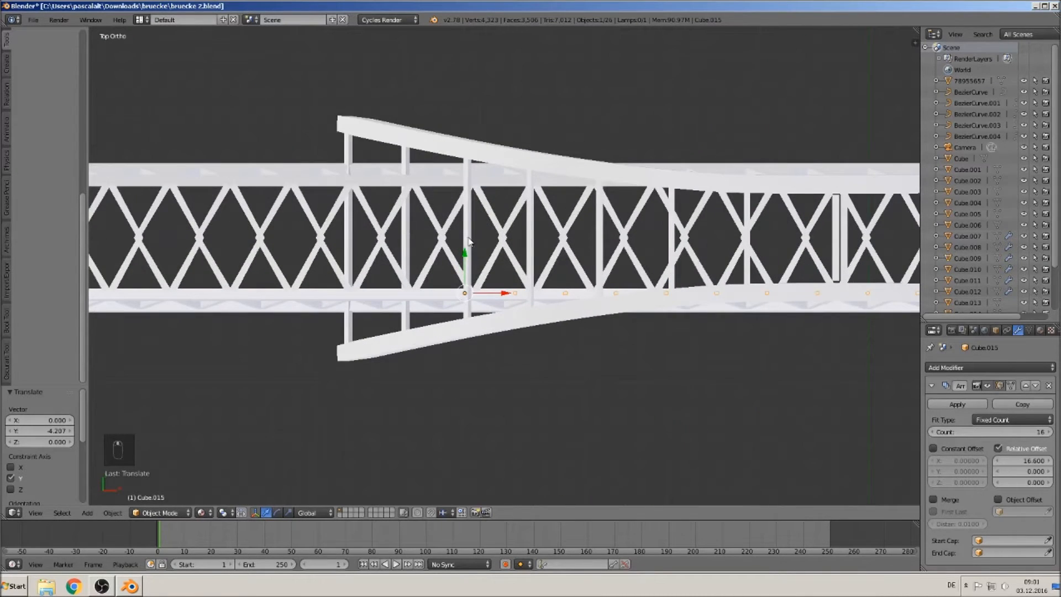
pyautogui.press('g')
pyautogui.press('y')
pyautogui.click(467, 258)
pyautogui.moveTo(468, 260); pyautogui.dragTo(600, 309, button='middle')
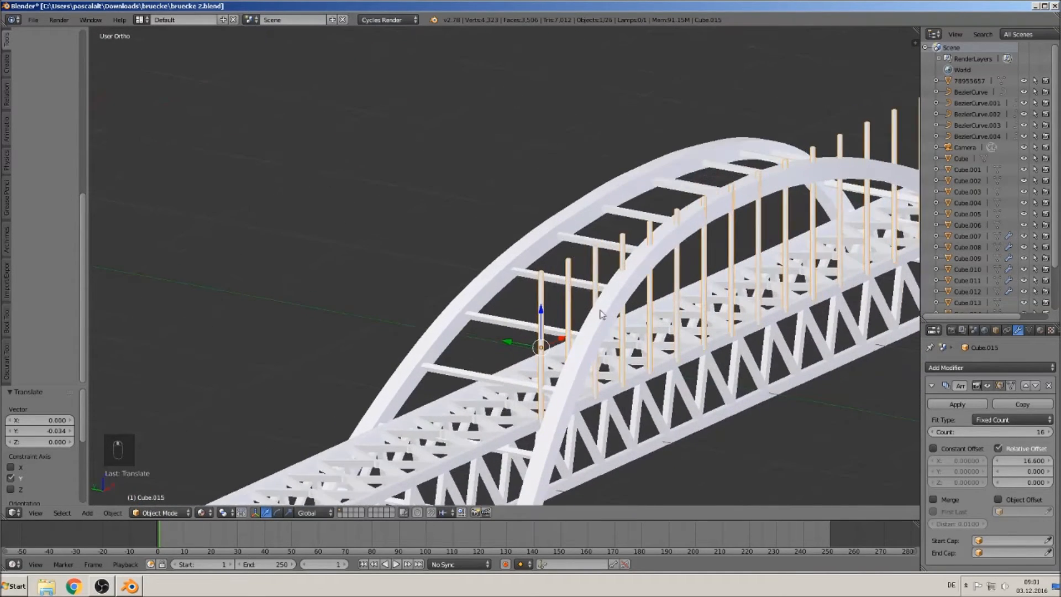
pyautogui.scroll(3, 632, 385)
pyautogui.keyDown('shift'); pyautogui.moveTo(787, 467); pyautogui.dragTo(673, 258, button='middle'); pyautogui.keyUp('shift')
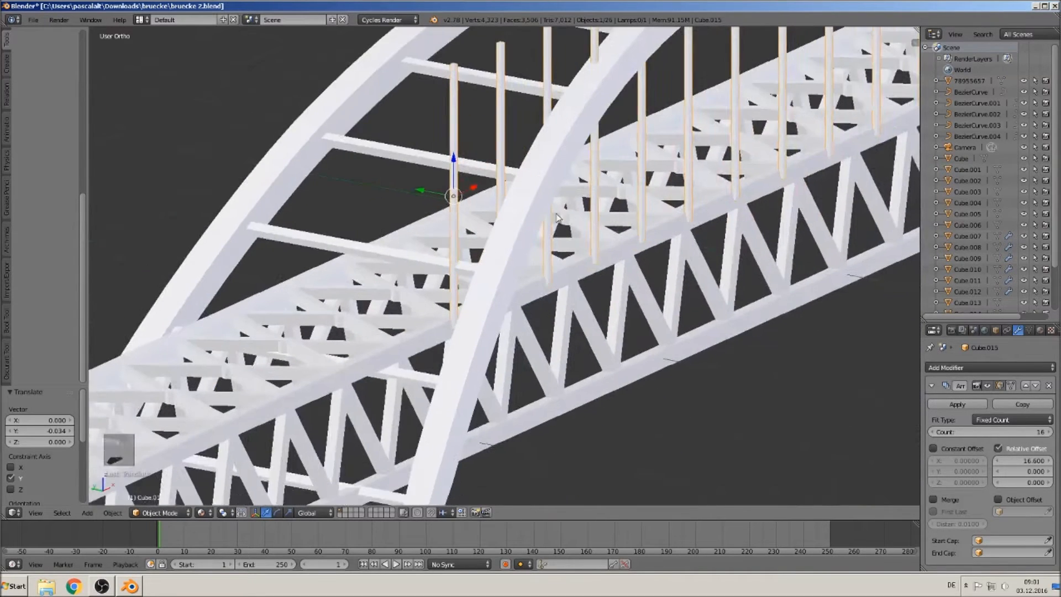
pyautogui.scroll(2, 673, 257)
pyautogui.moveTo(403, 160); pyautogui.dragTo(392, 154)
pyautogui.scroll(-2, 689, 142)
pyautogui.scroll(-3, 860, 81)
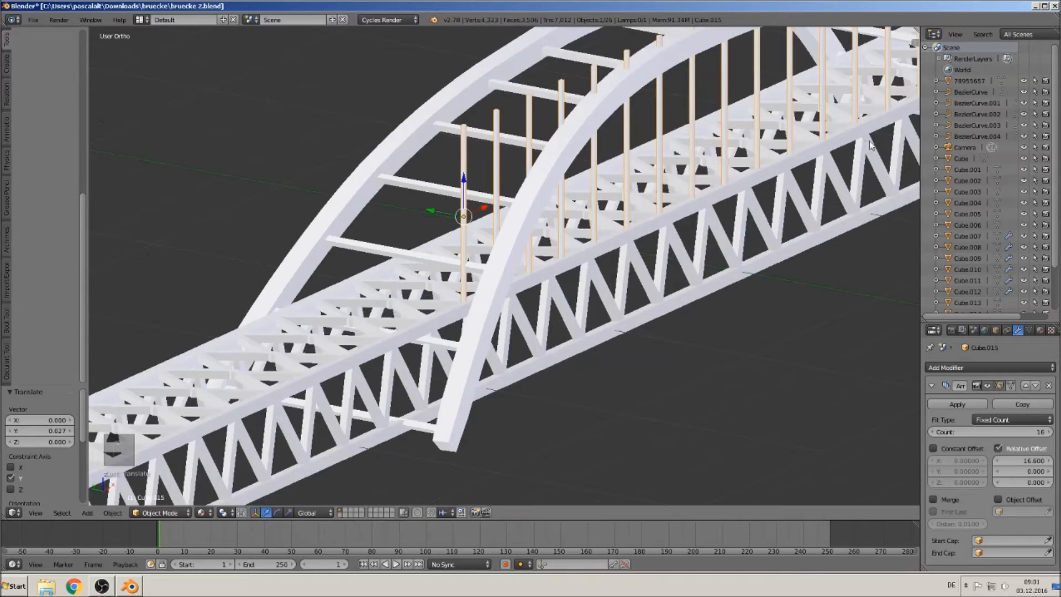
# Try to select the top of the post beneath the arch's crown in Edit Mode
pyautogui.press('KP_1')
pyautogui.scroll(-2, 861, 55)
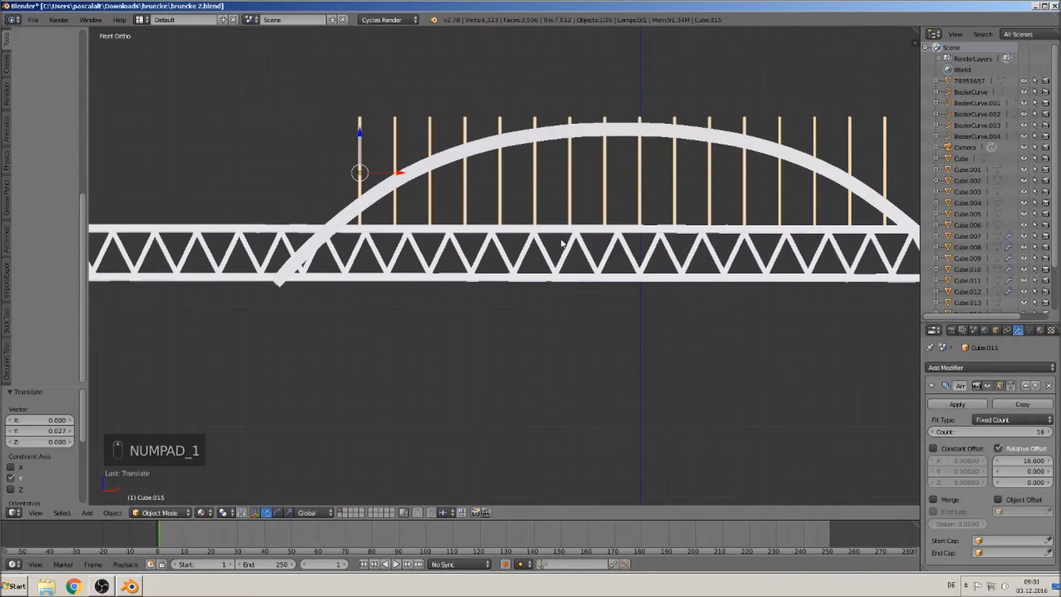
pyautogui.keyDown('shift'); pyautogui.moveTo(561, 243); pyautogui.dragTo(516, 354, button='middle'); pyautogui.keyUp('shift')
pyautogui.press('Tab')
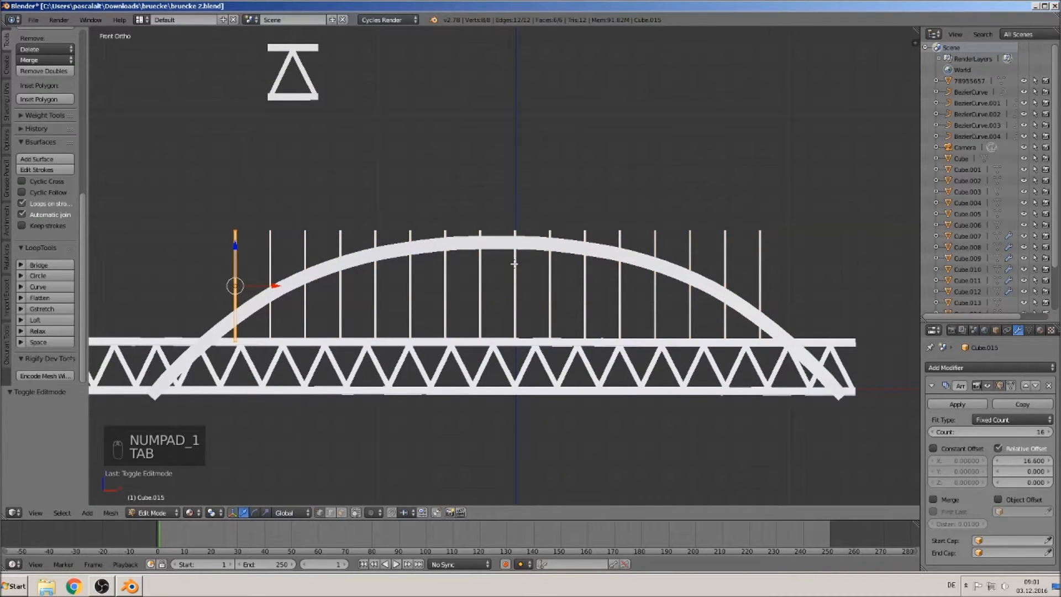
pyautogui.press('a')
pyautogui.press('a')
pyautogui.press('a')
pyautogui.press('a')
pyautogui.press('a')
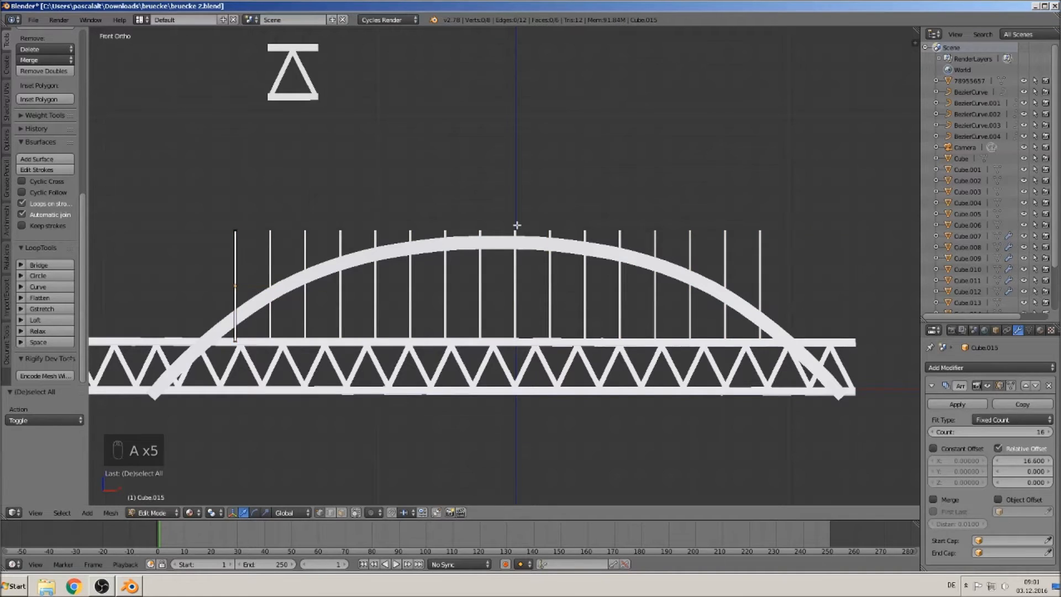
pyautogui.press('b')
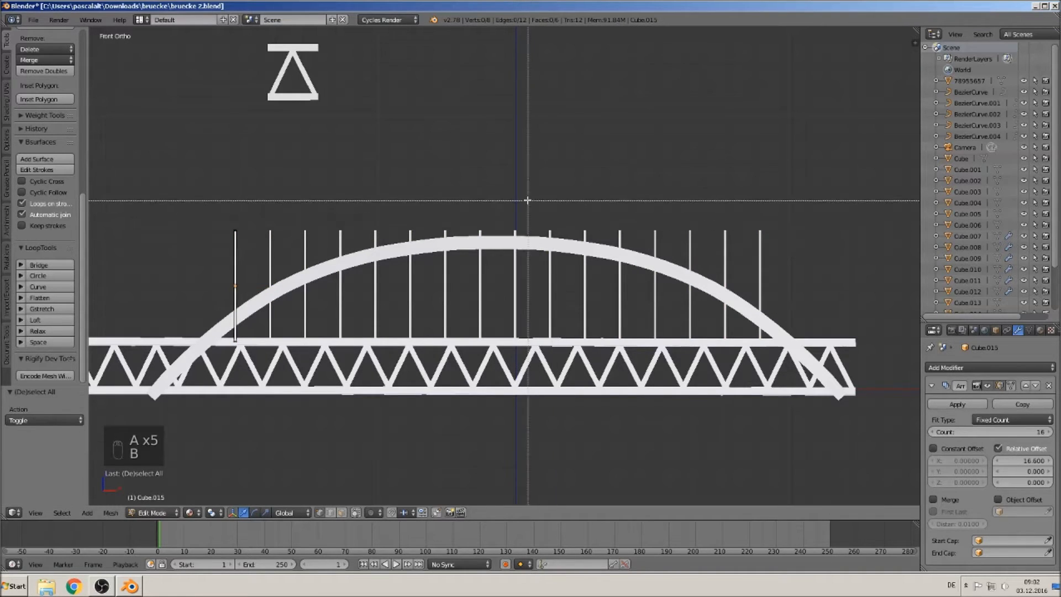
pyautogui.press('v')
pyautogui.press('c')
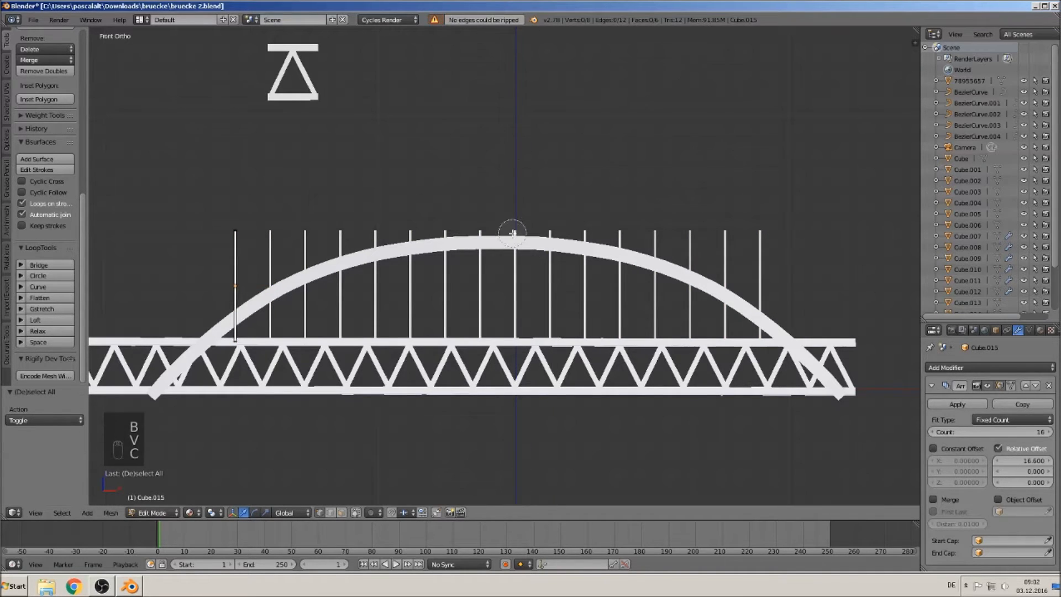
pyautogui.press('c')
pyautogui.rightClick(518, 241)
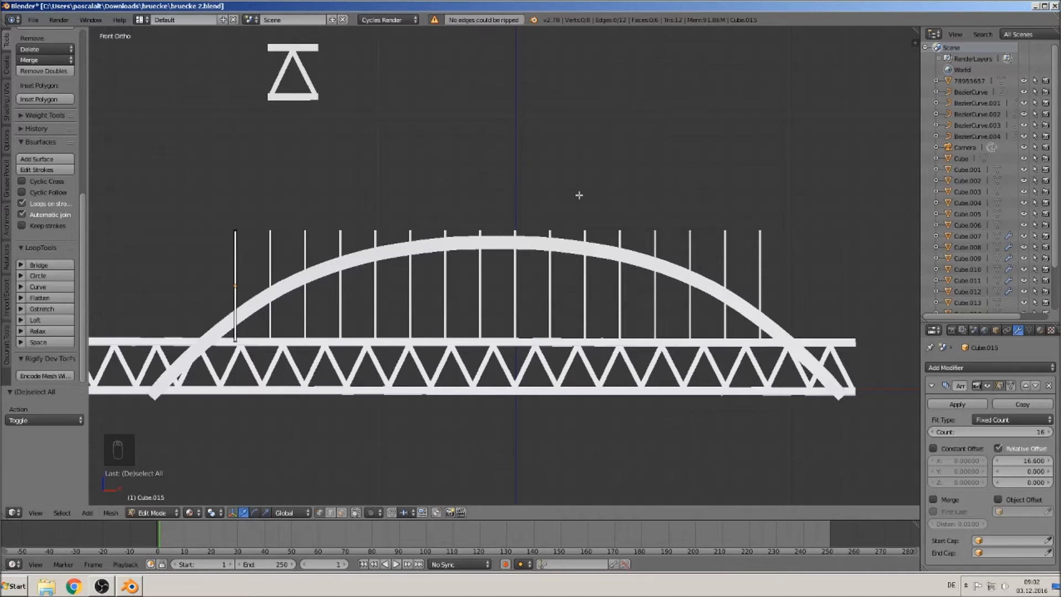
pyautogui.press('Tab')
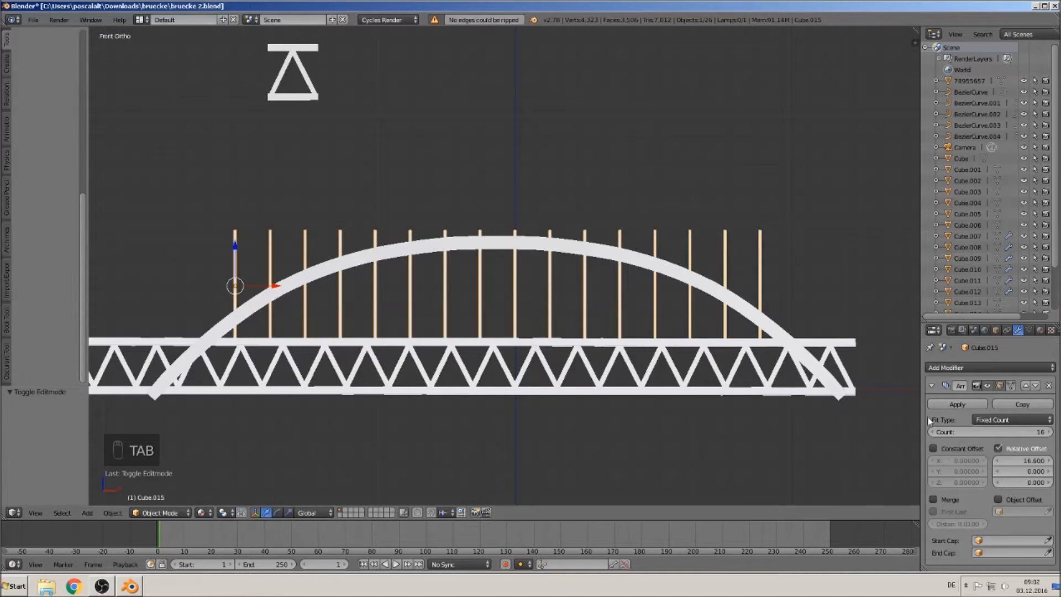
# Apply the posts' Array modifier and select the top vertices of the post beneath the arch's crown
pyautogui.click(957, 405)
pyautogui.press('Tab')
pyautogui.press('a')
pyautogui.press('a')
pyautogui.press('a')
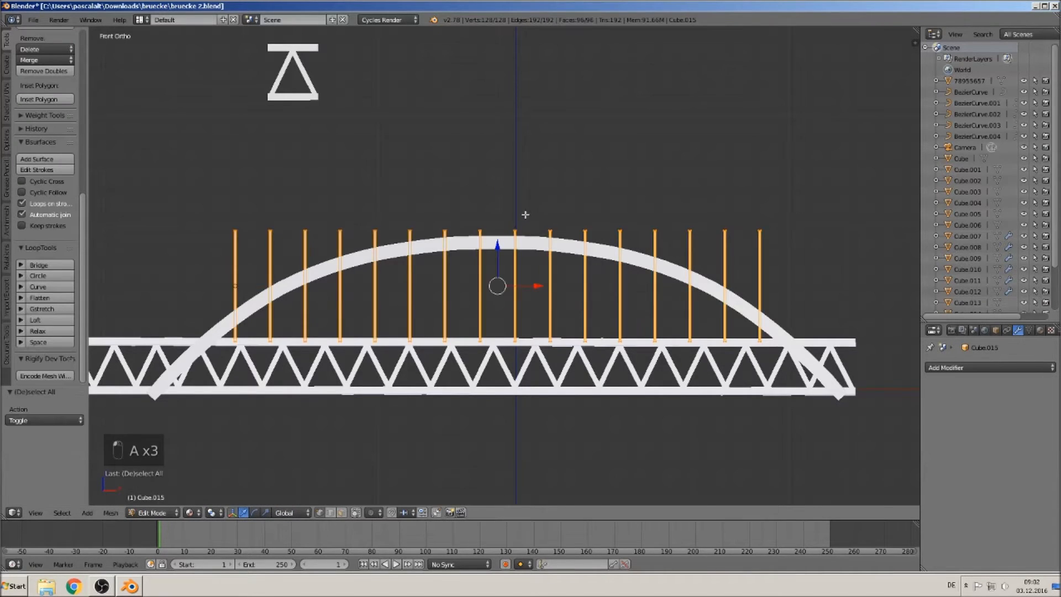
pyautogui.press('a')
pyautogui.press('c')
pyautogui.click(516, 228)
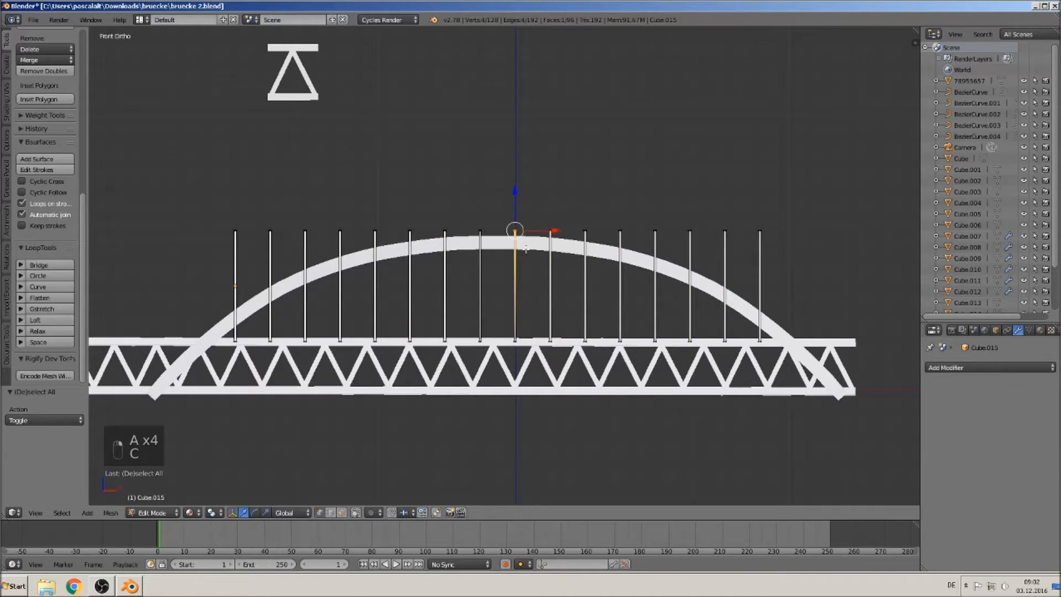
# Try to shape the row of posts to the arch by raising the middle post's top along Z with proportional editing enabled
pyautogui.click(371, 512)
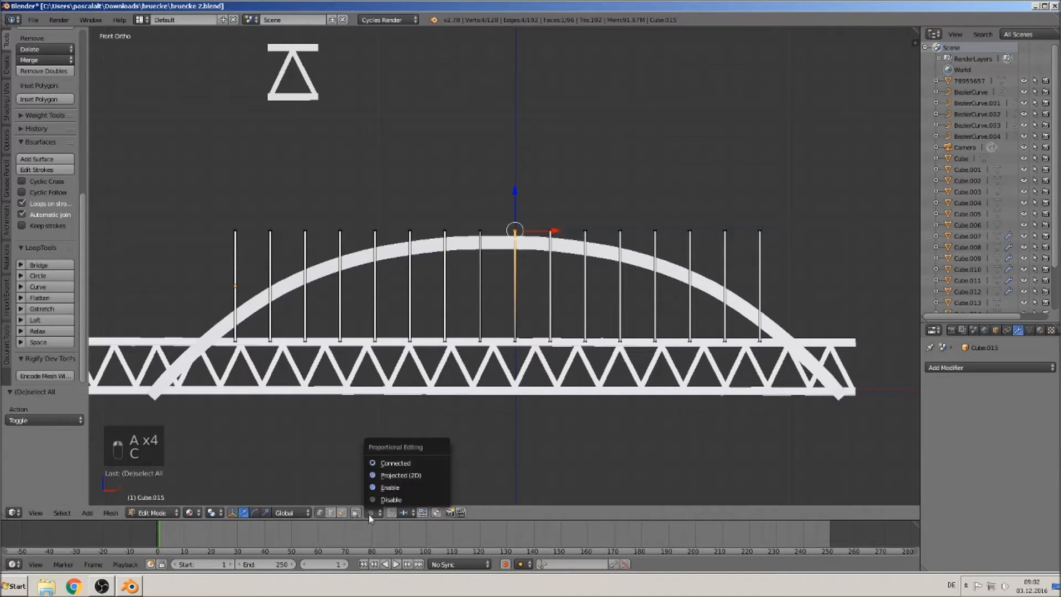
pyautogui.click(402, 489)
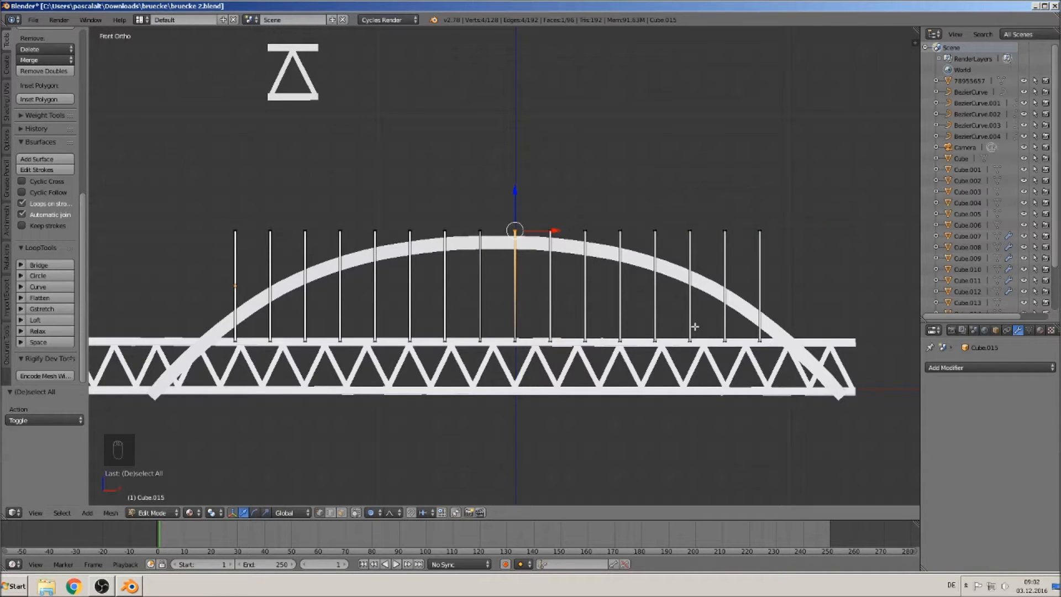
pyautogui.press('g')
pyautogui.press('z')
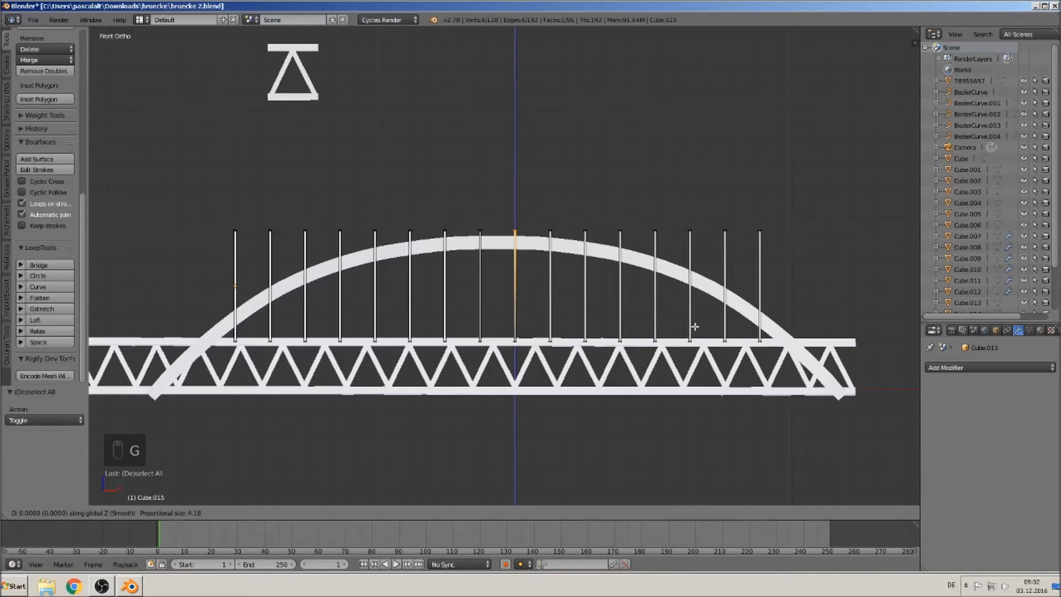
pyautogui.scroll(-3, 713, 299)
pyautogui.scroll(-2, 716, 285)
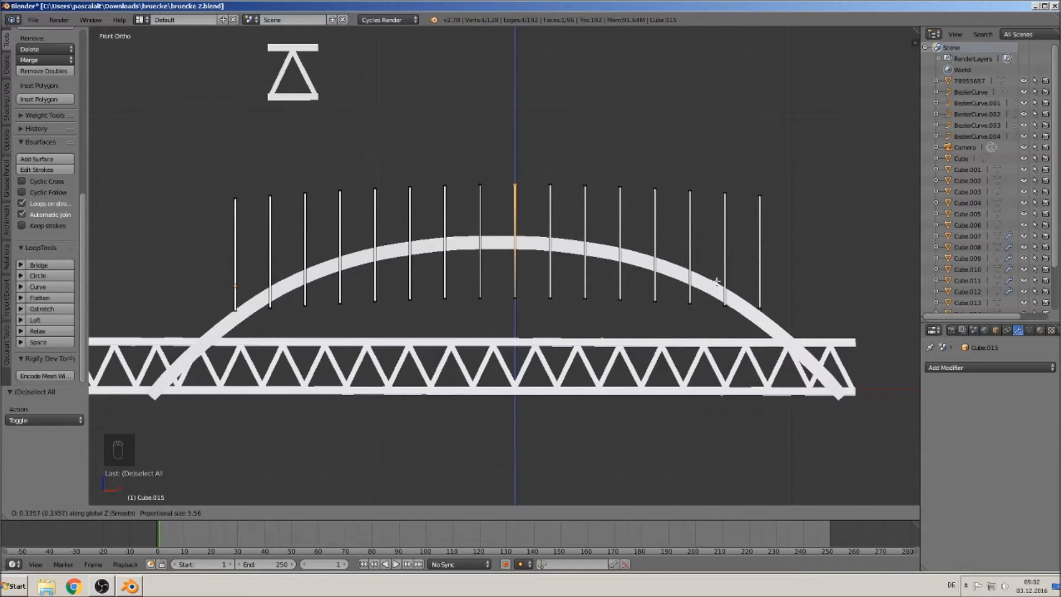
pyautogui.scroll(8, 715, 283)
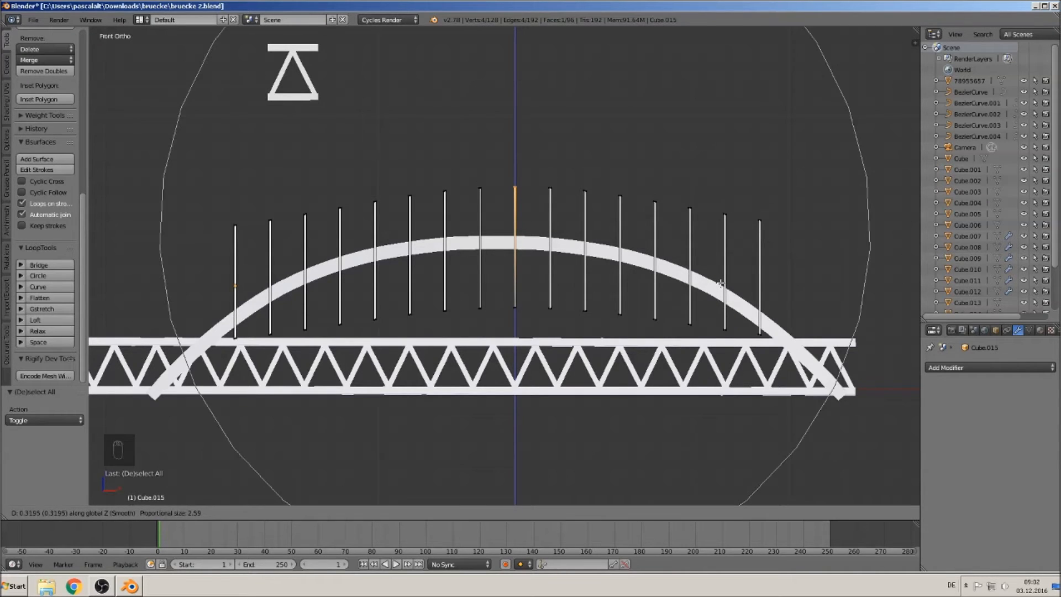
pyautogui.scroll(-1, 715, 285)
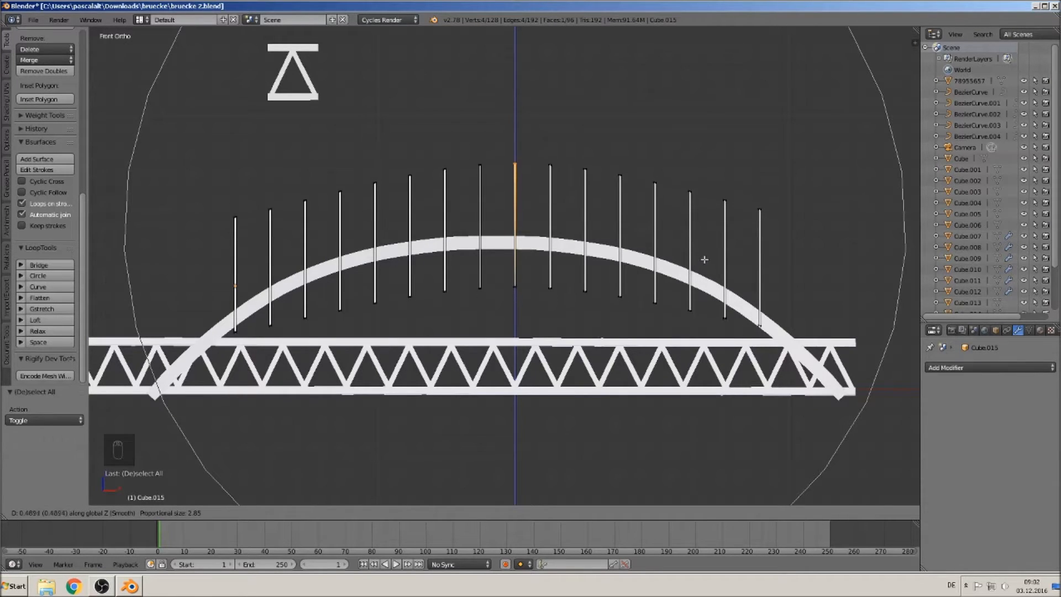
pyautogui.rightClick(707, 267)
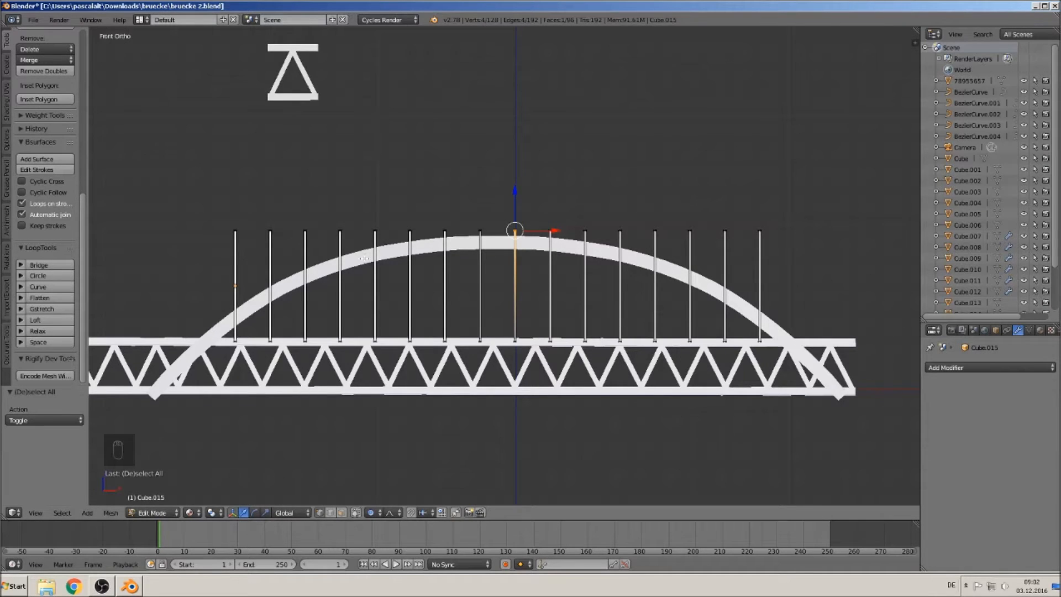
# Disable proportional editing and lower the middle post's top along Z toward the arch
pyautogui.moveTo(516, 190); pyautogui.dragTo(516, 190)
pyautogui.click(372, 512)
pyautogui.click(388, 497)
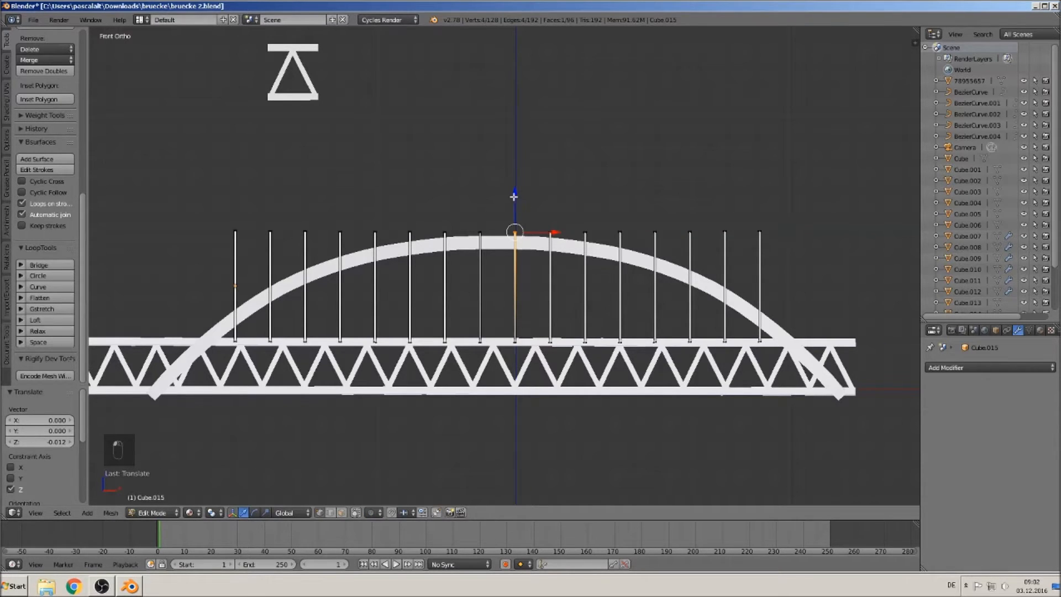
# Select the top of the first post left of the middle one and lower it along Z into the arch
pyautogui.press('a')
pyautogui.press('c')
pyautogui.click(484, 228)
pyautogui.press('Escape')
pyautogui.press('g')
pyautogui.press('z')
pyautogui.press('a')
pyautogui.moveTo(482, 210)
pyautogui.mouseDown()
pyautogui.moveTo(444, 215)
pyautogui.moveTo(410, 201)
pyautogui.moveTo(414, 219)
pyautogui.moveTo(381, 222)
pyautogui.mouseUp()
# Lower the tops of the second, third and fourth posts left of the middle one along Z into the arch
pyautogui.press('c')
pyautogui.click(443, 221)
pyautogui.rightClick(443, 221)
pyautogui.press('a')
pyautogui.press('c')
pyautogui.click(410, 230)
pyautogui.rightClick(410, 229)
pyautogui.press('a')
pyautogui.press('c')
pyautogui.click(374, 229)
pyautogui.rightClick(375, 230)
# Lower the tops of the fifth and sixth posts left of the middle one along Z into the arch
pyautogui.press('a')
pyautogui.press('c')
pyautogui.rightClick(346, 226)
pyautogui.click(347, 226)
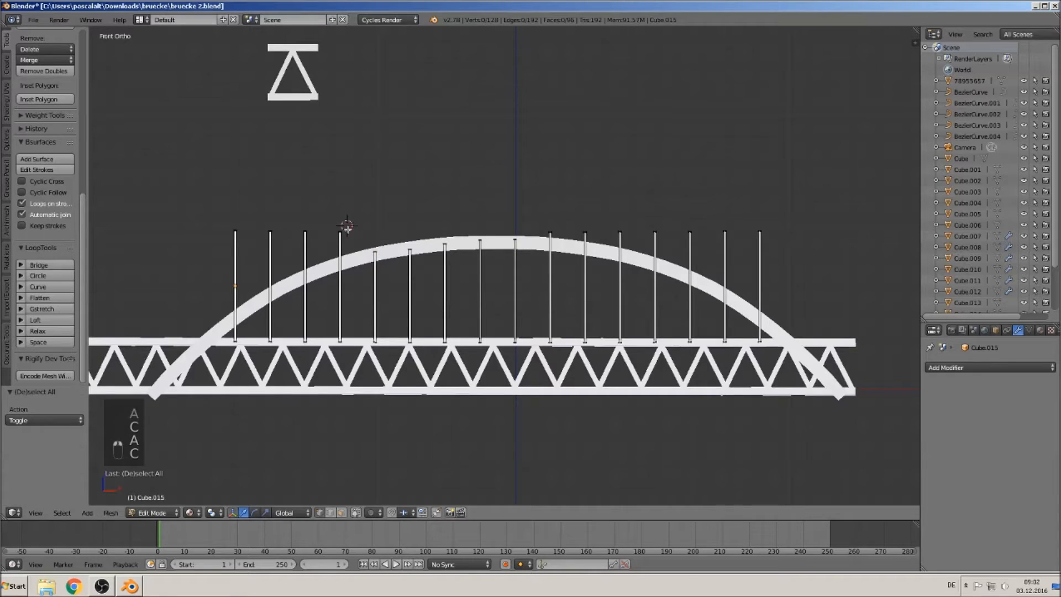
pyautogui.press('c')
pyautogui.click(349, 224)
pyautogui.rightClick(348, 223)
pyautogui.moveTo(341, 194)
pyautogui.mouseDown()
pyautogui.moveTo(346, 228)
pyautogui.moveTo(318, 243)
pyautogui.mouseUp()
pyautogui.press('a')
pyautogui.press('c')
pyautogui.click(315, 230)
pyautogui.rightClick(315, 230)
# Lower the tops of the two outermost posts on the arch's left side along Z to meet the arch's height
pyautogui.press('a')
pyautogui.press('c')
pyautogui.click(270, 231)
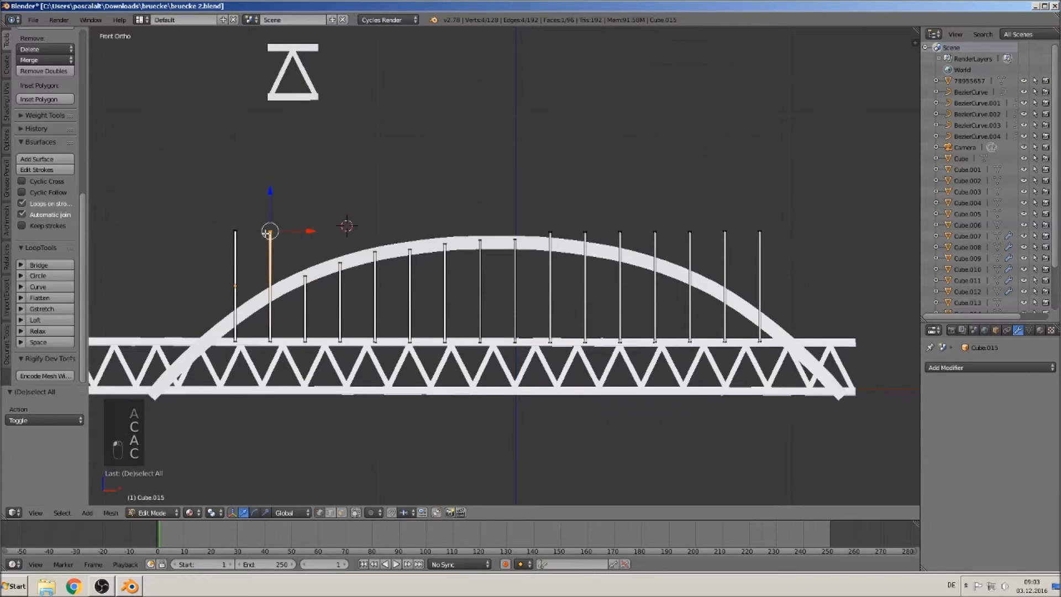
pyautogui.rightClick(270, 230)
pyautogui.moveTo(269, 196); pyautogui.dragTo(267, 259)
pyautogui.press('a')
pyautogui.press('c')
pyautogui.click(238, 226)
pyautogui.rightClick(237, 222)
pyautogui.moveTo(237, 200); pyautogui.dragTo(244, 274)
# Lower the tops of the first and second posts right of the middle one along Z into the arch
pyautogui.press('a')
pyautogui.press('c')
pyautogui.press('c')
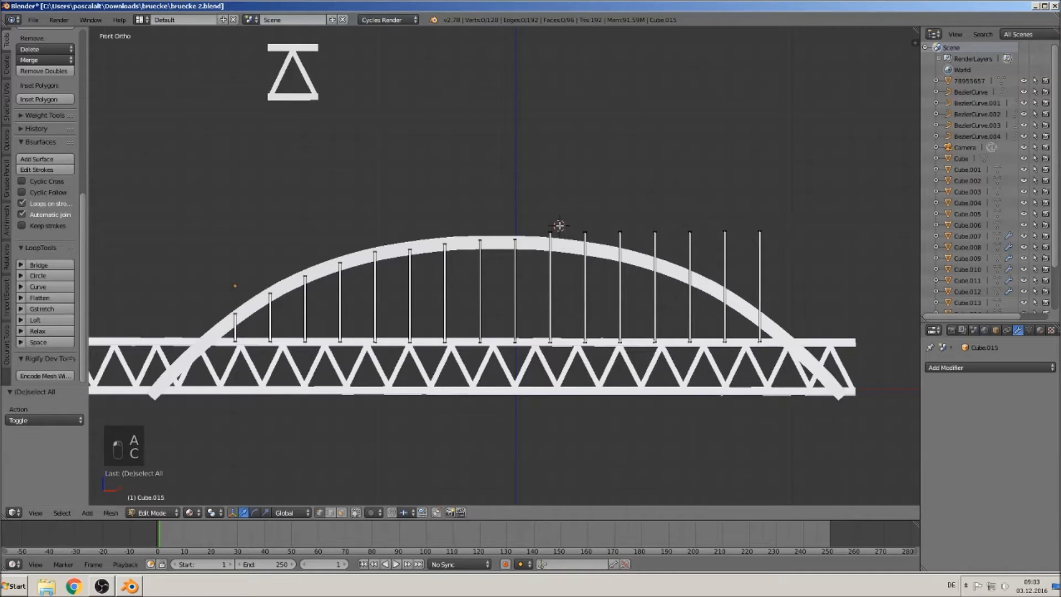
pyautogui.click(554, 228)
pyautogui.rightClick(553, 229)
pyautogui.moveTo(552, 199)
pyautogui.mouseDown()
pyautogui.moveTo(553, 210)
pyautogui.moveTo(620, 198)
pyautogui.moveTo(691, 237)
pyautogui.mouseUp()
pyautogui.press('a')
pyautogui.press('c')
pyautogui.click(585, 232)
# Lower the tops of the third, fourth and fifth posts right of the middle one along Z into the arch
pyautogui.press('a')
pyautogui.press('c')
pyautogui.click(619, 225)
pyautogui.press('a')
pyautogui.press('c')
pyautogui.click(654, 231)
pyautogui.press('a')
pyautogui.press('c')
pyautogui.click(690, 232)
# Lower the tops of the two outermost right-hand posts along Z to the arch's height, the last one by about 0.611
pyautogui.press('a')
pyautogui.press('c')
pyautogui.press('c')
pyautogui.click(725, 232)
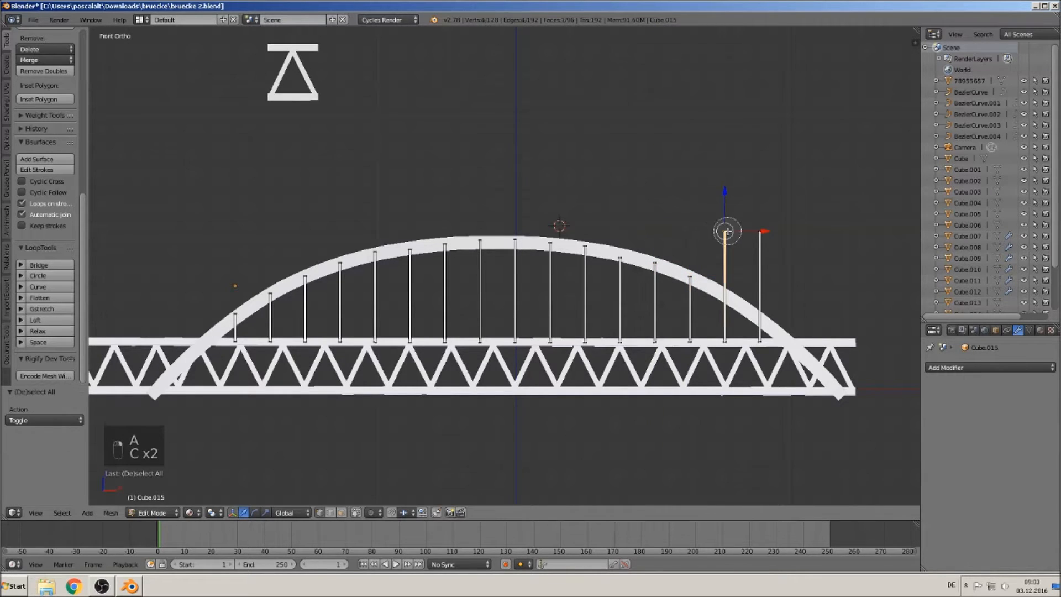
pyautogui.moveTo(722, 203); pyautogui.dragTo(725, 265)
pyautogui.press('a')
pyautogui.press('c')
pyautogui.press('c')
pyautogui.click(758, 235)
pyautogui.moveTo(760, 203); pyautogui.dragTo(758, 284)
# Examine from an angle and from above how the posts line up with the arch's outward-flaring ends
pyautogui.moveTo(756, 191); pyautogui.dragTo(674, 214, button='middle')
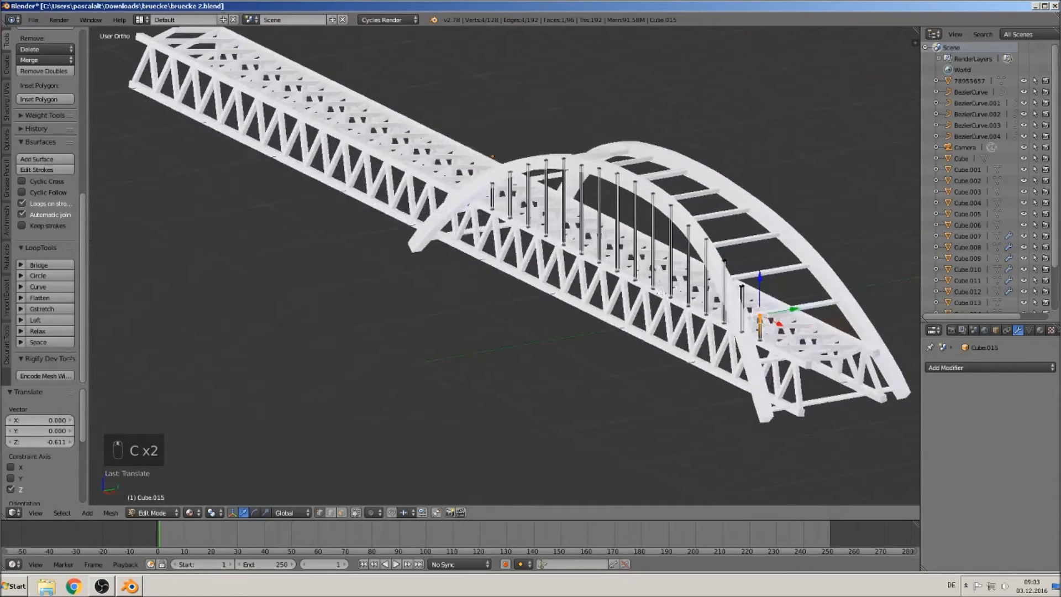
pyautogui.scroll(2, 674, 214)
pyautogui.keyDown('shift'); pyautogui.moveTo(654, 178); pyautogui.dragTo(423, 205, button='middle'); pyautogui.keyUp('shift')
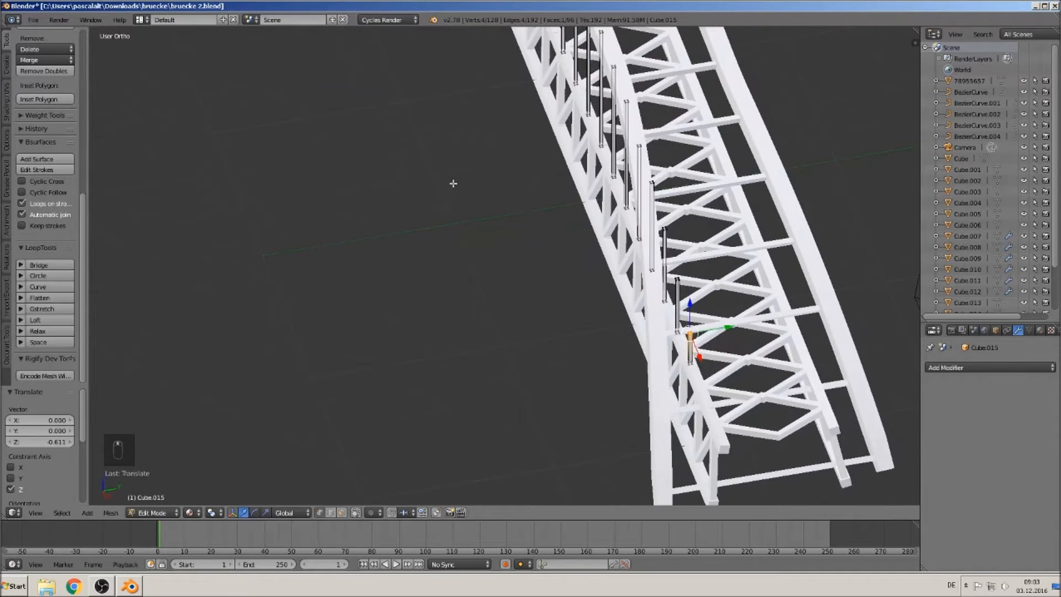
pyautogui.press('KP_7')
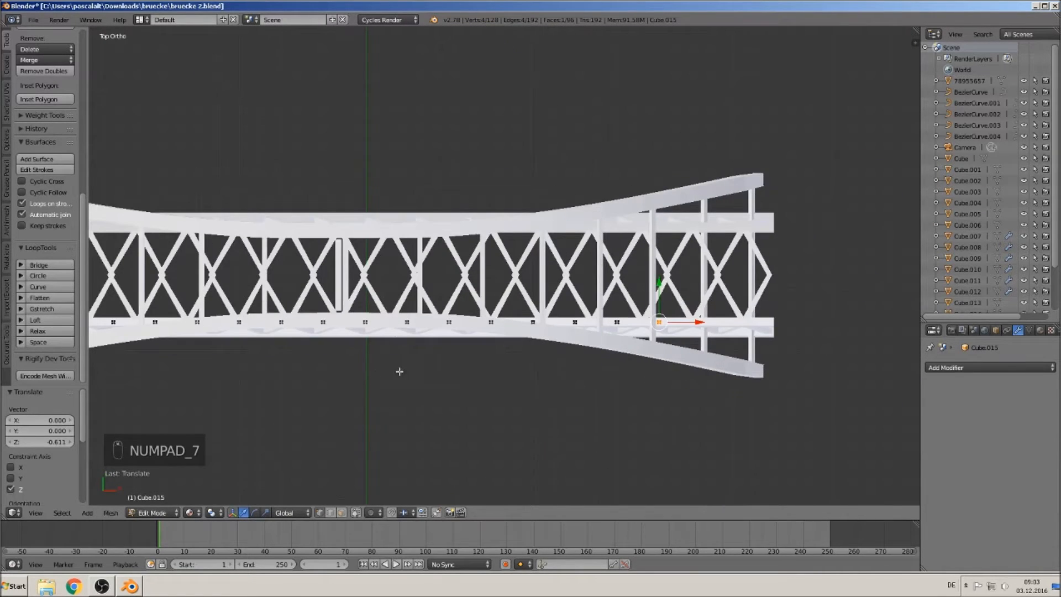
pyautogui.scroll(-2, 570, 367)
pyautogui.moveTo(566, 365); pyautogui.dragTo(584, 323, button='middle')
pyautogui.keyDown('shift'); pyautogui.moveTo(304, 418); pyautogui.dragTo(401, 173, button='middle'); pyautogui.keyUp('shift')
pyautogui.scroll(2, 401, 173)
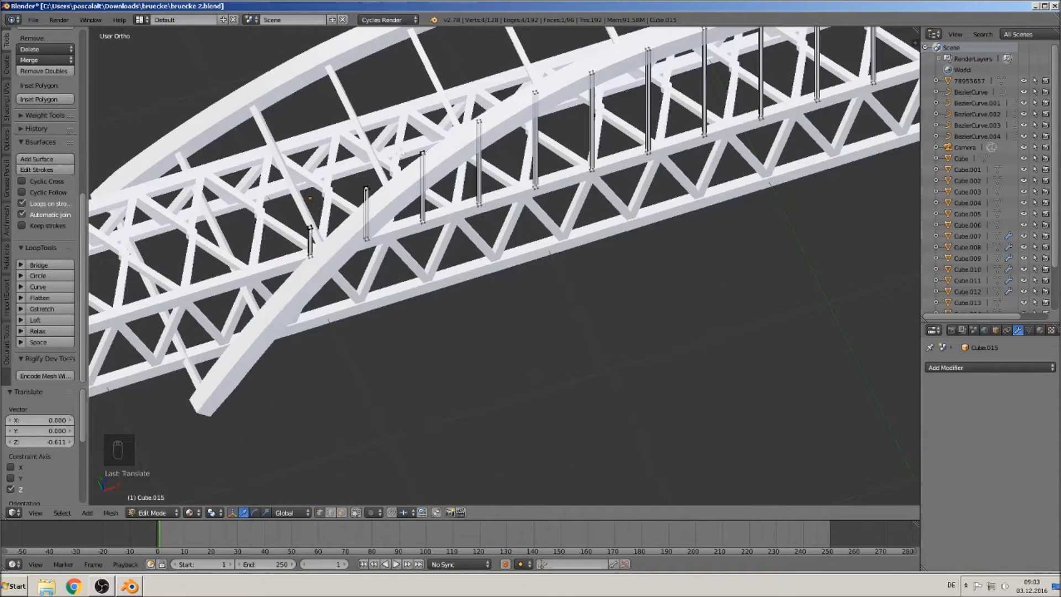
pyautogui.press('KP_7')
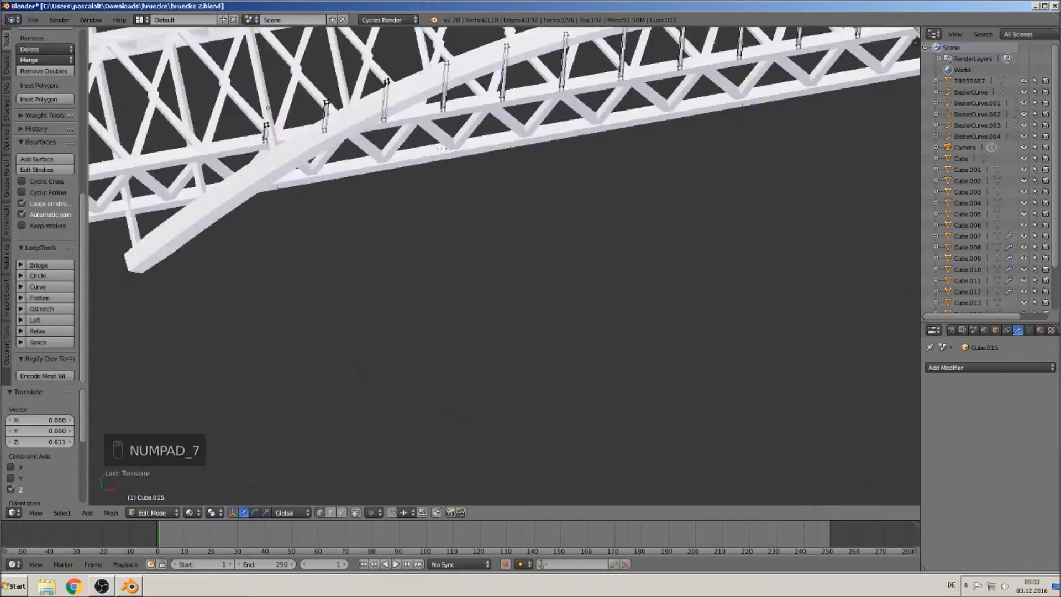
pyautogui.scroll(3, 552, 250)
pyautogui.keyDown('shift'); pyautogui.moveTo(515, 259); pyautogui.dragTo(526, 329, button='middle'); pyautogui.keyUp('shift')
pyautogui.scroll(2, 469, 398)
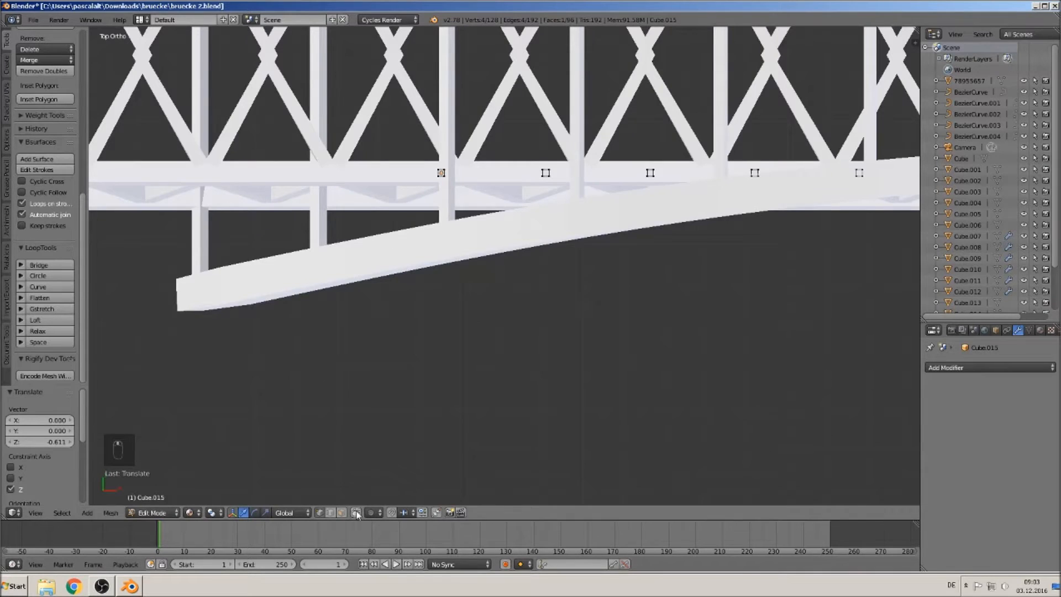
pyautogui.keyDown('shift'); pyautogui.moveTo(469, 197); pyautogui.dragTo(467, 261, button='middle'); pyautogui.keyUp('shift')
pyautogui.press('a')
pyautogui.scroll(2, 458, 246)
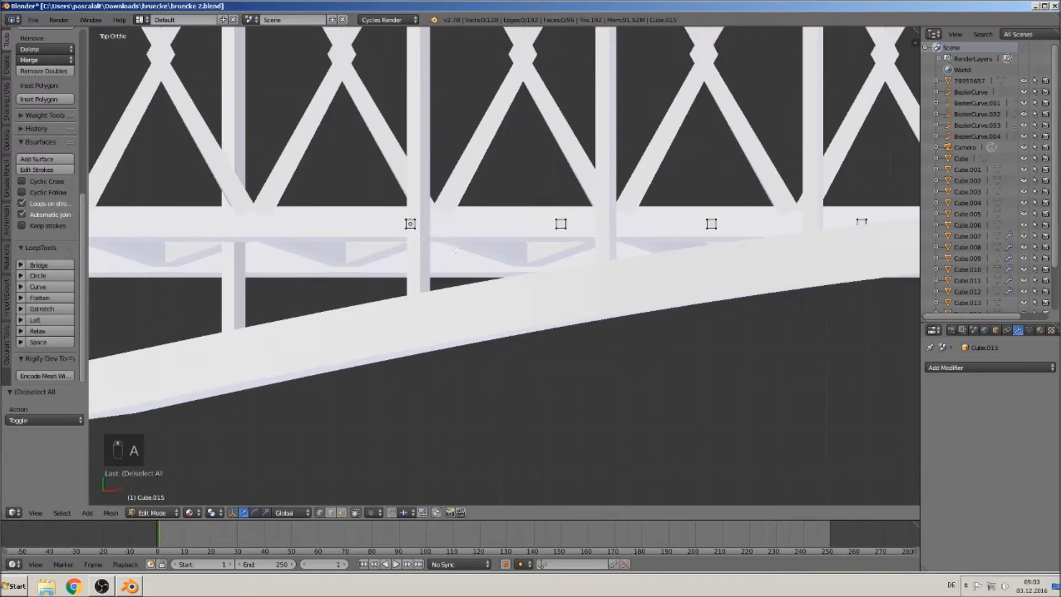
# Using face selection, move the top faces of the two outermost left-hand posts along Y into the outward-flaring arch
pyautogui.click(342, 513)
pyautogui.rightClick(410, 224)
pyautogui.scroll(-1, 447, 276)
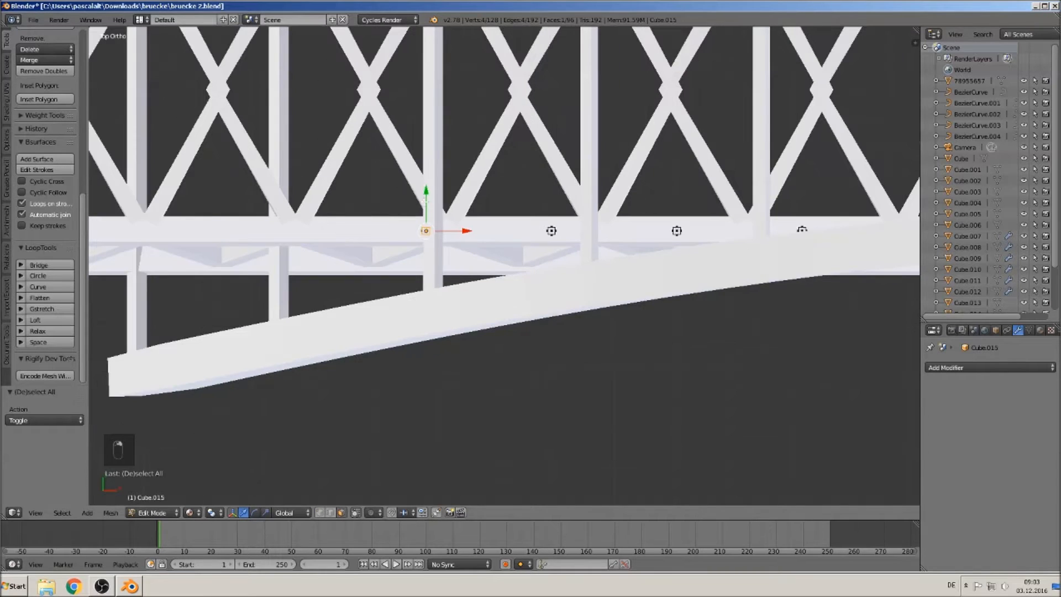
pyautogui.moveTo(427, 190); pyautogui.dragTo(422, 272)
pyautogui.rightClick(551, 231)
pyautogui.moveTo(552, 195); pyautogui.dragTo(552, 258)
# Move the tops of the third and fourth posts from the left along Y into the arch, by about -0.079 and -0.041
pyautogui.press('.')
pyautogui.moveTo(679, 201); pyautogui.dragTo(679, 237)
pyautogui.keyDown('shift'); pyautogui.moveTo(841, 202); pyautogui.dragTo(517, 164, button='middle'); pyautogui.keyUp('shift')
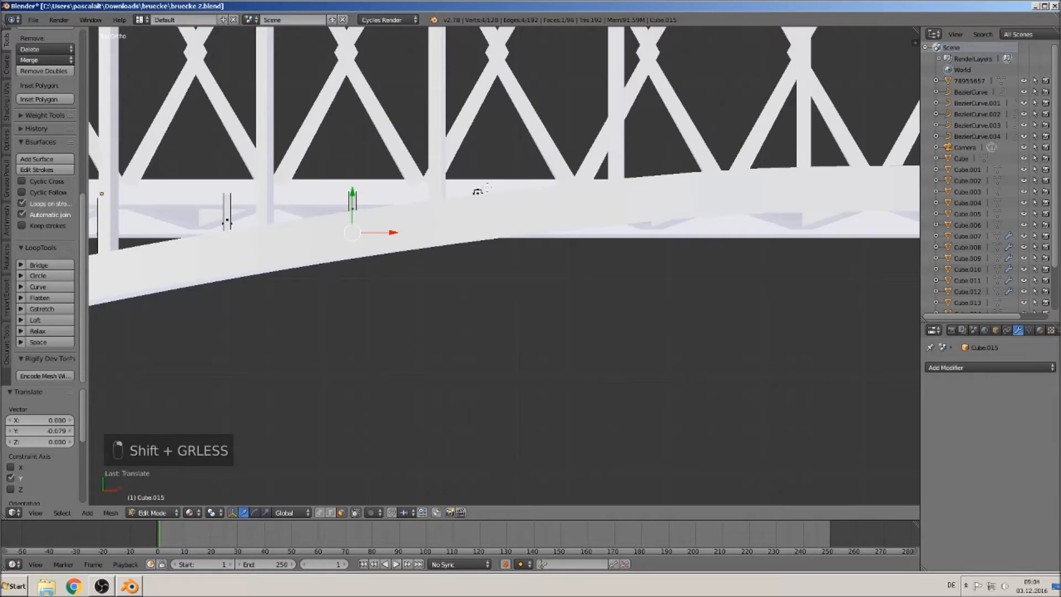
pyautogui.rightClick(477, 193)
pyautogui.moveTo(478, 162); pyautogui.dragTo(477, 183)
pyautogui.scroll(-1, 666, 274)
pyautogui.keyDown('shift'); pyautogui.moveTo(600, 261); pyautogui.dragTo(421, 272, button='middle'); pyautogui.keyUp('shift')
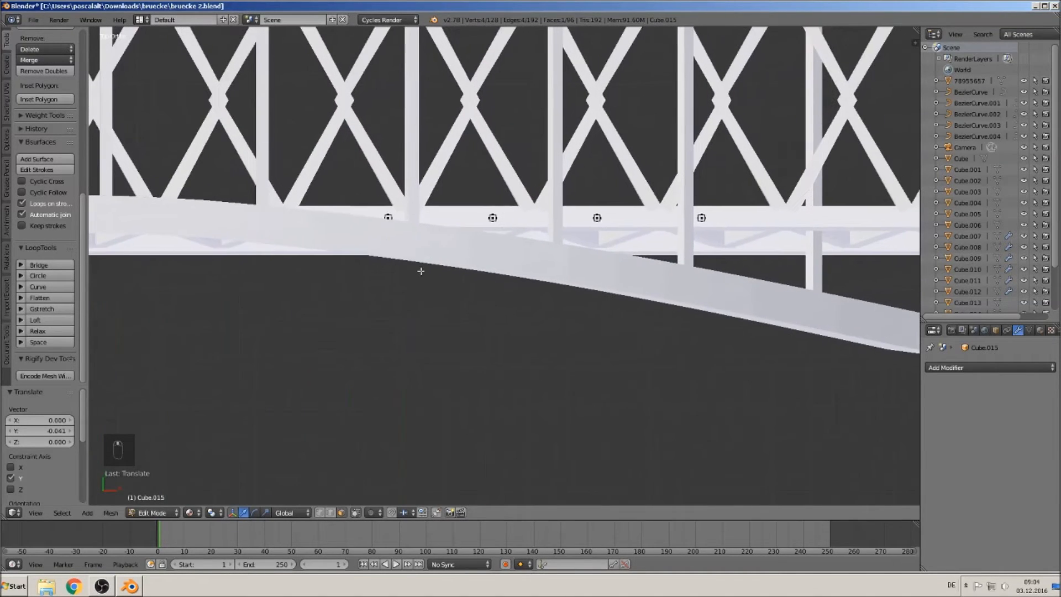
# Move the tops of the fourth and third posts from the right-hand end along Y into the arch, using wireframe shading for the latter
pyautogui.rightClick(387, 217)
pyautogui.moveTo(392, 186); pyautogui.dragTo(390, 197)
pyautogui.press('z')
pyautogui.rightClick(494, 219)
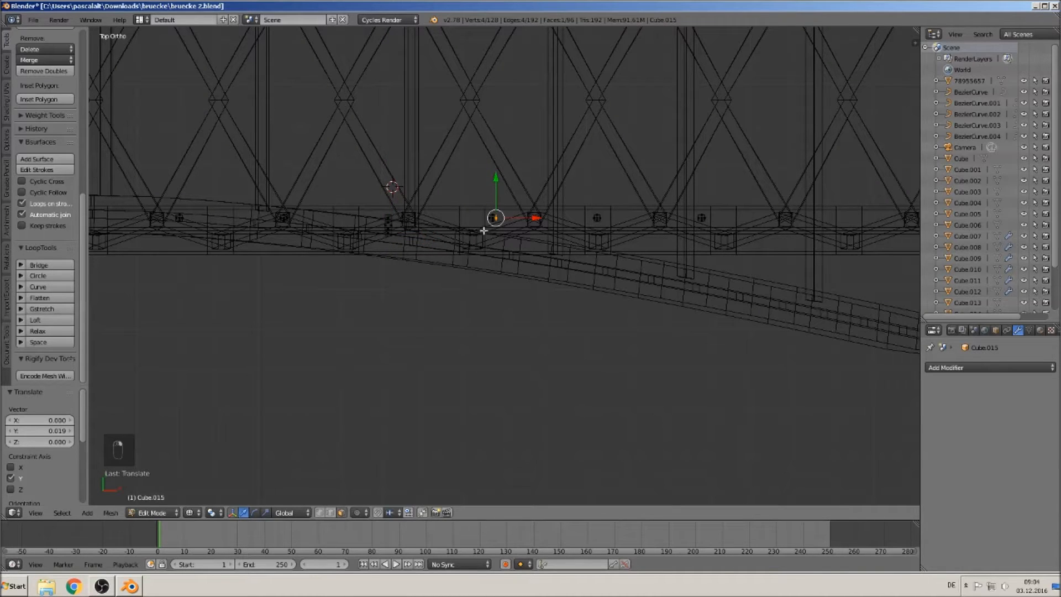
pyautogui.rightClick(493, 220)
pyautogui.rightClick(493, 215)
pyautogui.rightClick(493, 218)
pyautogui.moveTo(493, 181); pyautogui.dragTo(493, 218)
# Move the tops of the two outermost right-hand posts along Y into the arch, the last one by about -0.171
pyautogui.rightClick(597, 219)
pyautogui.moveTo(597, 180); pyautogui.dragTo(597, 230)
pyautogui.rightClick(703, 218)
pyautogui.moveTo(707, 189); pyautogui.dragTo(708, 254)
pyautogui.scroll(-2, 745, 287)
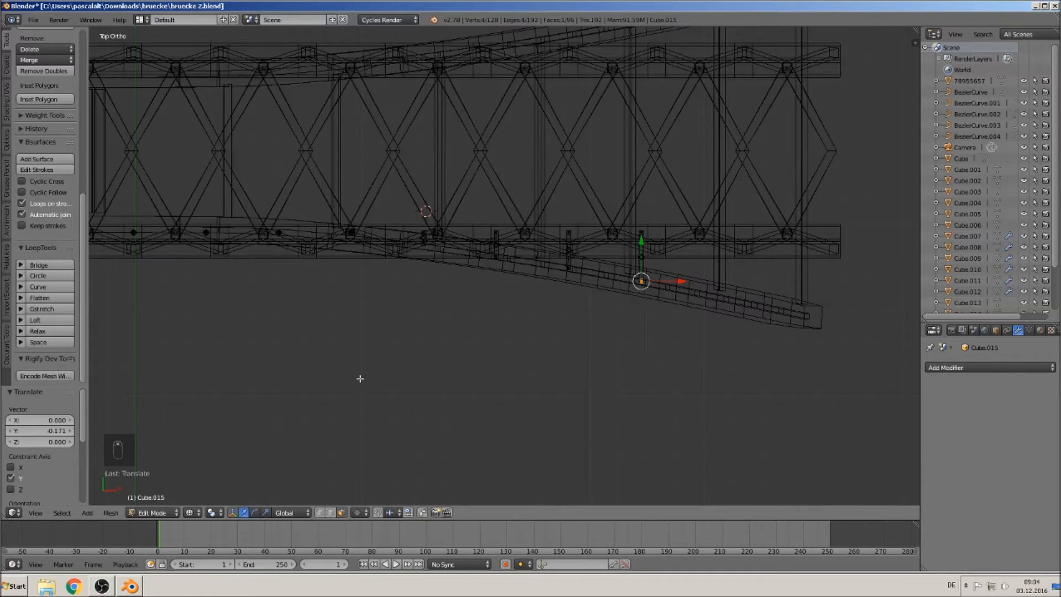
# Return the viewport to solid shading and switch the hanger row back to Object Mode
pyautogui.moveTo(319, 331); pyautogui.dragTo(433, 242, button='middle')
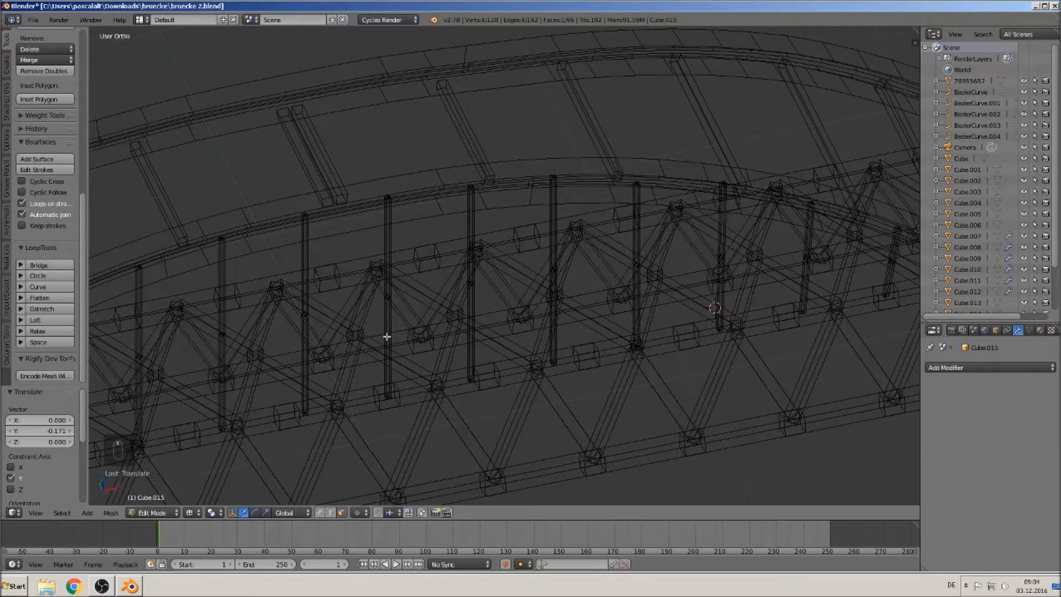
pyautogui.click(189, 512)
pyautogui.click(232, 437)
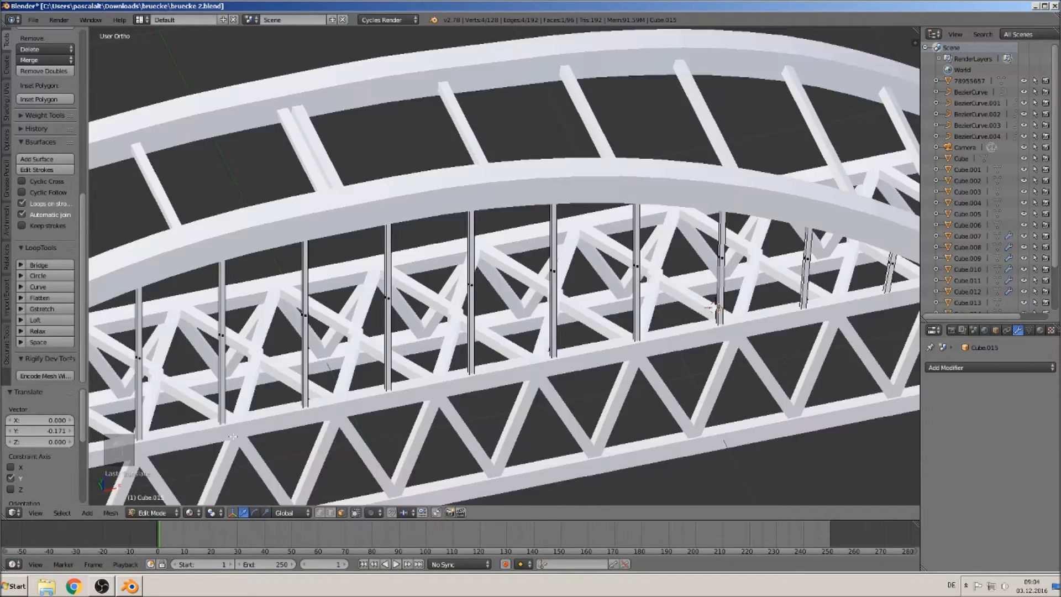
pyautogui.scroll(-4, 232, 437)
pyautogui.moveTo(331, 383); pyautogui.dragTo(375, 369, button='middle')
pyautogui.press('Tab')
pyautogui.scroll(-2, 376, 369)
pyautogui.scroll(2, 387, 364)
pyautogui.scroll(-2, 389, 362)
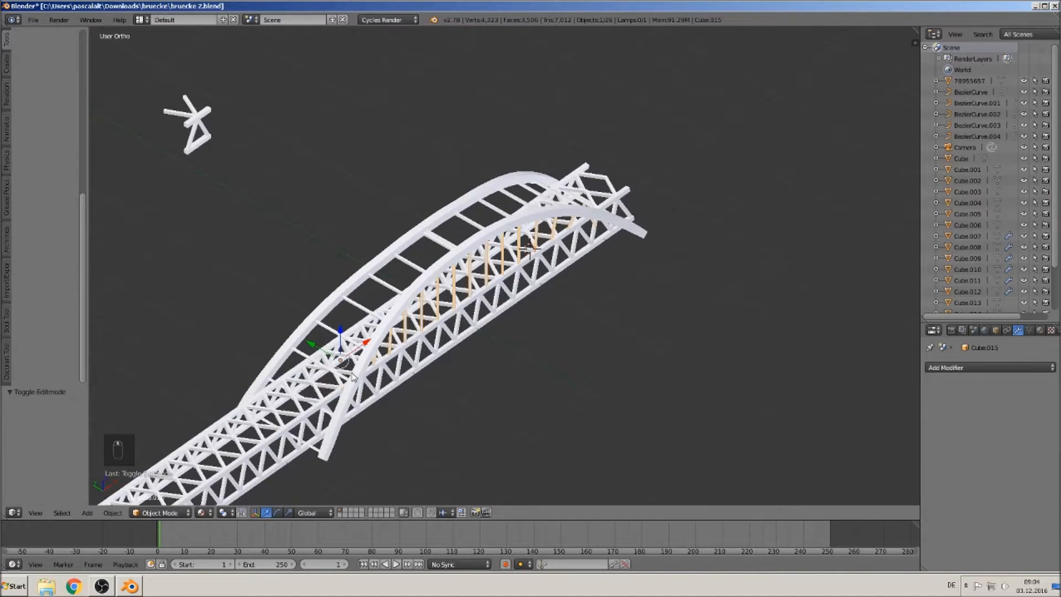
# Duplicate the hanger row and move the copy about 1.515 along Y beyond the far arch
pyautogui.hotkey('shift', 'd')
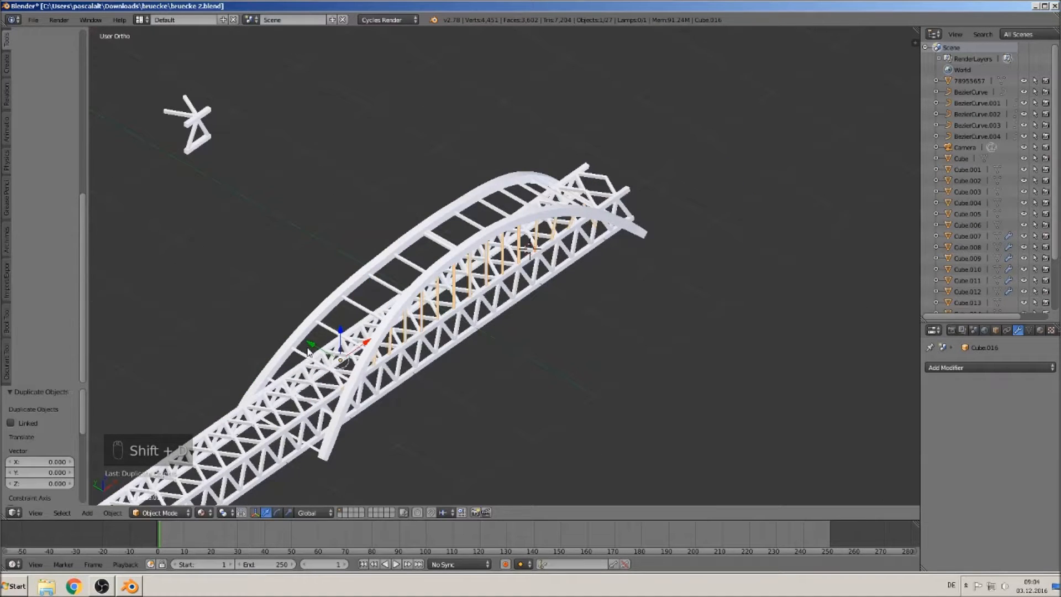
pyautogui.click(208, 274)
pyautogui.moveTo(212, 278); pyautogui.dragTo(282, 287, button='middle')
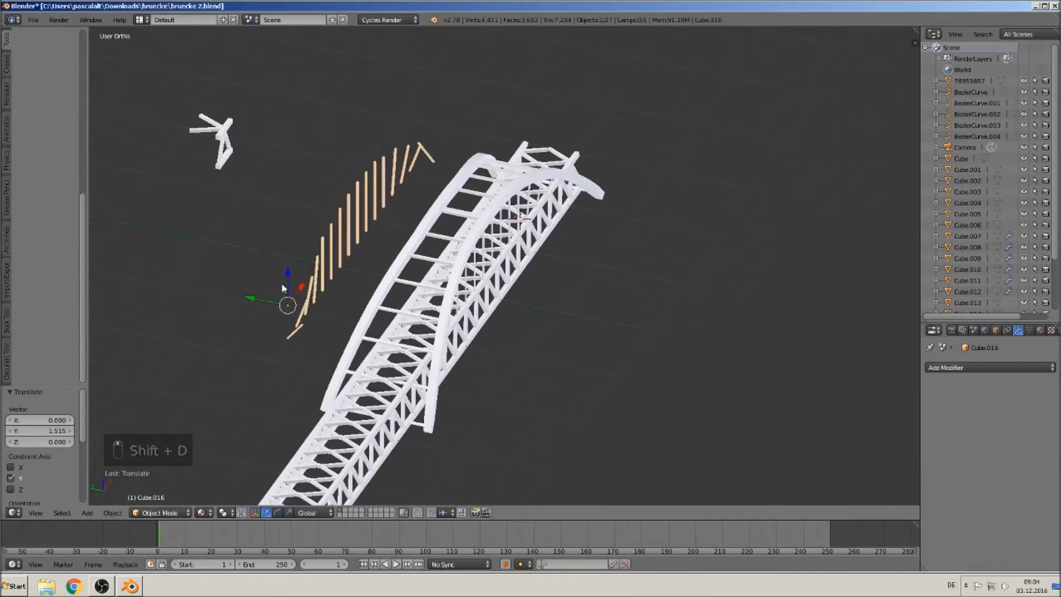
# Apply rotation and scale to the copied hanger row and mirror it along the global X axis
pyautogui.click(110, 512)
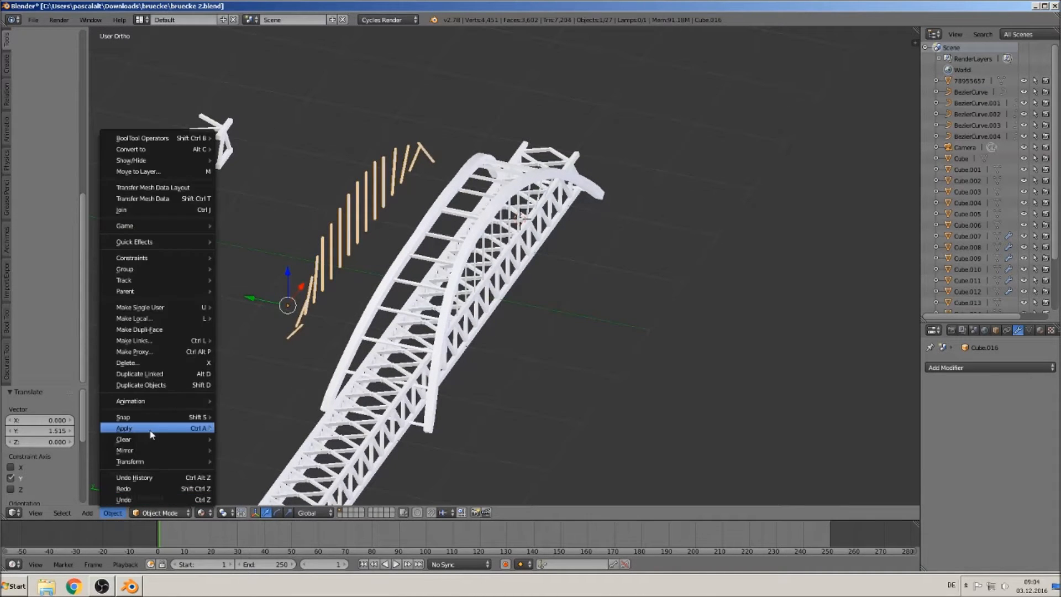
pyautogui.moveTo(166, 428)
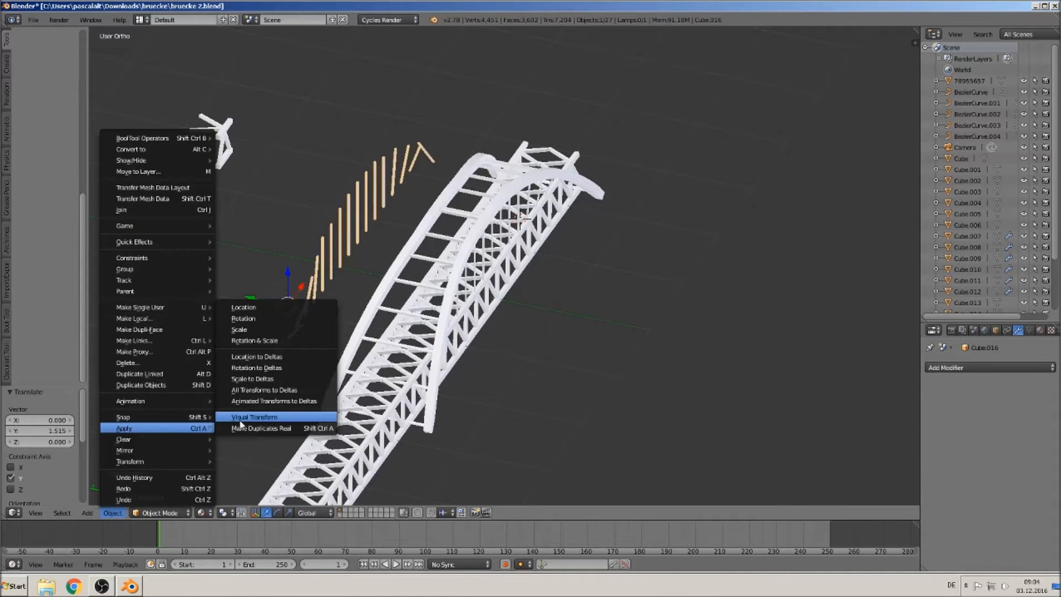
pyautogui.click(268, 342)
pyautogui.click(111, 513)
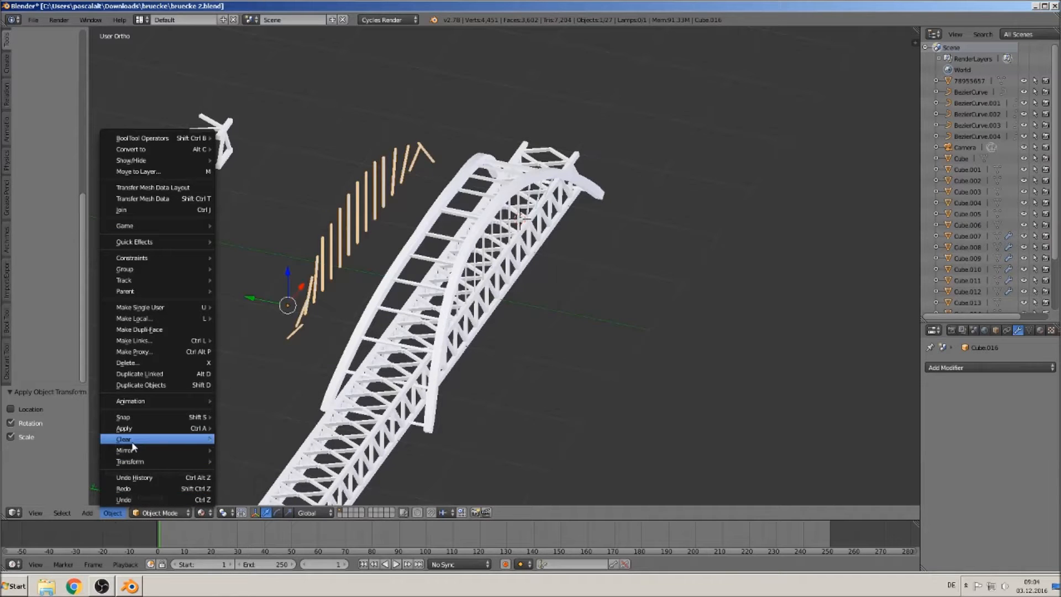
pyautogui.moveTo(135, 447)
pyautogui.moveTo(176, 455)
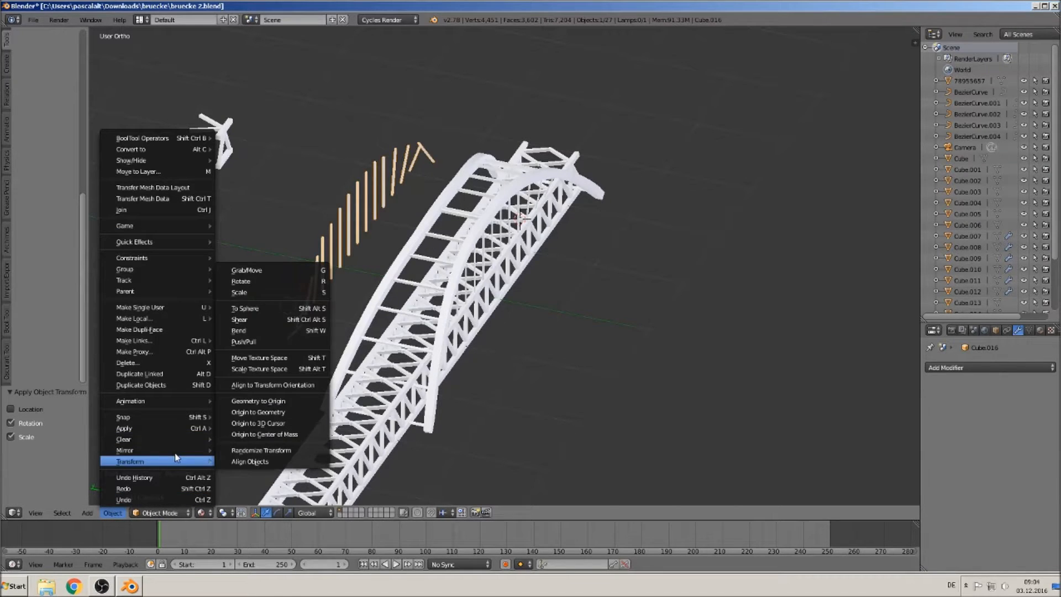
pyautogui.click(238, 451)
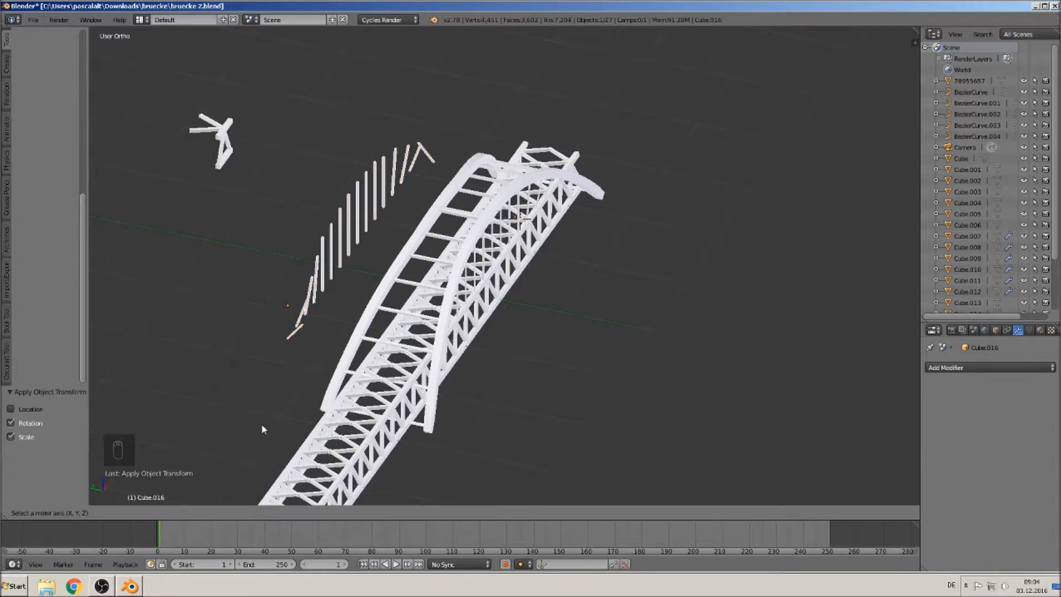
pyautogui.click(275, 430)
pyautogui.moveTo(278, 417); pyautogui.dragTo(281, 372, button='middle')
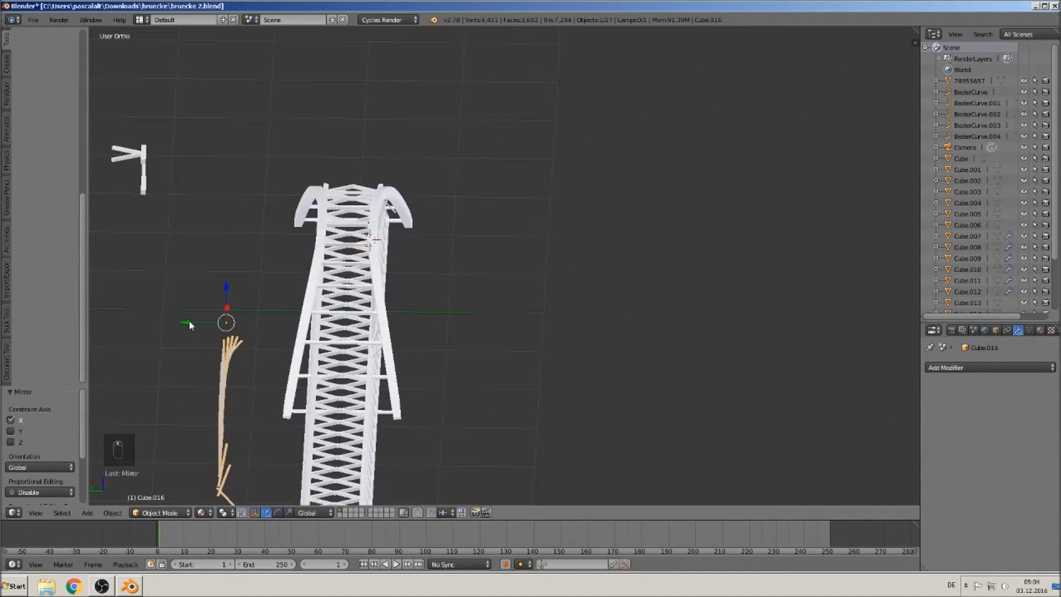
# Move the copied row closer to the bridge along Y and about 3.525 along X beside the far arch
pyautogui.moveTo(190, 320); pyautogui.dragTo(246, 336)
pyautogui.moveTo(276, 439); pyautogui.dragTo(443, 344, button='middle')
pyautogui.moveTo(406, 341); pyautogui.dragTo(539, 270)
pyautogui.moveTo(539, 270); pyautogui.dragTo(652, 354, button='middle')
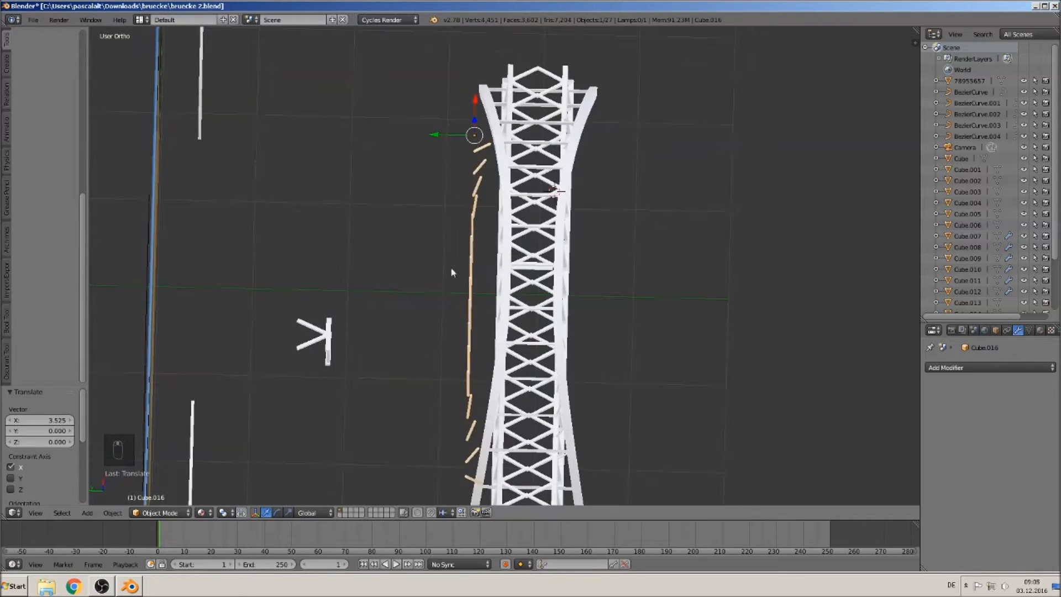
# Mirror the copied row along the global Y axis and move it along Y to the far arch
pyautogui.click(113, 512)
pyautogui.moveTo(194, 456)
pyautogui.click(242, 478)
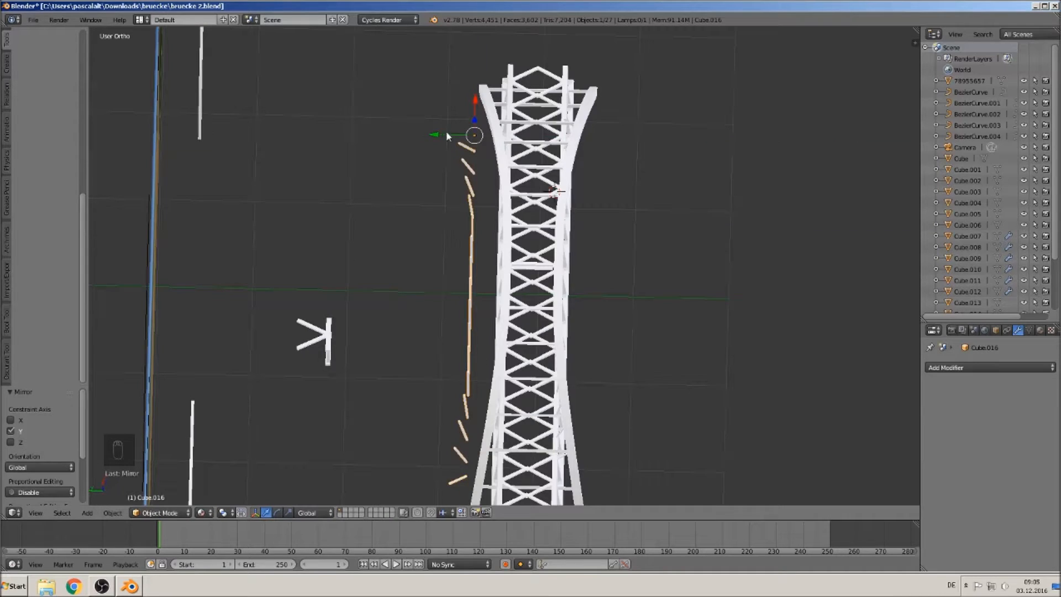
pyautogui.press('g')
pyautogui.press('y')
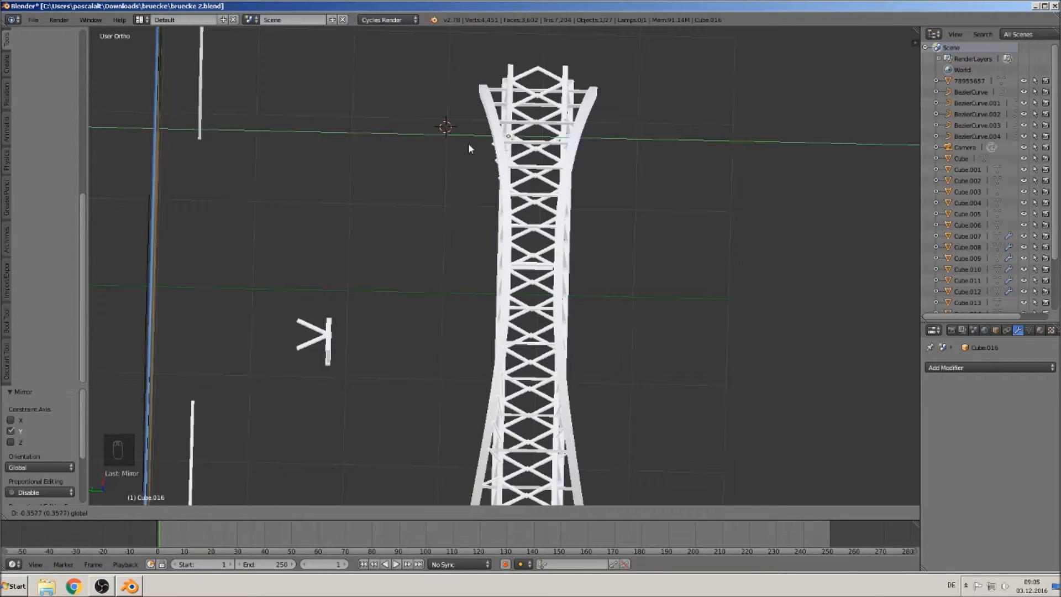
pyautogui.click(469, 143)
# Shift the copied hanger row about 0.064 along Y outward toward the far arch
pyautogui.moveTo(476, 222); pyautogui.dragTo(532, 182, button='middle')
pyautogui.scroll(3, 554, 296)
pyautogui.press('a')
pyautogui.moveTo(464, 339)
pyautogui.mouseDown(button='middle')
pyautogui.moveTo(492, 338)
pyautogui.moveTo(474, 339)
pyautogui.mouseUp(button='middle')
pyautogui.scroll(3, 473, 339)
pyautogui.rightClick(331, 333)
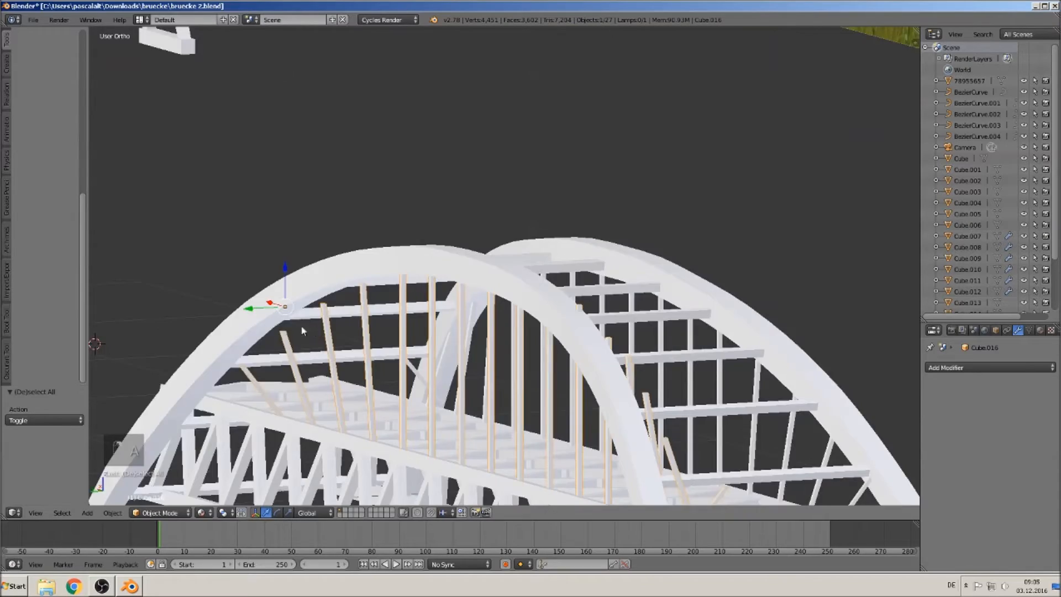
pyautogui.moveTo(302, 329); pyautogui.dragTo(376, 107, button='middle')
pyautogui.scroll(4, 307, 358)
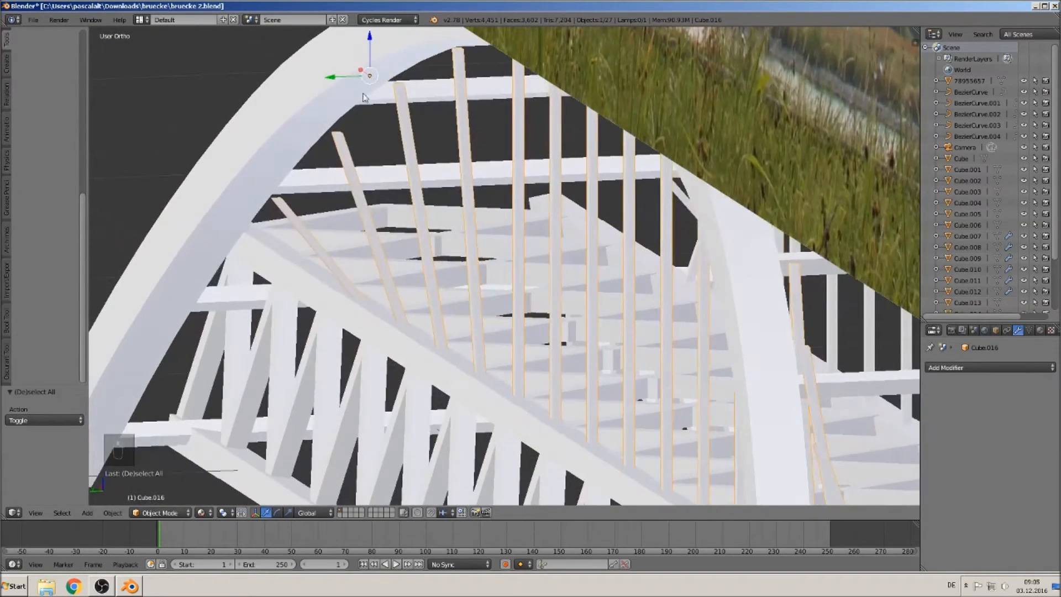
pyautogui.moveTo(330, 78); pyautogui.dragTo(296, 84)
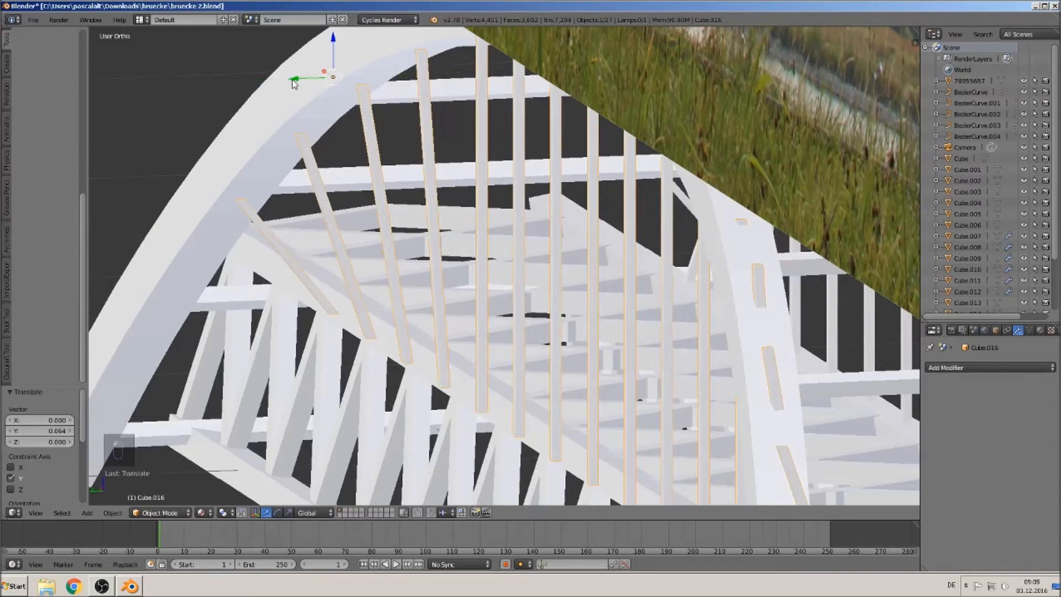
# Shift the copied row slightly inward along Y to line it up between the far arch and the truss
pyautogui.press('KP_Decimal')
pyautogui.moveTo(284, 76); pyautogui.dragTo(516, 319, button='middle')
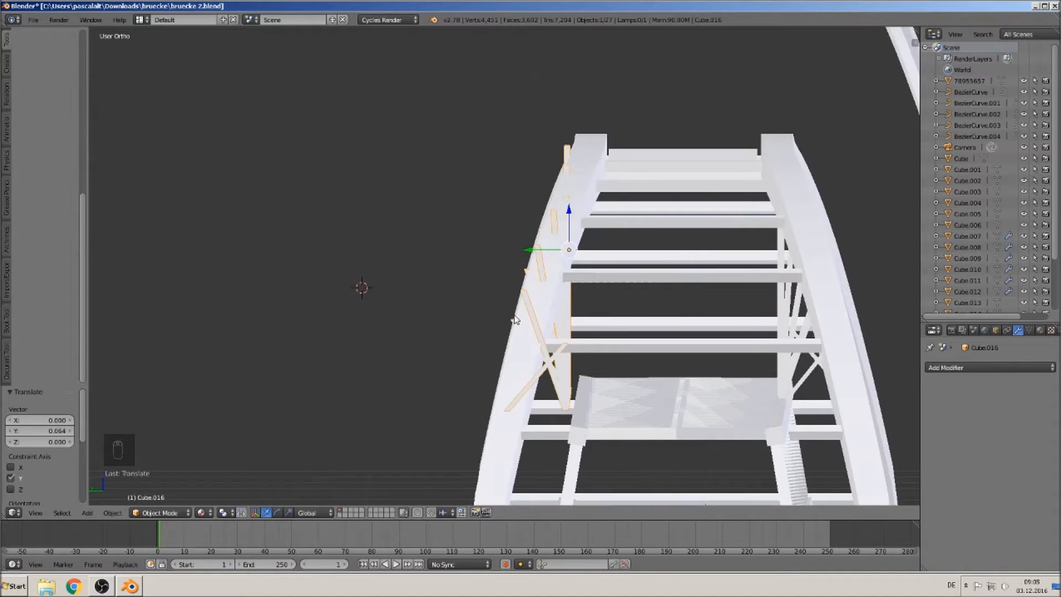
pyautogui.moveTo(538, 249); pyautogui.dragTo(556, 253)
pyautogui.moveTo(555, 267); pyautogui.dragTo(362, 232, button='middle')
# In Edit Mode, lower the top of the copied row's fourth post from the near end by about 0.115 along Z
pyautogui.press('Tab')
pyautogui.click(356, 512)
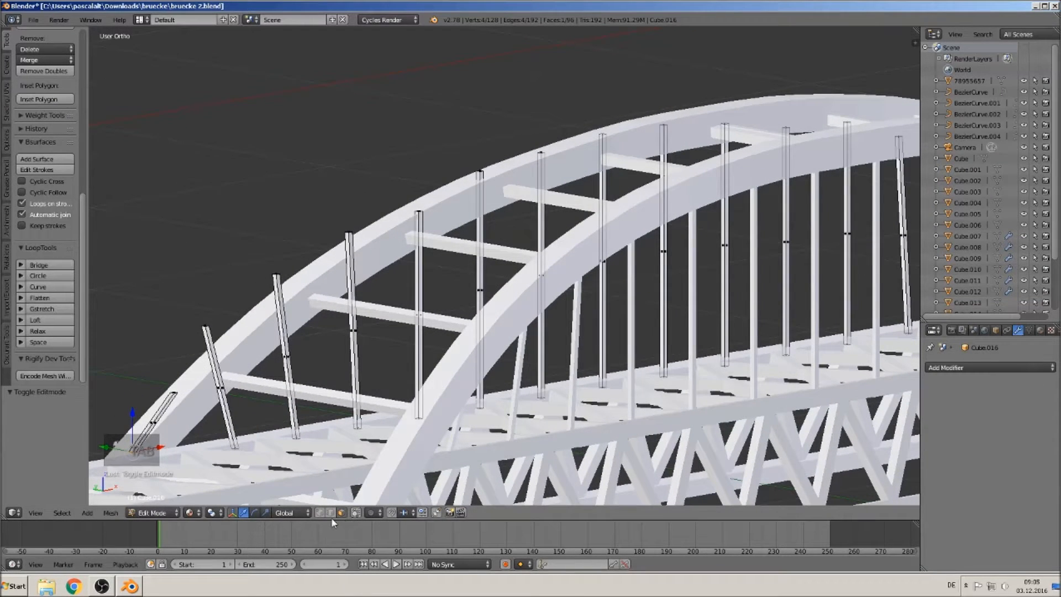
pyautogui.press('y')
pyautogui.press('c')
pyautogui.click(350, 232)
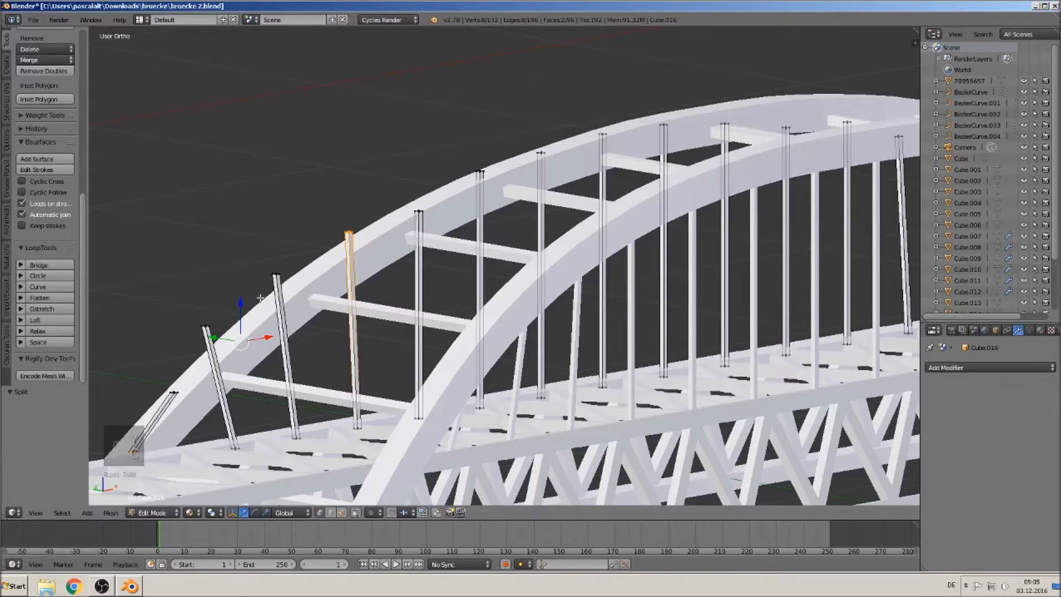
pyautogui.moveTo(238, 306); pyautogui.dragTo(254, 346)
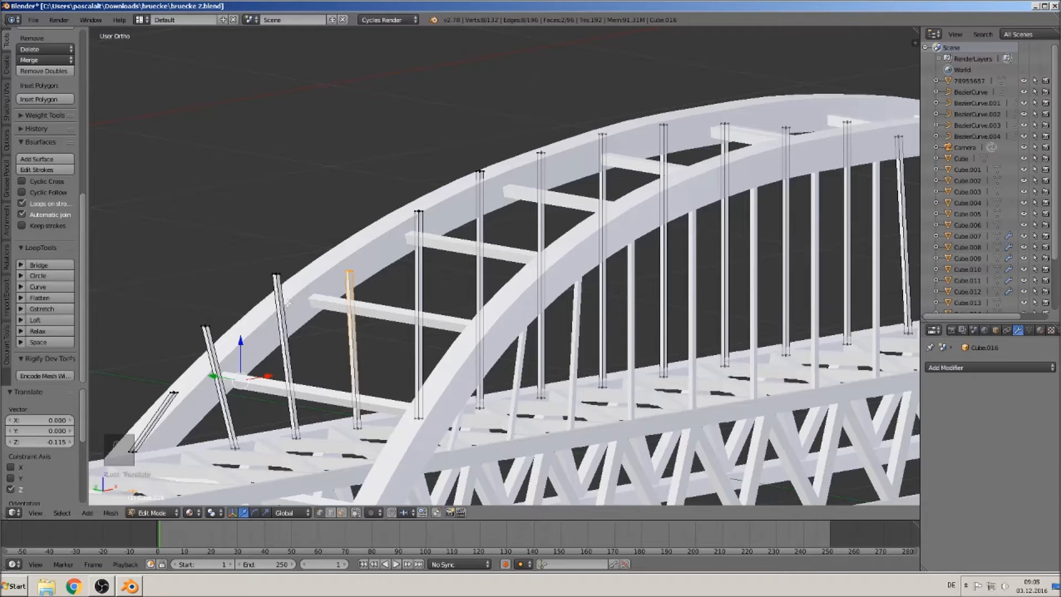
# Lower the tops of the copied row's third and second posts from the near end along Z toward the arch
pyautogui.press('y')
pyautogui.keyDown('shift'); pyautogui.rightClick(275, 271); pyautogui.keyUp('shift')
pyautogui.moveTo(251, 315); pyautogui.dragTo(252, 359)
pyautogui.rightClick(211, 334)
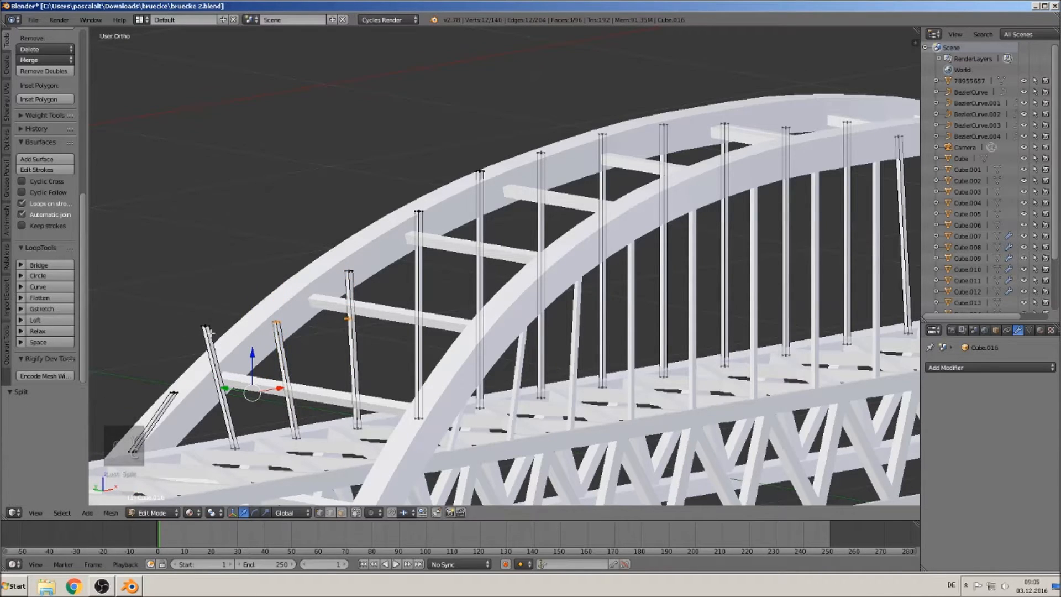
pyautogui.keyDown('shift'); pyautogui.rightClick(208, 330); pyautogui.keyUp('shift')
pyautogui.moveTo(243, 340); pyautogui.dragTo(243, 394)
# Delete the copied hanger row from the far arch in Object Mode
pyautogui.scroll(-4, 354, 407)
pyautogui.moveTo(367, 407); pyautogui.dragTo(375, 358, button='middle')
pyautogui.press('Tab')
pyautogui.press('x')
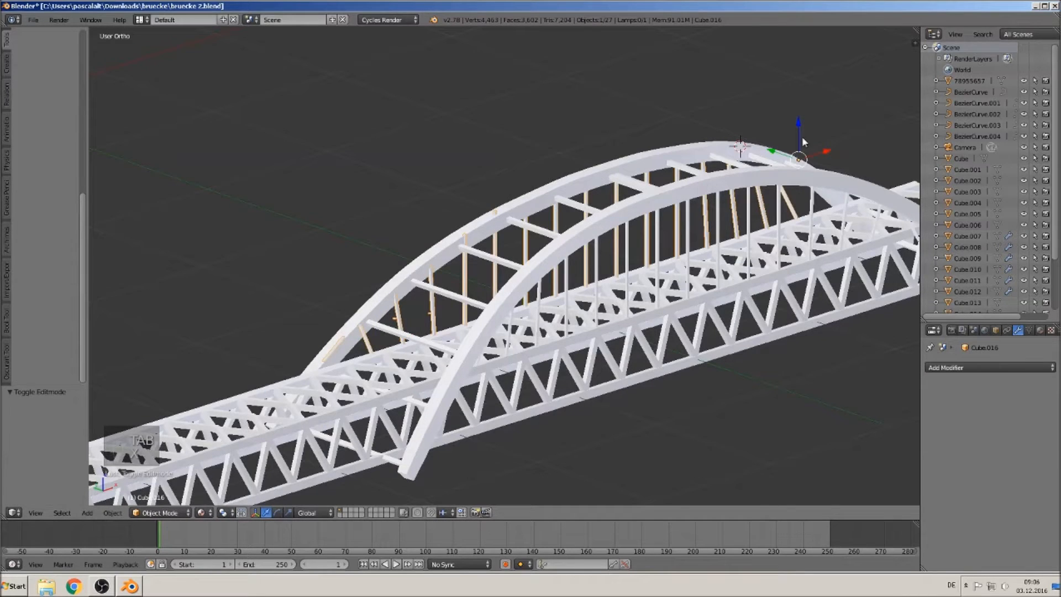
pyautogui.press('x')
pyautogui.click(747, 151)
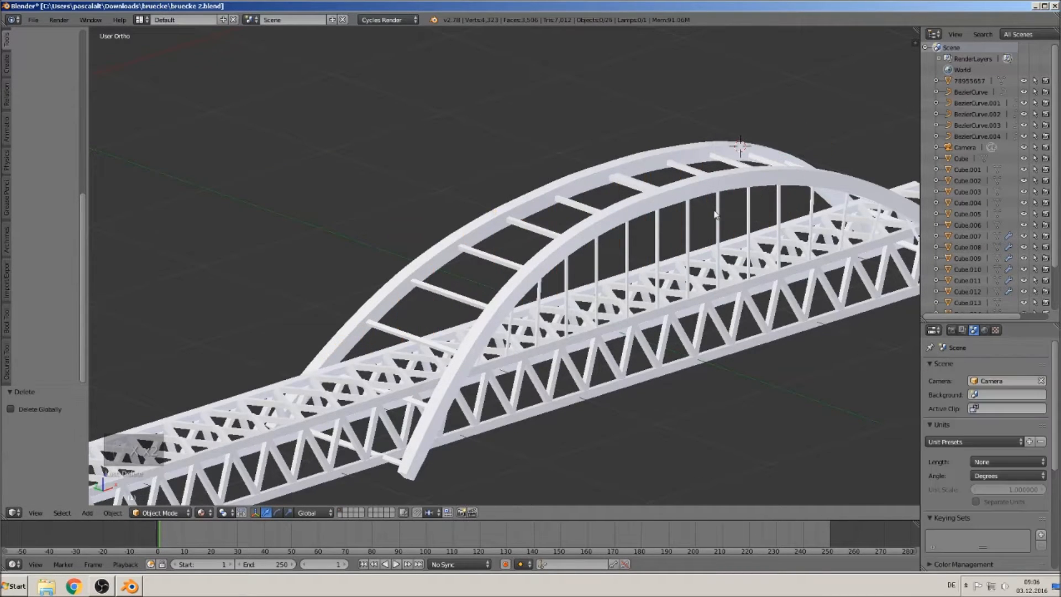
# Add a Mirror modifier to the original hanger row and mirror it across the Y axis only
pyautogui.rightClick(594, 258)
pyautogui.click(994, 369)
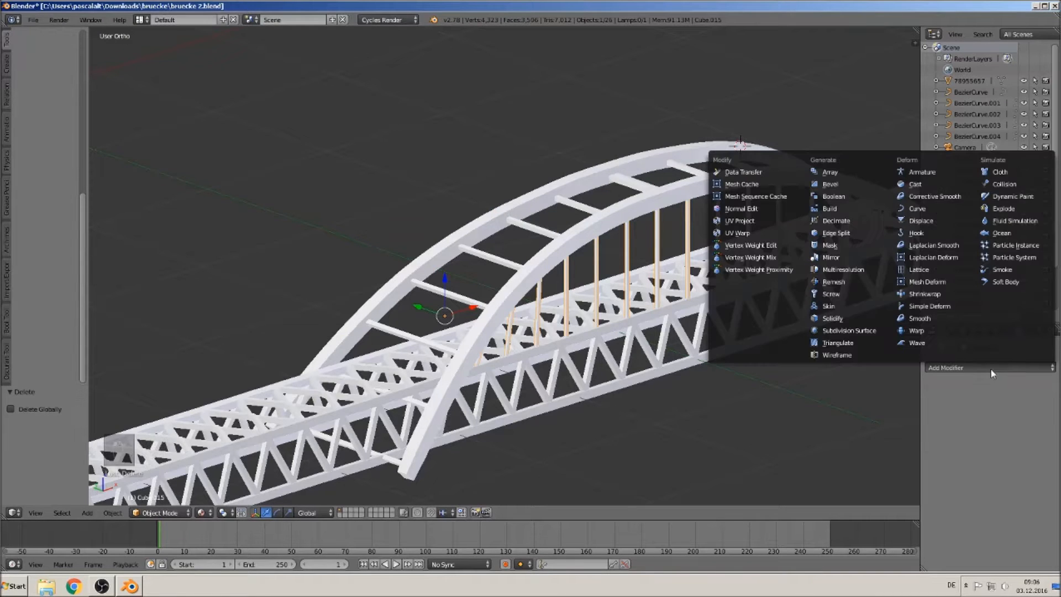
pyautogui.click(832, 257)
pyautogui.moveTo(664, 442); pyautogui.dragTo(775, 415, button='middle')
pyautogui.click(933, 443)
pyautogui.click(934, 432)
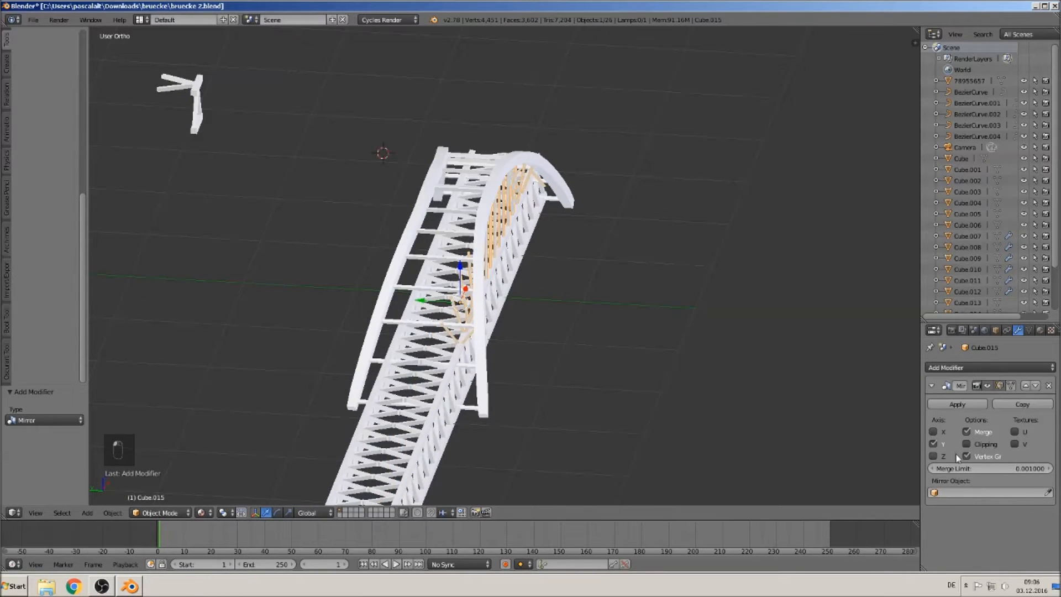
# In Edit Mode, move the hanger row's entire mesh along Y to spread the mirrored rows apart, and return to Object Mode
pyautogui.press('Tab')
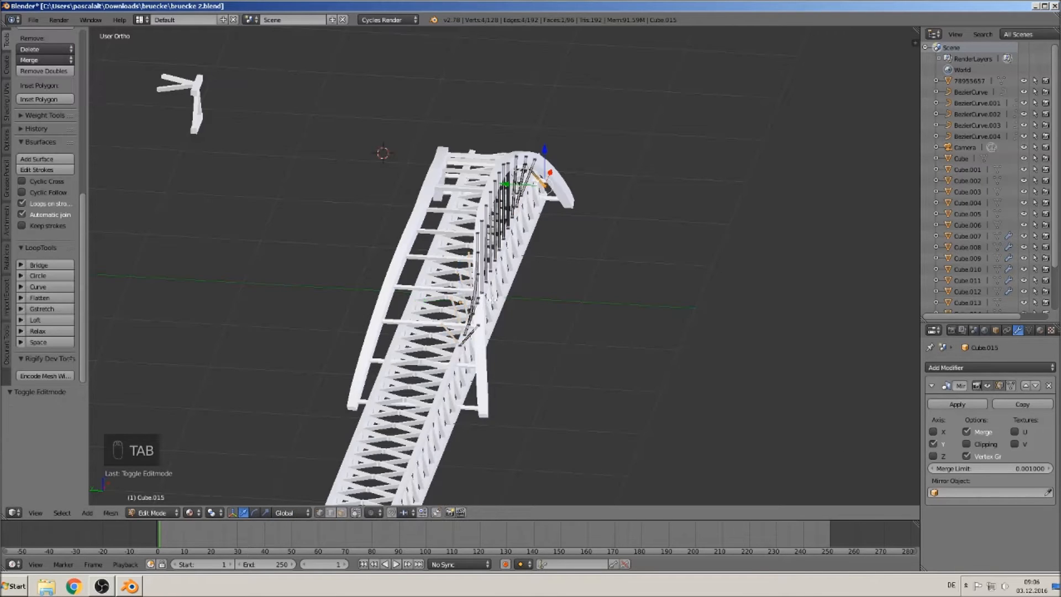
pyautogui.press('a')
pyautogui.press('a')
pyautogui.press('a')
pyautogui.press('a')
pyautogui.moveTo(456, 234); pyautogui.dragTo(494, 252)
pyautogui.moveTo(494, 252); pyautogui.dragTo(473, 269, button='middle')
pyautogui.press('Tab')
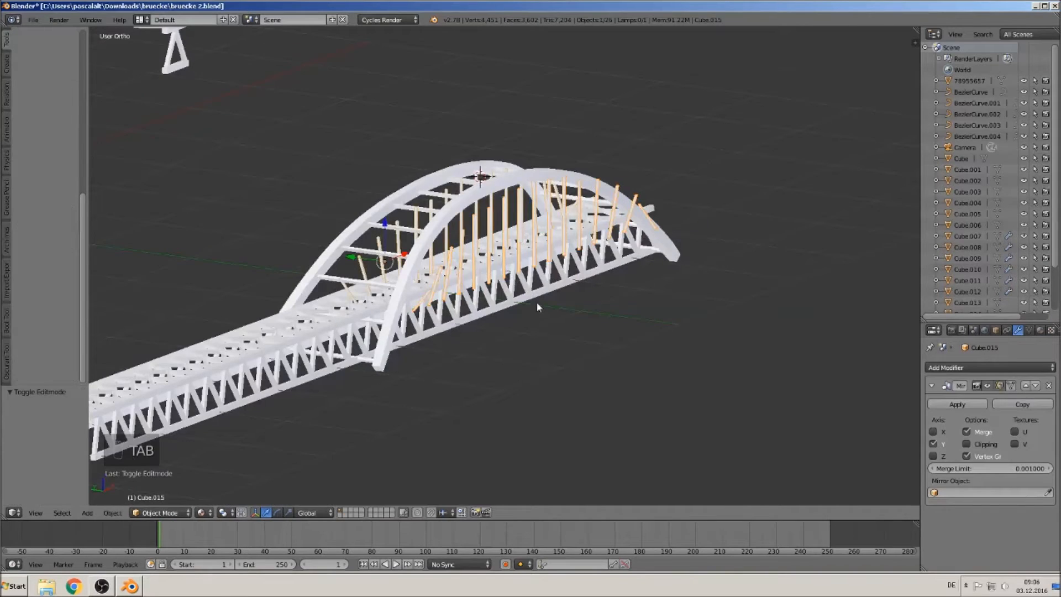
# Move the mirrored hanger object about 0.259 along Y so the two rows line up with the arches
pyautogui.moveTo(532, 296); pyautogui.dragTo(415, 293, button='middle')
pyautogui.press('g')
pyautogui.press('y')
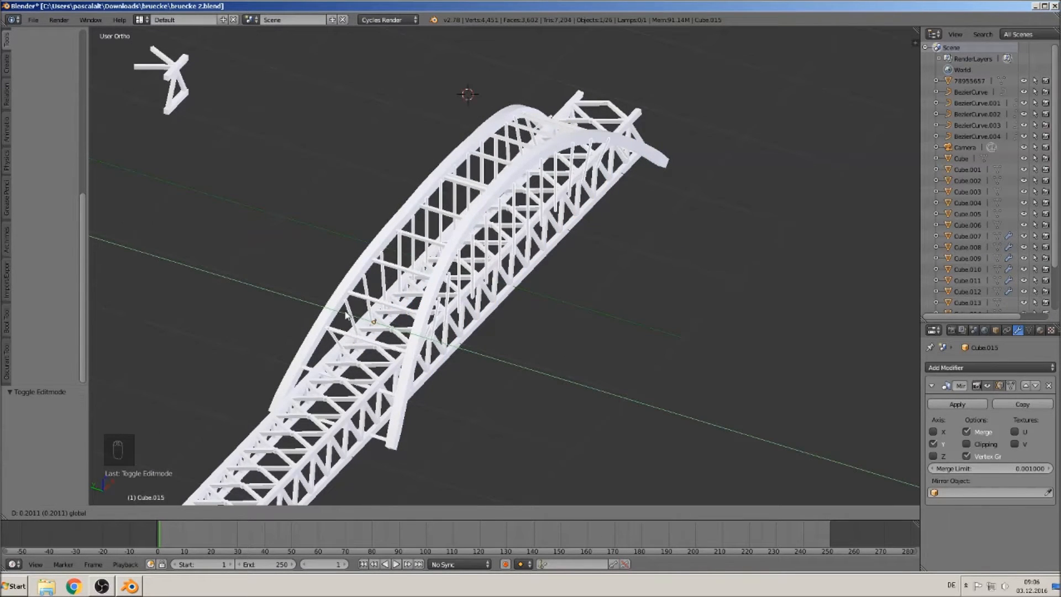
pyautogui.click(348, 312)
pyautogui.moveTo(348, 312); pyautogui.dragTo(396, 297, button='middle')
pyautogui.scroll(5, 396, 298)
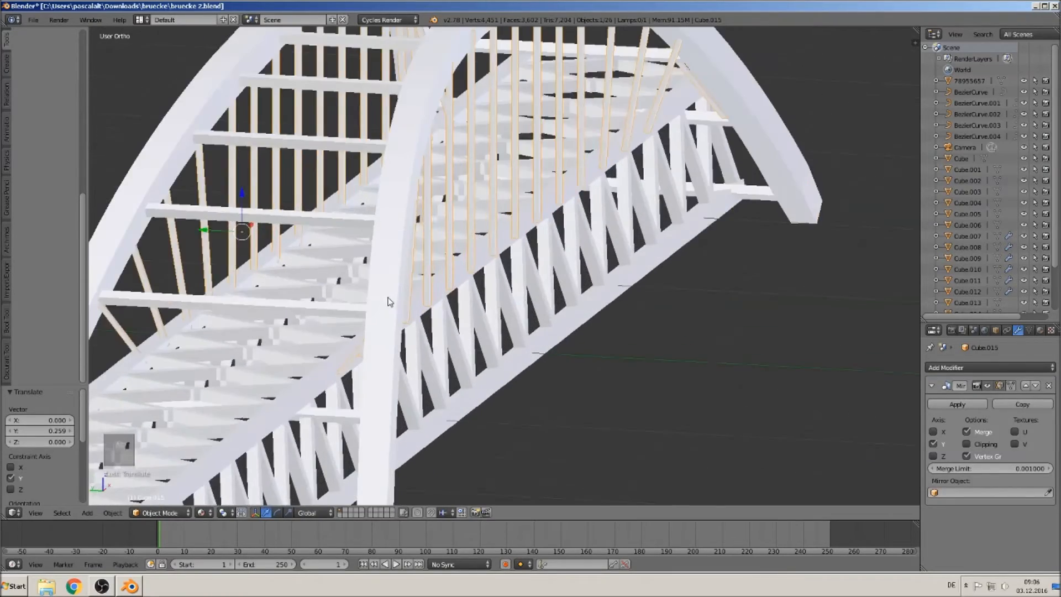
# Nudge the mirrored hanger rows about 0.010 along Y to fine-tune their fit with the arches
pyautogui.scroll(-6, 383, 299)
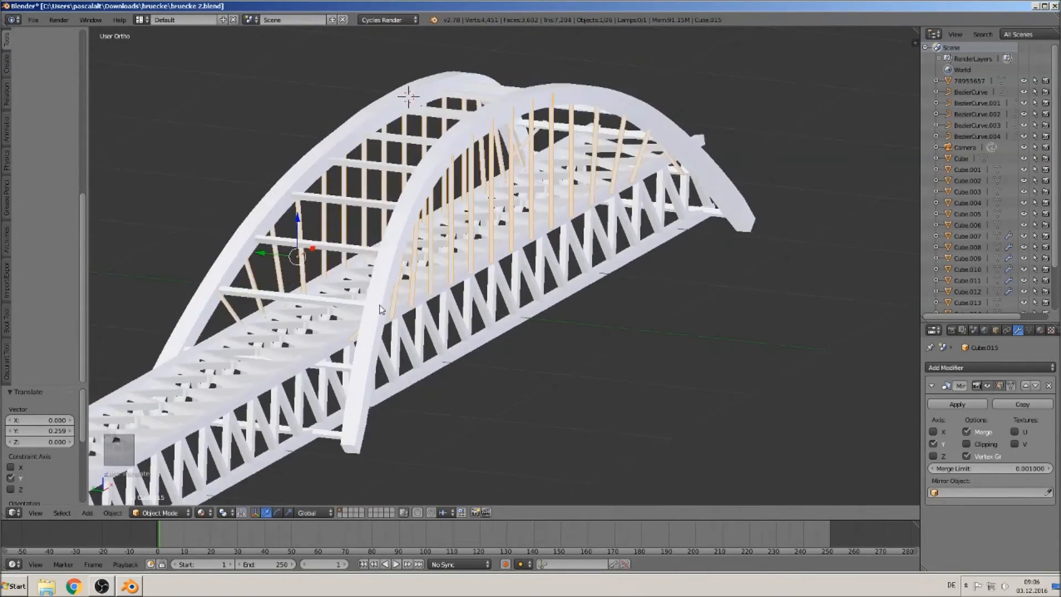
pyautogui.moveTo(380, 305); pyautogui.dragTo(362, 309, button='middle')
pyautogui.press('g')
pyautogui.press('y')
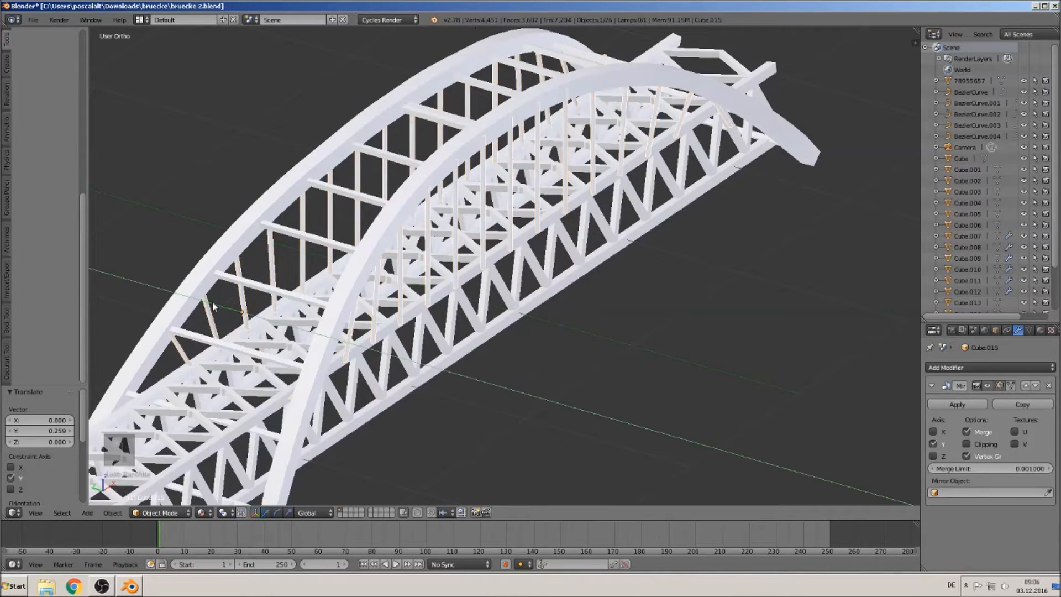
pyautogui.click(212, 303)
pyautogui.moveTo(211, 302); pyautogui.dragTo(569, 298, button='middle')
pyautogui.scroll(-5, 570, 299)
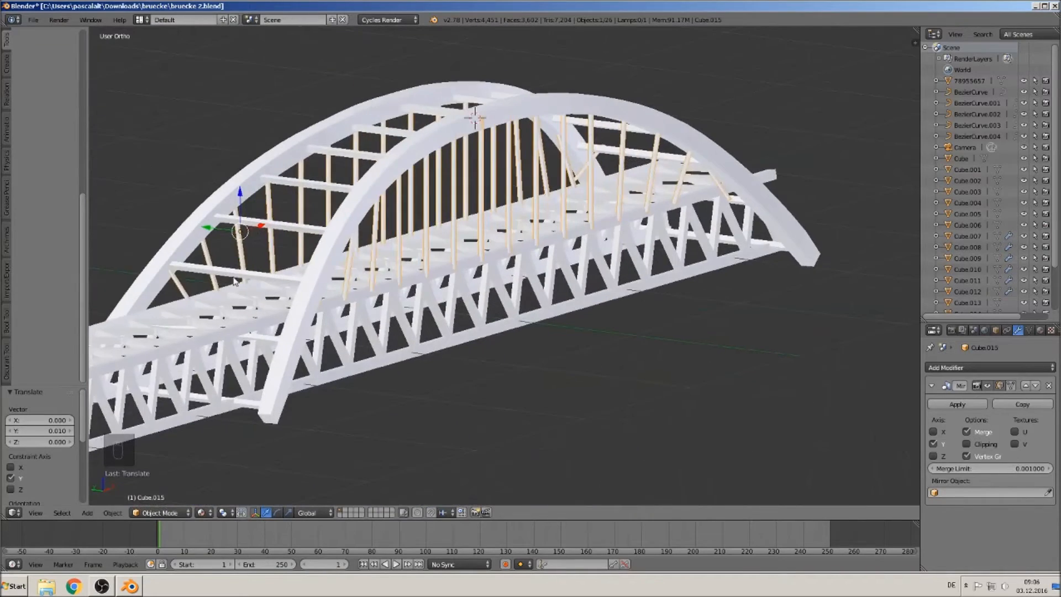
# Deselect everything, and compare the finished arches and hangers with the truss, deck and pier in the reference photo from the front
pyautogui.press('Tab')
pyautogui.scroll(-2, 569, 298)
pyautogui.press('a')
pyautogui.press('a')
pyautogui.scroll(-2, 546, 303)
pyautogui.press('Tab')
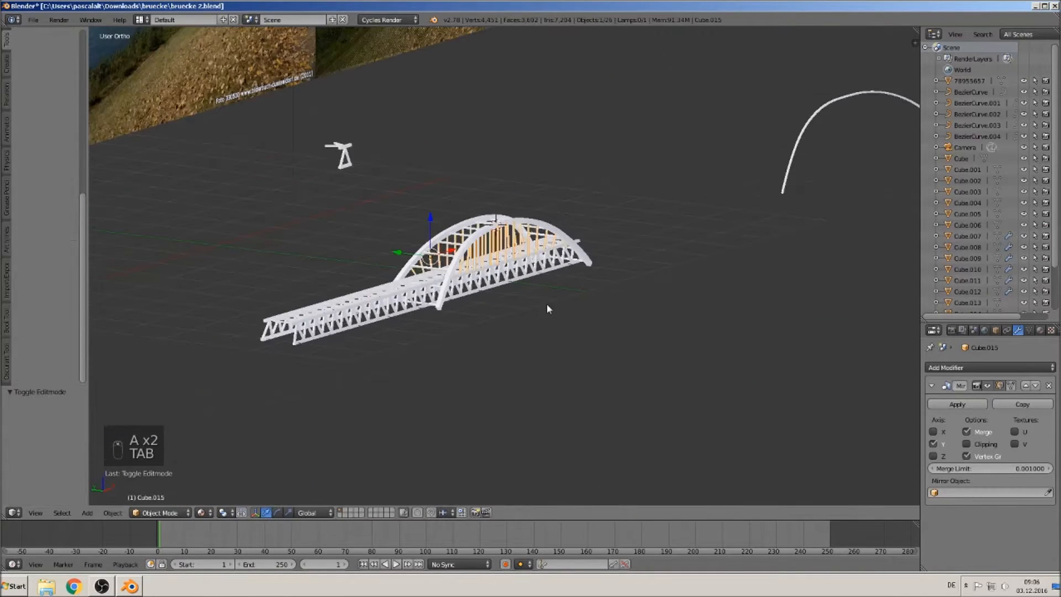
pyautogui.moveTo(545, 303); pyautogui.dragTo(465, 317, button='middle')
pyautogui.press('a')
pyautogui.press('a')
pyautogui.scroll(4, 471, 297)
pyautogui.scroll(-5, 520, 301)
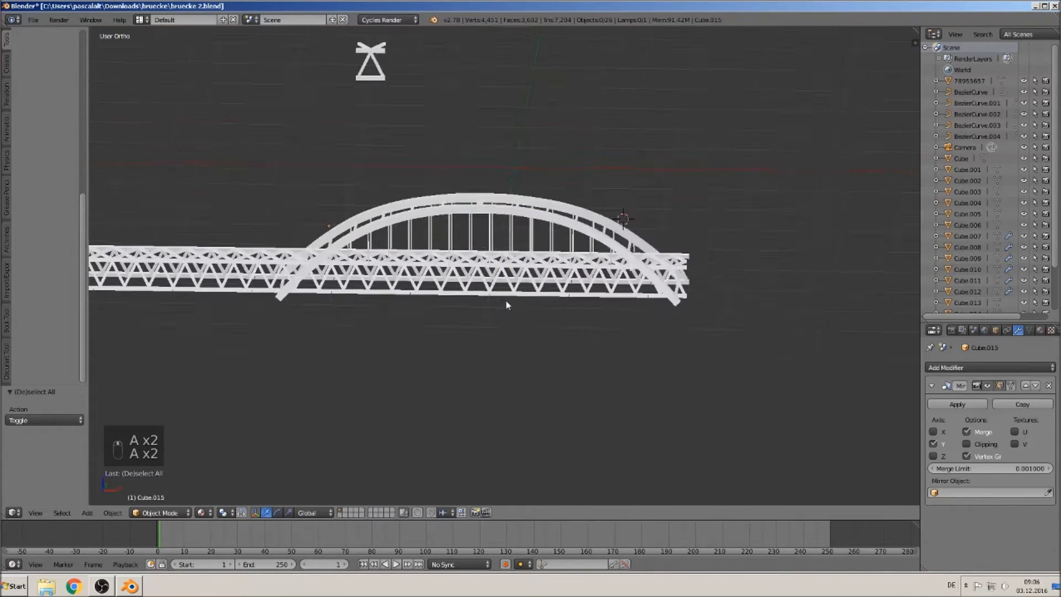
pyautogui.press('KP_1')
pyautogui.scroll(3, 505, 289)
pyautogui.keyDown('shift'); pyautogui.moveTo(394, 84); pyautogui.dragTo(668, 298, button='middle'); pyautogui.keyUp('shift')
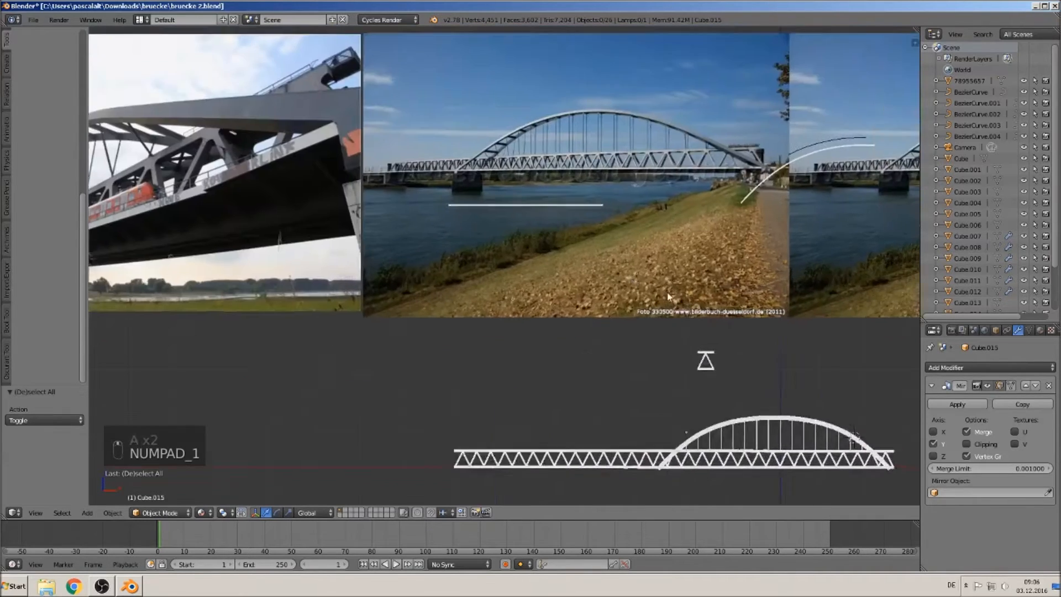
pyautogui.scroll(5, 564, 253)
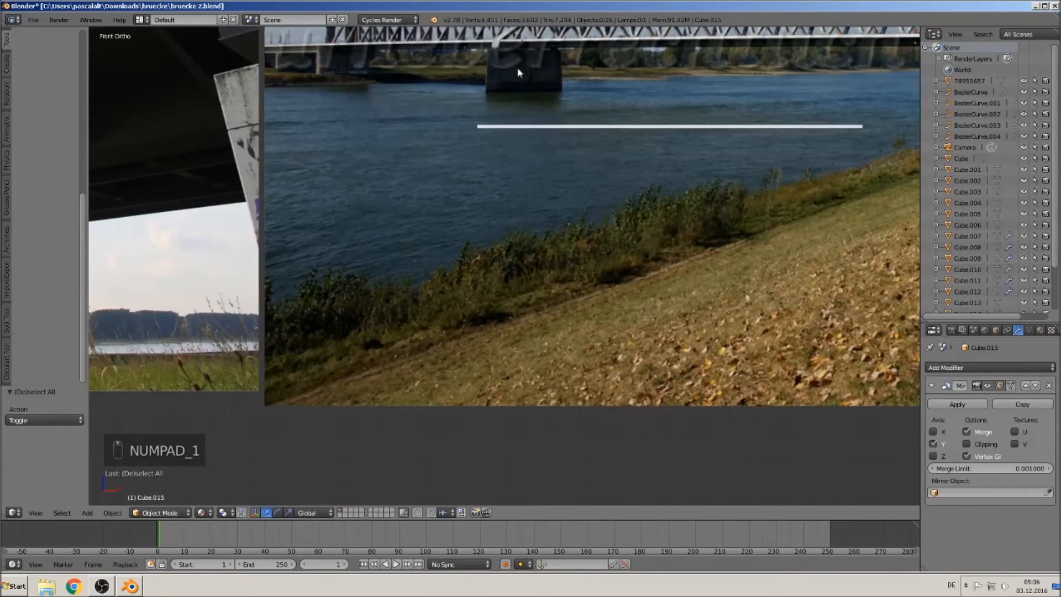
pyautogui.keyDown('shift'); pyautogui.moveTo(521, 85); pyautogui.dragTo(429, 100, button='middle'); pyautogui.keyUp('shift')
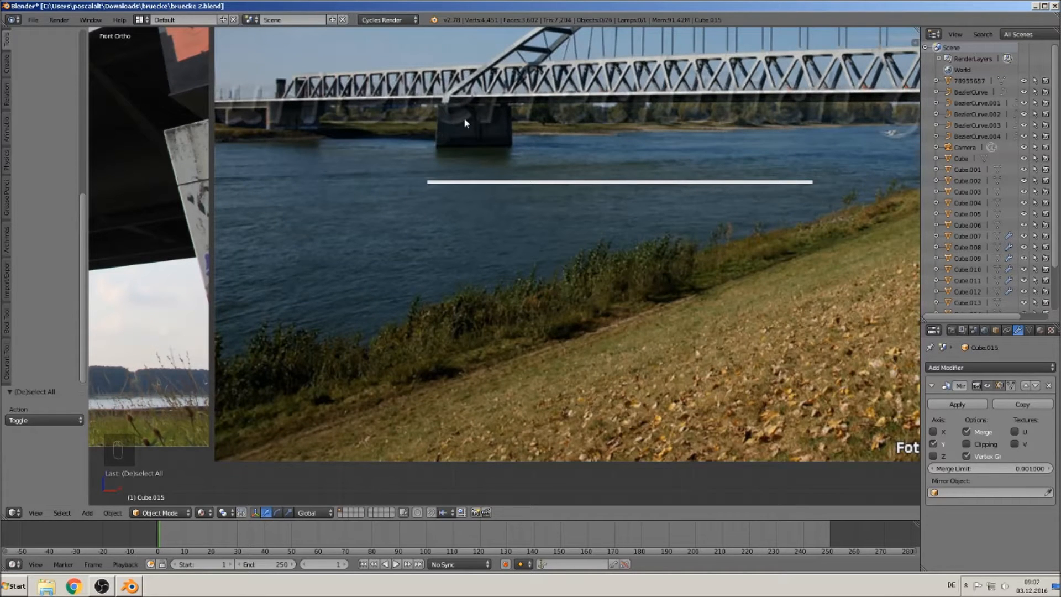
pyautogui.scroll(-10, 474, 142)
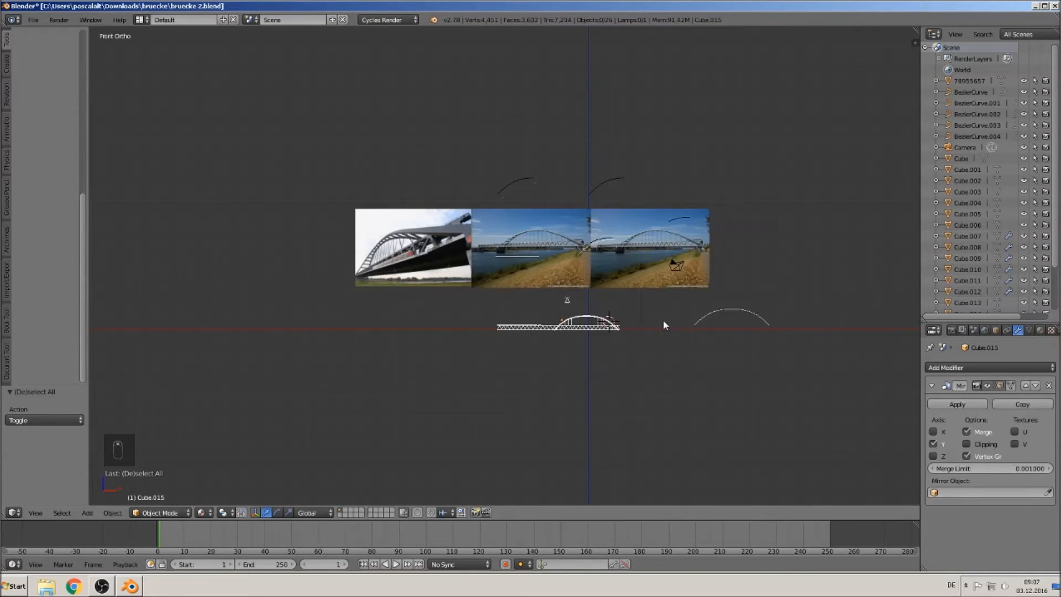
# Add a cube at the 3D cursor beside the arch foot in top view and scale it uniformly to about 0.57
pyautogui.press('KP_7')
pyautogui.scroll(5, 646, 301)
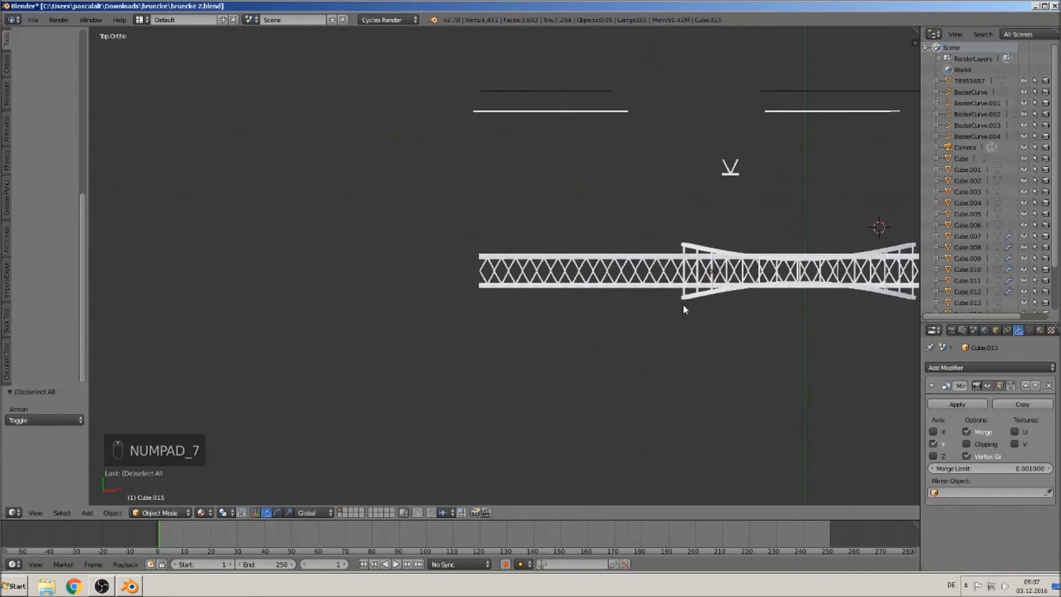
pyautogui.scroll(4, 594, 294)
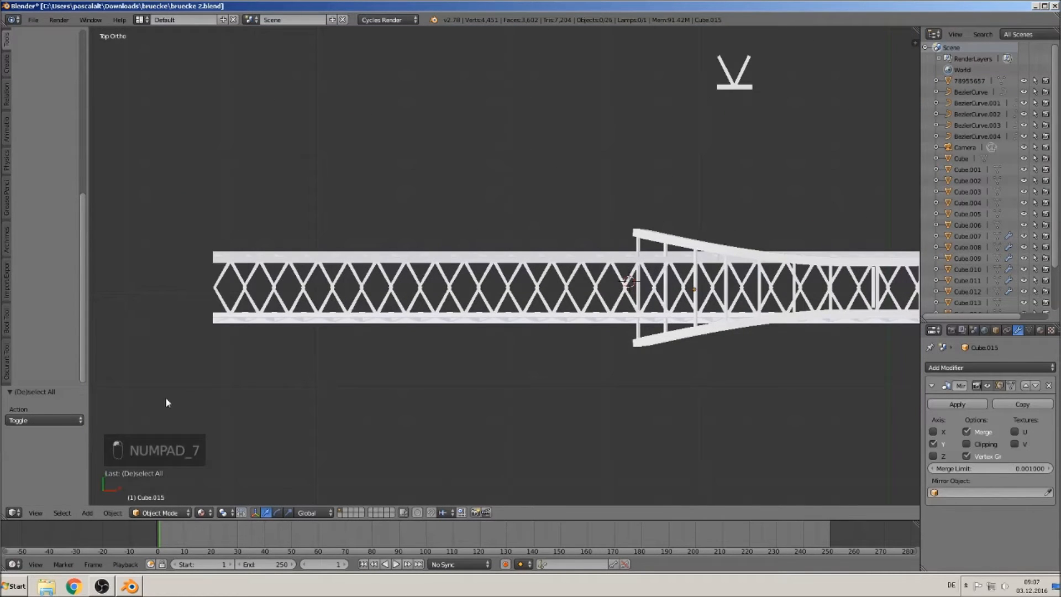
pyautogui.click(87, 513)
pyautogui.moveTo(94, 499)
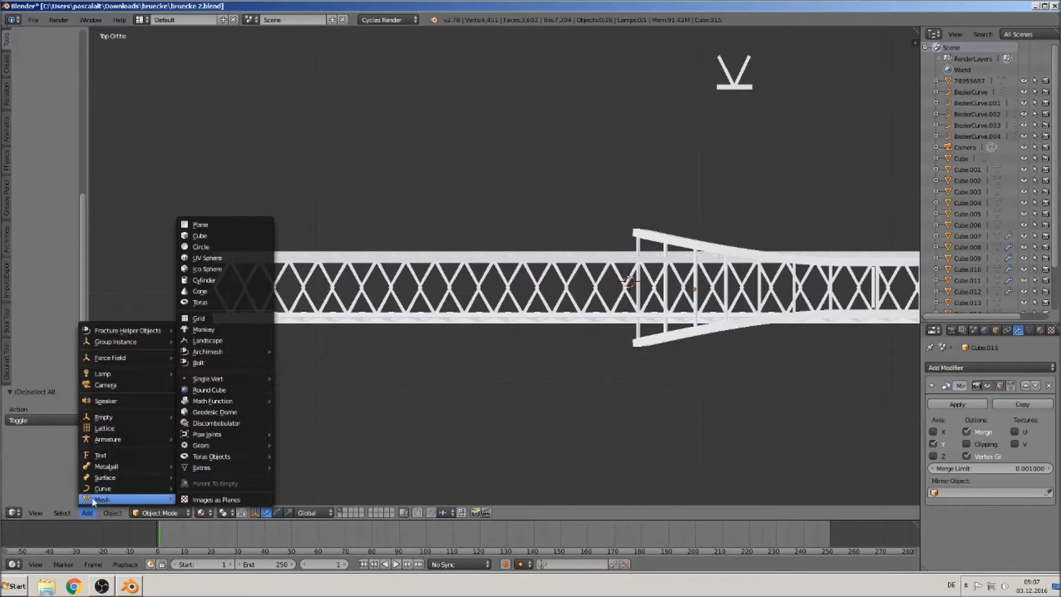
pyautogui.click(230, 236)
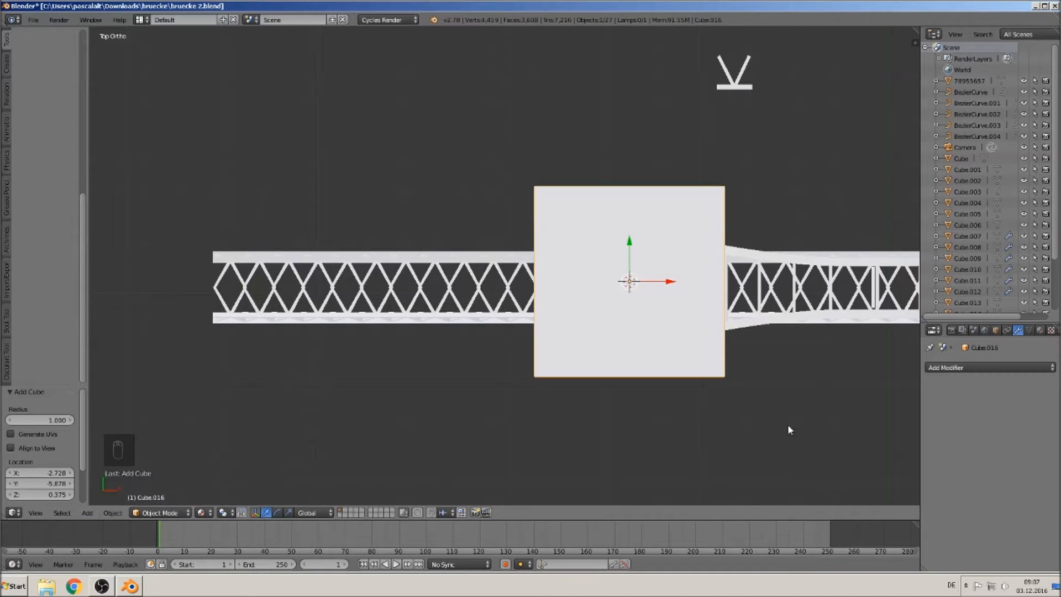
pyautogui.press('s')
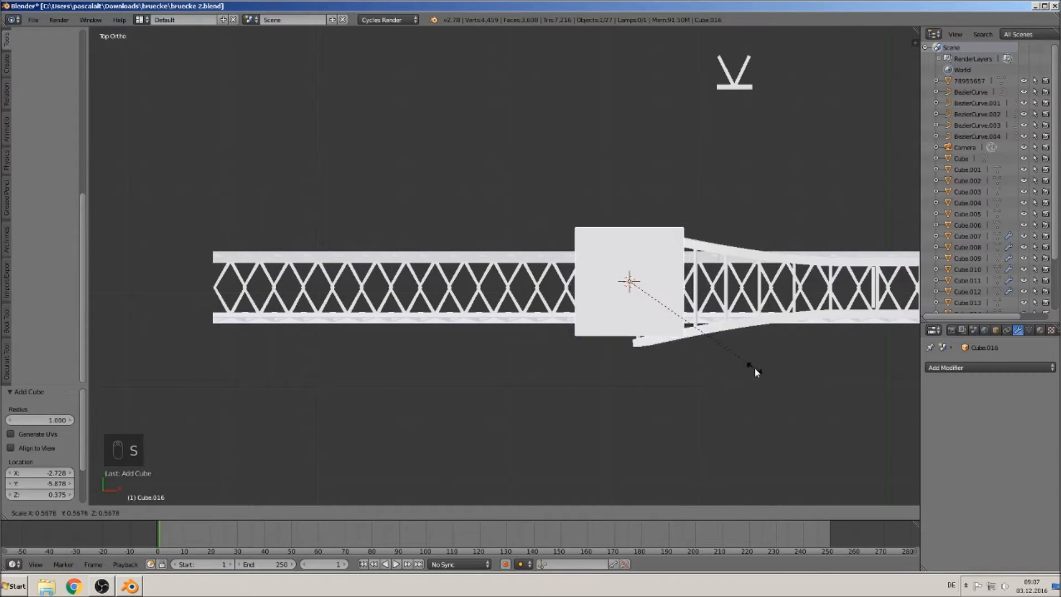
pyautogui.click(755, 367)
# Centre the cube across the bridge along Y and widen it by a factor of 1.105 along Y
pyautogui.moveTo(628, 239); pyautogui.dragTo(629, 252)
pyautogui.press('s')
pyautogui.press('y')
pyautogui.click(790, 408)
# Stretch the cube along X by a factor of 8.152 to form a long block over the bridge
pyautogui.scroll(-3, 790, 408)
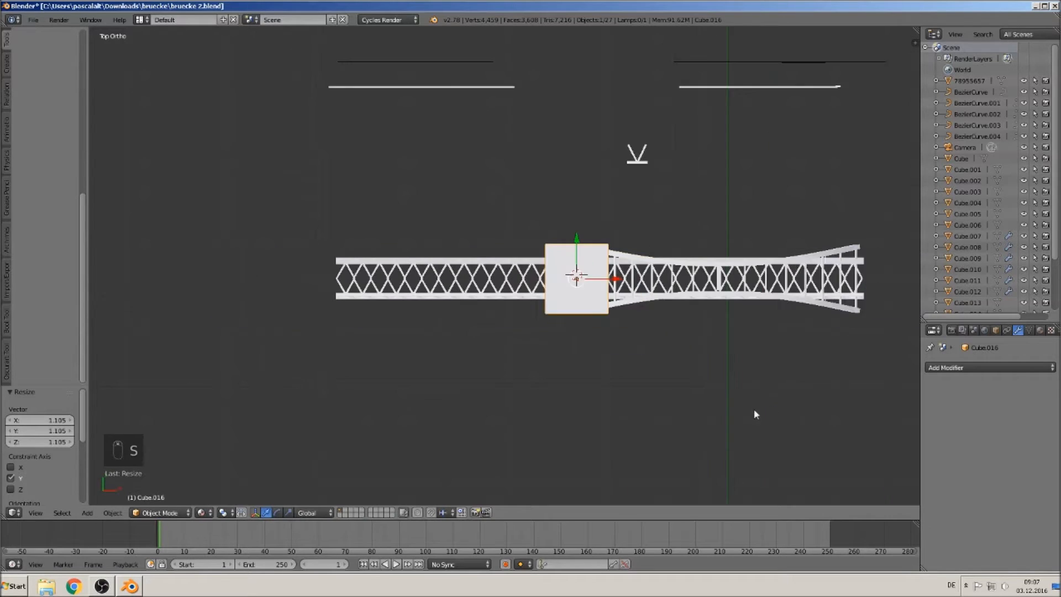
pyautogui.keyDown('shift'); pyautogui.moveTo(756, 415); pyautogui.dragTo(459, 429, button='middle'); pyautogui.keyUp('shift')
pyautogui.scroll(-2, 459, 429)
pyautogui.press('s')
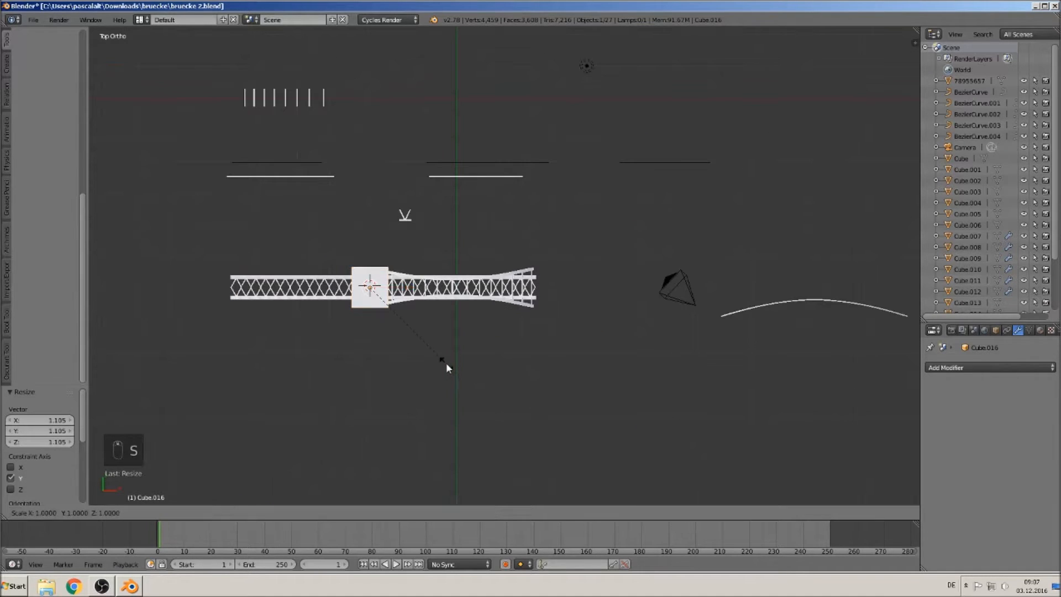
pyautogui.press('x')
pyautogui.click(415, 406)
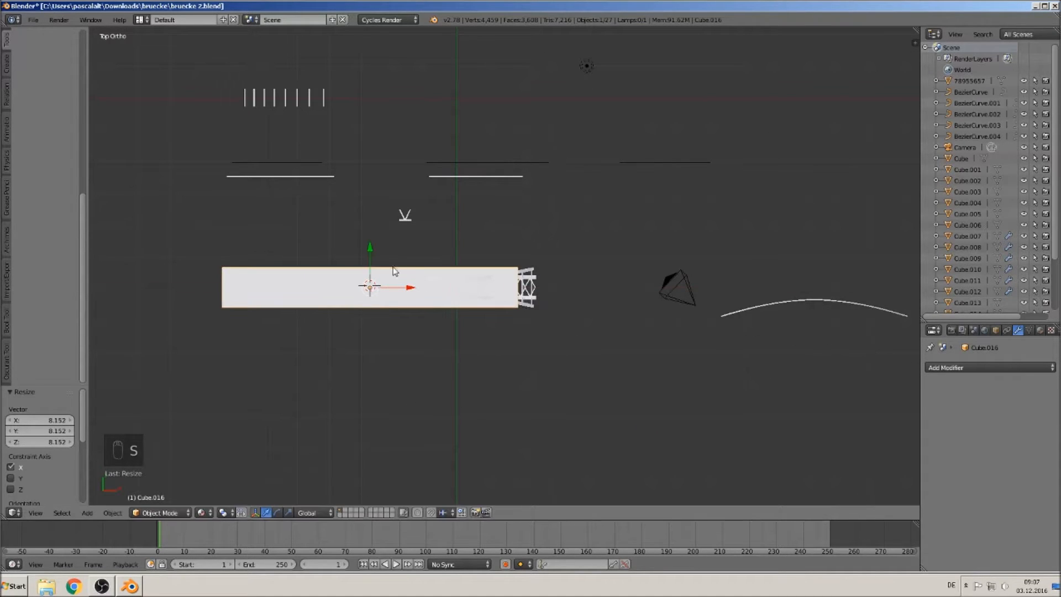
# Shift the block 0.348 along X and lengthen it by a factor of 1.063 so it covers both bridge ends
pyautogui.moveTo(411, 292); pyautogui.dragTo(421, 293)
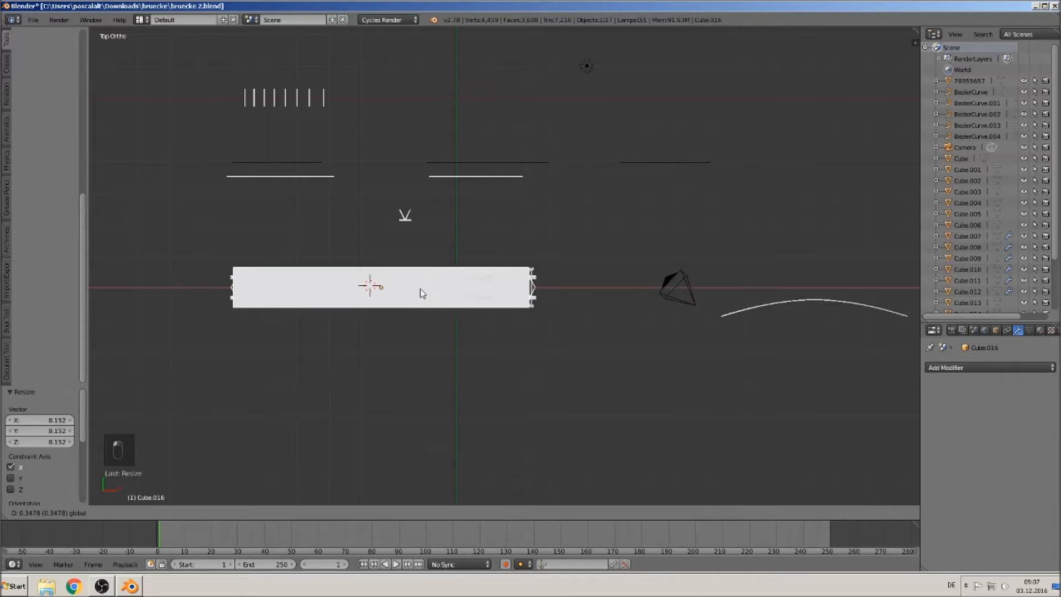
pyautogui.click(421, 293)
pyautogui.press('s')
pyautogui.press('x')
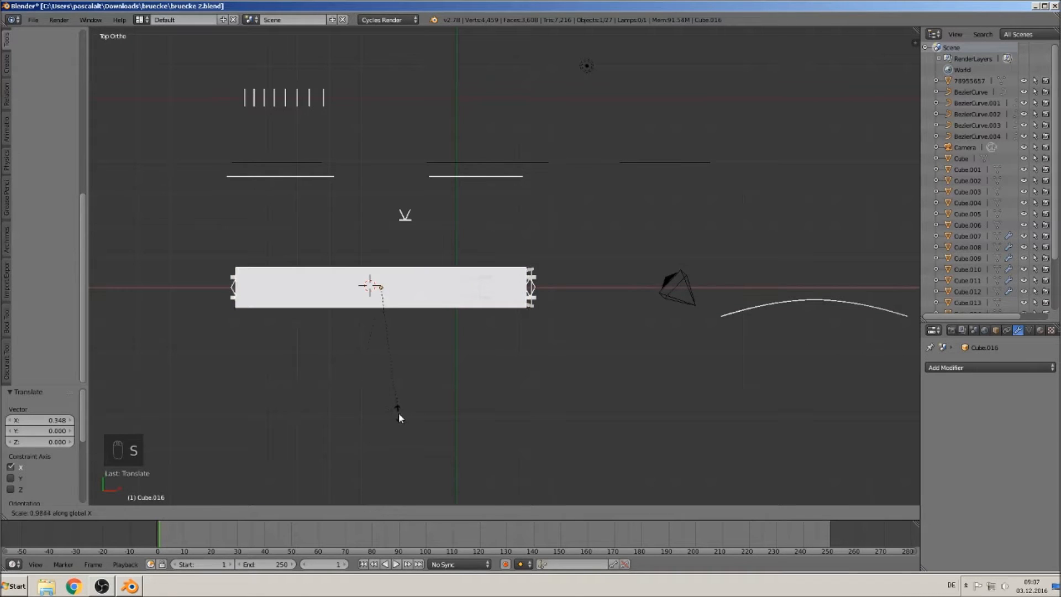
pyautogui.click(316, 407)
# Flatten the block into a deck slab by scaling it to 0.143 along Z
pyautogui.moveTo(318, 406); pyautogui.dragTo(323, 340, button='middle')
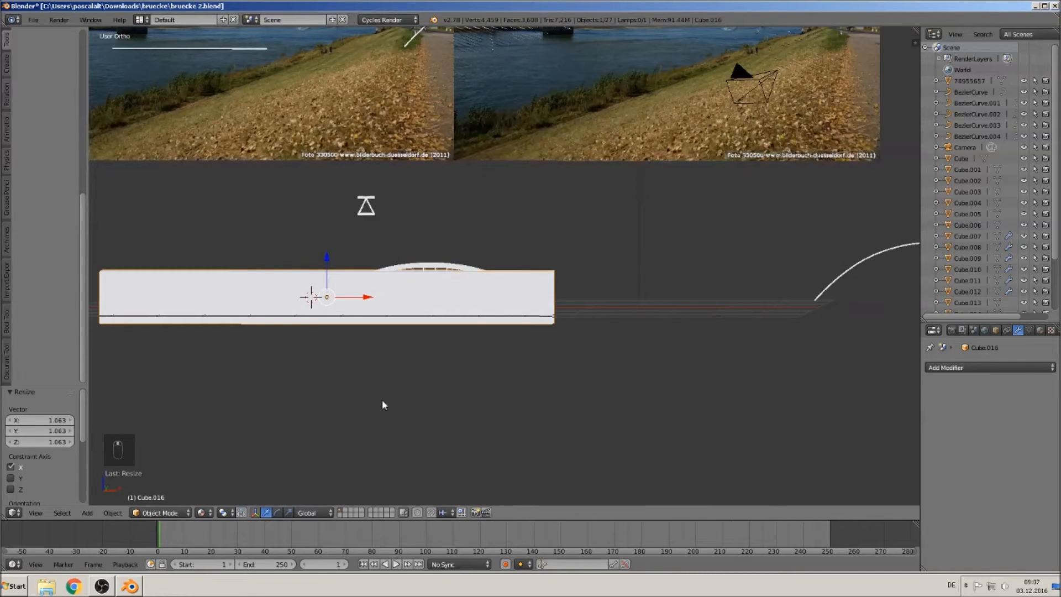
pyautogui.press('s')
pyautogui.press('z')
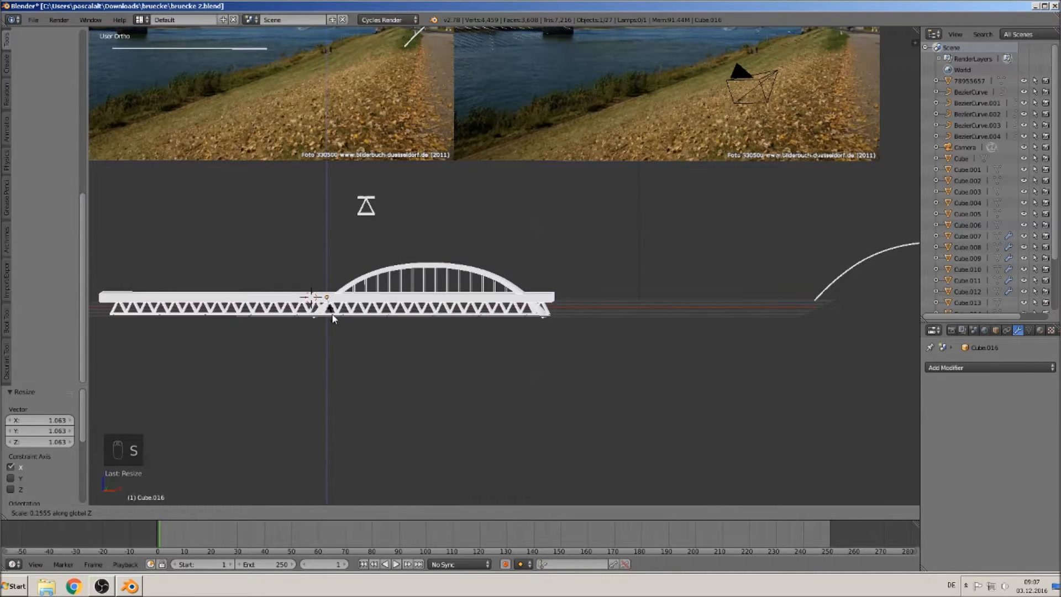
pyautogui.click(331, 316)
# Lower the slab 0.437 along Z to beneath the trusses and fine-tune its height by 0.017
pyautogui.scroll(4, 344, 367)
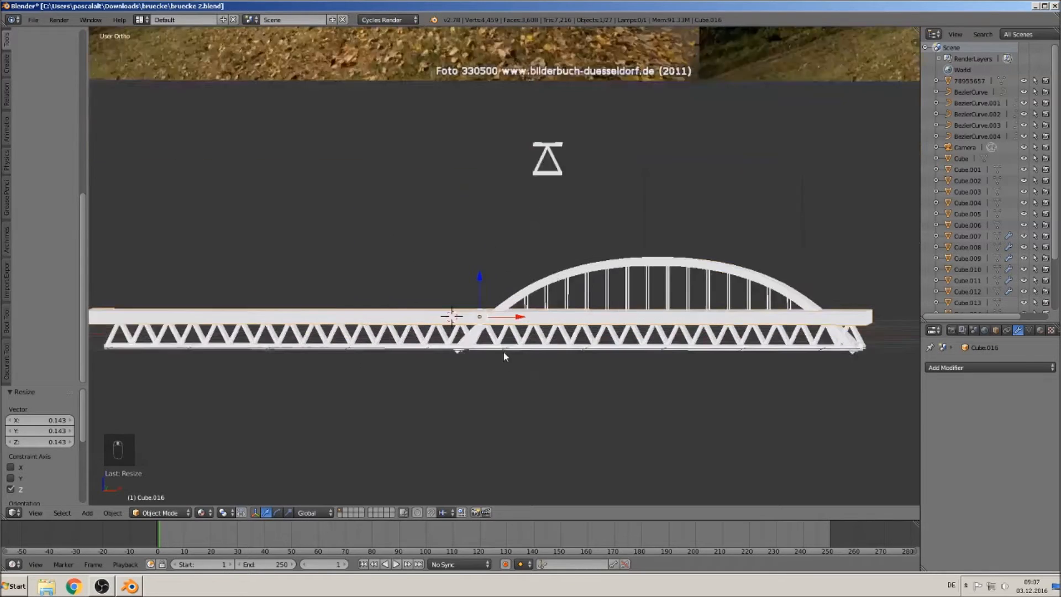
pyautogui.press('g')
pyautogui.press('z')
pyautogui.click(464, 291)
pyautogui.moveTo(464, 292); pyautogui.dragTo(673, 243, button='middle')
pyautogui.scroll(2, 711, 295)
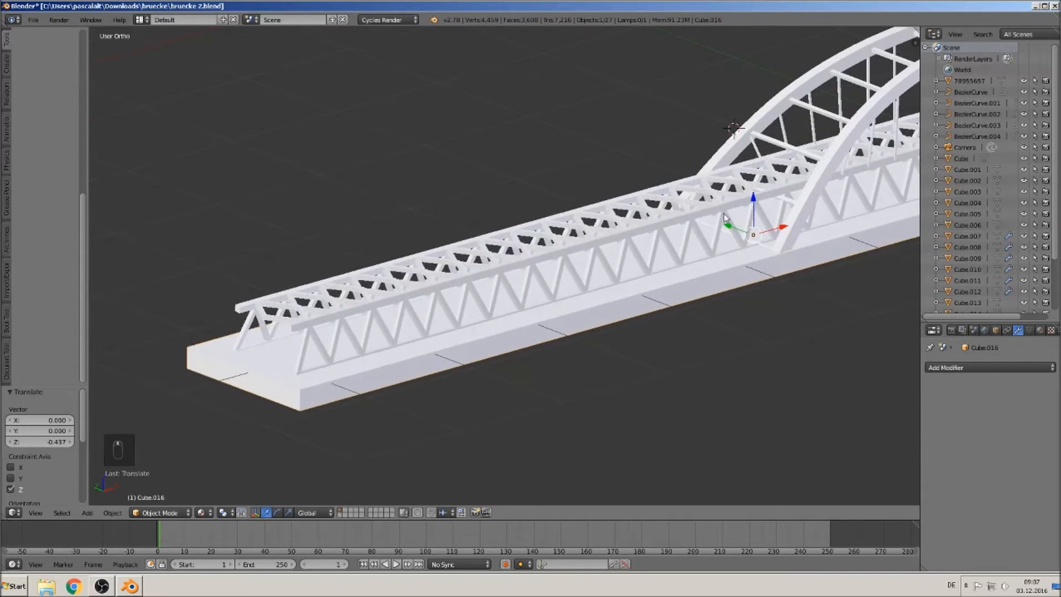
pyautogui.moveTo(756, 203); pyautogui.dragTo(749, 198)
# Examine the deck edge, railing and underside beside the train in the close-up reference photo
pyautogui.scroll(-2, 704, 294)
pyautogui.keyDown('shift'); pyautogui.moveTo(704, 294); pyautogui.dragTo(457, 299, button='middle'); pyautogui.keyUp('shift')
pyautogui.scroll(-3, 461, 296)
pyautogui.scroll(3, 467, 294)
pyautogui.moveTo(335, 299); pyautogui.dragTo(247, 236, button='middle')
pyautogui.scroll(-4, 407, 301)
pyautogui.keyDown('shift'); pyautogui.moveTo(285, 191); pyautogui.dragTo(672, 328, button='middle'); pyautogui.keyUp('shift')
pyautogui.scroll(5, 570, 154)
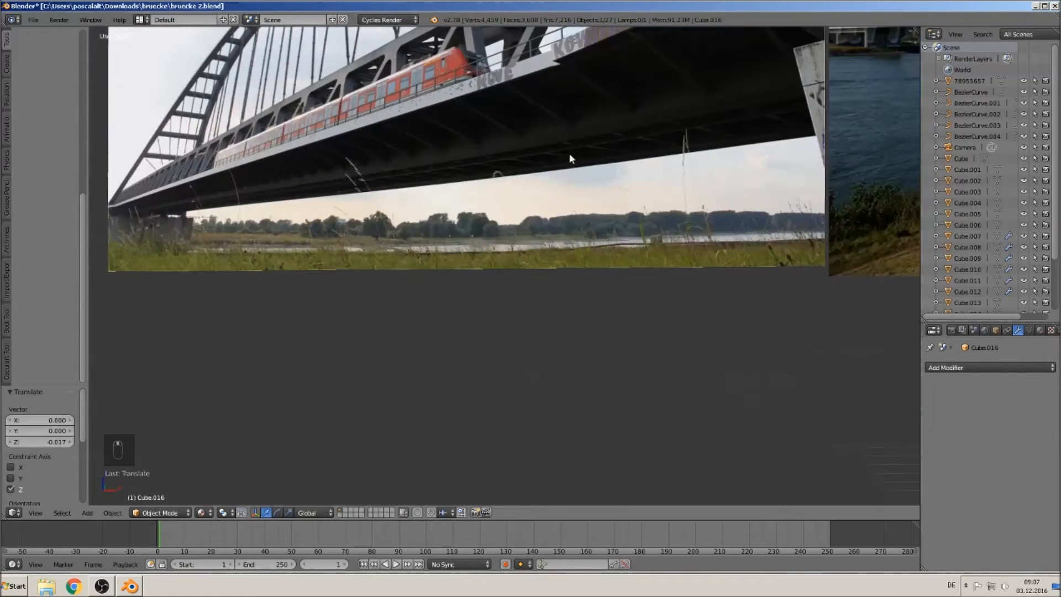
pyautogui.moveTo(570, 153); pyautogui.dragTo(540, 323, button='middle')
pyautogui.scroll(4, 532, 321)
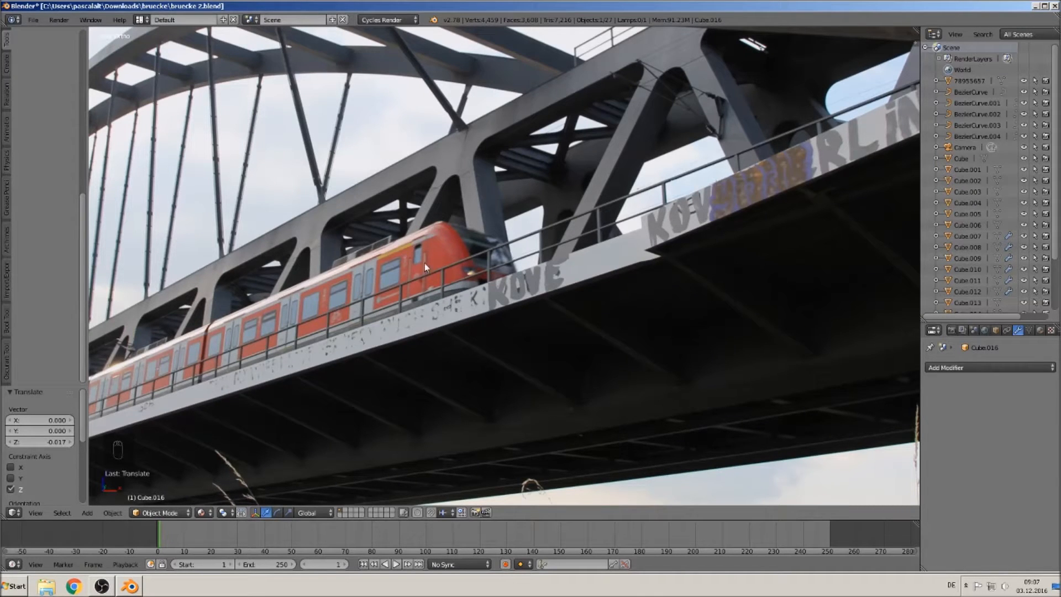
# Widen the deck slab by a factor of 1.222 along Y so it projects beyond the trusses
pyautogui.scroll(-11, 434, 293)
pyautogui.keyDown('shift'); pyautogui.moveTo(618, 392); pyautogui.dragTo(377, 191, button='middle'); pyautogui.keyUp('shift')
pyautogui.scroll(6, 548, 242)
pyautogui.moveTo(488, 220); pyautogui.dragTo(546, 260, button='middle')
pyautogui.scroll(3, 545, 260)
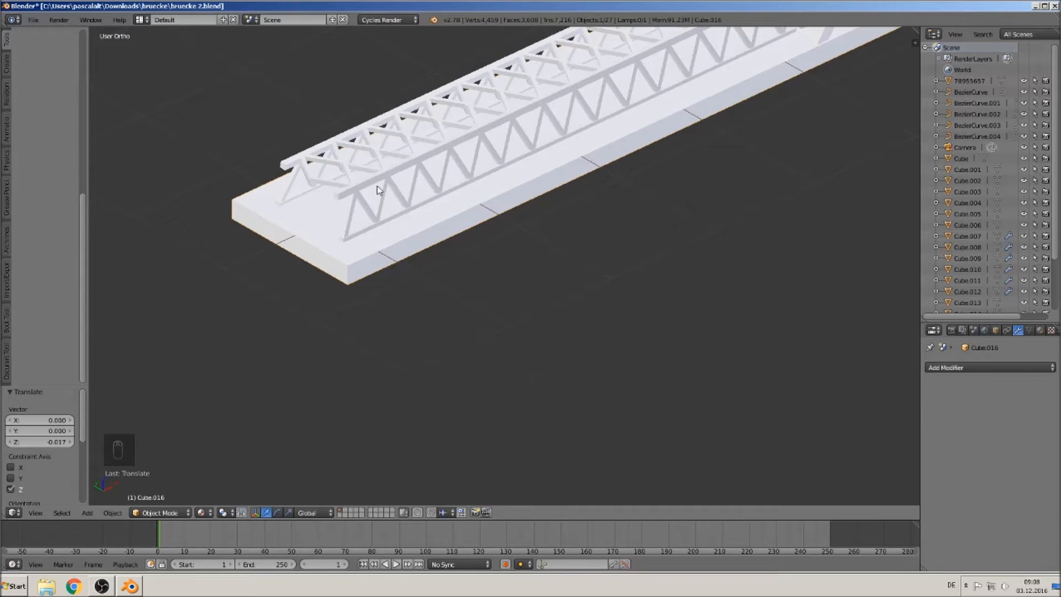
pyautogui.keyDown('shift'); pyautogui.moveTo(405, 256); pyautogui.dragTo(408, 312, button='middle'); pyautogui.keyUp('shift')
pyautogui.scroll(-3, 475, 299)
pyautogui.keyDown('shift'); pyautogui.moveTo(660, 244); pyautogui.dragTo(617, 289, button='middle'); pyautogui.keyUp('shift')
pyautogui.press('s')
pyautogui.press('y')
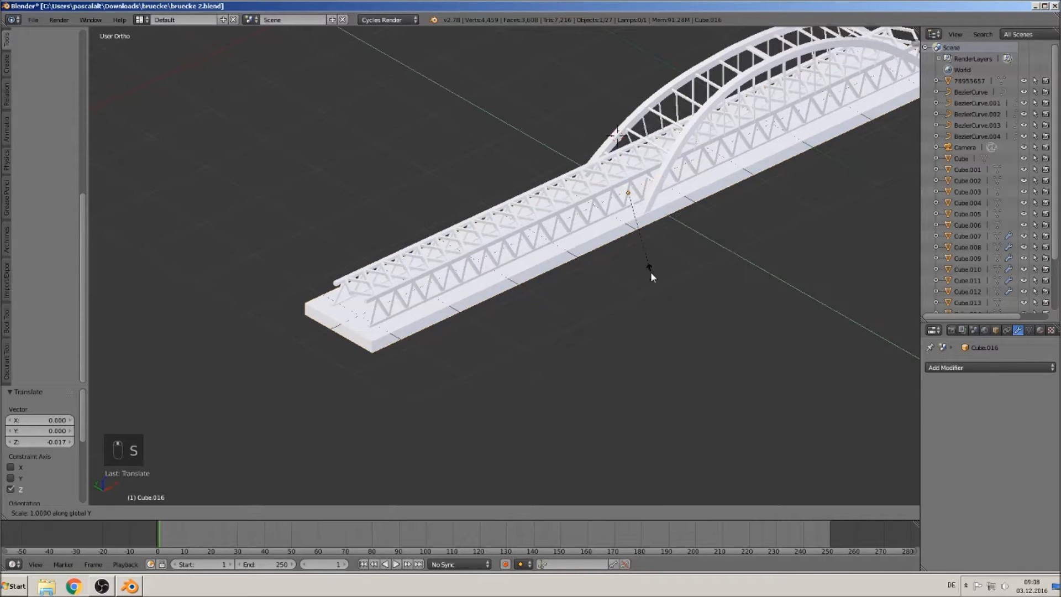
pyautogui.click(665, 287)
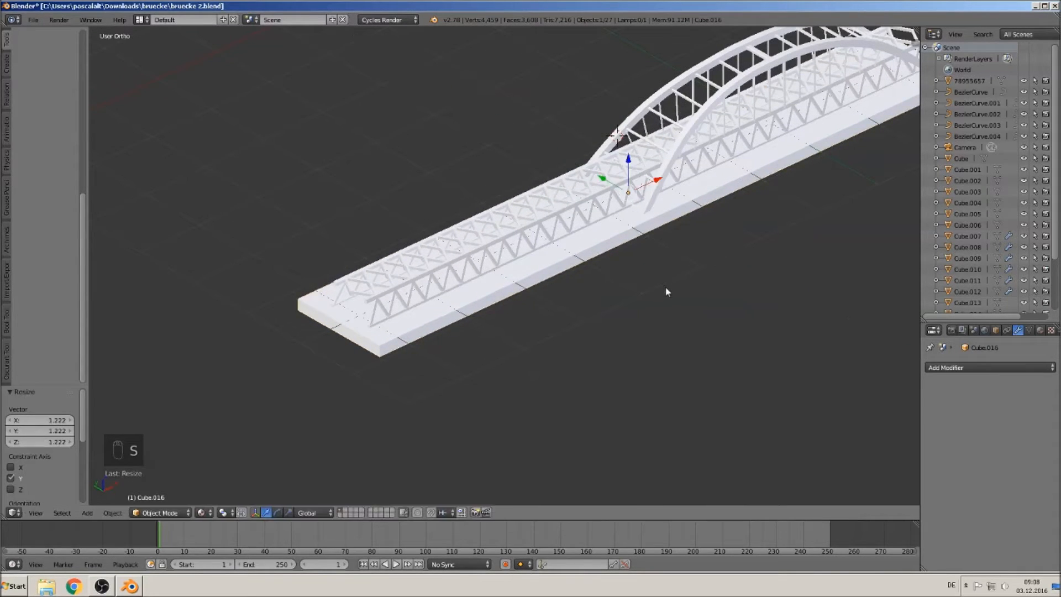
# In Edit Mode, extrude the slab's two long top edges upward about 0.19 as side walls, and return to Object Mode
pyautogui.scroll(2, 658, 288)
pyautogui.press('Tab')
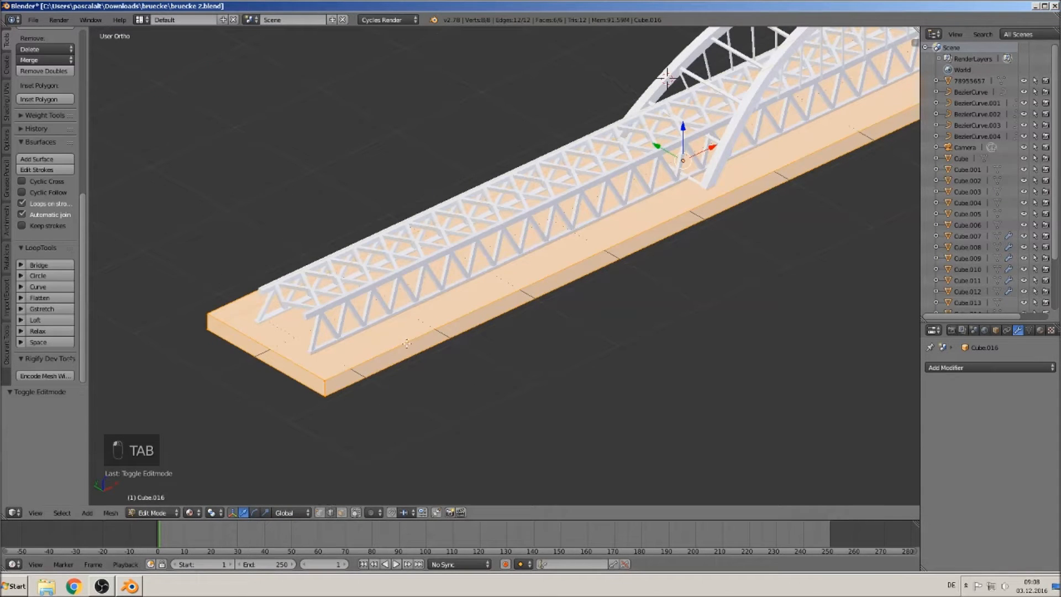
pyautogui.rightClick(406, 343)
pyautogui.keyDown('shift'); pyautogui.rightClick(219, 304); pyautogui.keyUp('shift')
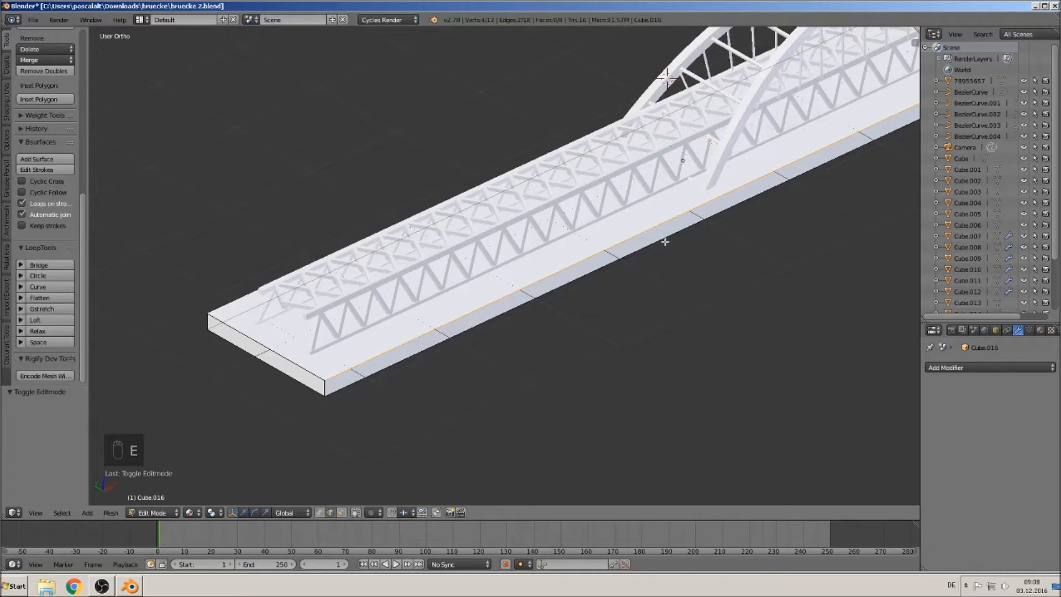
pyautogui.press('e')
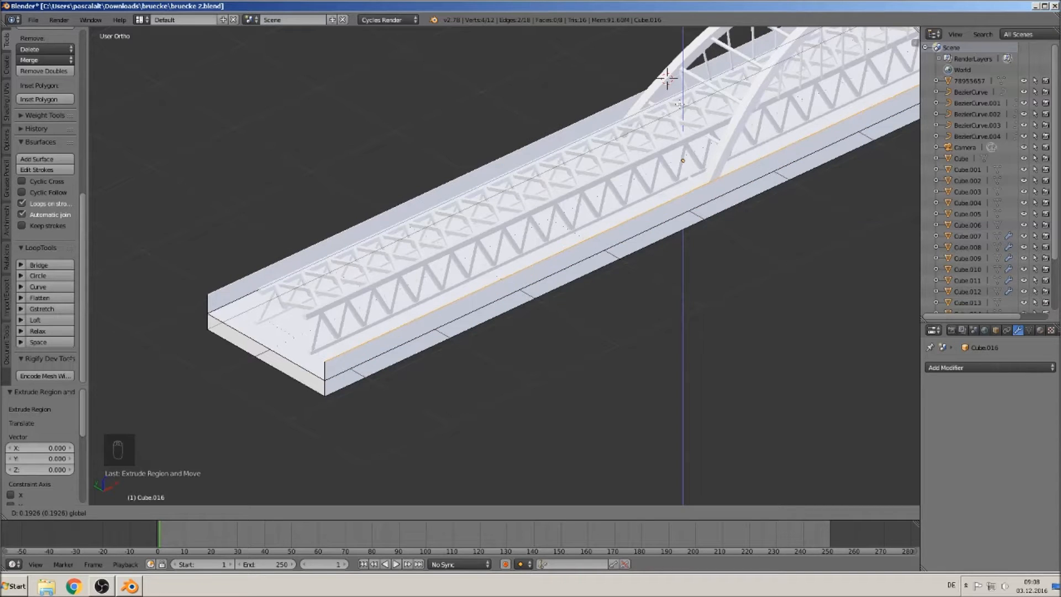
pyautogui.click(642, 277)
pyautogui.moveTo(642, 276); pyautogui.dragTo(565, 272, button='middle')
pyautogui.press('a')
pyautogui.scroll(-2, 454, 254)
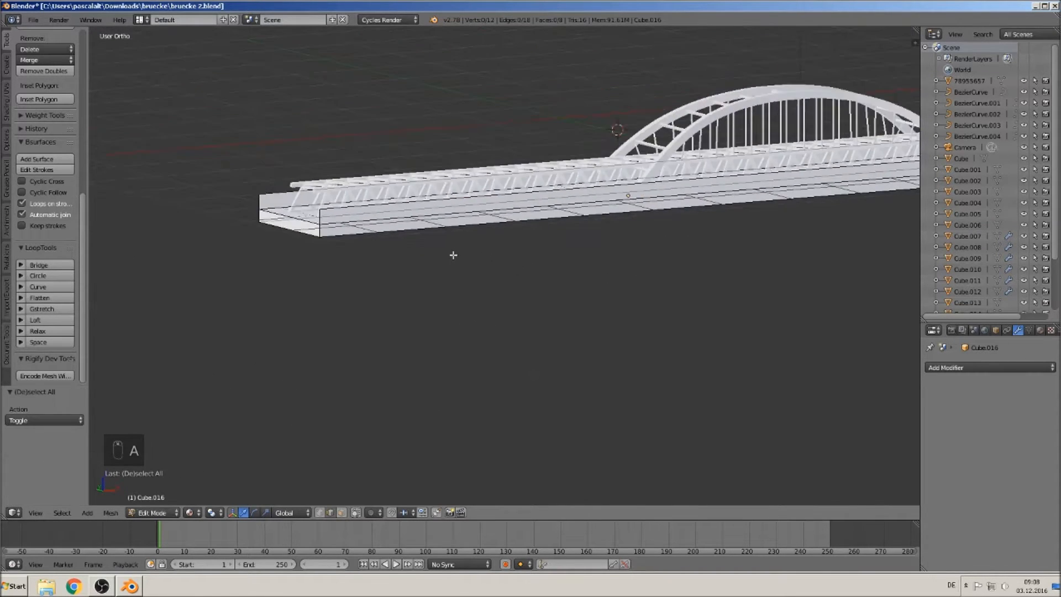
pyautogui.moveTo(460, 274); pyautogui.dragTo(700, 418, button='middle')
pyautogui.press('Tab')
# Compare the deck and its side walls with the bridge in the reference photos
pyautogui.scroll(-3, 397, 266)
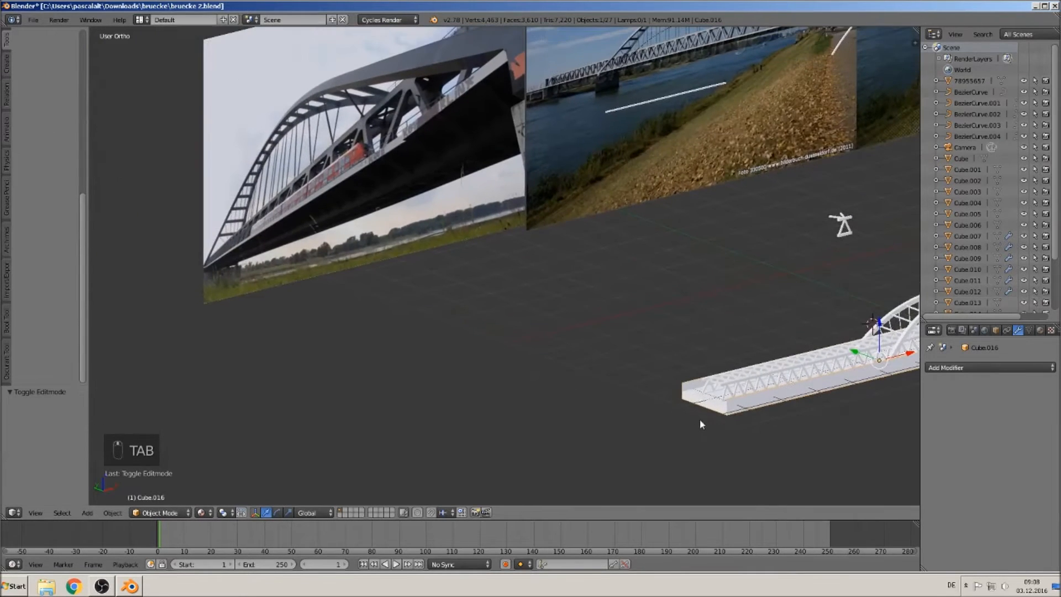
pyautogui.keyDown('shift'); pyautogui.moveTo(700, 377); pyautogui.dragTo(453, 313, button='middle'); pyautogui.keyUp('shift')
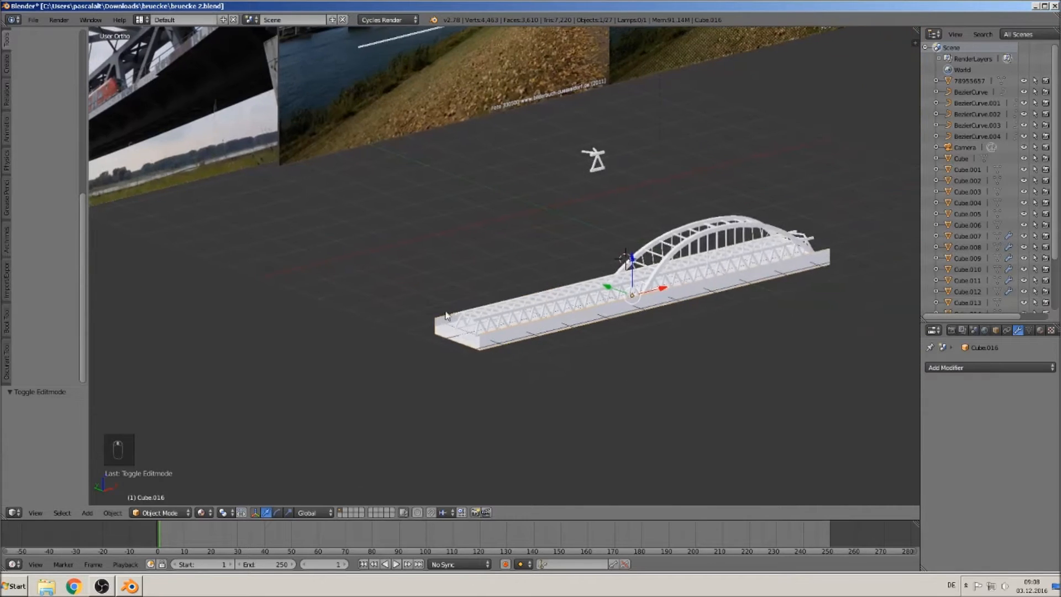
pyautogui.scroll(1, 750, 313)
pyautogui.moveTo(679, 282); pyautogui.dragTo(478, 235, button='middle')
pyautogui.scroll(-6, 465, 238)
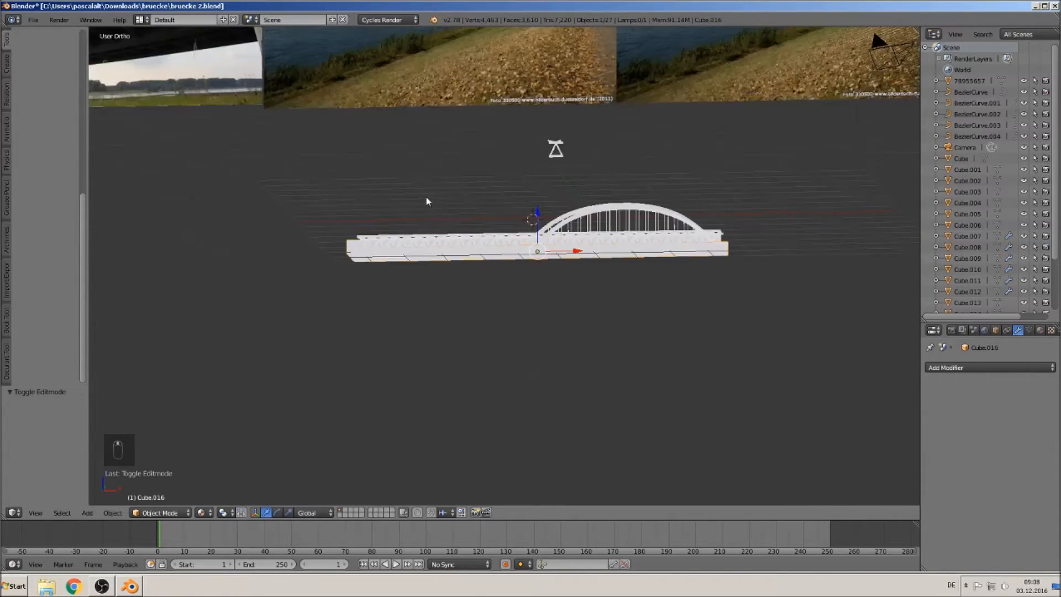
# Add a cube on the deck near the bridge's middle in top view and move it 0.473 along X
pyautogui.keyDown('shift'); pyautogui.moveTo(405, 115); pyautogui.dragTo(435, 200, button='middle'); pyautogui.keyUp('shift')
pyautogui.scroll(5, 435, 199)
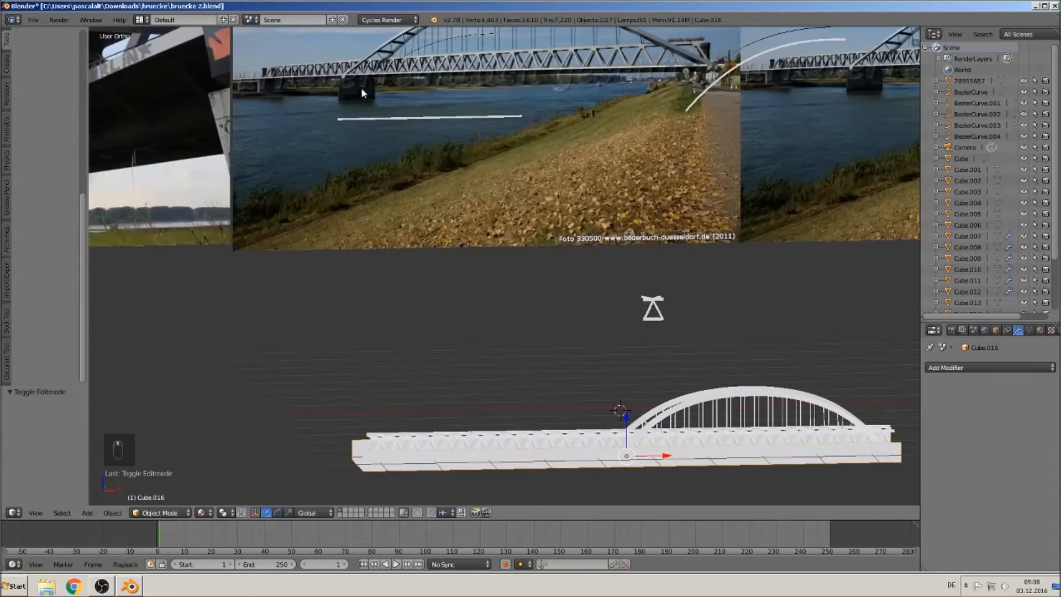
pyautogui.keyDown('shift'); pyautogui.moveTo(666, 413); pyautogui.dragTo(592, 296, button='middle'); pyautogui.keyUp('shift')
pyautogui.scroll(2, 584, 328)
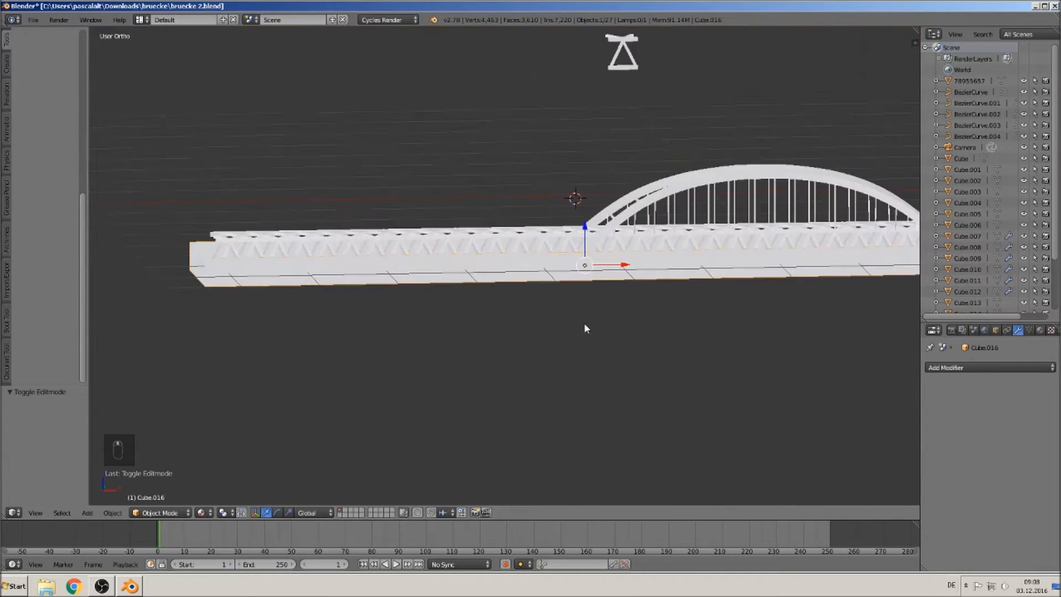
pyautogui.press('KP_4')
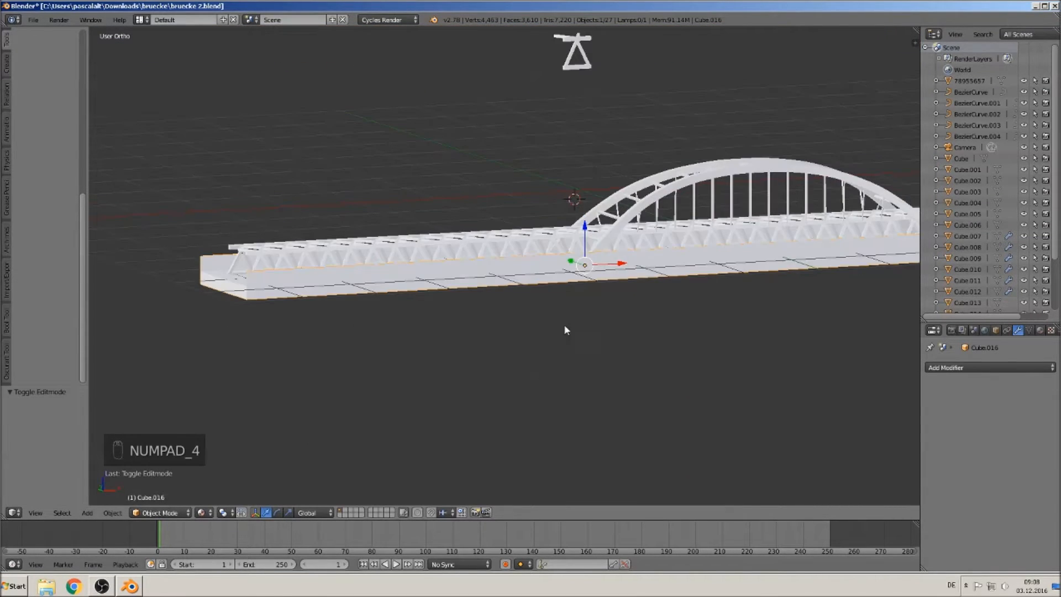
pyautogui.press('KP_7')
pyautogui.scroll(-2, 568, 323)
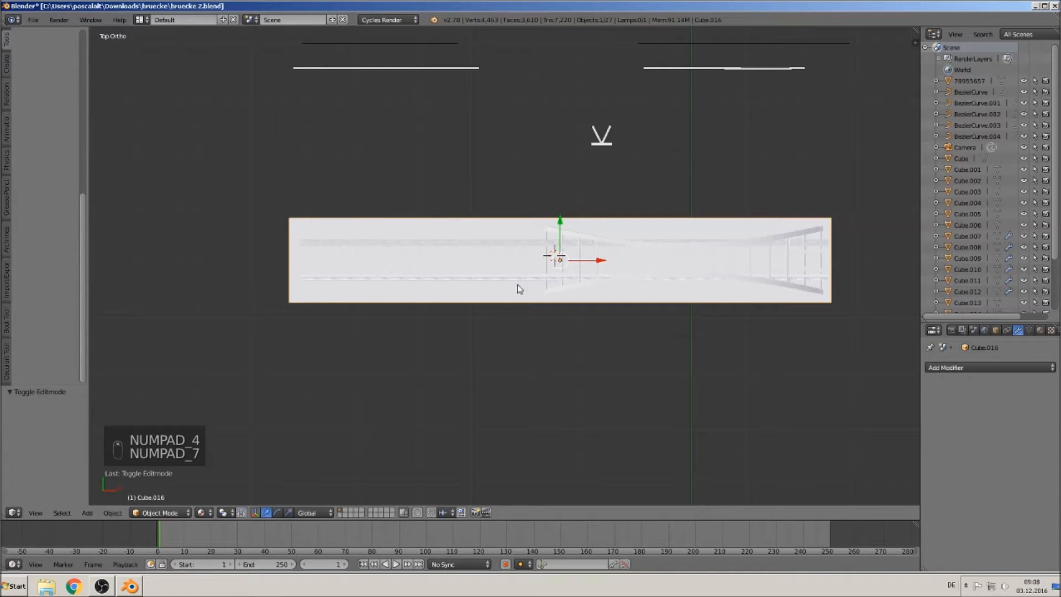
pyautogui.click(478, 251)
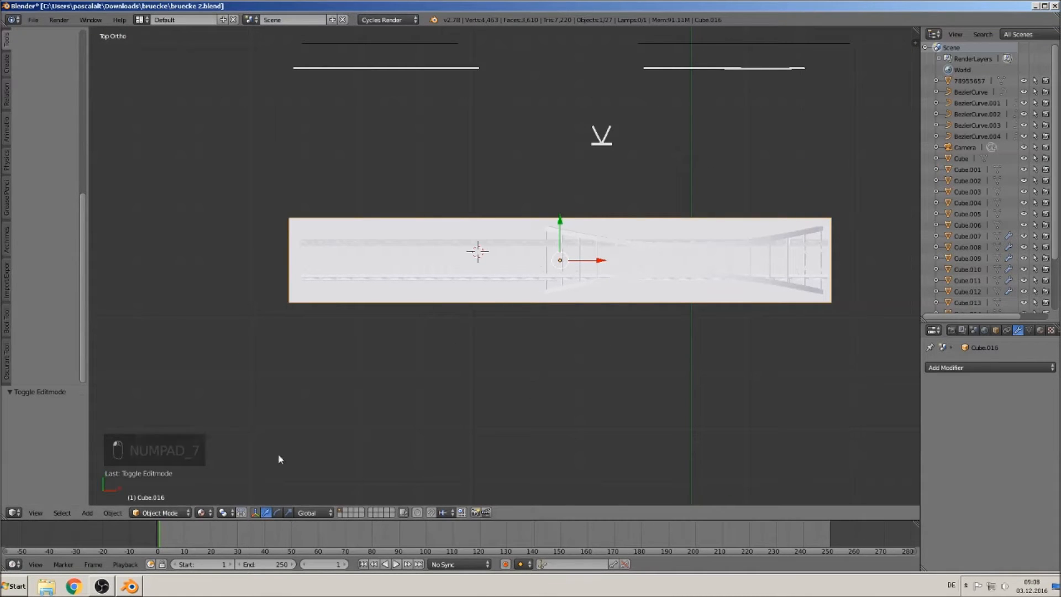
pyautogui.click(87, 513)
pyautogui.moveTo(91, 500)
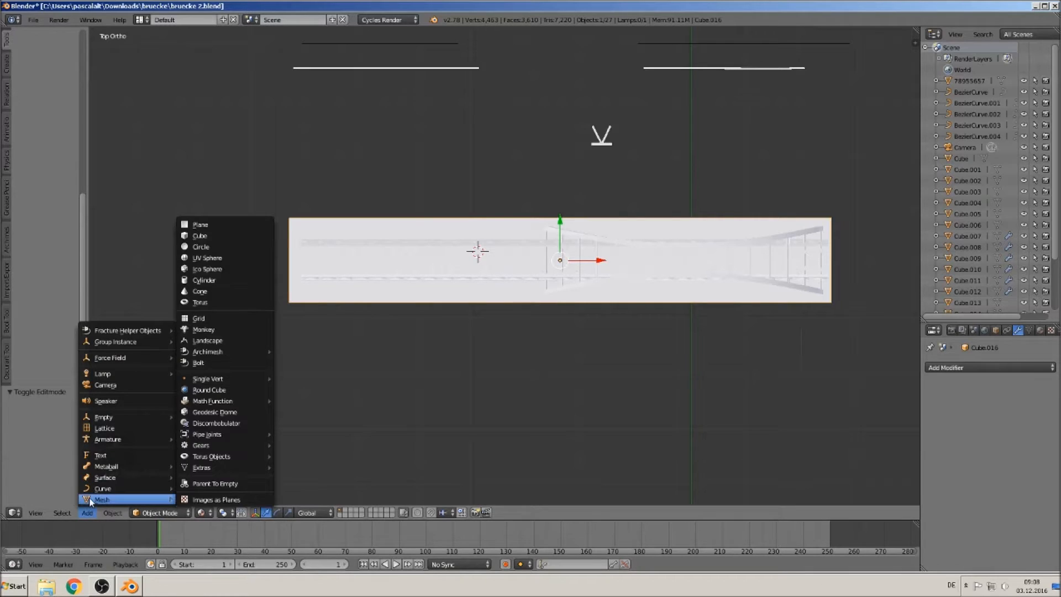
pyautogui.click(220, 237)
pyautogui.moveTo(512, 250); pyautogui.dragTo(538, 253)
# Shrink the cube uniformly to roughly the deck's width and move it -0.171 along Y to centre it
pyautogui.press('s')
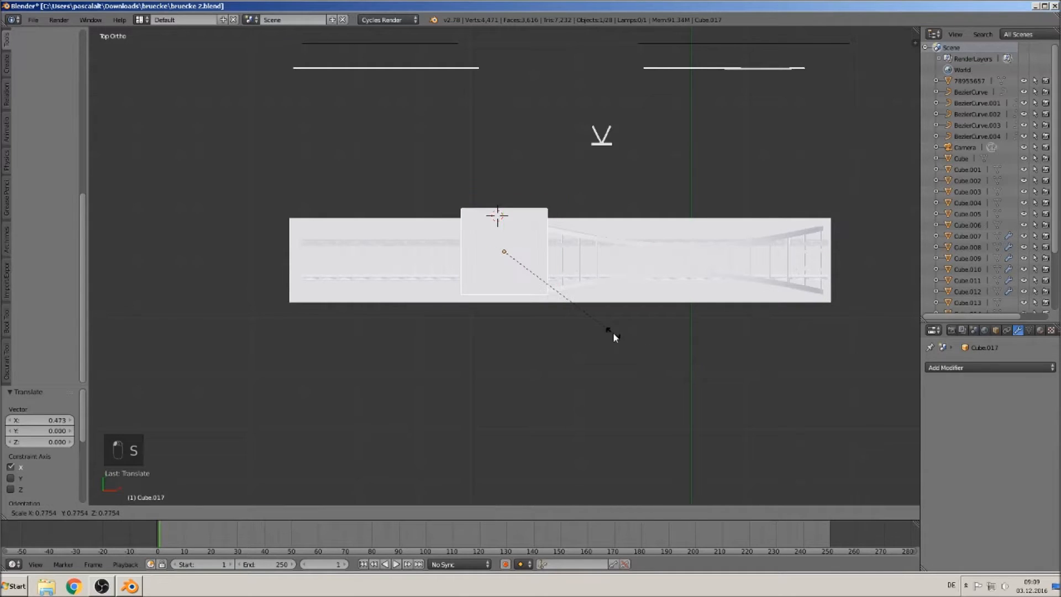
pyautogui.click(602, 327)
pyautogui.moveTo(504, 212); pyautogui.dragTo(504, 221)
# Narrow the cube along X to about 0.47 and move it 0.614 along X toward the arch's foot
pyautogui.press('s')
pyautogui.press('x')
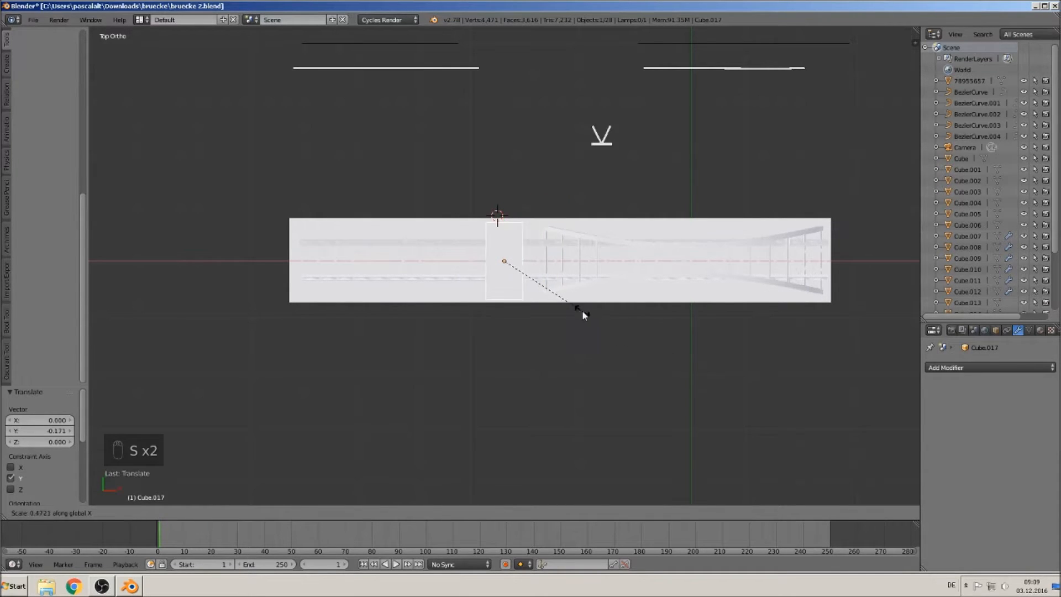
pyautogui.click(576, 306)
pyautogui.moveTo(576, 306); pyautogui.dragTo(528, 290, button='middle')
pyautogui.moveTo(545, 263); pyautogui.dragTo(559, 272)
pyautogui.moveTo(559, 272); pyautogui.dragTo(632, 339, button='middle')
pyautogui.scroll(3, 561, 240)
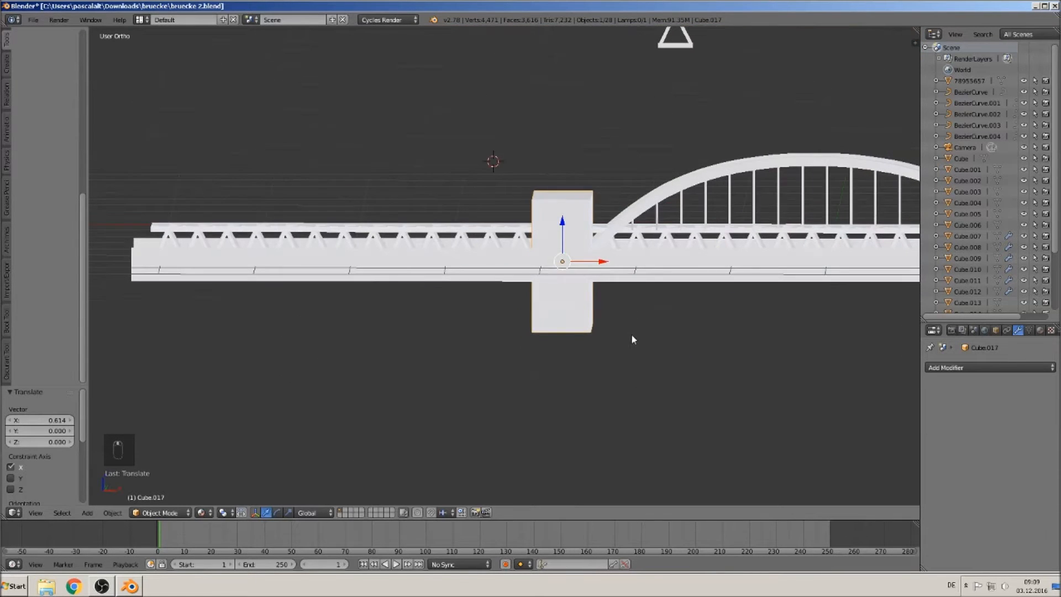
# Reduce the block's height along Z and lower it 0.449 so it sits beneath the deck as a pier
pyautogui.press('s')
pyautogui.press('z')
pyautogui.click(602, 313)
pyautogui.press('g')
pyautogui.press('z')
pyautogui.click(596, 322)
pyautogui.moveTo(598, 324)
pyautogui.mouseDown(button='middle')
pyautogui.moveTo(605, 311)
pyautogui.moveTo(599, 320)
pyautogui.mouseUp(button='middle')
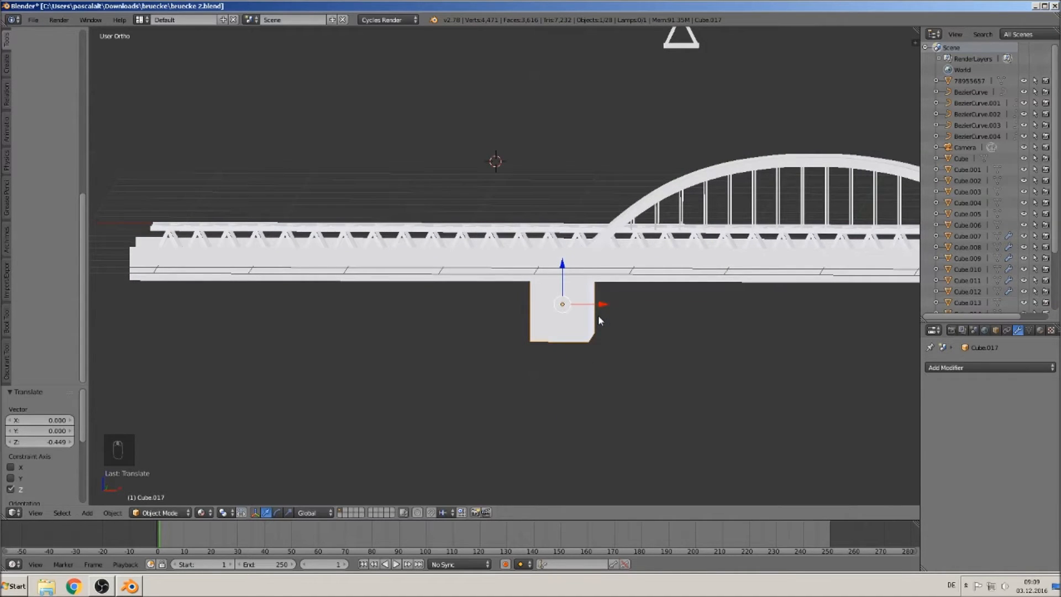
# Narrow the pier along X to about 0.63, then widen it again along X by a factor of 1.358
pyautogui.press('s')
pyautogui.press('x')
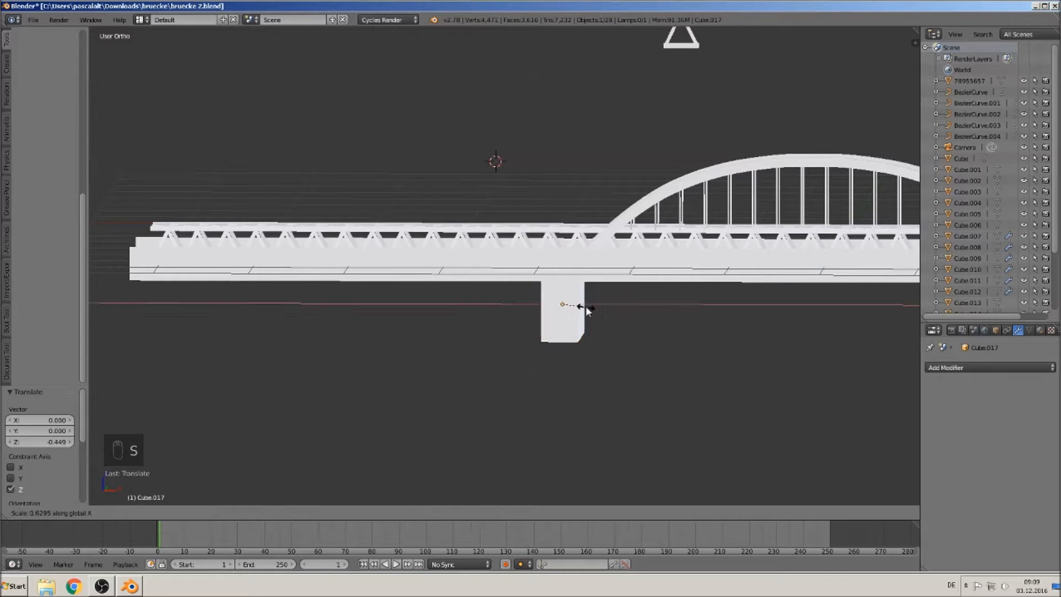
pyautogui.click(587, 309)
pyautogui.press('s')
pyautogui.click(600, 308)
# Stretch the pier taller along Z and shift it down 0.006 to meet the deck's underside
pyautogui.press('s')
pyautogui.press('z')
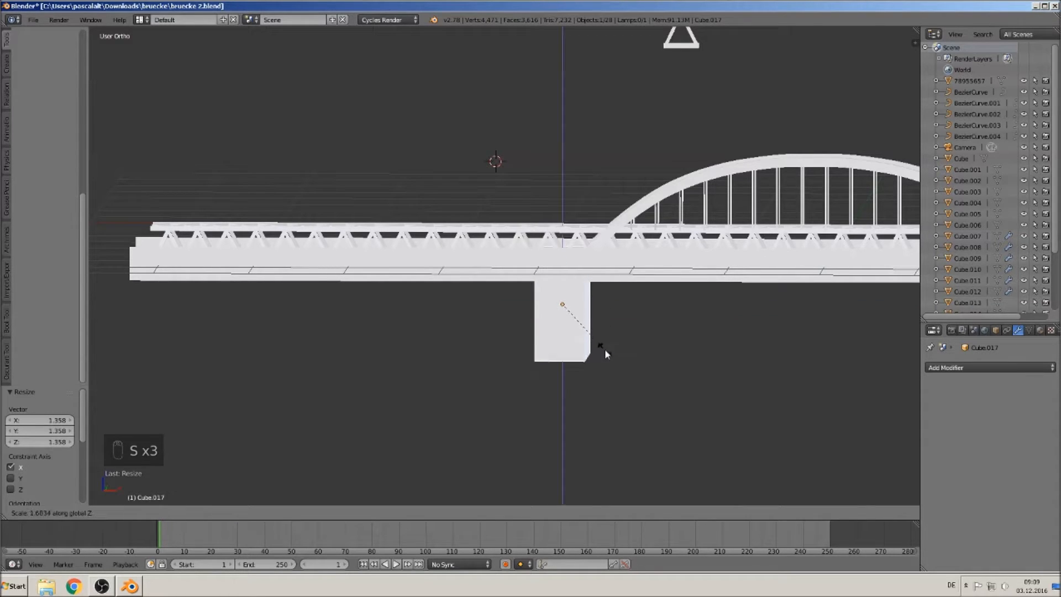
pyautogui.click(599, 347)
pyautogui.moveTo(562, 275); pyautogui.dragTo(563, 277)
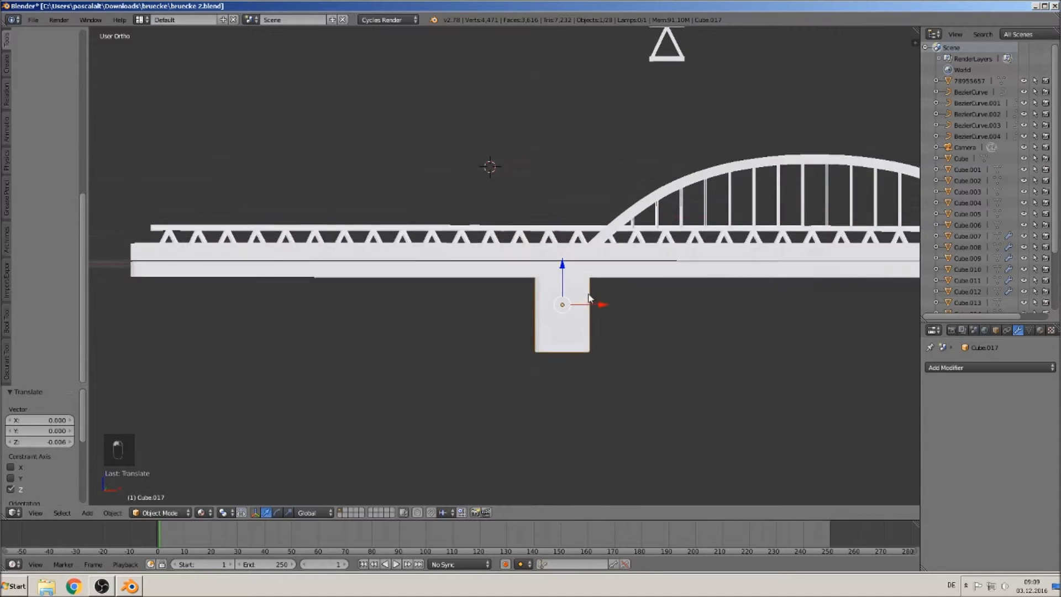
pyautogui.scroll(-3, 588, 312)
pyautogui.moveTo(587, 313); pyautogui.dragTo(544, 343, button='middle')
pyautogui.press('Tab')
pyautogui.press('Tab')
pyautogui.press('a')
pyautogui.press('a')
pyautogui.press('a')
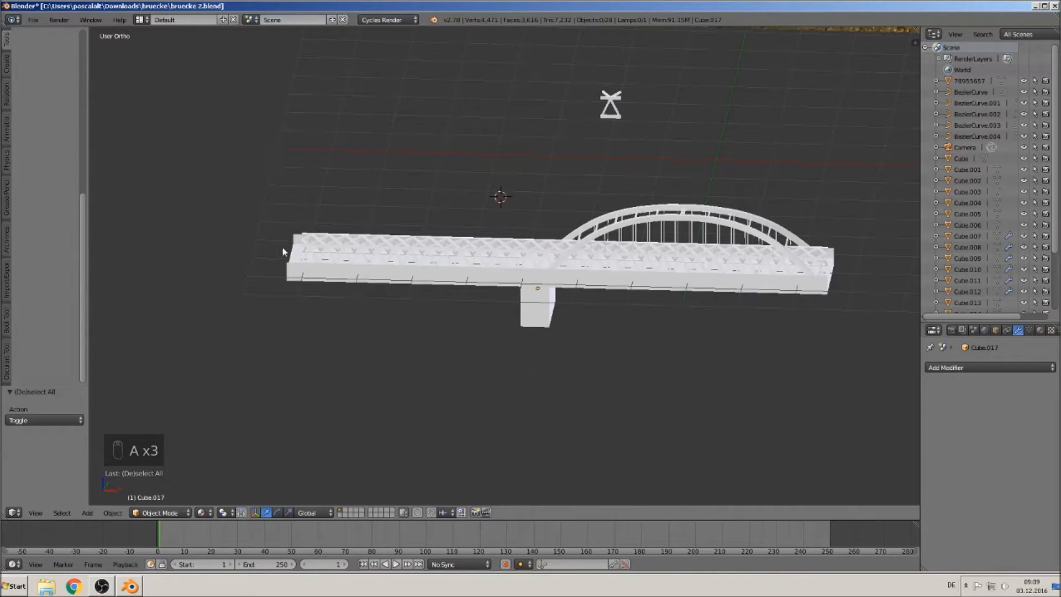
# Add a plane at the pier's mid-height in front view and enlarge it to extend beyond both ends of the bridge
pyautogui.press('KP_1')
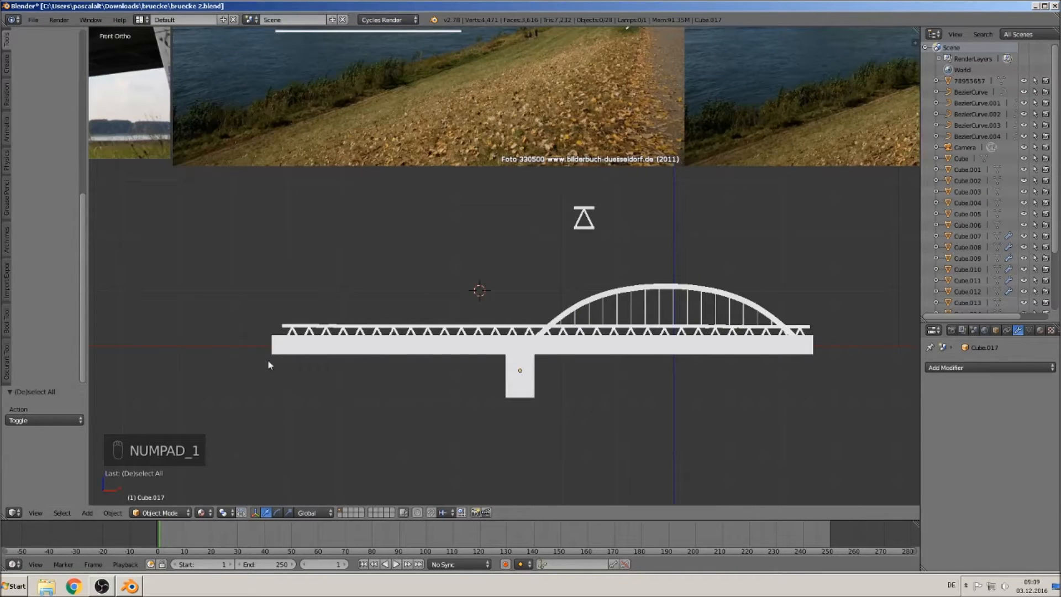
pyautogui.keyDown('shift'); pyautogui.moveTo(621, 406); pyautogui.dragTo(623, 272, button='middle'); pyautogui.keyUp('shift')
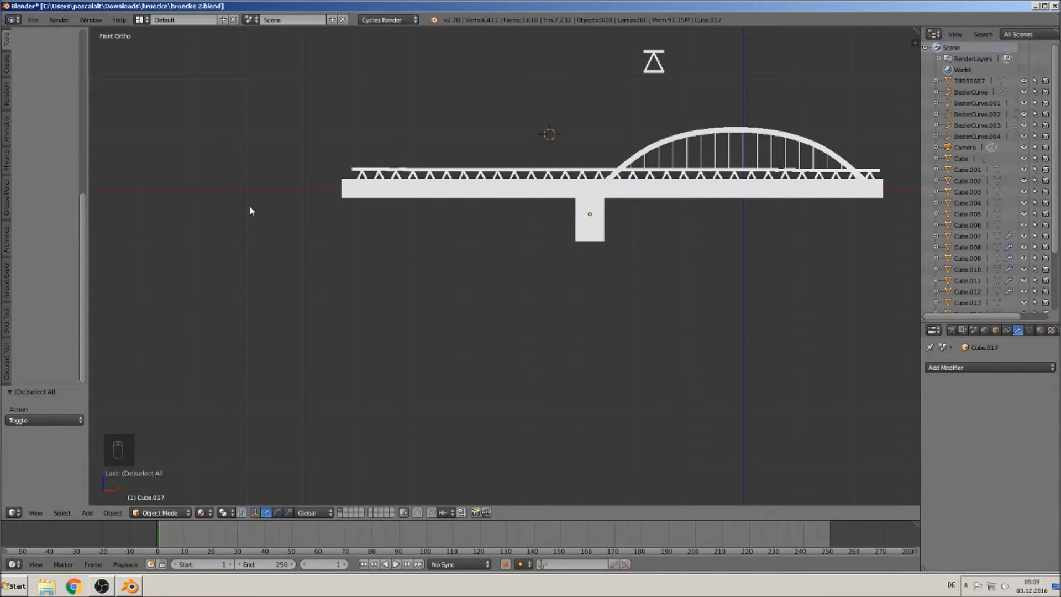
pyautogui.click(595, 216)
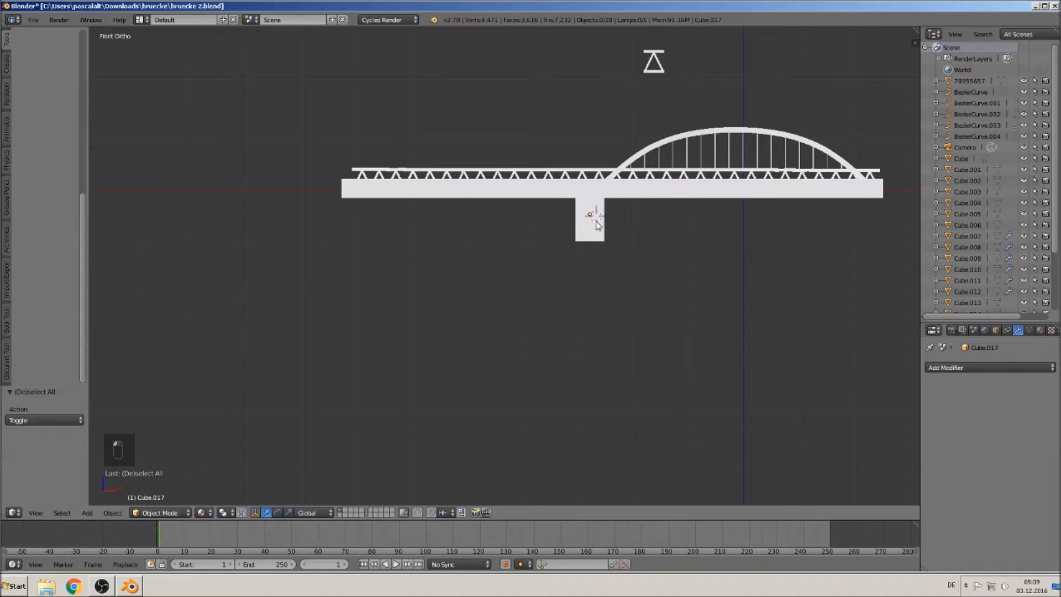
pyautogui.click(86, 513)
pyautogui.moveTo(92, 500)
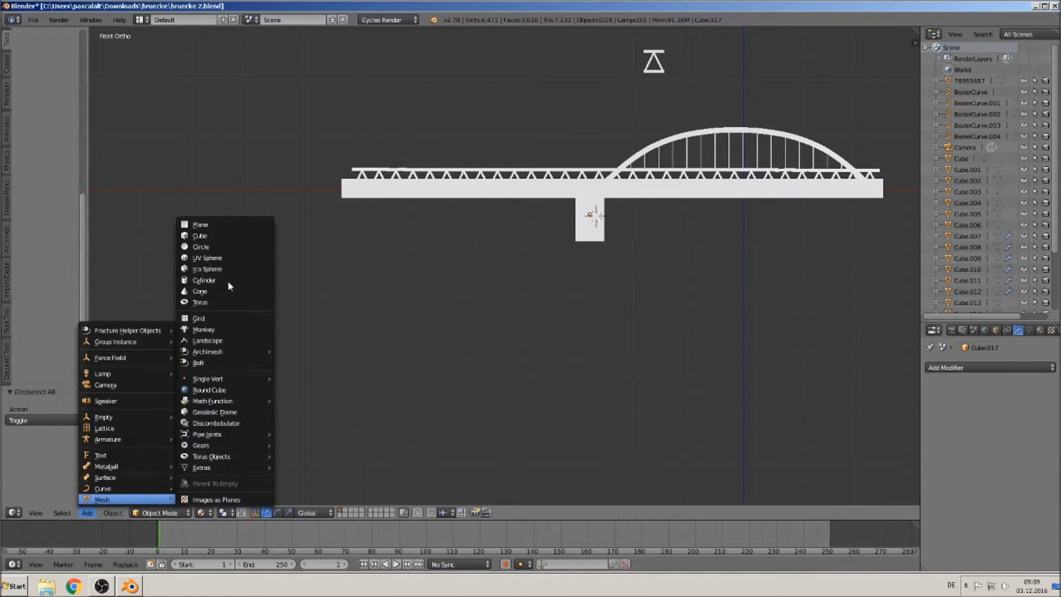
pyautogui.click(221, 224)
pyautogui.scroll(-2, 693, 289)
pyautogui.press('s')
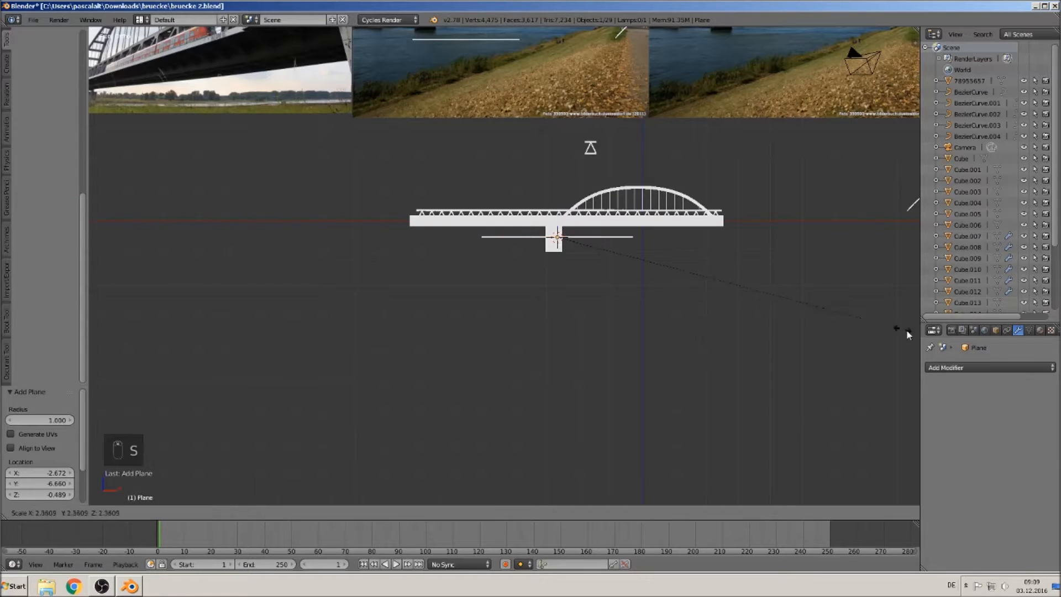
pyautogui.click(614, 440)
# Move the ground plane 0.226 along X beneath the bridge
pyautogui.moveTo(575, 240); pyautogui.dragTo(598, 240)
pyautogui.moveTo(598, 240); pyautogui.dragTo(581, 319, button='middle')
pyautogui.scroll(2, 581, 319)
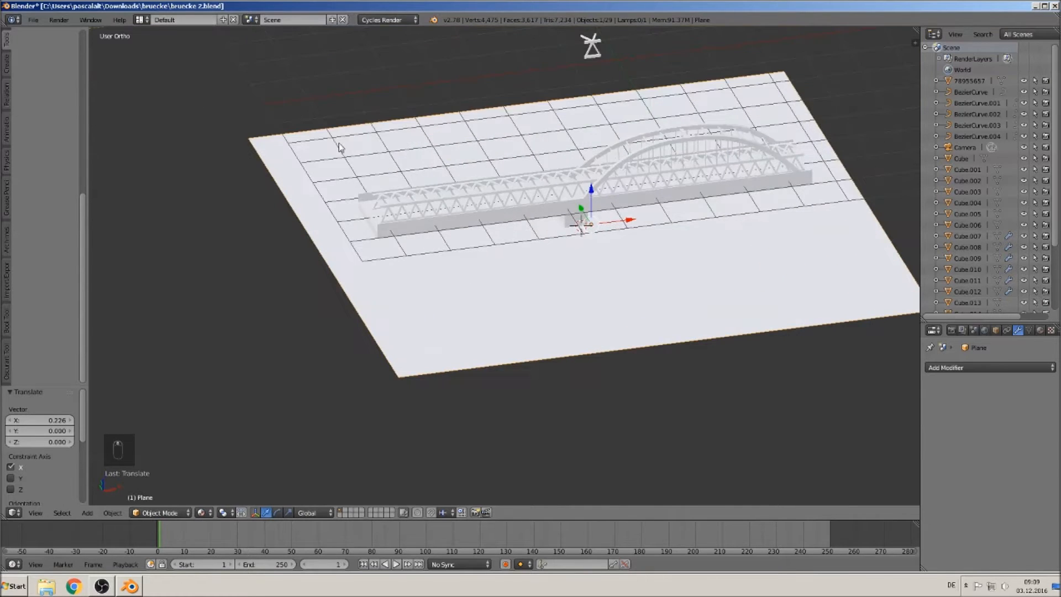
pyautogui.keyDown('shift'); pyautogui.moveTo(434, 319); pyautogui.dragTo(309, 354, button='middle'); pyautogui.keyUp('shift')
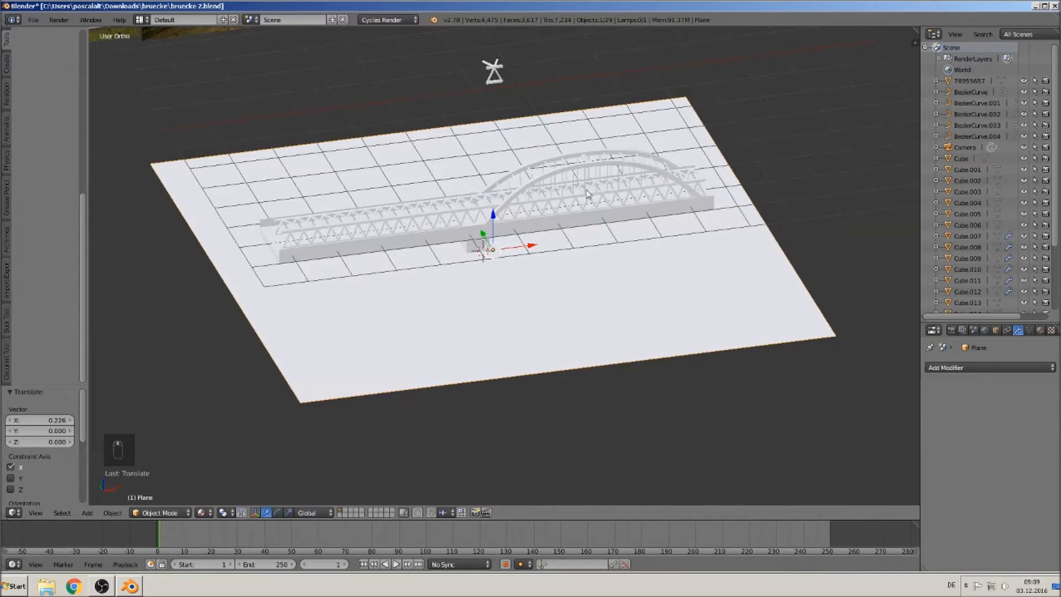
pyautogui.moveTo(399, 349); pyautogui.dragTo(474, 345, button='middle')
pyautogui.hotkey('ctrl', 'r')
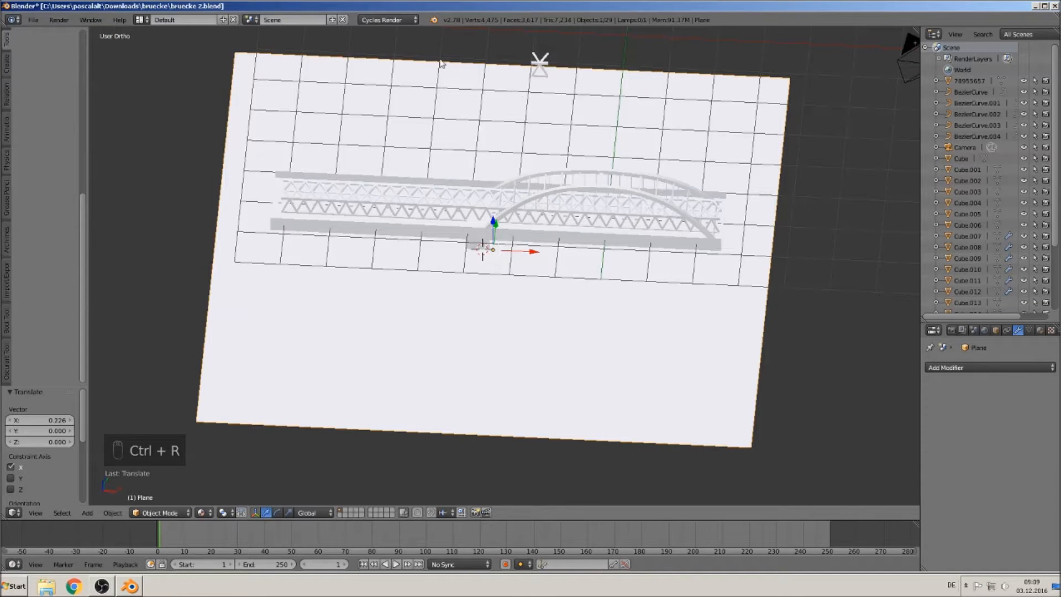
pyautogui.moveTo(479, 418); pyautogui.dragTo(484, 376, button='middle')
pyautogui.scroll(3, 497, 350)
pyautogui.scroll(-2, 479, 364)
pyautogui.hotkey('ctrl', 'r')
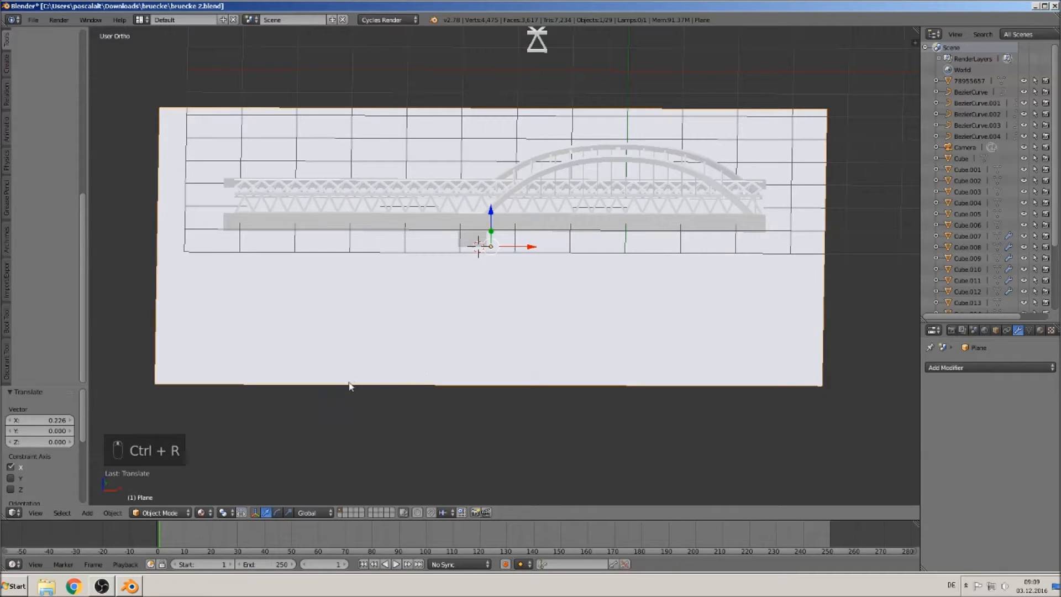
# In Edit Mode, add two loop cuts across the ground plane and spread them along X by a factor of 2.24
pyautogui.press('Tab')
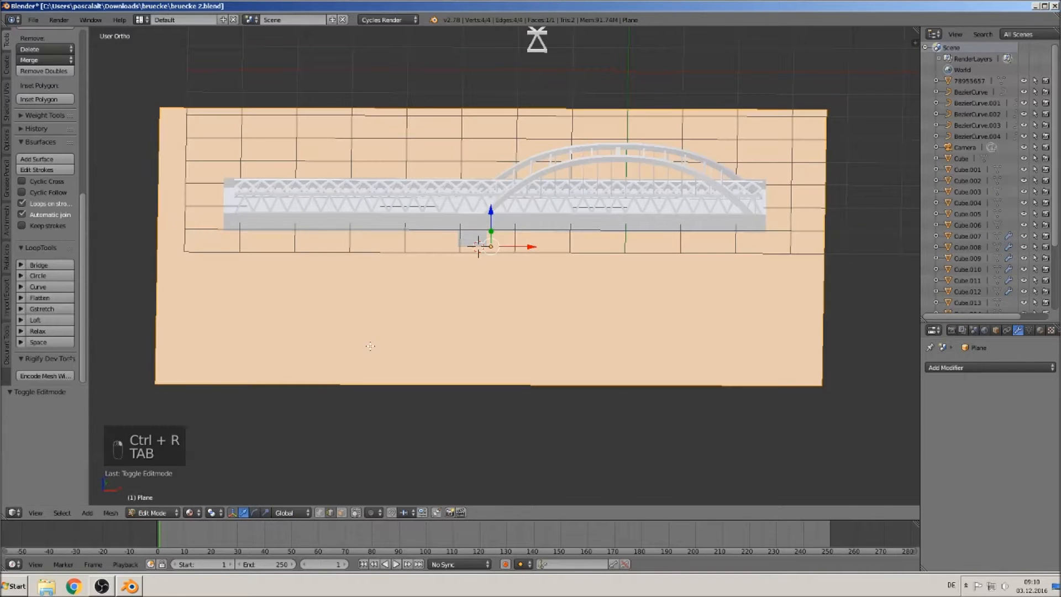
pyautogui.hotkey('ctrl', 'r')
pyautogui.scroll(1, 460, 386)
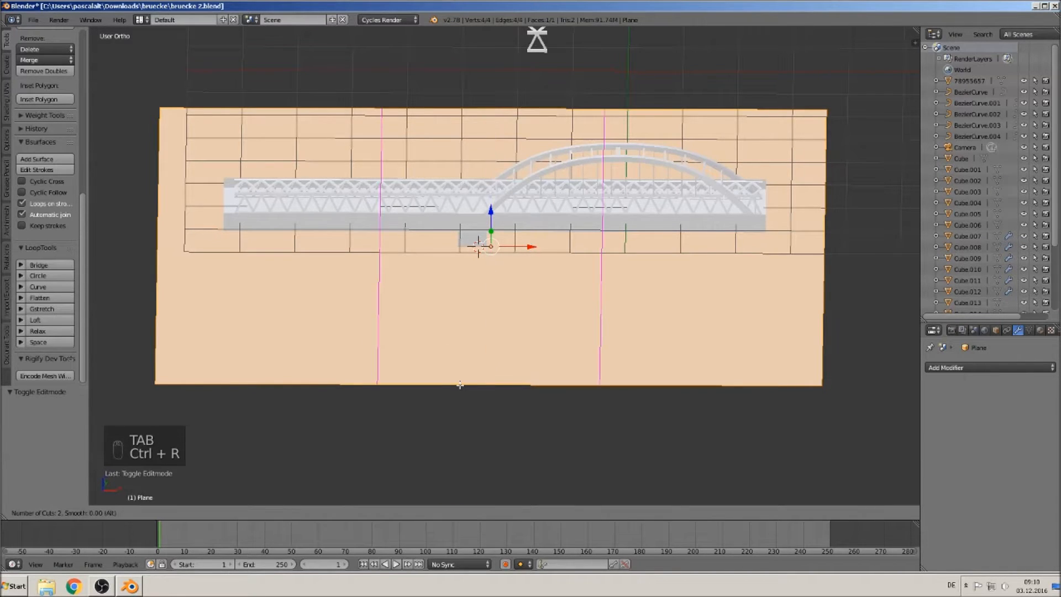
pyautogui.click(460, 385)
pyautogui.rightClick(460, 386)
pyautogui.press('s')
pyautogui.press('x')
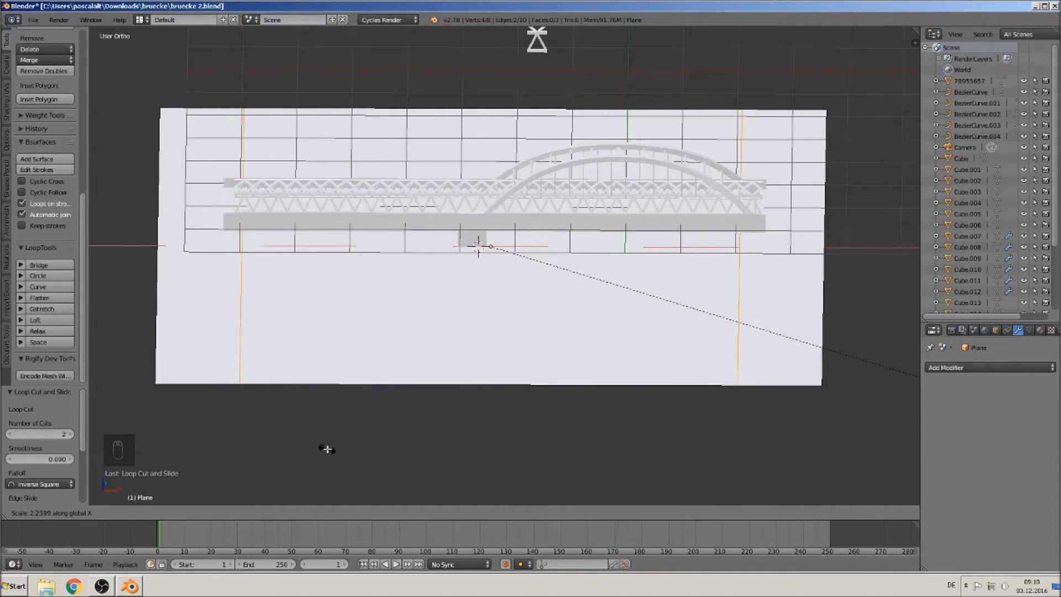
pyautogui.click(327, 449)
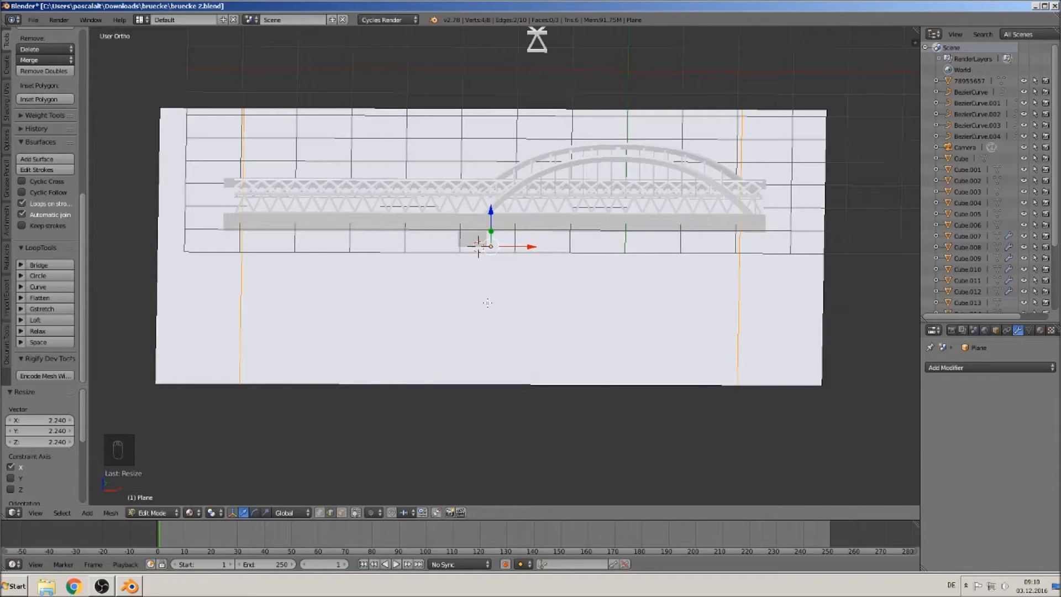
# Add two more loop cuts between the existing ones and spread them along X by a factor of 2.348
pyautogui.hotkey('ctrl', 'r')
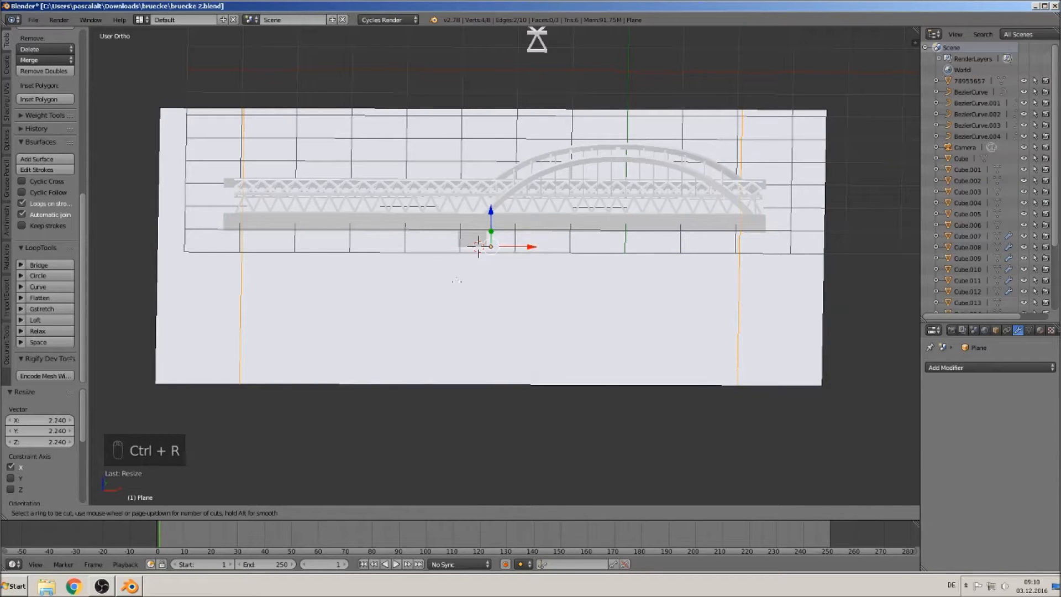
pyautogui.scroll(1, 440, 369)
pyautogui.click(440, 369)
pyautogui.rightClick(441, 369)
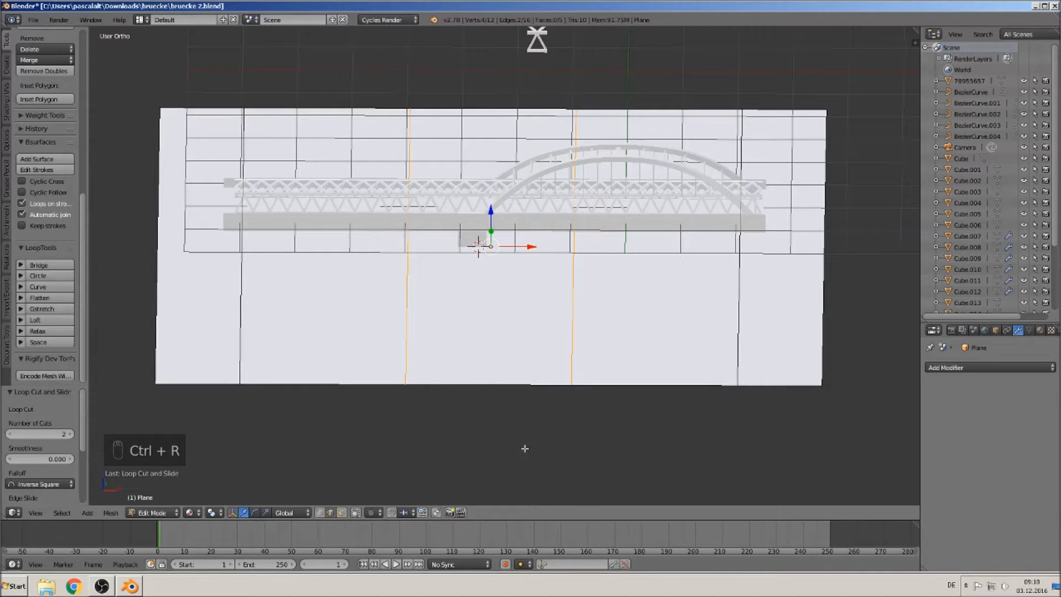
pyautogui.press('s')
pyautogui.press('x')
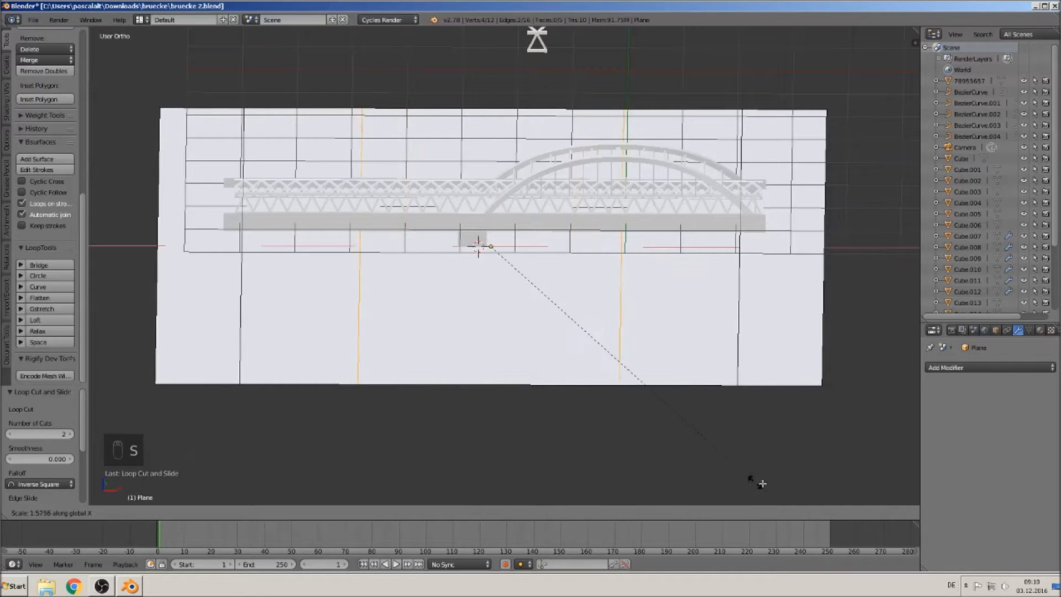
pyautogui.click(126, 499)
# Lower the two inner edge loops 0.444 along Z to form a sunken riverbed, deselect everything and return to Object Mode
pyautogui.moveTo(476, 349); pyautogui.dragTo(512, 269, button='middle')
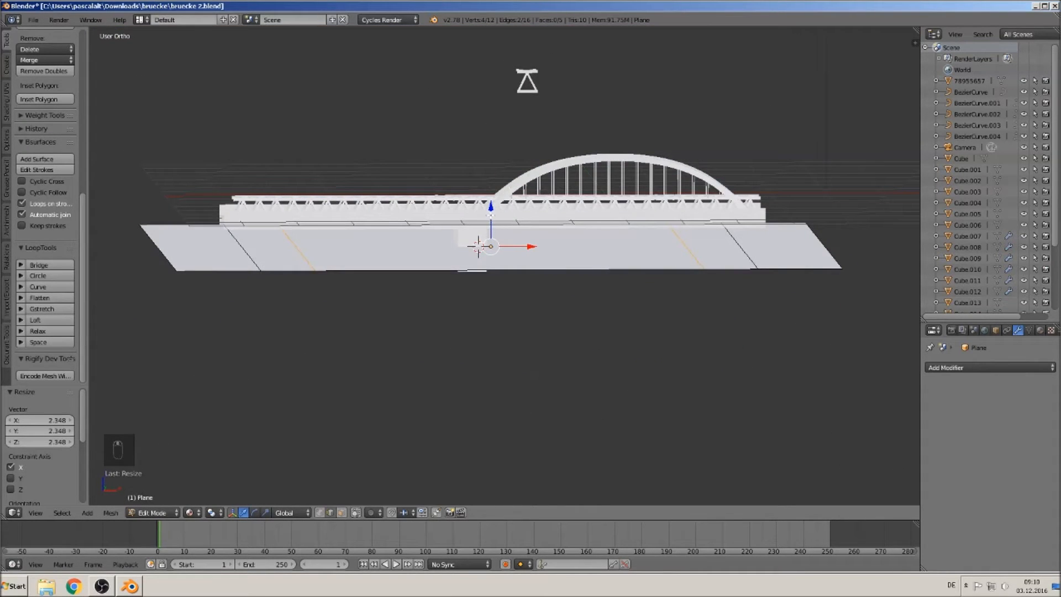
pyautogui.moveTo(489, 211); pyautogui.dragTo(495, 232)
pyautogui.click(495, 232)
pyautogui.moveTo(486, 322); pyautogui.dragTo(375, 337, button='middle')
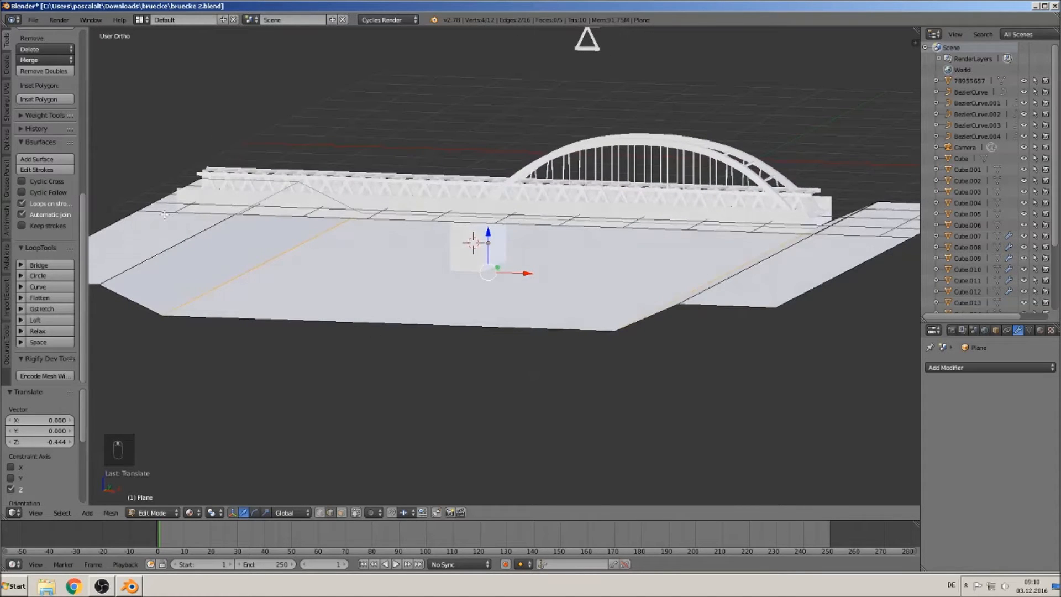
pyautogui.moveTo(424, 284); pyautogui.dragTo(471, 348, button='middle')
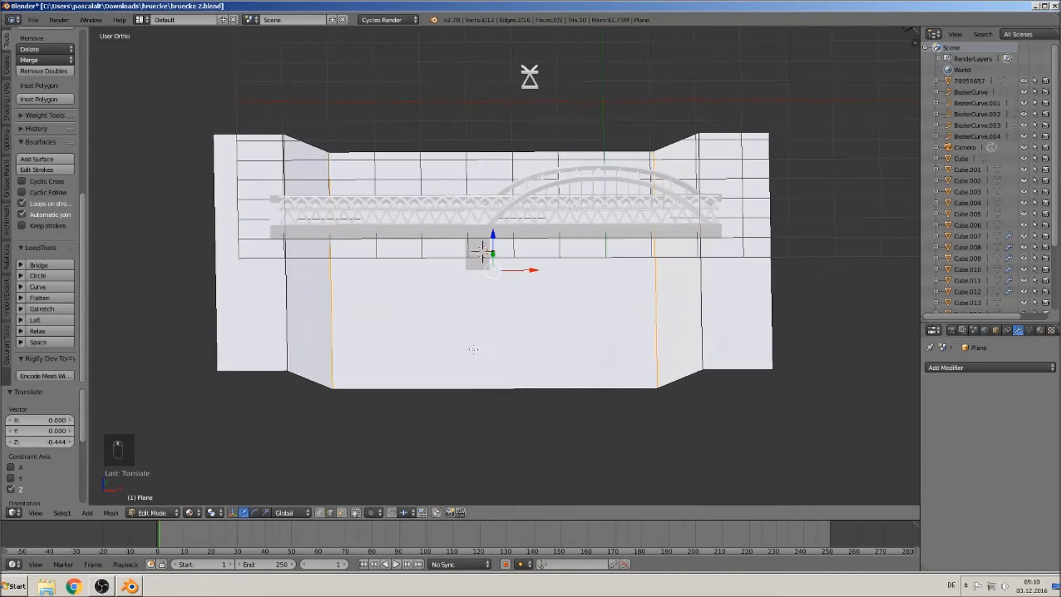
pyautogui.press('a')
pyautogui.scroll(-1, 408, 294)
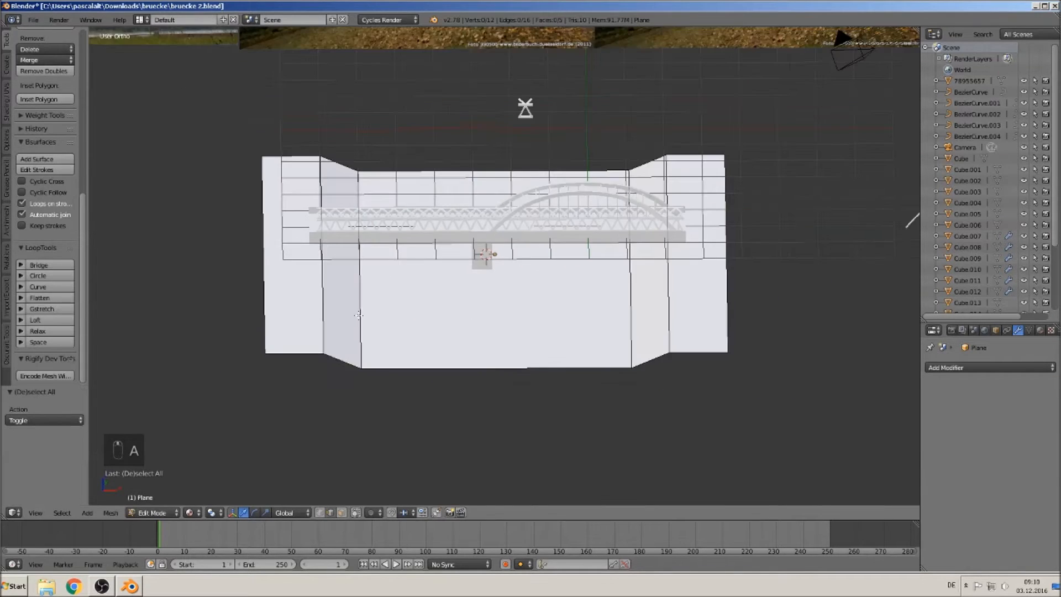
pyautogui.scroll(4, 350, 342)
pyautogui.press('Tab')
pyautogui.press('Tab')
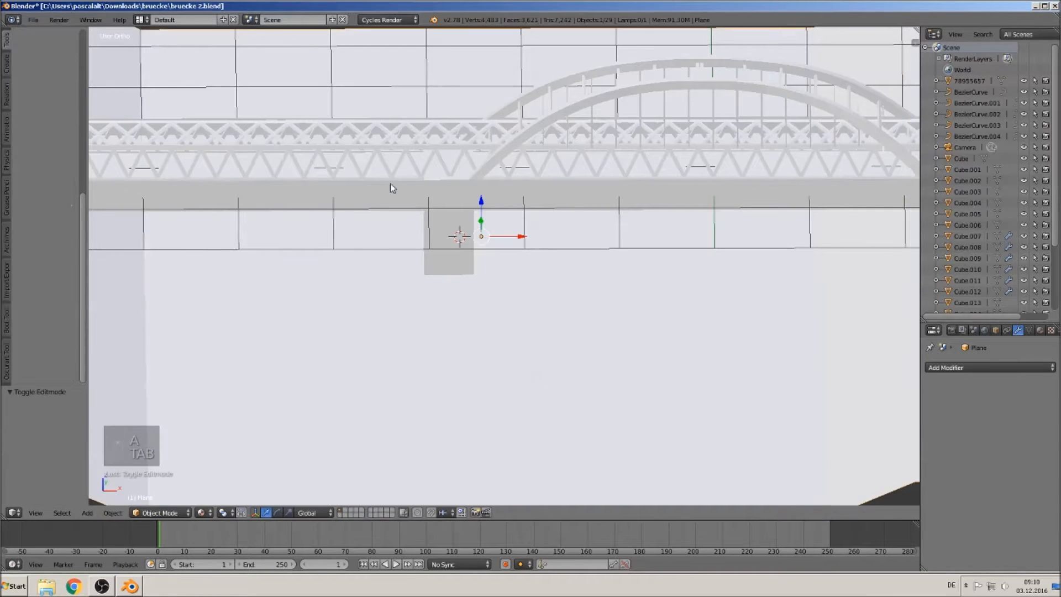
# Save the current blend file
pyautogui.click(35, 20)
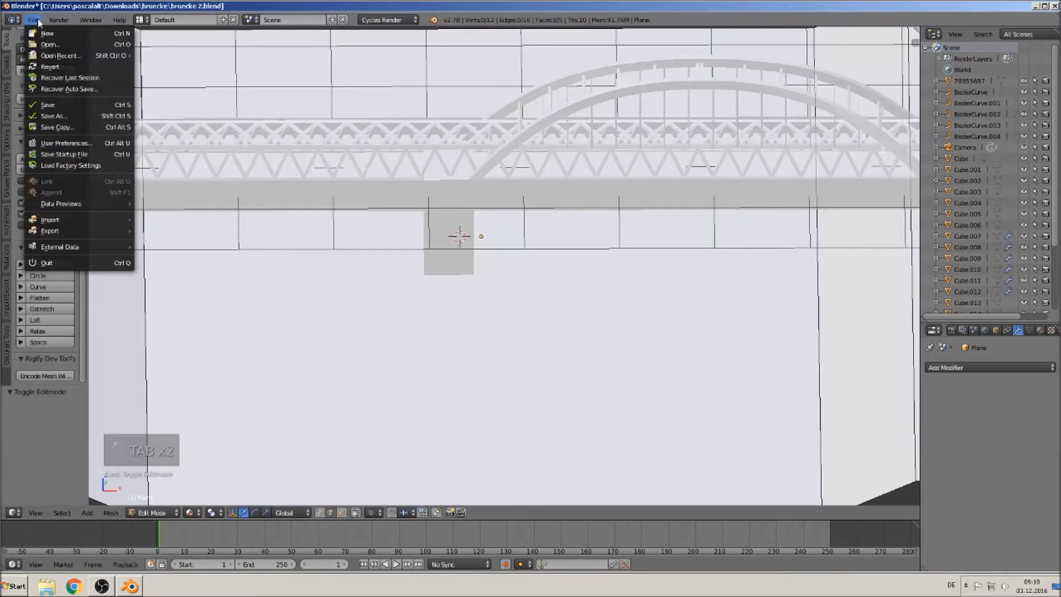
pyautogui.click(49, 105)
pyautogui.scroll(-3, 470, 240)
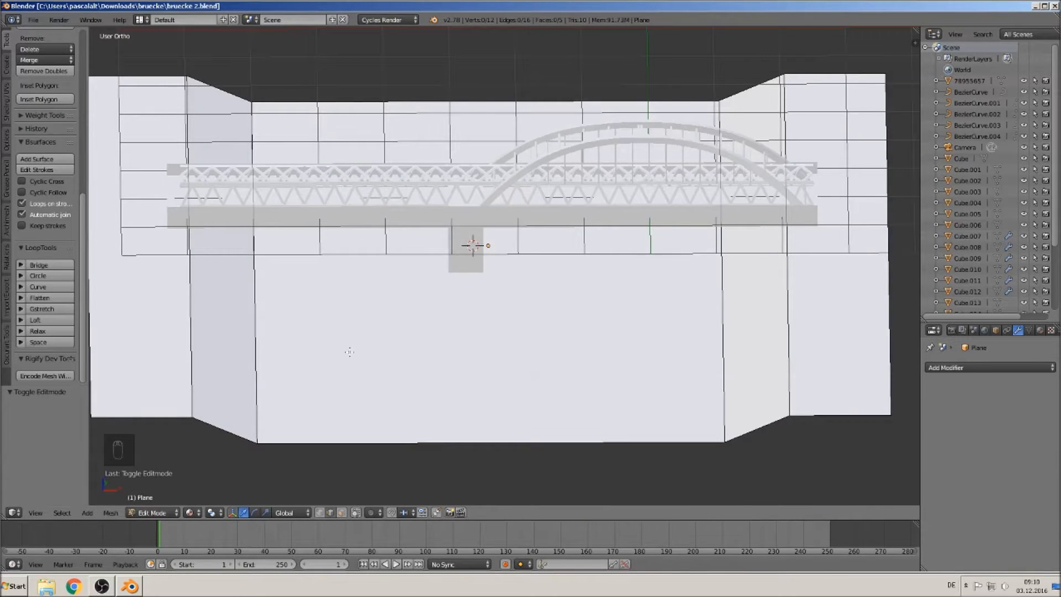
# Return to Object Mode, select the bridge deck and give it a new material named "bridge"
pyautogui.click(1040, 330)
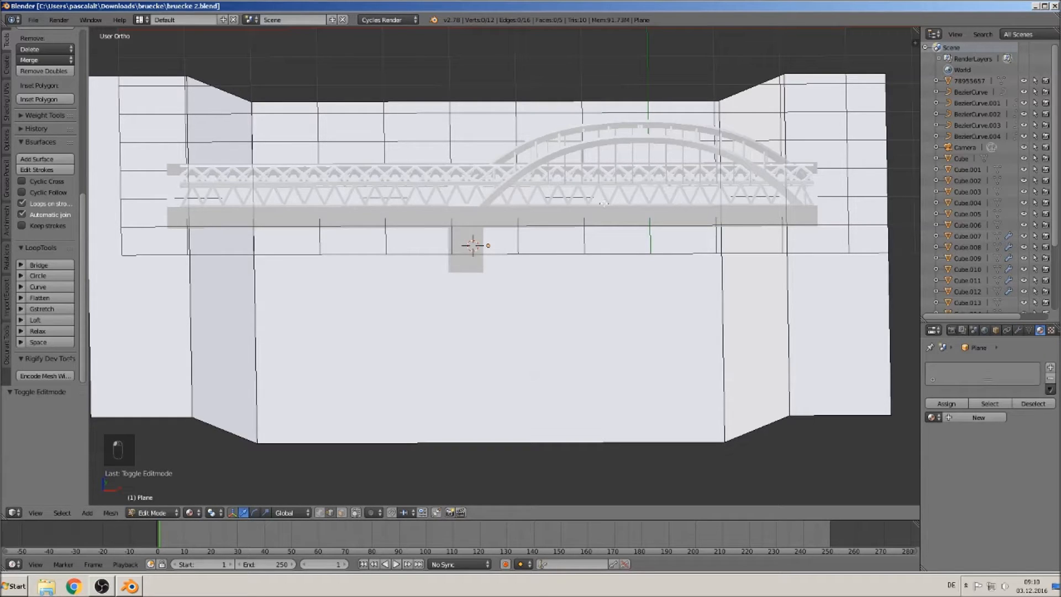
pyautogui.press('Tab')
pyautogui.rightClick(563, 219)
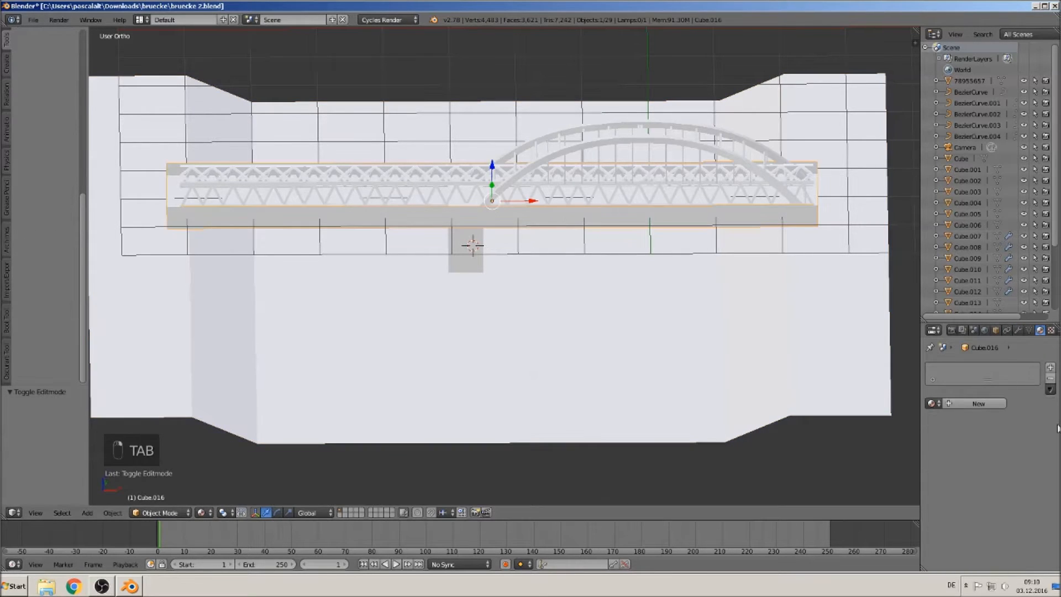
pyautogui.click(962, 403)
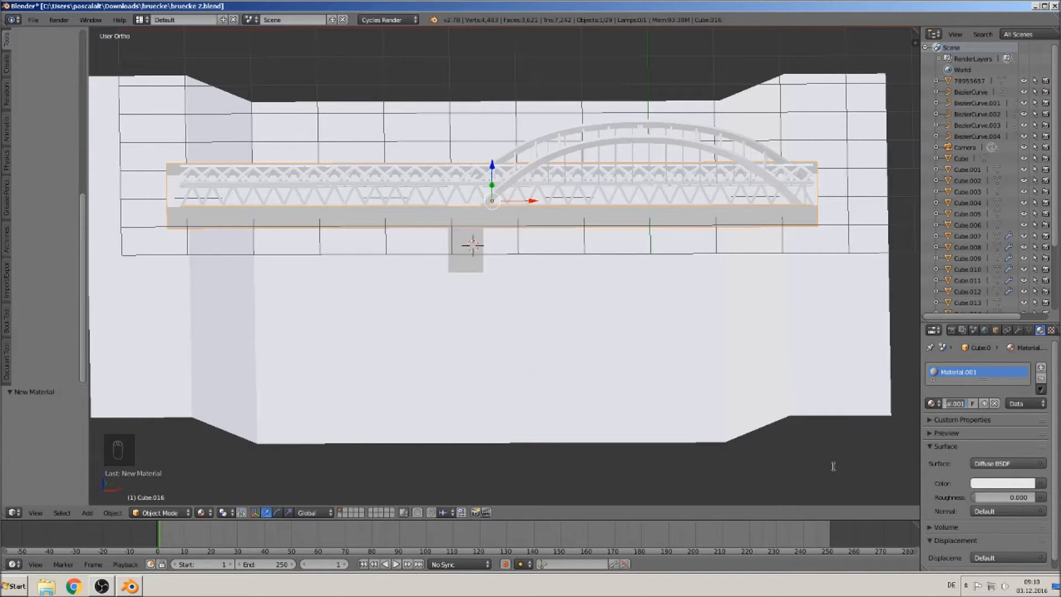
pyautogui.write('br')
pyautogui.press('Return')
pyautogui.click(1010, 484)
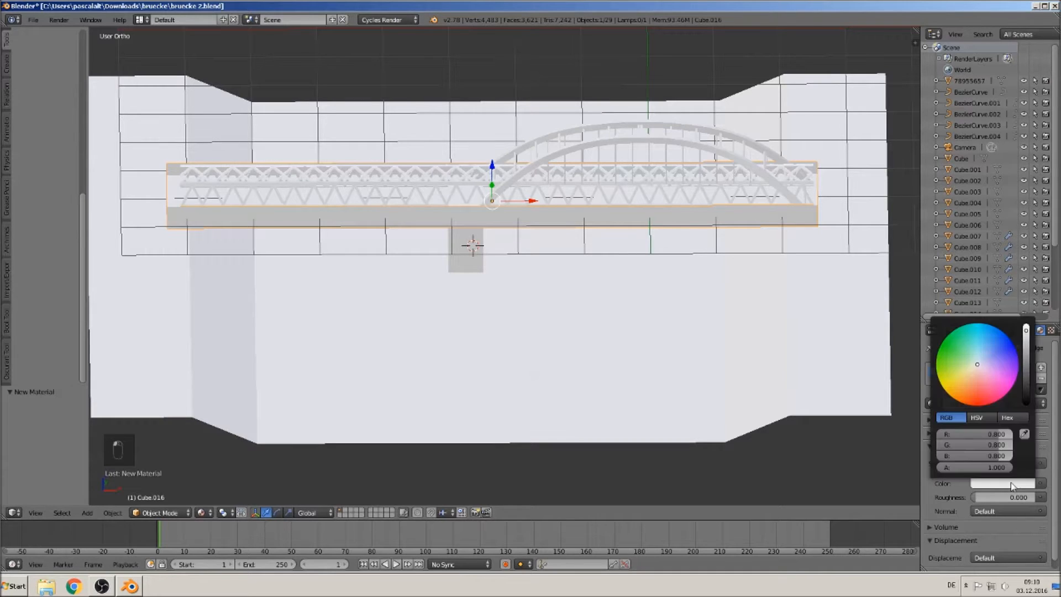
pyautogui.click(1026, 436)
pyautogui.press('Escape')
# Sample the grey of the steel truss in the reference photo as the bridge material's diffuse colour
pyautogui.scroll(-1, 444, 98)
pyautogui.keyDown('shift'); pyautogui.moveTo(463, 116); pyautogui.dragTo(619, 87, button='middle'); pyautogui.keyUp('shift')
pyautogui.scroll(6, 648, 164)
pyautogui.keyDown('shift'); pyautogui.moveTo(658, 168); pyautogui.dragTo(293, 338, button='middle'); pyautogui.keyUp('shift')
pyautogui.scroll(2, 270, 305)
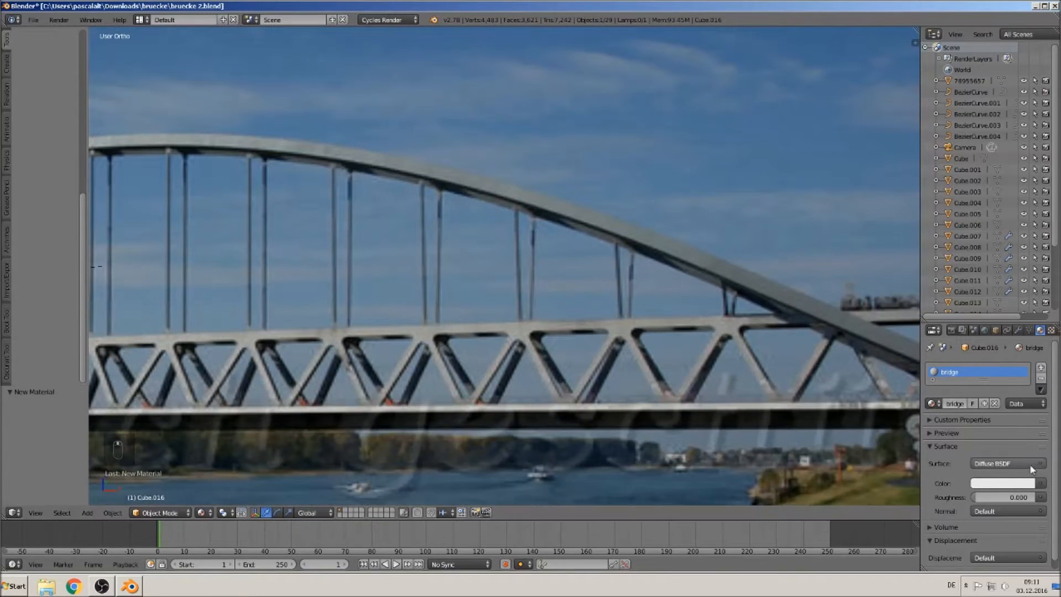
pyautogui.click(1040, 482)
pyautogui.press('Escape')
pyautogui.click(1022, 485)
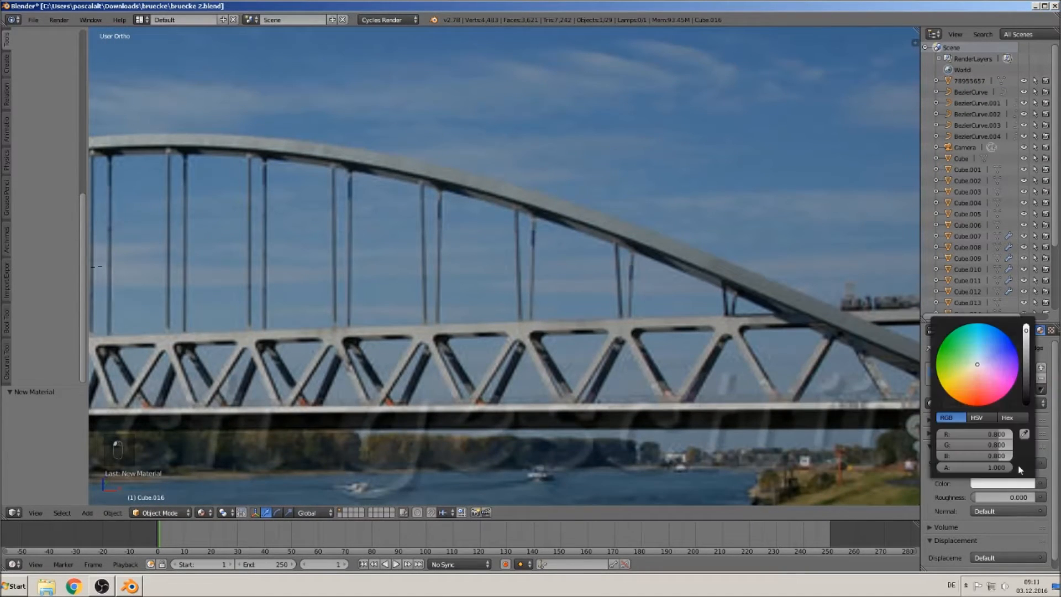
pyautogui.click(1024, 434)
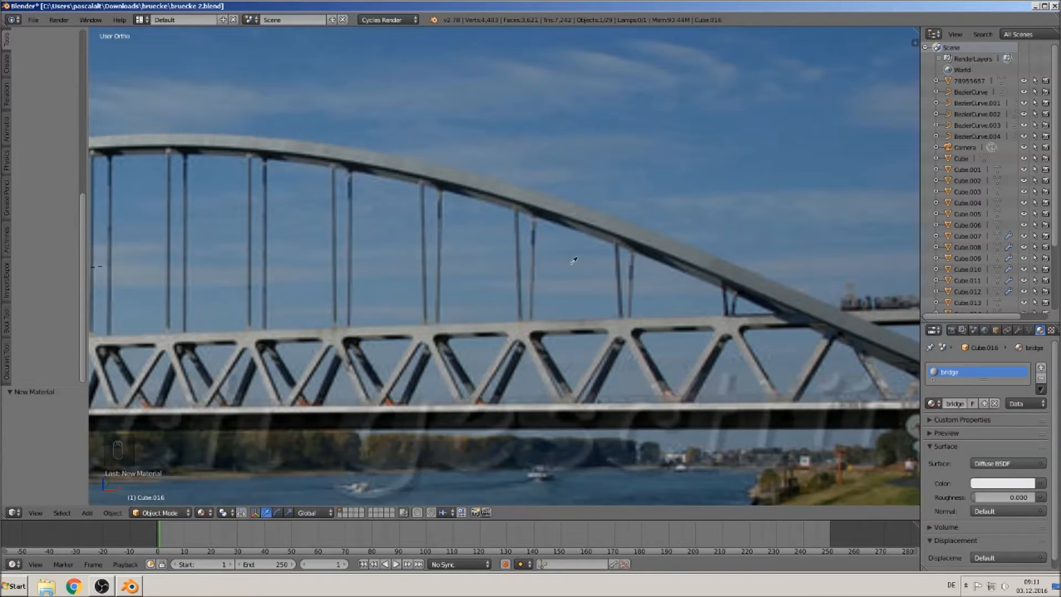
pyautogui.click(523, 327)
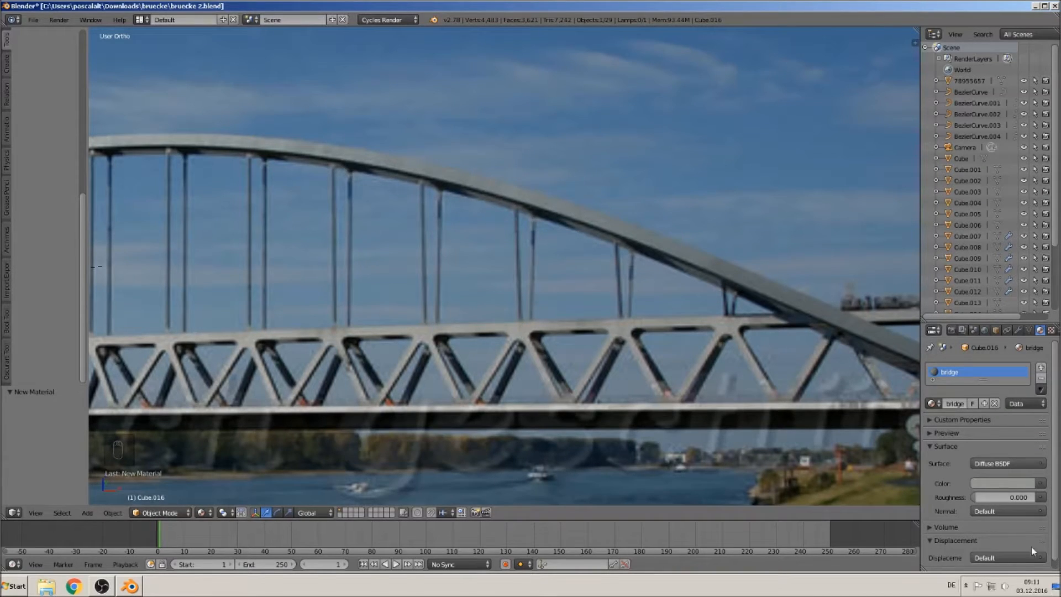
pyautogui.click(1004, 486)
# Try to join the arches, their cross struts and the truss railings into one object, undo it and inspect the truss's modifiers
pyautogui.scroll(-6, 638, 467)
pyautogui.keyDown('shift'); pyautogui.moveTo(572, 429); pyautogui.dragTo(654, 348, button='middle'); pyautogui.keyUp('shift')
pyautogui.moveTo(654, 403); pyautogui.dragTo(567, 318, button='middle')
pyautogui.rightClick(617, 231)
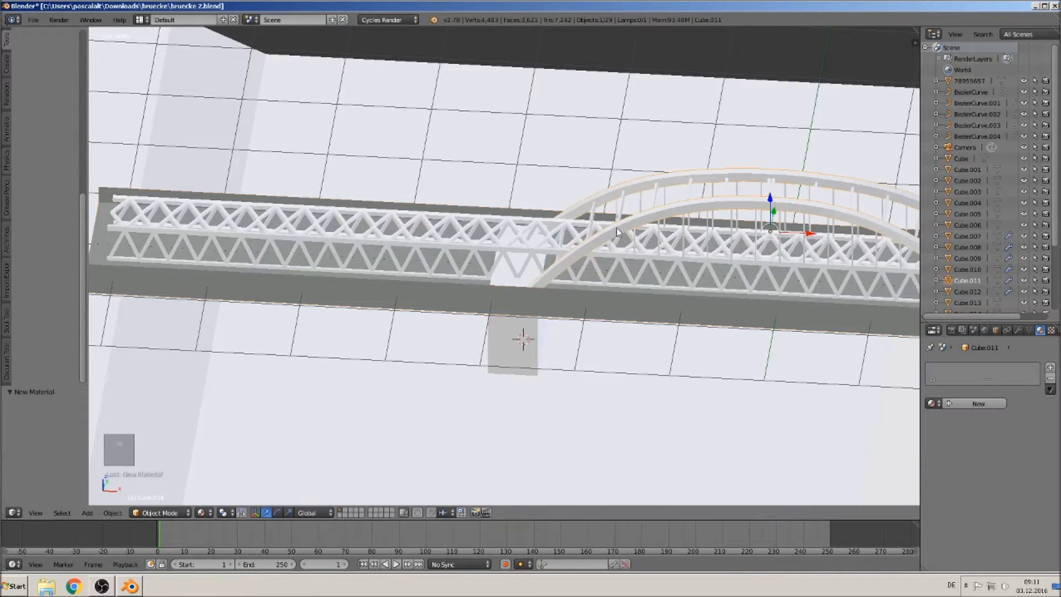
pyautogui.keyDown('shift'); pyautogui.rightClick(625, 206); pyautogui.keyUp('shift')
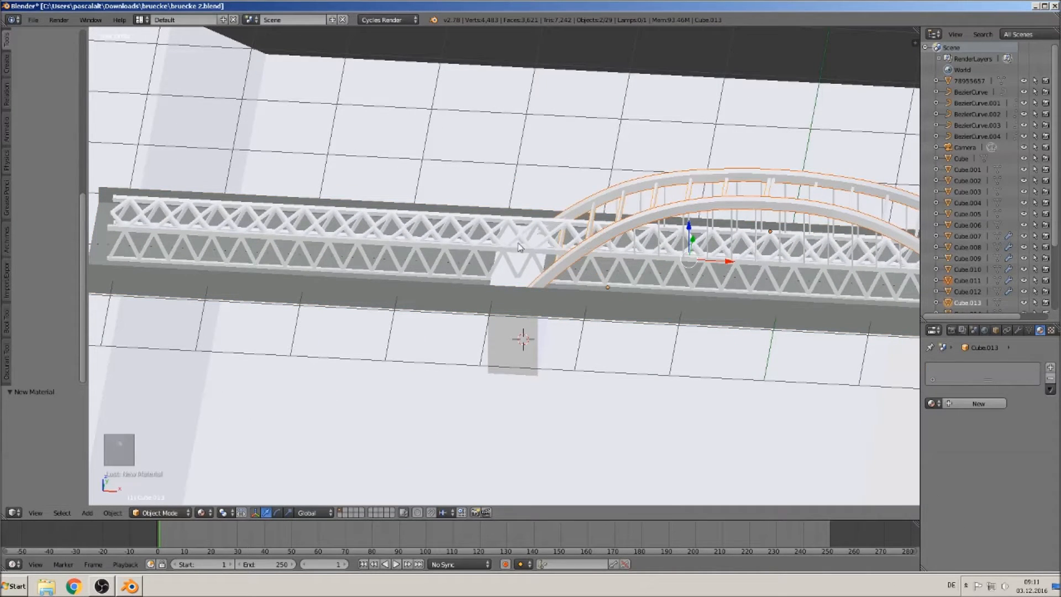
pyautogui.keyDown('shift'); pyautogui.rightClick(510, 259); pyautogui.keyUp('shift')
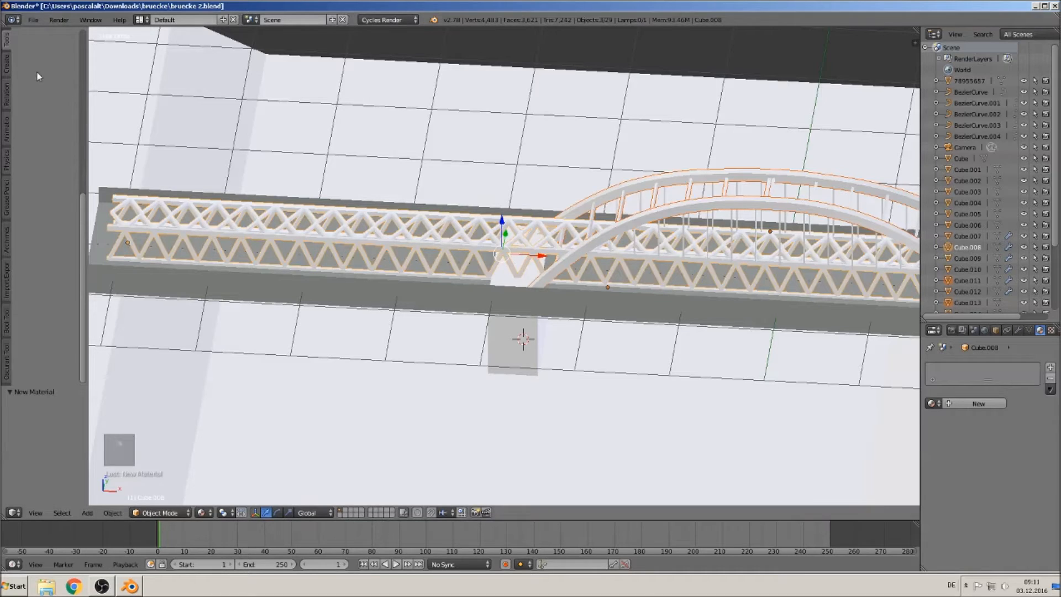
pyautogui.scroll(10, 60, 182)
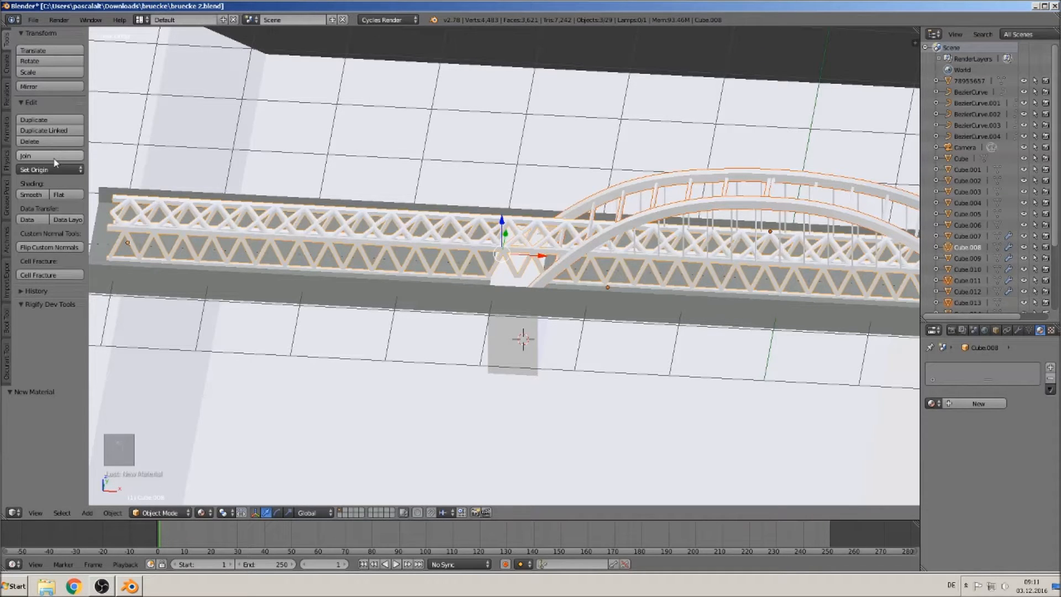
pyautogui.click(54, 158)
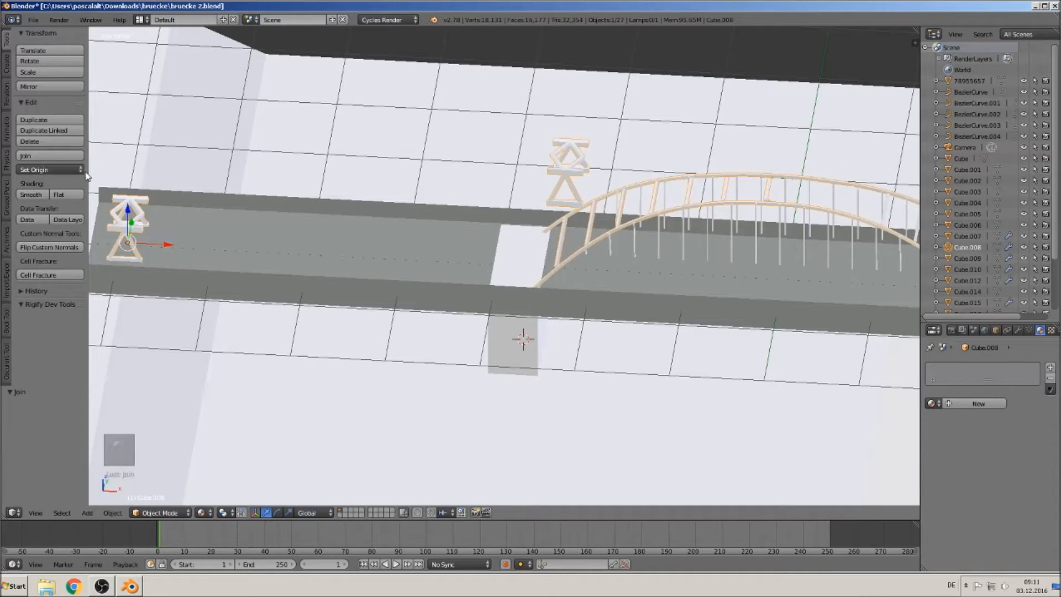
pyautogui.hotkey('ctrl', 'z')
pyautogui.rightClick(124, 228)
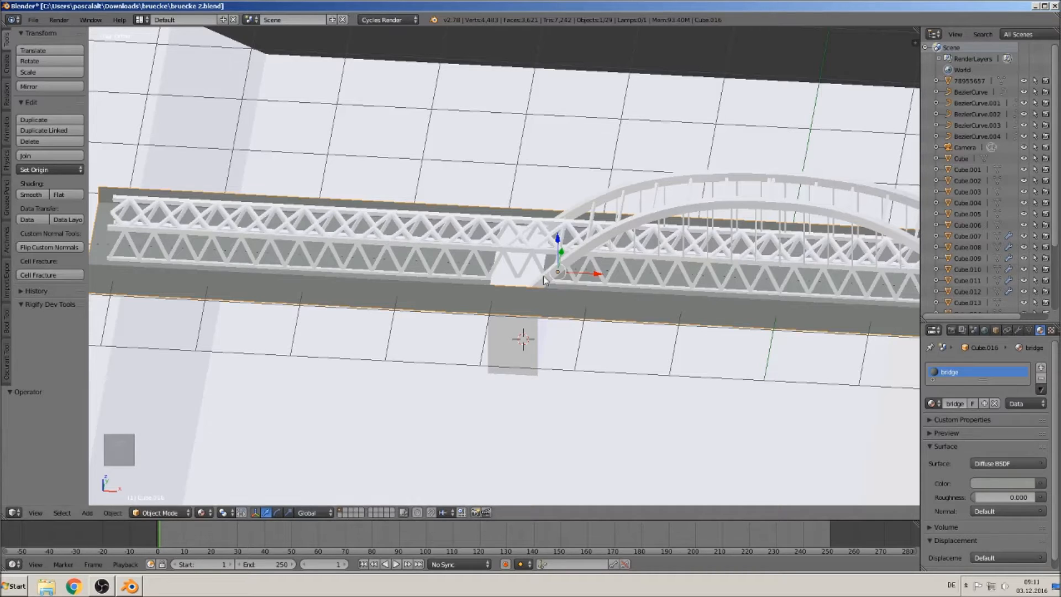
pyautogui.rightClick(122, 233)
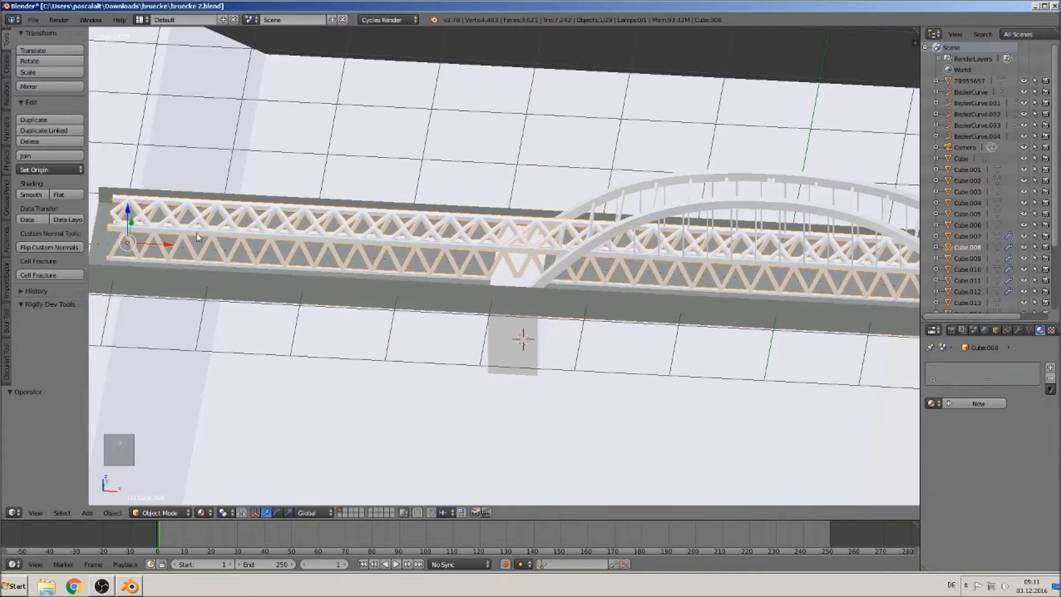
pyautogui.click(1018, 330)
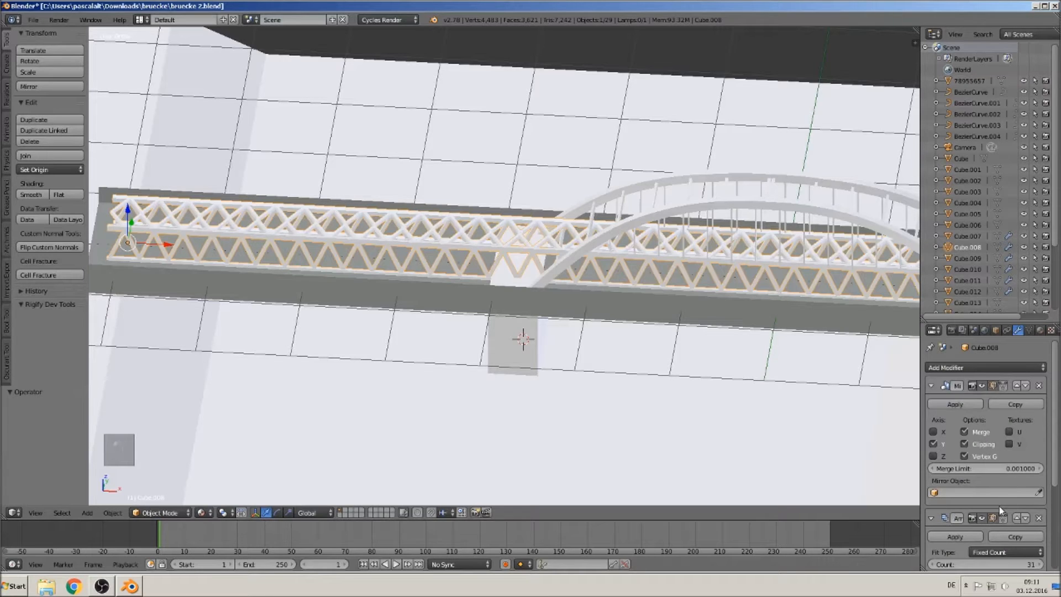
# Lower the pier under the deck 0.049 along Z and assign it the existing bridge material
pyautogui.moveTo(565, 330); pyautogui.dragTo(606, 346, button='middle')
pyautogui.scroll(3, 565, 326)
pyautogui.rightClick(554, 313)
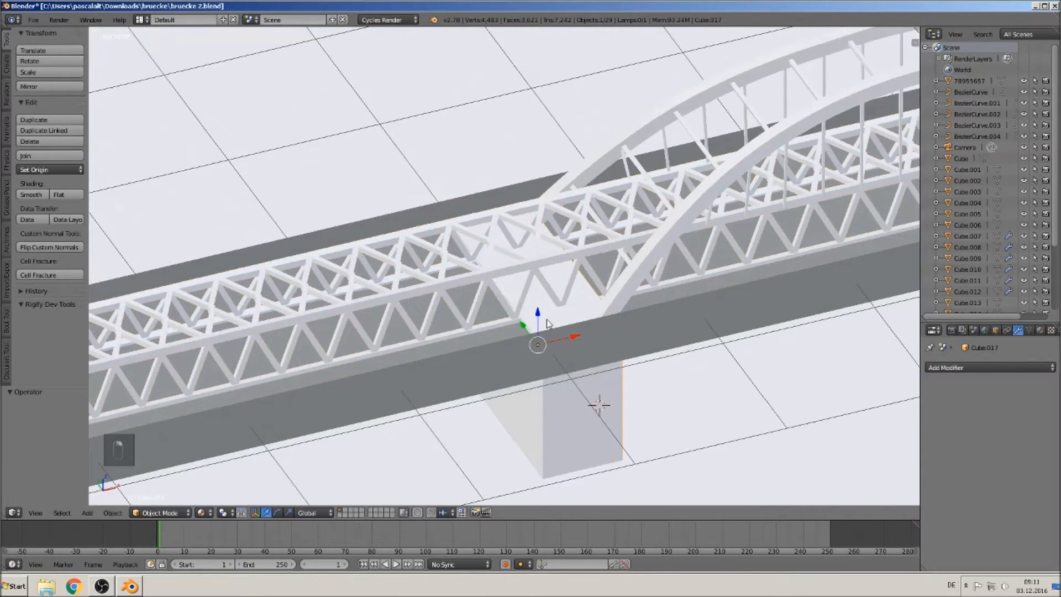
pyautogui.moveTo(537, 319); pyautogui.dragTo(538, 327)
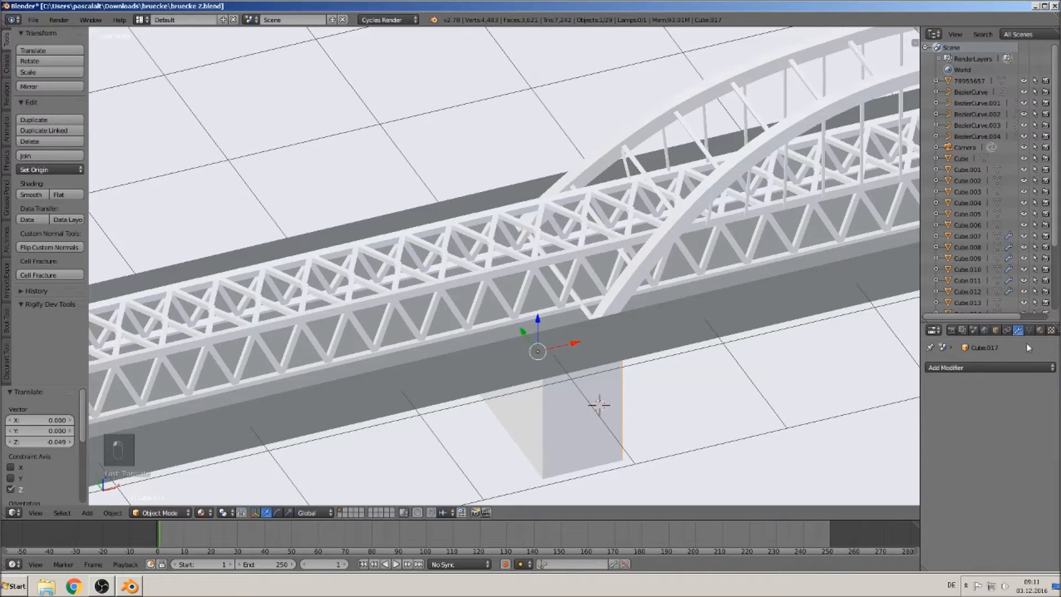
pyautogui.click(1039, 331)
pyautogui.click(932, 403)
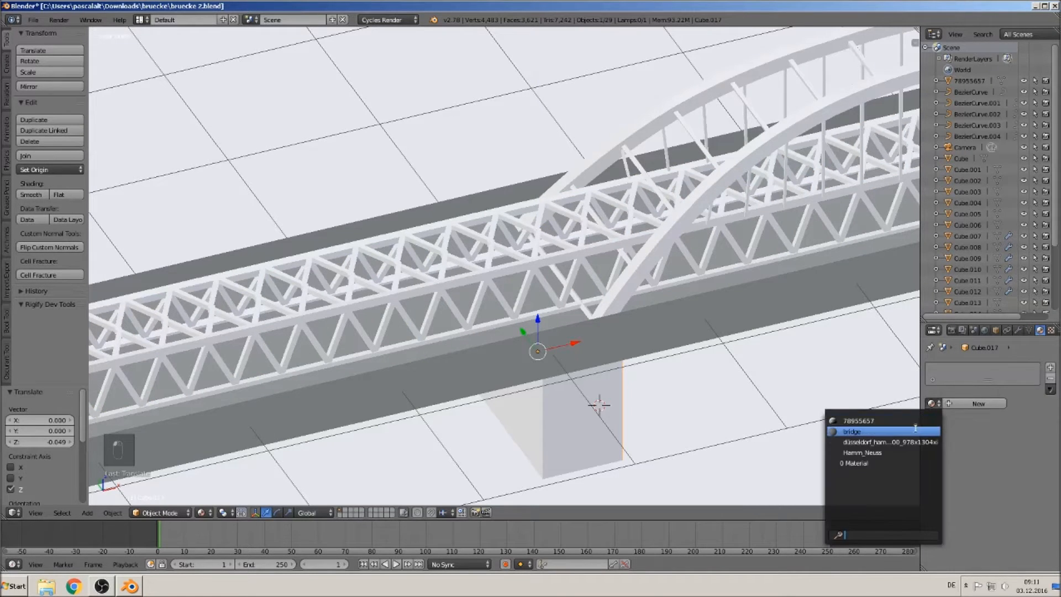
# Assign the bridge material to the truss railings and to the arches
pyautogui.rightClick(474, 279)
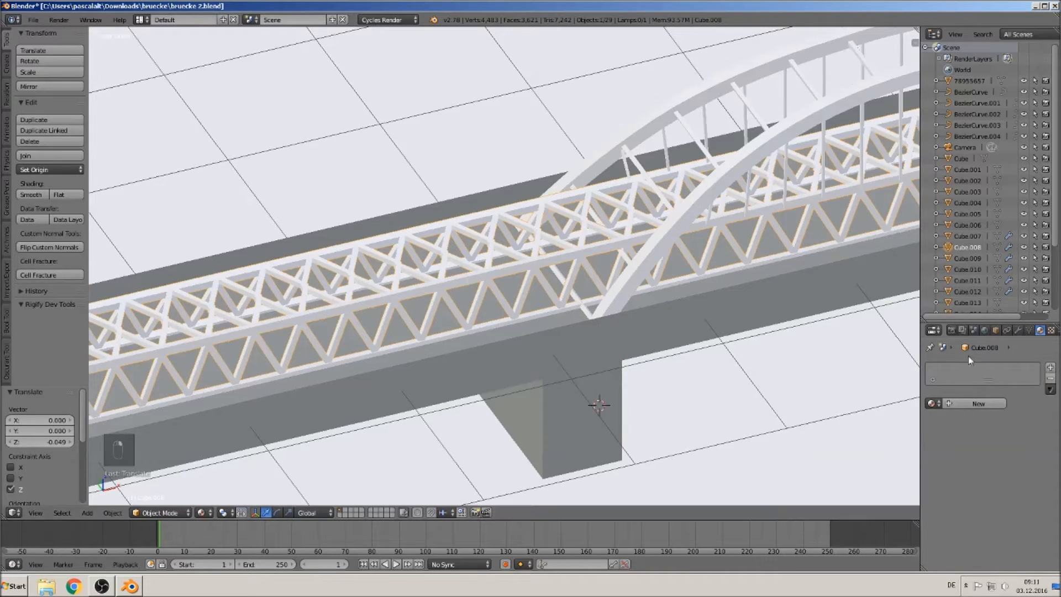
pyautogui.click(933, 403)
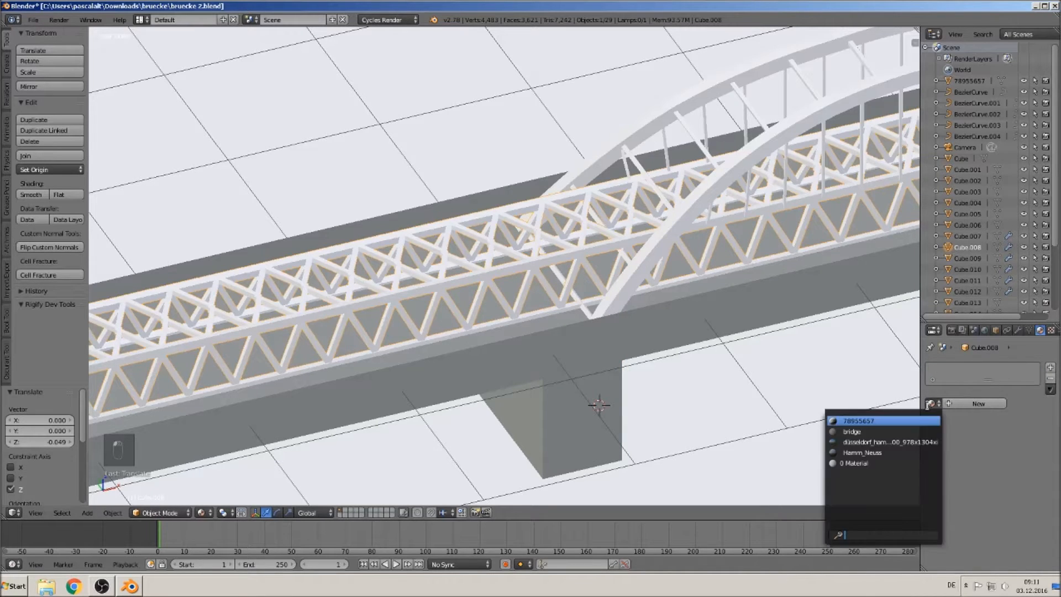
pyautogui.click(906, 430)
pyautogui.rightClick(640, 254)
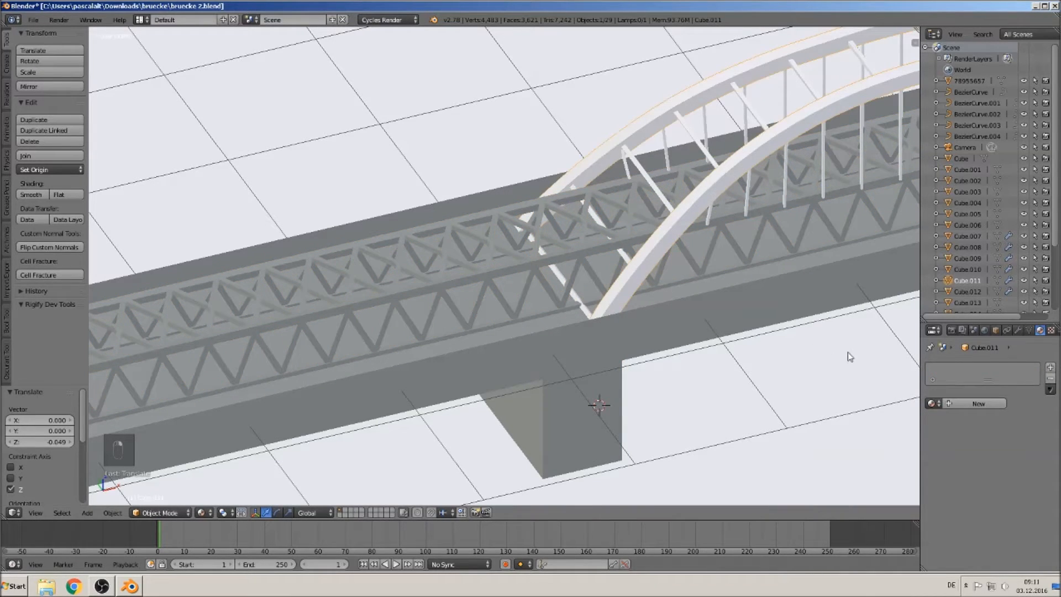
pyautogui.click(933, 403)
pyautogui.click(874, 427)
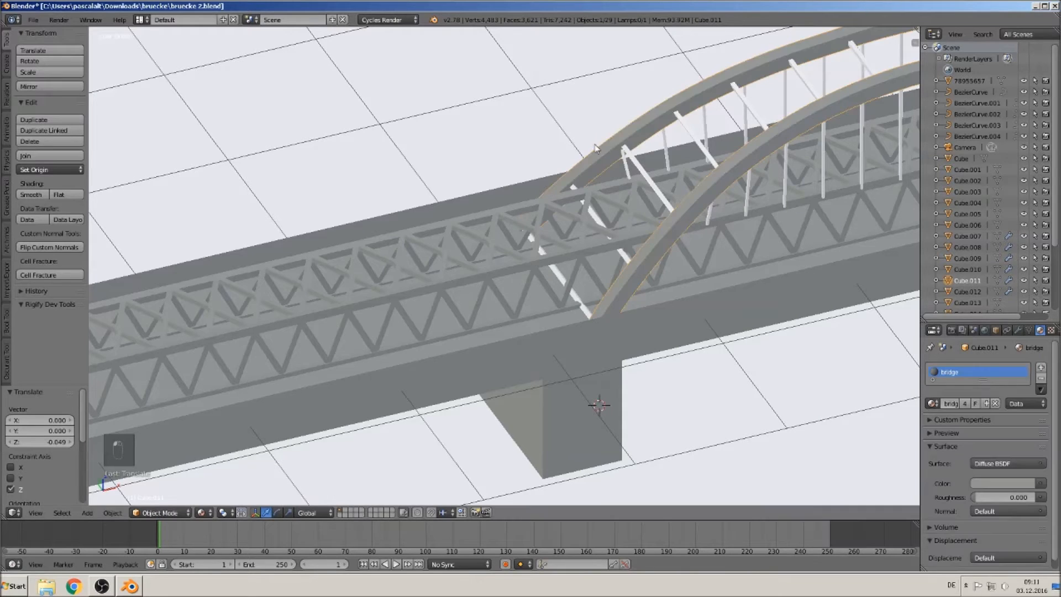
# Assign the bridge material to the near cross struts between the arches and to the vertical hangers, and deselect everything
pyautogui.rightClick(631, 161)
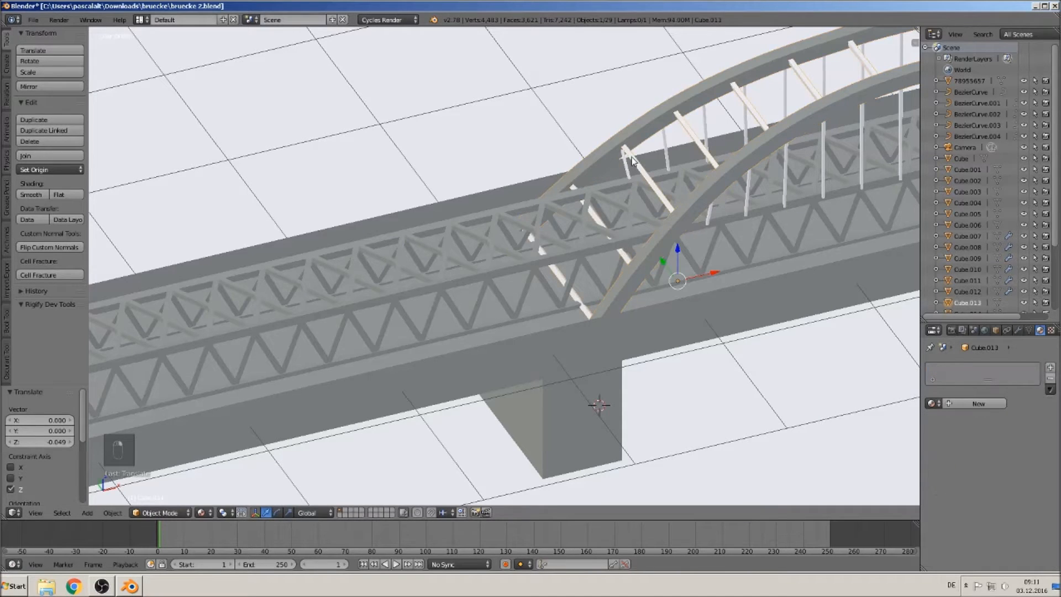
pyautogui.click(933, 404)
pyautogui.click(892, 431)
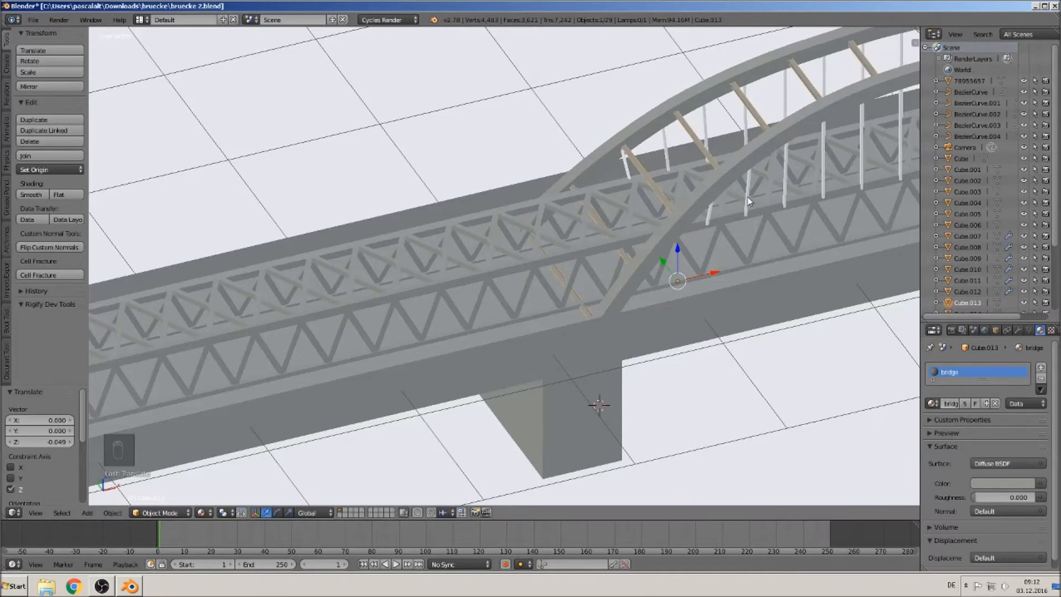
pyautogui.rightClick(752, 201)
pyautogui.click(933, 403)
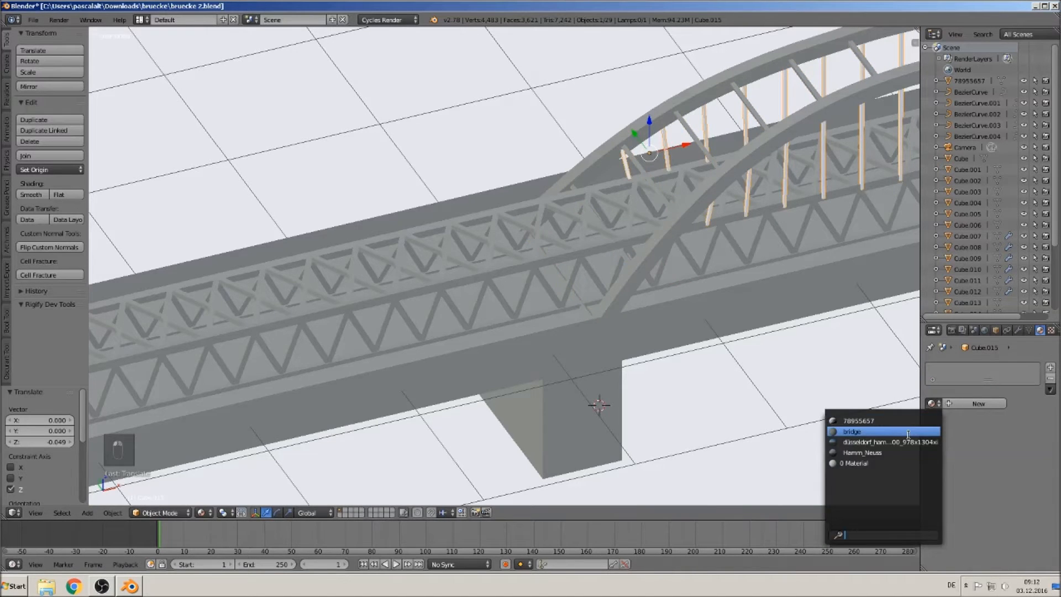
pyautogui.click(831, 430)
pyautogui.scroll(-10, 832, 429)
pyautogui.press('a')
# Assign the bridge material to the remaining white cross struts on the arch's far half and deselect everything
pyautogui.moveTo(722, 372)
pyautogui.mouseDown(button='middle')
pyautogui.moveTo(701, 374)
pyautogui.moveTo(707, 364)
pyautogui.mouseUp(button='middle')
pyautogui.scroll(4, 707, 364)
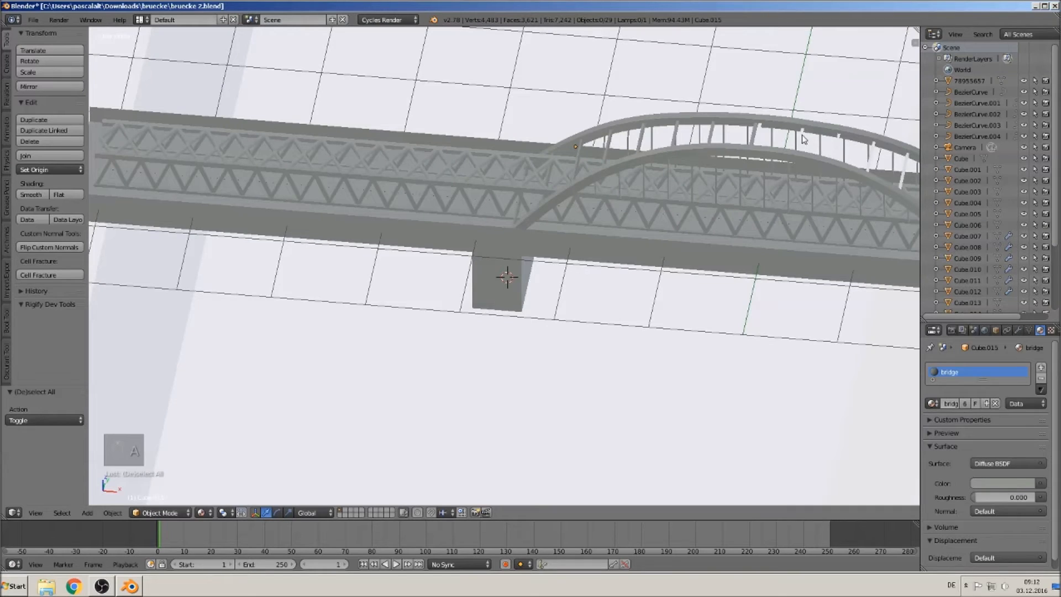
pyautogui.rightClick(802, 140)
pyautogui.click(931, 404)
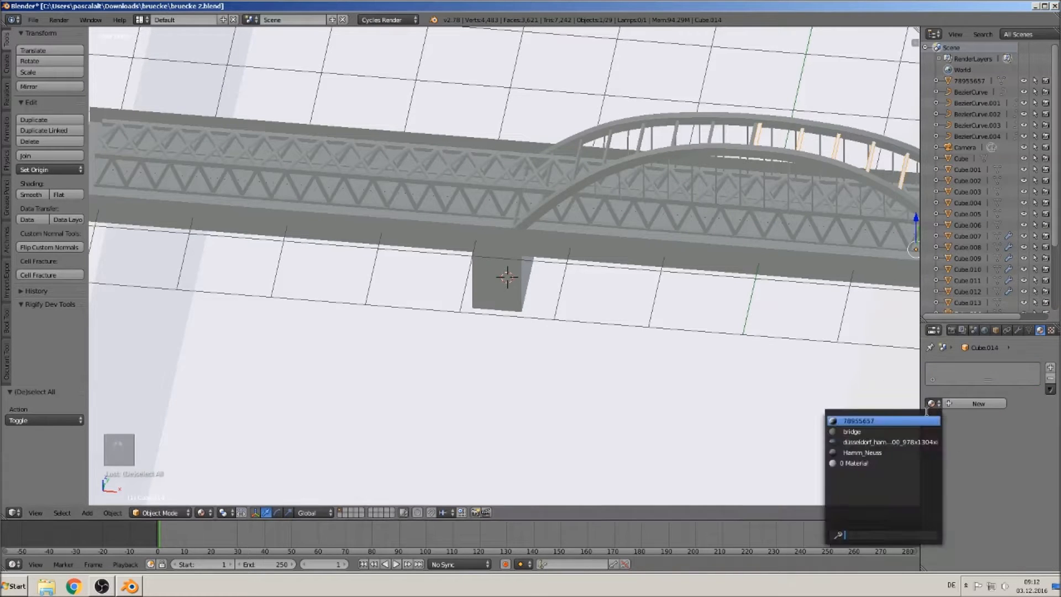
pyautogui.click(902, 431)
pyautogui.scroll(-4, 718, 368)
pyautogui.press('a')
pyautogui.scroll(-2, 652, 332)
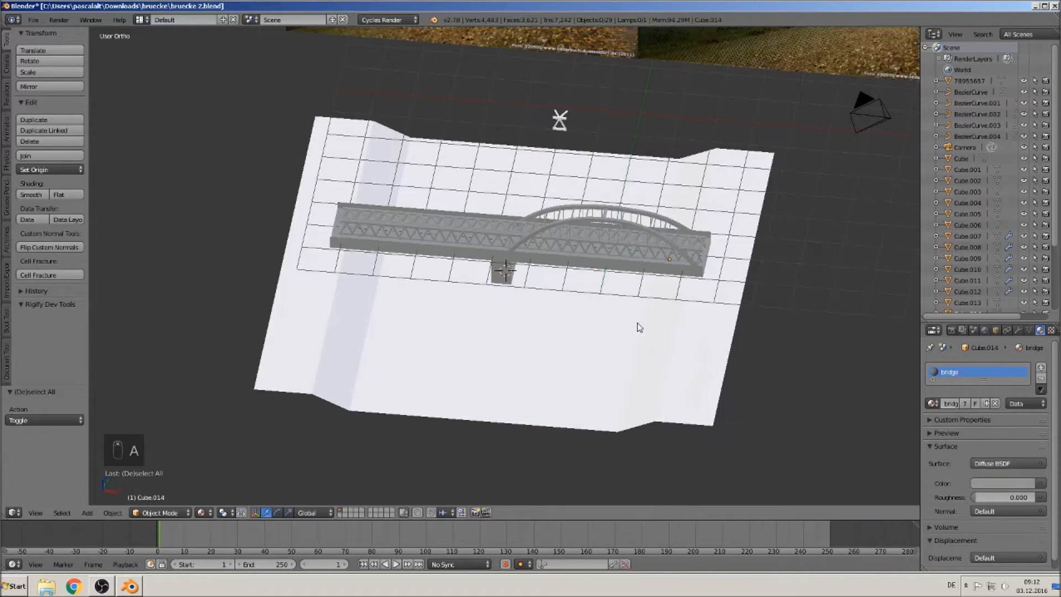
# Select the ground plane and give it a new material named "water"
pyautogui.rightClick(584, 329)
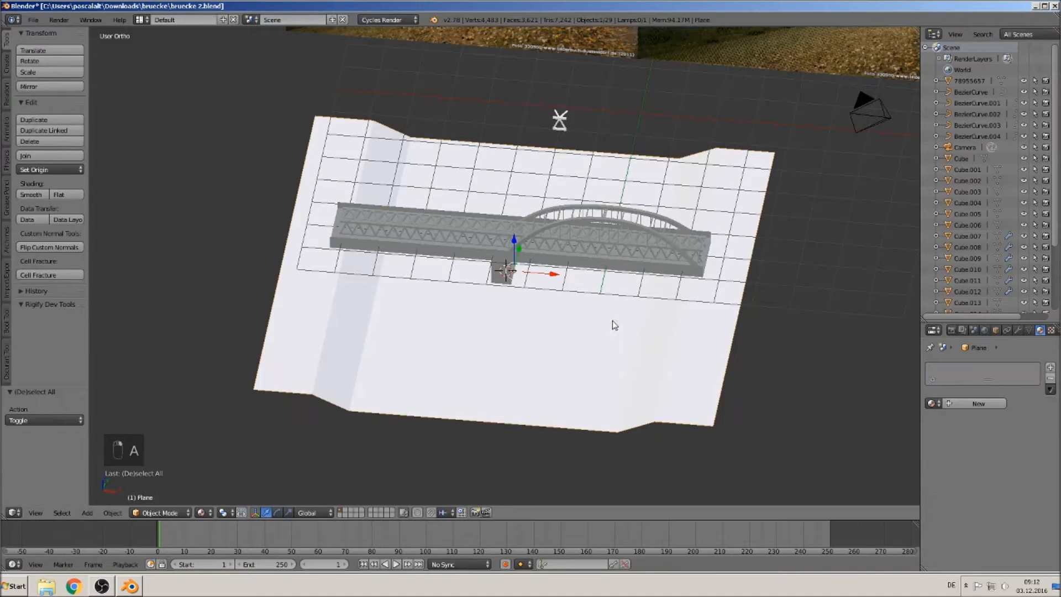
pyautogui.click(1051, 367)
pyautogui.click(975, 404)
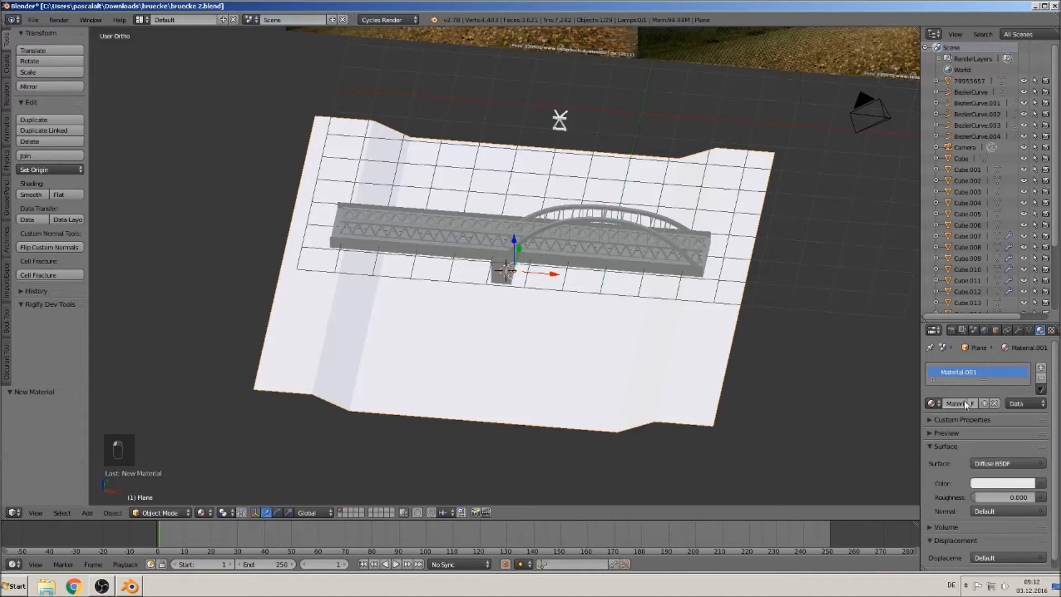
pyautogui.write('w')
pyautogui.press('Return')
# Add a second material slot to the ground plane with a new material named "grass"
pyautogui.click(1041, 367)
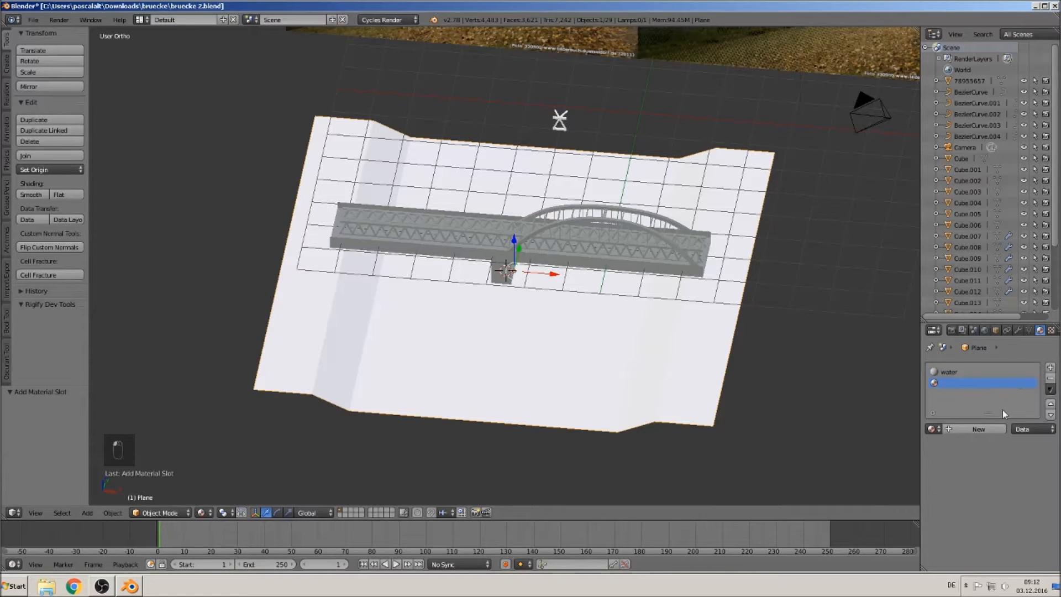
pyautogui.click(968, 429)
pyautogui.write('grass')
pyautogui.press('Return')
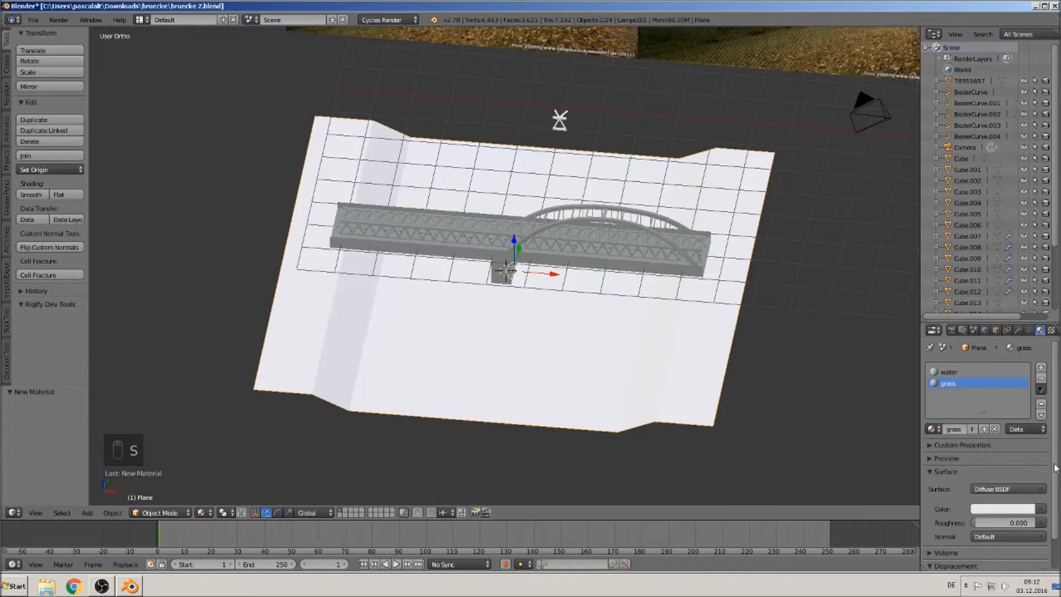
# Set the water material's color to an Image Texture and start choosing its image file
pyautogui.click(1041, 509)
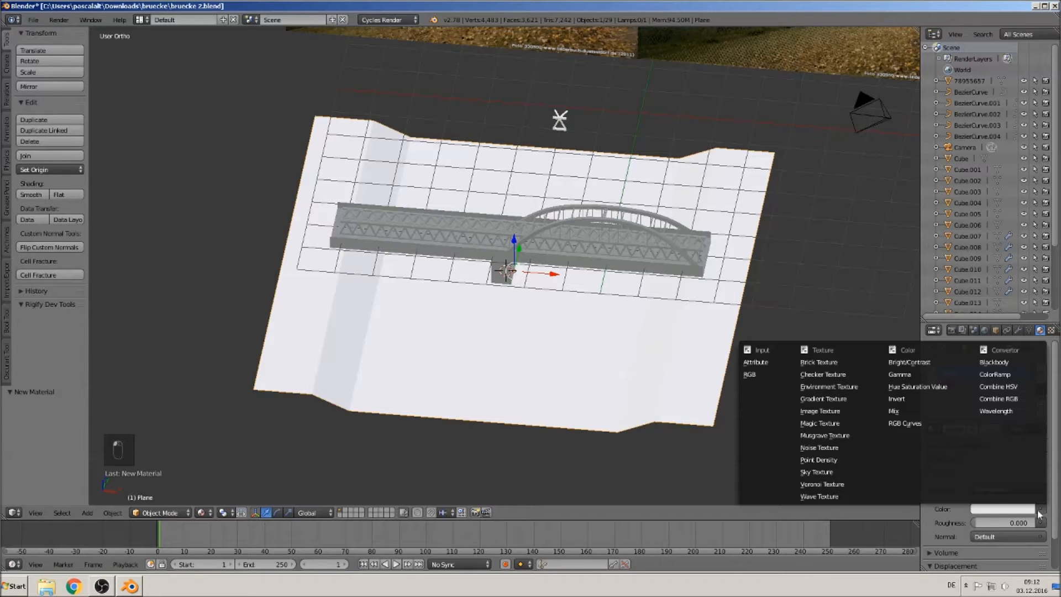
pyautogui.click(840, 411)
pyautogui.click(1000, 522)
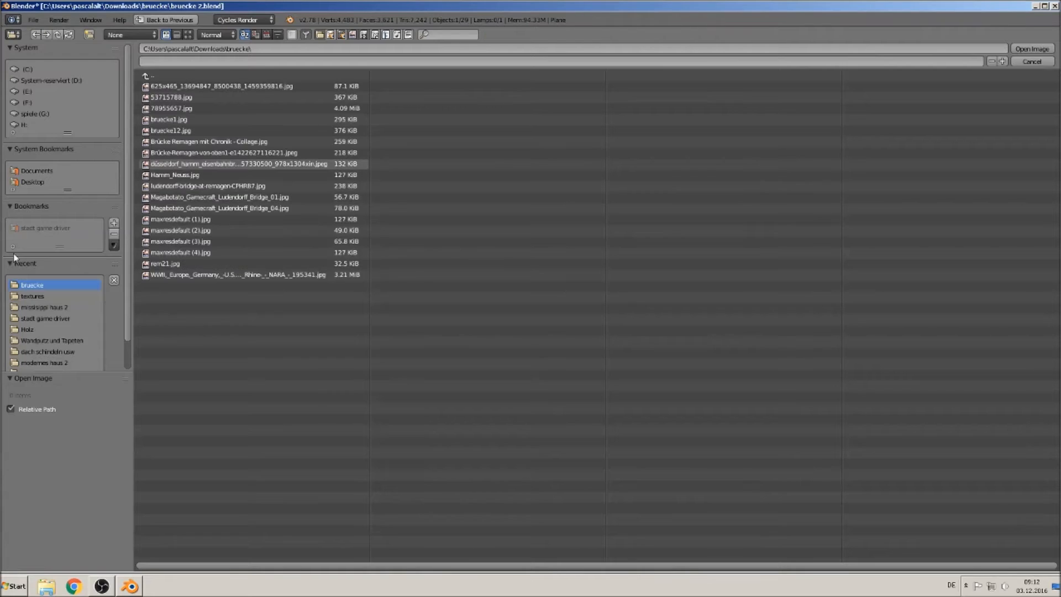
# Load WaterPlain0015_7_S.jpg from the wasser folder in E:\blender\Komerzielle Texturen as the water texture, picking it from thumbnails
pyautogui.click(41, 297)
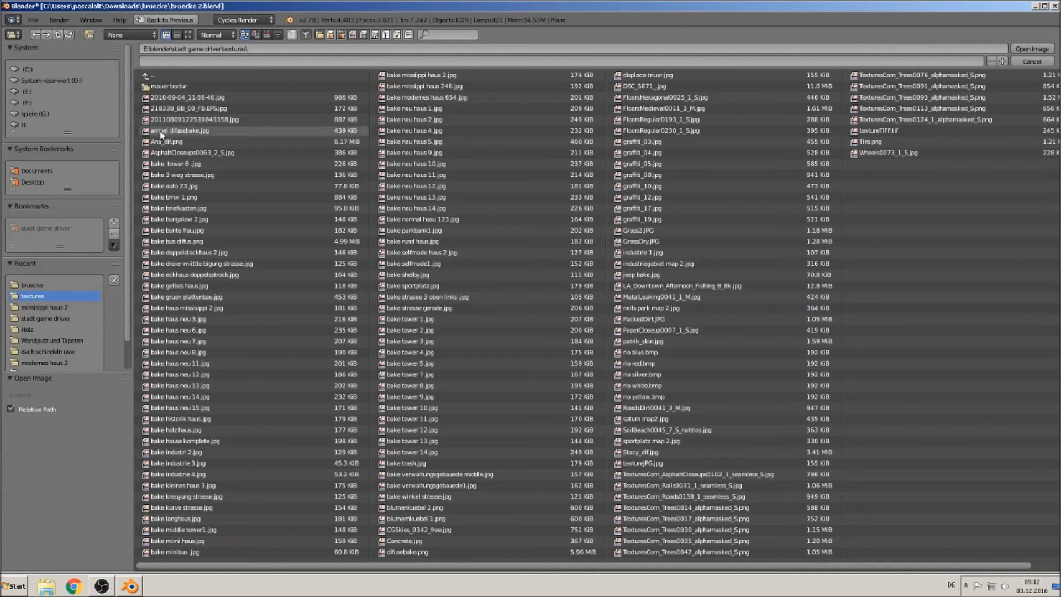
pyautogui.click(25, 91)
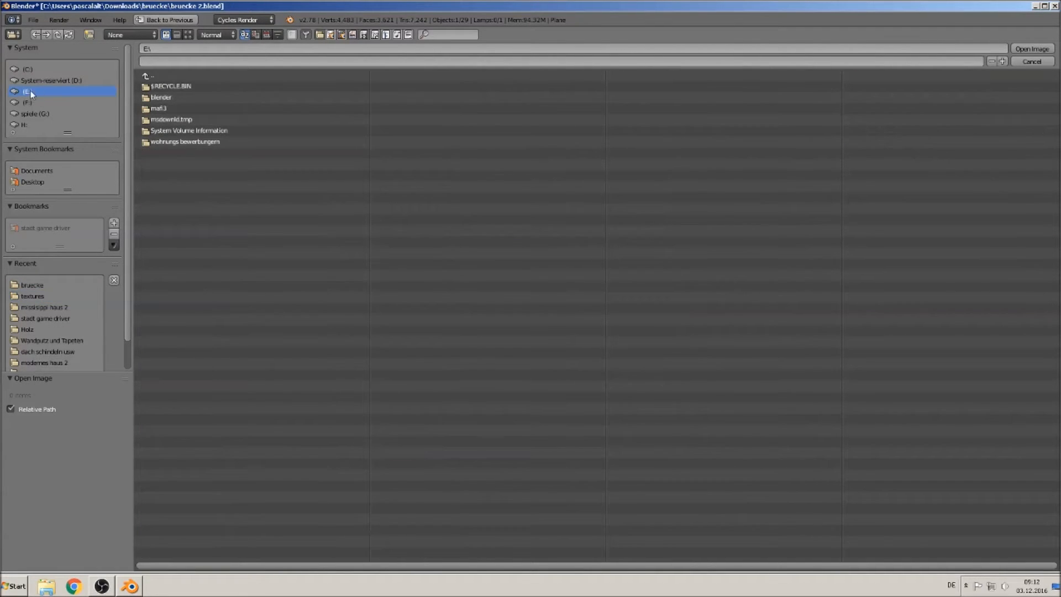
pyautogui.click(174, 98)
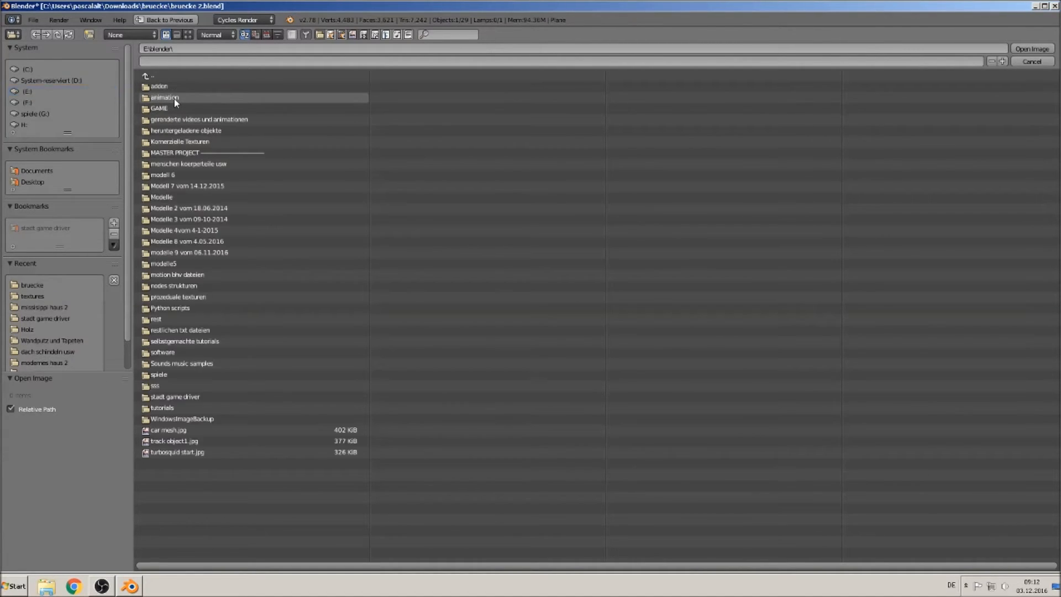
pyautogui.click(193, 143)
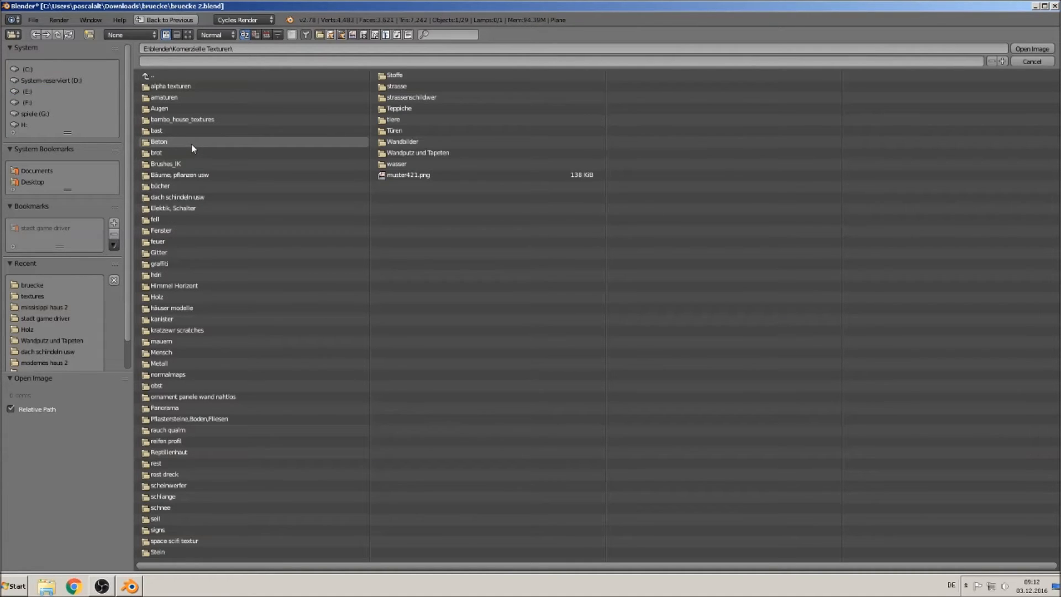
pyautogui.click(398, 164)
pyautogui.click(188, 34)
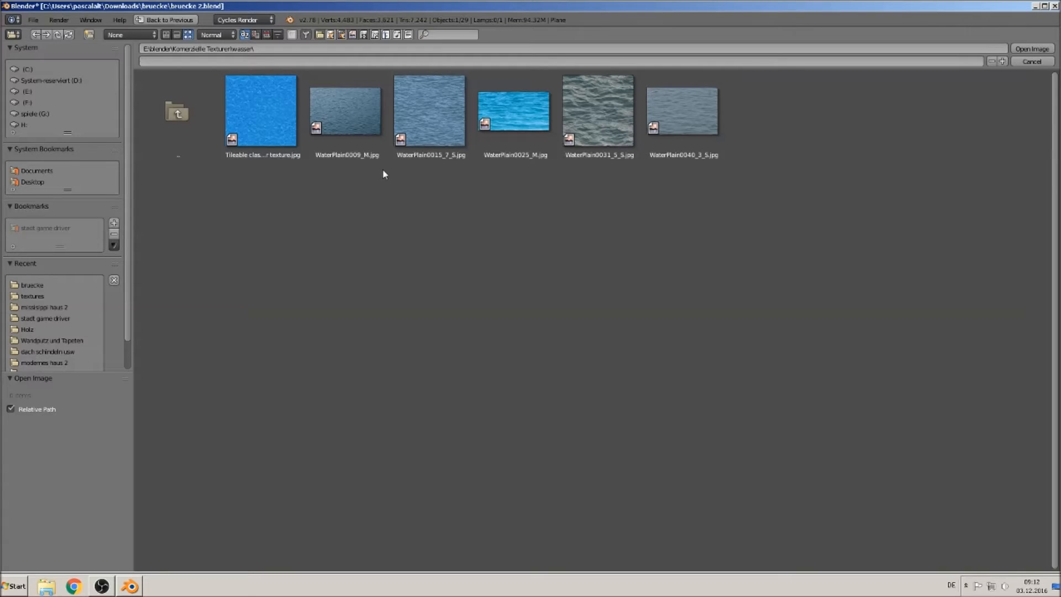
pyautogui.doubleClick(440, 107)
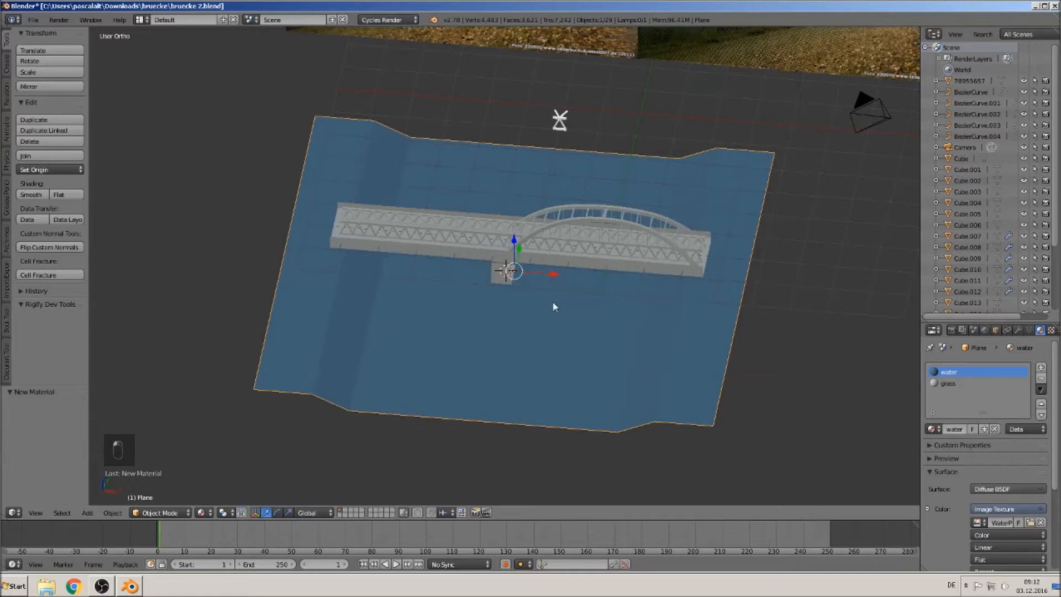
# Set the grass material's color to an Image Texture and start choosing its image file
pyautogui.scroll(1, 555, 307)
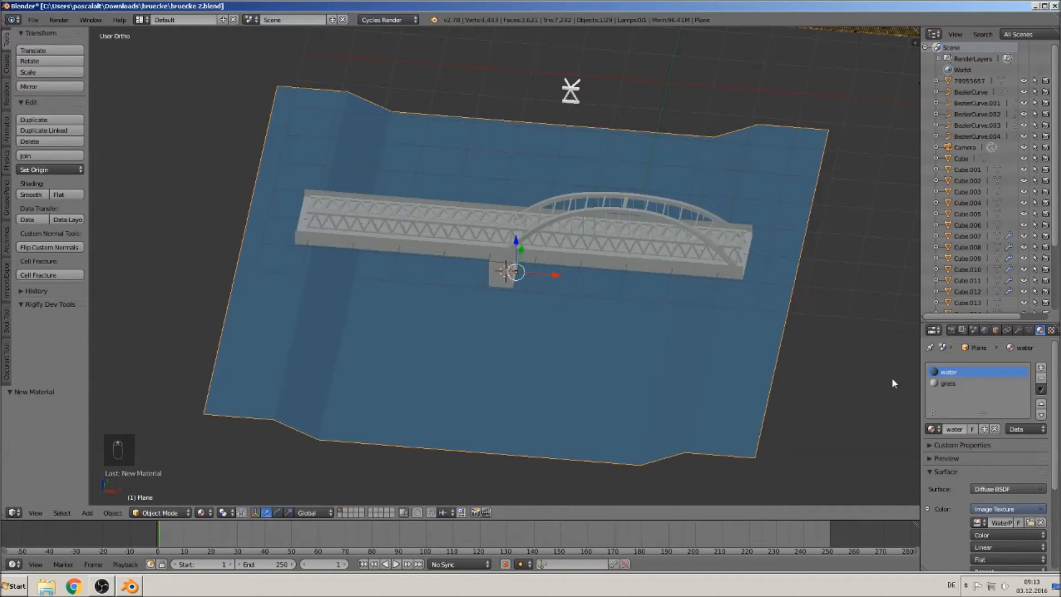
pyautogui.click(942, 383)
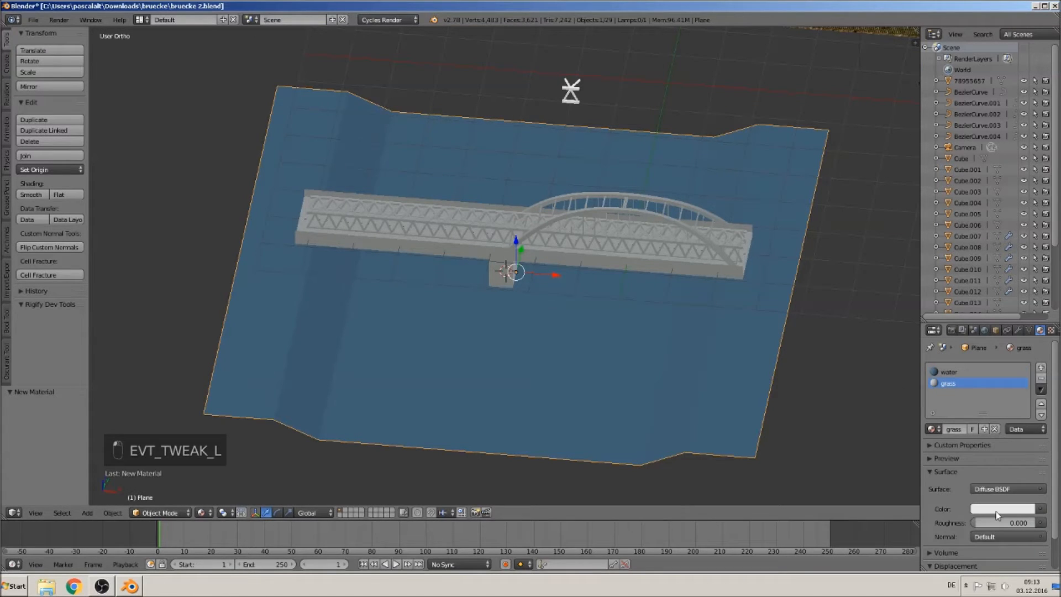
pyautogui.click(1041, 509)
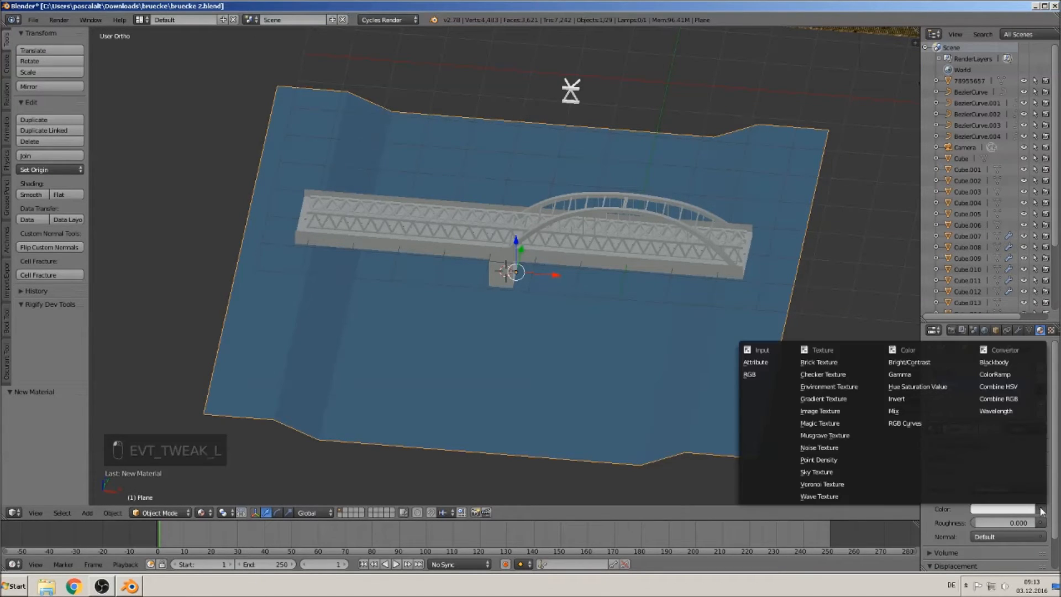
pyautogui.click(834, 411)
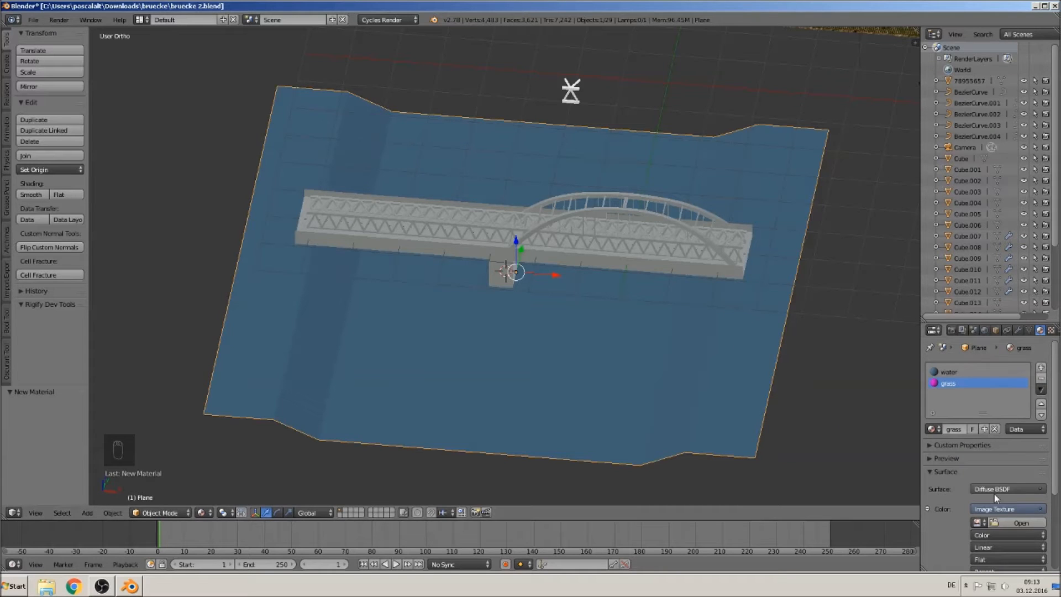
pyautogui.click(1018, 523)
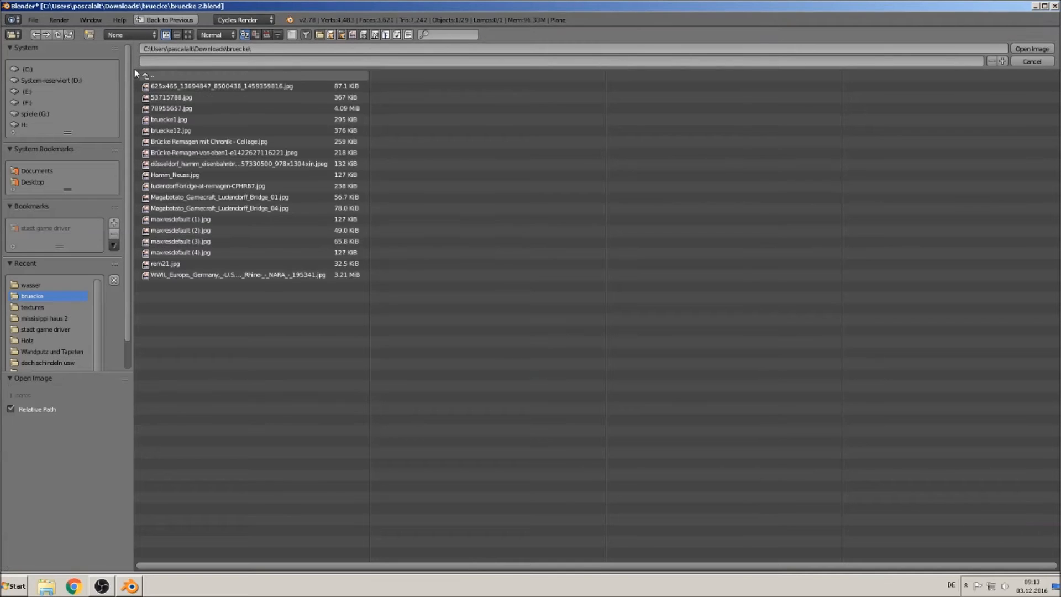
# Show the files as thumbnails and browse to the "Bäume, pflanzen usw" folder inside Komerzielle Texturen
pyautogui.click(147, 76)
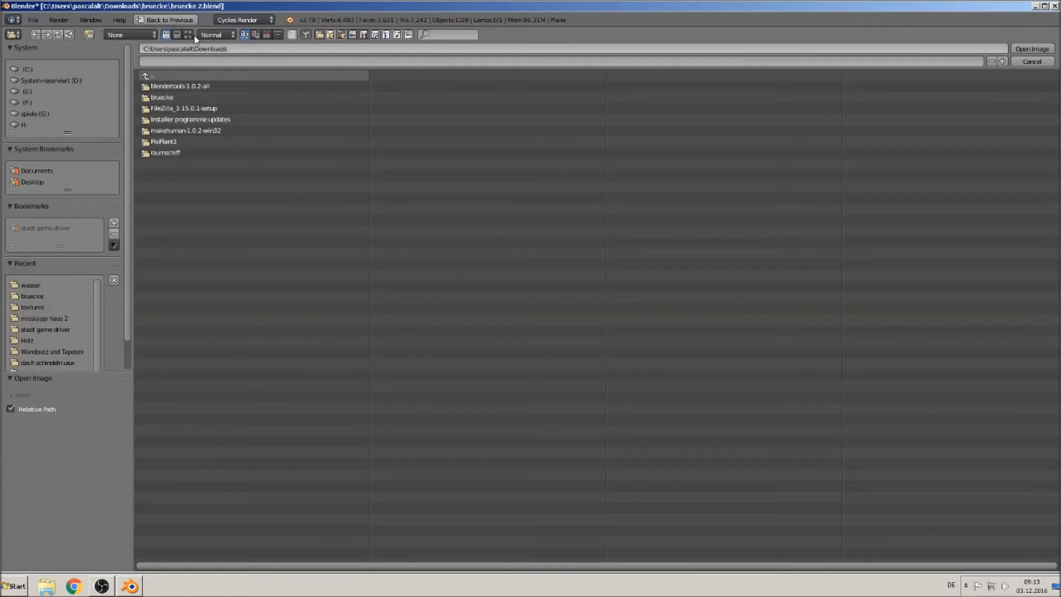
pyautogui.click(189, 34)
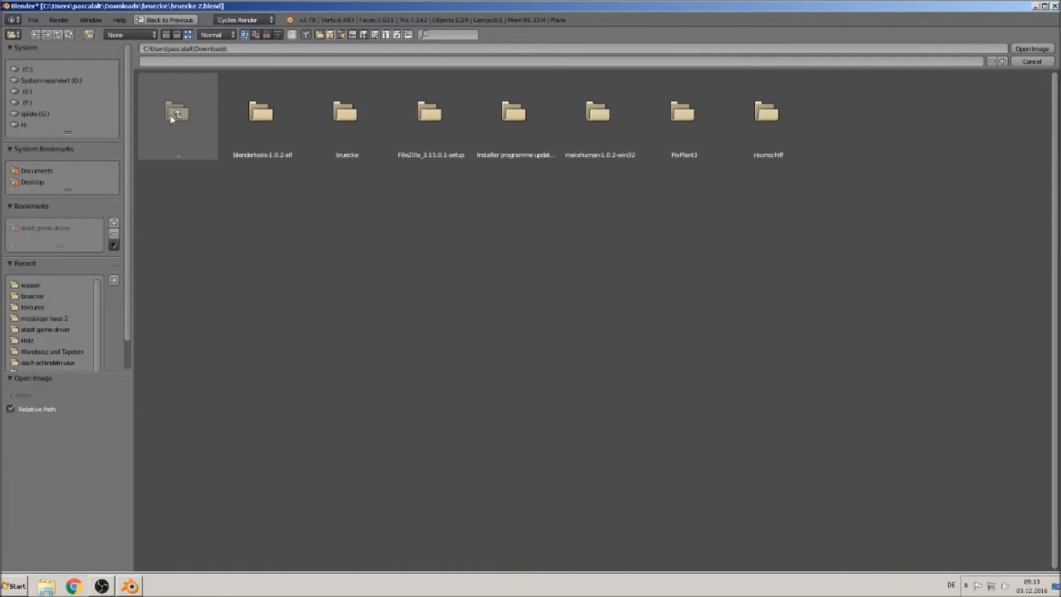
pyautogui.click(55, 285)
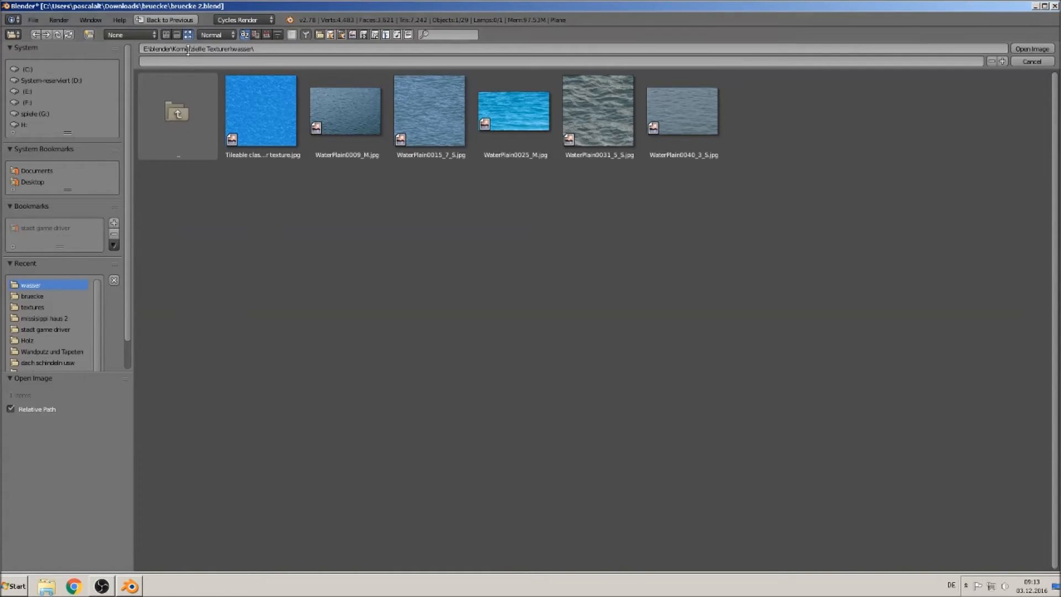
pyautogui.click(177, 113)
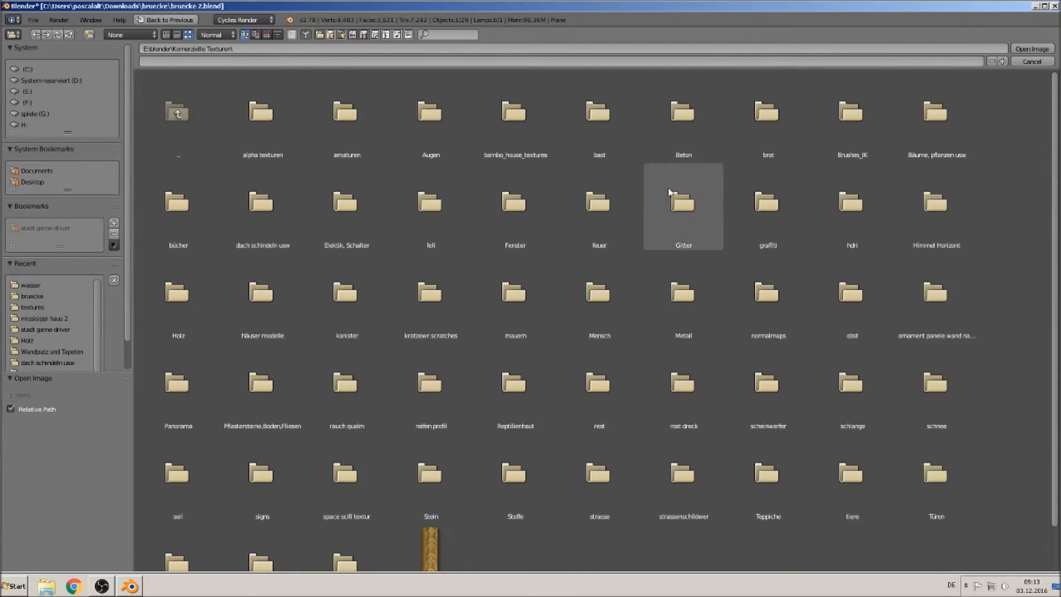
pyautogui.click(946, 140)
# Look through the plant images for a grass texture and load Grass0113_5_S.jpg into the grass material
pyautogui.scroll(-4, 1055, 554)
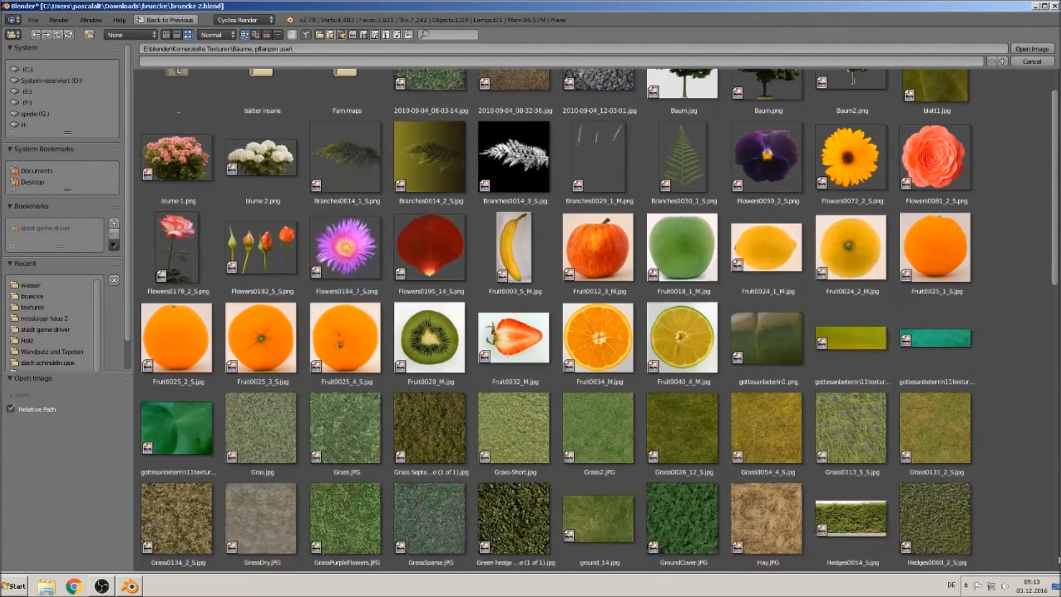
pyautogui.scroll(-2, 1054, 555)
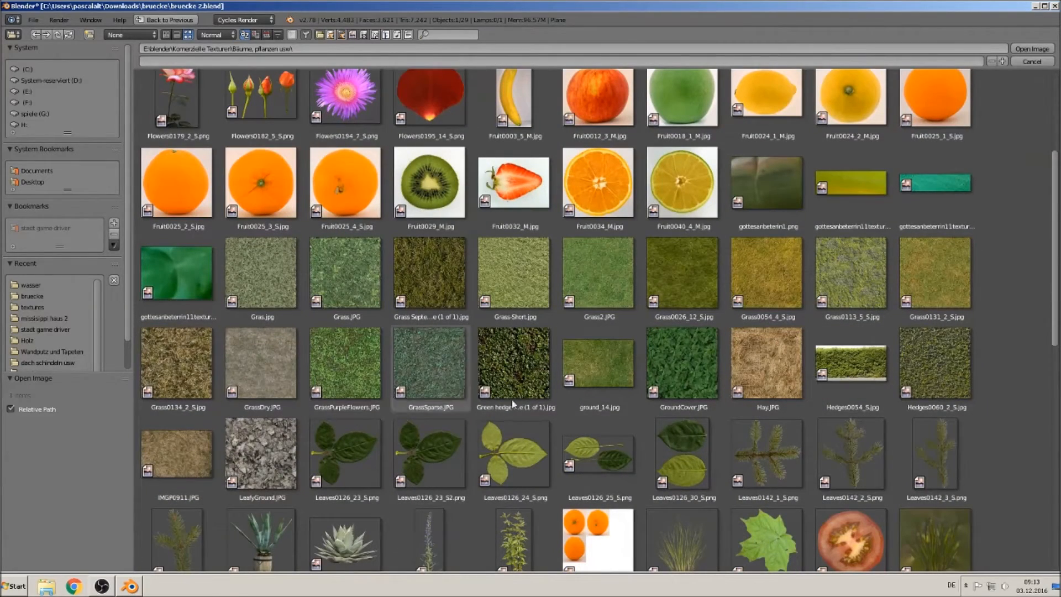
pyautogui.scroll(-2, 1052, 423)
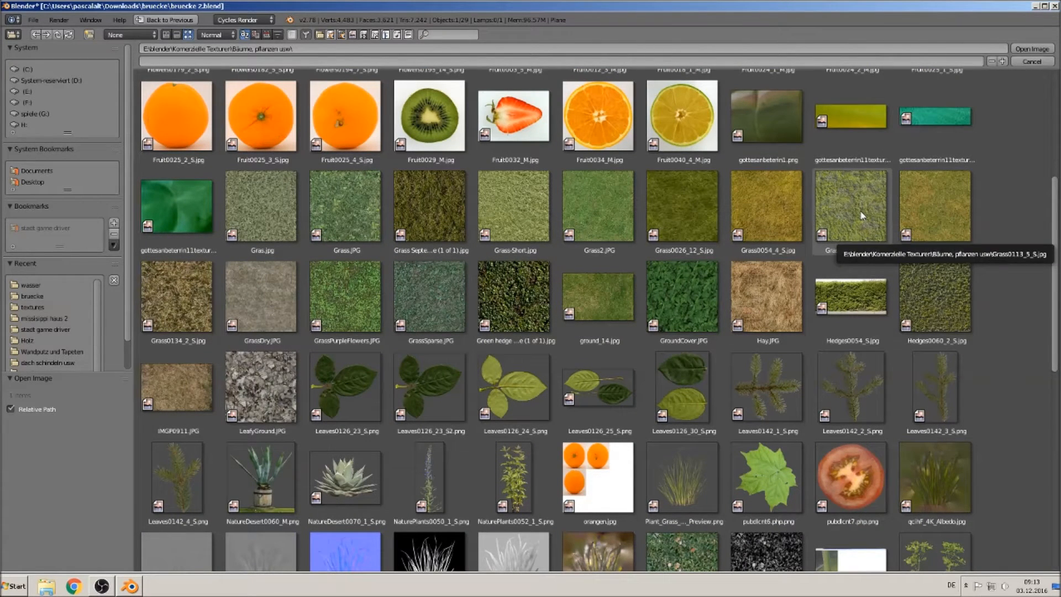
pyautogui.scroll(-6, 1042, 475)
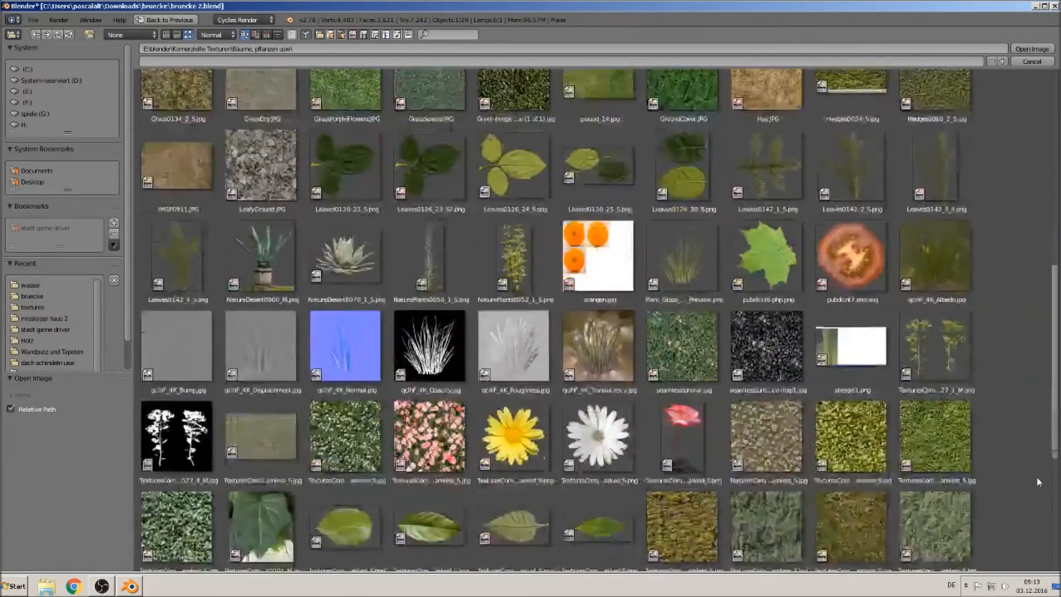
pyautogui.scroll(-5, 1033, 473)
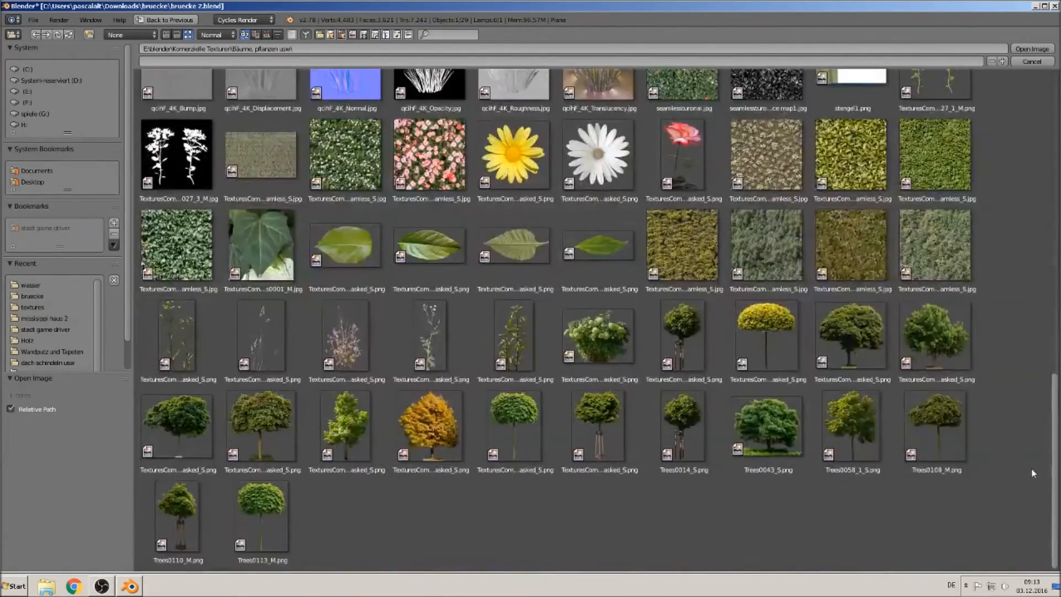
pyautogui.scroll(10, 1050, 440)
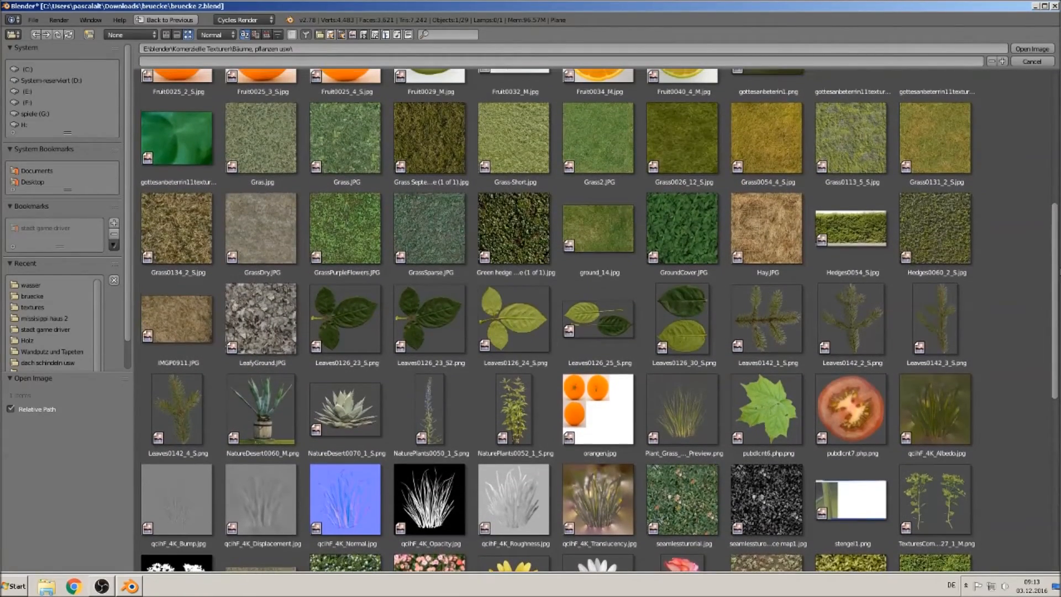
pyautogui.scroll(2, 1058, 254)
pyautogui.scroll(1, 1058, 254)
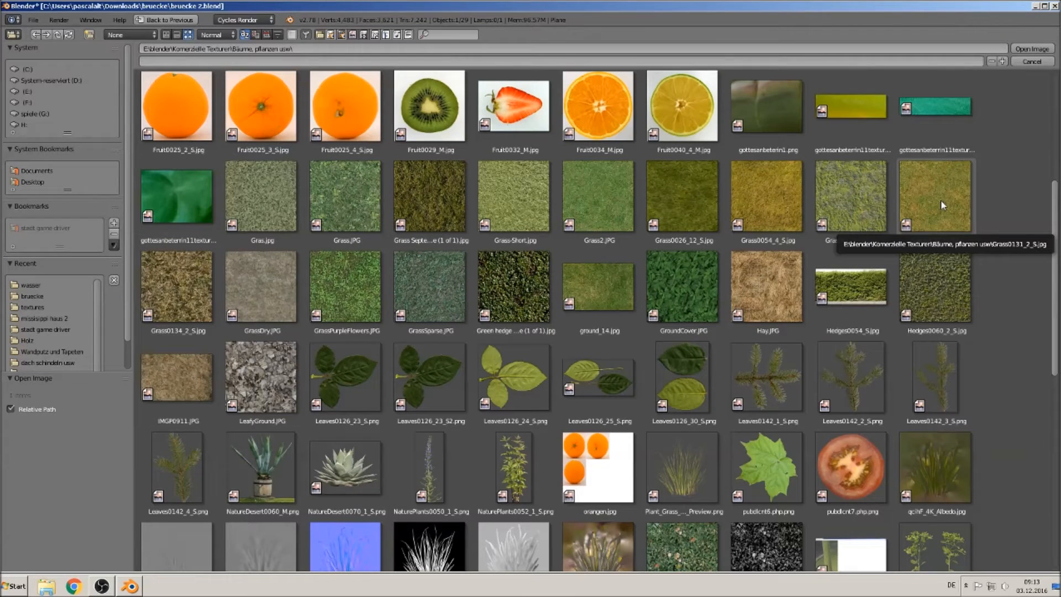
pyautogui.doubleClick(848, 188)
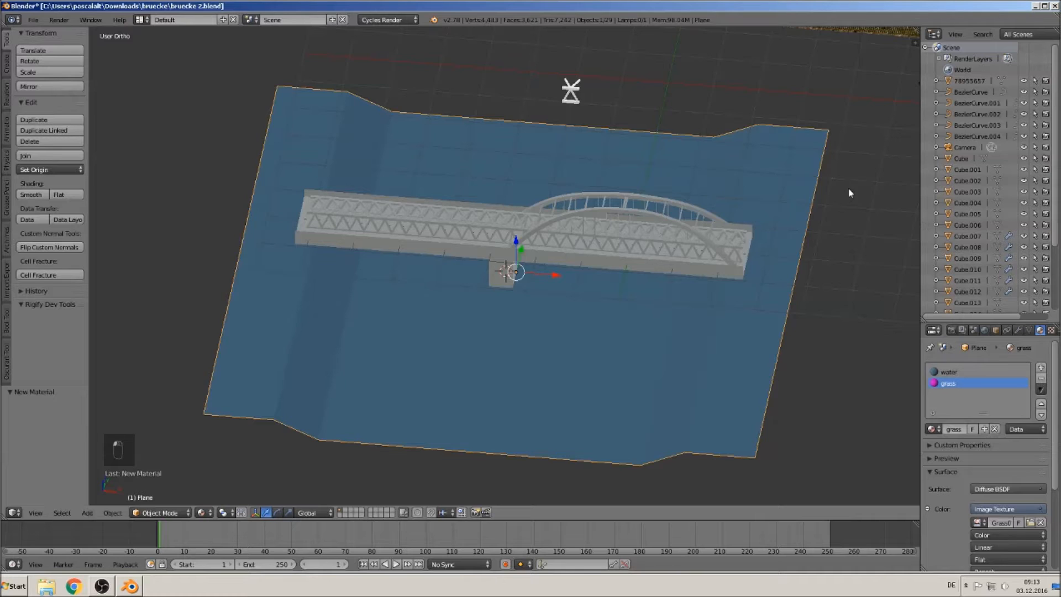
# View the ground plane from the top and put it into Edit Mode
pyautogui.scroll(2, 536, 420)
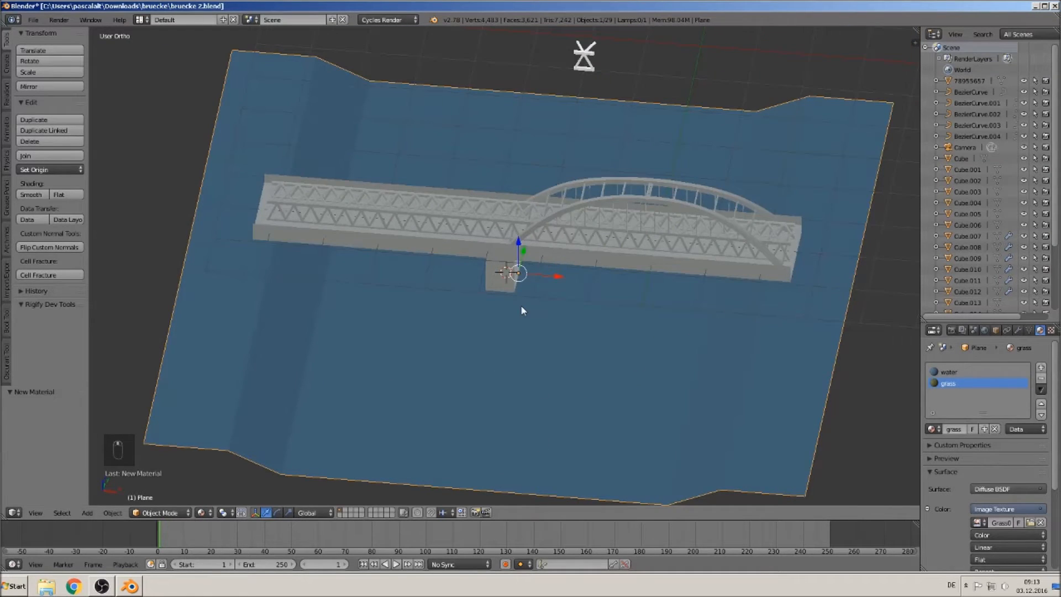
pyautogui.press('KP_7')
pyautogui.press('Tab')
pyautogui.scroll(-3, 482, 375)
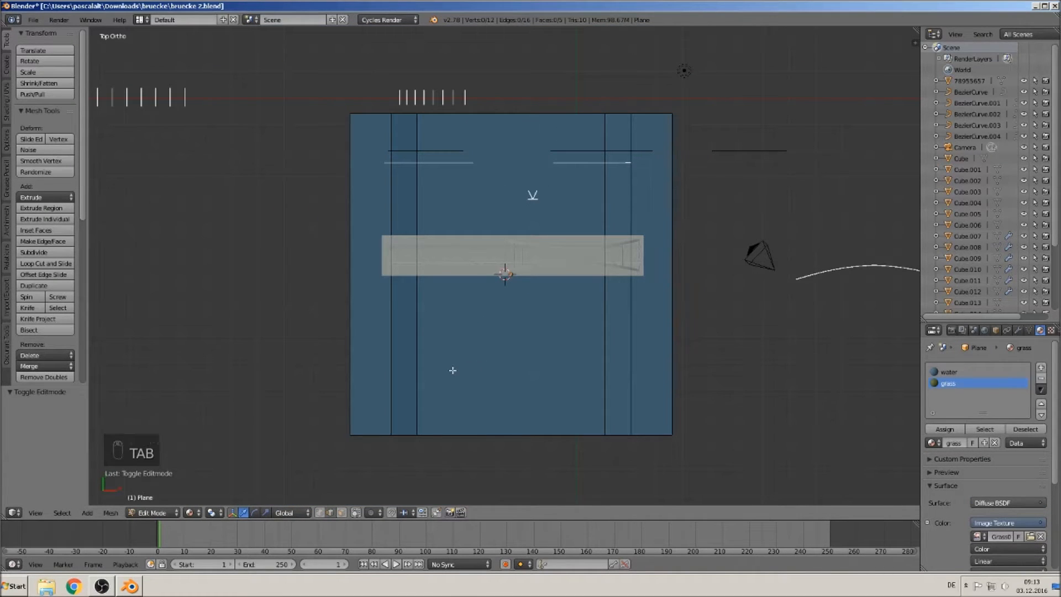
pyautogui.scroll(1, 533, 373)
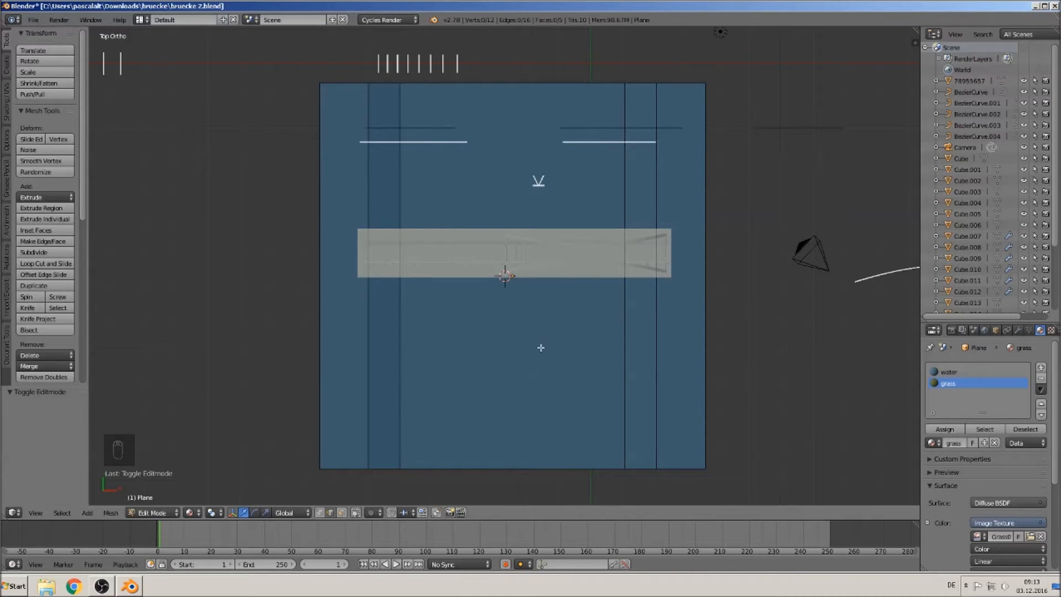
pyautogui.press('Tab')
pyautogui.press('Tab')
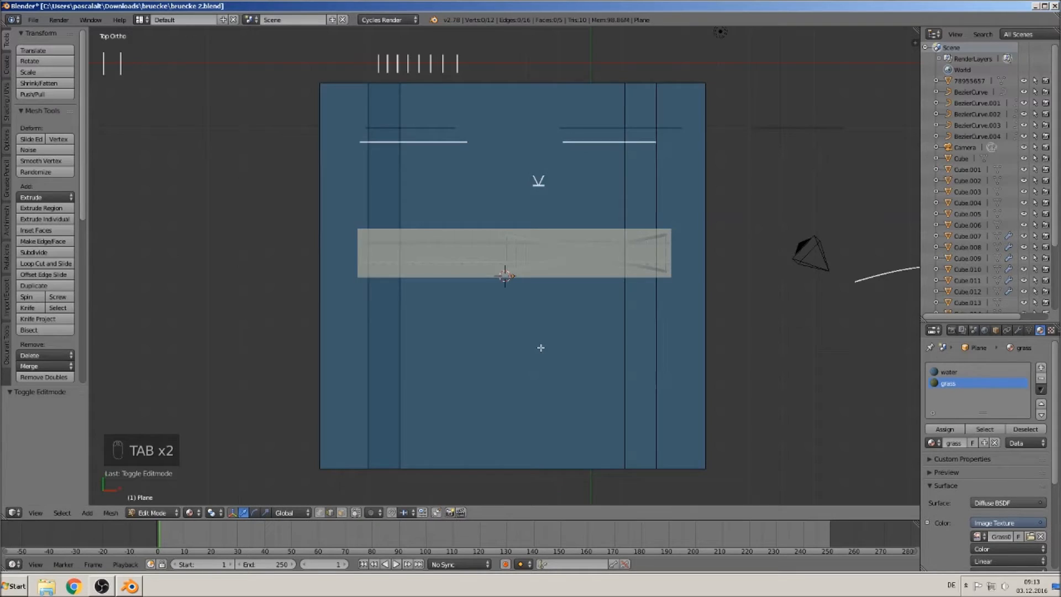
# Select the whole ground plane mesh and UV-map it with Project from View (Bounds)
pyautogui.press('a')
pyautogui.press('a')
pyautogui.press('a')
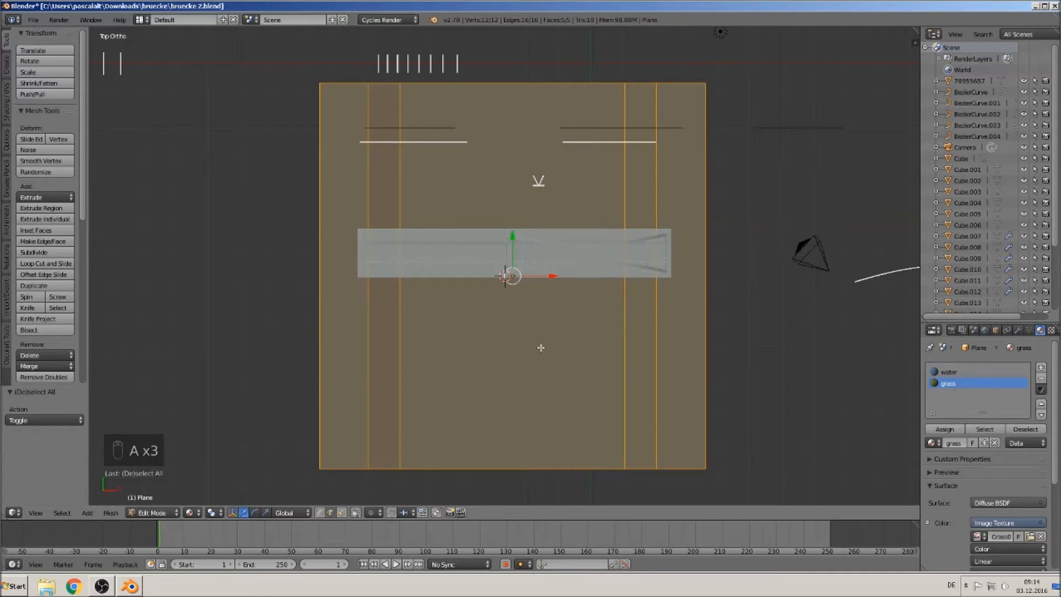
pyautogui.press('u')
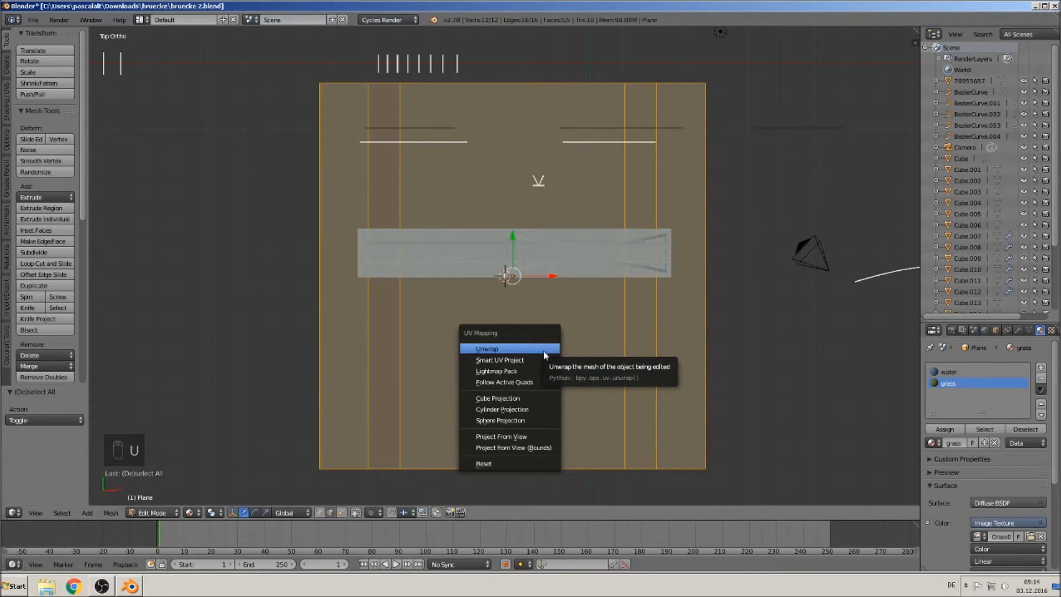
pyautogui.click(541, 447)
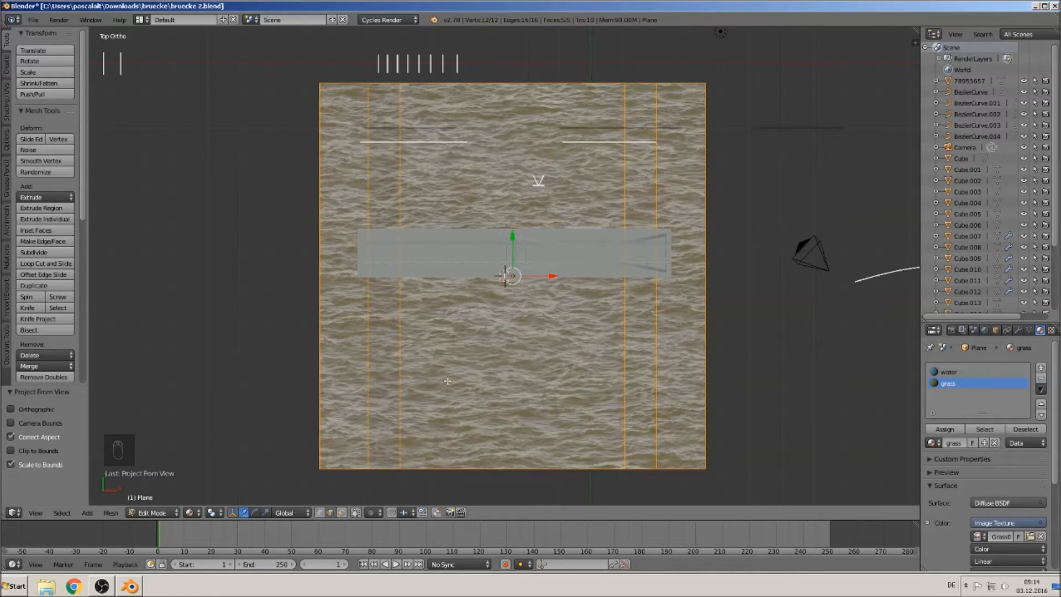
pyautogui.press('u')
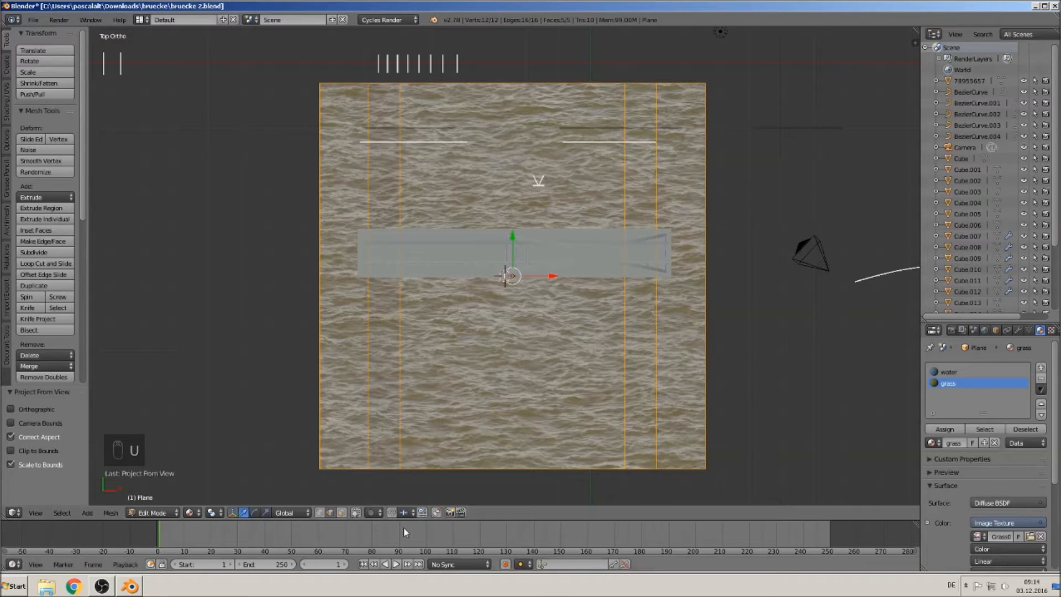
# Assign the grass material to the slope face and the outer face of the left riverbank
pyautogui.rightClick(373, 255)
pyautogui.keyDown('shift'); pyautogui.rightClick(339, 274); pyautogui.keyUp('shift')
pyautogui.click(949, 383)
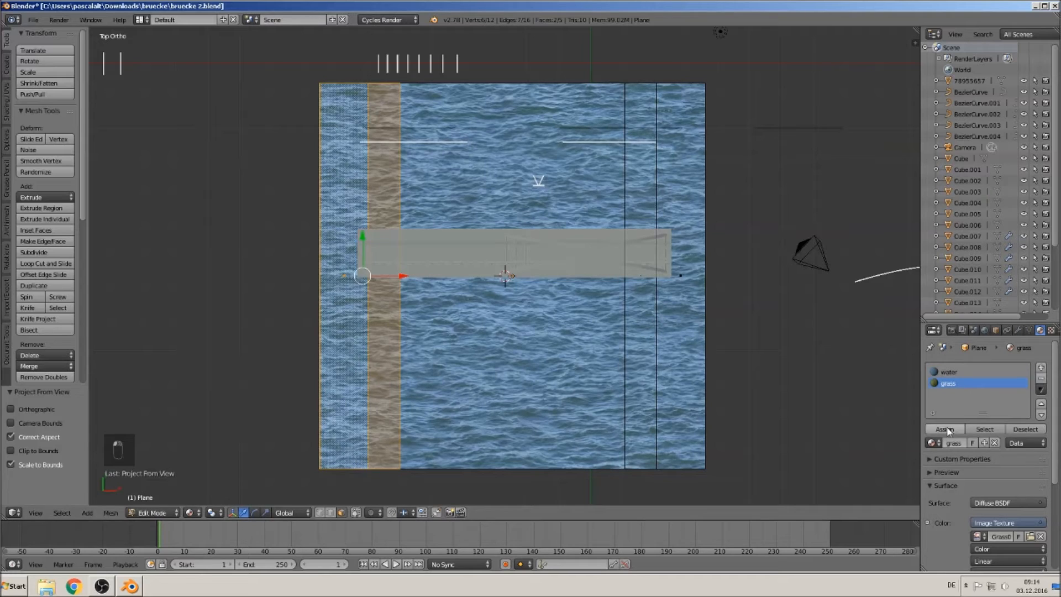
pyautogui.click(945, 429)
# Assign the grass material to the slope face and outer face of the right riverbank, and return the ground plane to Object Mode
pyautogui.rightClick(635, 302)
pyautogui.keyDown('shift'); pyautogui.rightClick(691, 292); pyautogui.keyUp('shift')
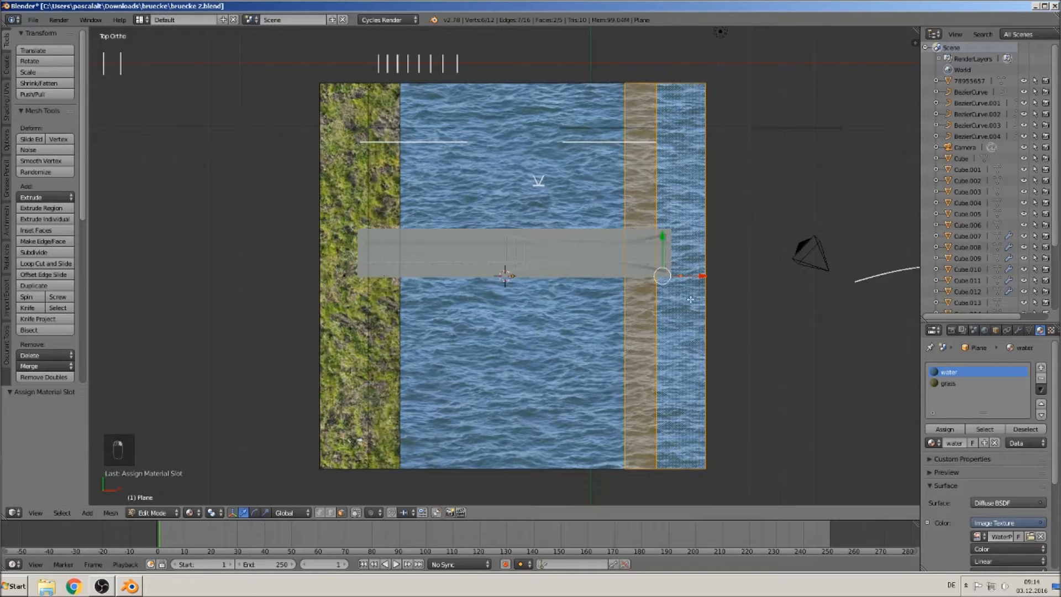
pyautogui.click(944, 429)
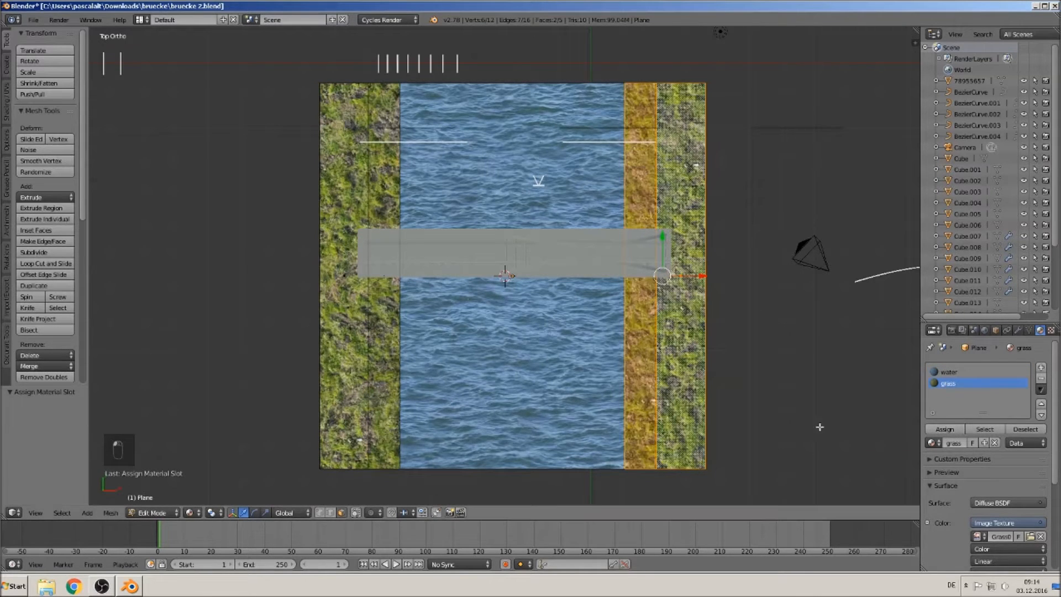
pyautogui.scroll(-1, 713, 434)
pyautogui.press('a')
pyautogui.press('Tab')
pyautogui.moveTo(709, 432); pyautogui.dragTo(673, 354, button='middle')
pyautogui.scroll(2, 672, 350)
pyautogui.scroll(1, 608, 326)
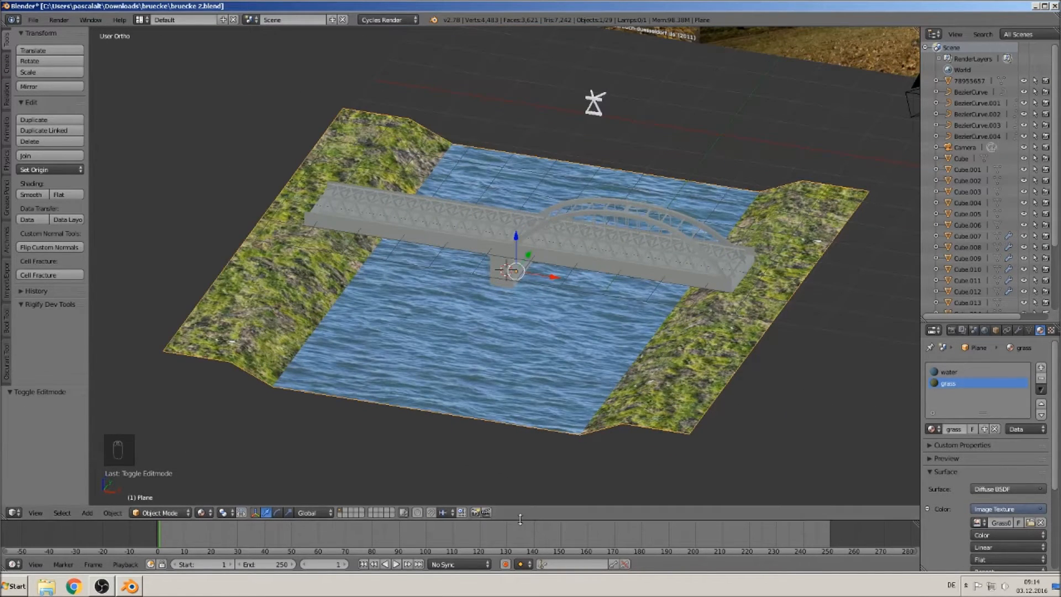
# Enlarge the timeline area and turn it into a Node Editor showing the grass material's nodes
pyautogui.moveTo(521, 520); pyautogui.dragTo(540, 345)
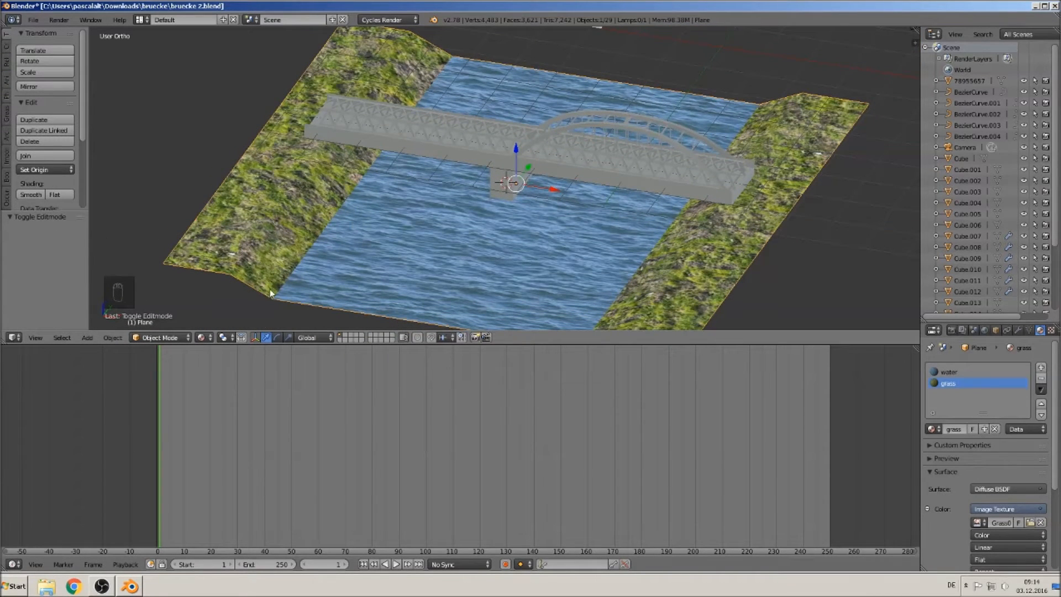
pyautogui.click(12, 565)
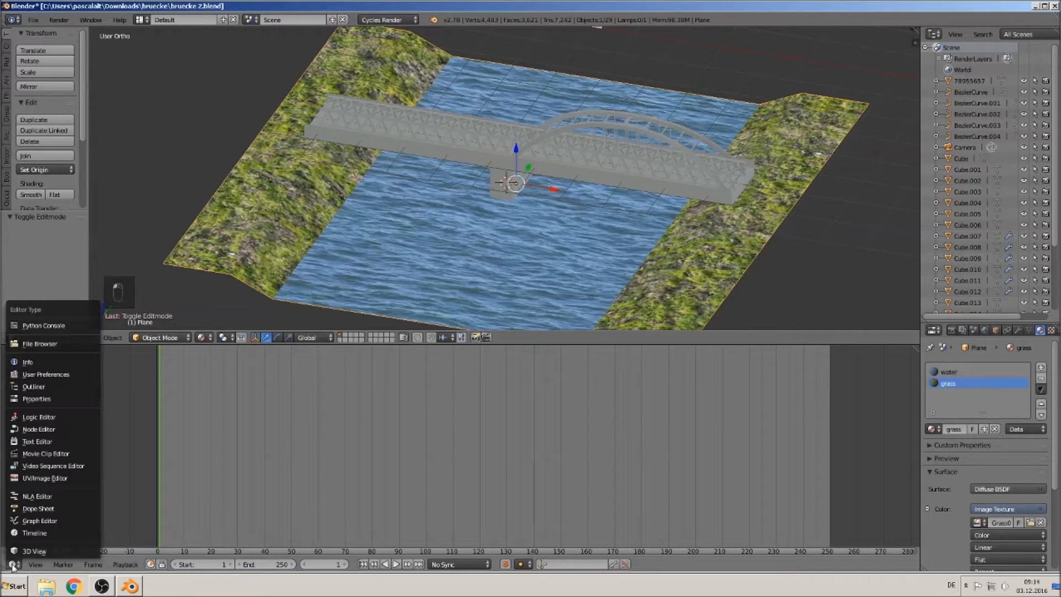
pyautogui.click(43, 430)
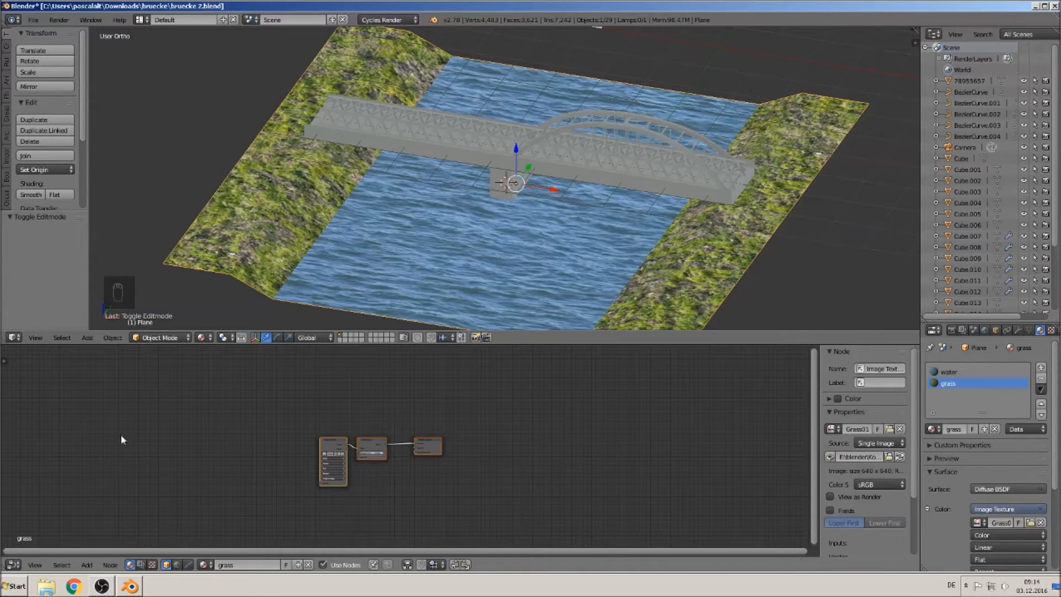
pyautogui.scroll(3, 417, 485)
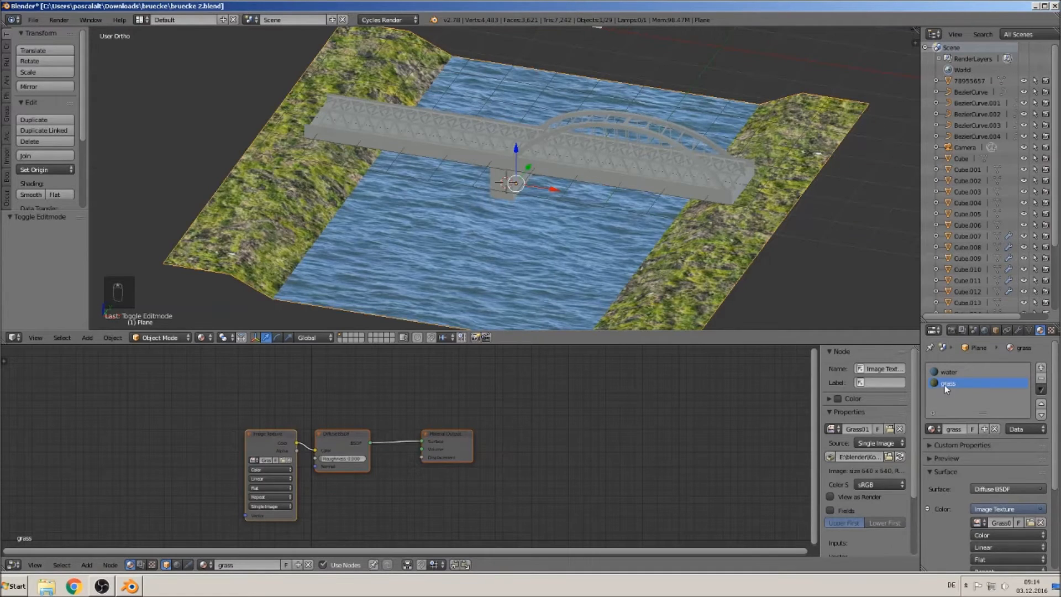
pyautogui.moveTo(441, 485); pyautogui.dragTo(689, 455, button='middle')
pyautogui.scroll(3, 226, 269)
pyautogui.scroll(-2, 226, 269)
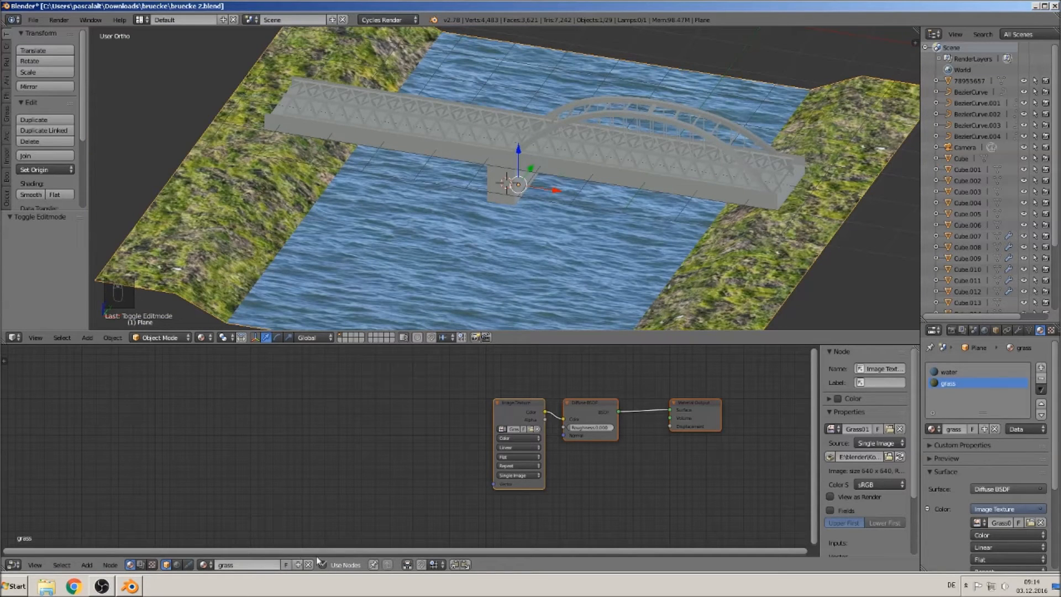
# Add a Texture Coordinate node and a Mapping node in front of the grass material's Image Texture node
pyautogui.click(87, 564)
pyautogui.moveTo(104, 545)
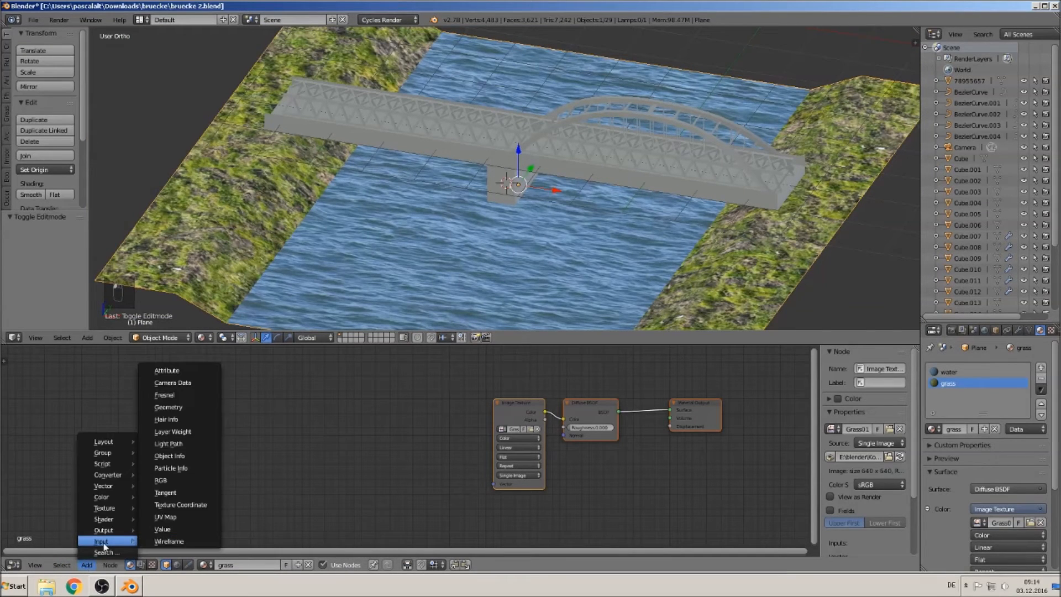
pyautogui.click(178, 505)
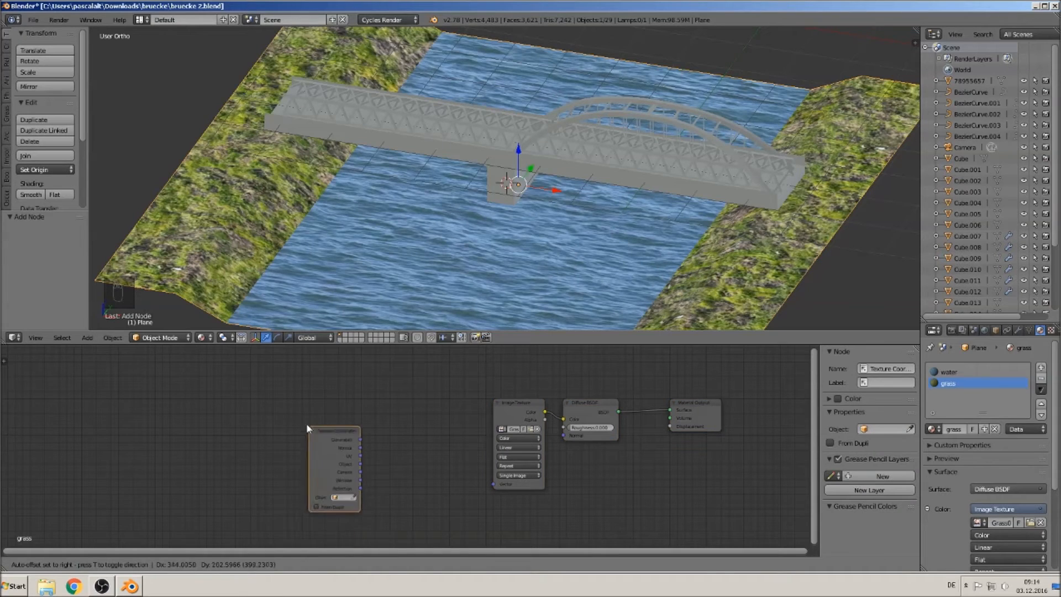
pyautogui.click(243, 414)
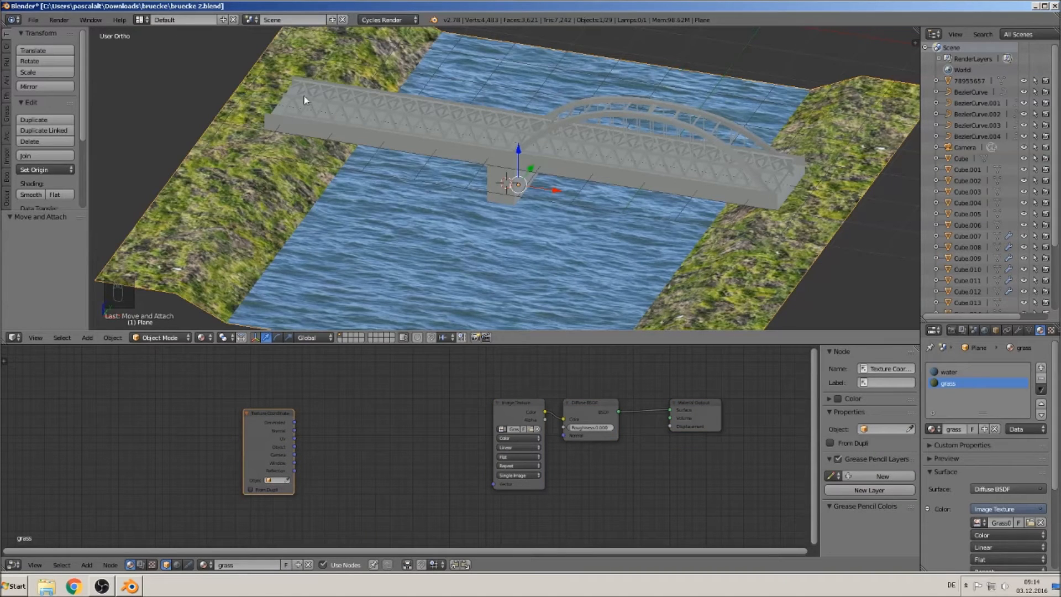
pyautogui.click(87, 565)
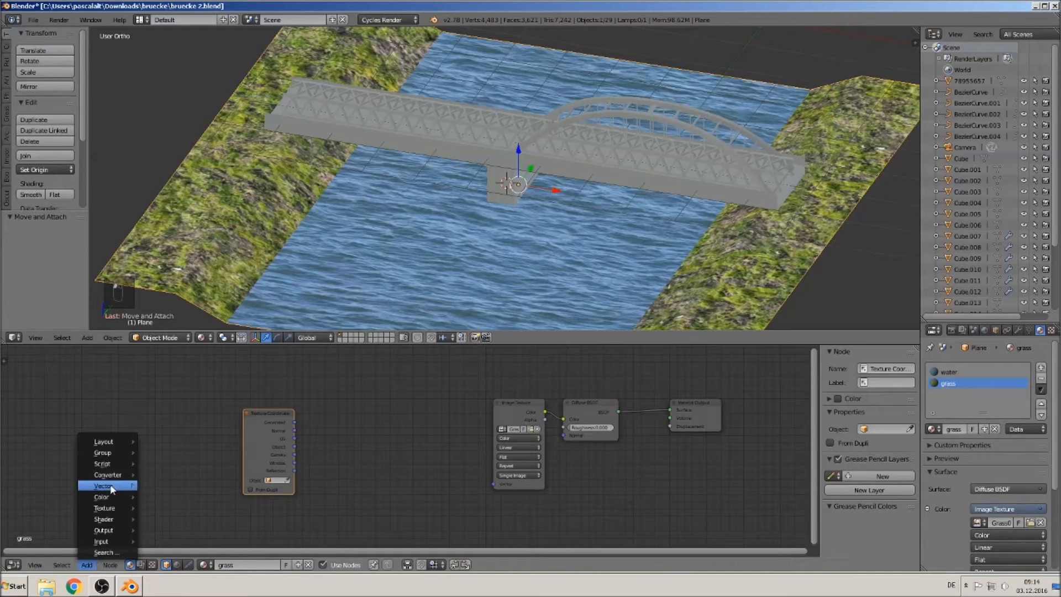
pyautogui.moveTo(113, 487)
pyautogui.click(162, 500)
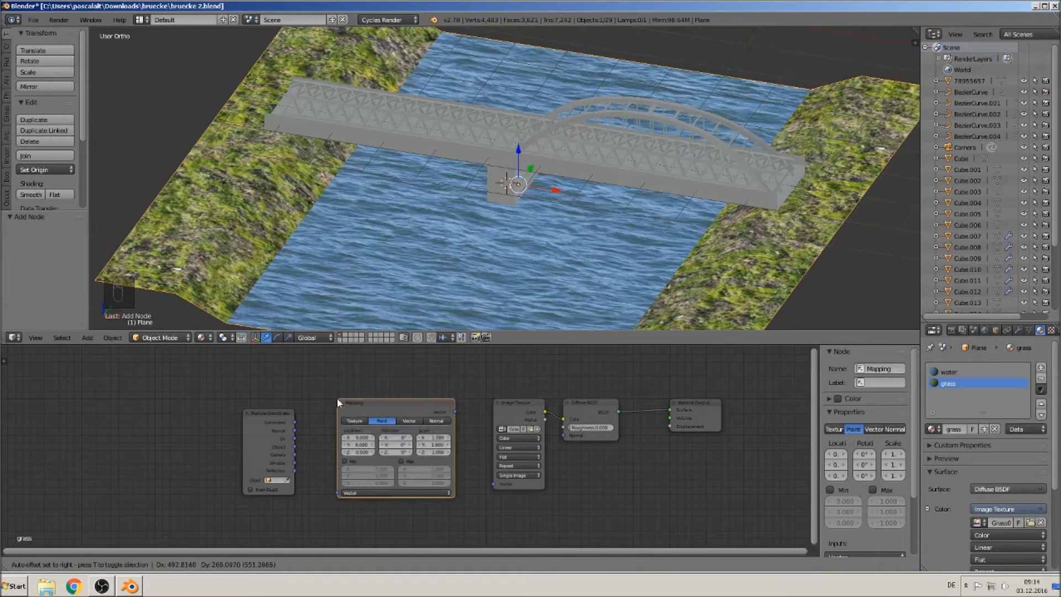
pyautogui.click(333, 397)
# Link the UV output to the Mapping node's Vector input, and the Mapping output to the Image Texture's Vector input
pyautogui.moveTo(294, 438); pyautogui.dragTo(333, 490)
pyautogui.moveTo(451, 409); pyautogui.dragTo(494, 485)
pyautogui.scroll(1, 496, 485)
pyautogui.scroll(3, 491, 486)
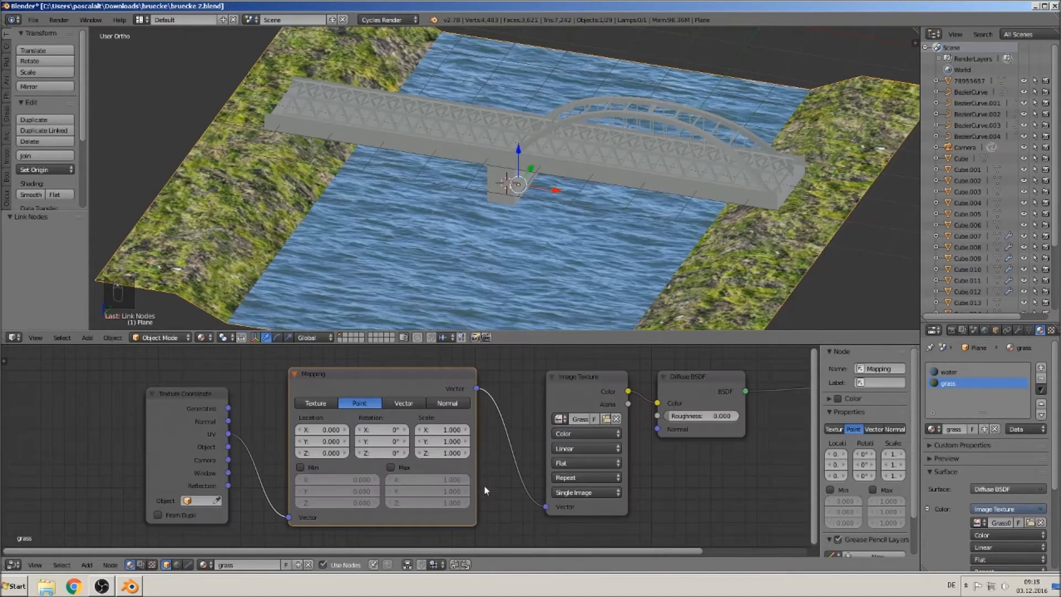
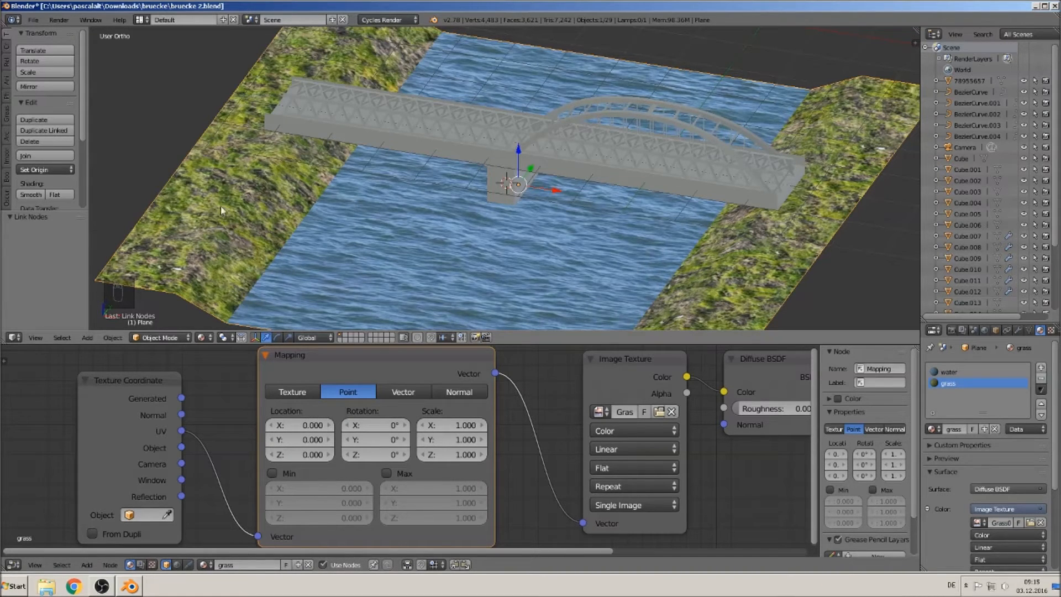
# Set the grass Mapping node's X and Y scale to 9
pyautogui.click(460, 425)
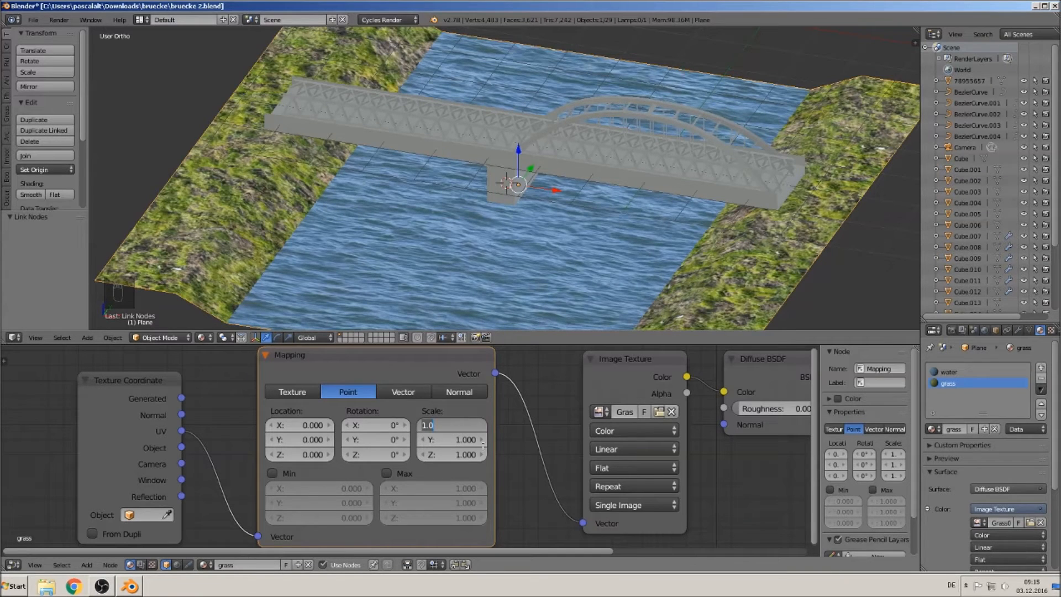
pyautogui.write('9')
pyautogui.press('Return')
pyautogui.click(472, 440)
pyautogui.write('9')
pyautogui.press('Return')
# Inspect the grass tiling on the riverbank and replace the grass material's image with Grass2.JPG from the plant textures folder
pyautogui.scroll(6, 247, 229)
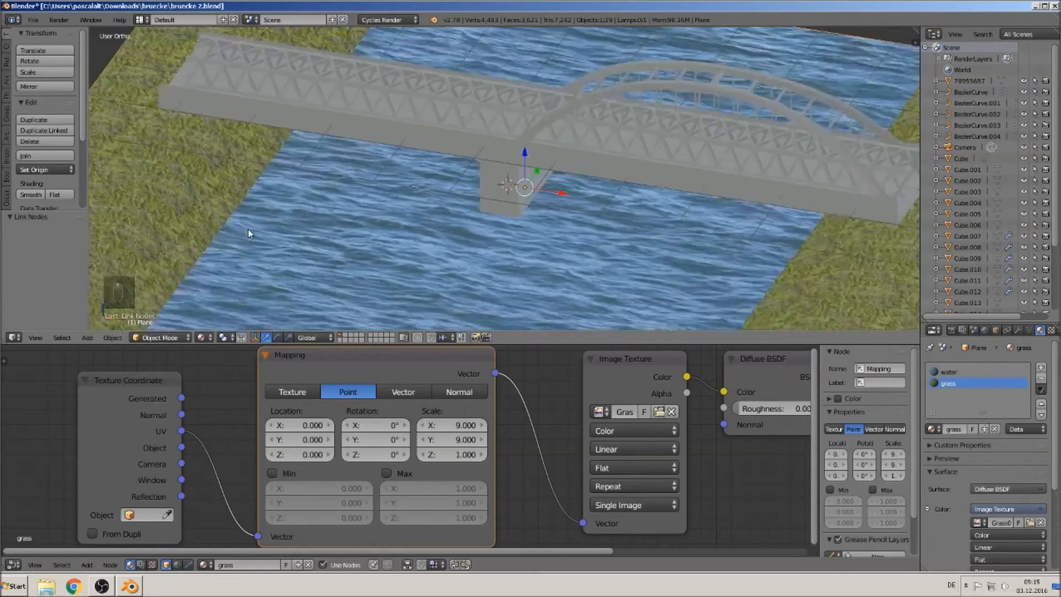
pyautogui.keyDown('shift'); pyautogui.moveTo(247, 226); pyautogui.dragTo(861, 203, button='middle'); pyautogui.keyUp('shift')
pyautogui.scroll(3, 585, 200)
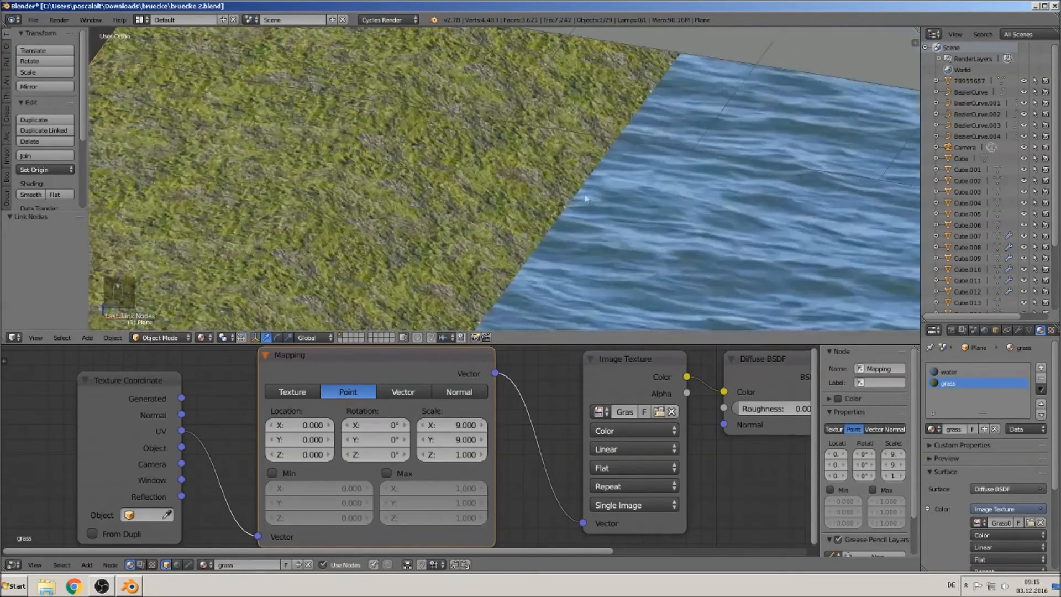
pyautogui.scroll(-6, 527, 221)
pyautogui.scroll(-6, 525, 242)
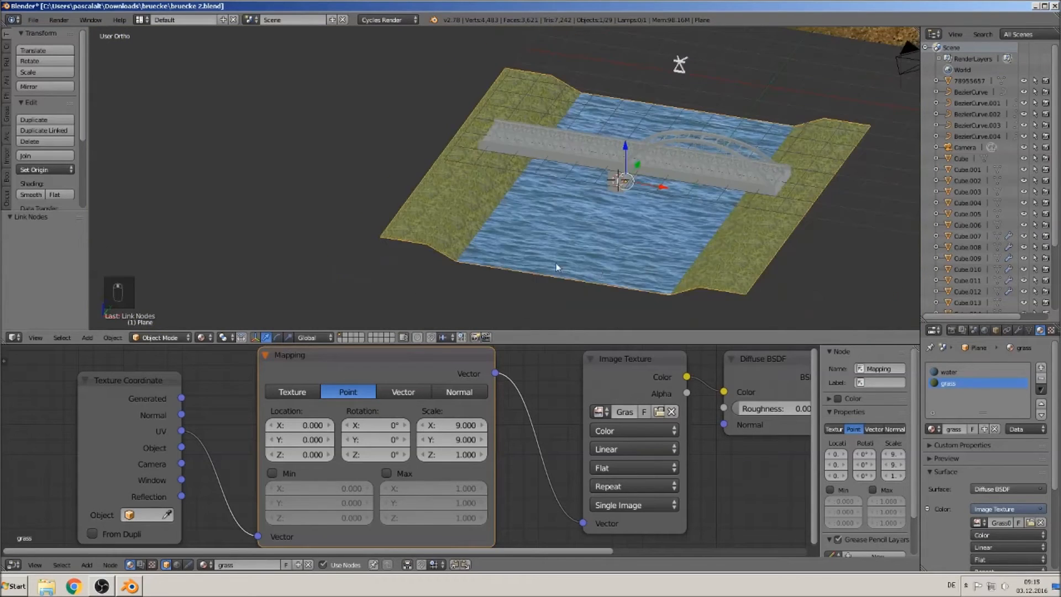
pyautogui.scroll(5, 556, 263)
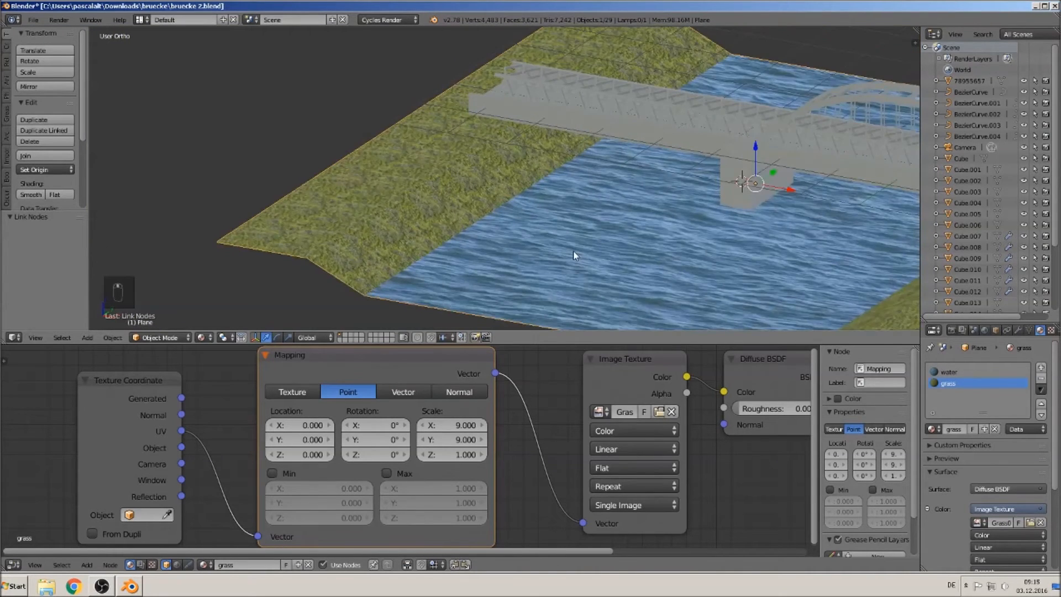
pyautogui.scroll(2, 573, 250)
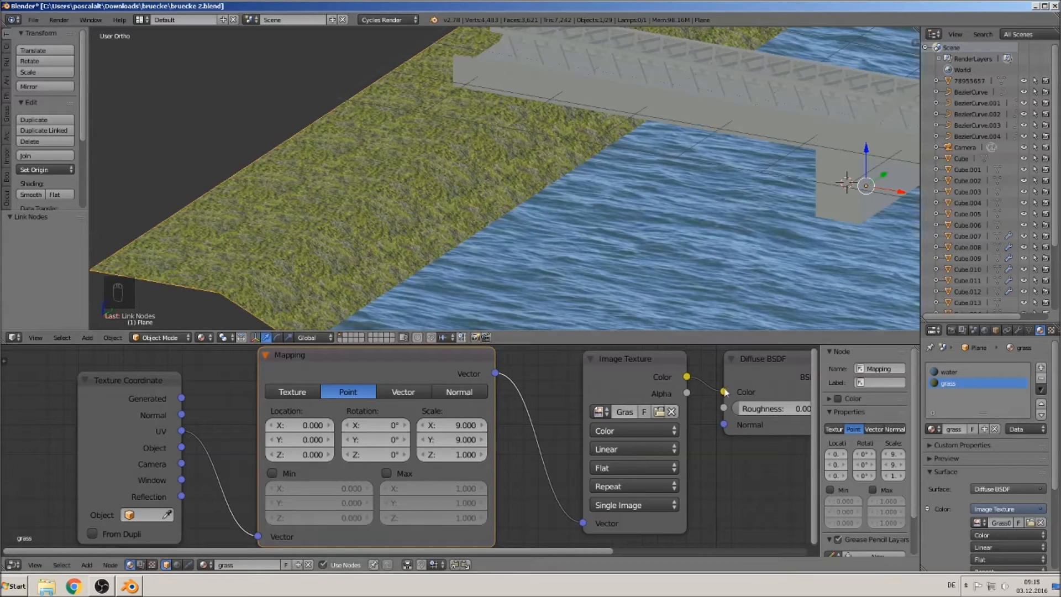
pyautogui.click(659, 412)
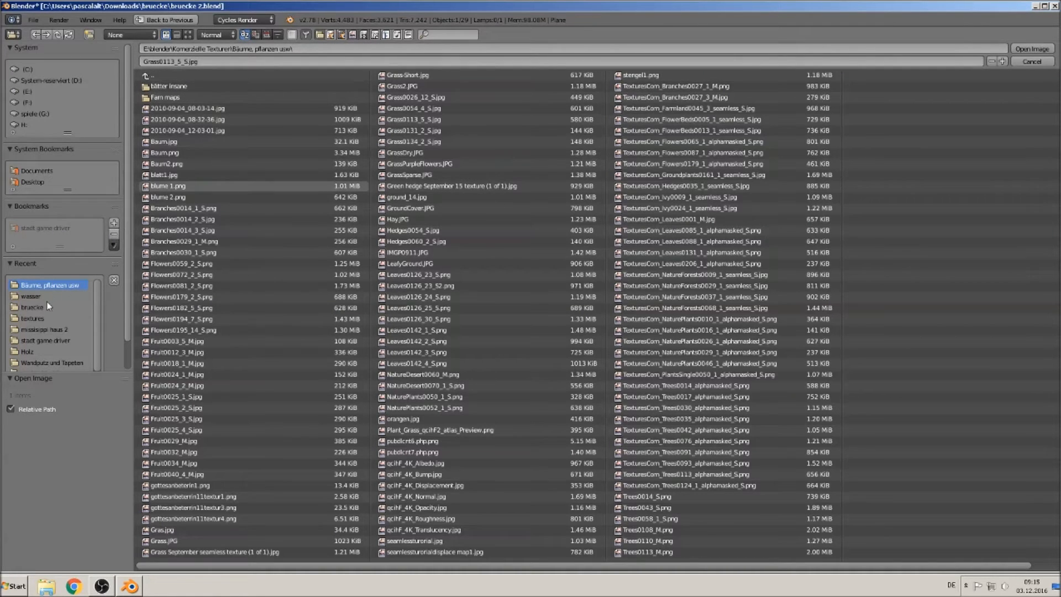
pyautogui.click(188, 34)
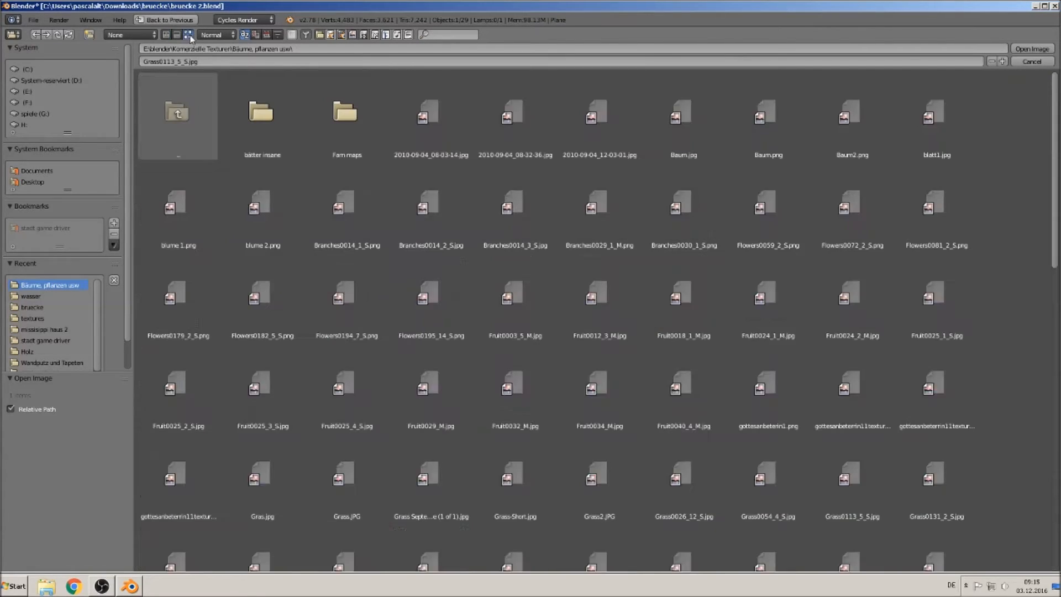
pyautogui.scroll(-4, 1028, 467)
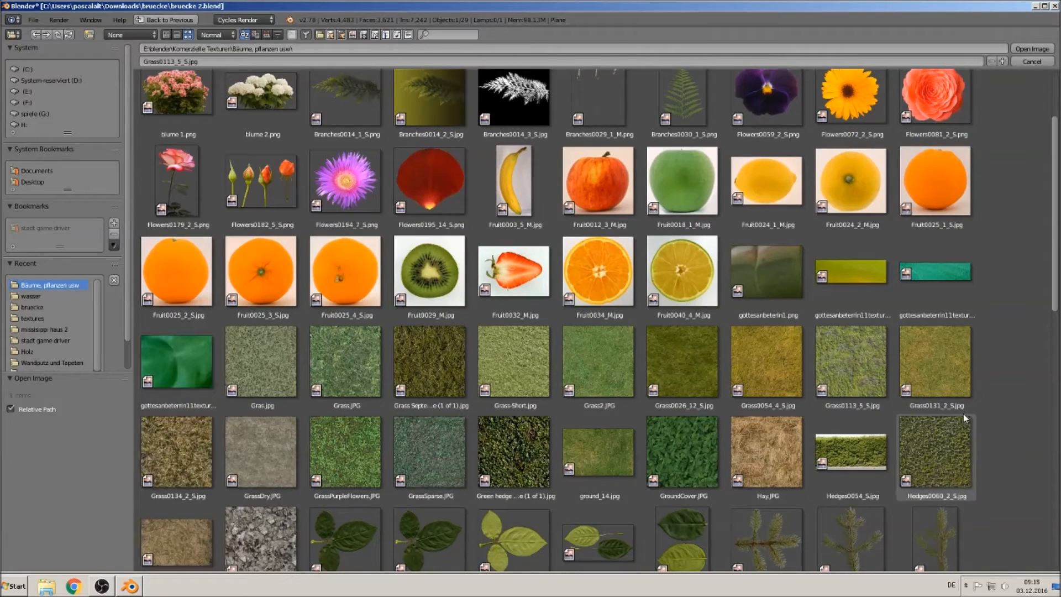
pyautogui.doubleClick(605, 348)
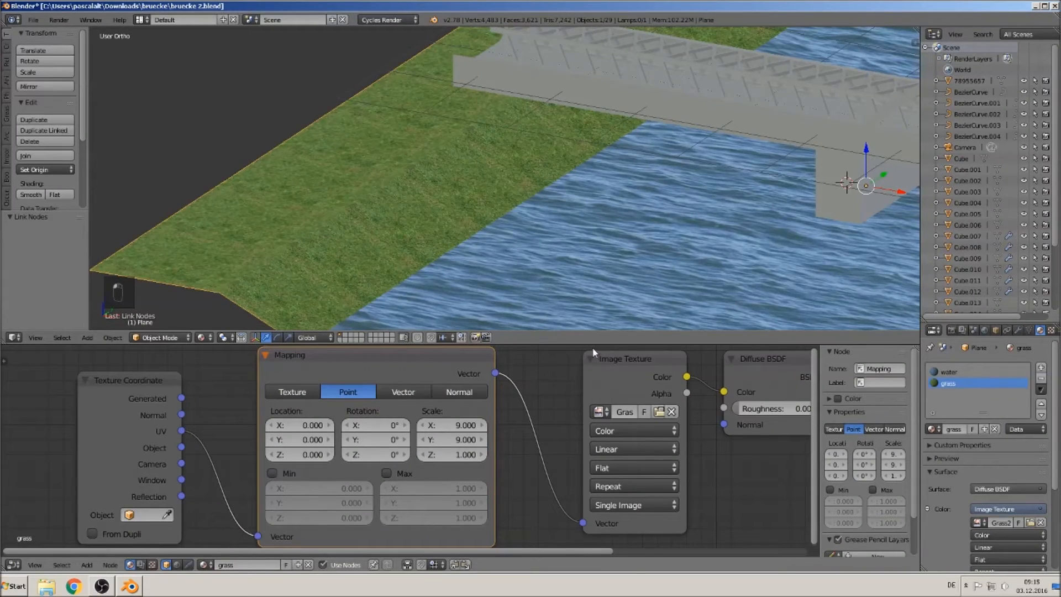
# Copy the grass material's Texture Coordinate and Mapping nodes into the water material and link Mapping to the water Image Texture's Vector input
pyautogui.scroll(-3, 609, 203)
pyautogui.scroll(6, 619, 217)
pyautogui.moveTo(610, 227); pyautogui.dragTo(597, 219, button='middle')
pyautogui.scroll(-8, 597, 218)
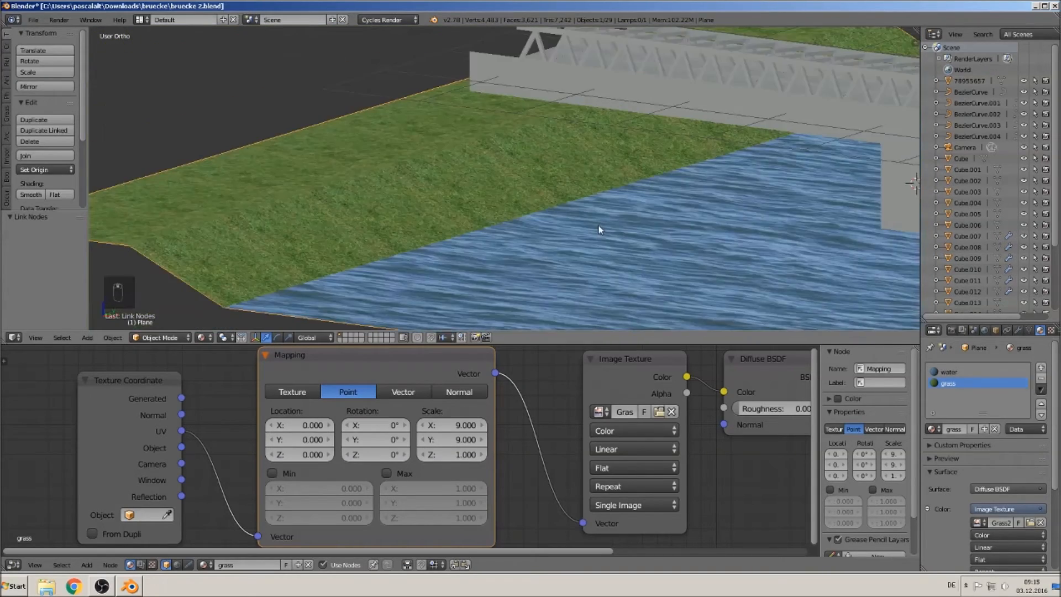
pyautogui.keyDown('shift'); pyautogui.moveTo(595, 224); pyautogui.dragTo(469, 195, button='middle'); pyautogui.keyUp('shift')
pyautogui.moveTo(495, 213); pyautogui.dragTo(521, 240, button='middle')
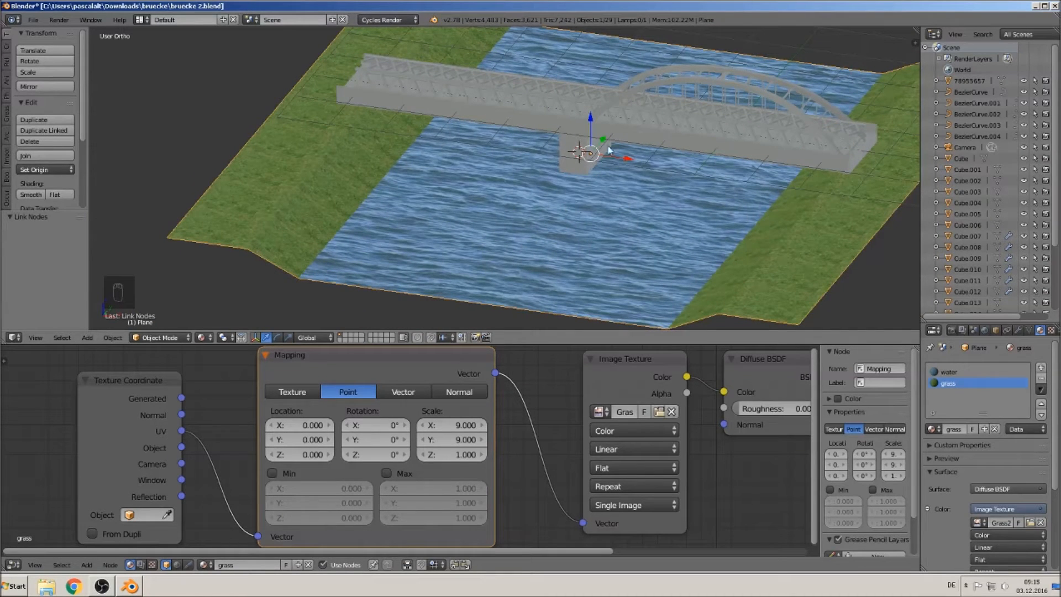
pyautogui.scroll(-2, 408, 372)
pyautogui.click(370, 390)
pyautogui.click(228, 418)
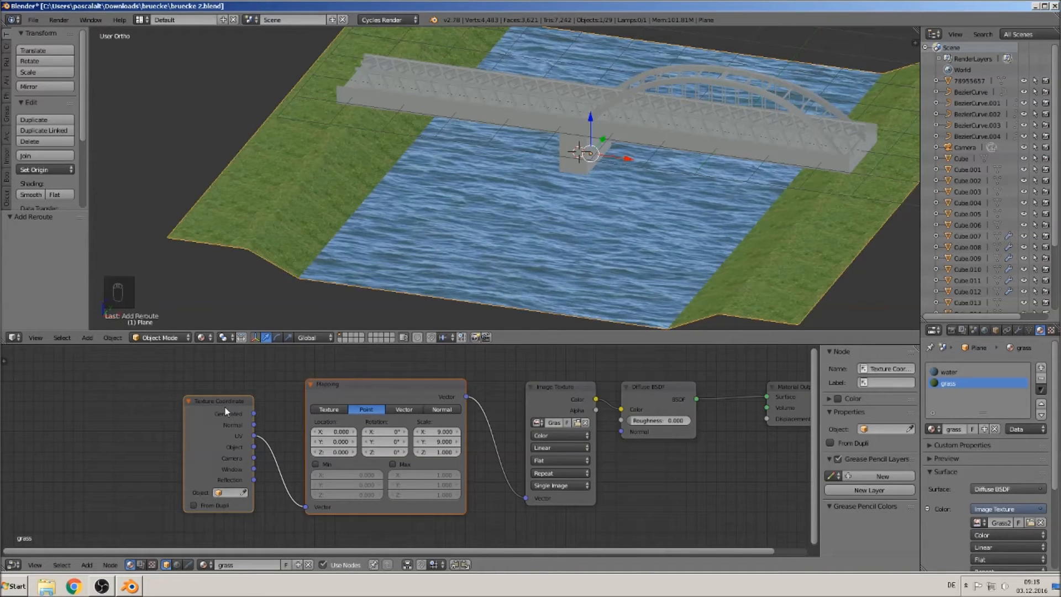
pyautogui.hotkey('ctrl', 'c')
pyautogui.click(942, 372)
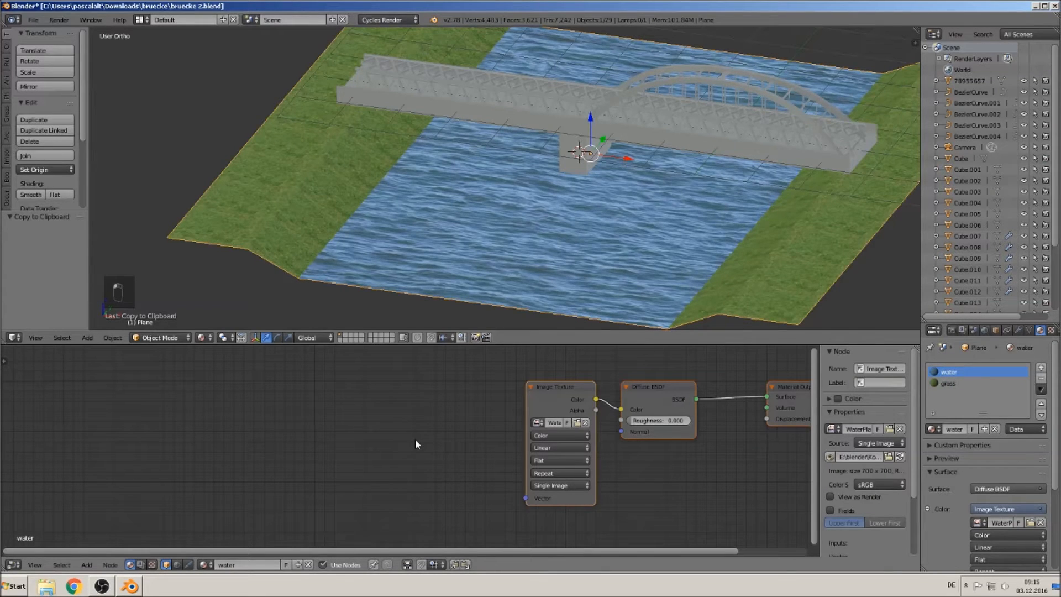
pyautogui.hotkey('ctrl', 'v')
pyautogui.moveTo(466, 396); pyautogui.dragTo(526, 498)
# Check the water tiling and open the X scale of the water material's Mapping node for editing
pyautogui.scroll(3, 635, 237)
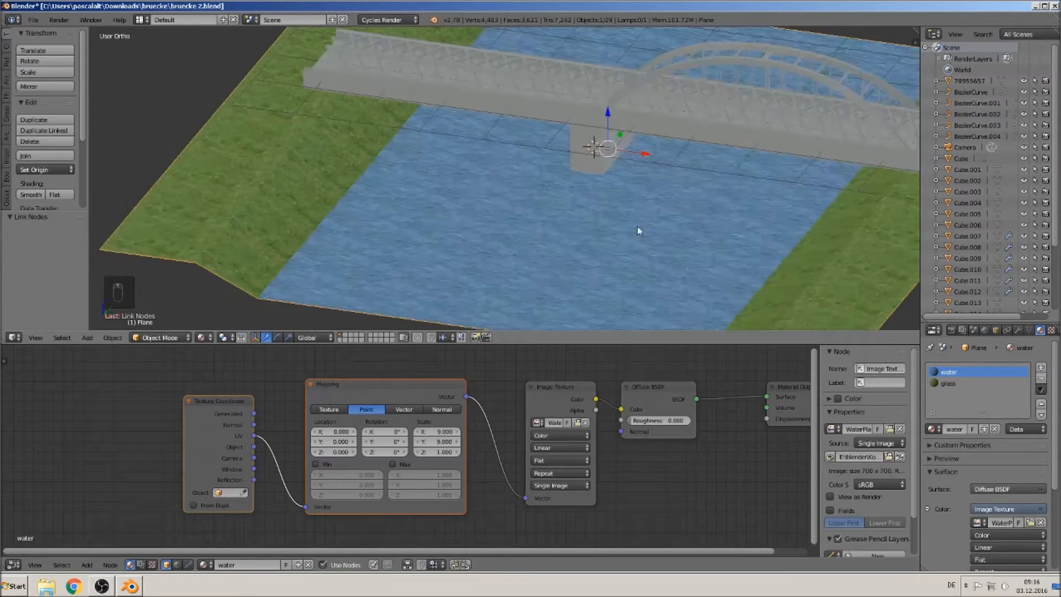
pyautogui.scroll(-1, 587, 292)
pyautogui.click(445, 431)
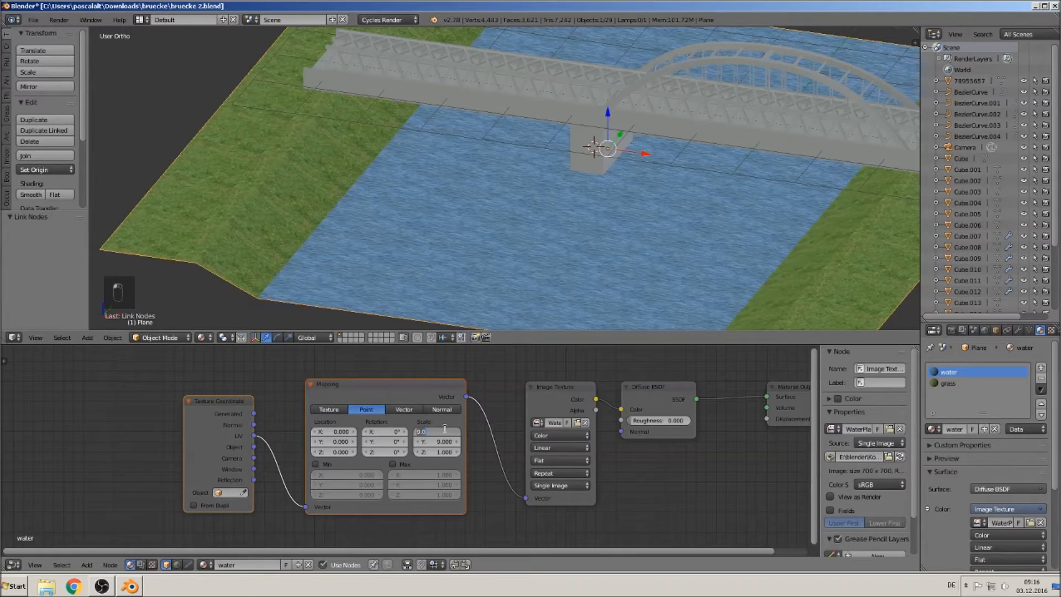
# Set the water material's Mapping scale to 6 in both X and Y and check the tiling on the river
pyautogui.write('6')
pyautogui.click(467, 444)
pyautogui.click(451, 442)
pyautogui.write('6')
pyautogui.click(470, 444)
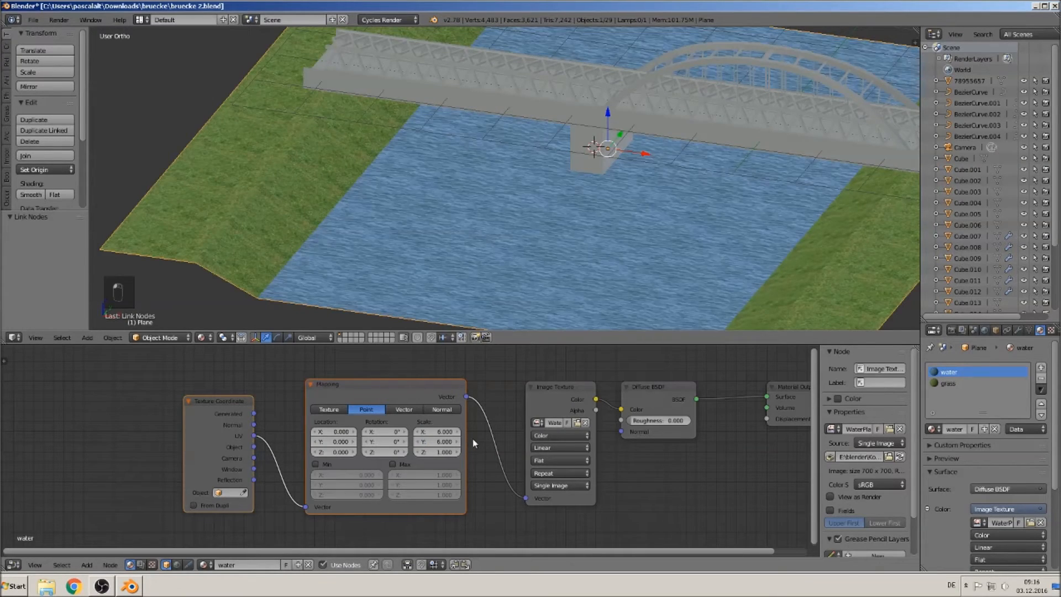
pyautogui.scroll(4, 612, 234)
pyautogui.scroll(-5, 609, 238)
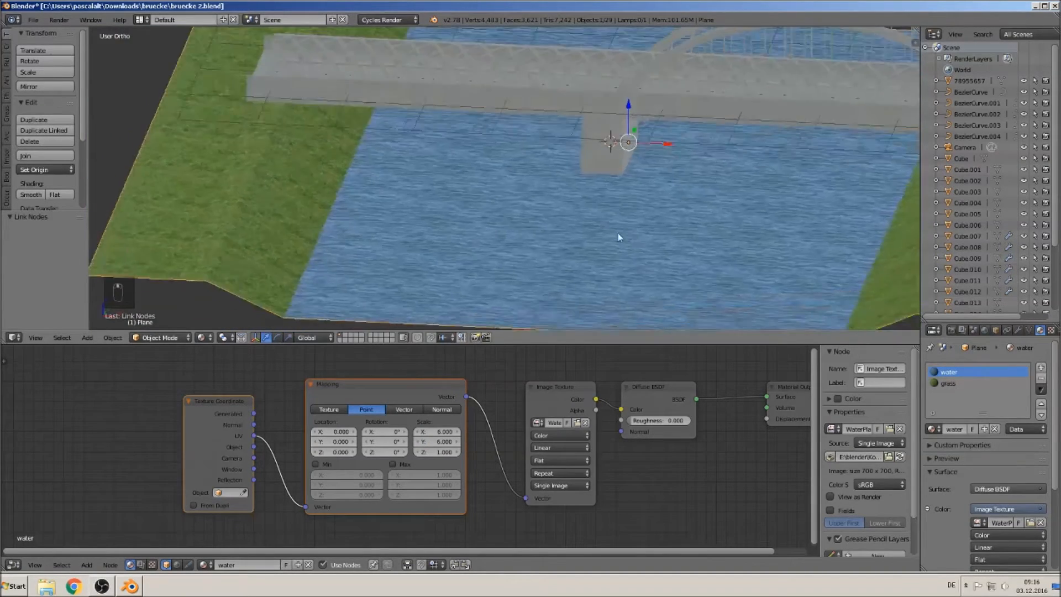
pyautogui.scroll(-3, 654, 225)
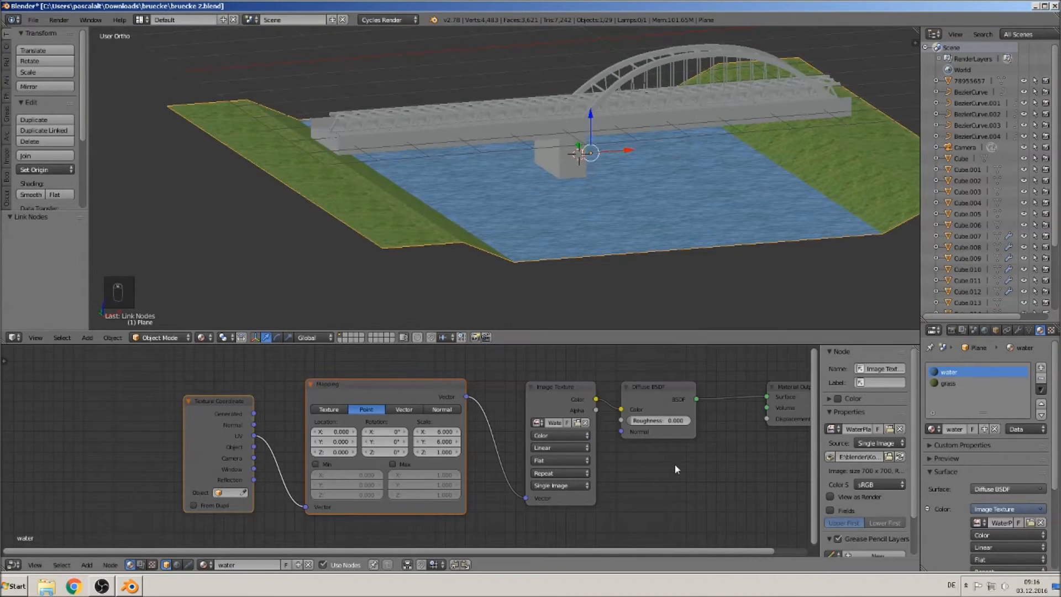
# Spread out the water material's nodes by moving Material Output, Diffuse BSDF and Image Texture apart
pyautogui.moveTo(663, 471); pyautogui.dragTo(376, 474, button='middle')
pyautogui.moveTo(558, 395); pyautogui.dragTo(653, 398)
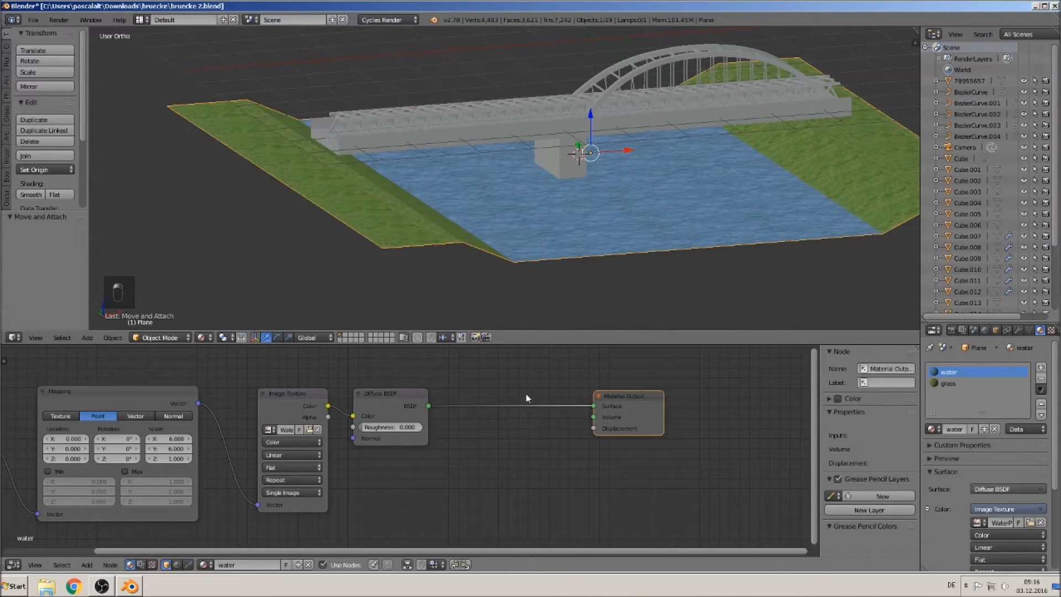
pyautogui.moveTo(392, 393); pyautogui.dragTo(402, 381)
pyautogui.moveTo(277, 391); pyautogui.dragTo(264, 383)
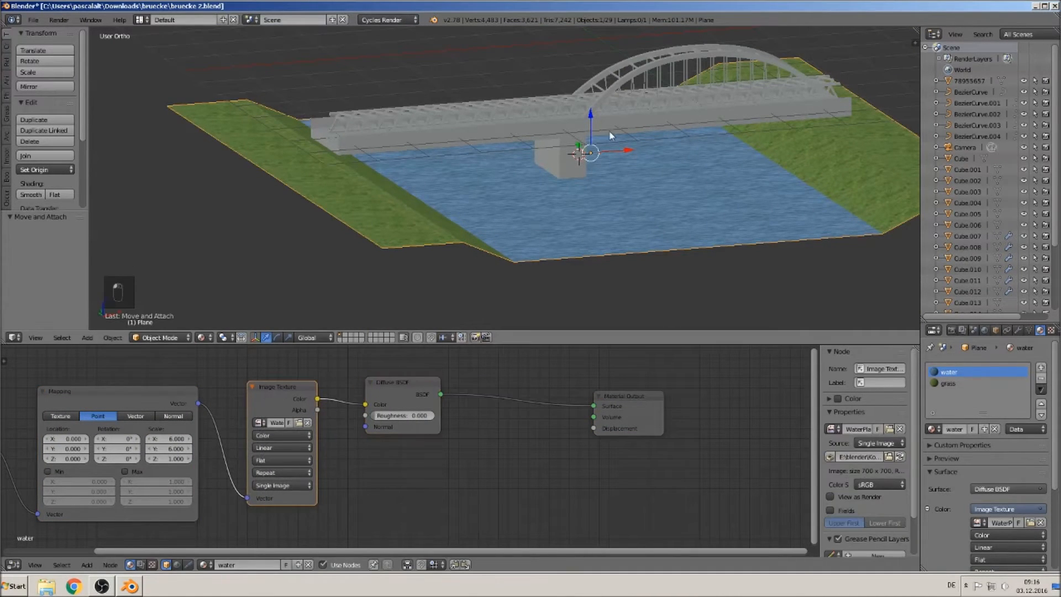
# Select the bridge deck, space out its Diffuse BSDF and Material Output nodes, and show the bridge material's preview
pyautogui.moveTo(614, 116); pyautogui.dragTo(610, 112, button='right')
pyautogui.rightClick(611, 128)
pyautogui.scroll(-1, 459, 434)
pyautogui.moveTo(404, 404); pyautogui.dragTo(329, 402)
pyautogui.moveTo(525, 402); pyautogui.dragTo(543, 405)
pyautogui.click(85, 565)
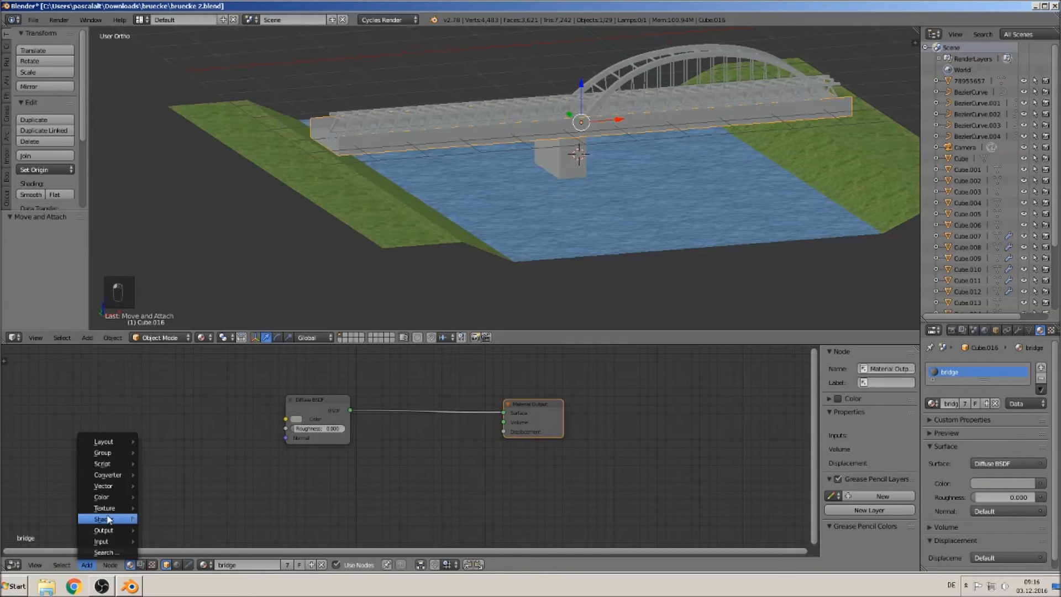
pyautogui.moveTo(104, 520)
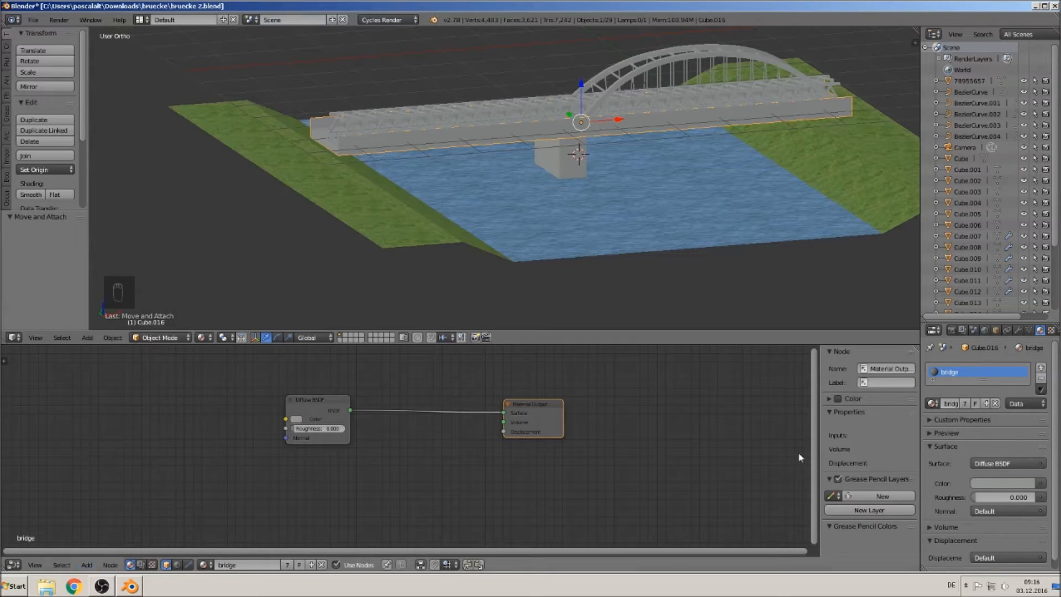
pyautogui.click(929, 433)
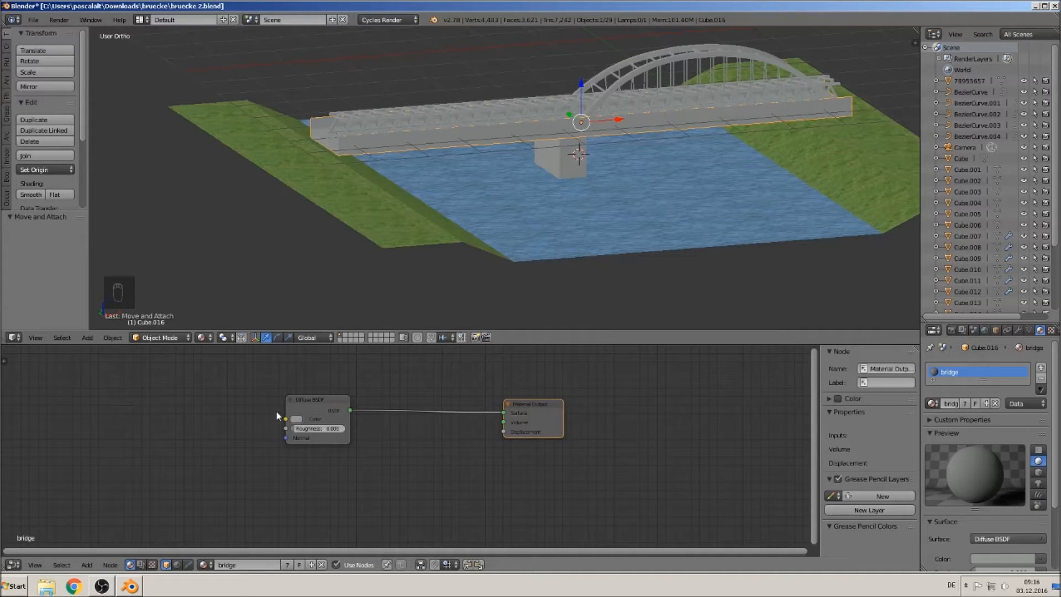
# Insert a Mix Shader between the bridge material's Diffuse BSDF and Material Output
pyautogui.click(86, 565)
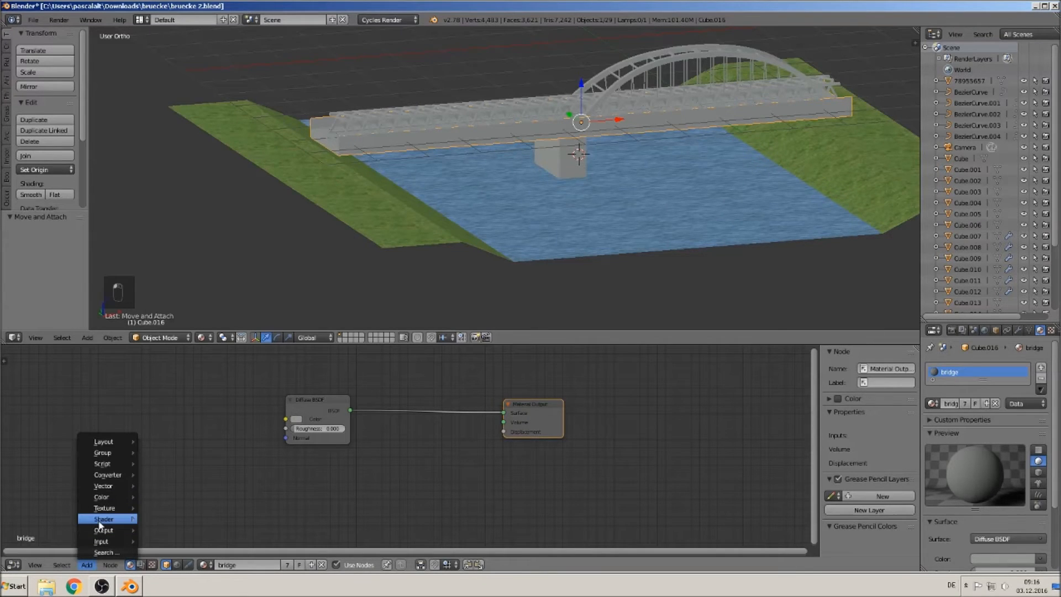
pyautogui.moveTo(97, 520)
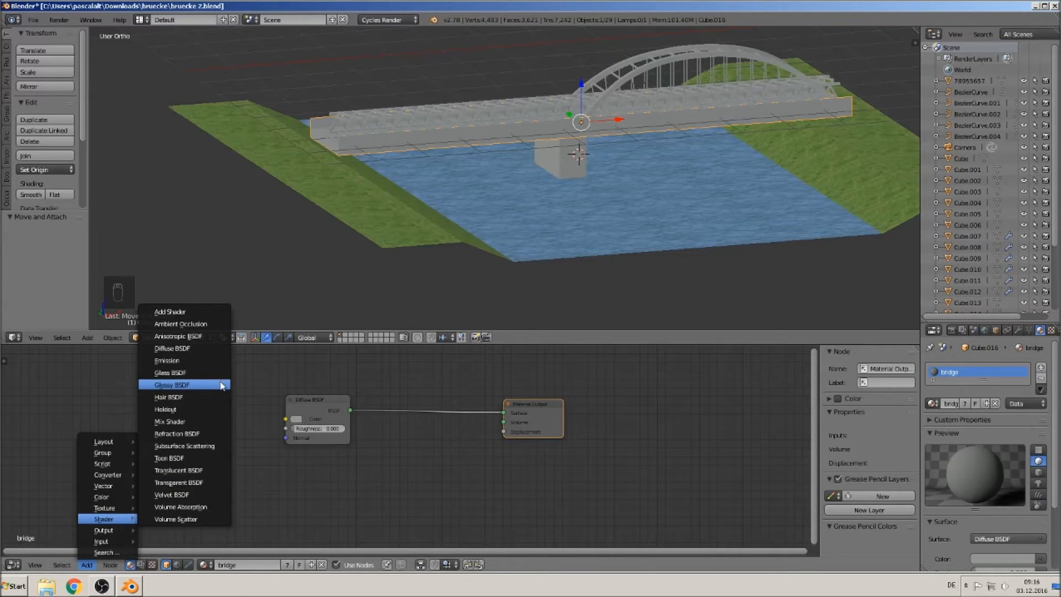
pyautogui.click(182, 421)
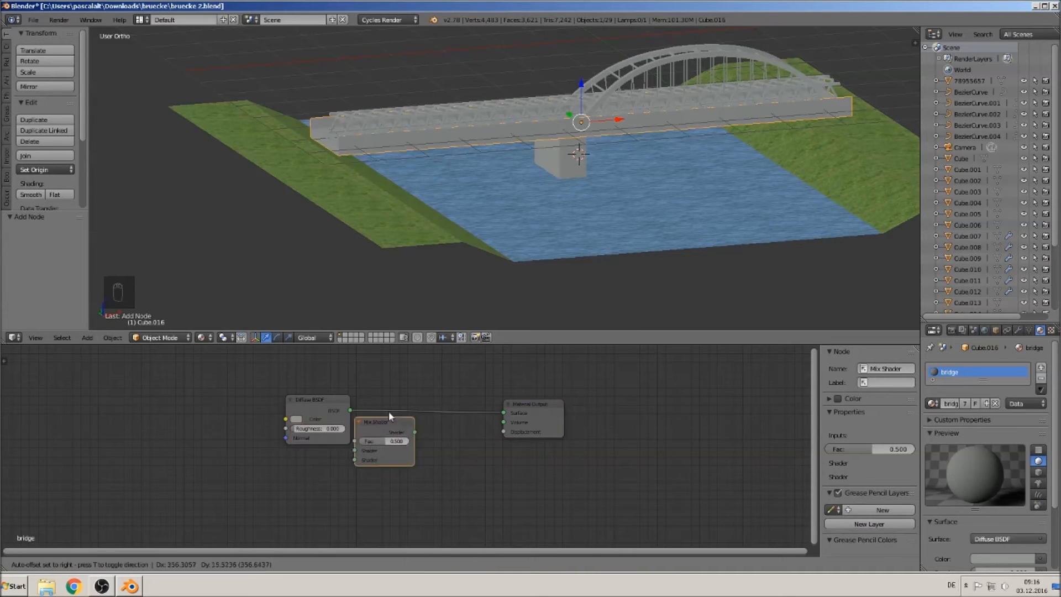
pyautogui.click(417, 397)
# Add a Glossy BSDF below the Diffuse BSDF and link it to the Mix Shader's second shader input
pyautogui.click(89, 566)
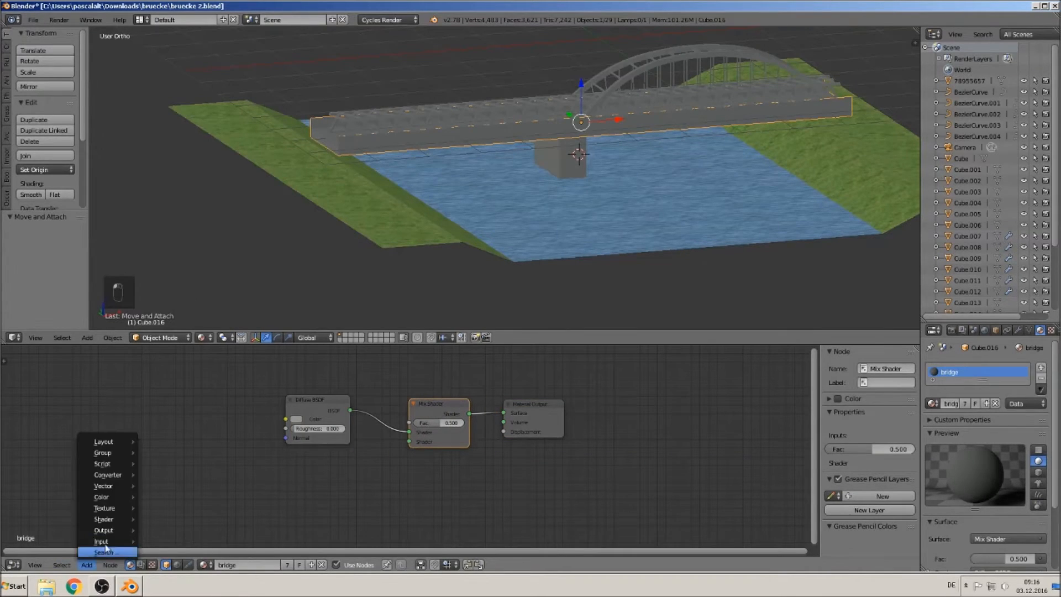
pyautogui.moveTo(104, 520)
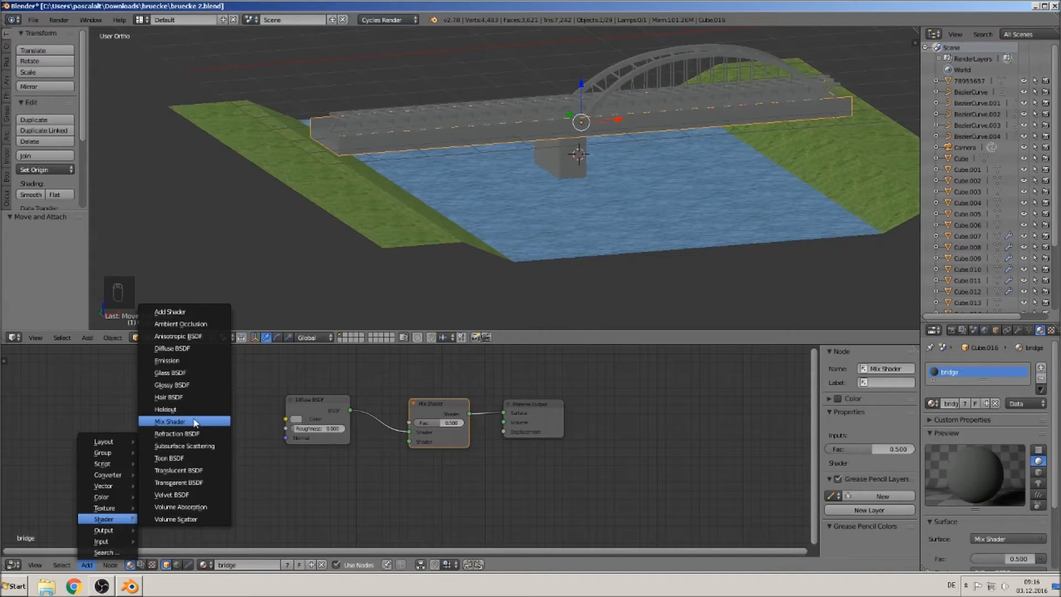
pyautogui.click(184, 386)
pyautogui.click(349, 463)
pyautogui.moveTo(348, 463); pyautogui.dragTo(410, 441)
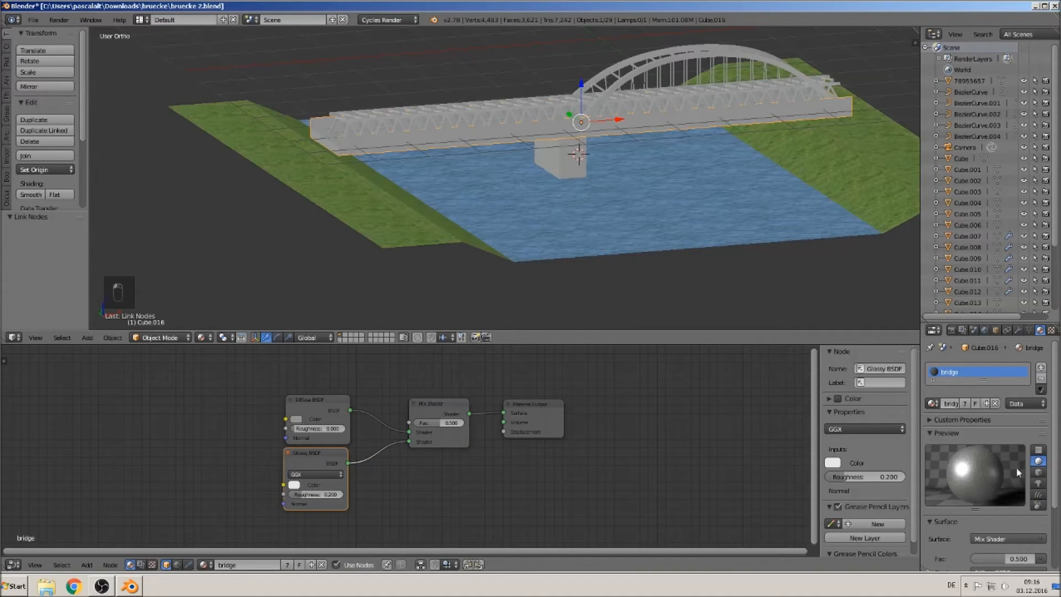
# Set the Glossy BSDF roughness to 0.158 and the Mix Shader factor to 0.227
pyautogui.scroll(3, 631, 469)
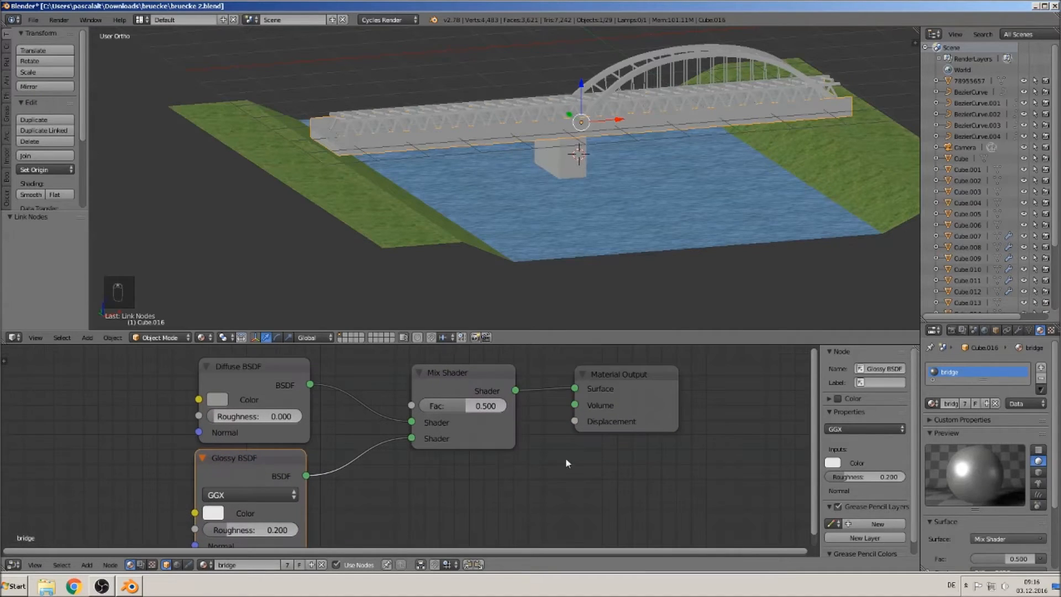
pyautogui.moveTo(232, 532); pyautogui.dragTo(218, 531)
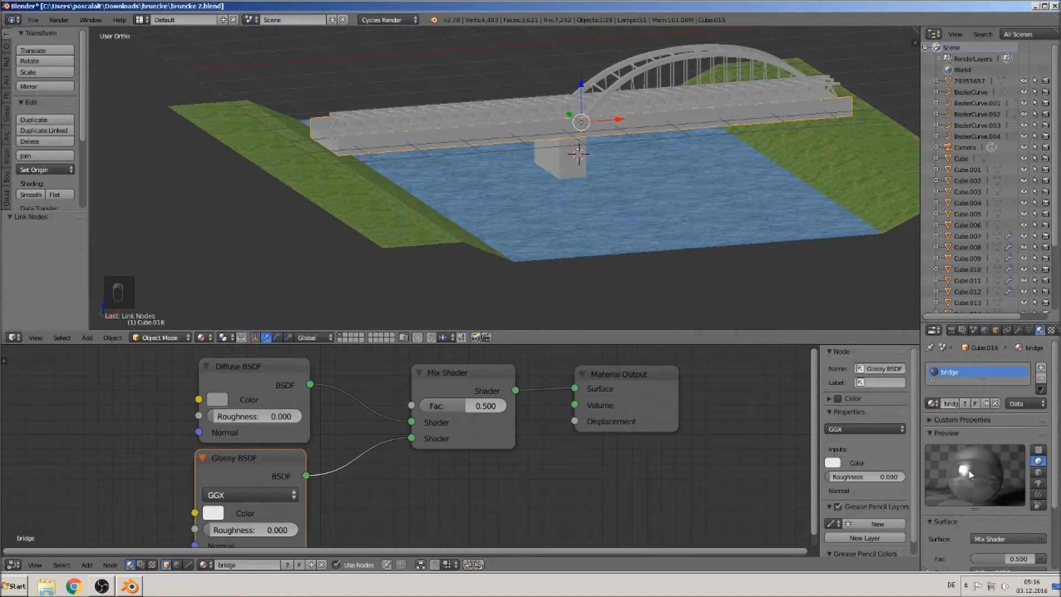
pyautogui.moveTo(213, 530); pyautogui.dragTo(226, 532)
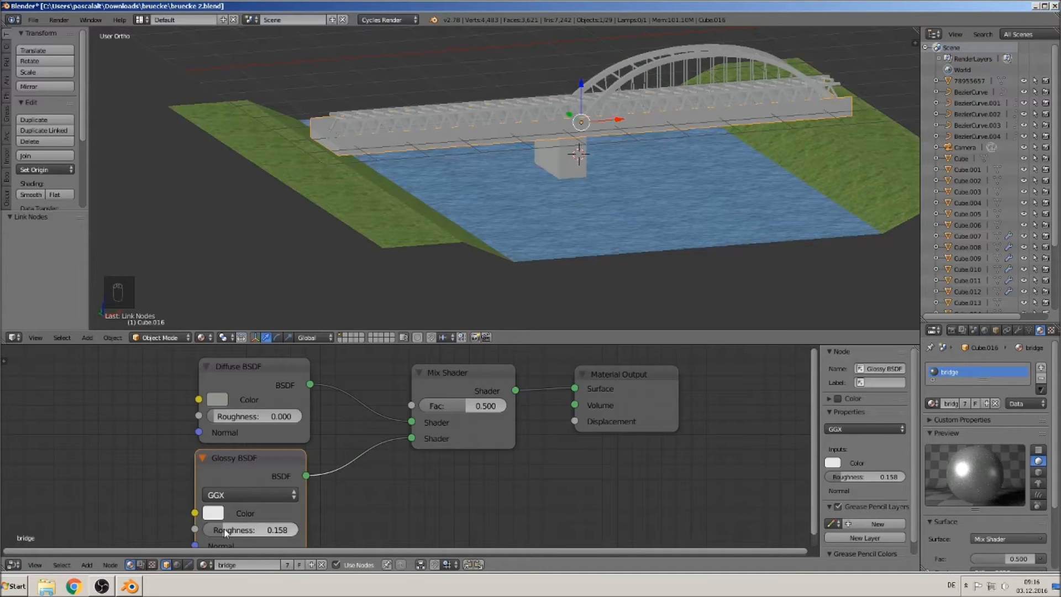
pyautogui.moveTo(475, 405); pyautogui.dragTo(444, 406)
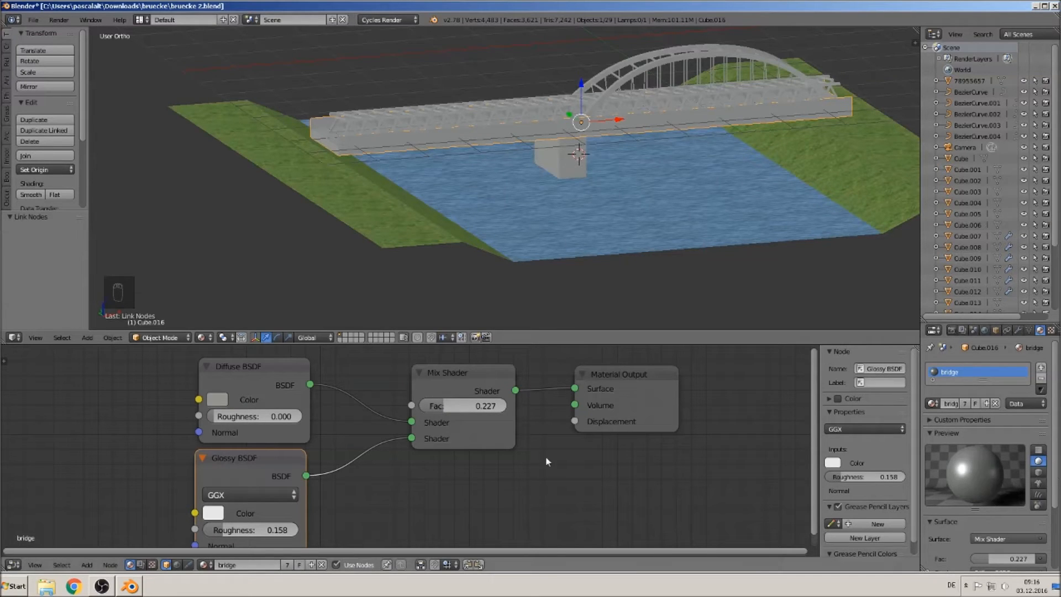
# Examine the bridge model up close and from a distance
pyautogui.scroll(3, 751, 141)
pyautogui.scroll(-3, 640, 213)
pyautogui.scroll(3, 385, 285)
pyautogui.press('Tab')
pyautogui.scroll(-3, 641, 203)
pyautogui.scroll(-3, 641, 203)
pyautogui.press('a')
pyautogui.press('a')
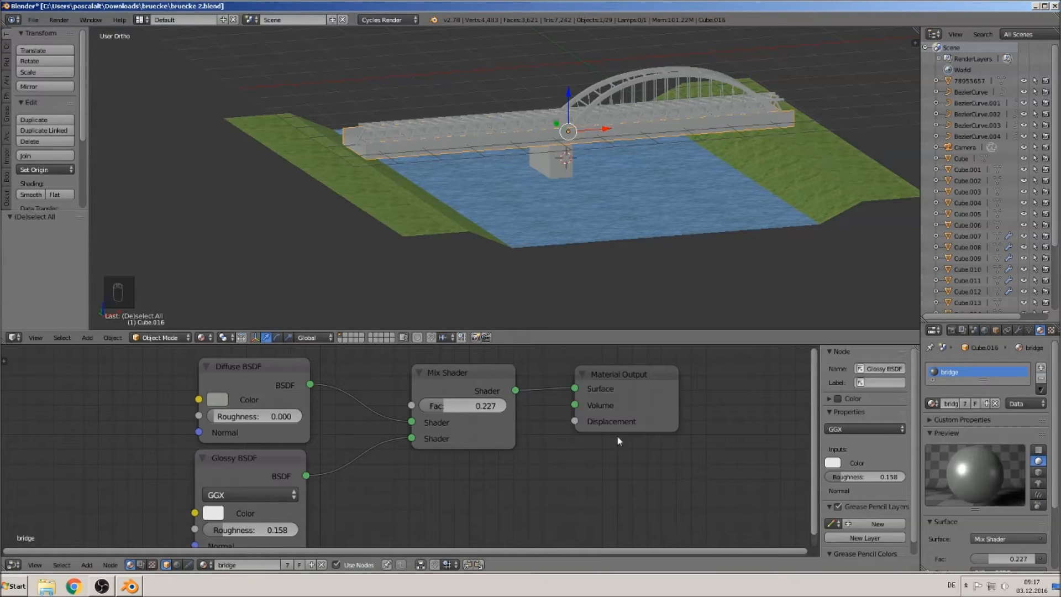
# Move Material Output farther away and insert a duplicate of the Mix Shader between it and the first Mix Shader
pyautogui.scroll(-2, 558, 462)
pyautogui.moveTo(559, 463); pyautogui.dragTo(380, 456, button='middle')
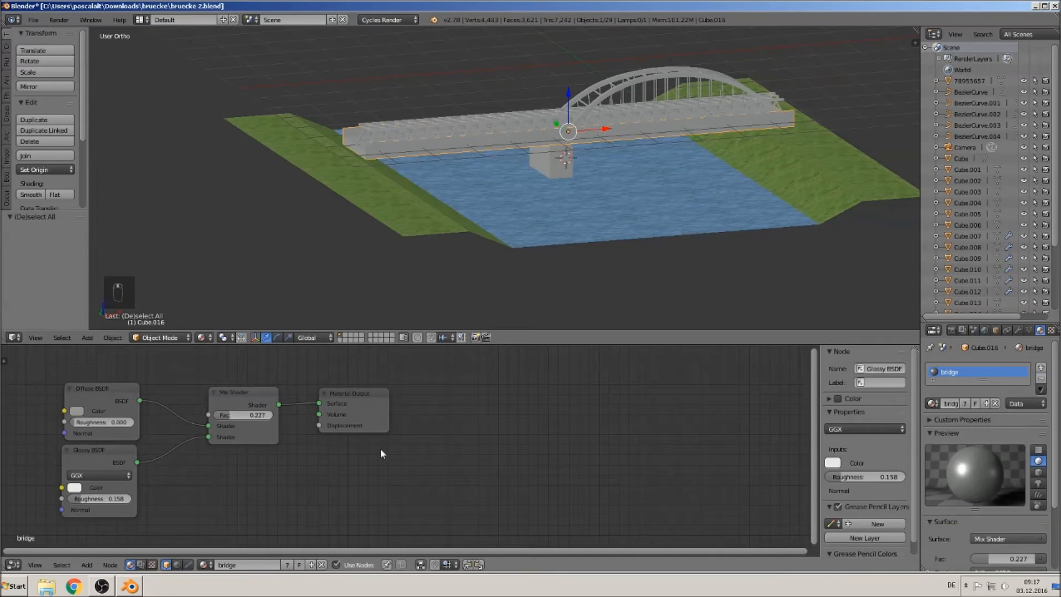
pyautogui.moveTo(359, 395); pyautogui.dragTo(560, 396)
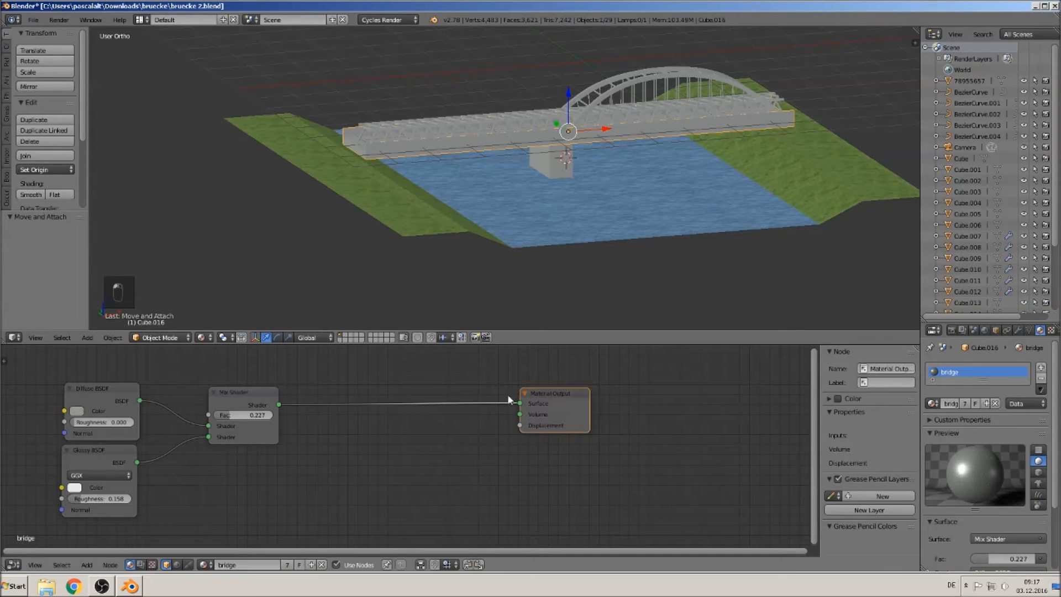
pyautogui.click(239, 400)
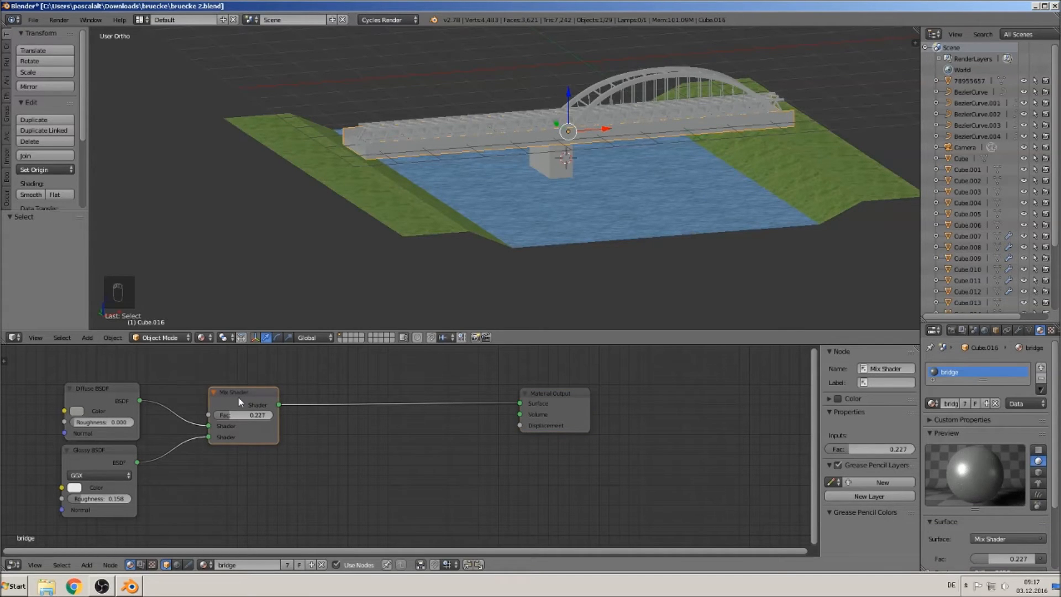
pyautogui.hotkey('shift', 'd')
pyautogui.click(416, 416)
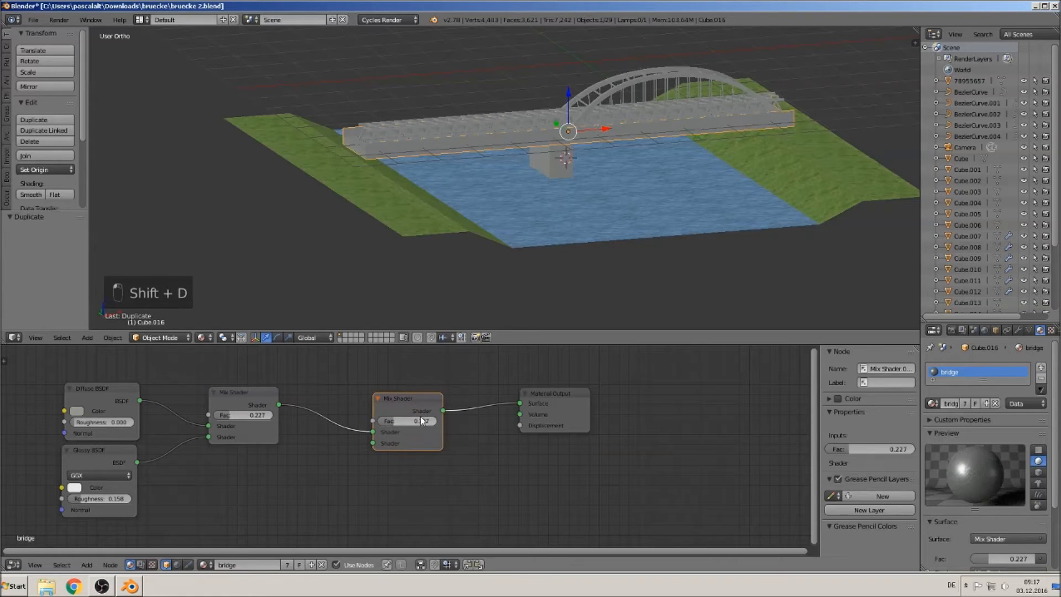
# Add a Noise Texture node and place it above the two Mix Shaders
pyautogui.click(87, 565)
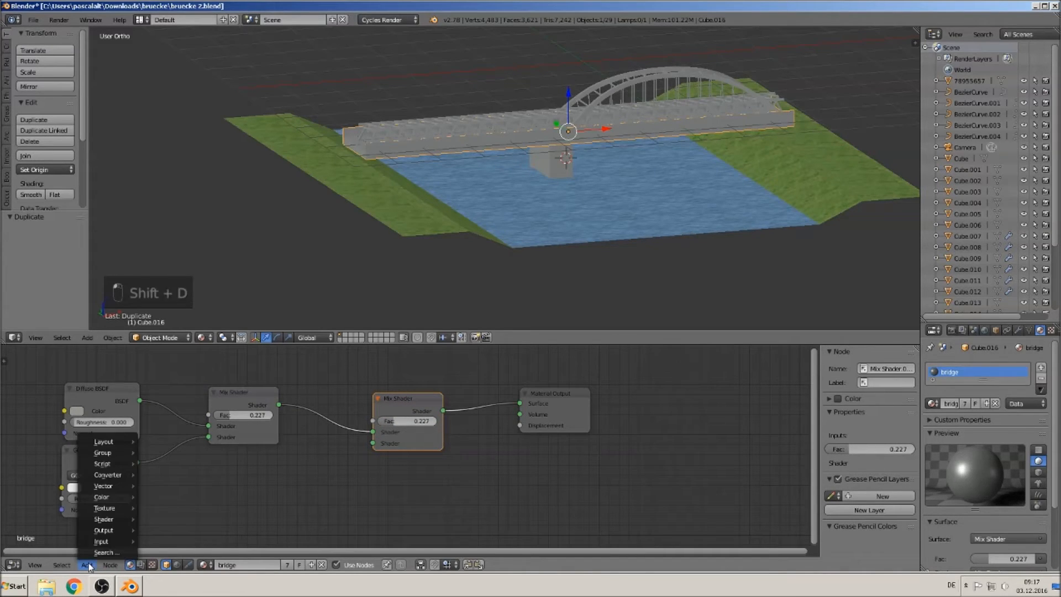
pyautogui.moveTo(120, 509)
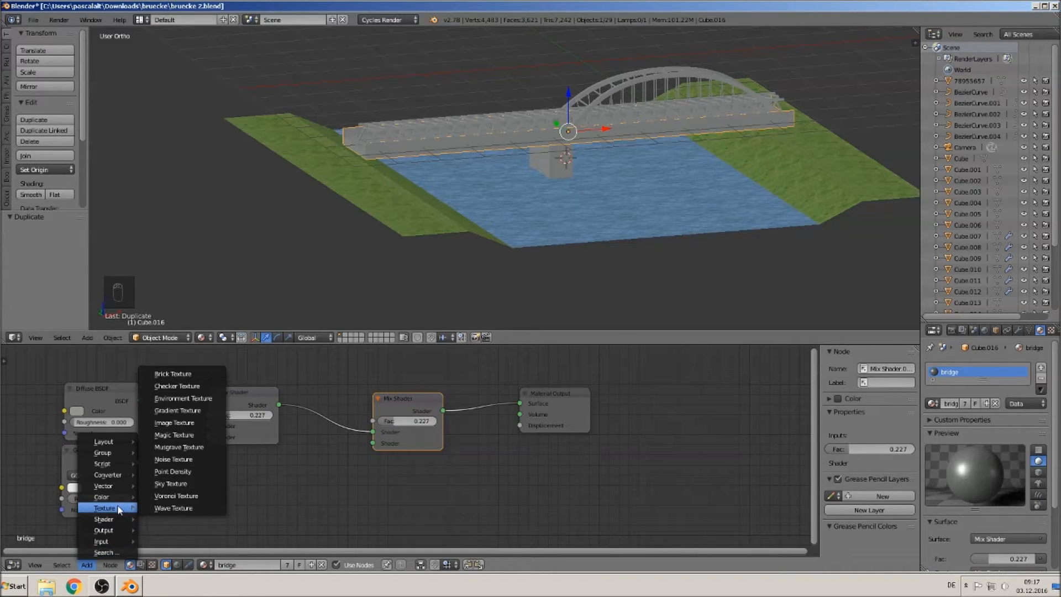
pyautogui.click(173, 459)
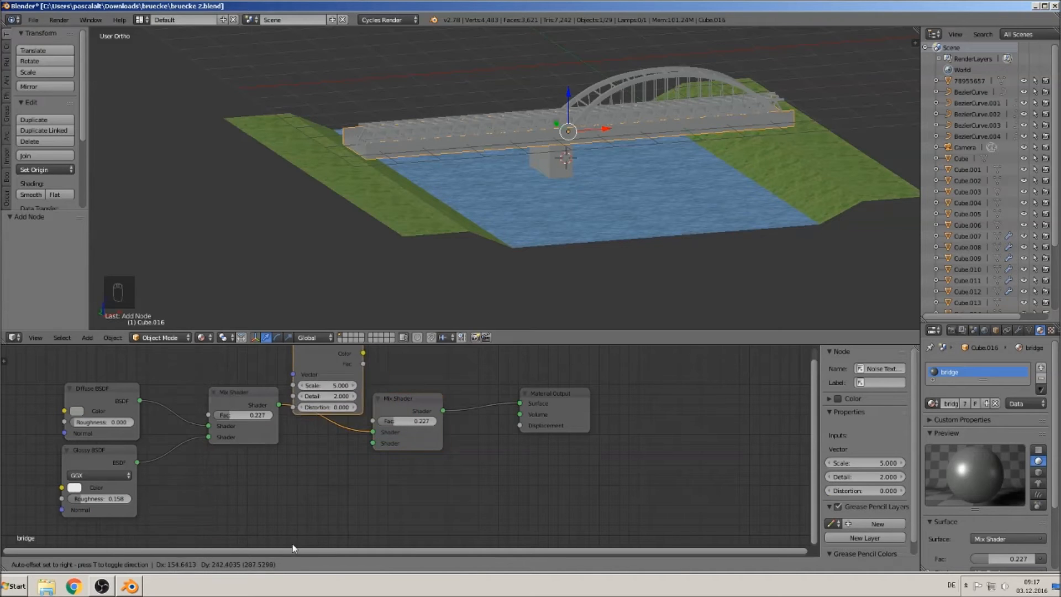
pyautogui.click(279, 516)
pyautogui.moveTo(309, 485); pyautogui.dragTo(301, 557, button='middle')
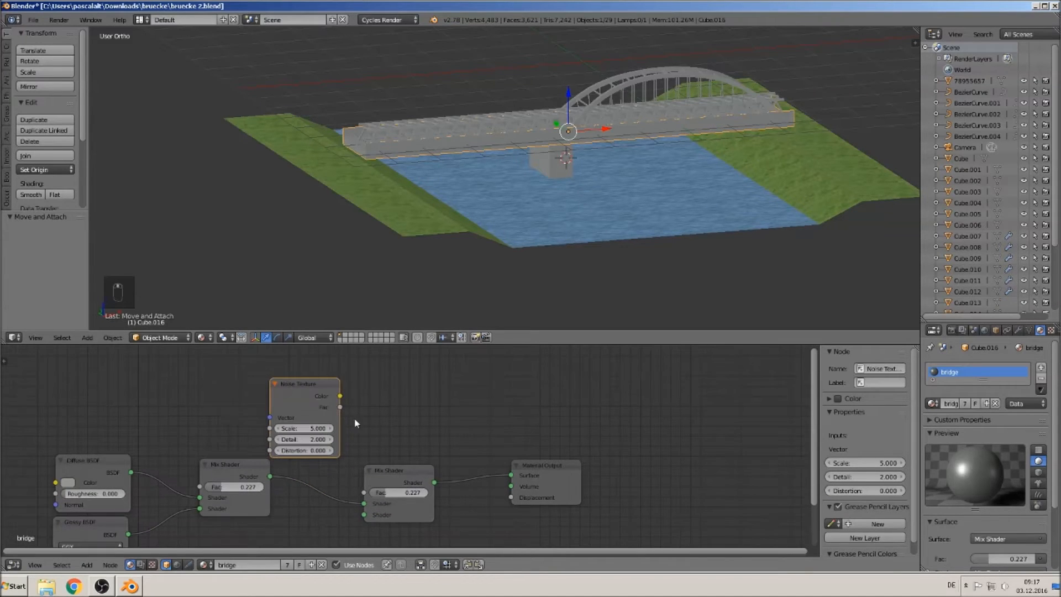
pyautogui.moveTo(313, 382); pyautogui.dragTo(290, 367)
pyautogui.moveTo(451, 530); pyautogui.dragTo(406, 514, button='middle')
pyautogui.scroll(-1, 405, 514)
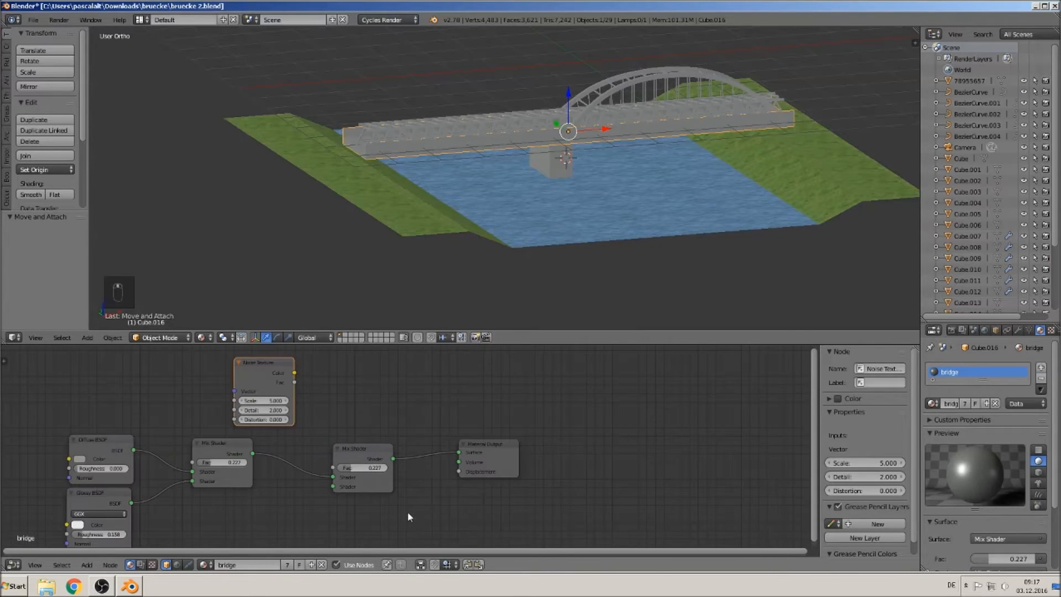
pyautogui.scroll(-1, 329, 506)
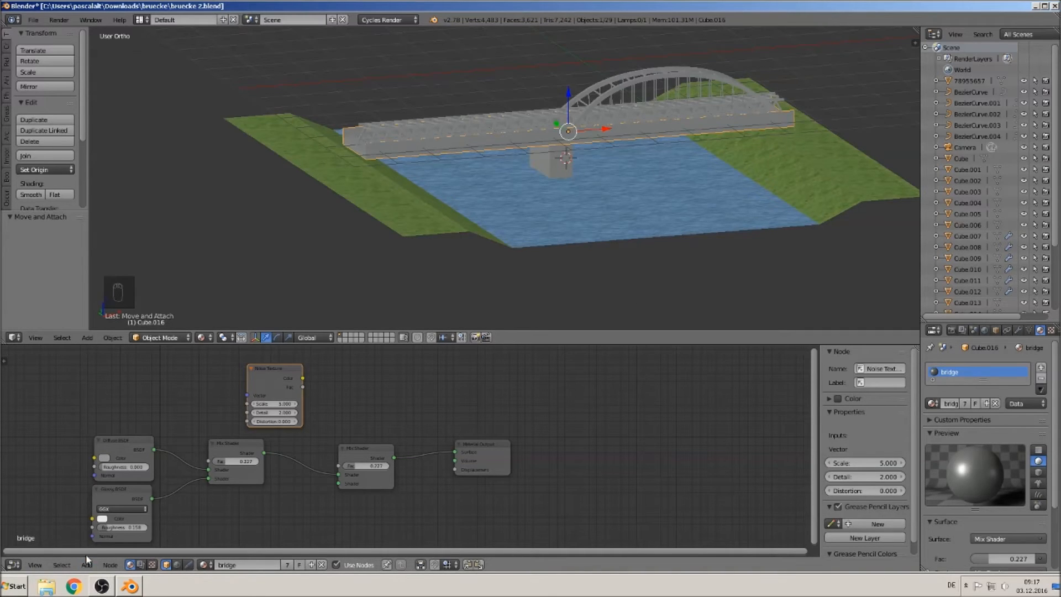
# Duplicate the Diffuse BSDF and link the copy to the second Mix Shader's lower shader input
pyautogui.click(132, 439)
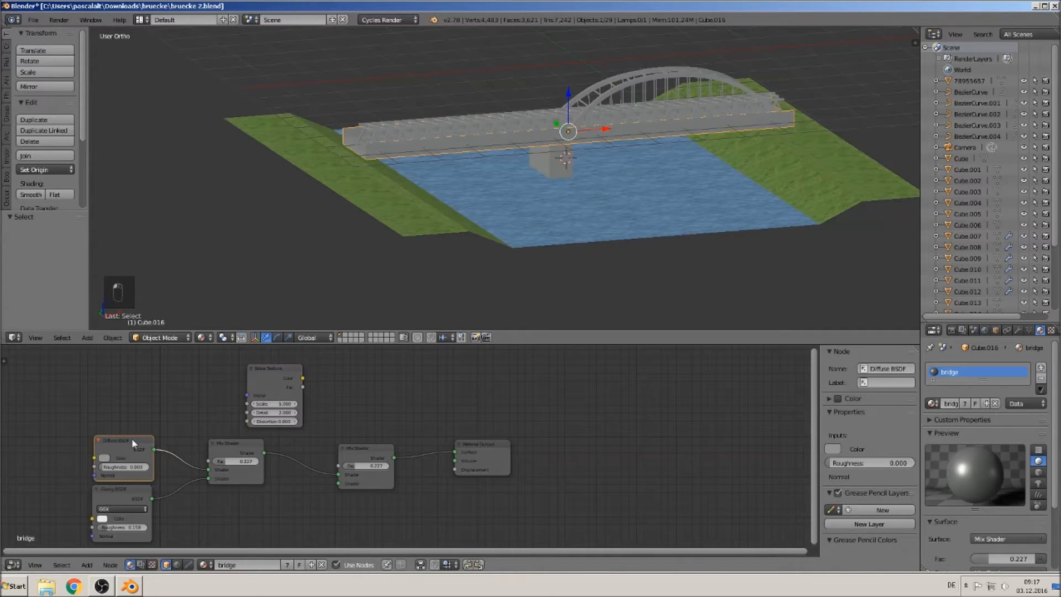
pyautogui.hotkey('shift', 'd')
pyautogui.click(305, 493)
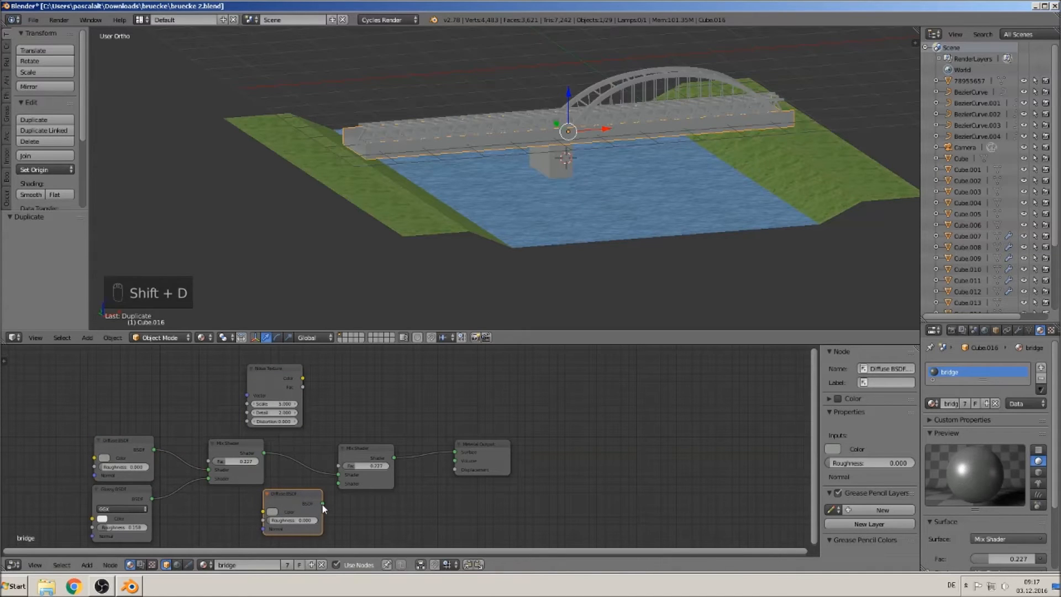
pyautogui.moveTo(323, 504); pyautogui.dragTo(338, 484)
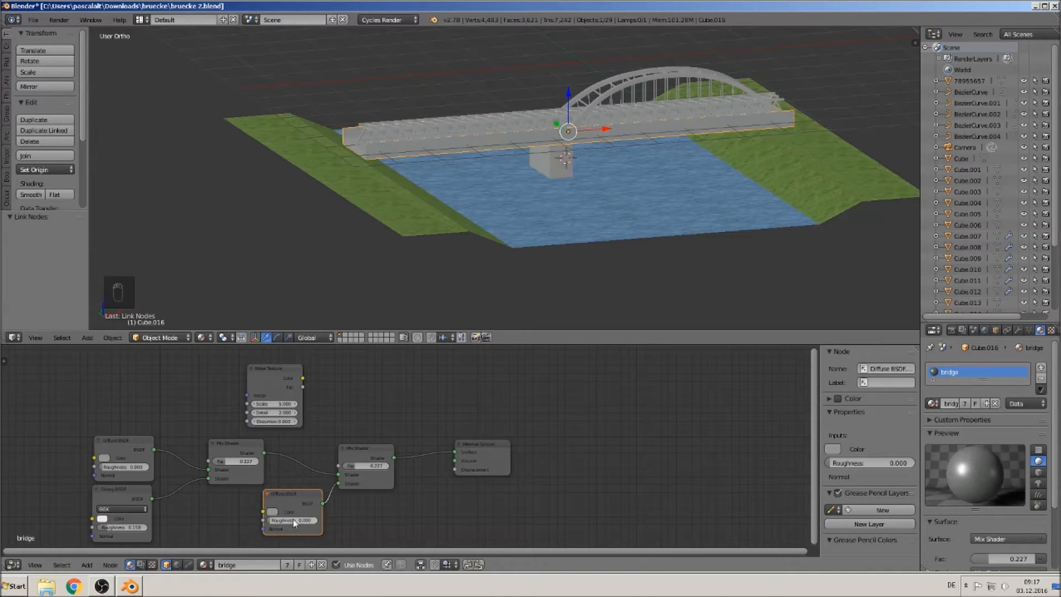
# Reposition the Noise Texture and link its Fac output to the second Mix Shader's Fac input
pyautogui.scroll(2, 293, 519)
pyautogui.click(234, 530)
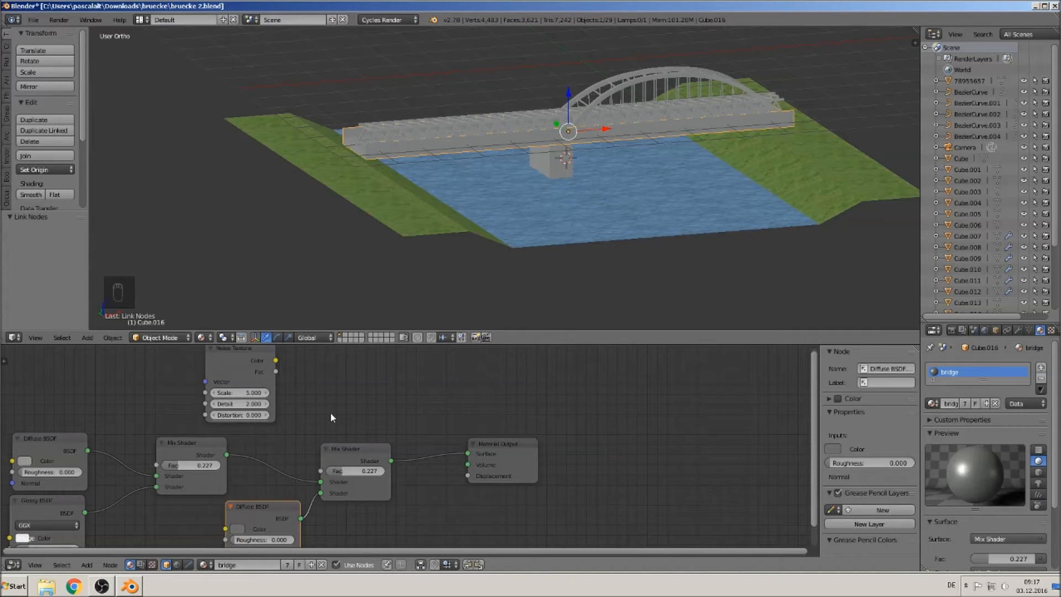
pyautogui.moveTo(234, 350); pyautogui.dragTo(197, 358)
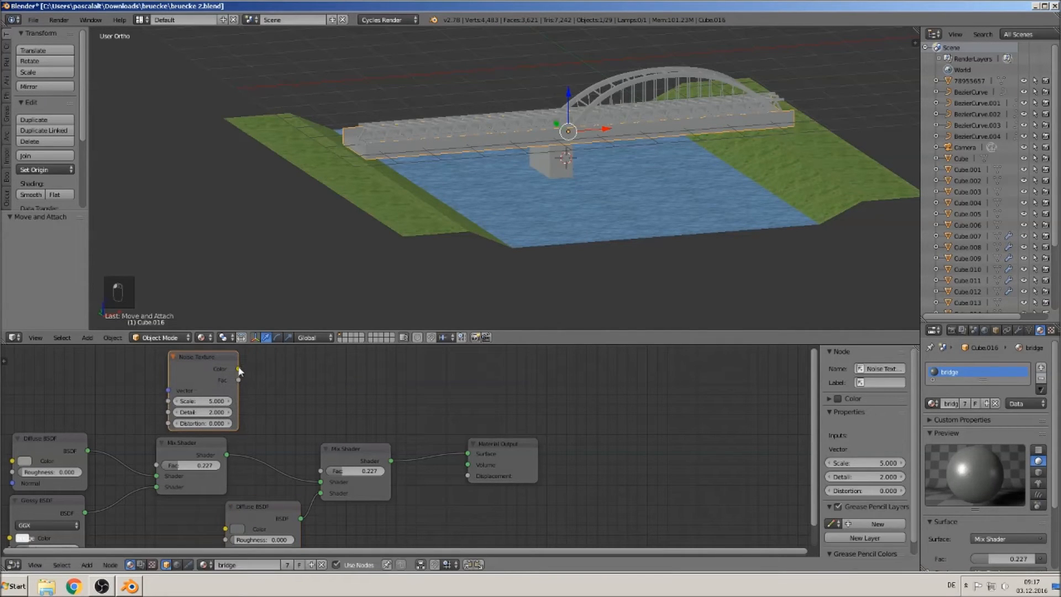
pyautogui.moveTo(241, 381); pyautogui.dragTo(330, 469)
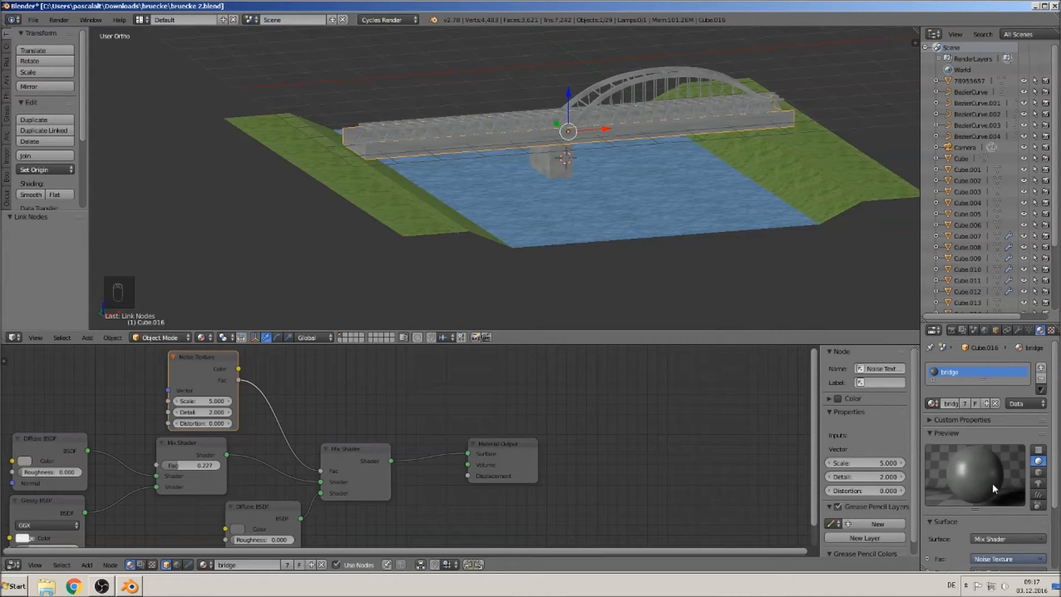
# Set the Scale of the bridge material's Noise Texture to 7.9 and deselect all objects
pyautogui.scroll(6, 627, 222)
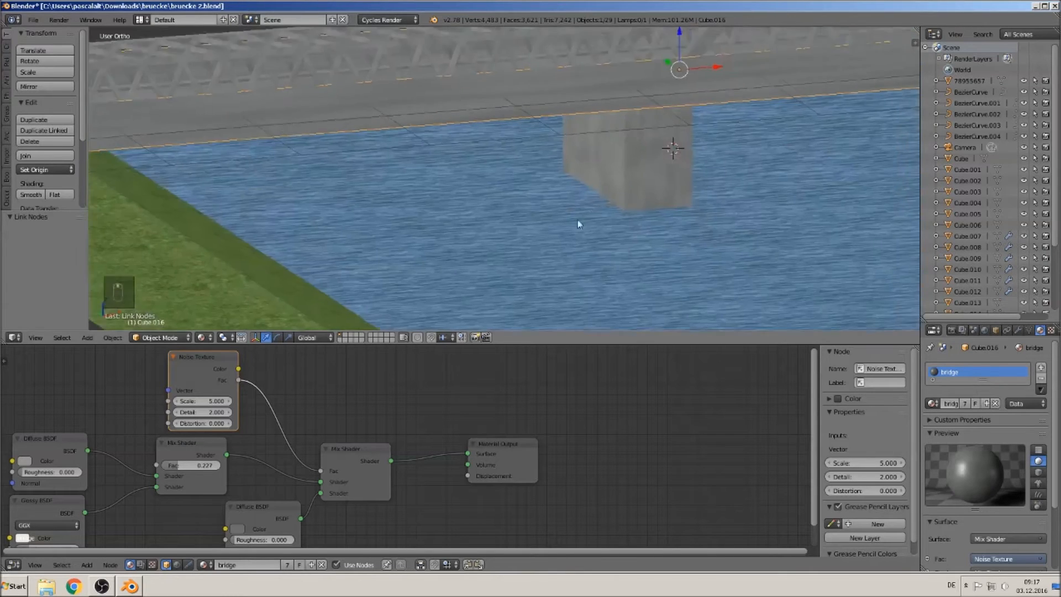
pyautogui.keyDown('shift'); pyautogui.moveTo(578, 220); pyautogui.dragTo(475, 64, button='middle'); pyautogui.keyUp('shift')
pyautogui.scroll(4, 615, 158)
pyautogui.keyDown('shift'); pyautogui.moveTo(716, 135); pyautogui.dragTo(489, 231, button='middle'); pyautogui.keyUp('shift')
pyautogui.scroll(3, 569, 191)
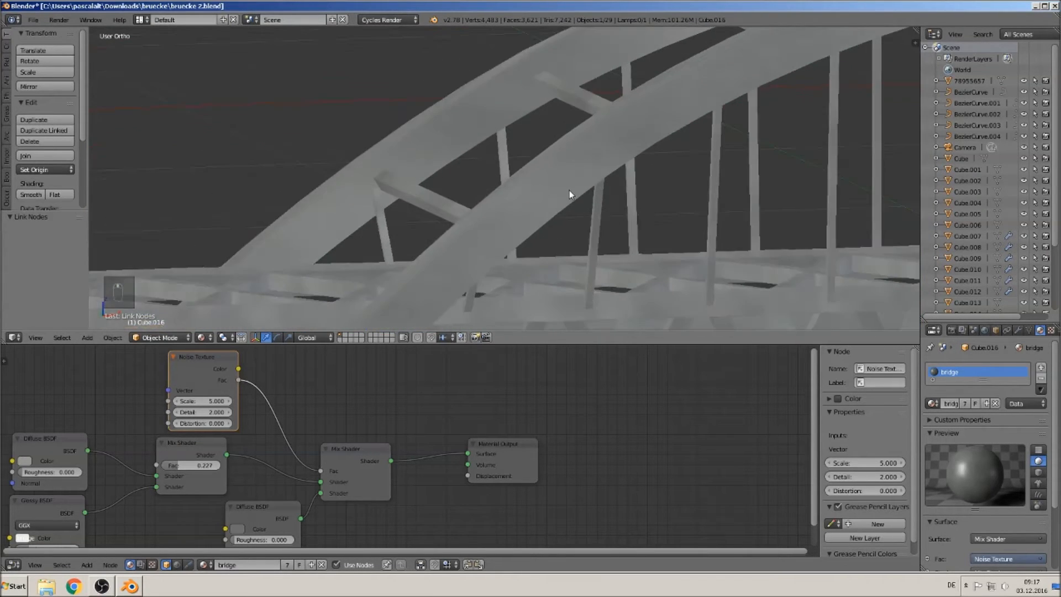
pyautogui.scroll(-3, 439, 172)
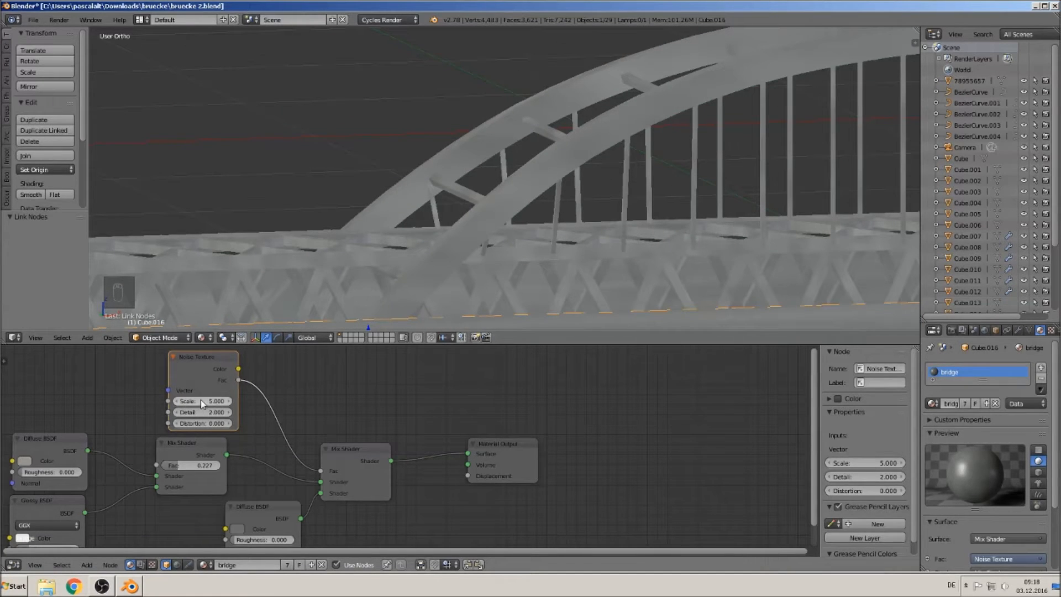
pyautogui.moveTo(203, 401); pyautogui.dragTo(218, 401)
pyautogui.scroll(-4, 521, 246)
pyautogui.press('a')
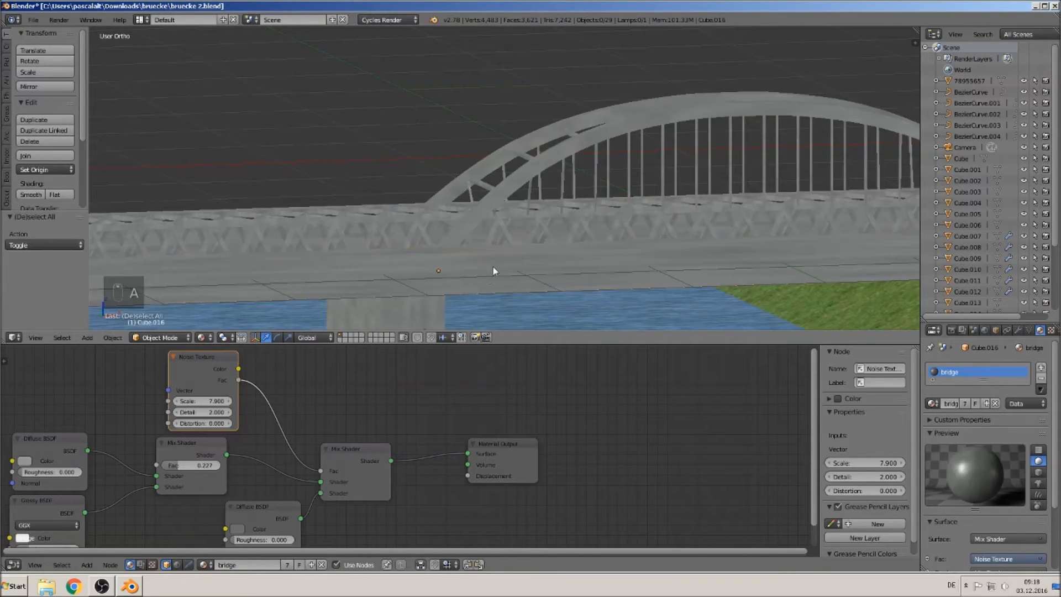
# In front view, raise the water and grass terrain plane about 0.34 units along the Z axis
pyautogui.moveTo(493, 265); pyautogui.dragTo(717, 142, button='middle')
pyautogui.moveTo(611, 166); pyautogui.dragTo(271, 248, button='middle')
pyautogui.scroll(-3, 382, 223)
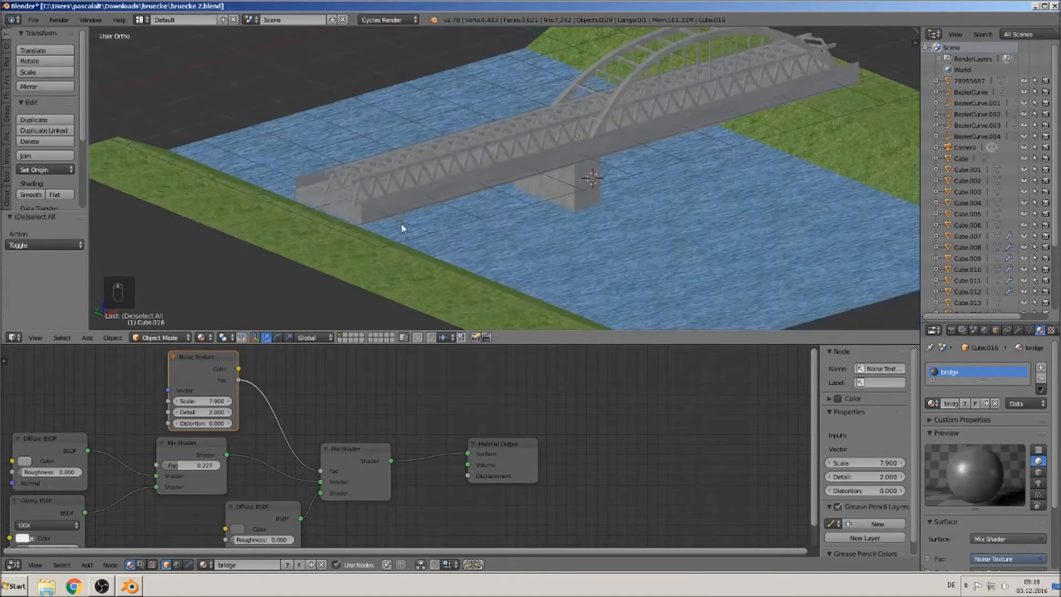
pyautogui.scroll(-2, 386, 248)
pyautogui.rightClick(575, 212)
pyautogui.moveTo(575, 212); pyautogui.dragTo(690, 218, button='middle')
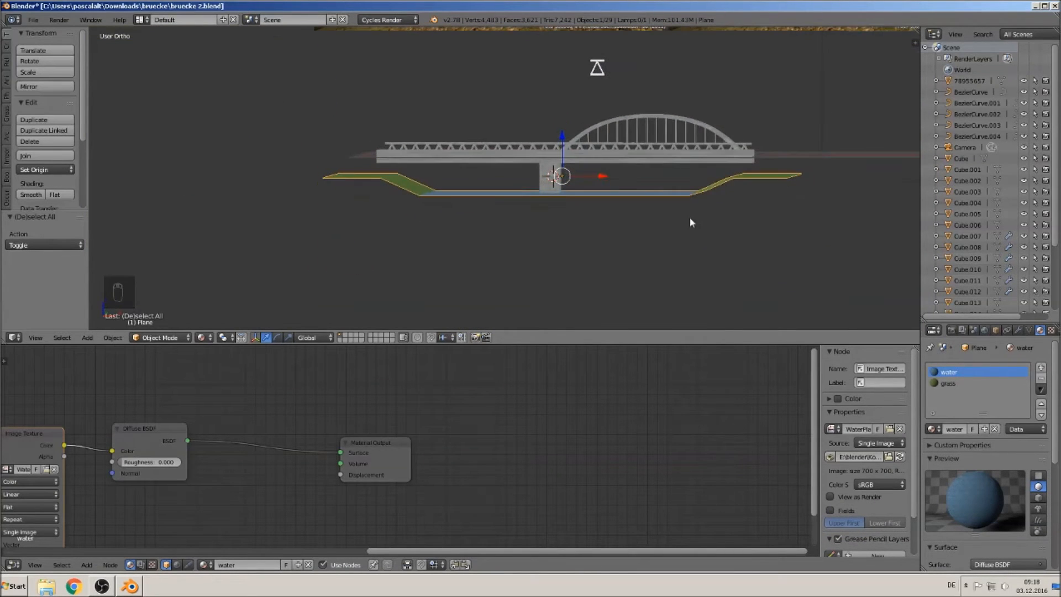
pyautogui.press('KP_1')
pyautogui.scroll(2, 632, 204)
pyautogui.keyDown('shift'); pyautogui.rightClick(561, 166); pyautogui.keyUp('shift')
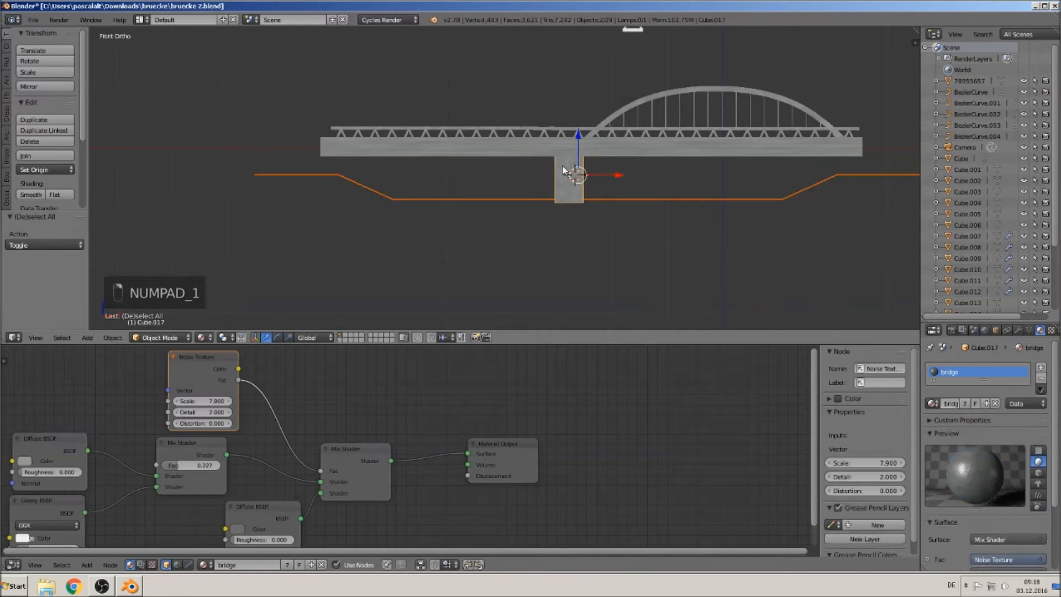
pyautogui.keyDown('shift'); pyautogui.moveTo(560, 159); pyautogui.dragTo(559, 146, button='middle'); pyautogui.keyUp('shift')
pyautogui.rightClick(495, 184)
pyautogui.press('g')
pyautogui.press('z')
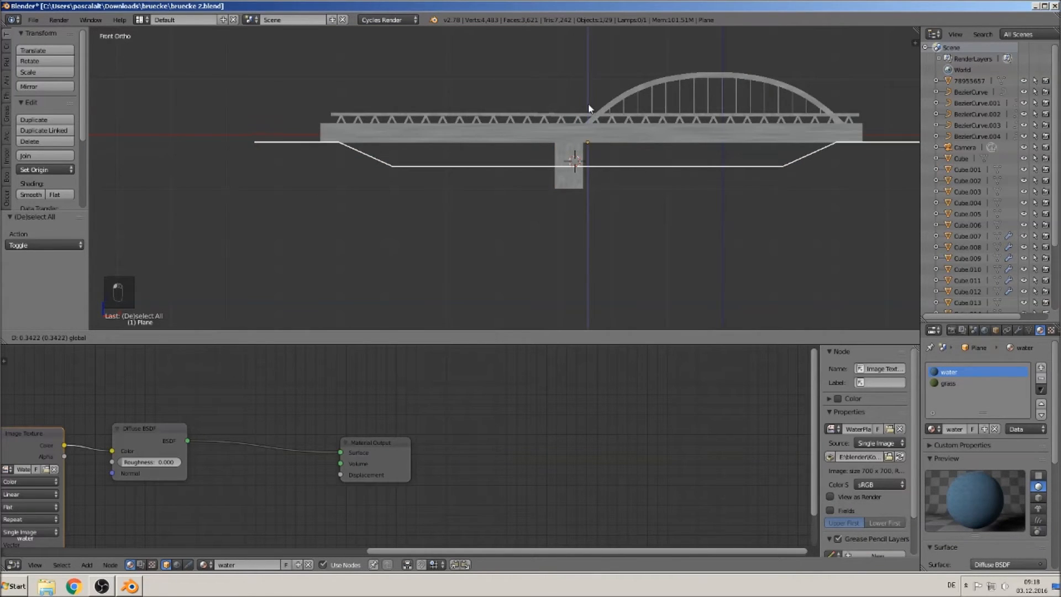
pyautogui.click(588, 103)
# Deselect all objects and save the file
pyautogui.moveTo(558, 190); pyautogui.dragTo(498, 287, button='middle')
pyautogui.press('a')
pyautogui.scroll(-3, 556, 201)
pyautogui.moveTo(531, 231); pyautogui.dragTo(534, 227, button='middle')
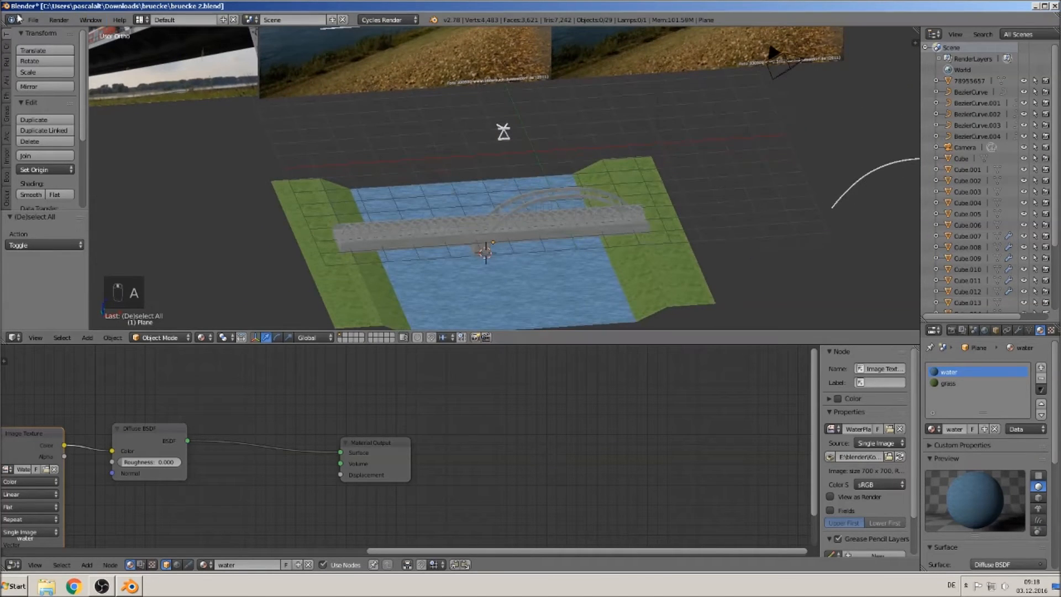
pyautogui.click(33, 20)
pyautogui.click(55, 104)
# Copy the first Mix Shader and the Glossy BSDF from the bridge material
pyautogui.keyDown('shift'); pyautogui.moveTo(448, 284); pyautogui.dragTo(463, 201, button='middle'); pyautogui.keyUp('shift')
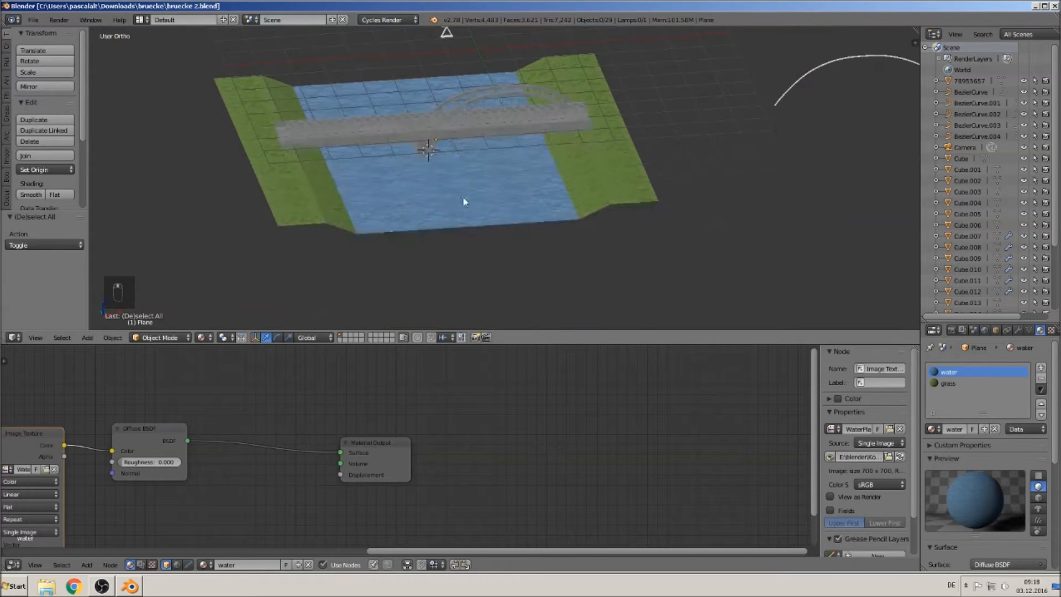
pyautogui.moveTo(300, 437); pyautogui.dragTo(521, 392, button='middle')
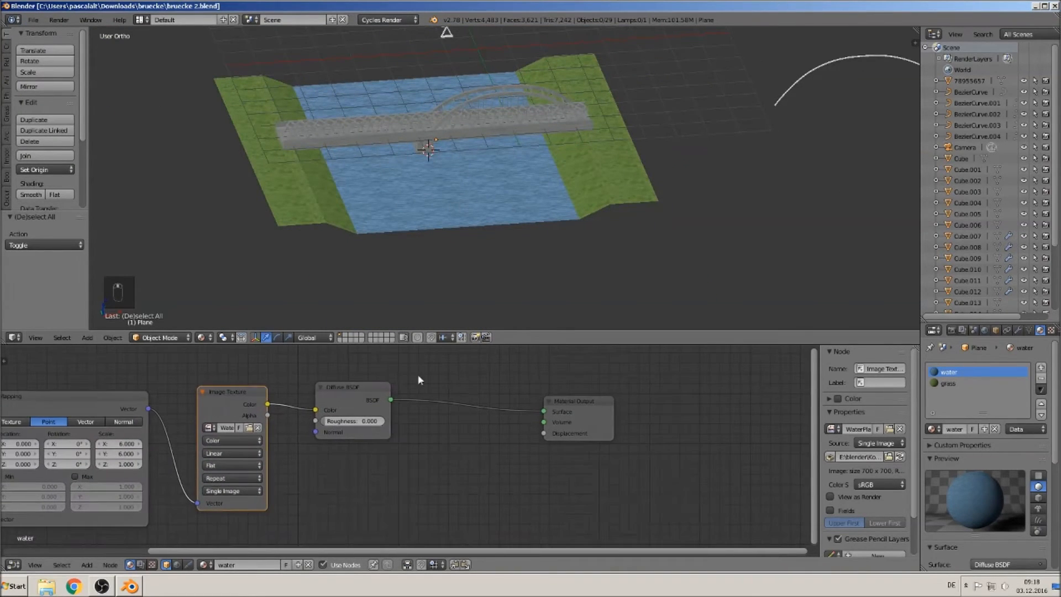
pyautogui.moveTo(516, 109); pyautogui.dragTo(546, 139, button='right')
pyautogui.rightClick(546, 139)
pyautogui.rightClick(400, 408)
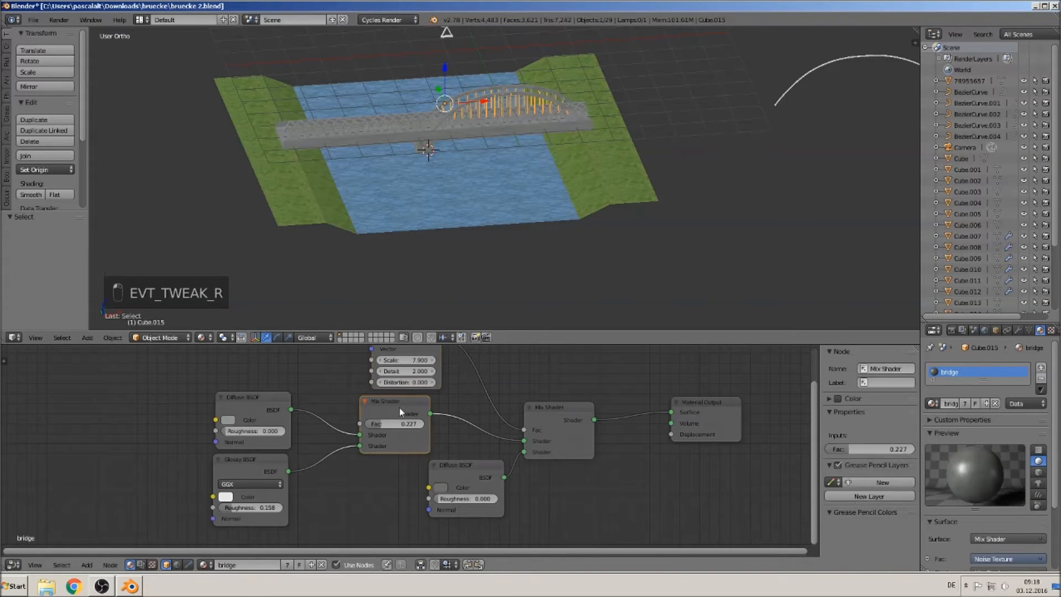
pyautogui.keyDown('shift'); pyautogui.rightClick(254, 467); pyautogui.keyUp('shift')
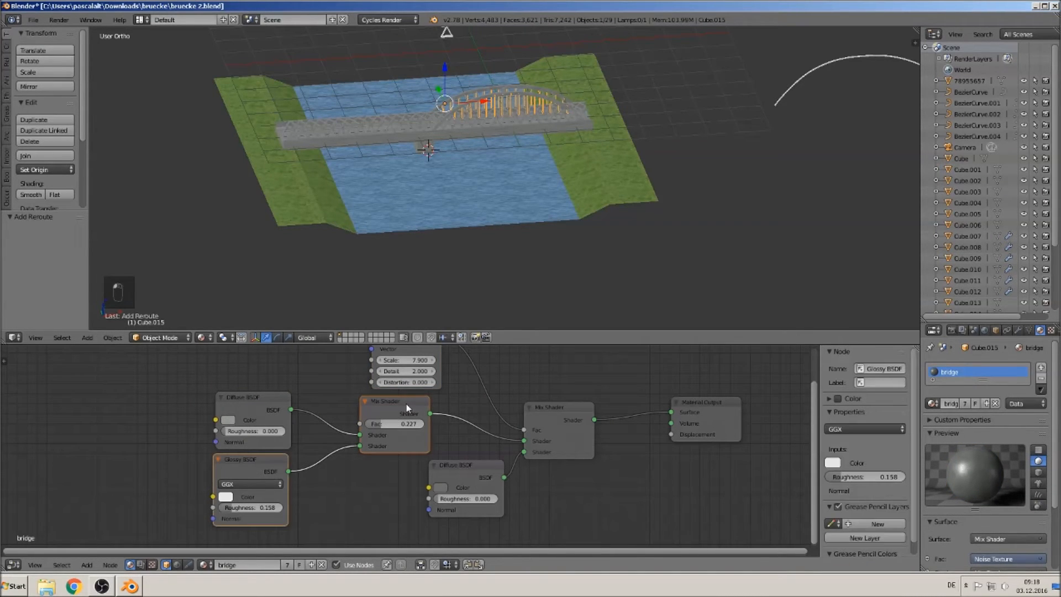
pyautogui.hotkey('ctrl', 'c')
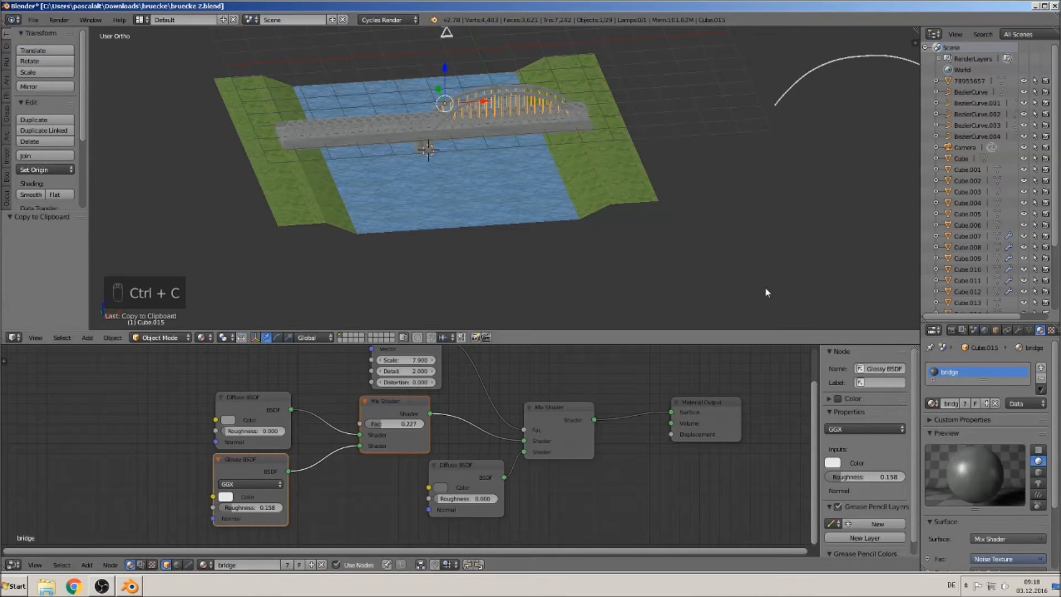
# Paste the copied nodes into the water material, placing Mix Shader before Material Output and Glossy BSDF below Diffuse BSDF
pyautogui.rightClick(531, 178)
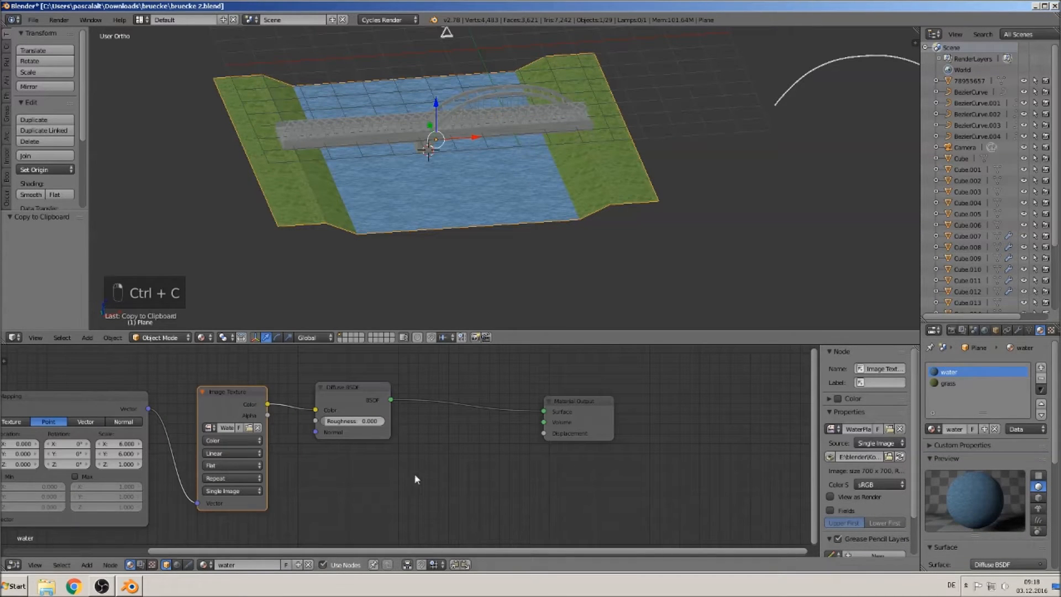
pyautogui.hotkey('ctrl', 'v')
pyautogui.moveTo(423, 406); pyautogui.dragTo(492, 382)
pyautogui.moveTo(276, 461); pyautogui.dragTo(411, 468)
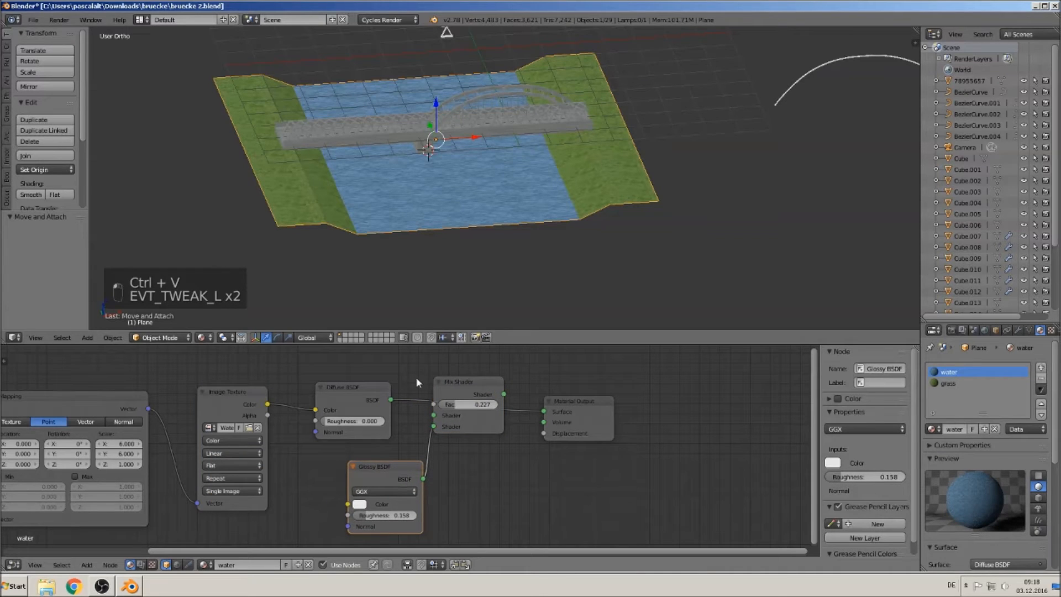
# Cut the direct Diffuse link, connect Diffuse BSDF to the Mix Shader's upper shader input, and link the mix to Surface
pyautogui.keyDown('ctrl'); pyautogui.moveTo(414, 379); pyautogui.dragTo(416, 410, button='right'); pyautogui.keyUp('ctrl')
pyautogui.keyDown('ctrl'); pyautogui.moveTo(412, 414); pyautogui.dragTo(433, 416); pyautogui.keyUp('ctrl')
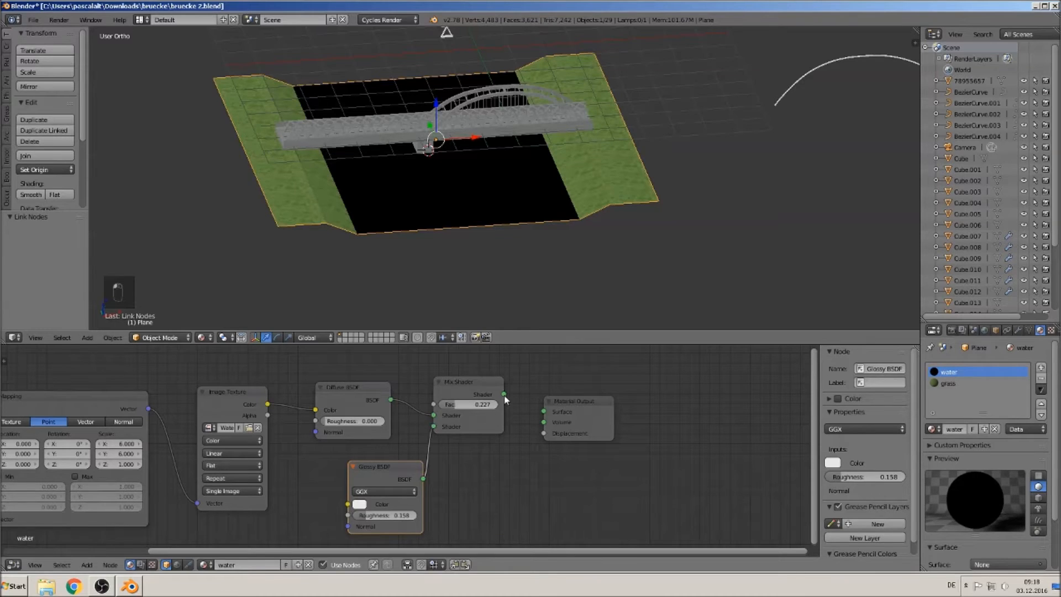
pyautogui.moveTo(507, 393); pyautogui.dragTo(594, 382)
# Set the water material's Glossy BSDF roughness to 0.008
pyautogui.scroll(4, 567, 510)
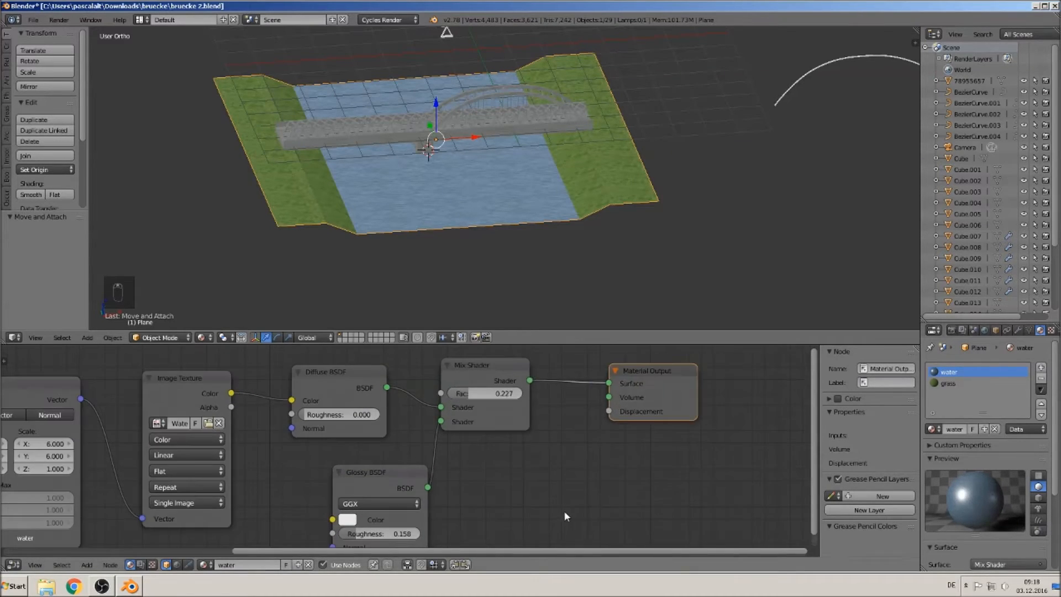
pyautogui.moveTo(563, 495); pyautogui.dragTo(603, 401, button='middle')
pyautogui.scroll(1, 433, 467)
pyautogui.moveTo(426, 447); pyautogui.dragTo(404, 446)
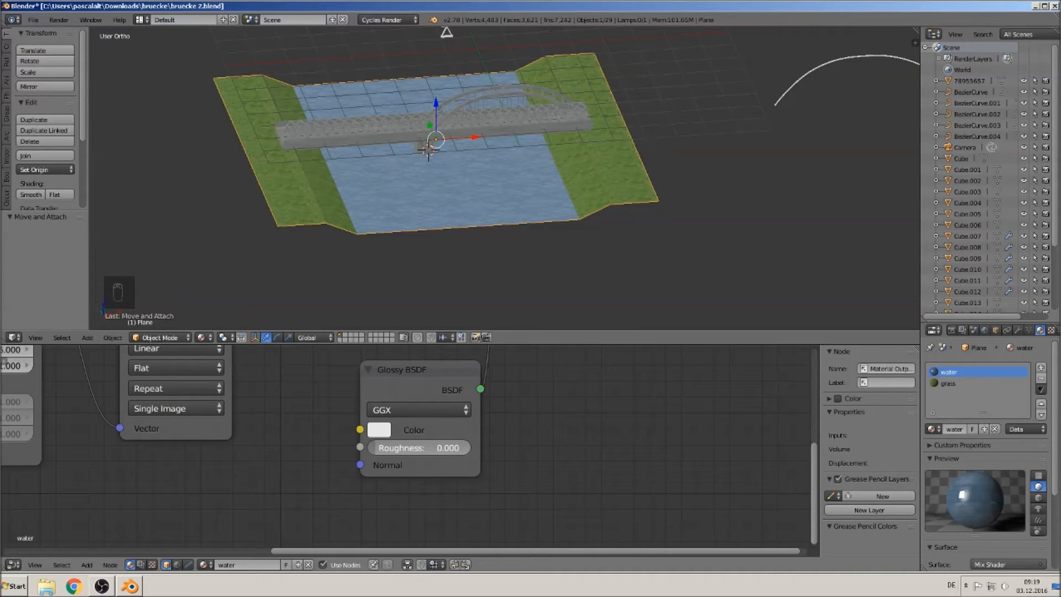
pyautogui.moveTo(404, 446); pyautogui.dragTo(405, 446)
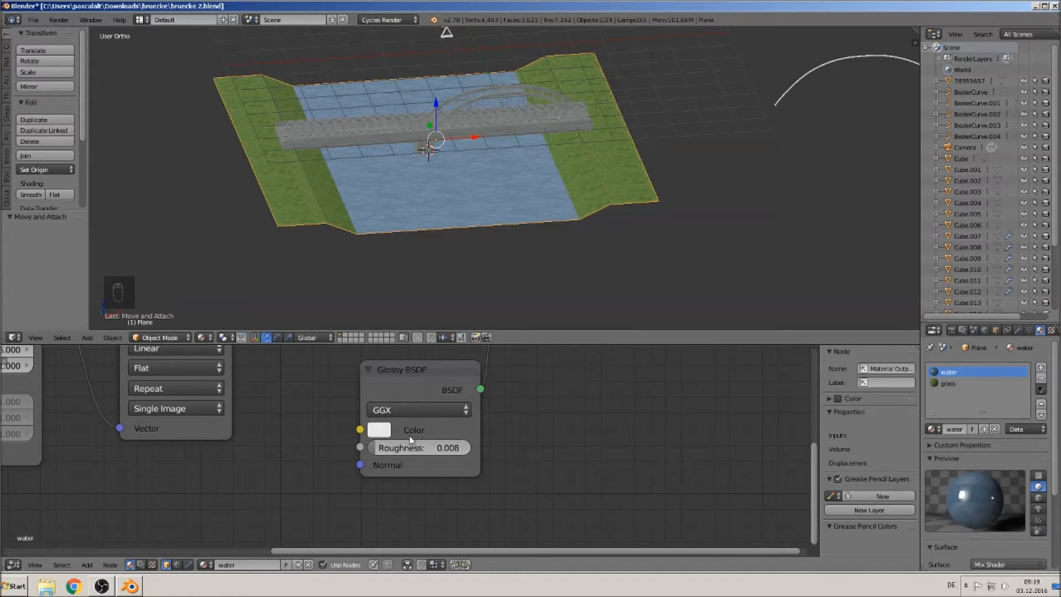
# Replace the water material's Diffuse BSDF with a Glass BSDF and move it slightly up, clear of the Glossy BSDF
pyautogui.moveTo(599, 448); pyautogui.dragTo(627, 586, button='middle')
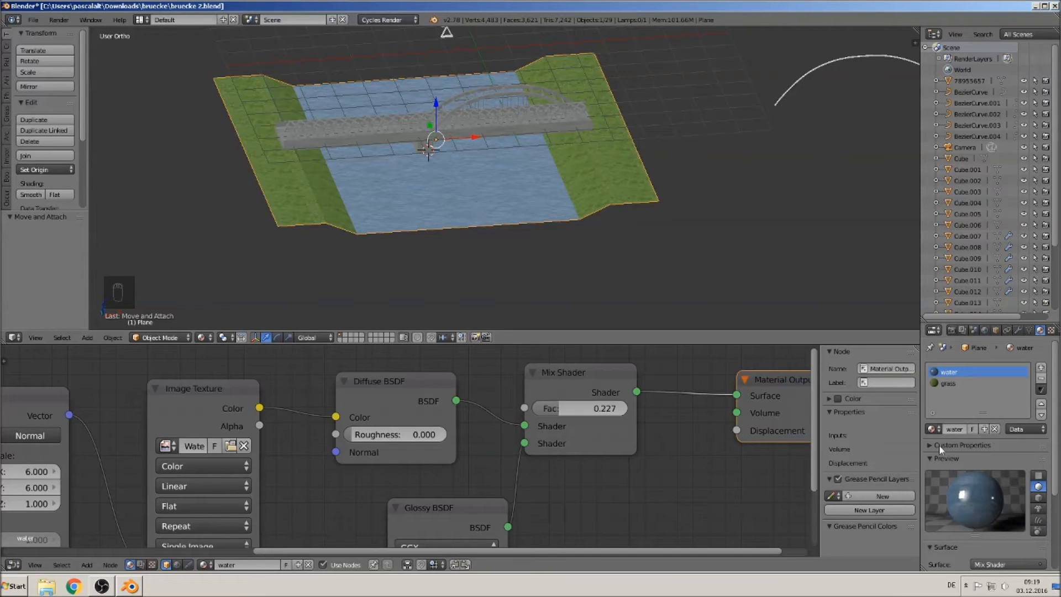
pyautogui.scroll(-3, 955, 483)
pyautogui.click(991, 531)
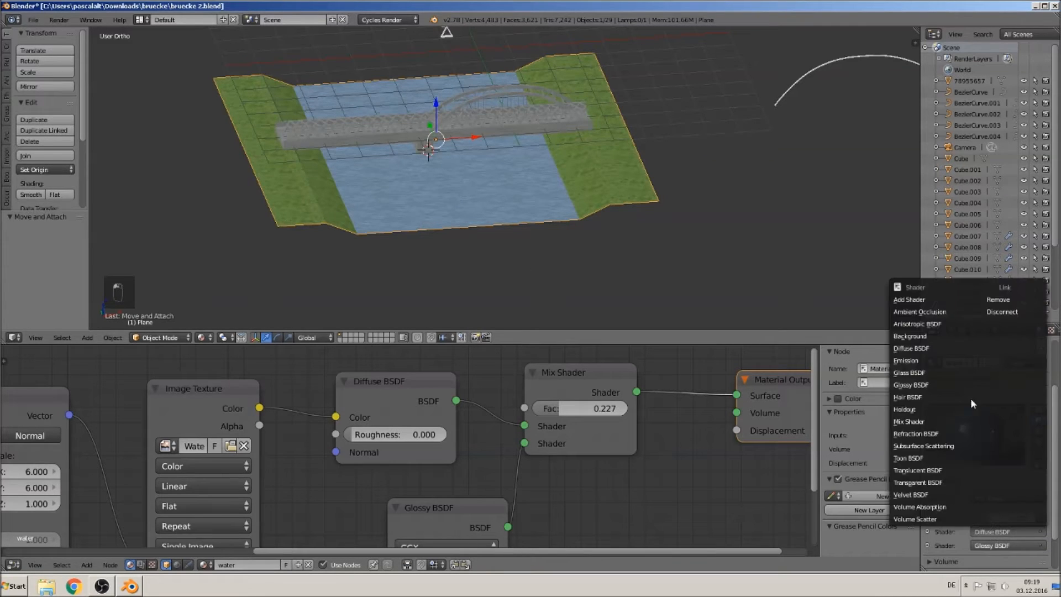
pyautogui.click(940, 373)
pyautogui.scroll(2, 572, 248)
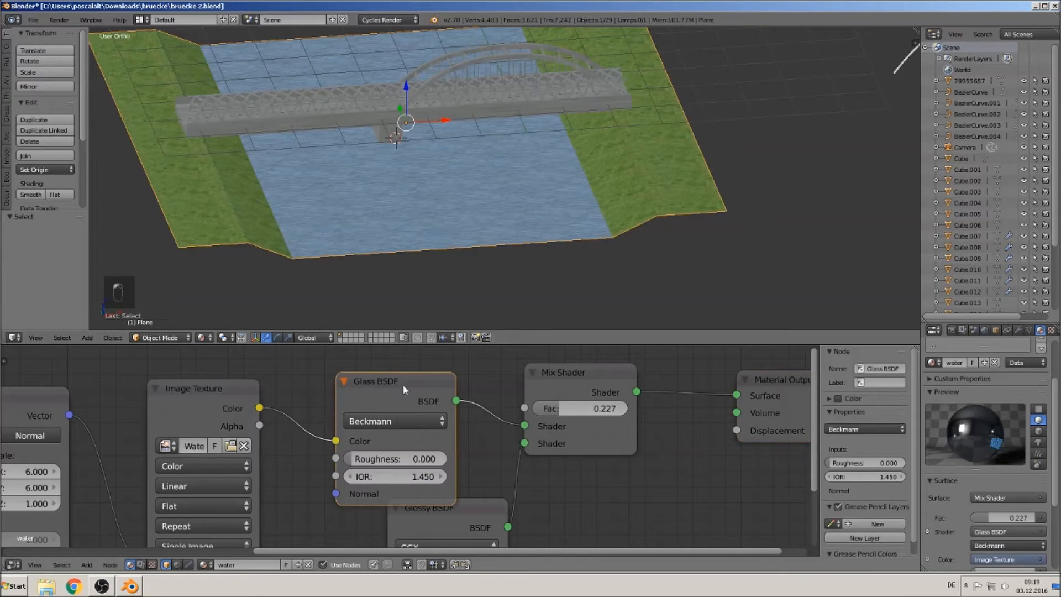
pyautogui.moveTo(398, 392); pyautogui.dragTo(403, 372)
# Move Material Output farther from the Mix Shader and link the Image Texture's Color output to its Displacement input
pyautogui.moveTo(553, 188); pyautogui.dragTo(599, 197, button='middle')
pyautogui.scroll(2, 596, 198)
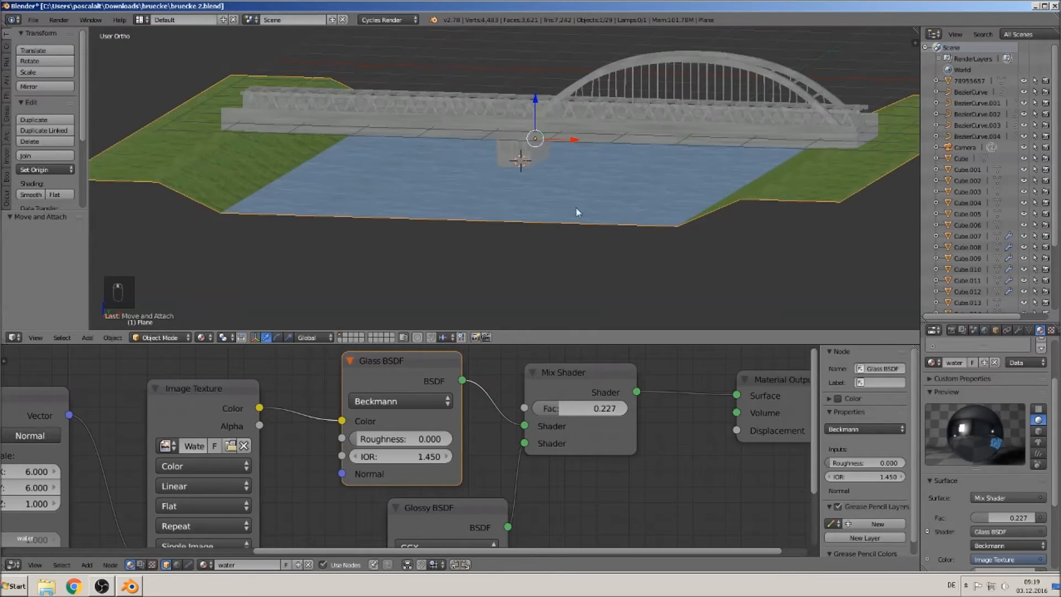
pyautogui.scroll(-1, 631, 474)
pyautogui.moveTo(692, 405); pyautogui.dragTo(724, 416)
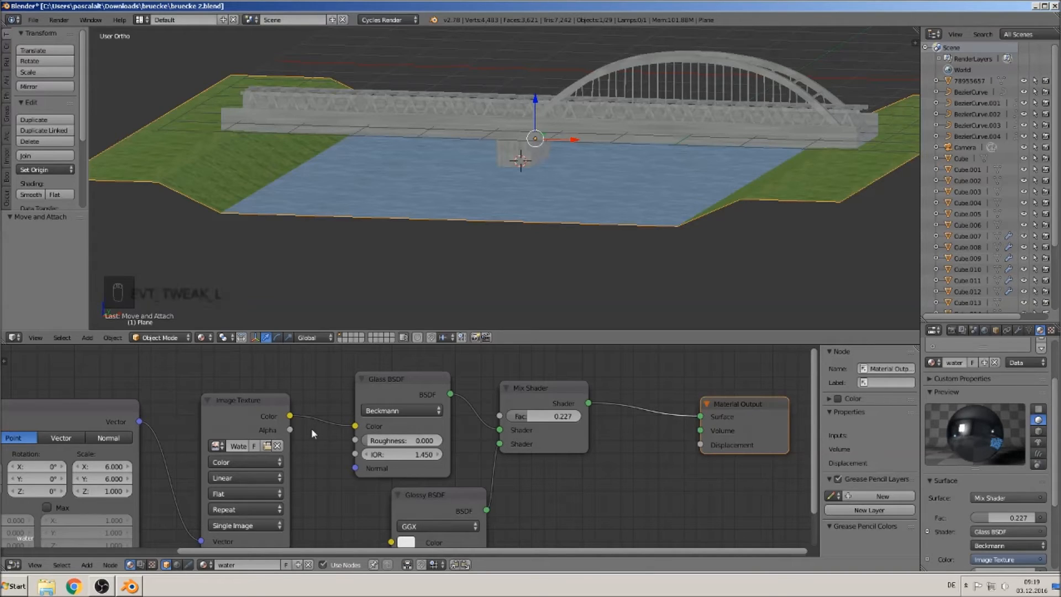
pyautogui.moveTo(288, 416); pyautogui.dragTo(700, 445)
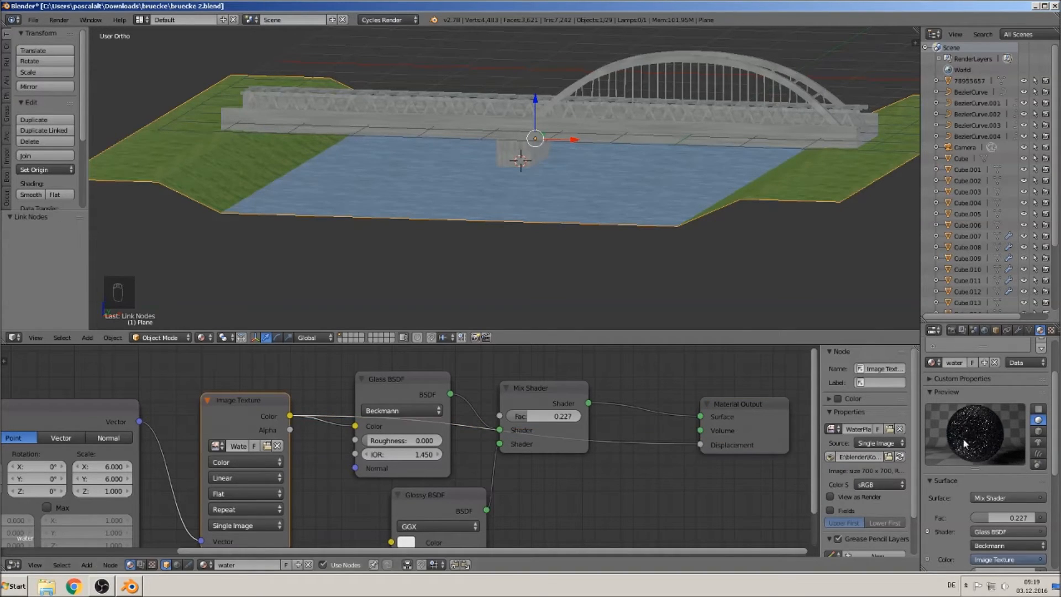
# Preview the water surface up close in Rendered shading, then return the viewport to Material shading
pyautogui.scroll(3, 654, 312)
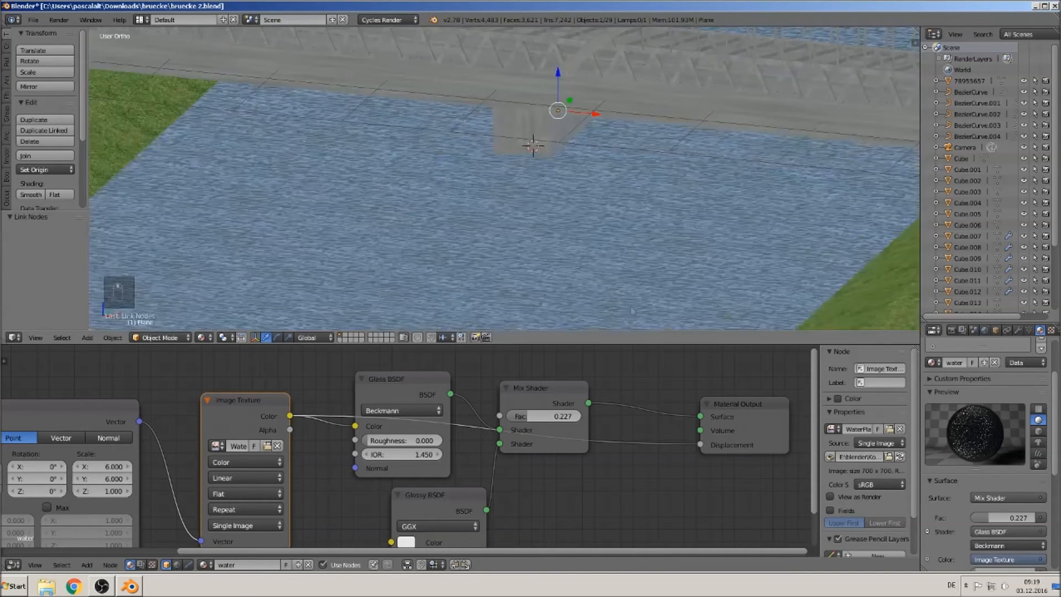
pyautogui.keyDown('shift'); pyautogui.moveTo(600, 297); pyautogui.dragTo(604, 233, button='middle'); pyautogui.keyUp('shift')
pyautogui.scroll(2, 591, 243)
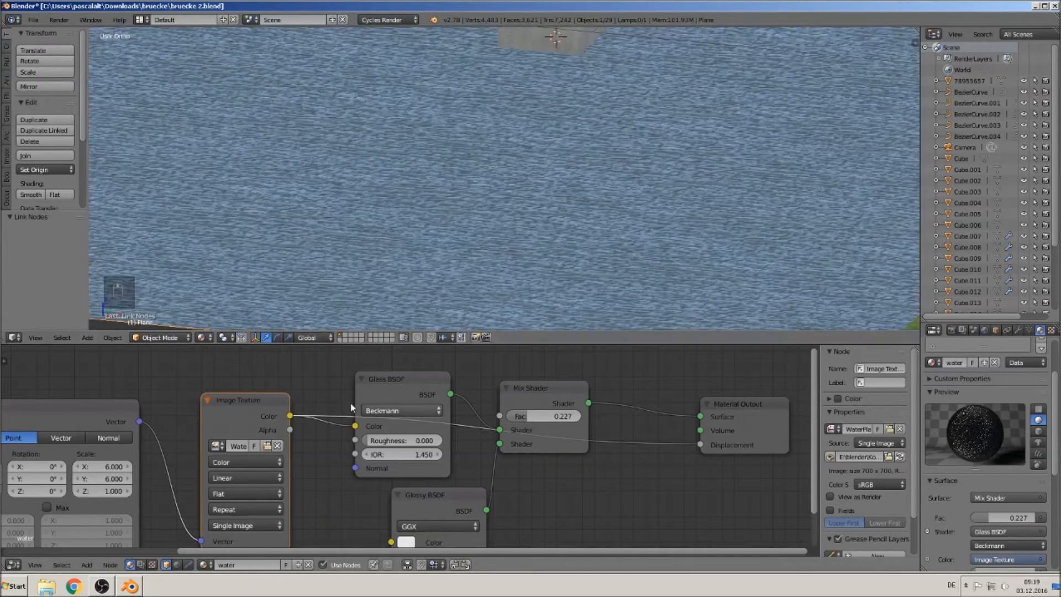
pyautogui.click(202, 337)
pyautogui.click(232, 266)
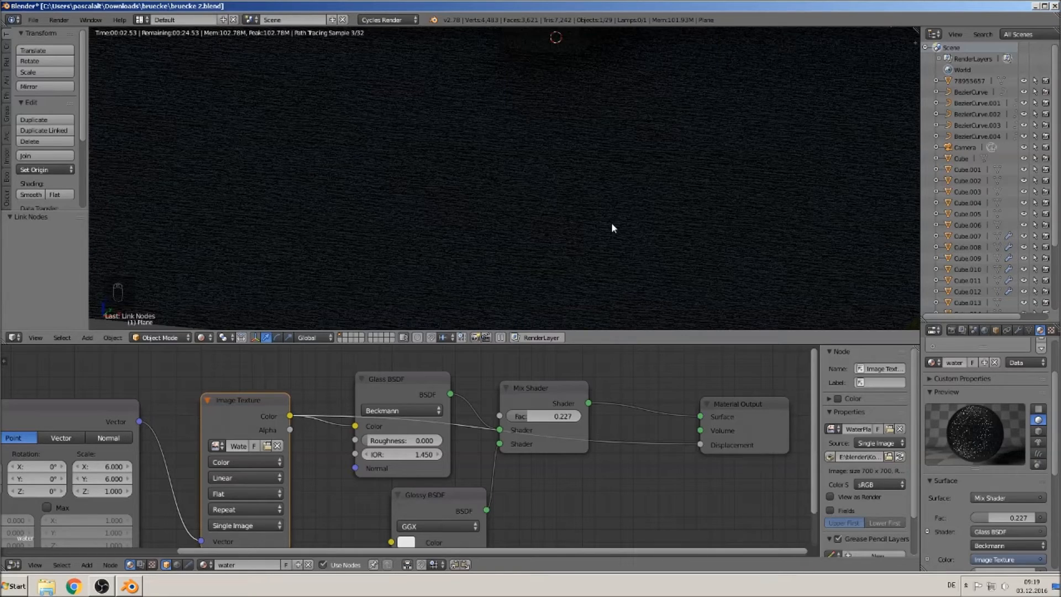
pyautogui.press('Escape')
pyautogui.click(202, 338)
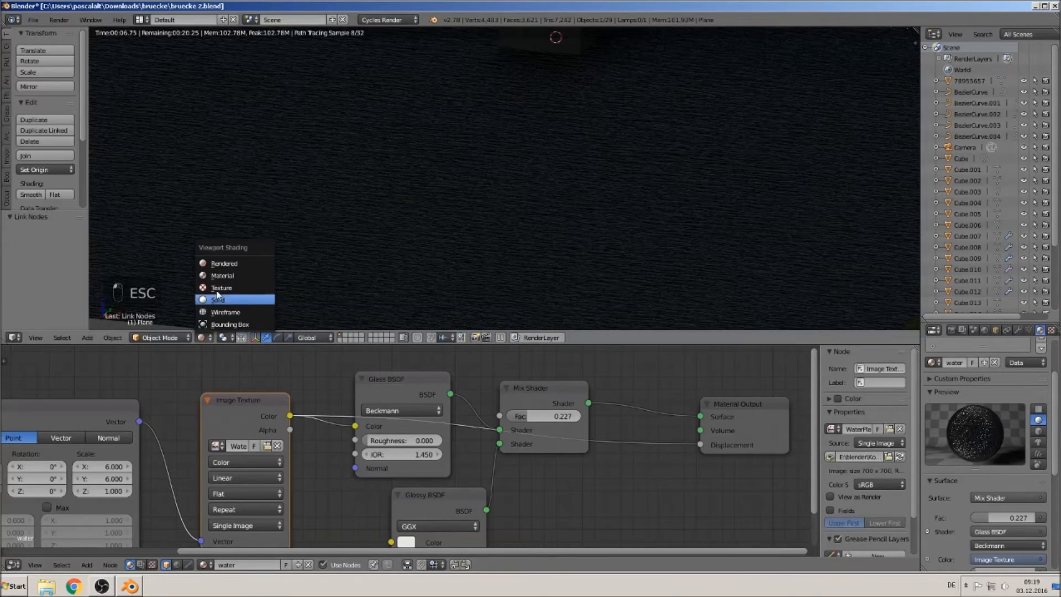
pyautogui.click(221, 275)
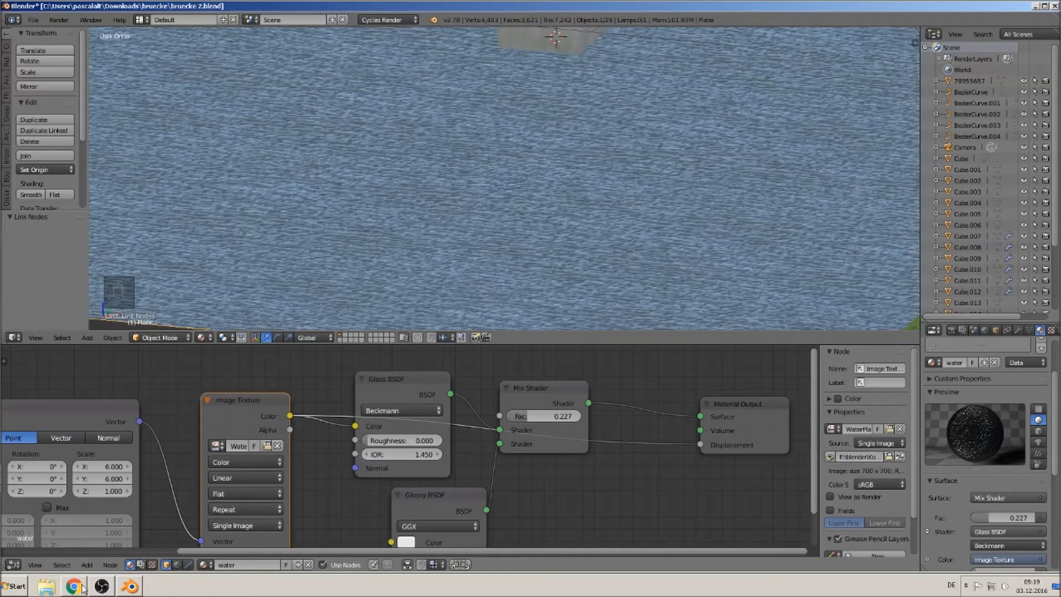
# Add a Math node and insert it into the link between the Image Texture's Color and the Displacement input
pyautogui.click(86, 565)
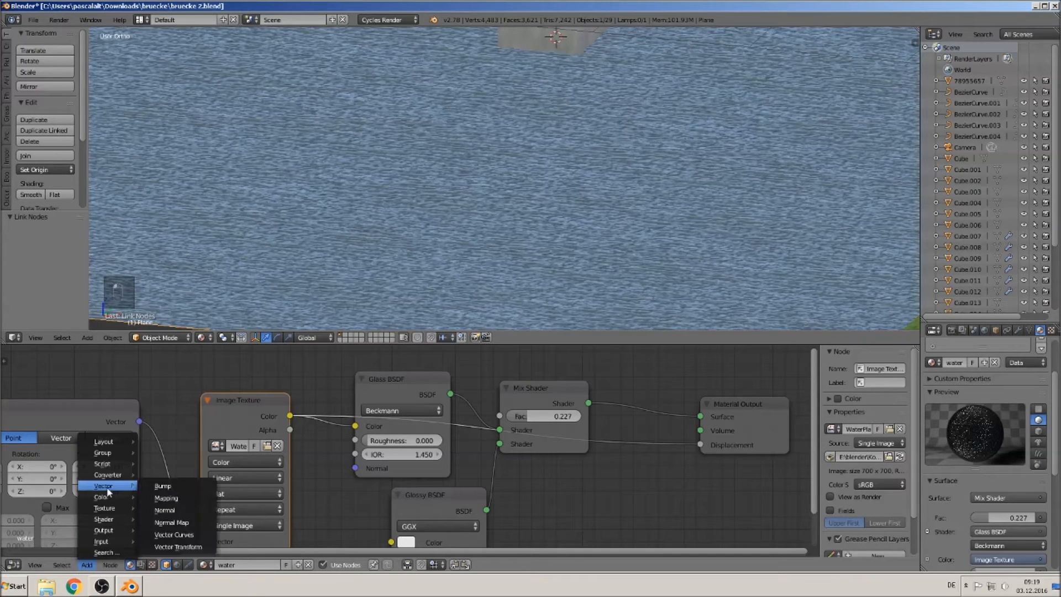
pyautogui.moveTo(95, 477)
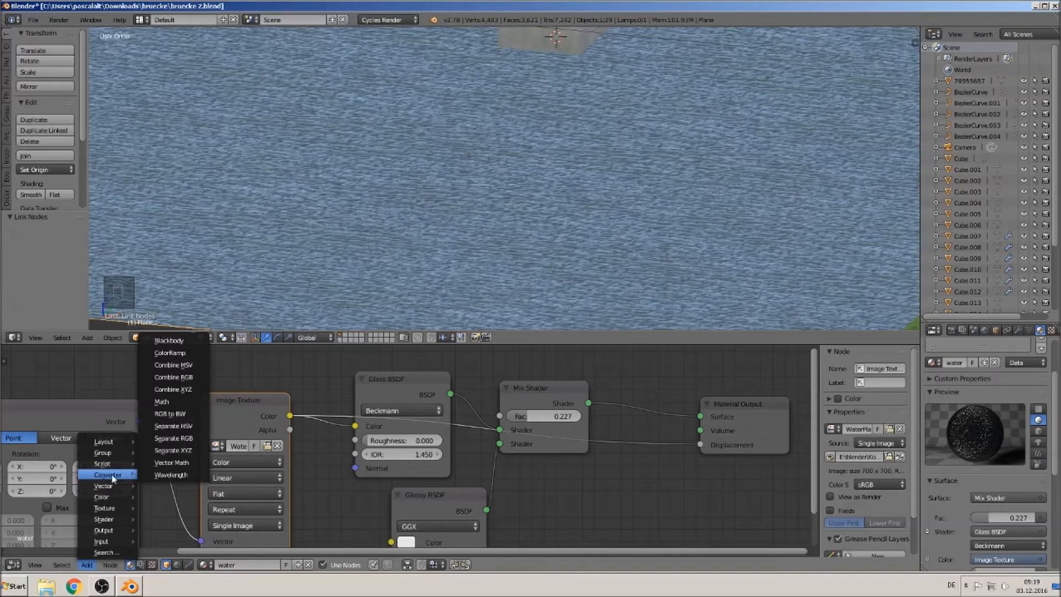
pyautogui.click(172, 406)
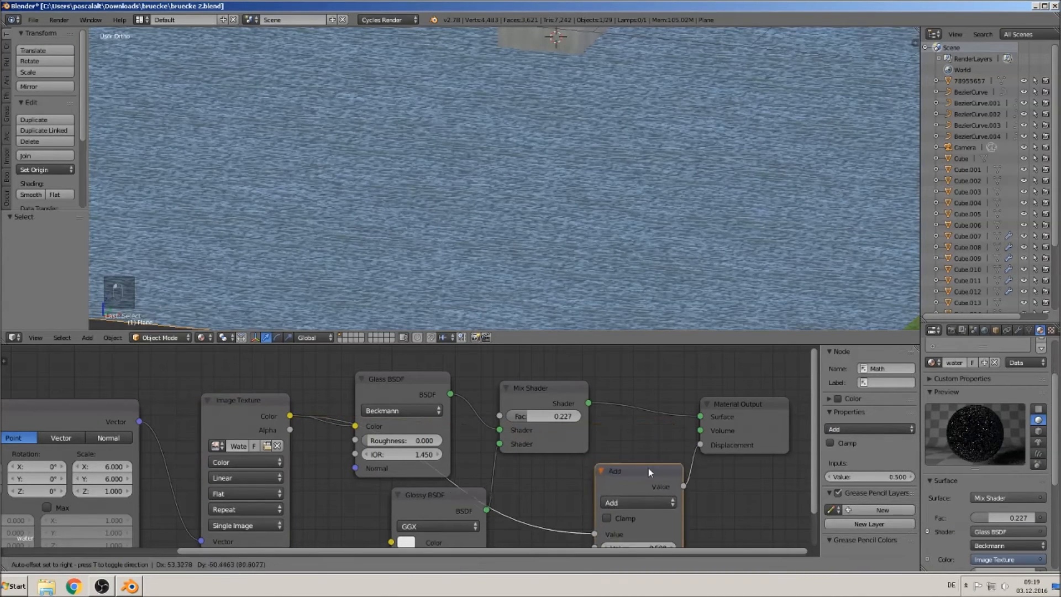
pyautogui.click(670, 462)
pyautogui.moveTo(673, 413); pyautogui.dragTo(630, 372, button='middle')
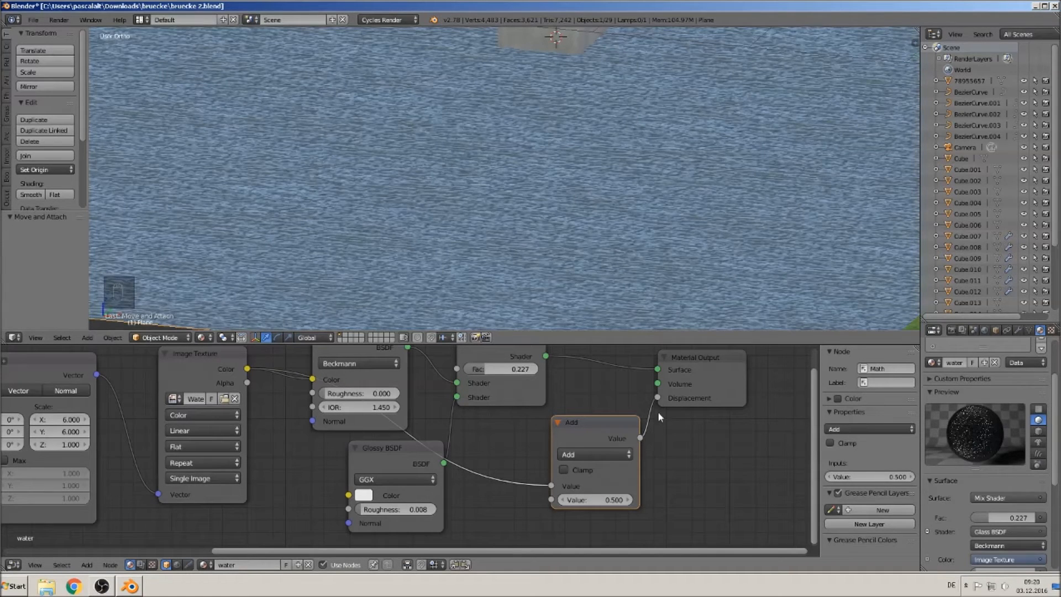
# Set the Math node's operation to Multiply and its second value to 0.003 for weaker water displacement
pyautogui.click(616, 453)
pyautogui.click(597, 408)
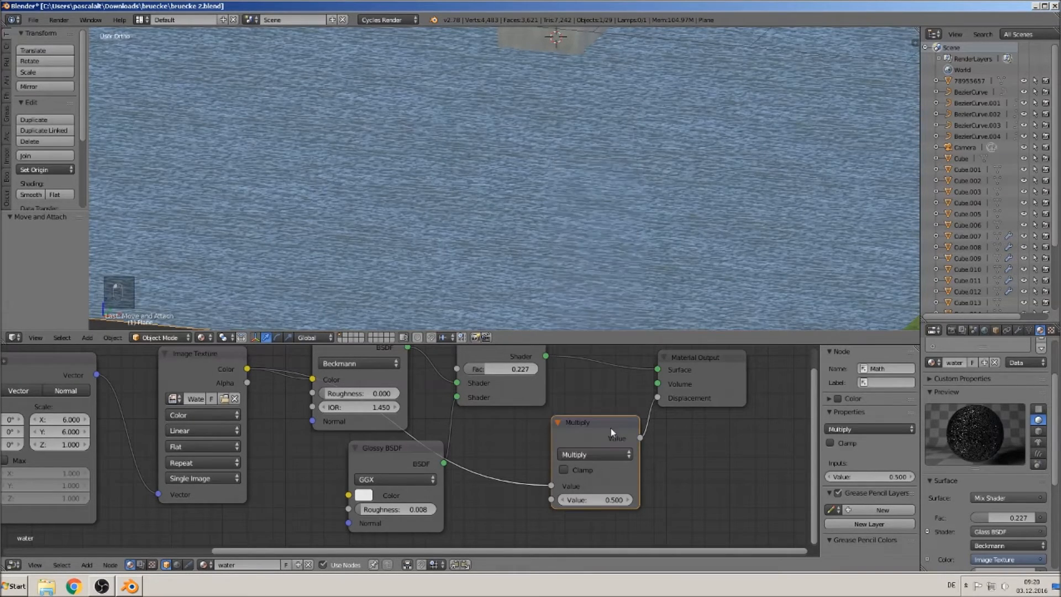
pyautogui.click(586, 498)
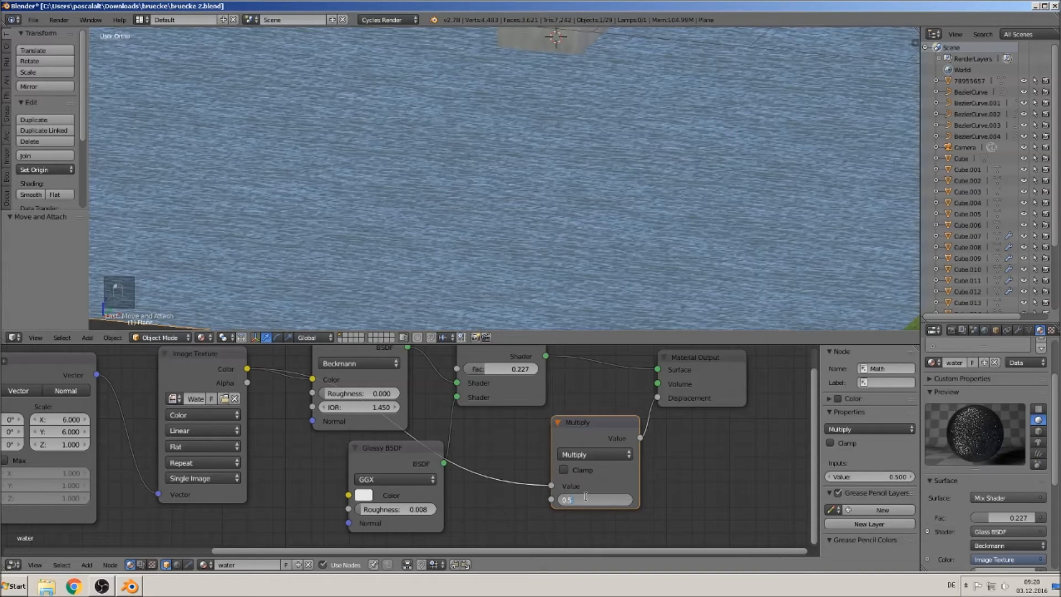
pyautogui.press('BackSpace')
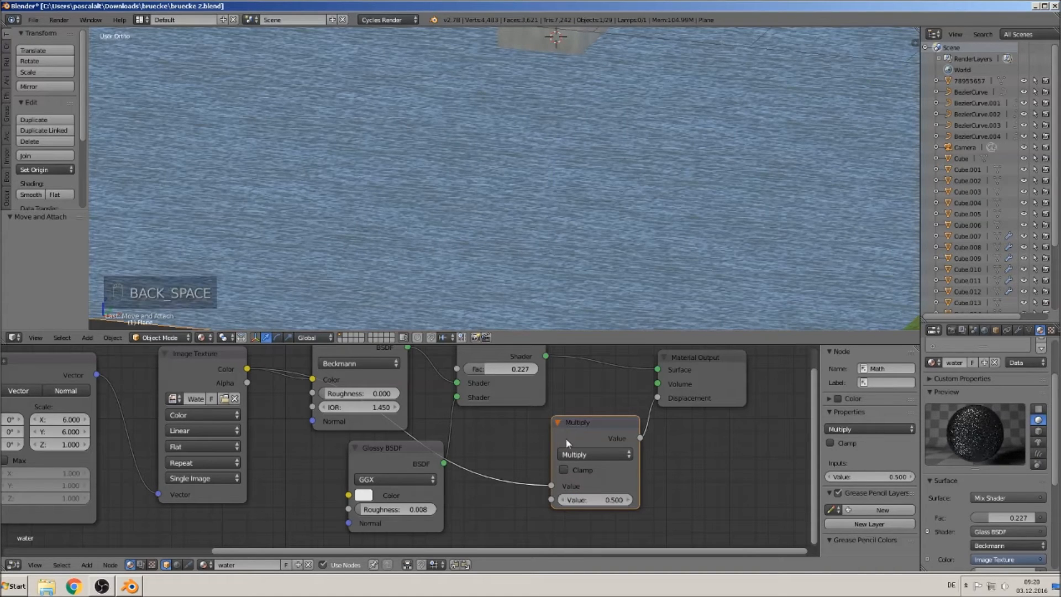
pyautogui.click(614, 500)
pyautogui.press('BackSpace')
pyautogui.write('003')
pyautogui.press('Return')
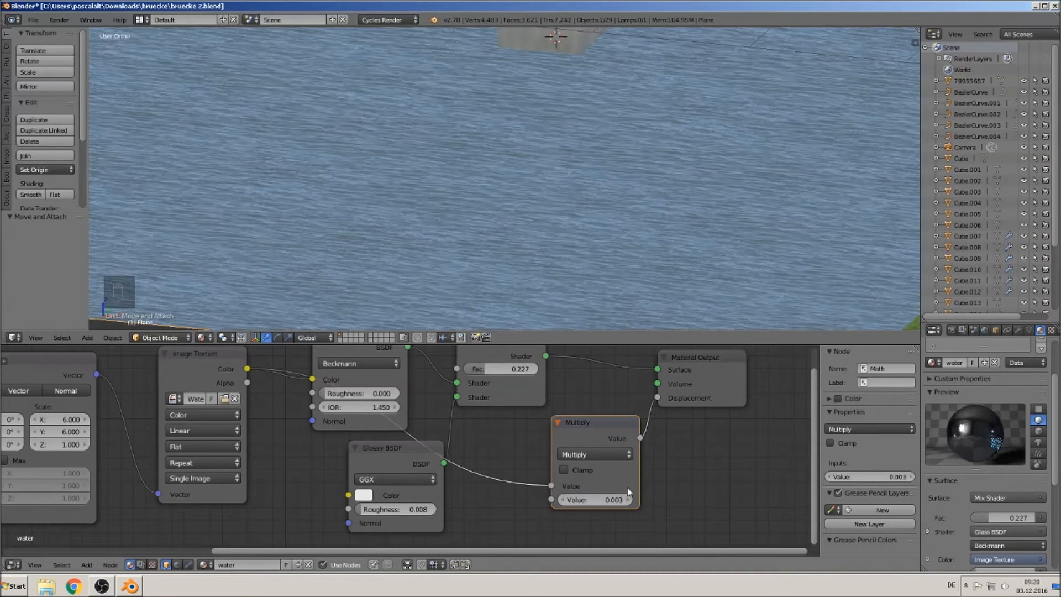
# Save the bridge project file
pyautogui.scroll(-3, 519, 245)
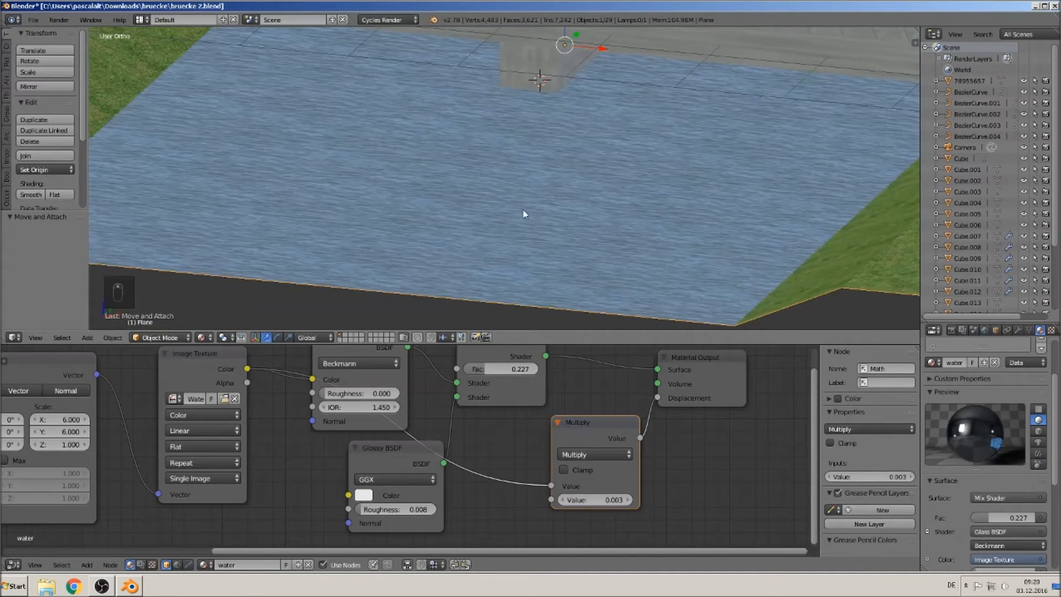
pyautogui.scroll(-3, 522, 208)
pyautogui.scroll(-3, 518, 209)
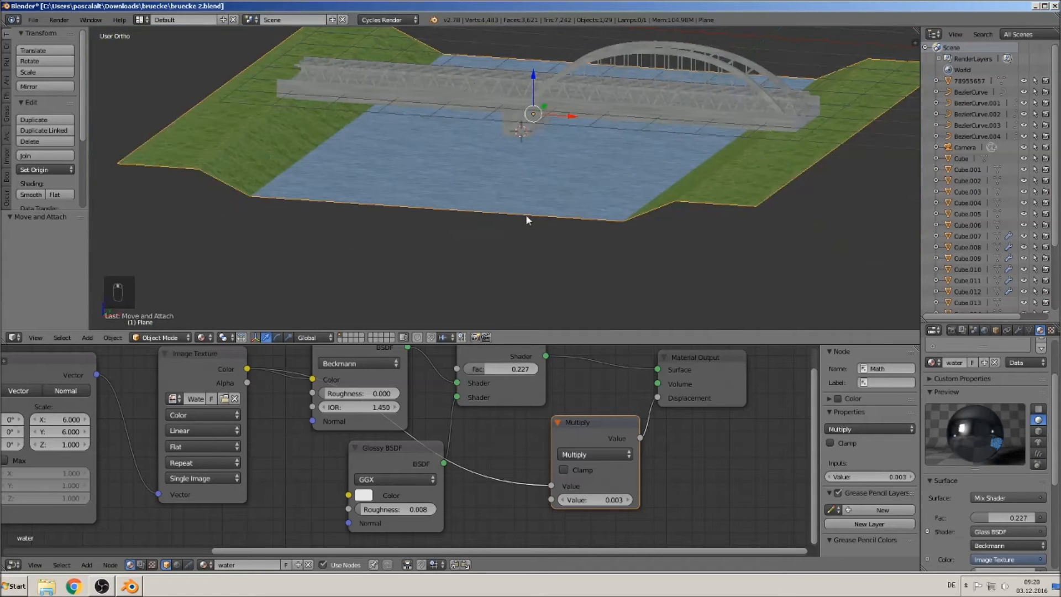
pyautogui.click(34, 20)
pyautogui.click(50, 111)
pyautogui.scroll(-2, 523, 237)
pyautogui.scroll(2, 466, 188)
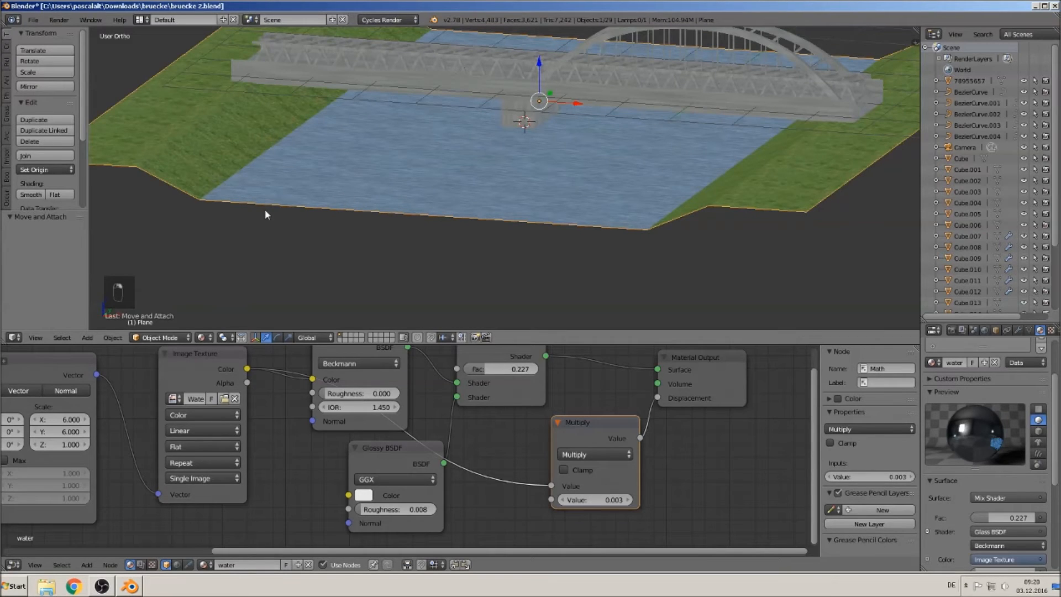
# Copy the Mix Shader, Glossy BSDF and Multiply nodes from the water material and paste them into the grass material
pyautogui.scroll(-3, 592, 506)
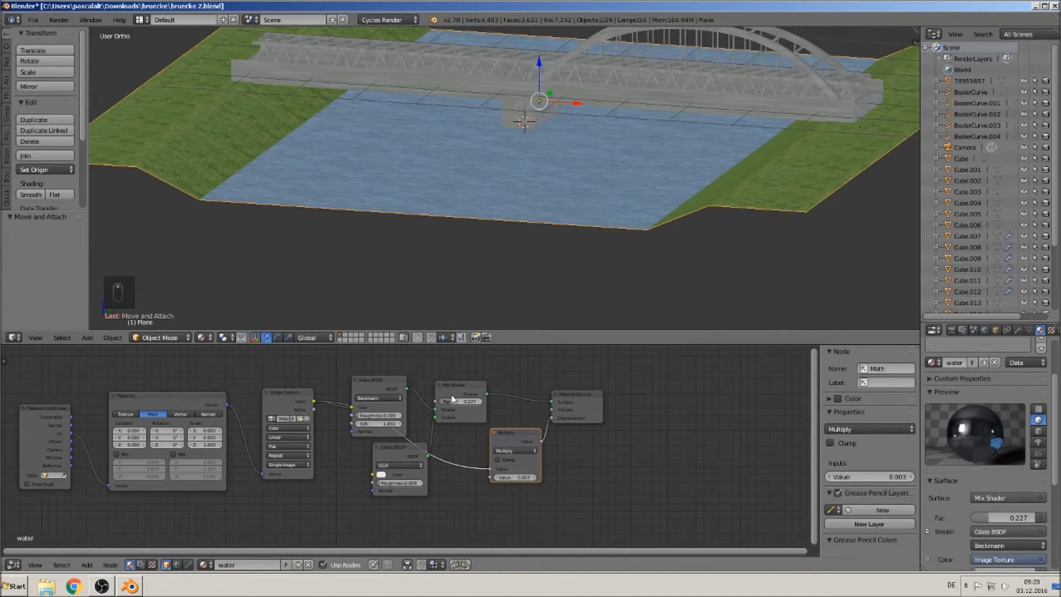
pyautogui.click(452, 399)
pyautogui.keyDown('shift'); pyautogui.click(386, 453); pyautogui.keyUp('shift')
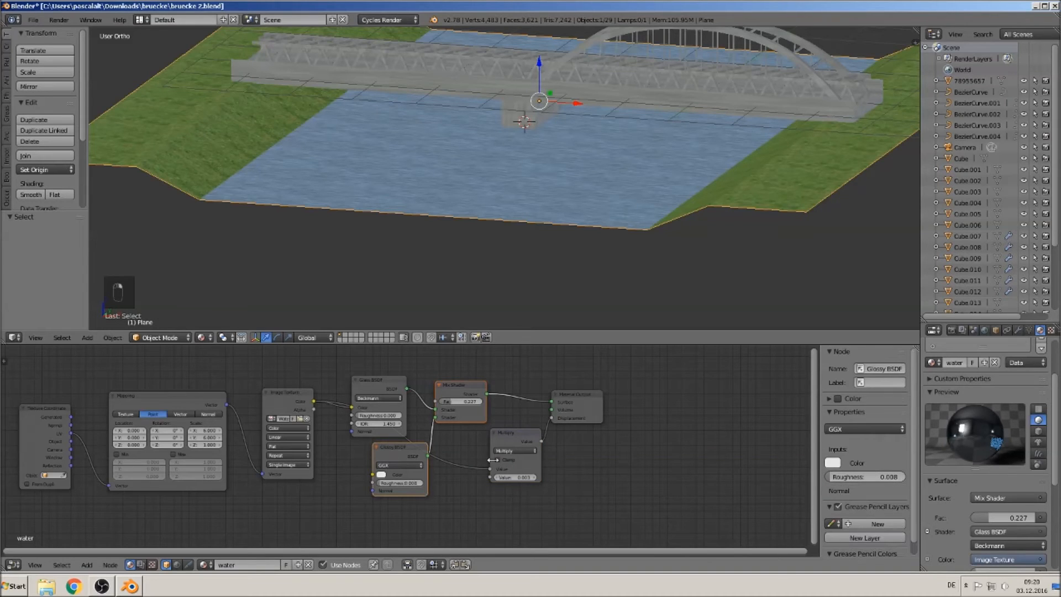
pyautogui.keyDown('shift'); pyautogui.click(516, 441); pyautogui.keyUp('shift')
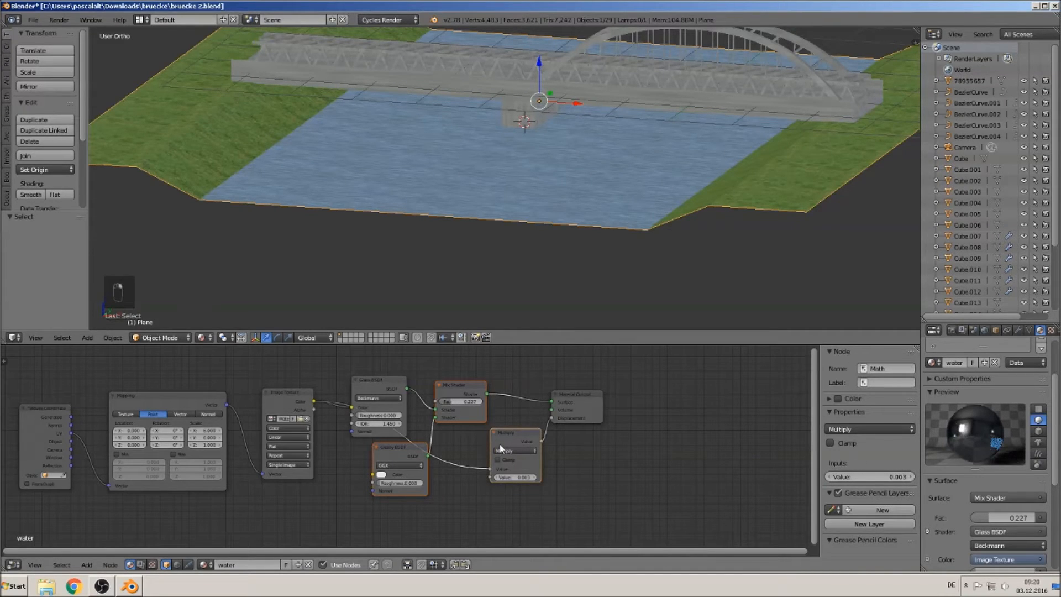
pyautogui.hotkey('ctrl', 'c')
pyautogui.scroll(3, 965, 362)
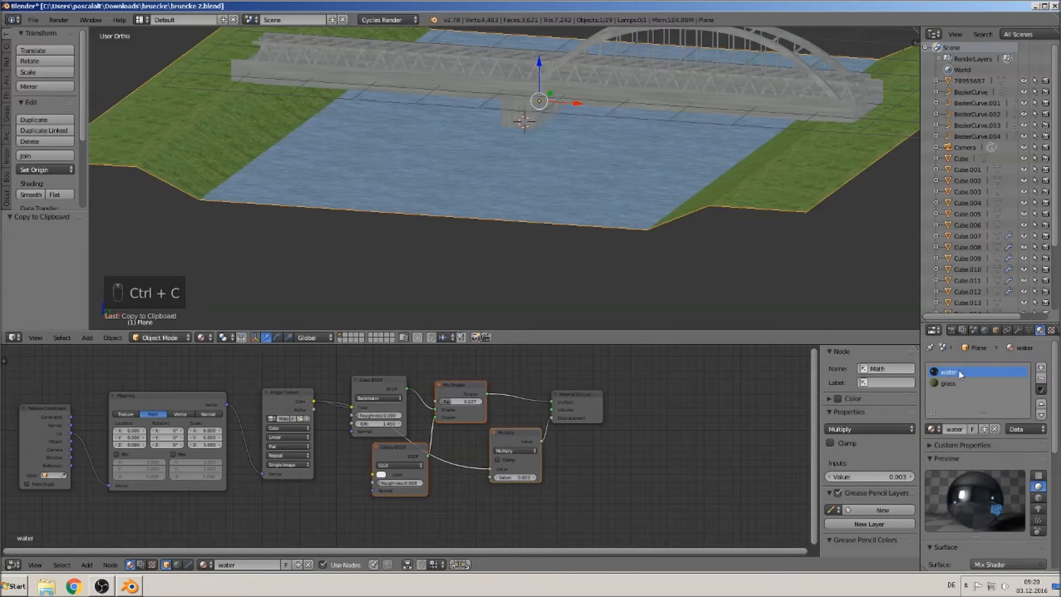
pyautogui.click(965, 383)
pyautogui.hotkey('ctrl', 'v')
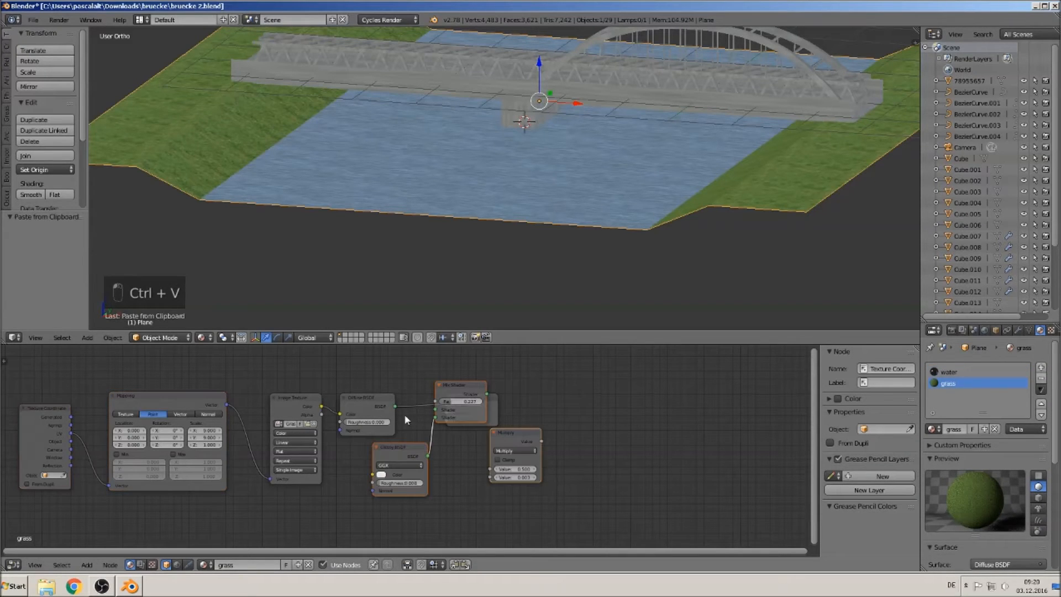
# Route the grass shader through the pasted Mix Shader to Material Output's Surface, and link the Multiply value to Displacement
pyautogui.moveTo(490, 411); pyautogui.dragTo(580, 381)
pyautogui.moveTo(422, 388)
pyautogui.keyDown('ctrl'); pyautogui.mouseDown()
pyautogui.moveTo(421, 421)
pyautogui.moveTo(437, 409)
pyautogui.mouseUp(); pyautogui.keyUp('ctrl')
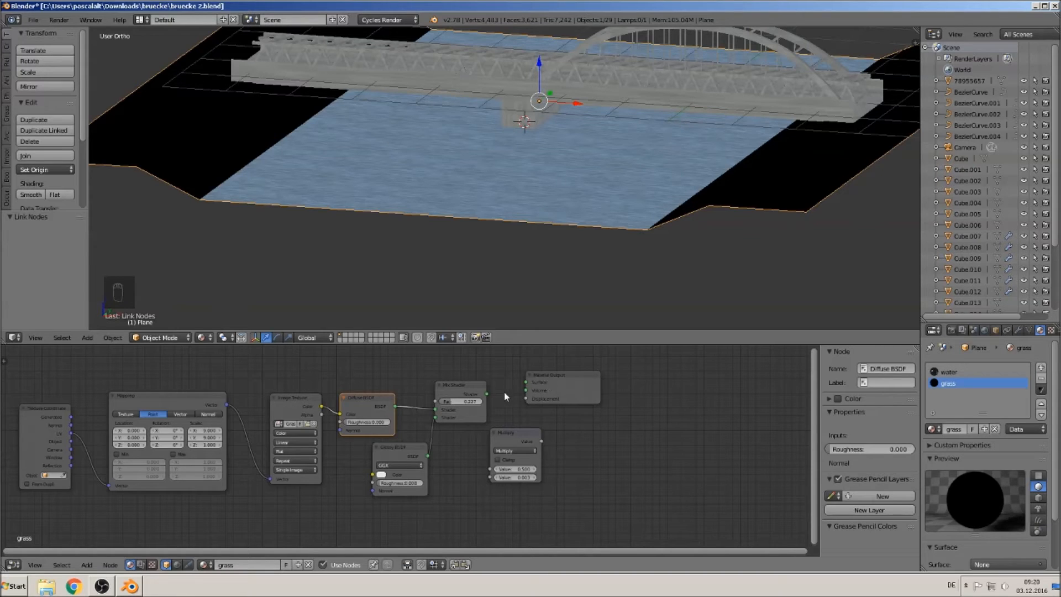
pyautogui.moveTo(486, 393); pyautogui.dragTo(619, 387)
pyautogui.moveTo(542, 440); pyautogui.dragTo(577, 409)
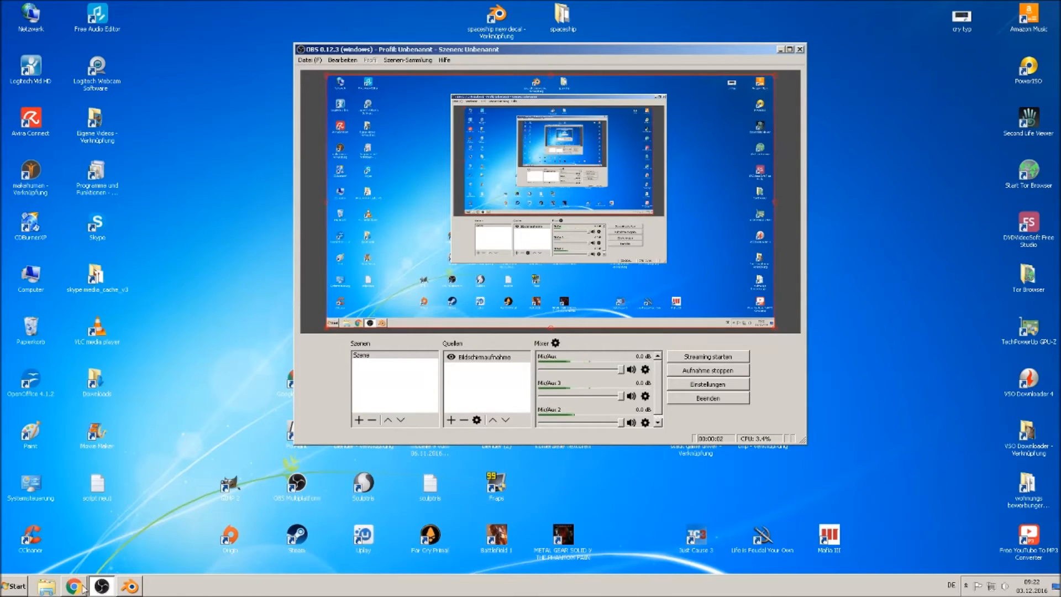
# Switch back to Blender and examine the grass bank and water textures up close and from farther away
pyautogui.click(130, 587)
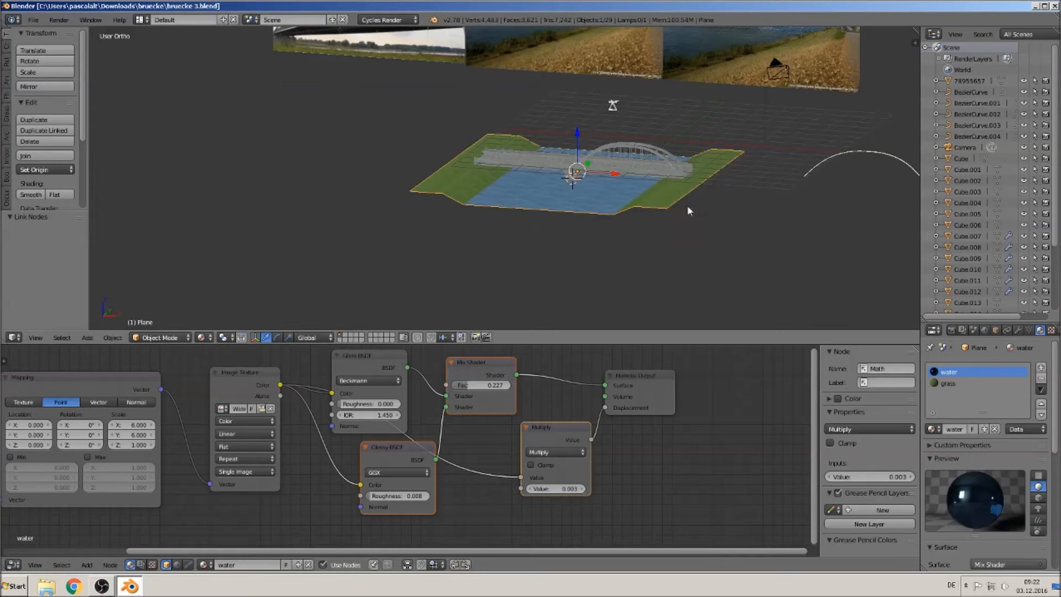
pyautogui.scroll(10, 631, 236)
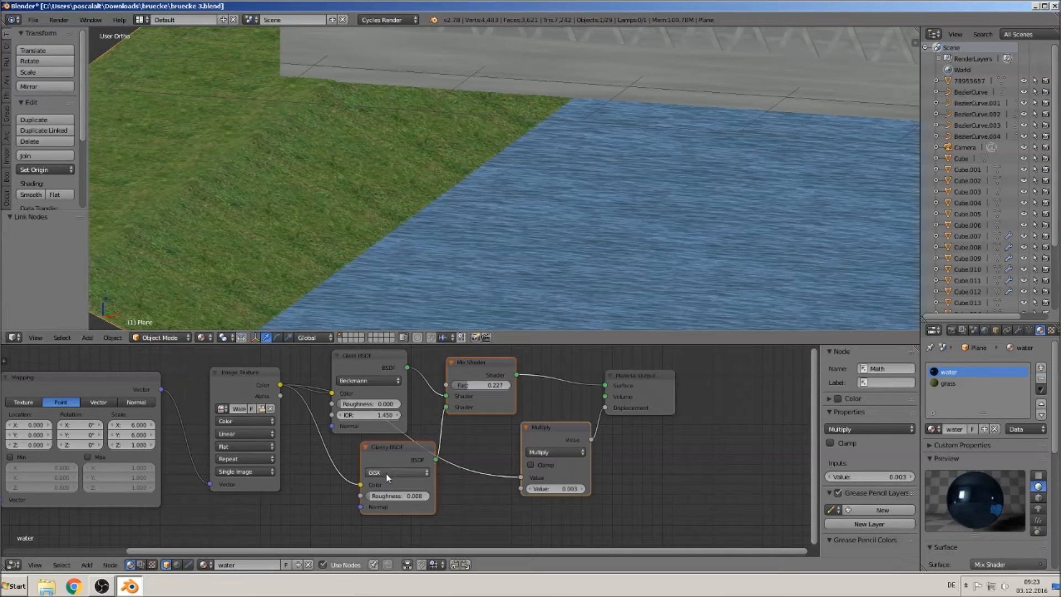
pyautogui.scroll(-5, 536, 152)
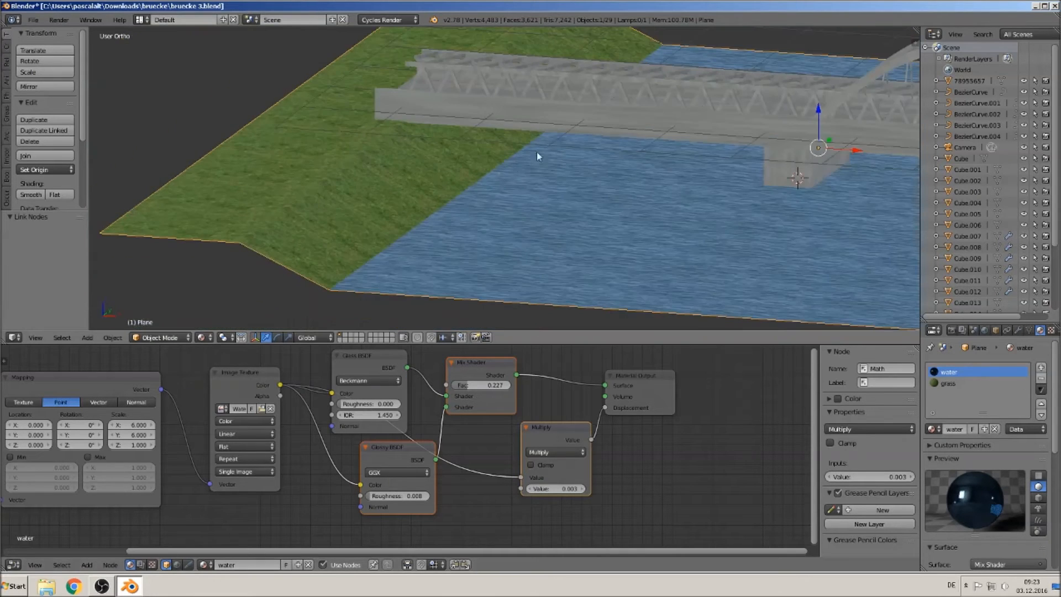
pyautogui.scroll(-3, 611, 166)
pyautogui.scroll(2, 507, 193)
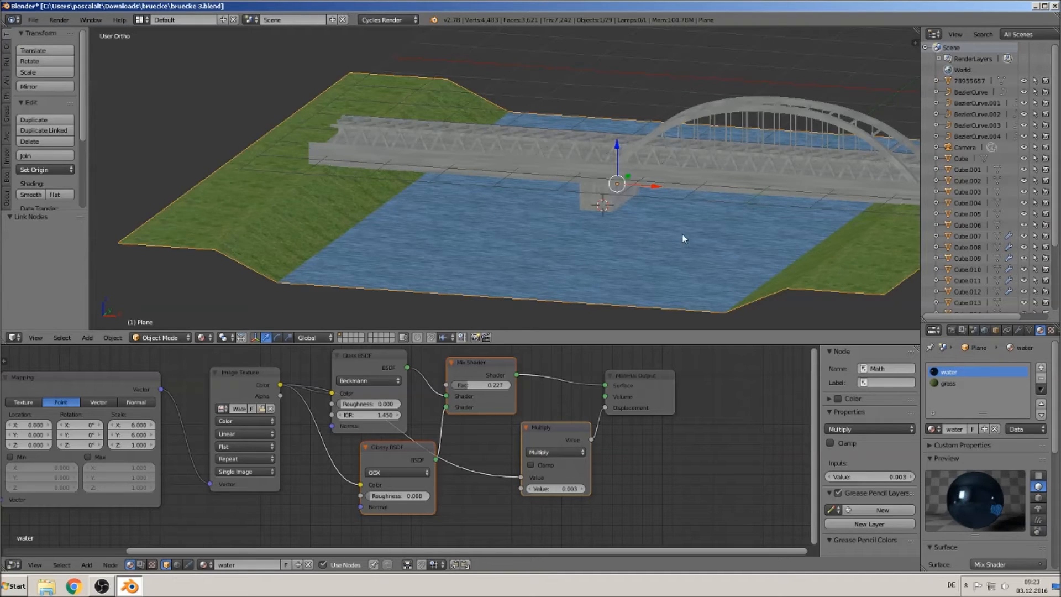
# Change the scene's Lamp to a Sun and move it about -10.9 units along the Y axis
pyautogui.scroll(-5, 1054, 217)
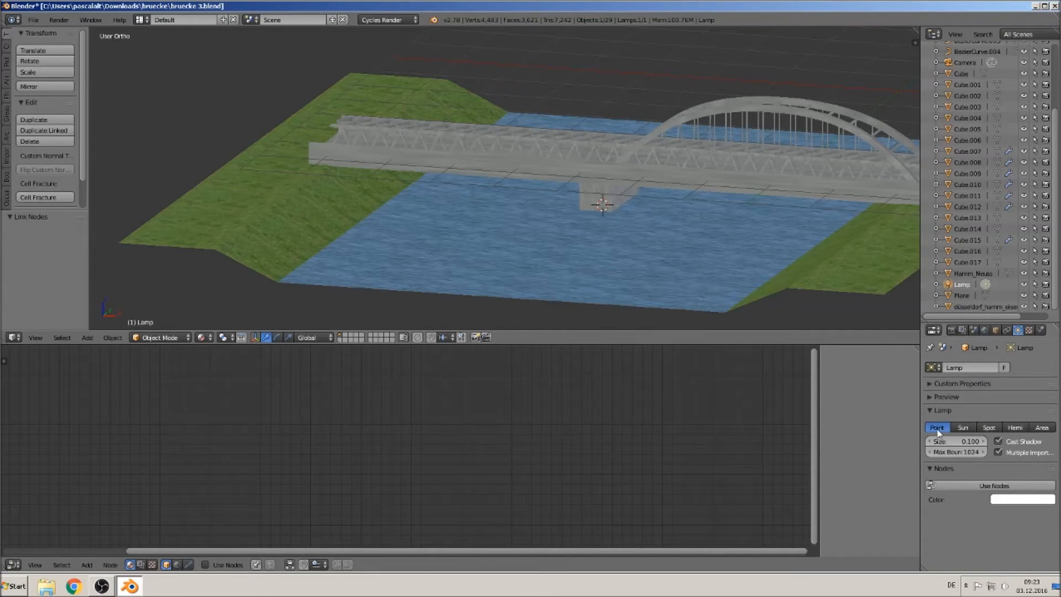
pyautogui.click(972, 428)
pyautogui.scroll(-4, 817, 260)
pyautogui.keyDown('shift'); pyautogui.moveTo(612, 213); pyautogui.dragTo(332, 327, button='middle'); pyautogui.keyUp('shift')
pyautogui.scroll(-1, 402, 286)
pyautogui.moveTo(402, 288); pyautogui.dragTo(362, 256, button='middle')
pyautogui.press('g')
pyautogui.press('y')
pyautogui.moveTo(557, 113); pyautogui.dragTo(368, 144)
pyautogui.moveTo(344, 189); pyautogui.dragTo(362, 177, button='middle')
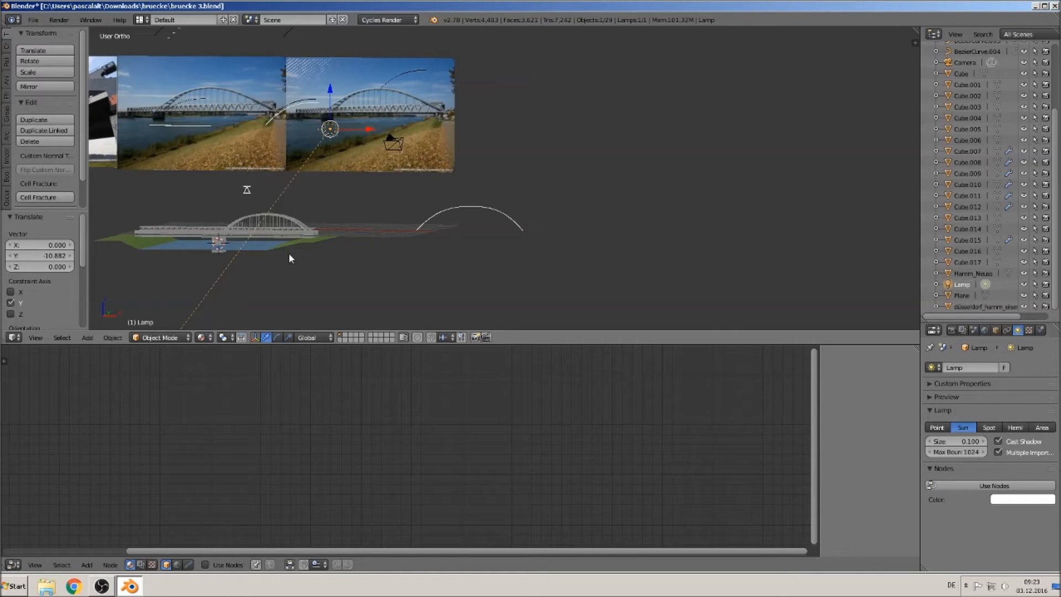
# Rotate the sun lamp from two viewing angles, turning it by about -28.3° in the second rotation
pyautogui.press('r')
pyautogui.click(342, 255)
pyautogui.moveTo(342, 259); pyautogui.dragTo(226, 276, button='middle')
pyautogui.press('r')
pyautogui.click(478, 283)
pyautogui.moveTo(475, 280)
pyautogui.mouseDown(button='middle')
pyautogui.moveTo(395, 263)
pyautogui.moveTo(487, 277)
pyautogui.mouseUp(button='middle')
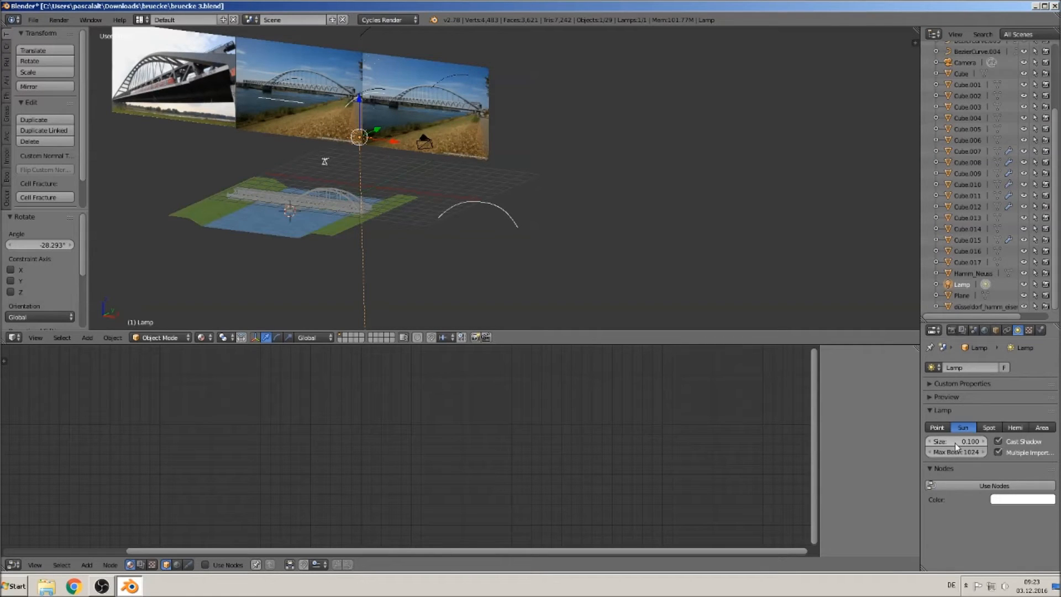
# Set the sun lamp's size to 0.030, keeping Multiple Importance enabled
pyautogui.scroll(3, 447, 234)
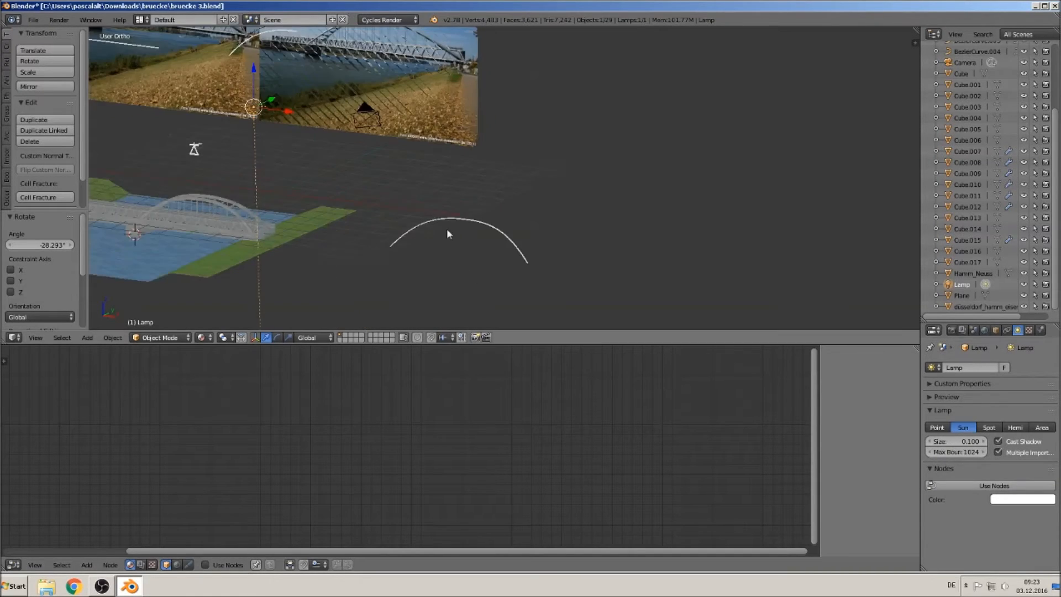
pyautogui.moveTo(367, 263); pyautogui.dragTo(656, 195, button='middle')
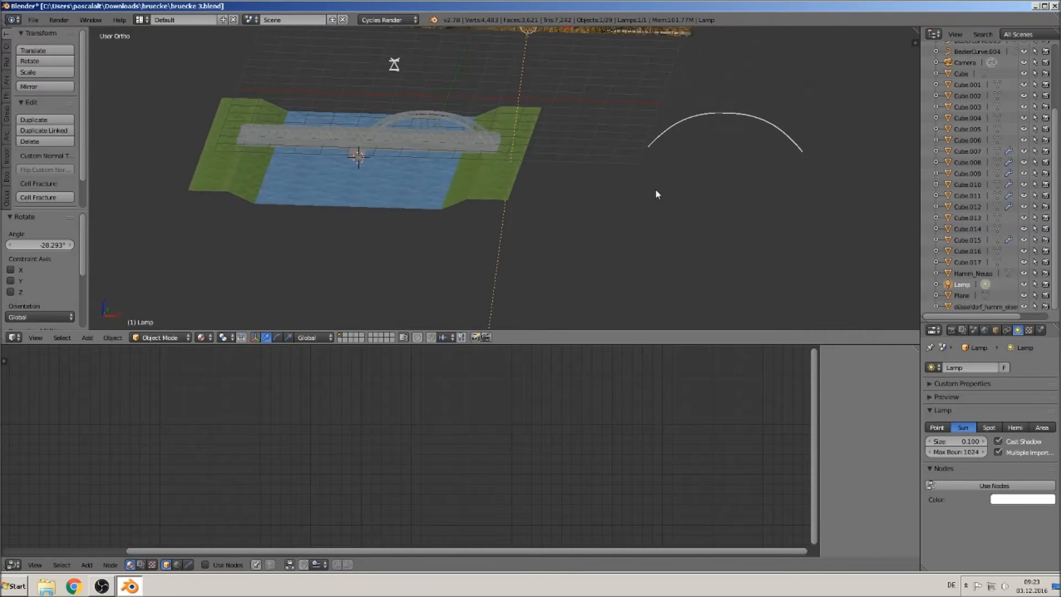
pyautogui.click(962, 440)
pyautogui.write('0.1')
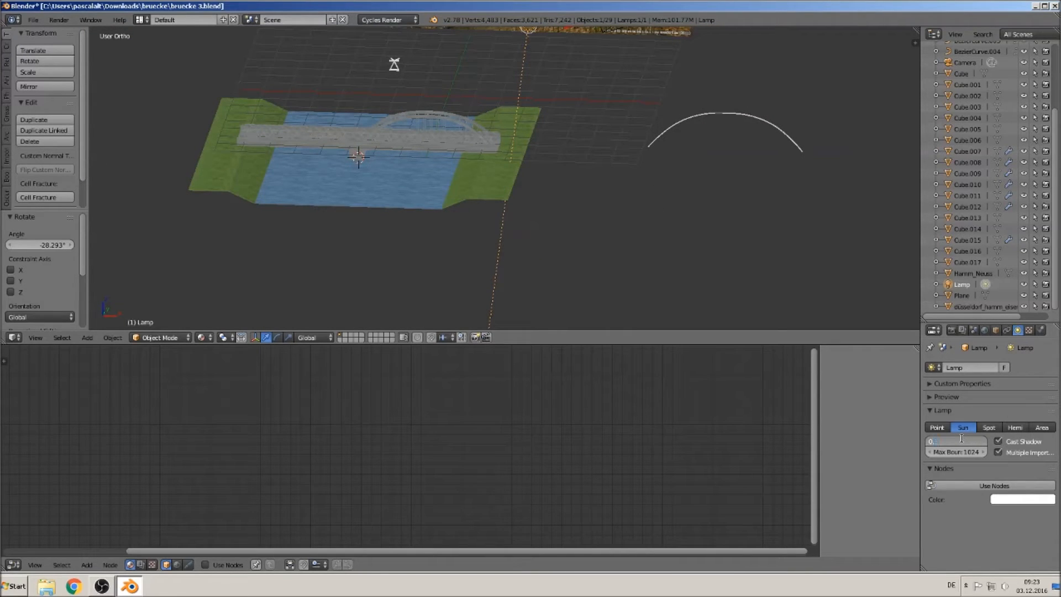
pyautogui.press('Return')
pyautogui.click(998, 452)
# Enable nodes for the sun lamp and give its Emission a very pale blue colour
pyautogui.click(976, 486)
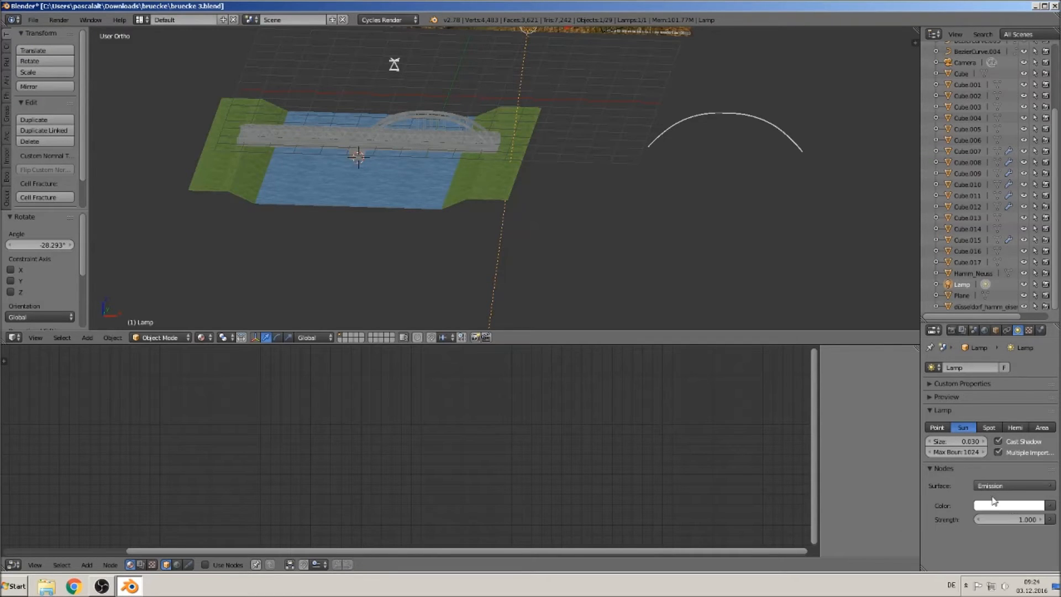
pyautogui.click(1012, 510)
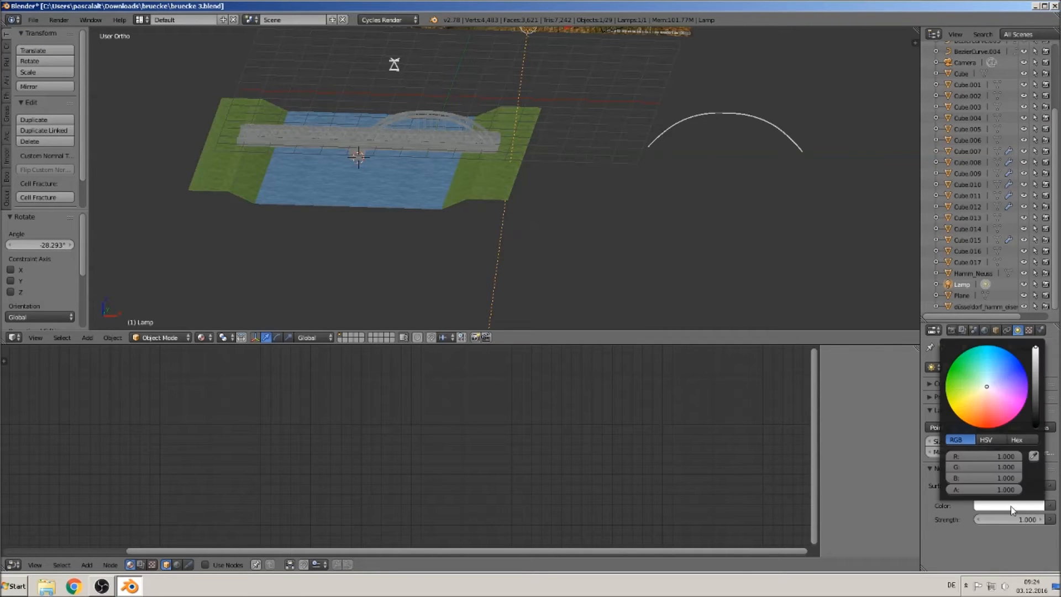
pyautogui.click(989, 387)
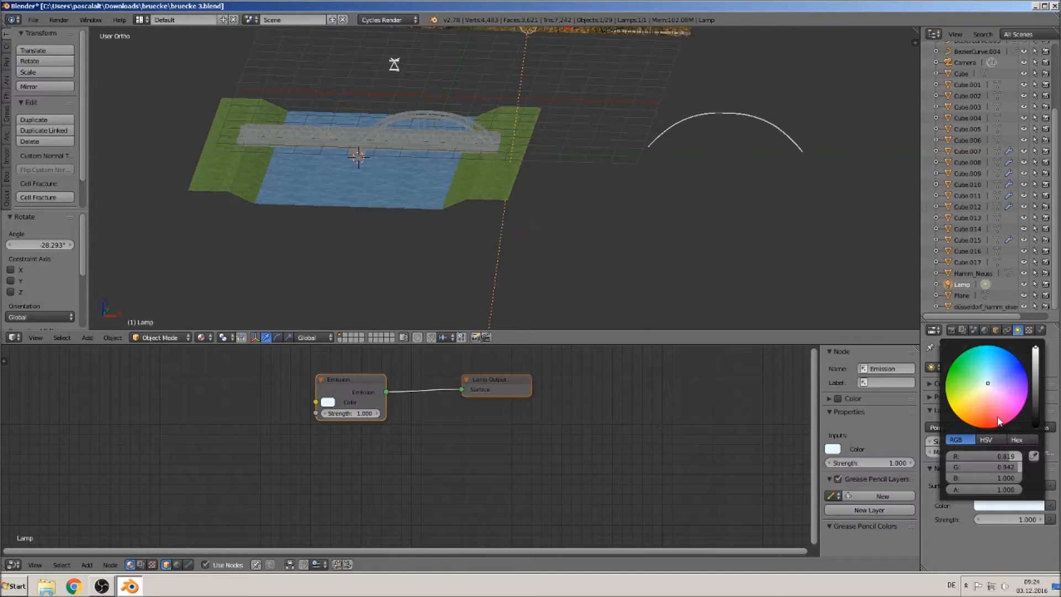
# Save the project with the new sun lamp settings
pyautogui.scroll(2, 304, 78)
pyautogui.keyDown('shift'); pyautogui.moveTo(328, 91); pyautogui.dragTo(523, 170, button='middle'); pyautogui.keyUp('shift')
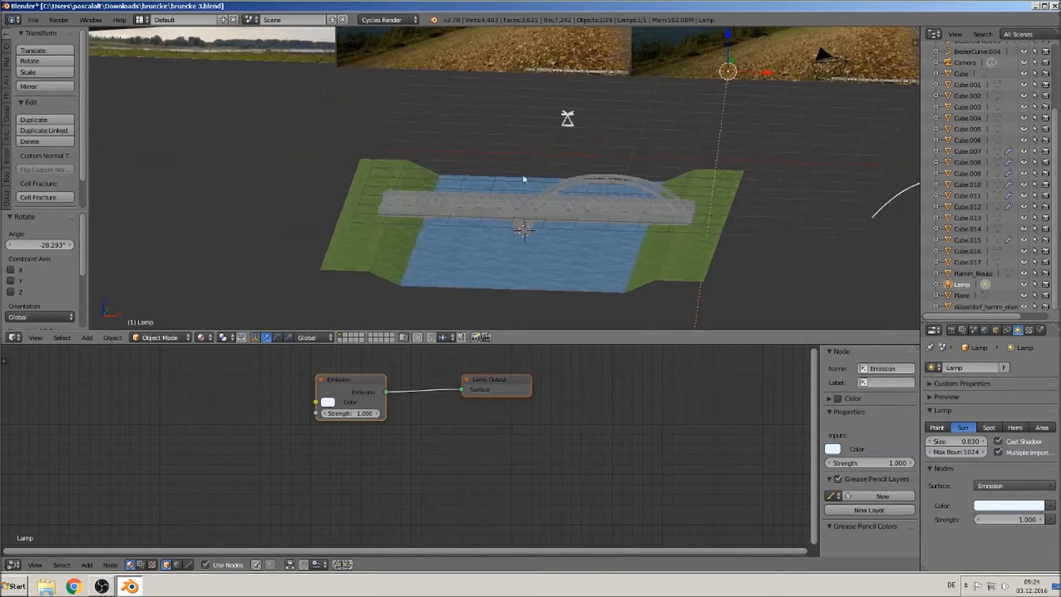
pyautogui.click(35, 20)
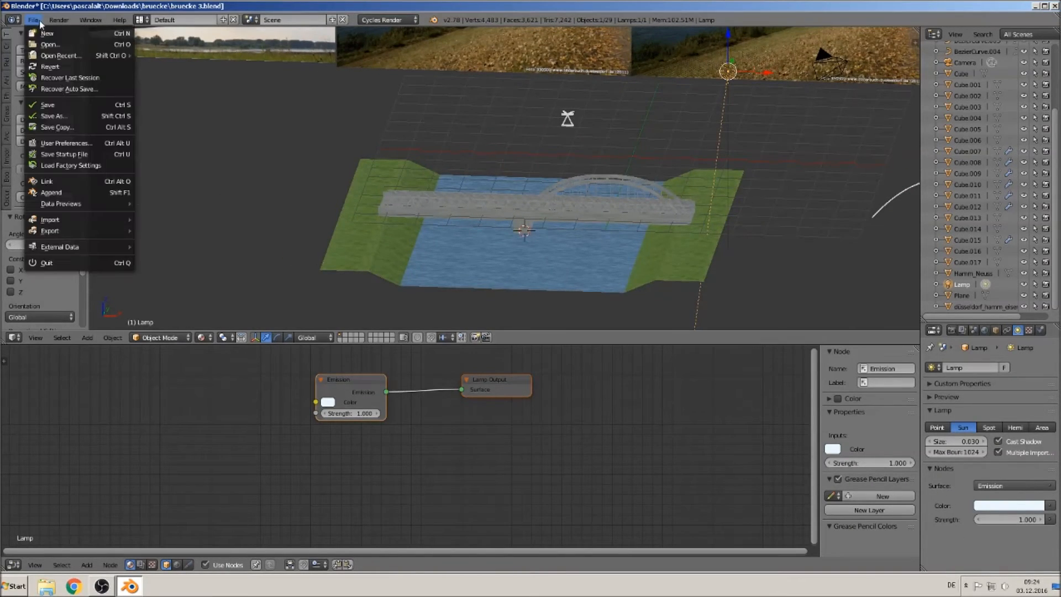
pyautogui.click(62, 109)
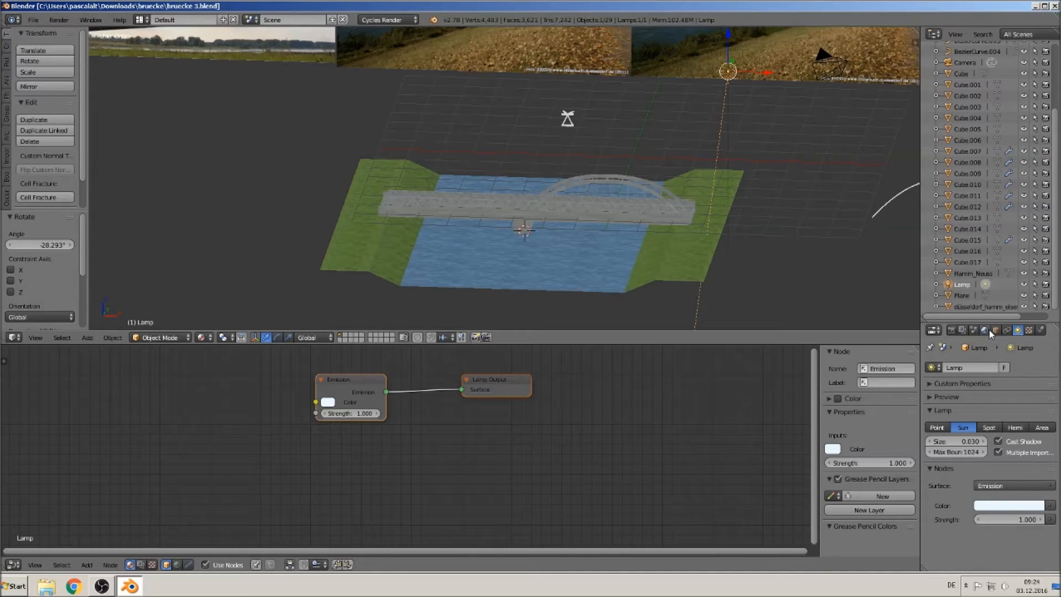
# Delete the three bridge reference photo planes standing behind the model
pyautogui.scroll(-2, 502, 203)
pyautogui.keyDown('shift'); pyautogui.moveTo(503, 205); pyautogui.dragTo(490, 276, button='middle'); pyautogui.keyUp('shift')
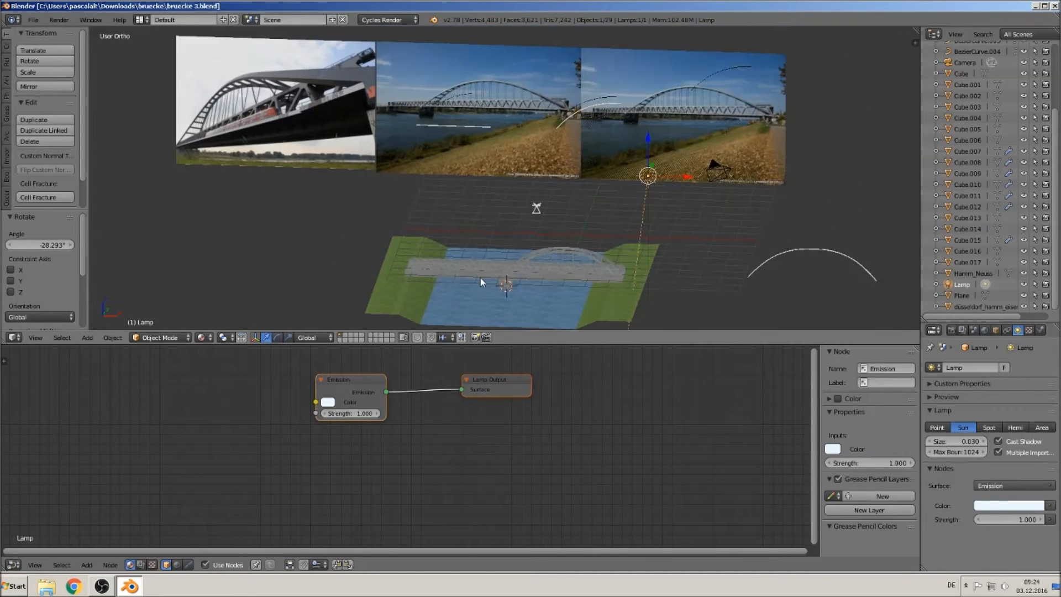
pyautogui.rightClick(319, 100)
pyautogui.press('x')
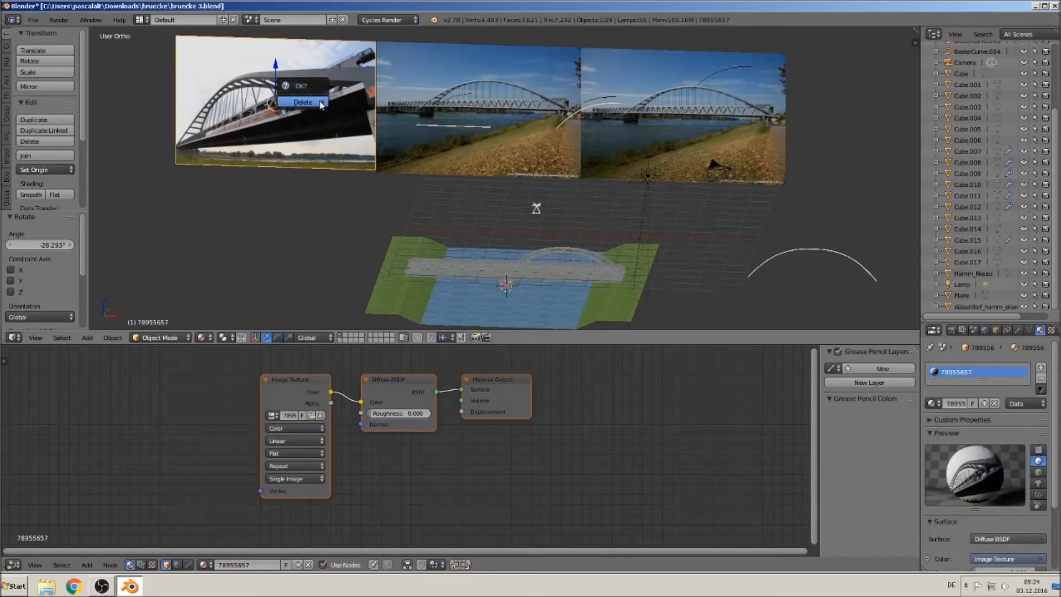
pyautogui.click(320, 101)
pyautogui.rightClick(461, 99)
pyautogui.press('x')
pyautogui.click(460, 97)
pyautogui.rightClick(639, 95)
pyautogui.press('x')
pyautogui.click(640, 96)
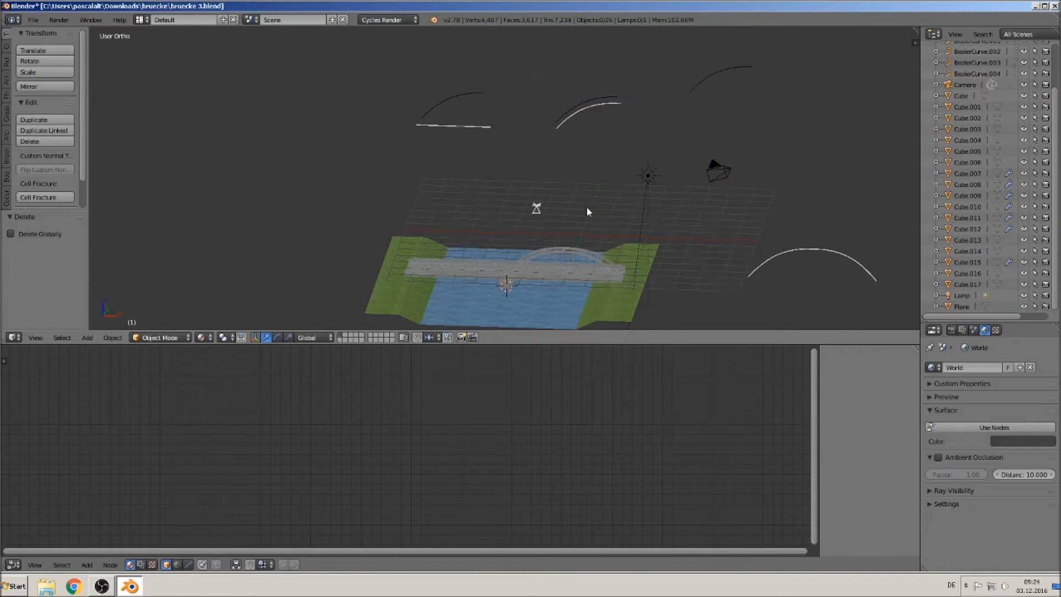
# Delete the two overlapping arch pieces left floating where the middle reference photo stood
pyautogui.rightClick(579, 119)
pyautogui.press('x')
pyautogui.click(569, 108)
pyautogui.rightClick(574, 106)
pyautogui.press('x')
pyautogui.click(574, 100)
# Delete the leftover straight beam, the arc above it and the separate arc floating above the camera
pyautogui.rightClick(453, 126)
pyautogui.press('x')
pyautogui.click(449, 127)
pyautogui.rightClick(458, 99)
pyautogui.press('x')
pyautogui.click(462, 106)
pyautogui.rightClick(711, 77)
pyautogui.press('x')
pyautogui.click(703, 83)
# Delete the small truss piece floating above the bridge together with the leftovers boxed around it
pyautogui.rightClick(538, 208)
pyautogui.press('x')
pyautogui.click(543, 218)
pyautogui.press('b')
pyautogui.moveTo(556, 224); pyautogui.dragTo(495, 171)
pyautogui.press('x')
pyautogui.click(495, 172)
# Delete the large leftover arch standing beside the terrain
pyautogui.rightClick(815, 250)
pyautogui.press('x')
pyautogui.click(815, 250)
# Box-select all remaining arc and strut fragments floating high above the scene and delete them
pyautogui.scroll(-3, 725, 284)
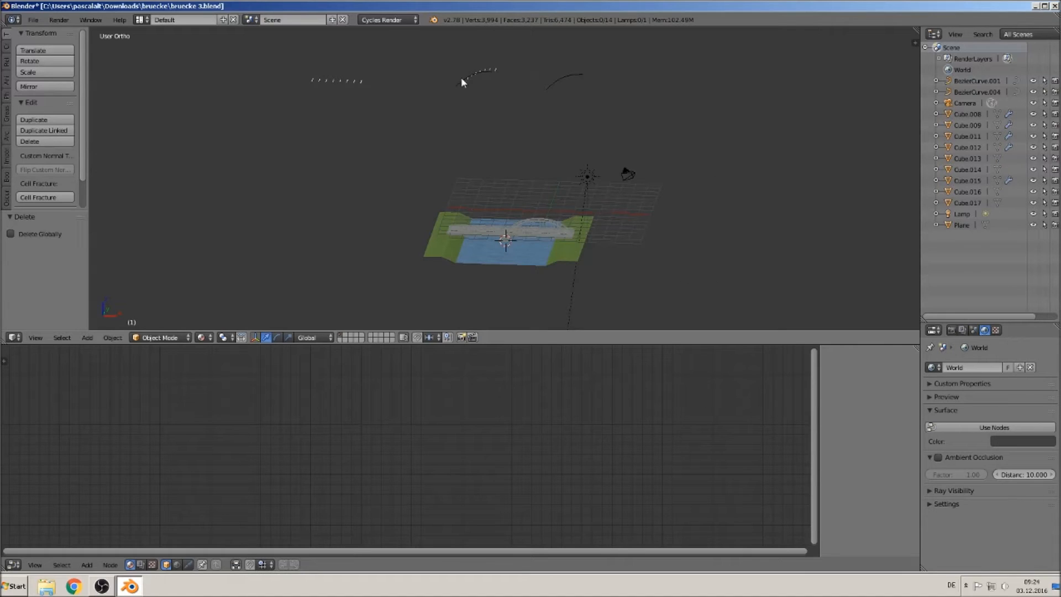
pyautogui.press('b')
pyautogui.moveTo(708, 98); pyautogui.dragTo(228, 38)
pyautogui.press('x')
pyautogui.click(331, 82)
pyautogui.scroll(3, 661, 221)
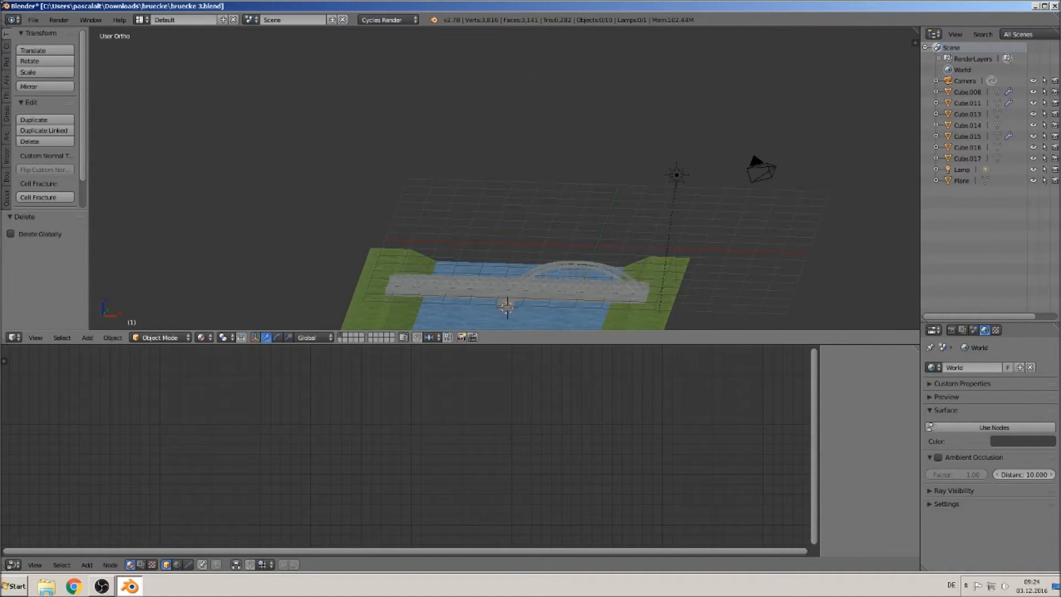
# Save the current state of the cleaned-up bridge scene under its existing file name
pyautogui.click(34, 19)
pyautogui.click(60, 103)
pyautogui.keyDown('shift'); pyautogui.moveTo(776, 239); pyautogui.dragTo(665, 113, button='middle'); pyautogui.keyUp('shift')
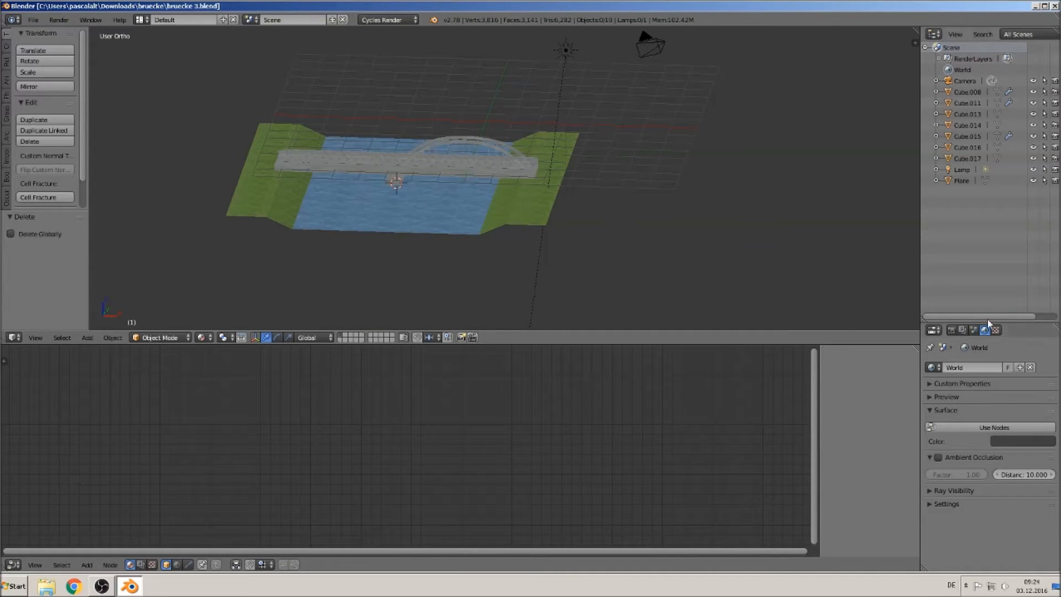
# Enable nodes for the world surface and set the background color to an Environment Texture
pyautogui.click(990, 427)
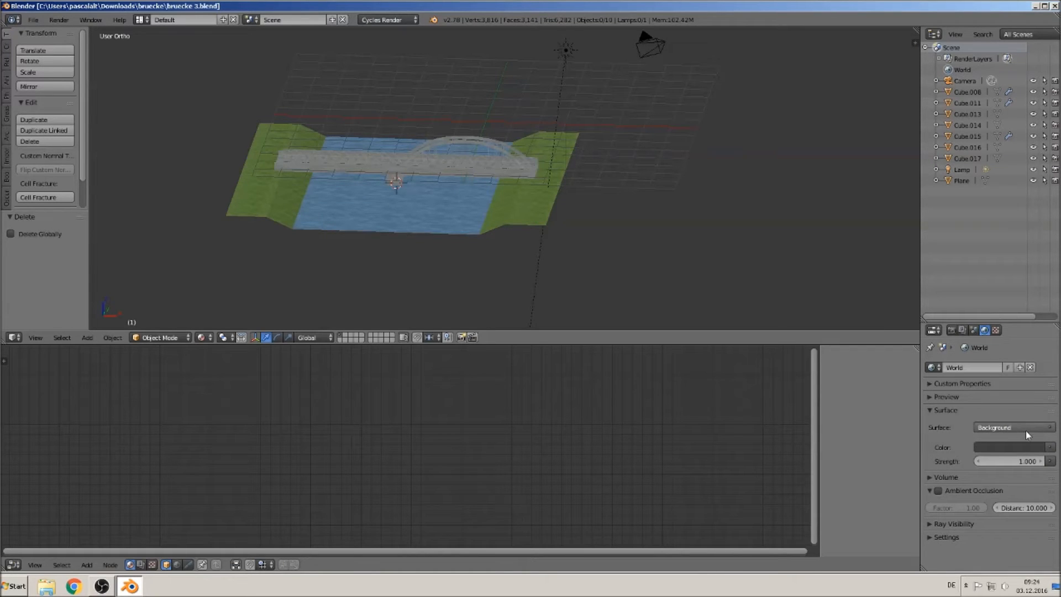
pyautogui.click(1049, 447)
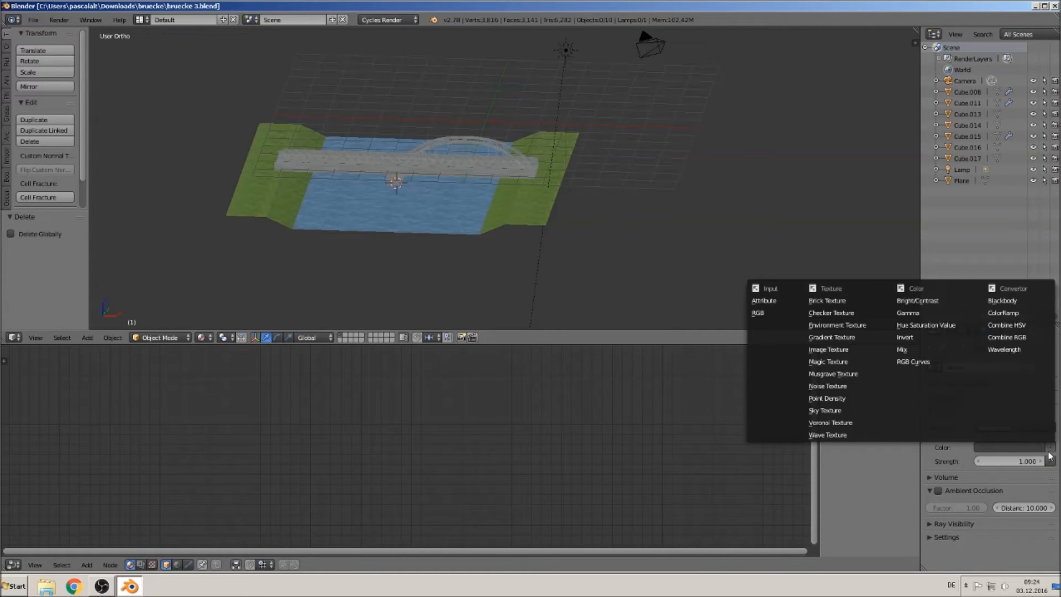
pyautogui.click(837, 325)
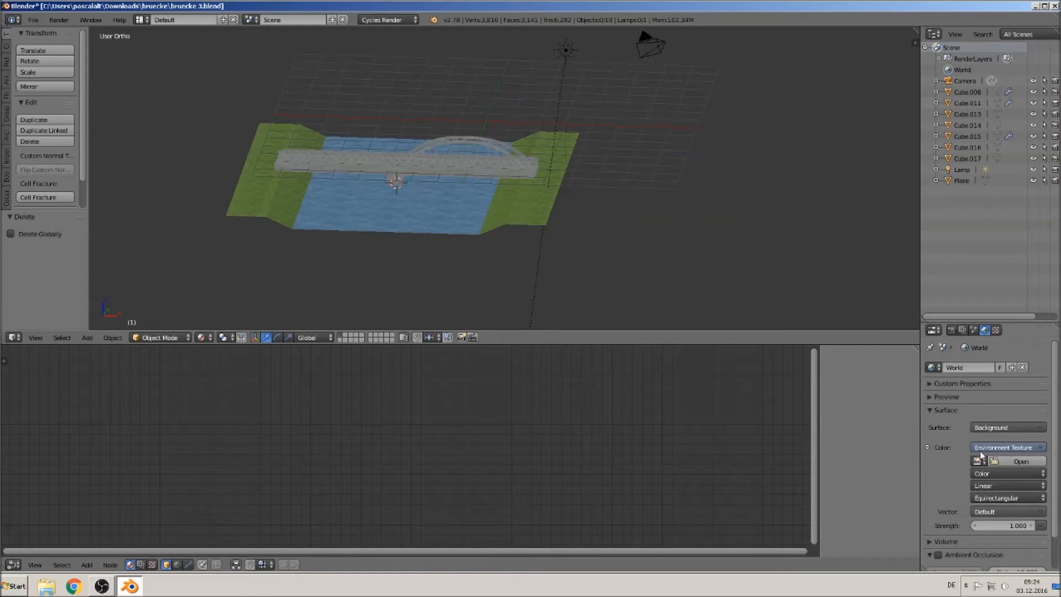
# Load BasketballCourt_Bk.jpg from the hdri texture folder as the world's environment image
pyautogui.click(1010, 464)
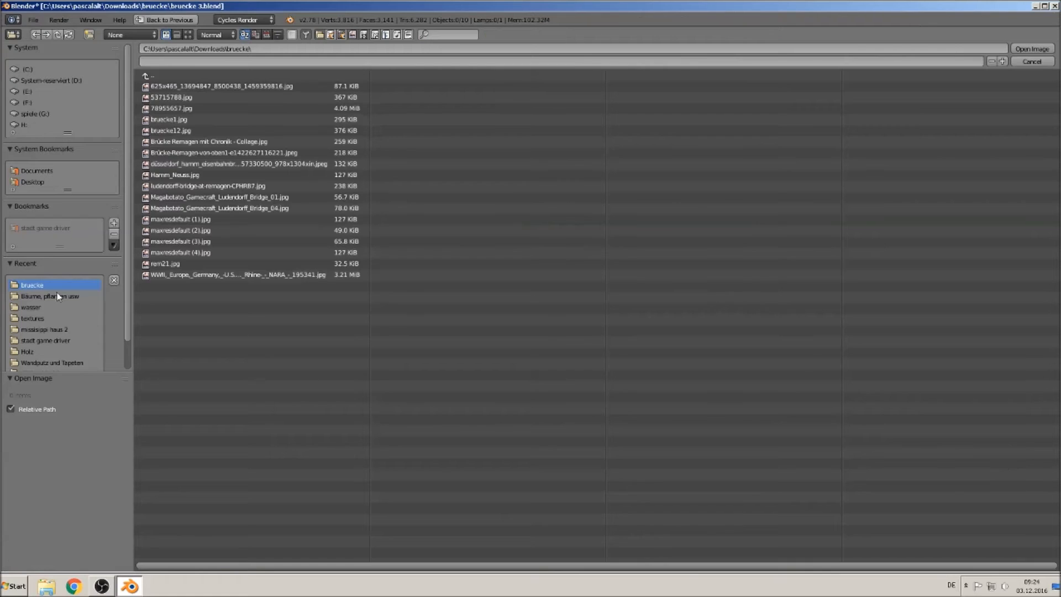
pyautogui.click(147, 76)
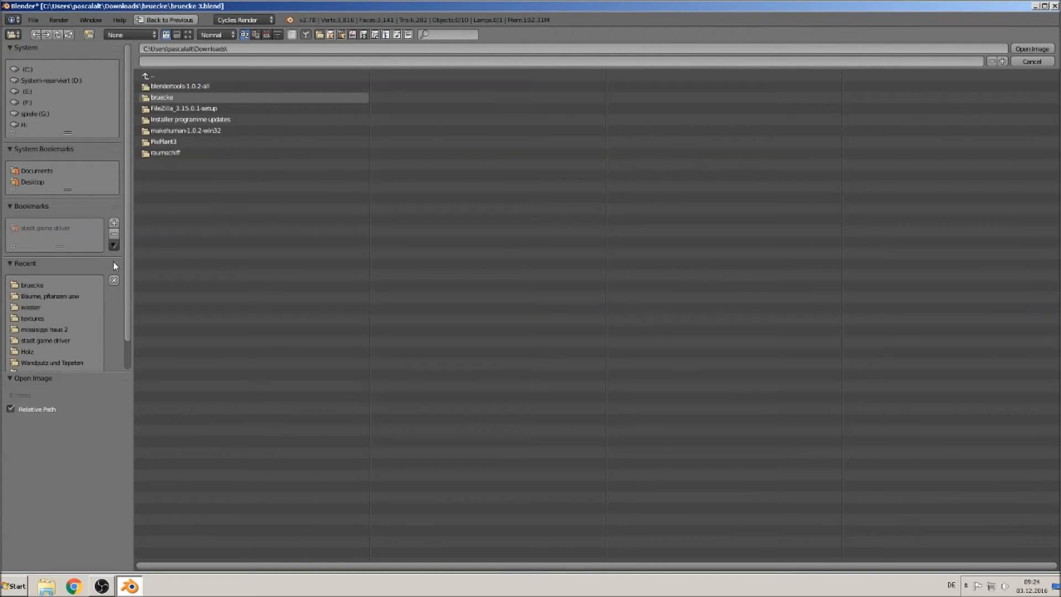
pyautogui.click(53, 297)
pyautogui.click(148, 73)
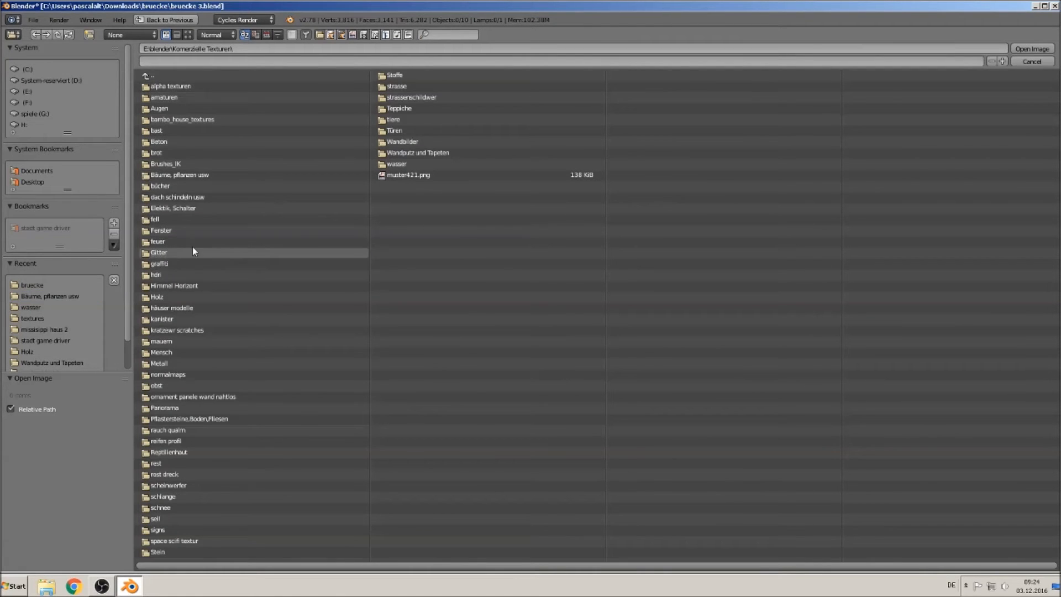
pyautogui.click(184, 275)
pyautogui.click(188, 35)
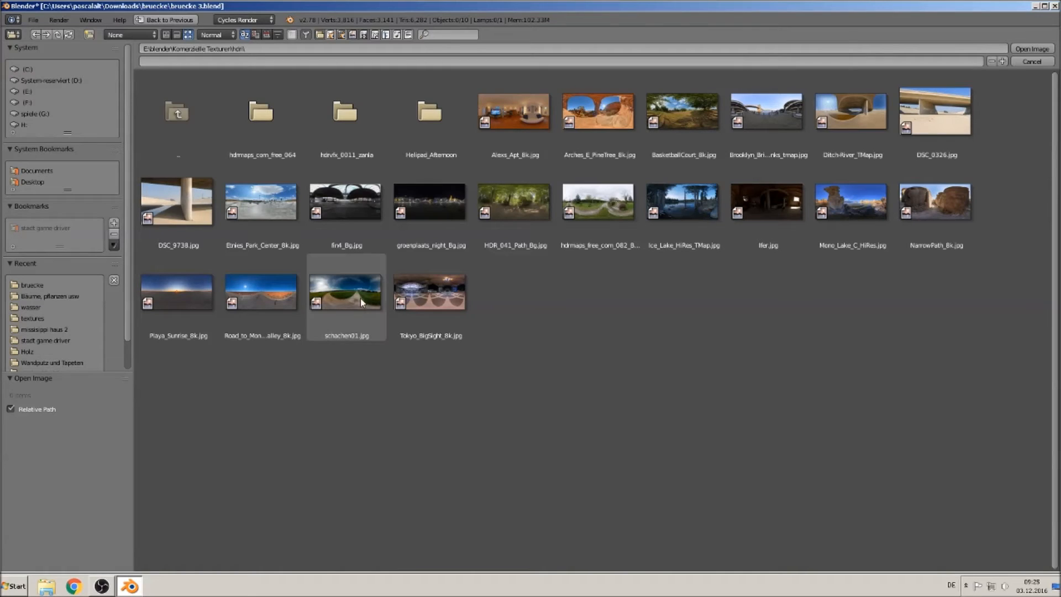
pyautogui.doubleClick(704, 124)
# Preview the scene in rendered shading and examine the bridge, grass banks and water reflections under the environment lighting
pyautogui.scroll(-3, 636, 248)
pyautogui.scroll(6, 660, 259)
pyautogui.moveTo(438, 249); pyautogui.dragTo(466, 215, button='middle')
pyautogui.click(204, 337)
pyautogui.click(233, 323)
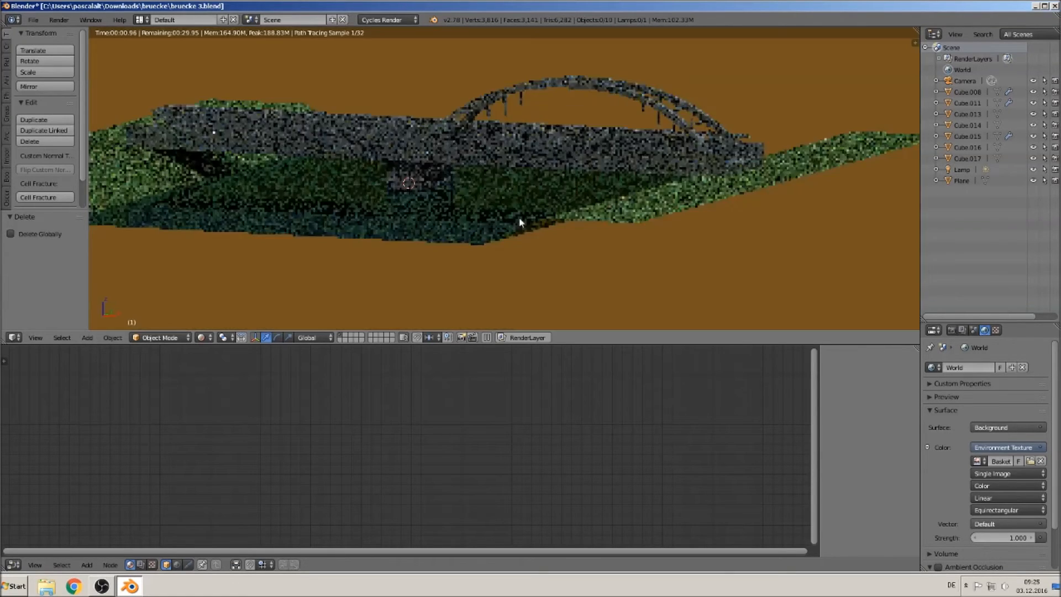
pyautogui.moveTo(523, 217); pyautogui.dragTo(521, 222, button='middle')
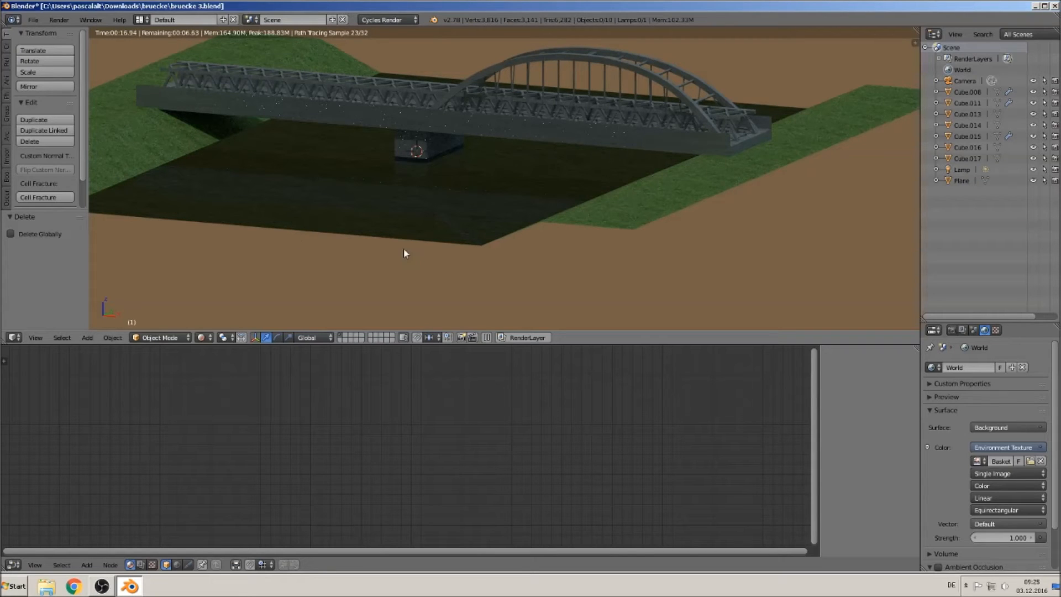
pyautogui.moveTo(409, 255); pyautogui.dragTo(596, 219, button='middle')
pyautogui.scroll(2, 608, 213)
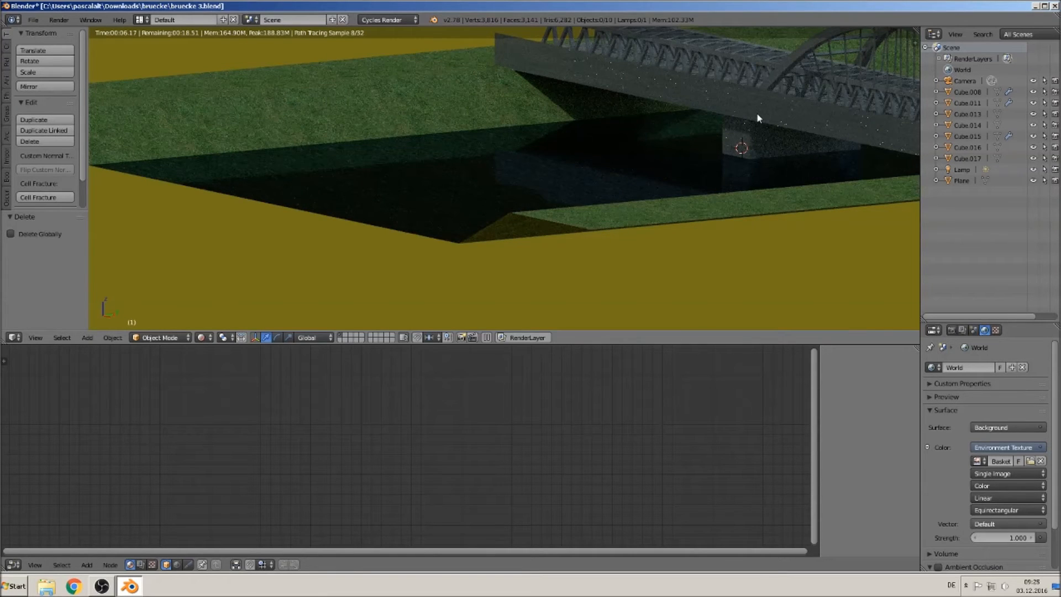
pyautogui.scroll(-3, 758, 118)
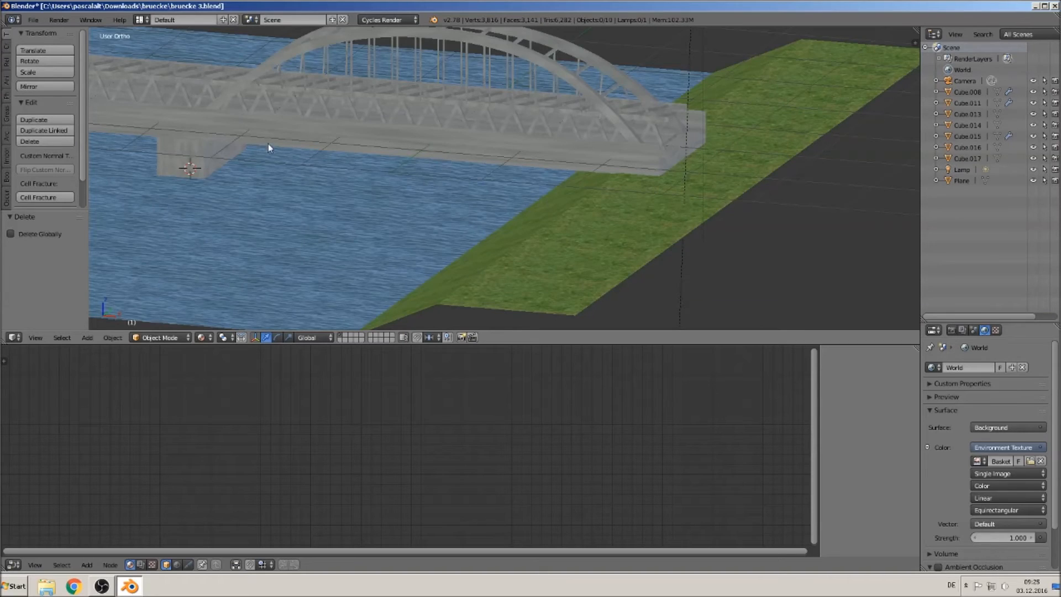
# Select the sun lamp above the terrain and show its light settings
pyautogui.scroll(-6, 635, 158)
pyautogui.scroll(-2, 585, 121)
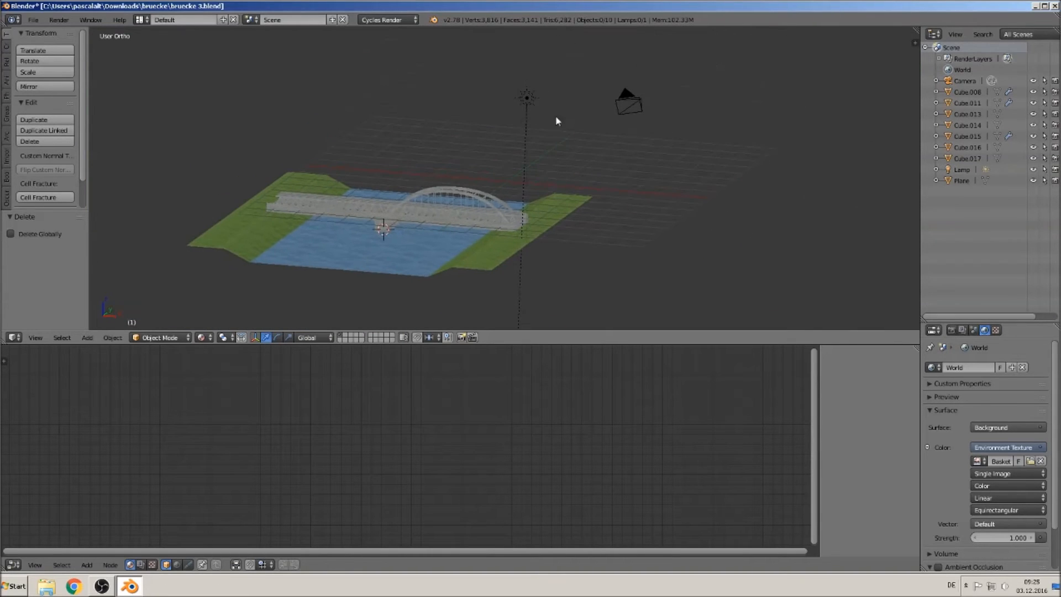
pyautogui.rightClick(542, 94)
pyautogui.moveTo(980, 454); pyautogui.dragTo(928, 453)
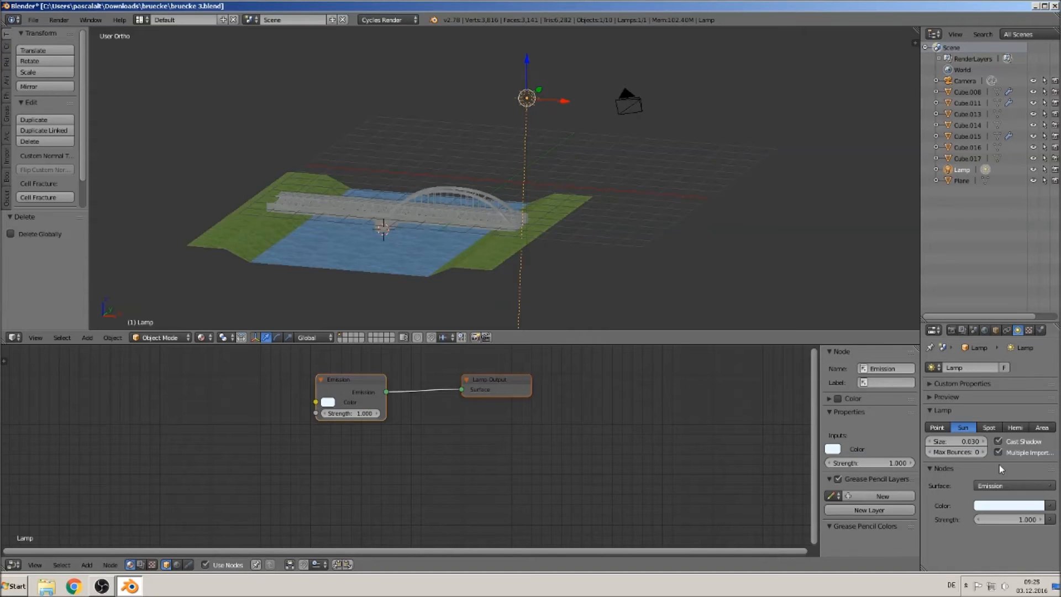
# Preview the scene in rendered shading and set the world background strength to 3.9
pyautogui.scroll(3, 579, 234)
pyautogui.moveTo(525, 282); pyautogui.dragTo(397, 292, button='middle')
pyautogui.moveTo(457, 227)
pyautogui.mouseDown(button='middle')
pyautogui.moveTo(482, 203)
pyautogui.moveTo(451, 212)
pyautogui.moveTo(436, 297)
pyautogui.mouseUp(button='middle')
pyautogui.click(202, 337)
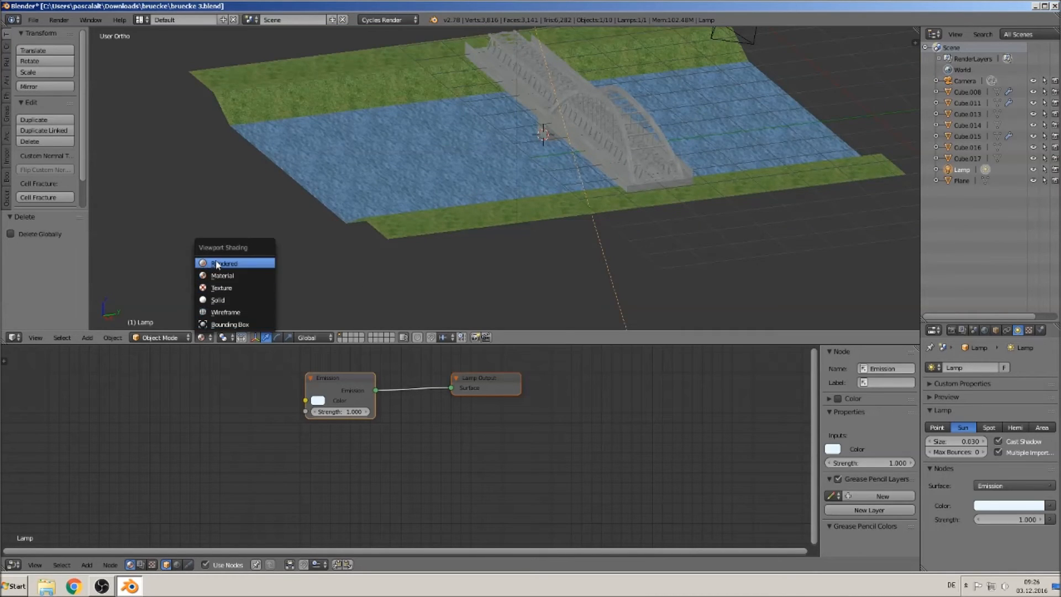
pyautogui.click(218, 264)
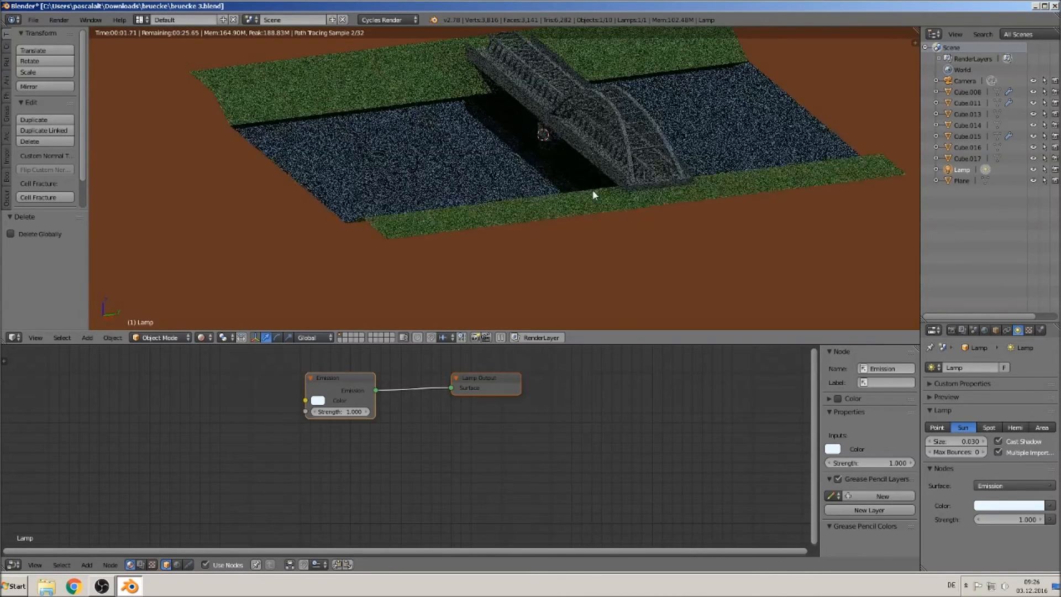
pyautogui.moveTo(566, 184); pyautogui.dragTo(540, 218, button='middle')
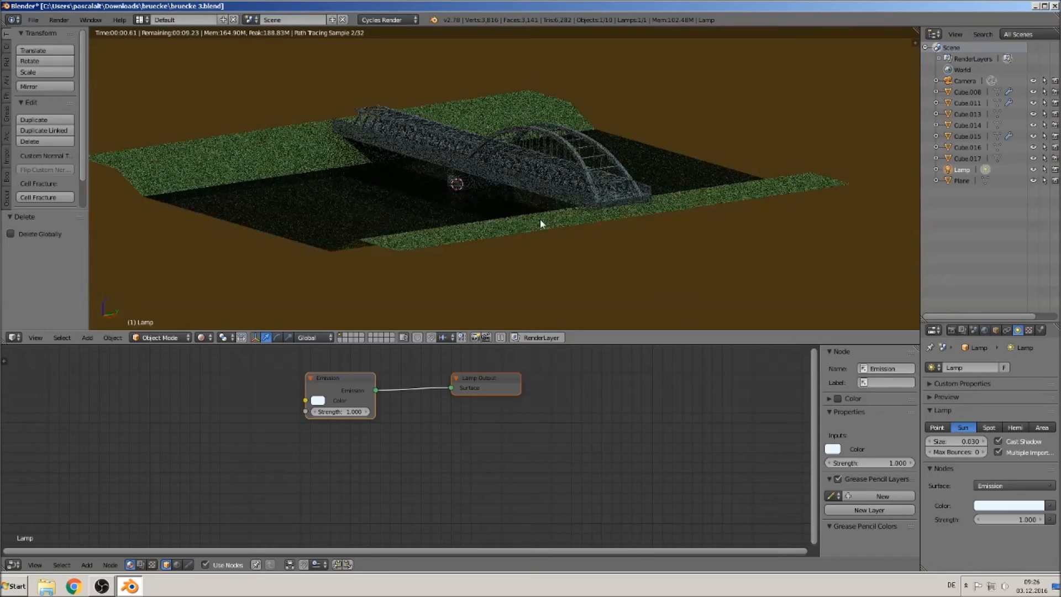
pyautogui.scroll(3, 540, 223)
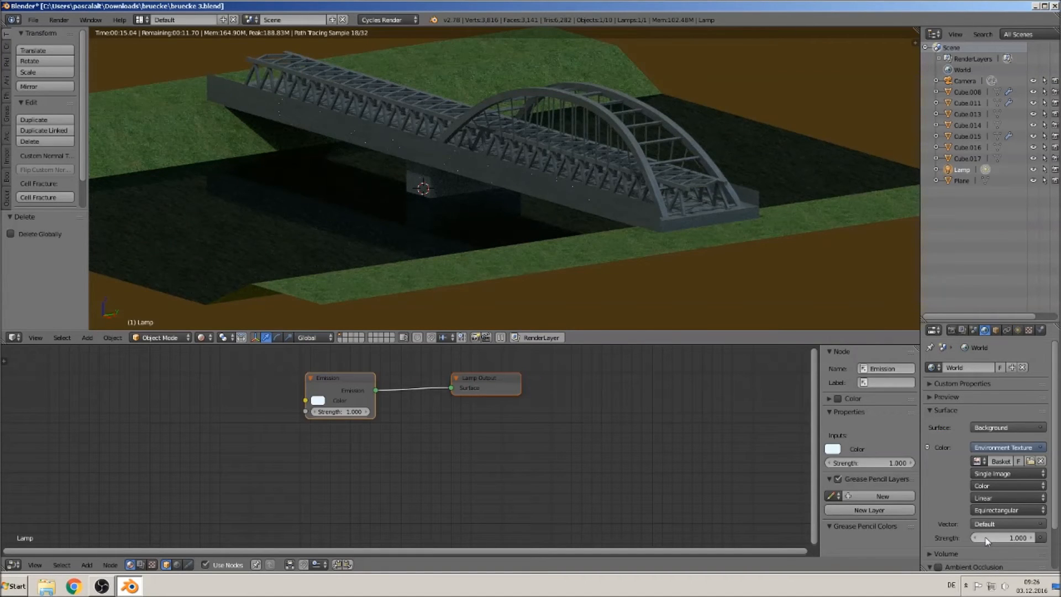
pyautogui.click(988, 538)
pyautogui.write('3.9')
pyautogui.press('Return')
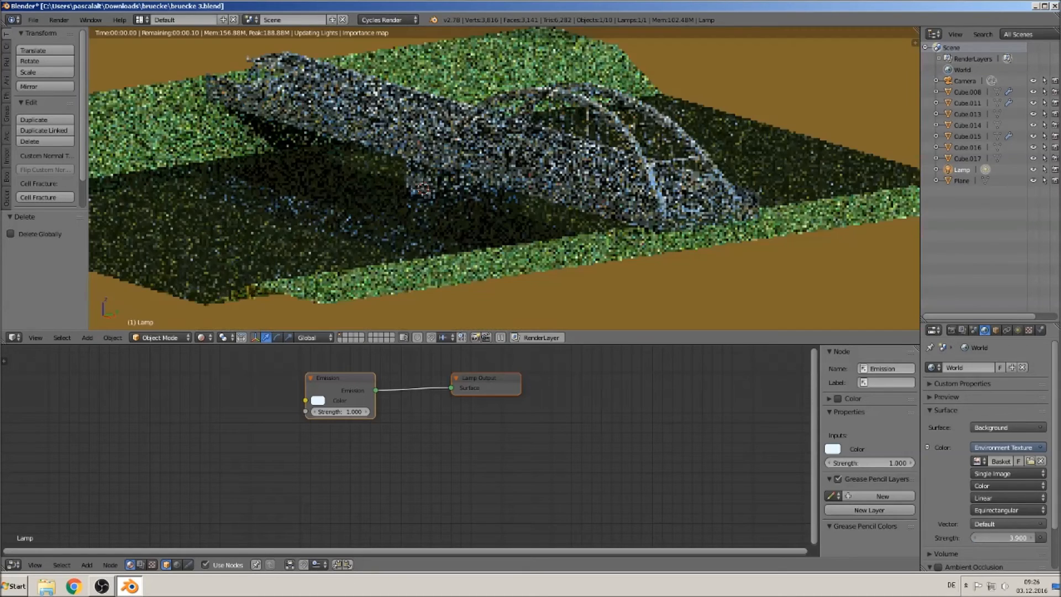
pyautogui.click(1003, 539)
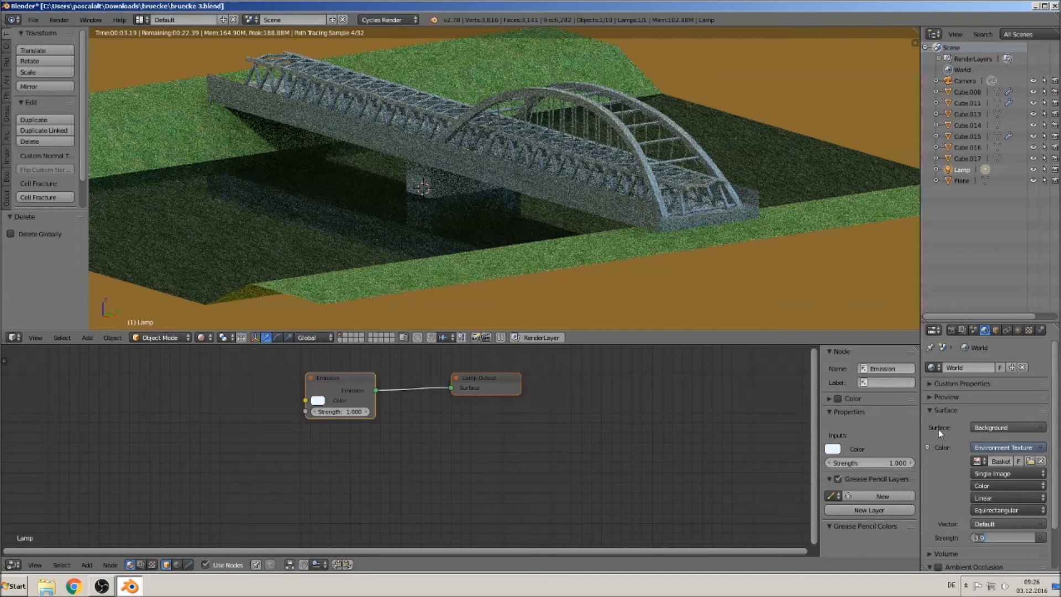
# Set the indirect clamp to 0.03 in the render sampling settings
pyautogui.click(952, 330)
pyautogui.scroll(-5, 956, 543)
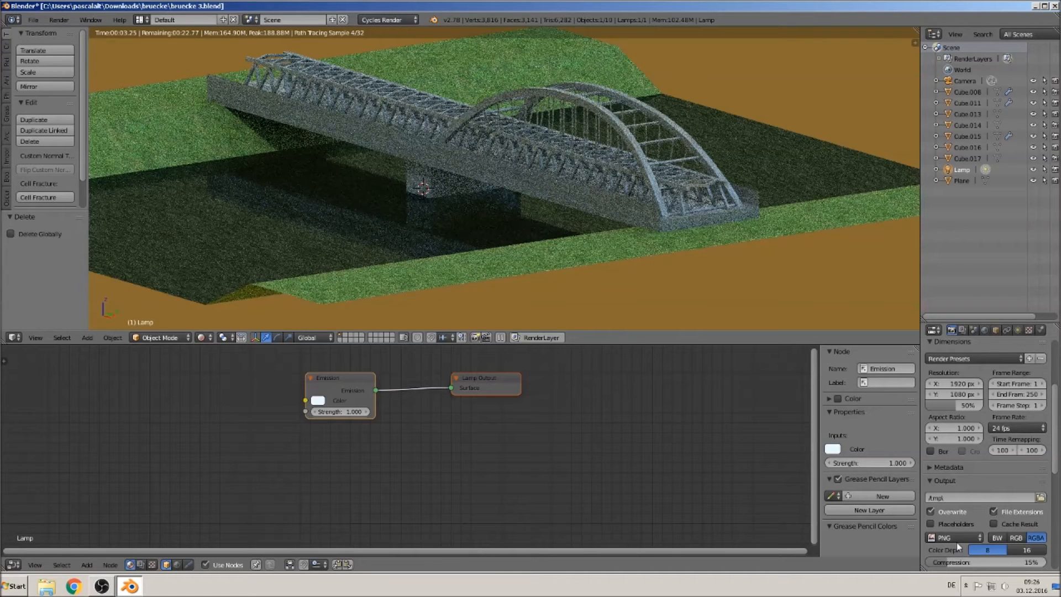
pyautogui.scroll(-5, 956, 542)
pyautogui.click(954, 514)
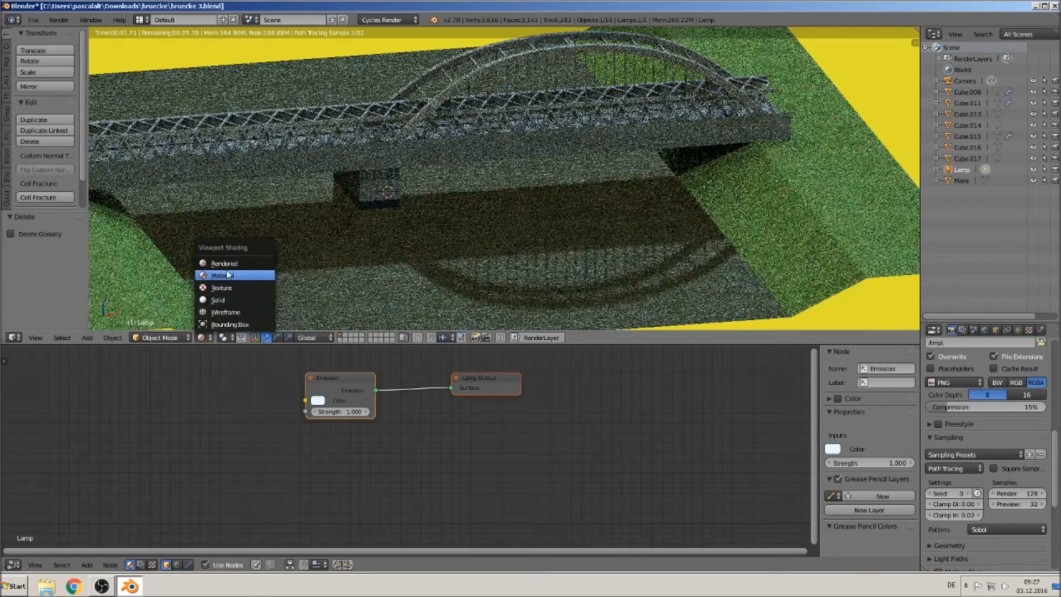
# Return the viewport to material shading and save the file
pyautogui.click(228, 274)
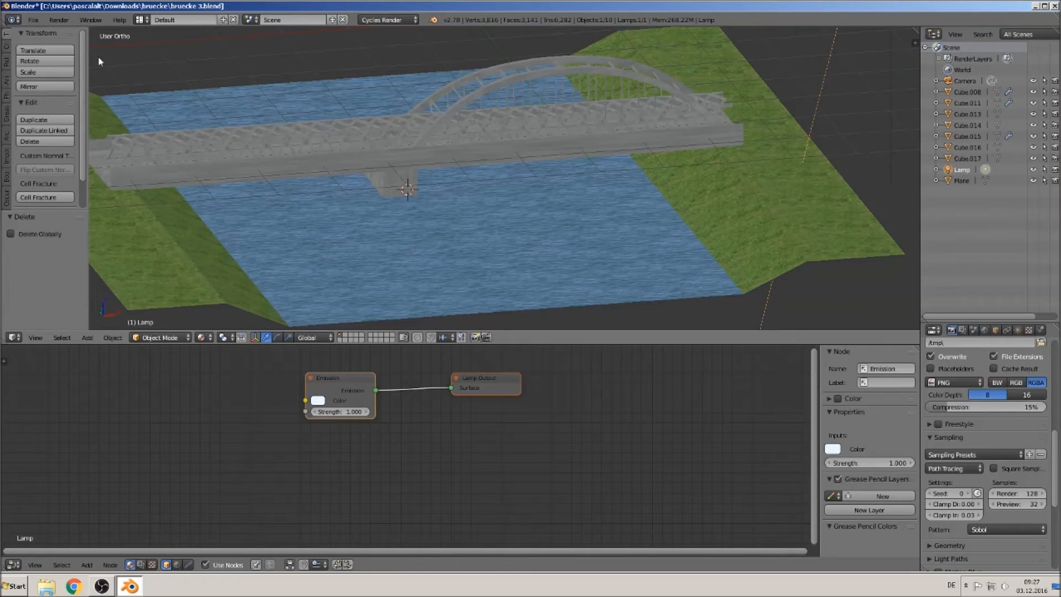
pyautogui.click(33, 20)
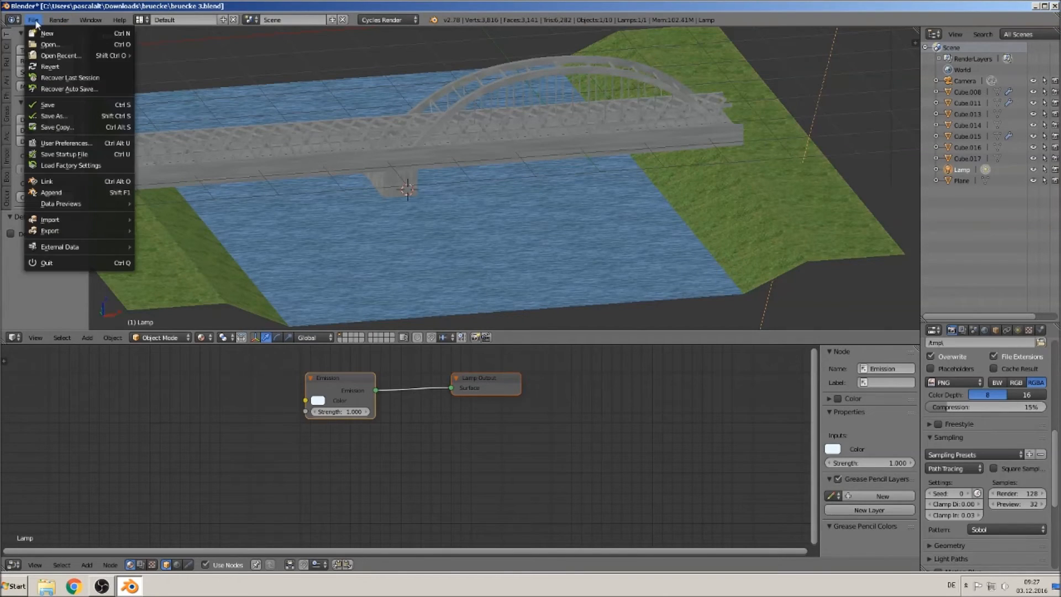
pyautogui.click(48, 105)
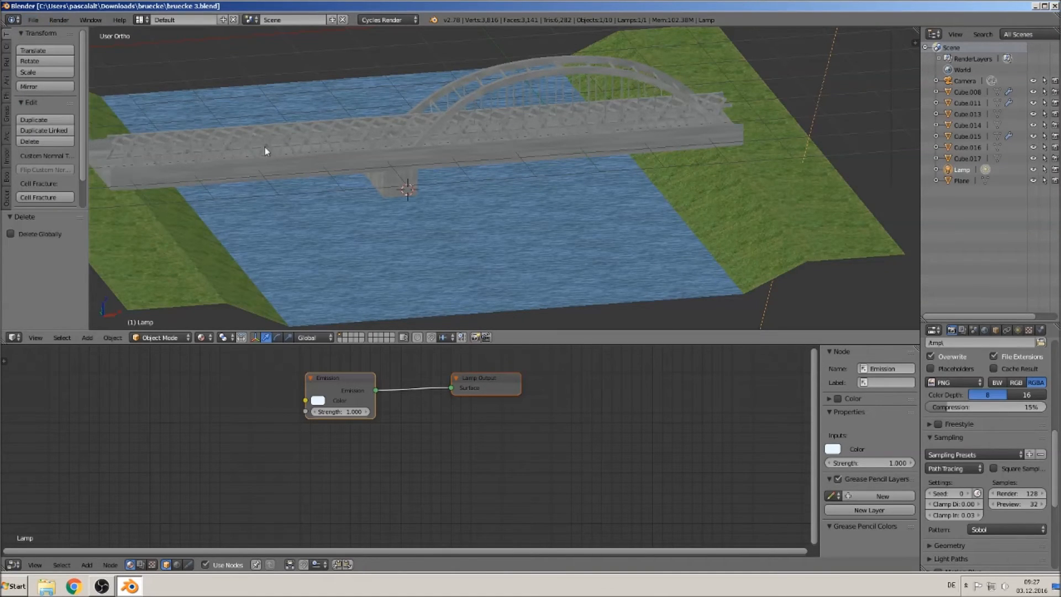
# Move the camera about 23.3 units in the negative X direction, past the bridge
pyautogui.scroll(-8, 266, 152)
pyautogui.scroll(3, 625, 132)
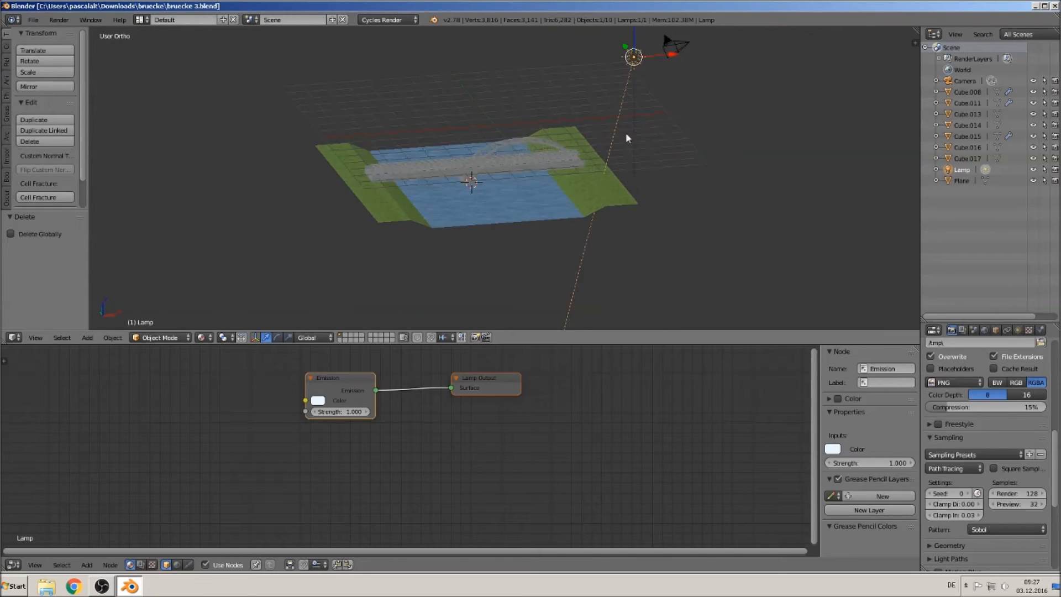
pyautogui.rightClick(679, 43)
pyautogui.press('g')
pyautogui.press('x')
pyautogui.click(220, 122)
# Check the camera from the top view and change its lens type to Orthographic
pyautogui.keyDown('shift'); pyautogui.moveTo(313, 146); pyautogui.dragTo(625, 174, button='middle'); pyautogui.keyUp('shift')
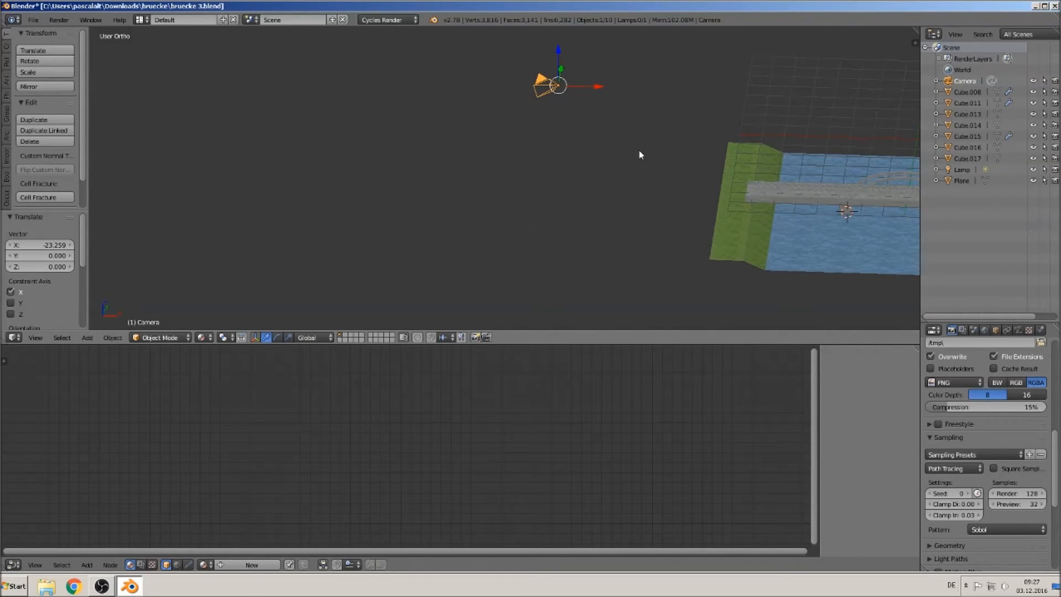
pyautogui.press('KP_7')
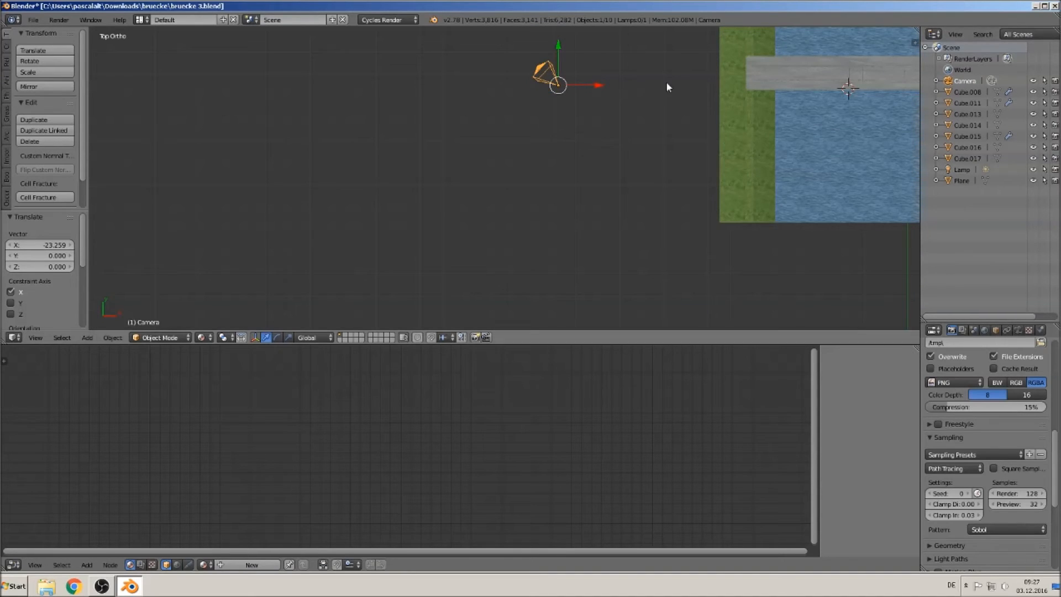
pyautogui.keyDown('shift'); pyautogui.moveTo(619, 173); pyautogui.dragTo(519, 253, button='middle'); pyautogui.keyUp('shift')
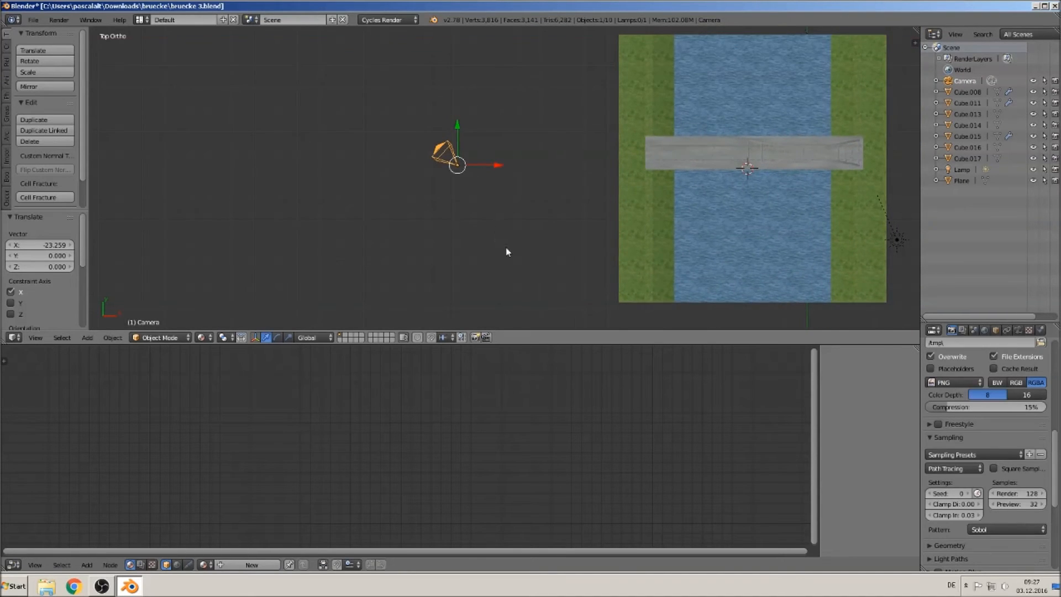
pyautogui.scroll(4, 548, 287)
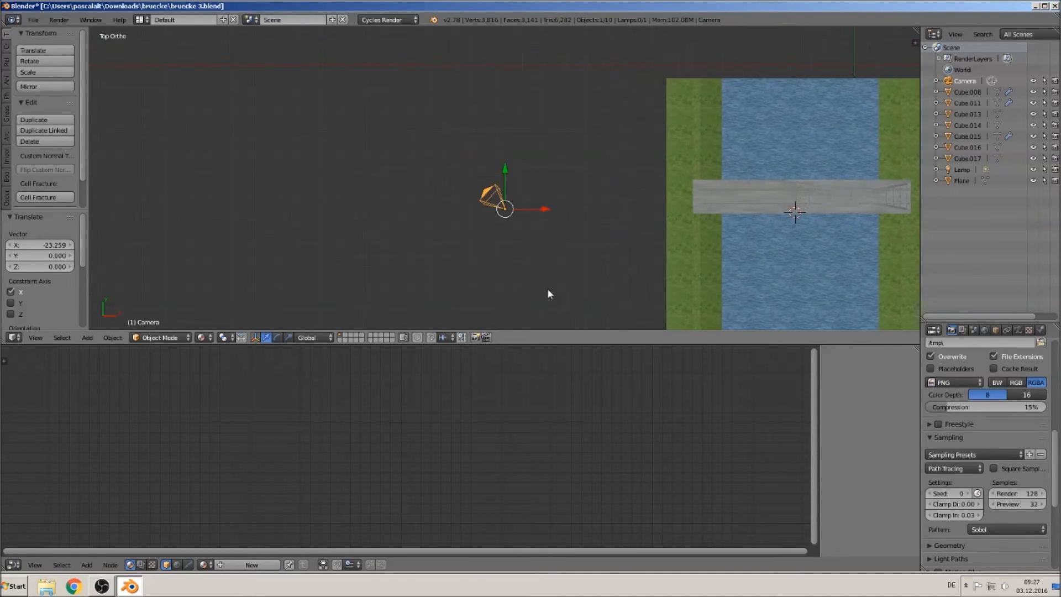
pyautogui.click(1018, 331)
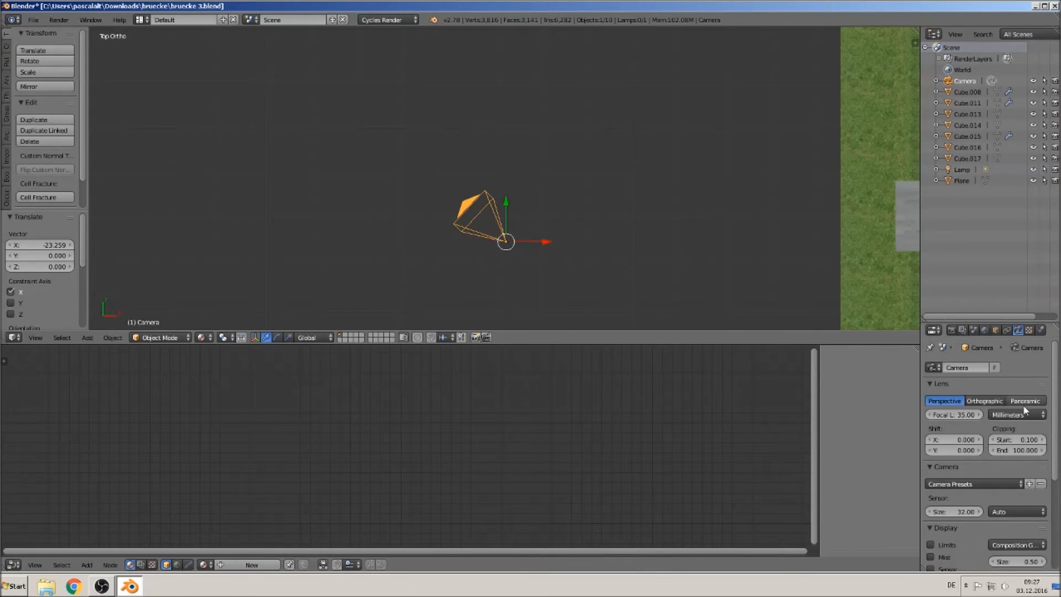
pyautogui.click(988, 401)
pyautogui.scroll(-4, 618, 220)
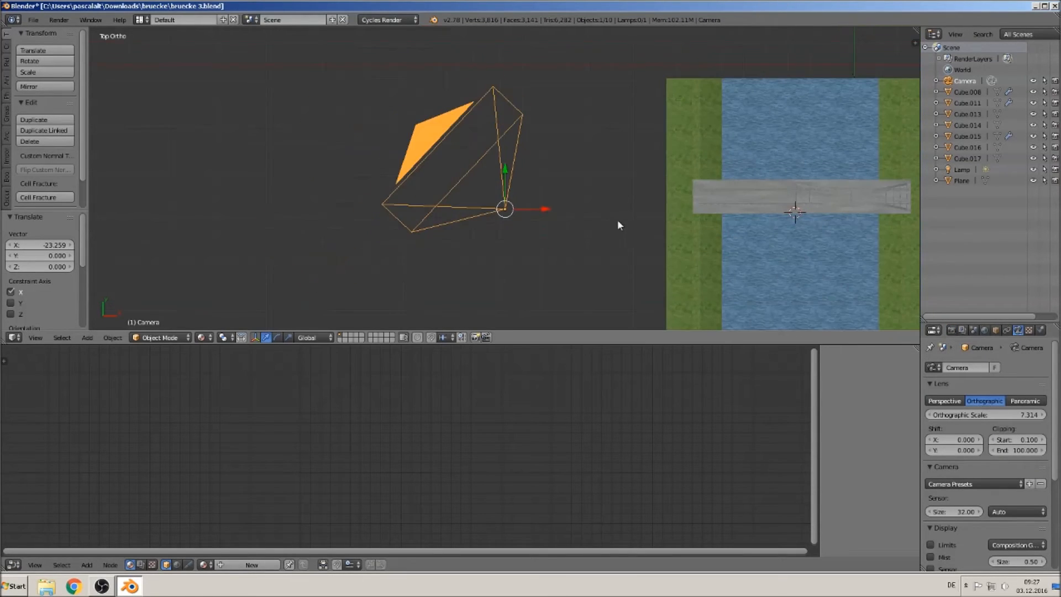
# Set the camera's X and Z rotation to 0° so it points straight down
pyautogui.moveTo(560, 183); pyautogui.dragTo(480, 191, button='middle')
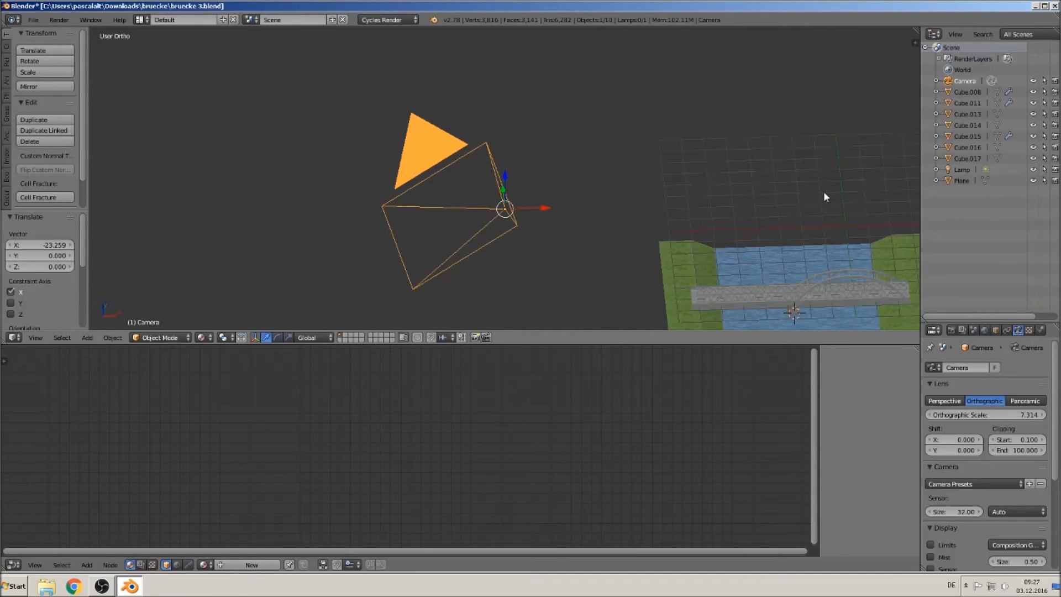
pyautogui.press('n')
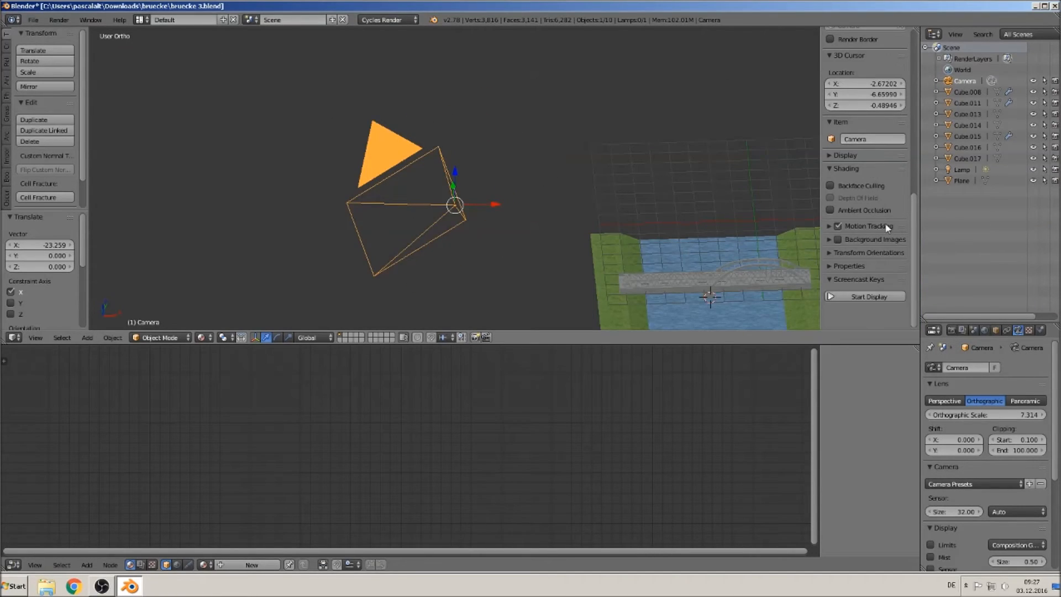
pyautogui.scroll(10, 888, 226)
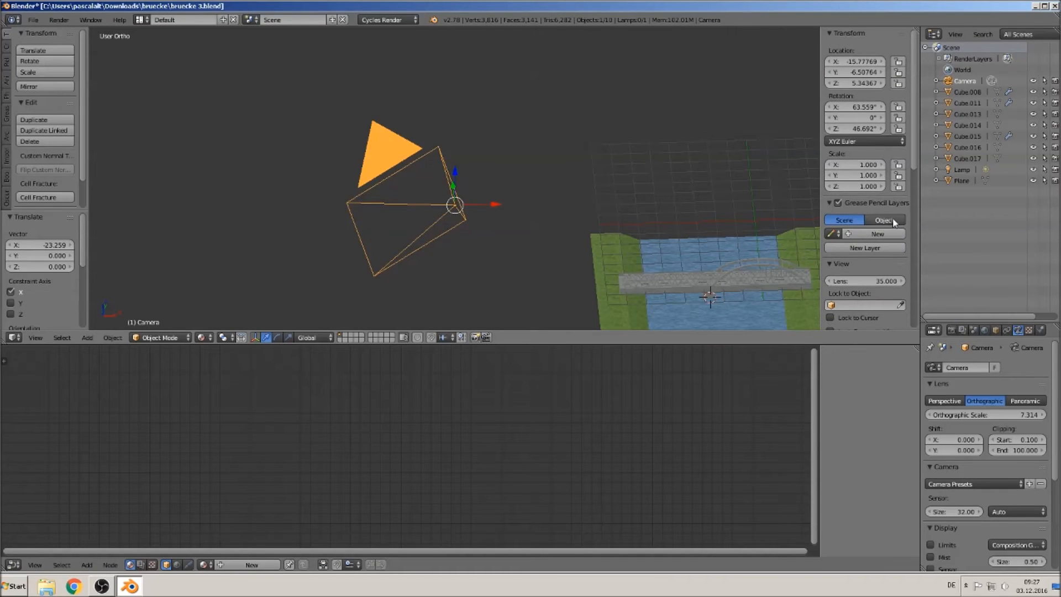
pyautogui.click(856, 106)
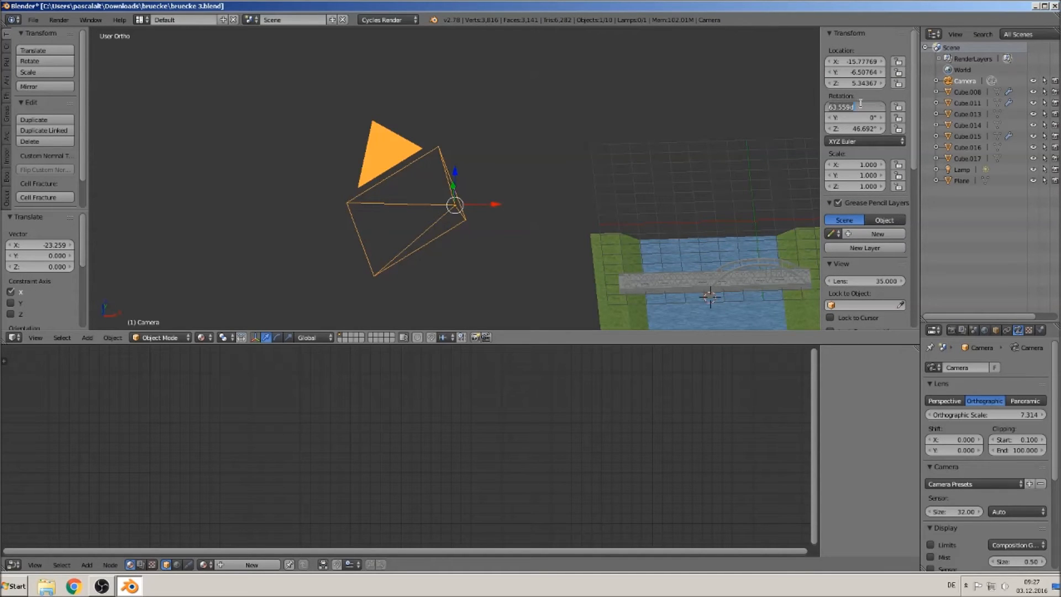
pyautogui.write('0')
pyautogui.click(859, 128)
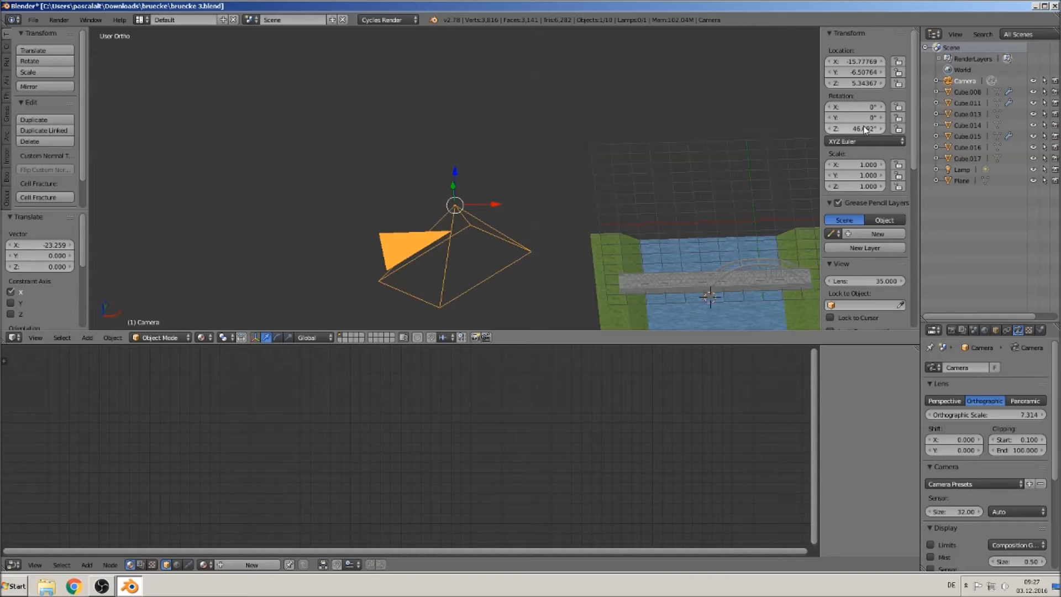
pyautogui.write('0')
pyautogui.press('Return')
# Move the camera about 7.1 units further in negative X, away from the bridge, and check it from the top view
pyautogui.moveTo(715, 153); pyautogui.dragTo(553, 238, button='middle')
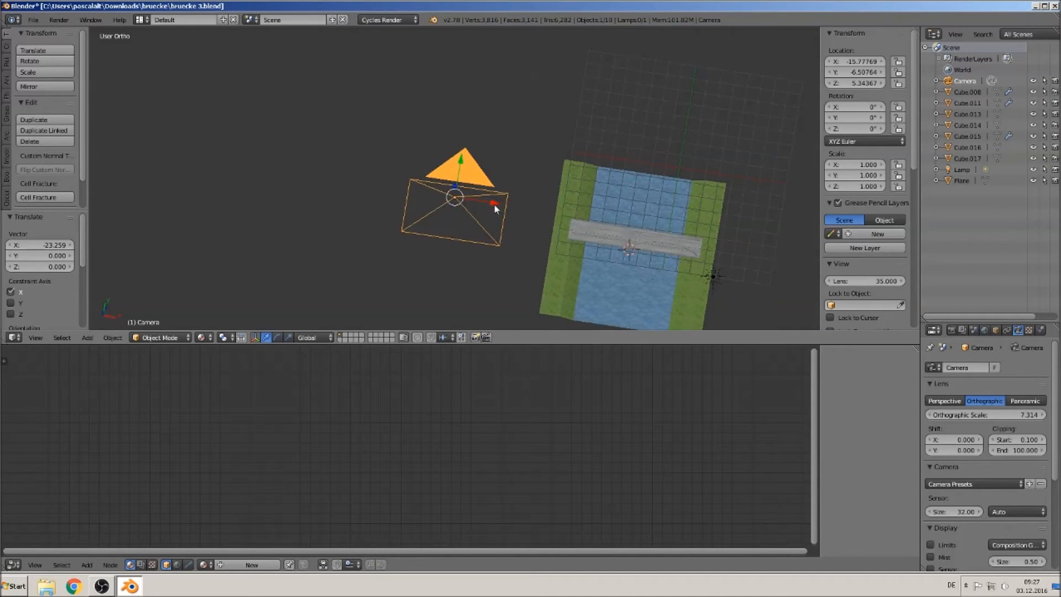
pyautogui.moveTo(494, 204); pyautogui.dragTo(400, 190)
pyautogui.press('KP_7')
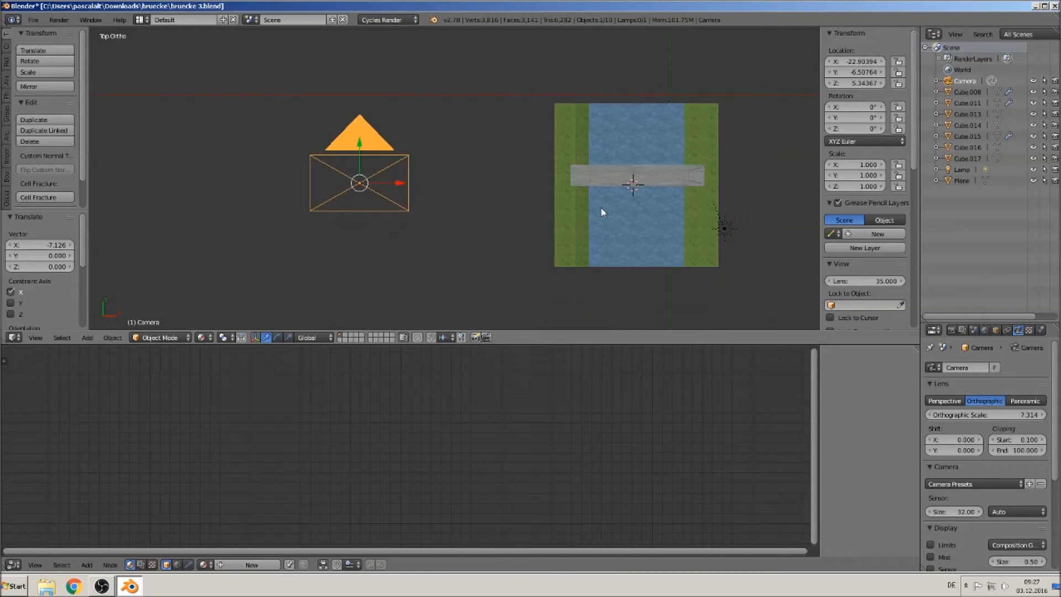
# Add a cube and place it in front of the camera frame at about X -23.4, Y -12.8
pyautogui.scroll(8, 540, 269)
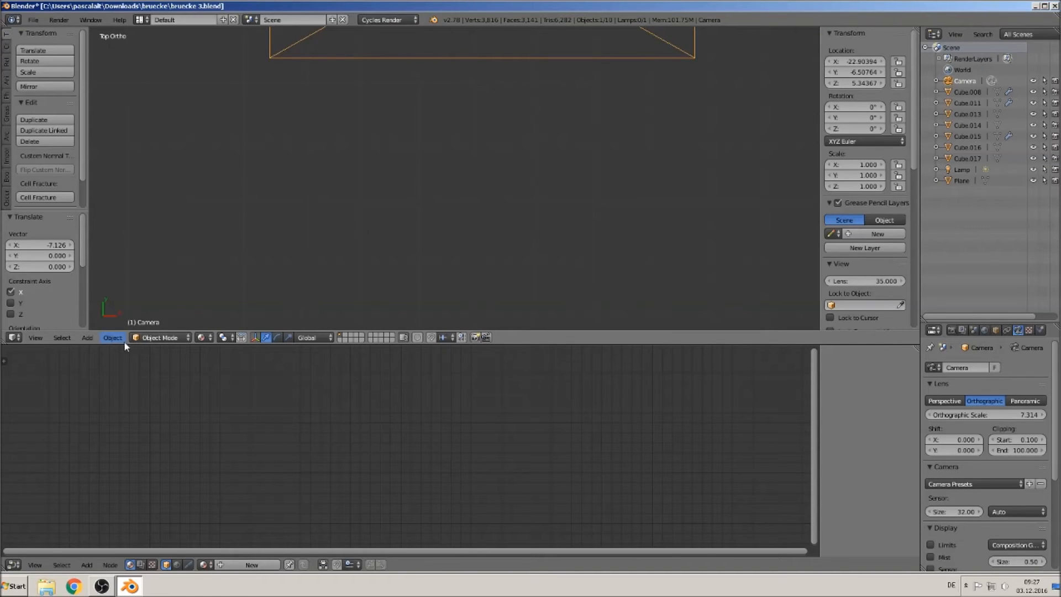
pyautogui.click(83, 338)
pyautogui.moveTo(105, 325)
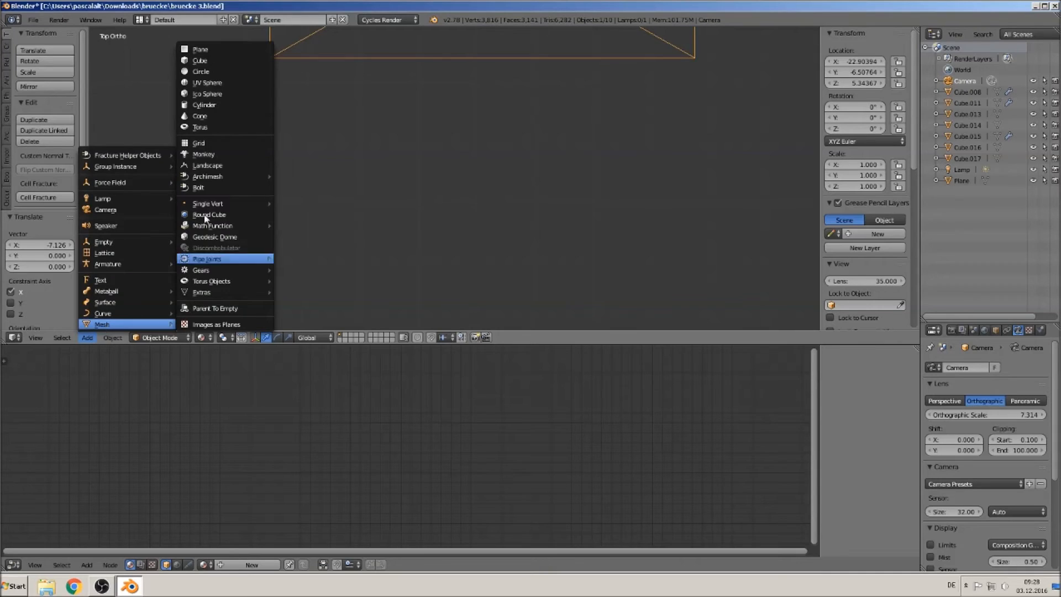
pyautogui.click(214, 63)
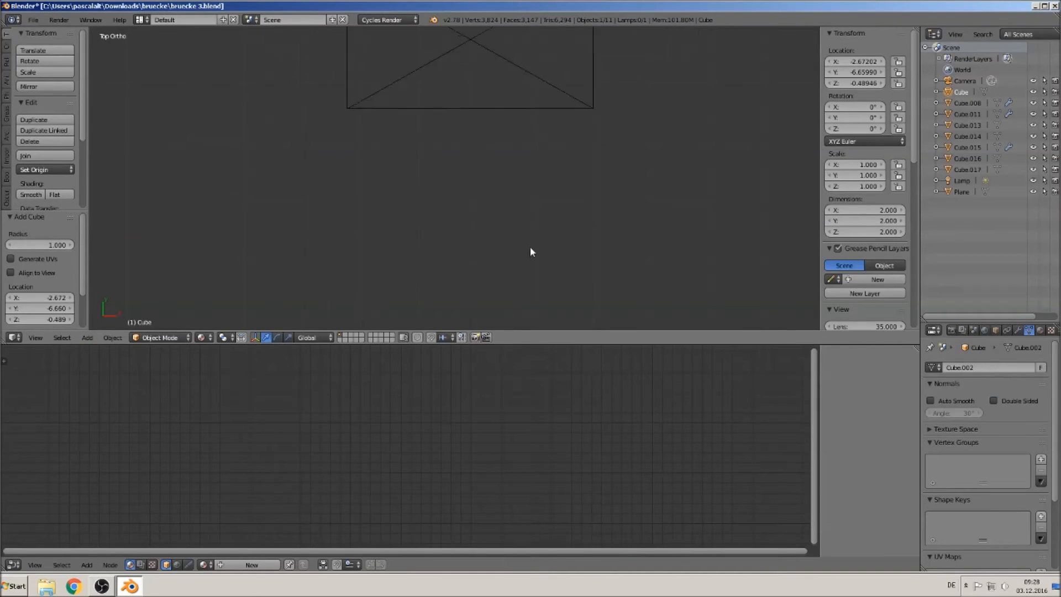
pyautogui.scroll(-5, 529, 254)
pyautogui.moveTo(642, 148); pyautogui.dragTo(453, 167)
pyautogui.scroll(8, 516, 253)
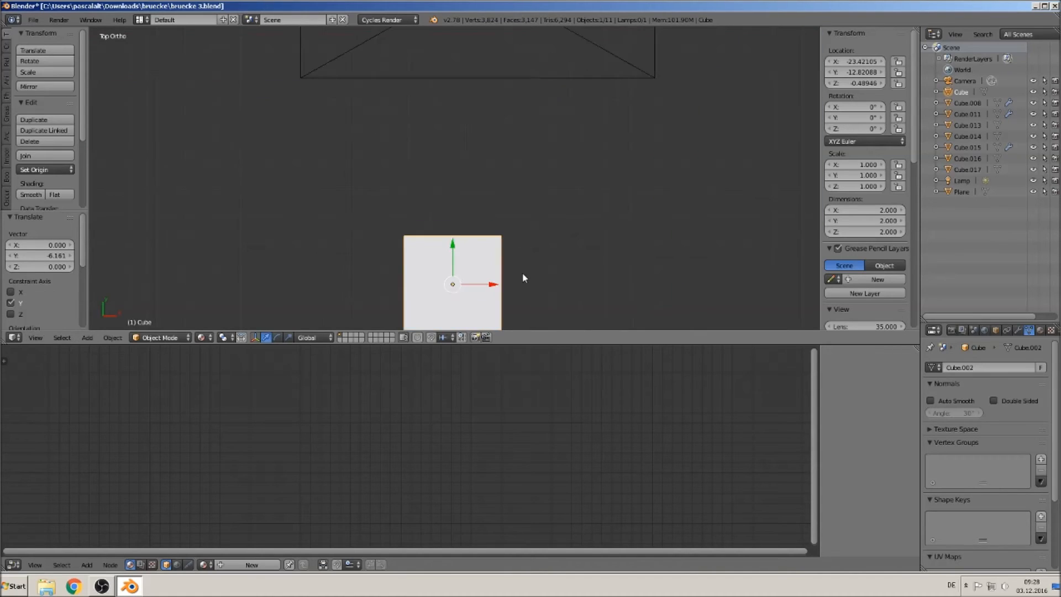
pyautogui.keyDown('shift'); pyautogui.moveTo(522, 271); pyautogui.dragTo(516, 170, button='middle'); pyautogui.keyUp('shift')
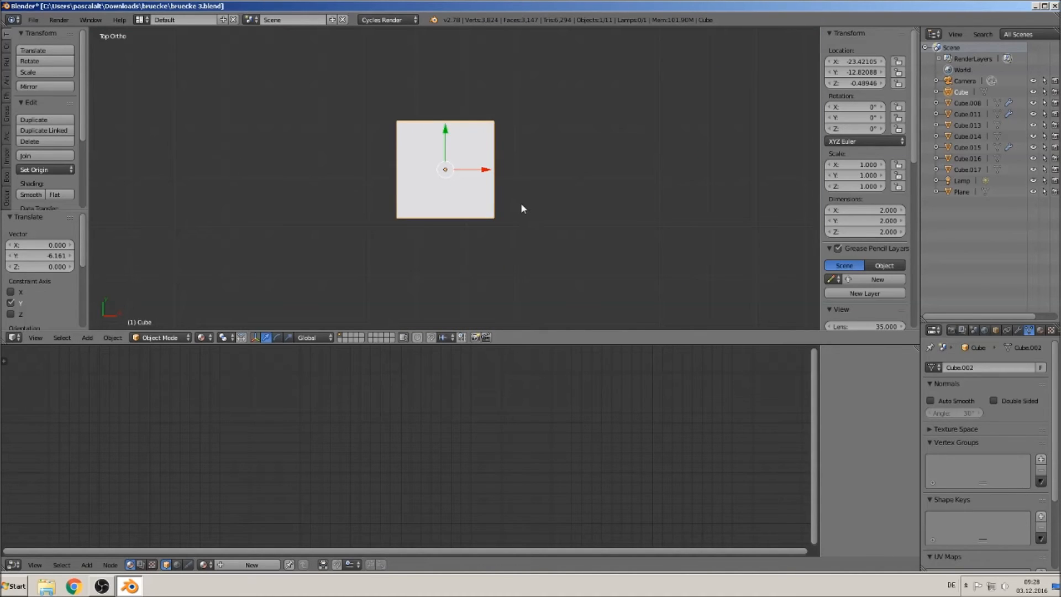
# Shrink the cube to about 0.34 units and stretch it along X into a bar about 5.3 units long
pyautogui.press('s')
pyautogui.click(461, 185)
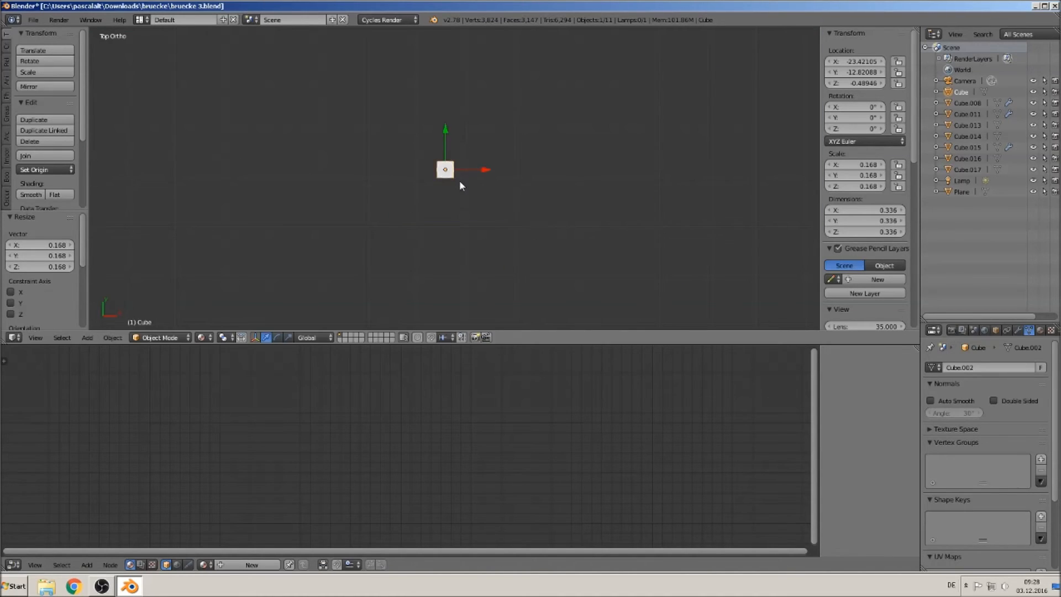
pyautogui.press('s')
pyautogui.press('x')
pyautogui.click(564, 210)
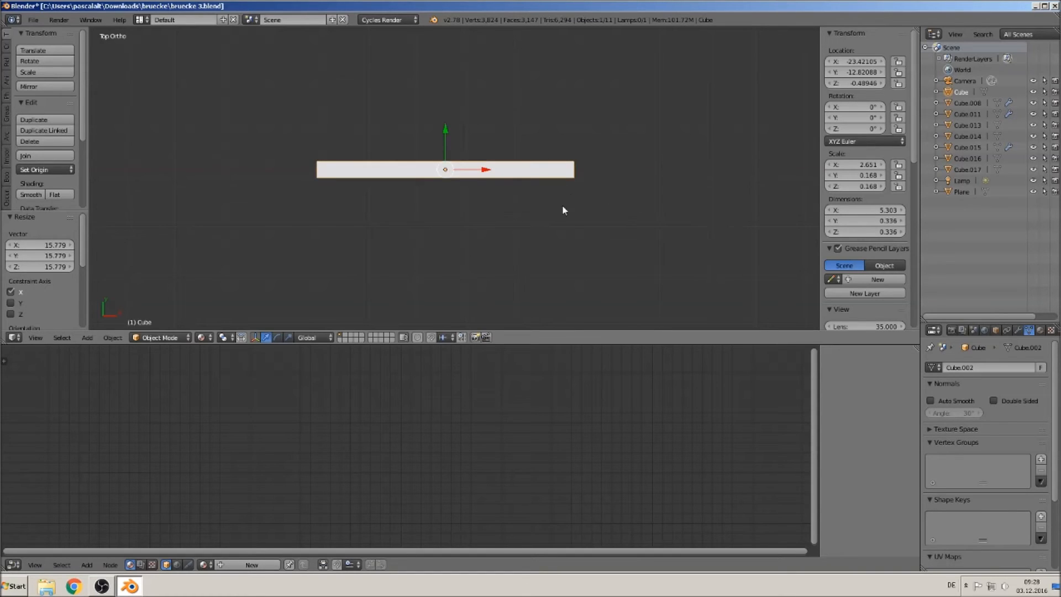
pyautogui.scroll(-3, 509, 235)
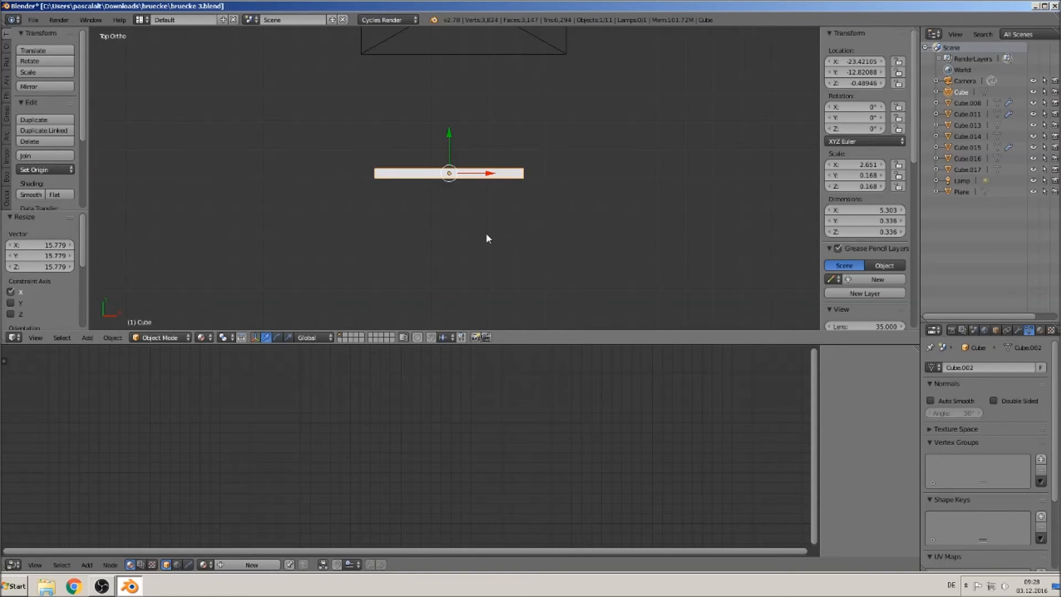
# Duplicate the bar about 0.85 units in negative Y and thin the copy to about 0.175 units in Y
pyautogui.hotkey('shift', 'd')
pyautogui.press('y')
pyautogui.click(448, 151)
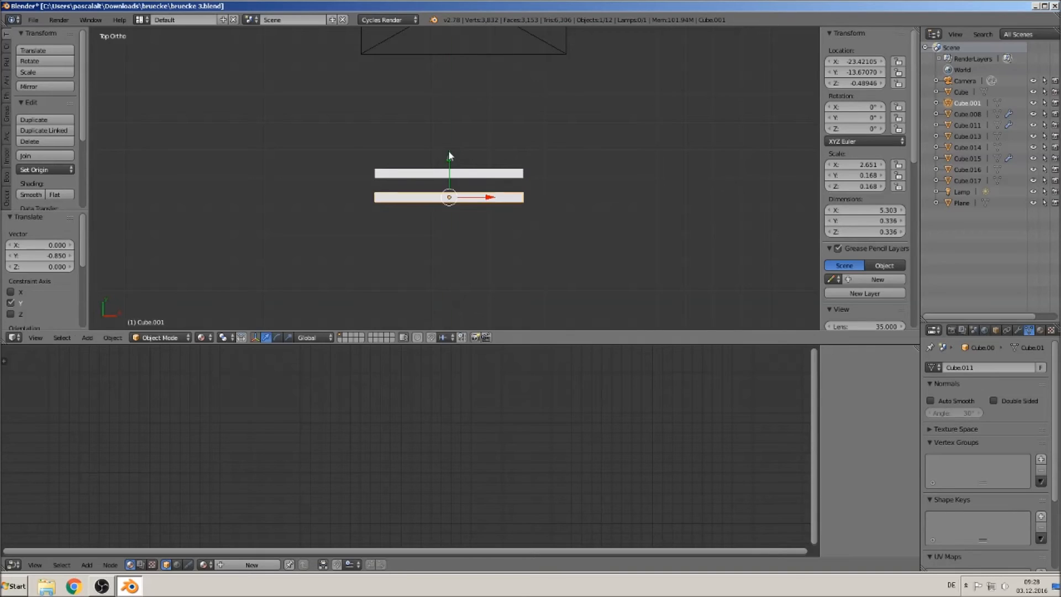
pyautogui.press('s')
pyautogui.press('Escape')
pyautogui.press('s')
pyautogui.press('y')
pyautogui.click(516, 228)
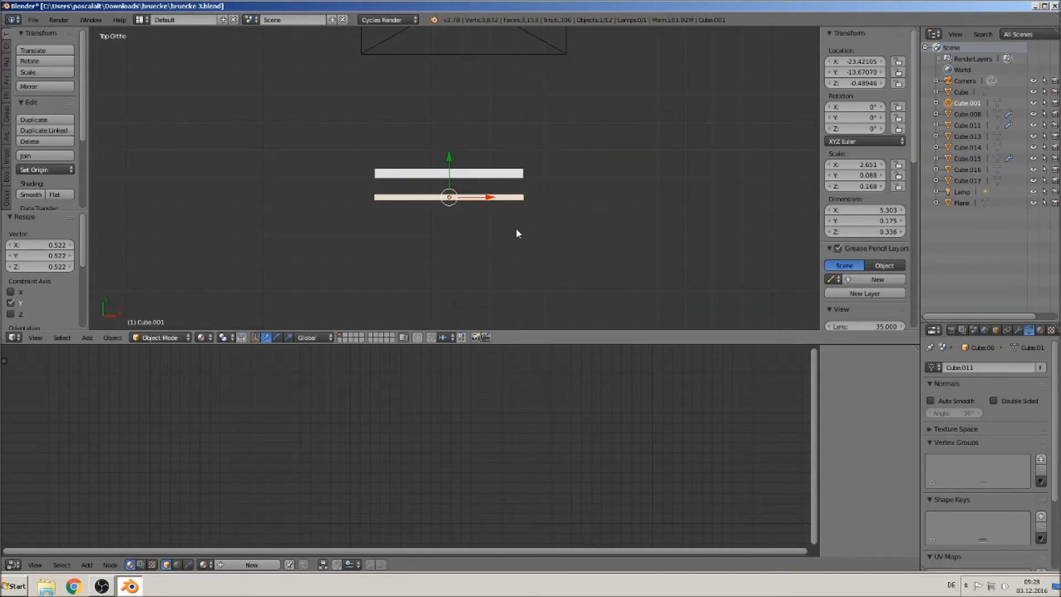
# Duplicate the thicker bar and move the copy about 1.8 units in negative Y, beyond the thin bar
pyautogui.rightClick(426, 167)
pyautogui.hotkey('shift', 'd')
pyautogui.press('Escape')
pyautogui.press('g')
pyautogui.press('y')
pyautogui.click(451, 205)
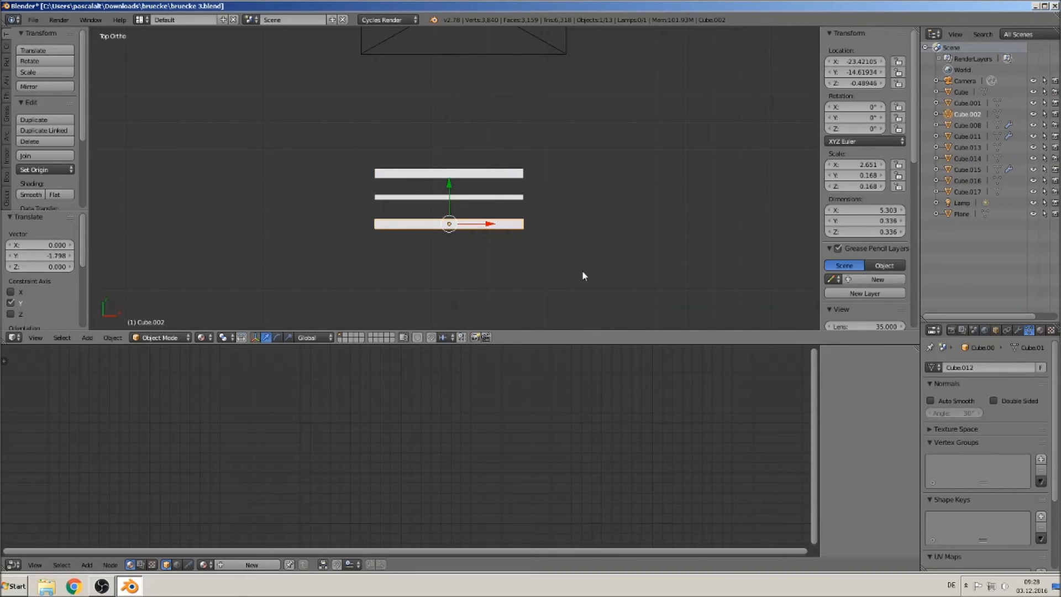
pyautogui.press('r')
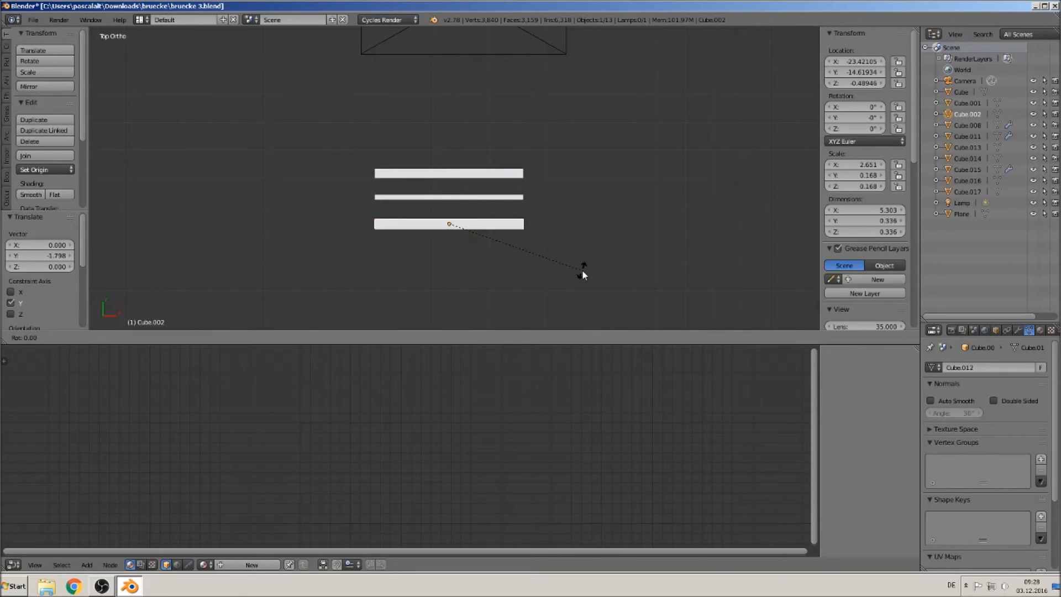
pyautogui.write('y90')
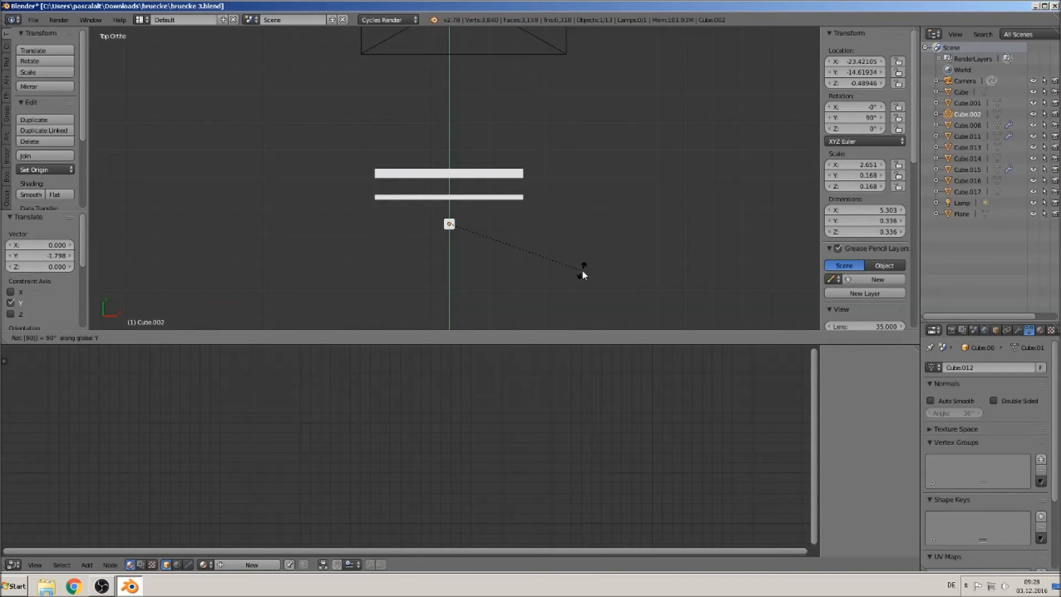
pyautogui.press('Escape')
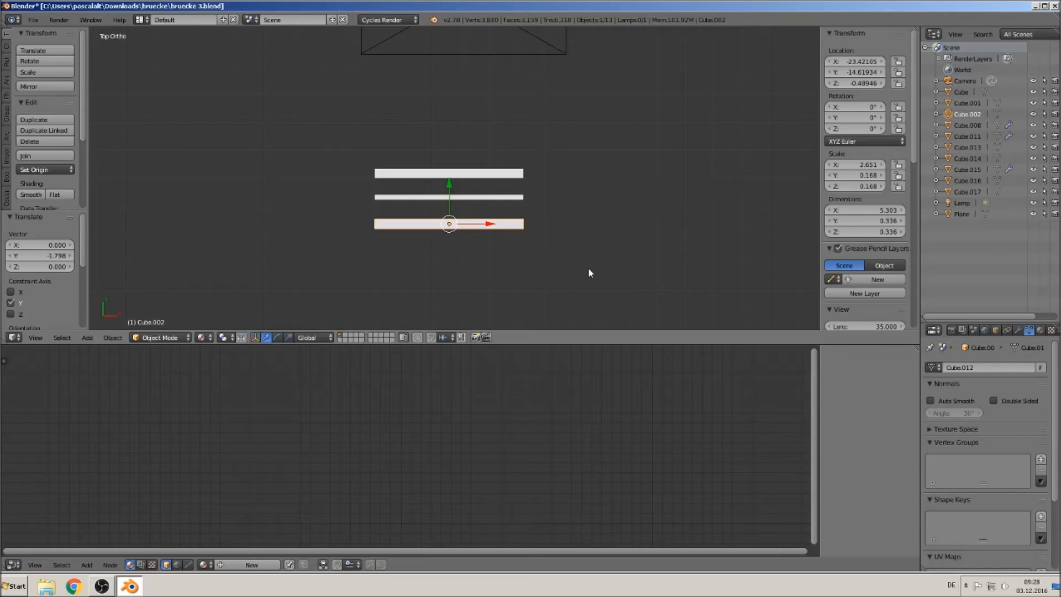
# Rotate the third bar 90° about Z and scale it down to about 3.3 units long
pyautogui.write('rz90')
pyautogui.press('Return')
pyautogui.press('s')
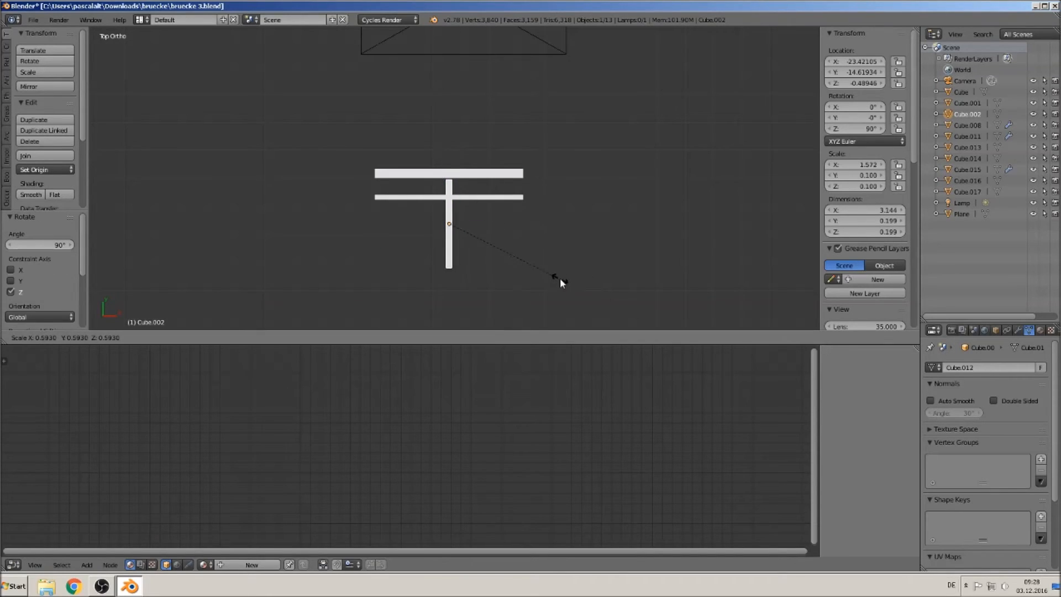
pyautogui.click(566, 286)
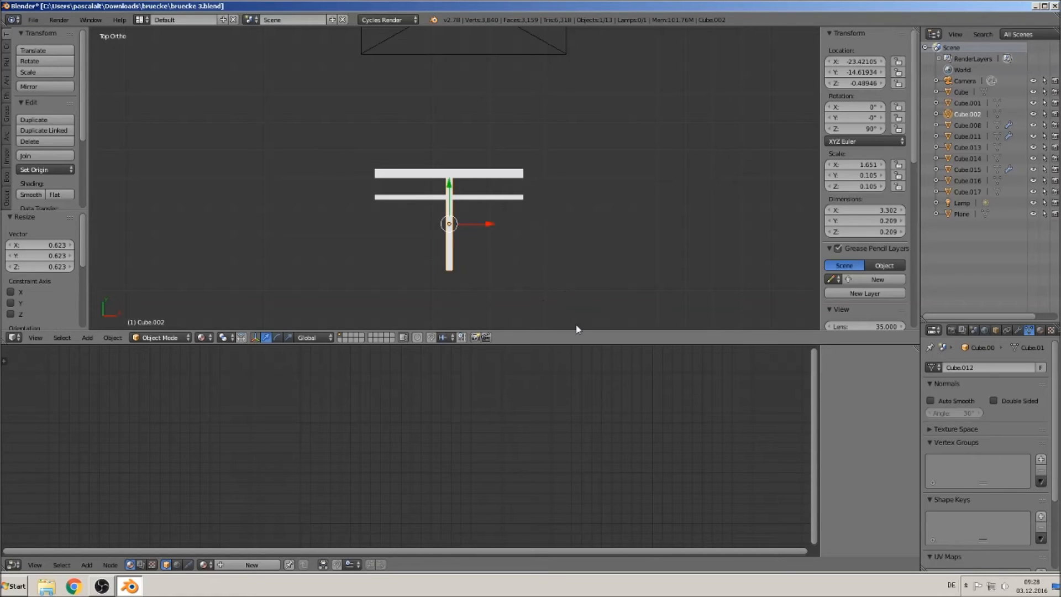
# Shorten the upright bar to about 1.55 units and move it in Y to about -13.93, across the thin bar
pyautogui.press('s')
pyautogui.press('y')
pyautogui.click(456, 190)
pyautogui.press('g')
pyautogui.press('y')
pyautogui.click(454, 173)
pyautogui.press('s')
pyautogui.click(547, 264)
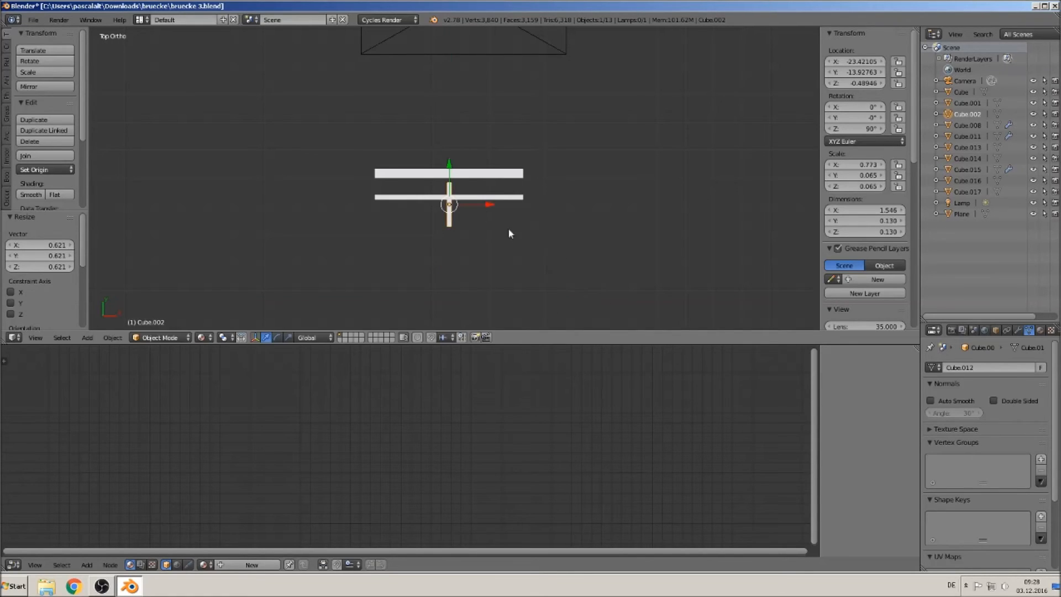
# Enlarge the upright bar to about 2.1 units long and shift it in Y to about -13.73, flush with the thick bar's outer edge
pyautogui.press('g')
pyautogui.press('y')
pyautogui.click(448, 157)
pyautogui.press('s')
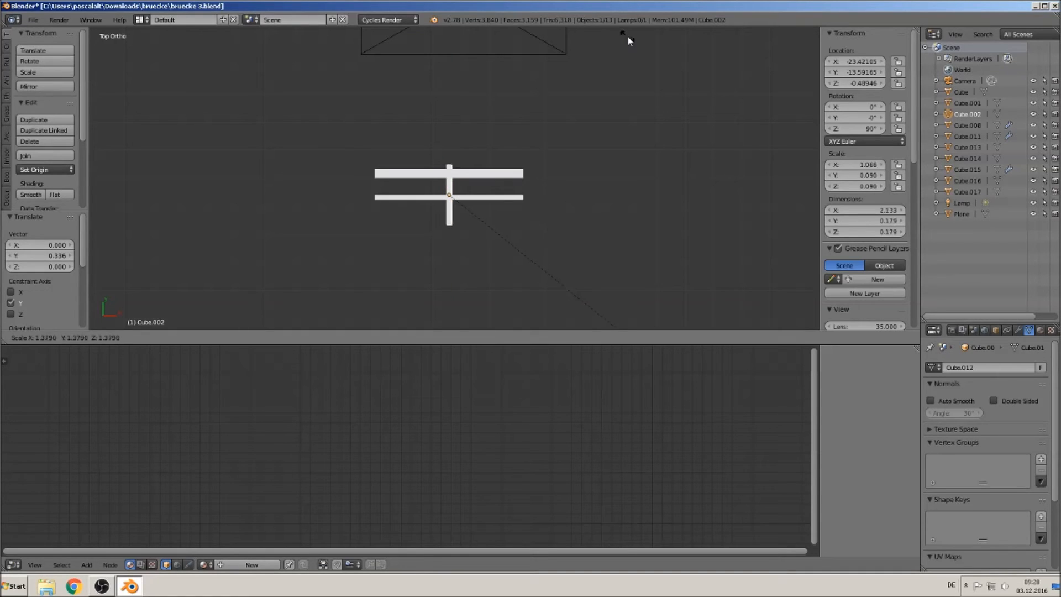
pyautogui.click(622, 38)
pyautogui.press('g')
pyautogui.press('y')
pyautogui.click(512, 207)
# Move the upright post about 2.57 units in negative X to the end of the horizontal bars
pyautogui.press('g')
pyautogui.press('x')
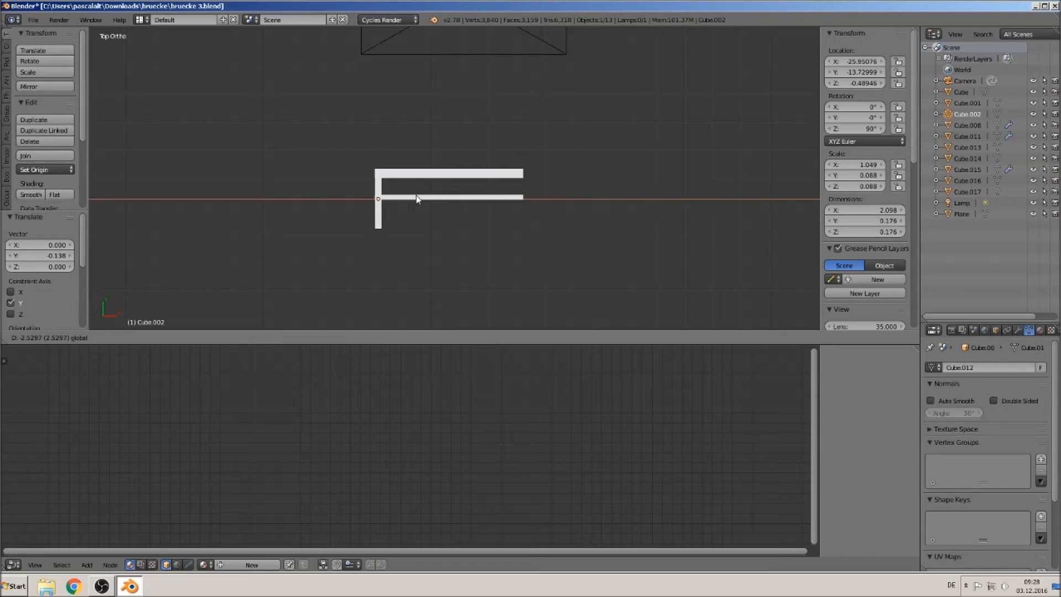
pyautogui.click(415, 198)
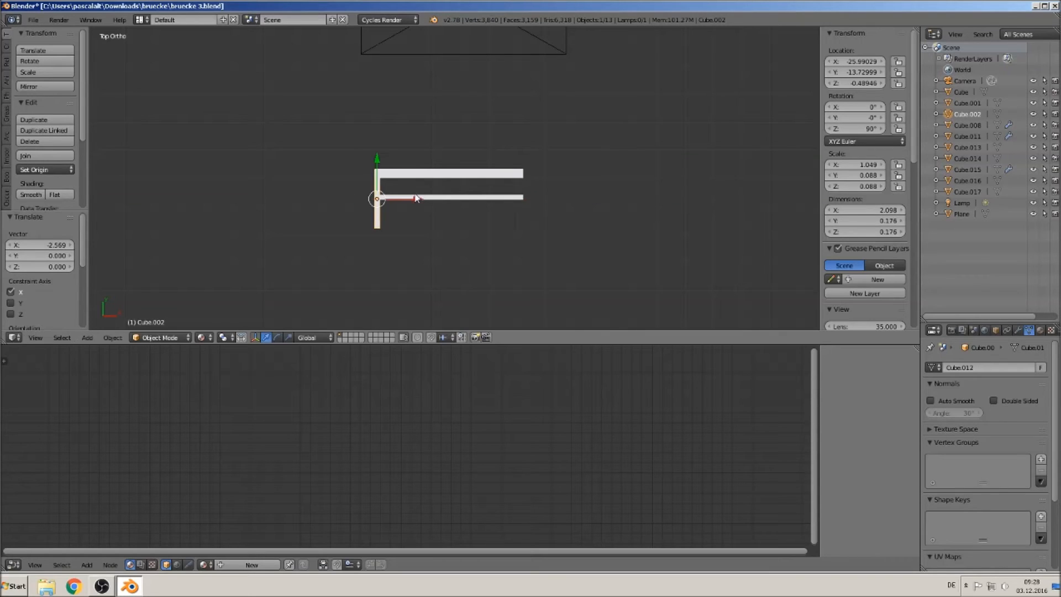
# Duplicate the end post and move the copy along X to about -23.32, near the middle of the bars
pyautogui.hotkey('shift', 'd')
pyautogui.press('Escape')
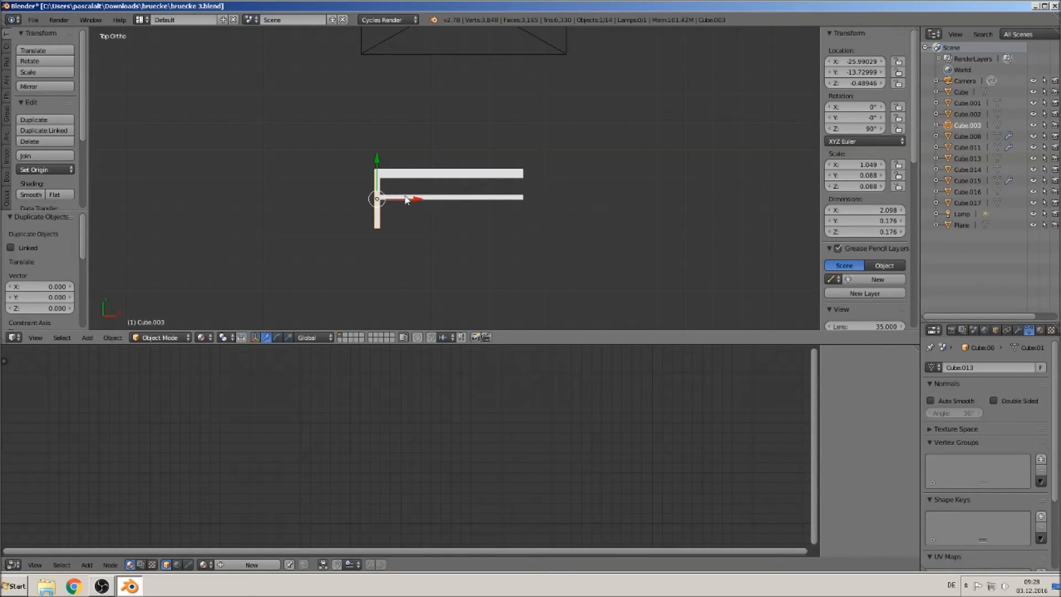
pyautogui.press('g')
pyautogui.press('x')
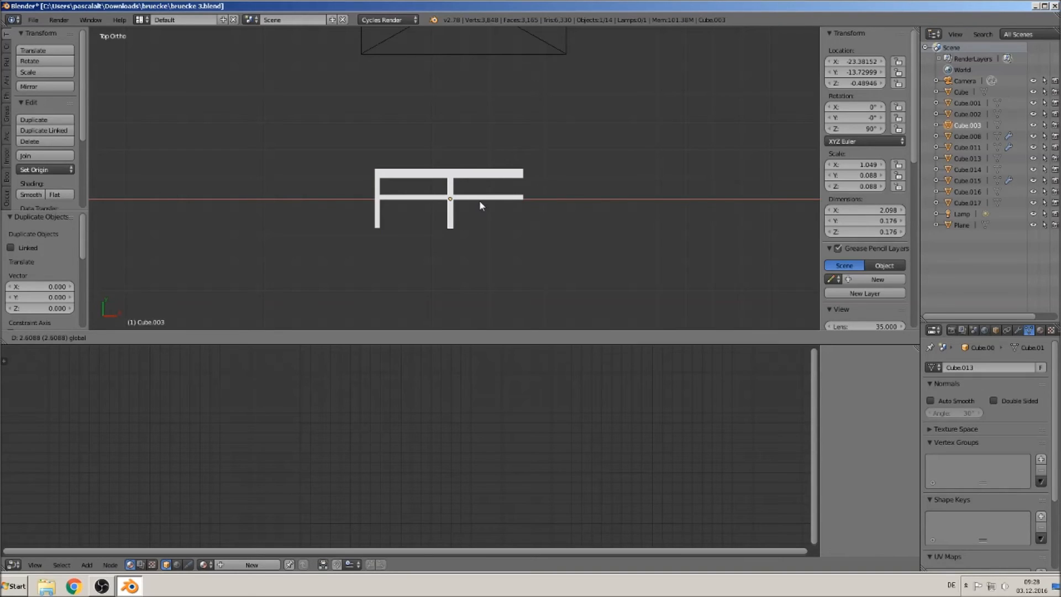
pyautogui.click(479, 200)
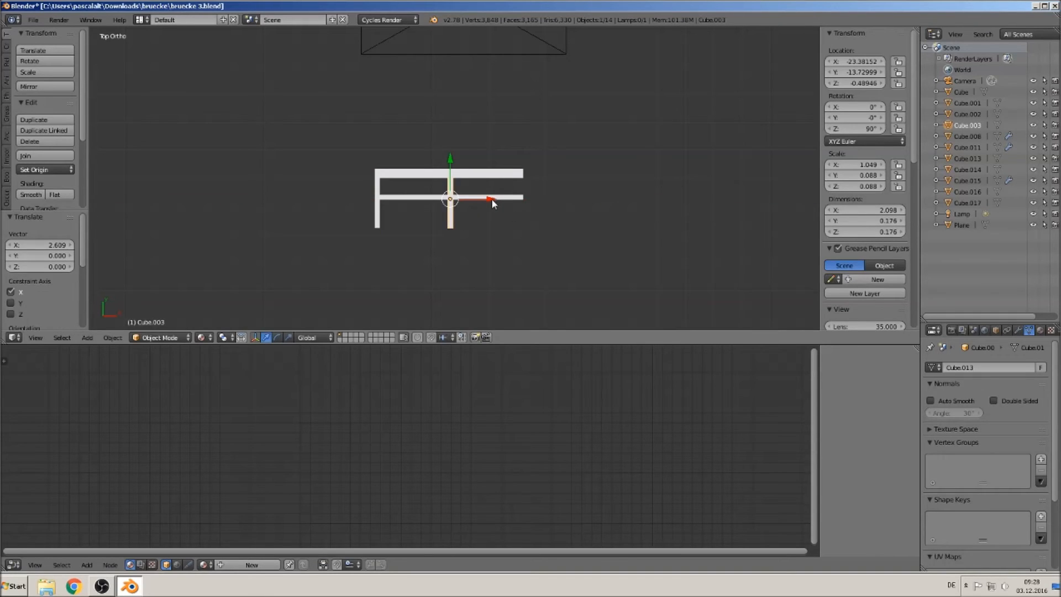
pyautogui.moveTo(485, 203); pyautogui.dragTo(489, 202)
# Duplicate the middle post and move the copy about 2.49 units in X to the opposite end of the bars
pyautogui.hotkey('shift', 'd')
pyautogui.press('x')
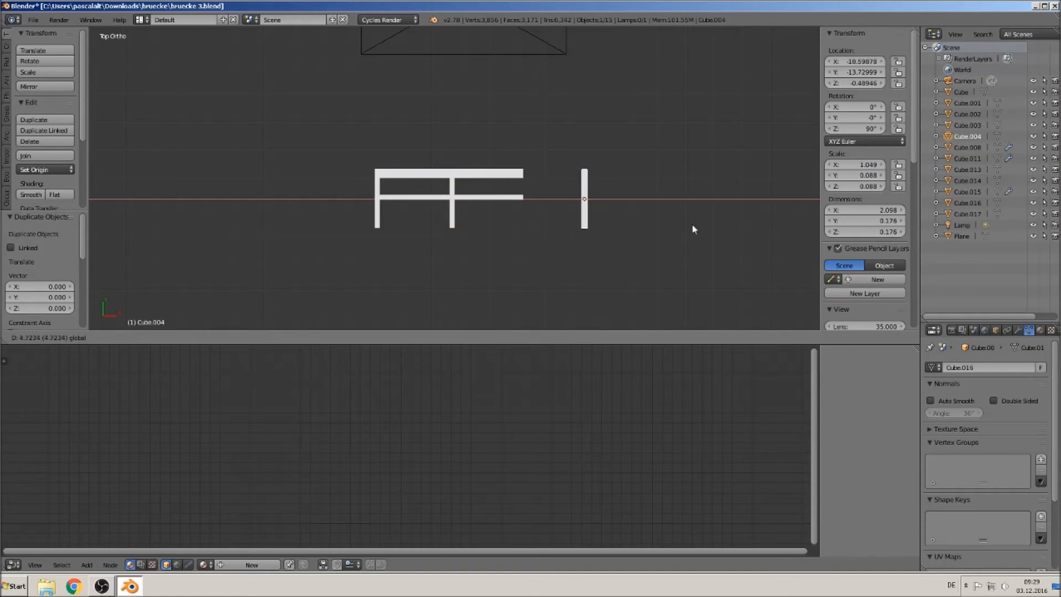
pyautogui.click(556, 202)
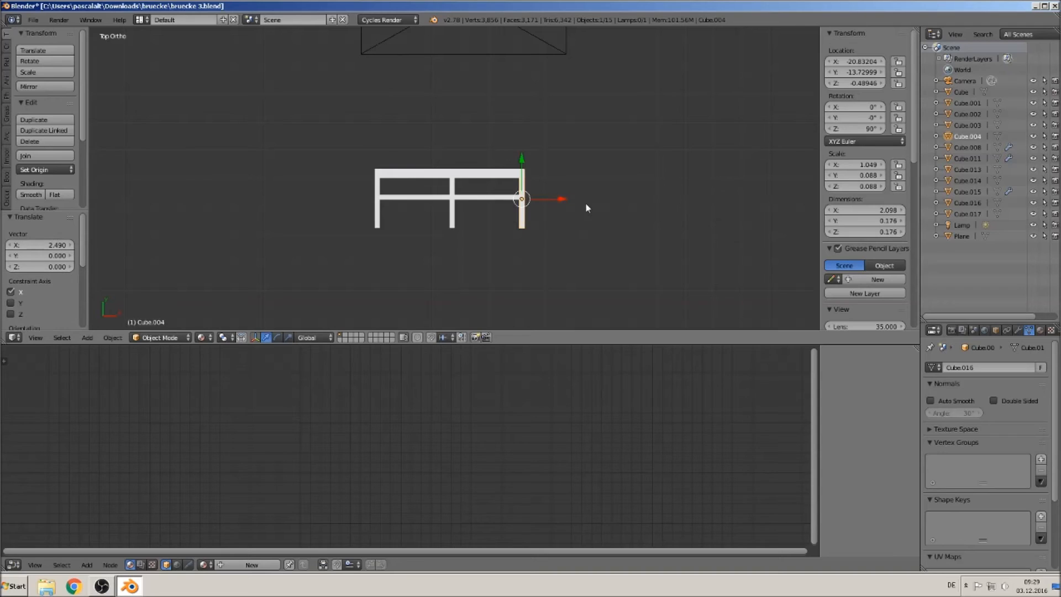
# Shift the middle post about 0.14 units in negative X to center it between the end posts, and deselect everything
pyautogui.rightClick(451, 211)
pyautogui.click(482, 193)
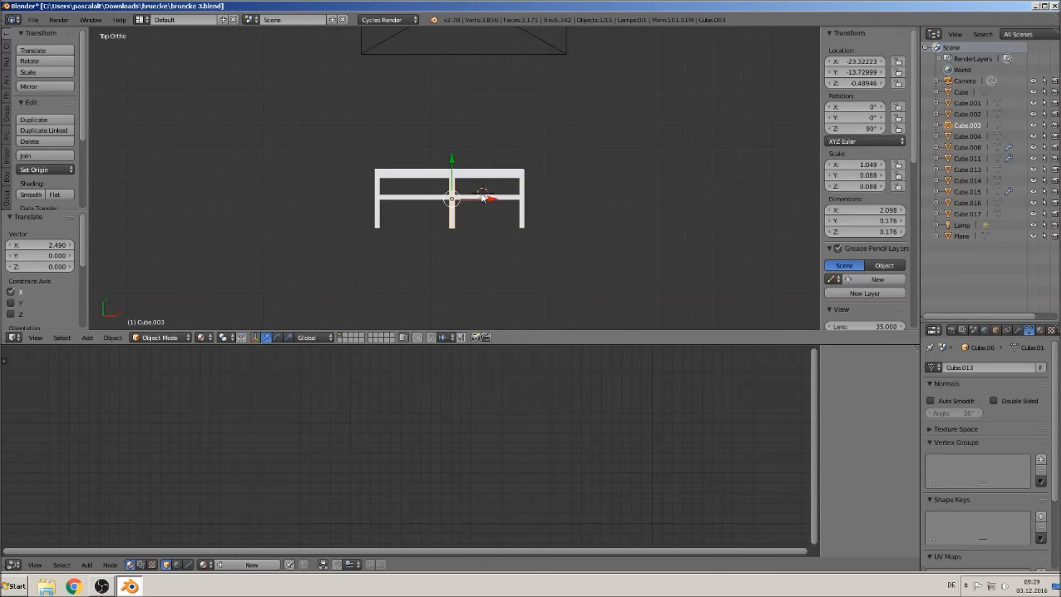
pyautogui.moveTo(484, 197); pyautogui.dragTo(482, 196)
pyautogui.click(481, 196)
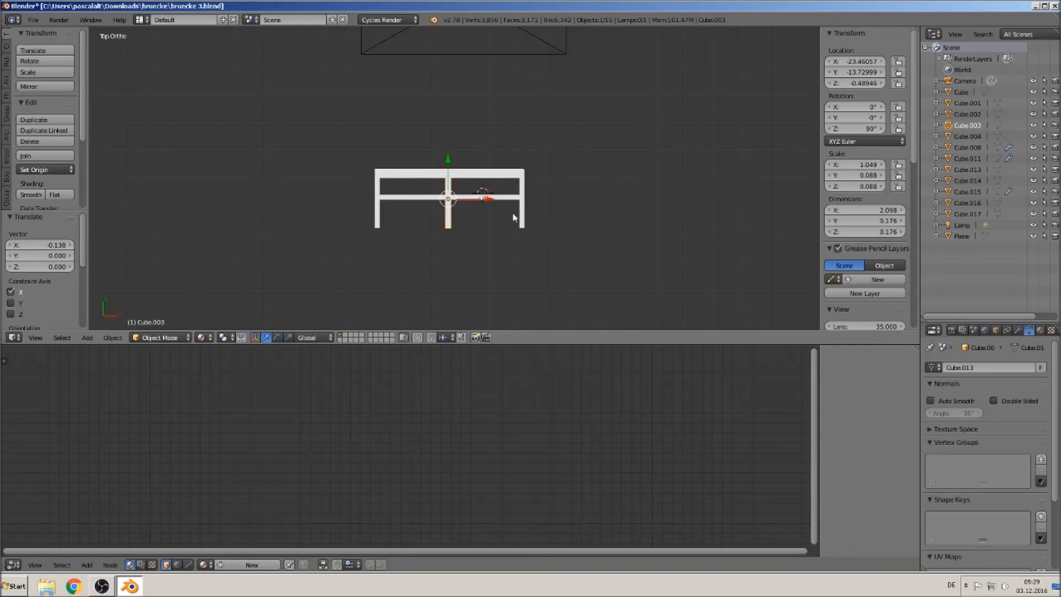
pyautogui.press('a')
pyautogui.scroll(3, 584, 195)
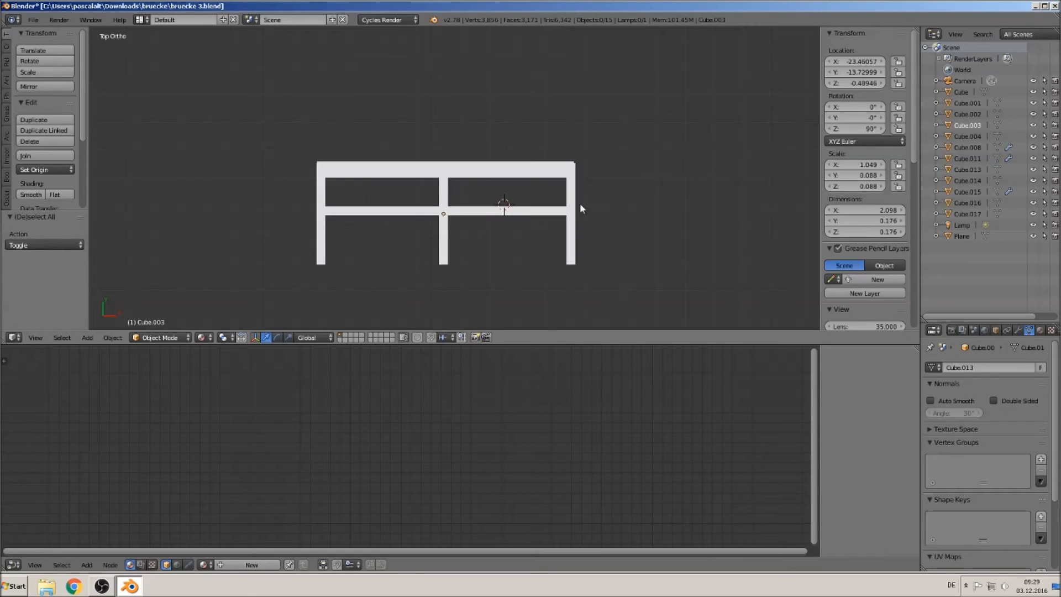
# Move the camera about 7.34 units in negative Y over the railing frame and look through it
pyautogui.keyDown('shift'); pyautogui.moveTo(562, 189); pyautogui.dragTo(529, 285, button='middle'); pyautogui.keyUp('shift')
pyautogui.scroll(-6, 505, 253)
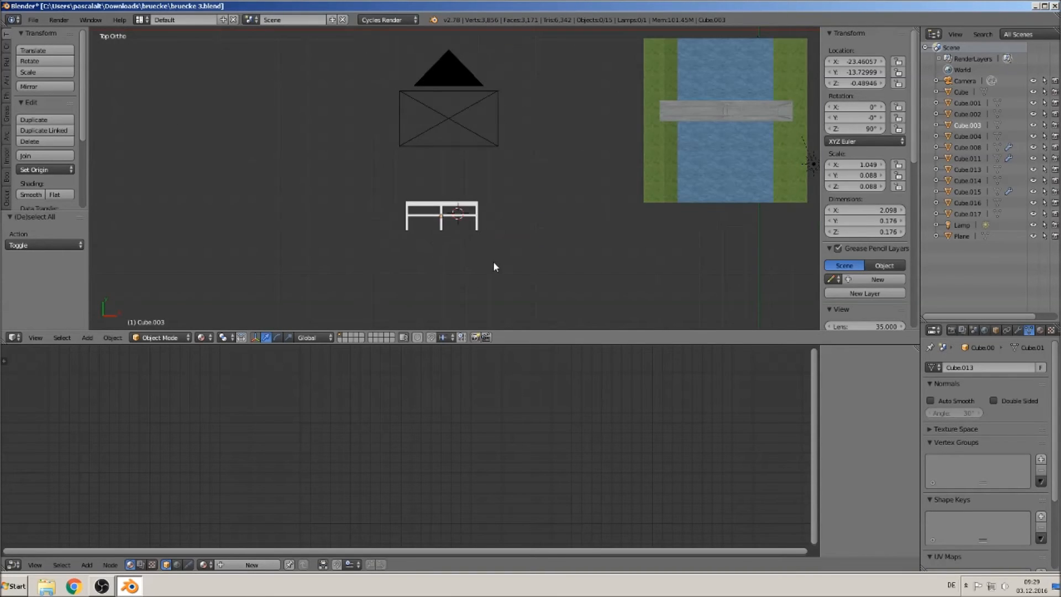
pyautogui.rightClick(449, 118)
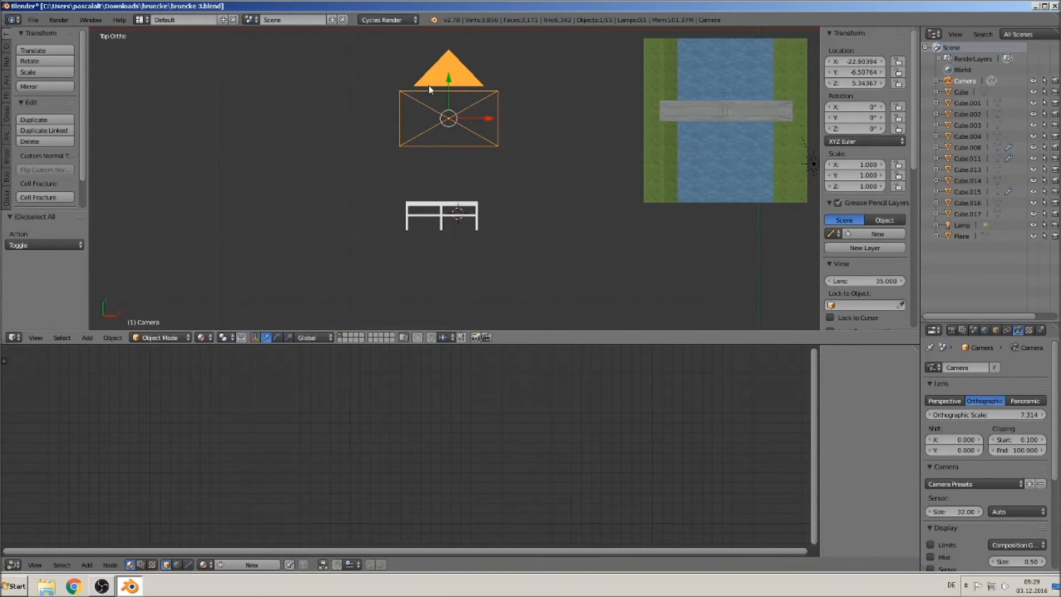
pyautogui.press('g')
pyautogui.press('y')
pyautogui.click(454, 182)
pyautogui.press('KP_0')
pyautogui.scroll(-1, 513, 272)
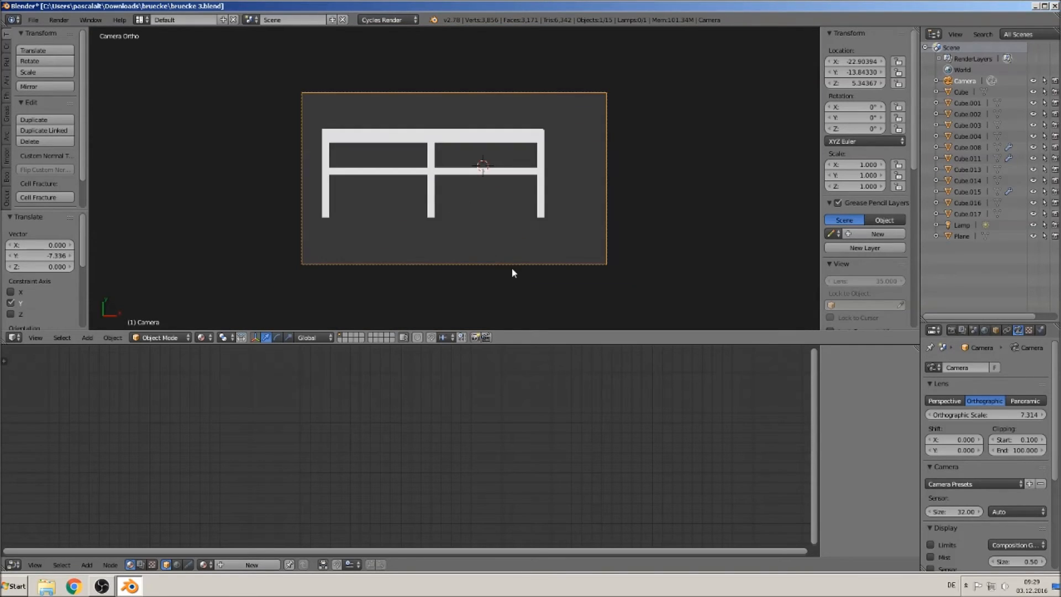
# Center the railing frame in the camera view and reduce the camera's orthographic scale to about 5.61
pyautogui.press('g')
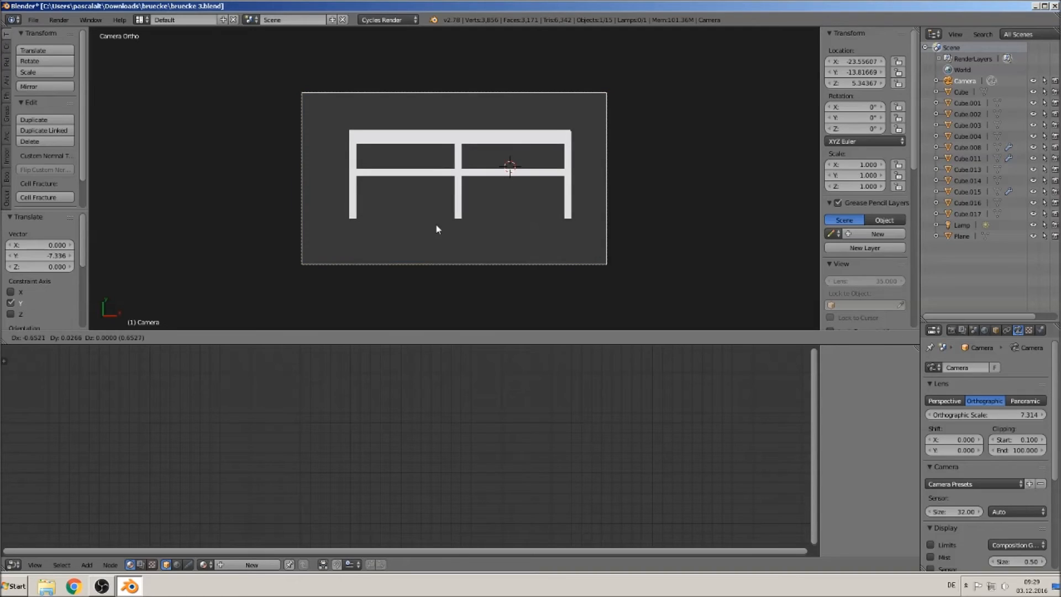
pyautogui.click(438, 223)
pyautogui.moveTo(1023, 419); pyautogui.dragTo(1010, 418)
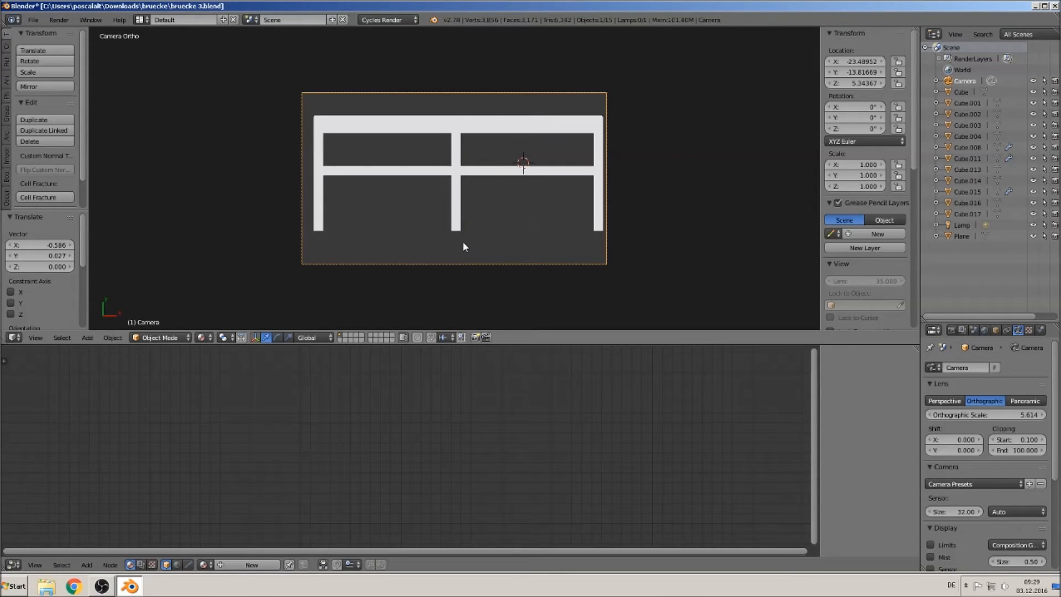
pyautogui.press('g')
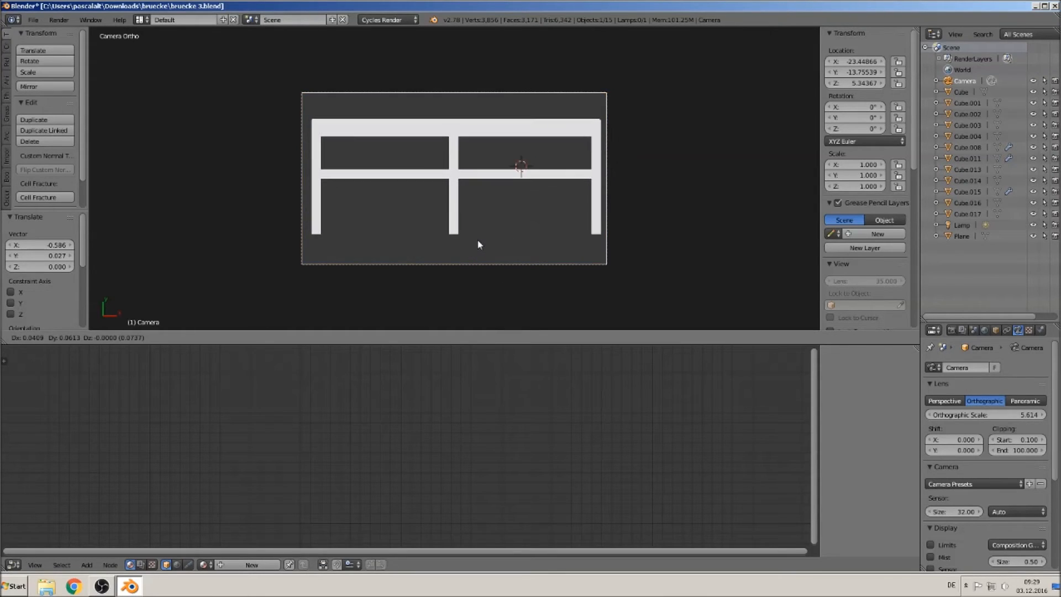
pyautogui.click(481, 241)
pyautogui.press('Home')
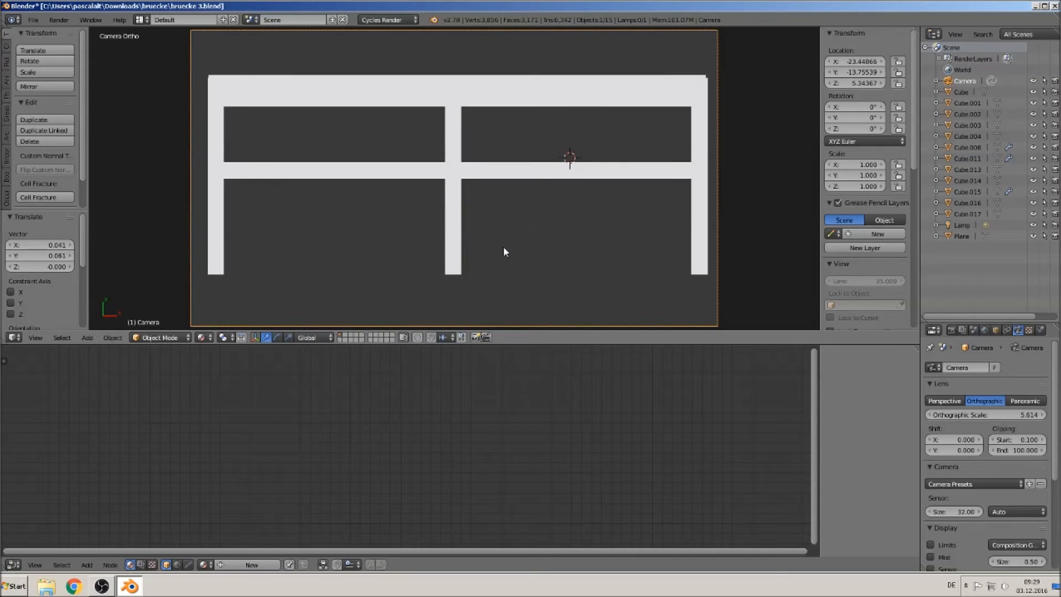
# Set the orthographic scale to 5.314 and shift the camera about 0.03 in X and -0.02 in Y to fit the frame's width
pyautogui.click(1039, 415)
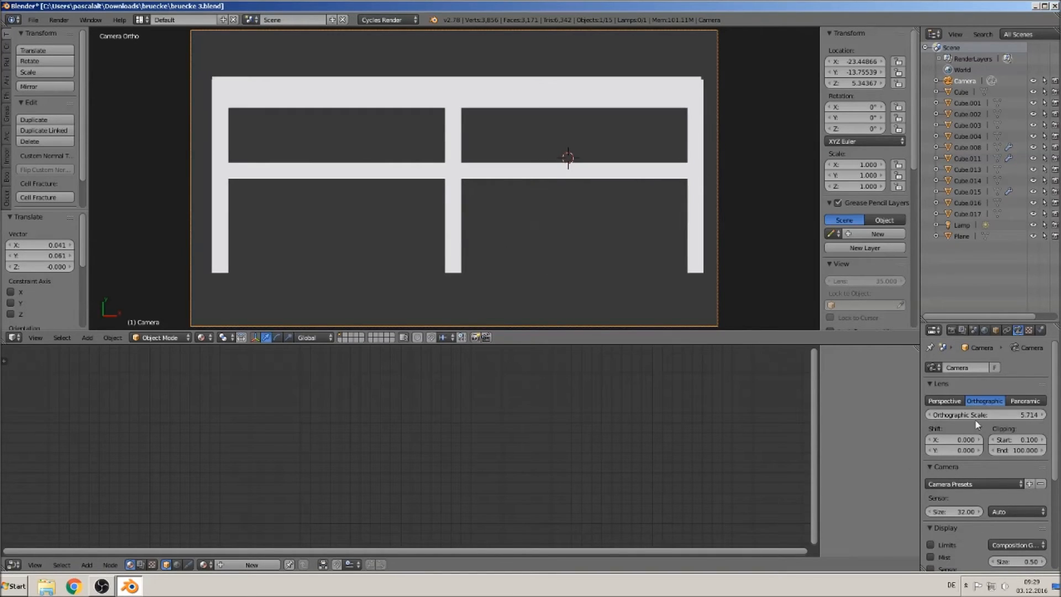
pyautogui.click(930, 415)
pyautogui.click(930, 416)
pyautogui.click(930, 416)
pyautogui.click(930, 415)
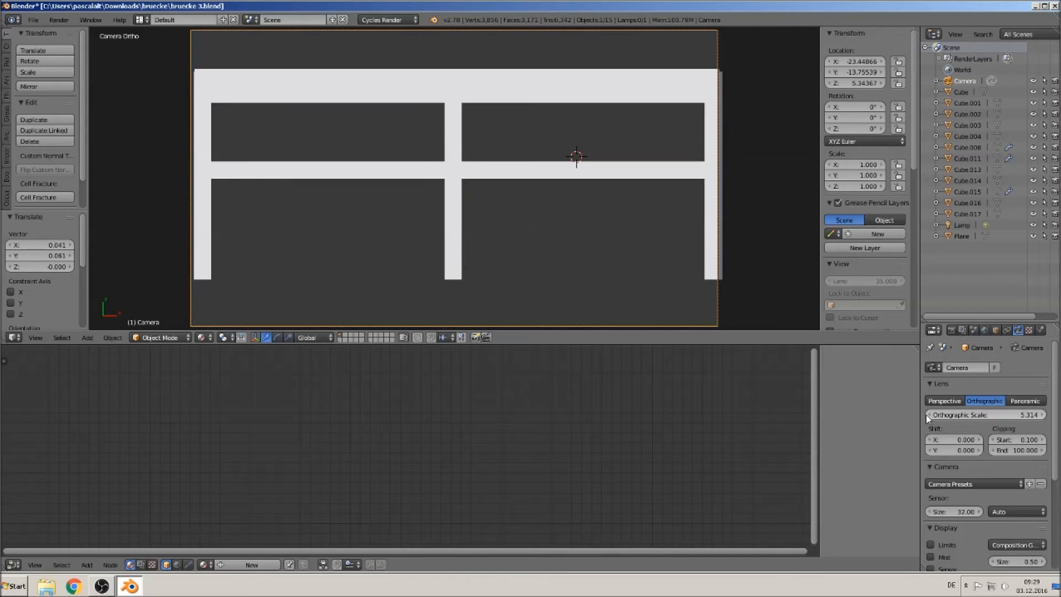
pyautogui.press('g')
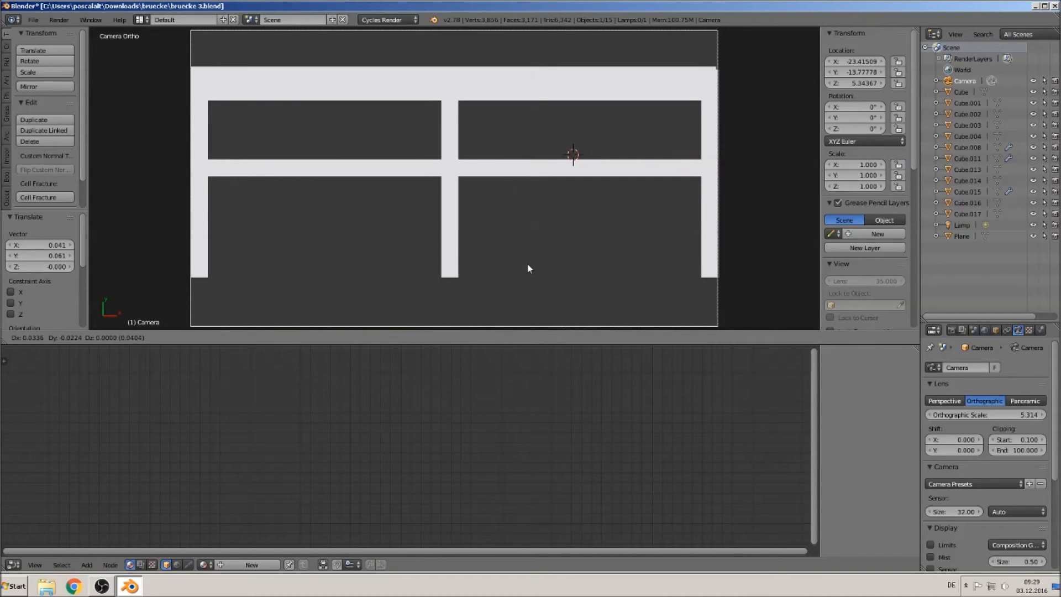
pyautogui.click(527, 269)
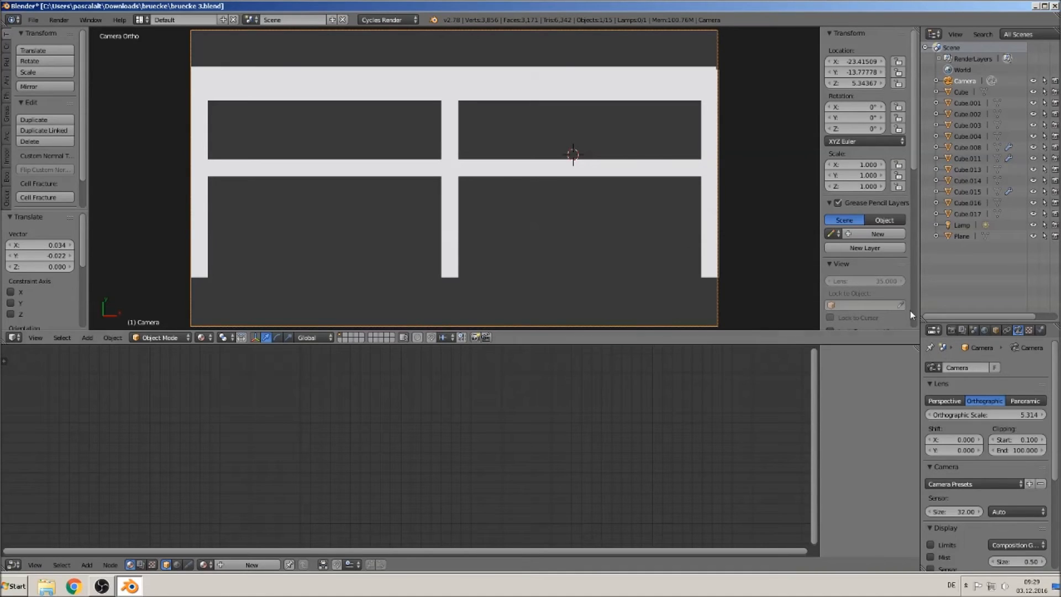
# Enable the transparent film background in the render settings
pyautogui.click(951, 330)
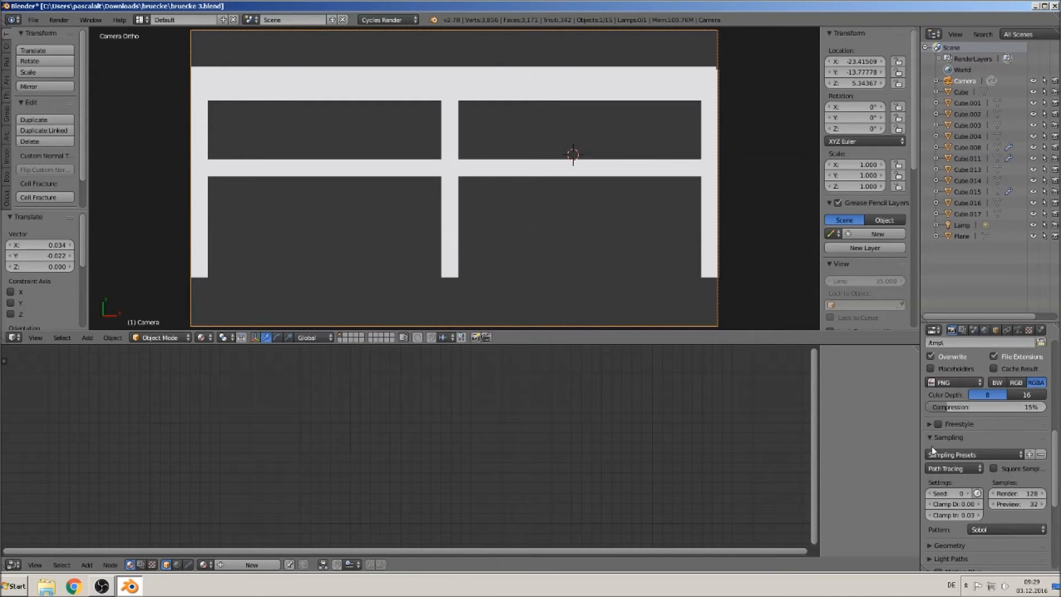
pyautogui.scroll(-5, 1003, 500)
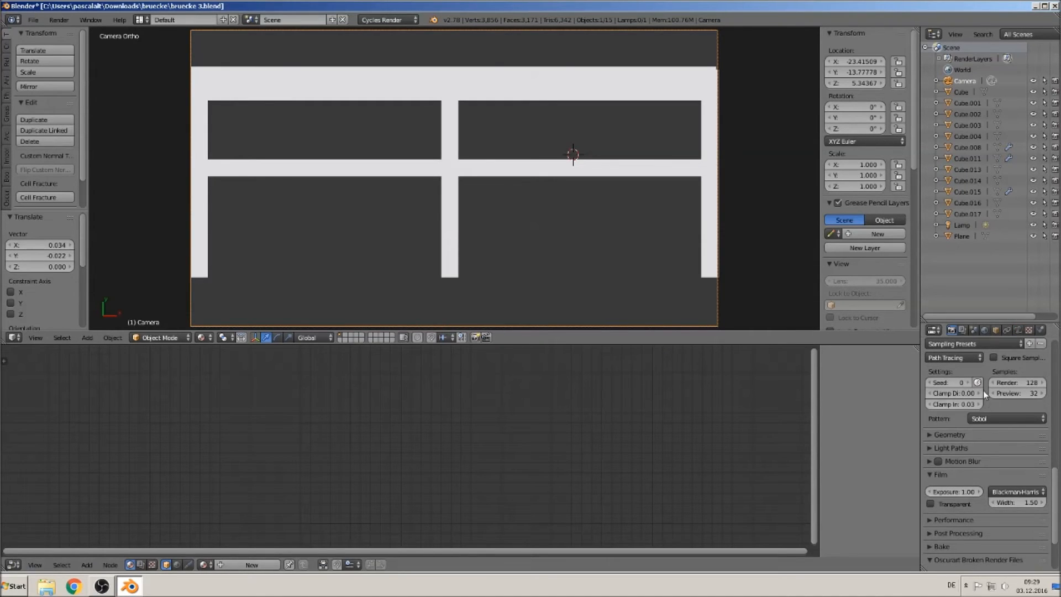
pyautogui.scroll(-3, 958, 438)
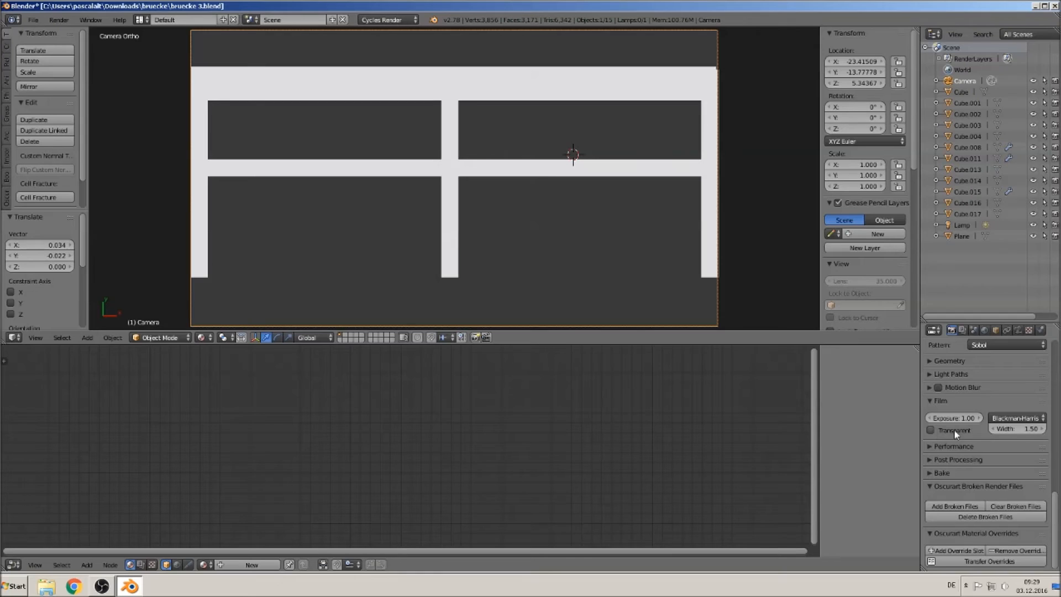
pyautogui.click(931, 430)
# Test-render the railing frame from the camera, then stop the render and return to the scene
pyautogui.scroll(-4, 614, 219)
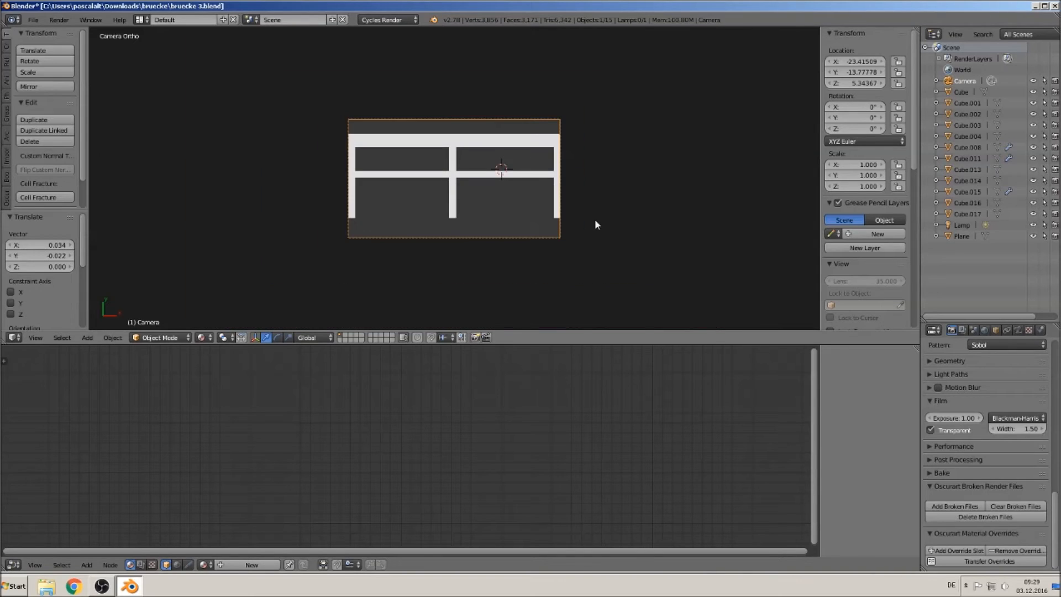
pyautogui.press('F12')
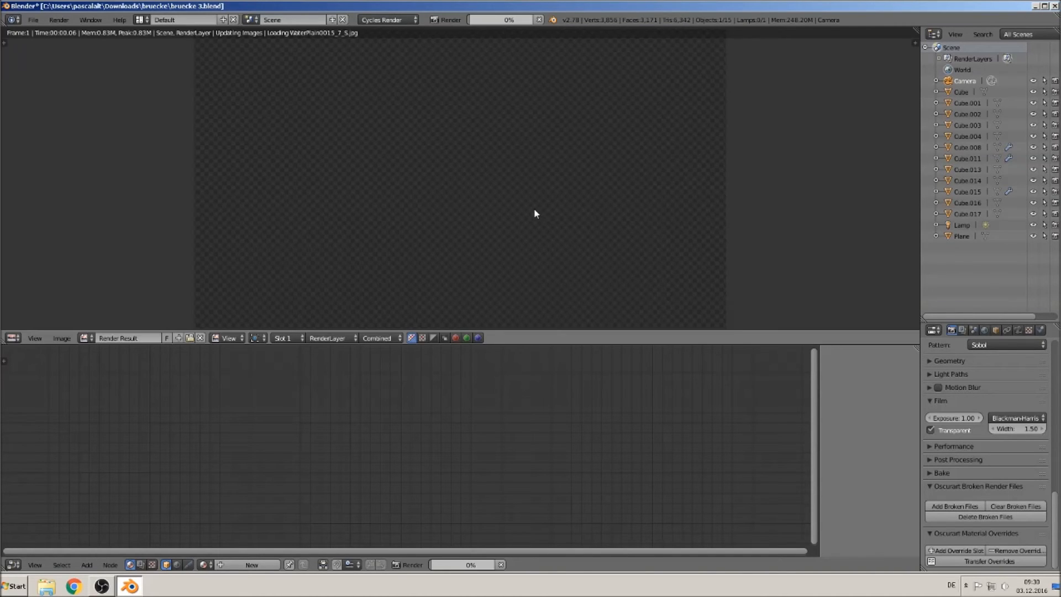
pyautogui.scroll(2, 525, 228)
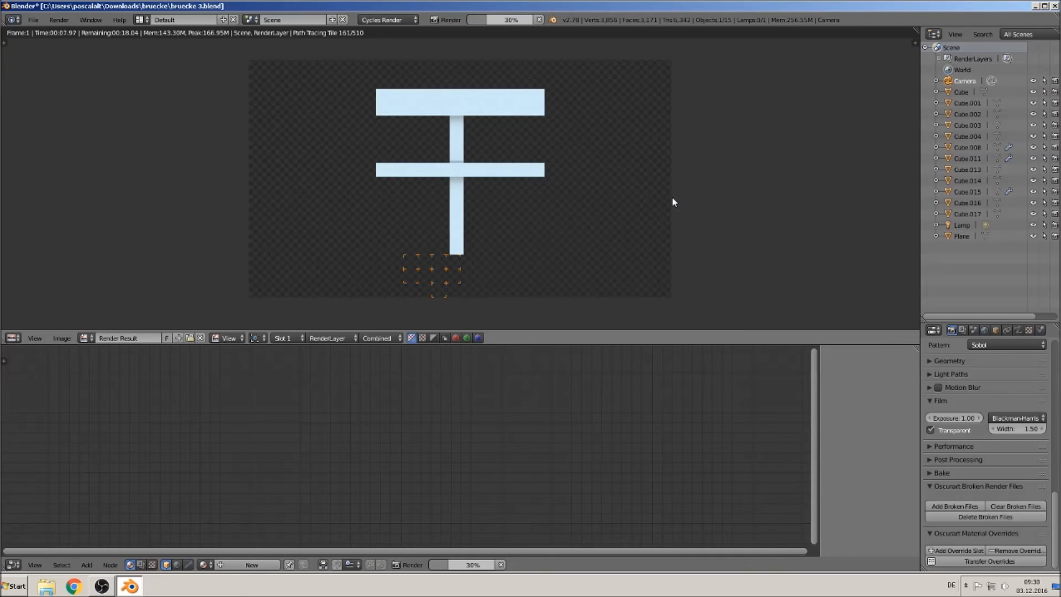
pyautogui.press('Escape')
pyautogui.press('Escape')
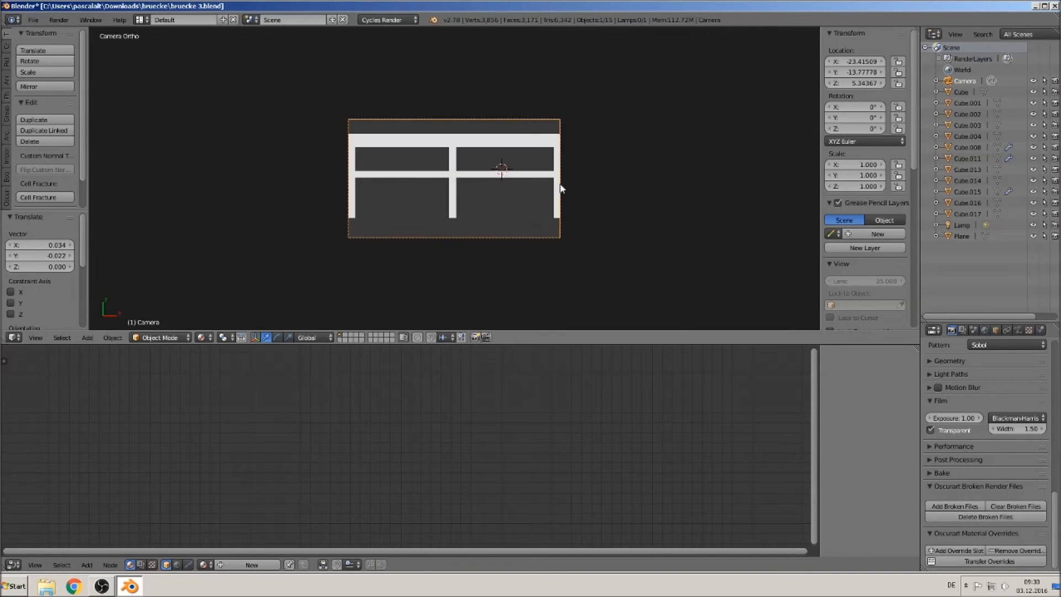
# Assign the existing bridge material to the thick top bar and the thinner horizontal bar
pyautogui.rightClick(439, 149)
pyautogui.click(1040, 330)
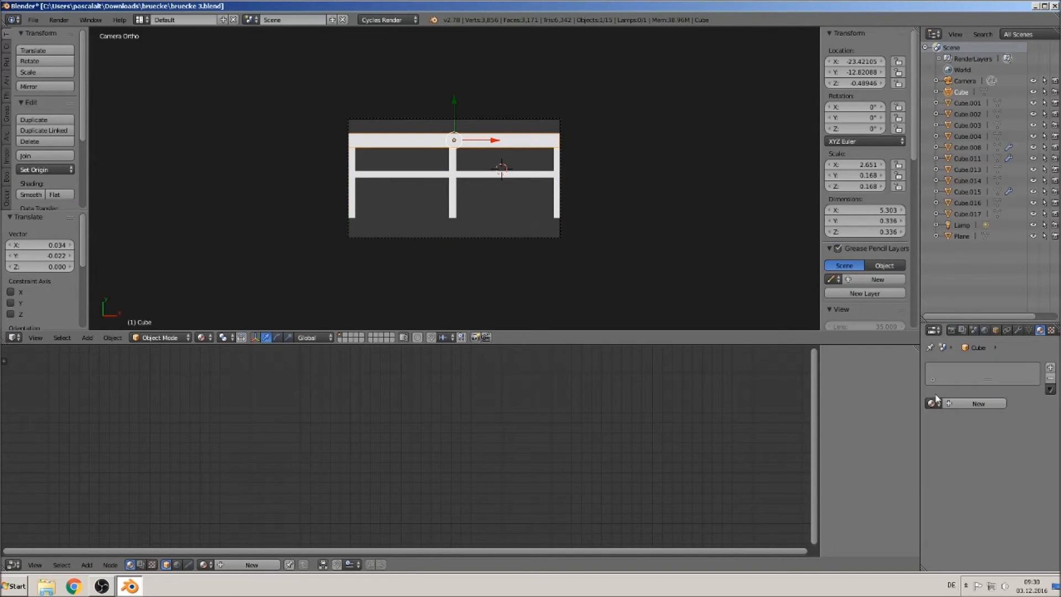
pyautogui.click(933, 403)
pyautogui.click(854, 431)
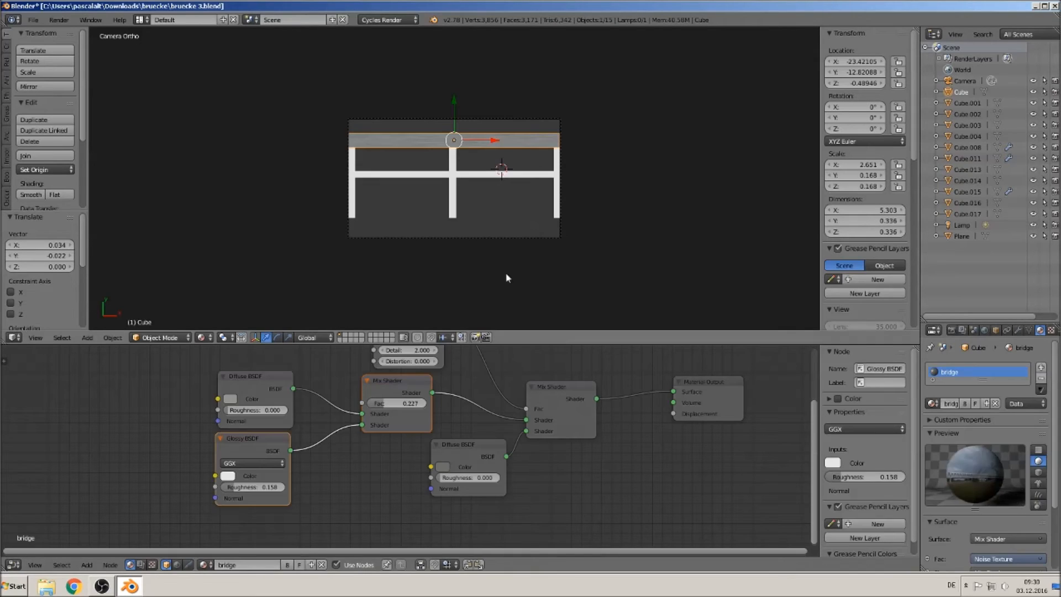
pyautogui.rightClick(452, 173)
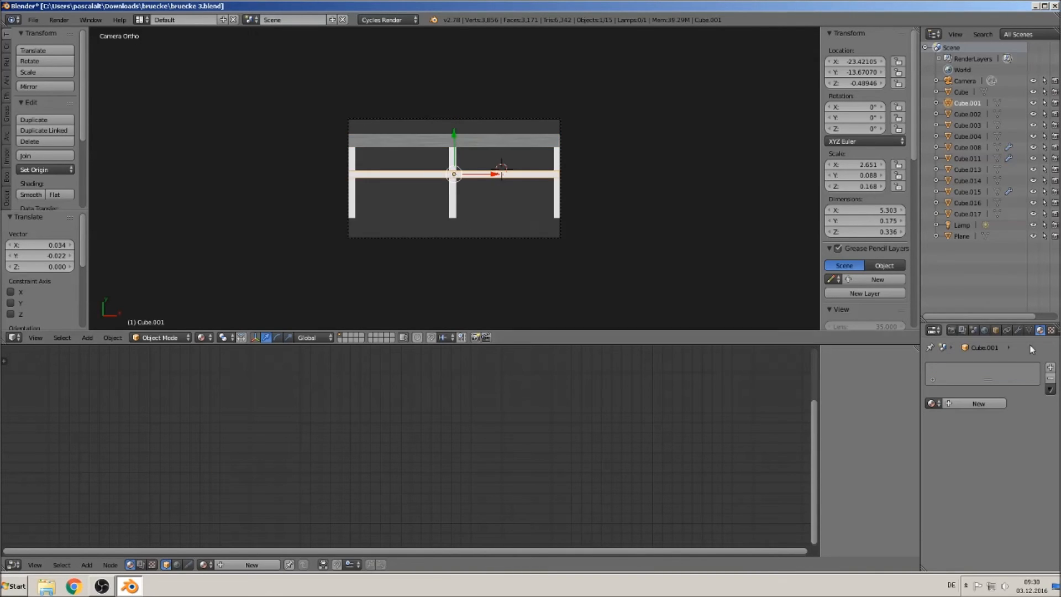
pyautogui.click(930, 405)
pyautogui.click(862, 441)
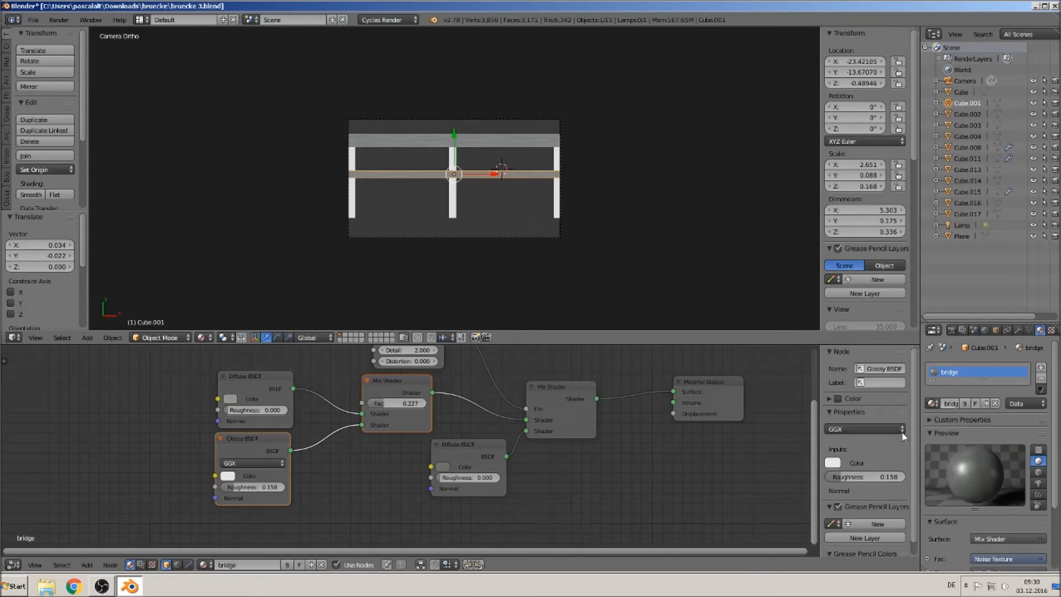
# Assign the existing bridge material to the middle post and both end posts
pyautogui.rightClick(453, 161)
pyautogui.click(931, 403)
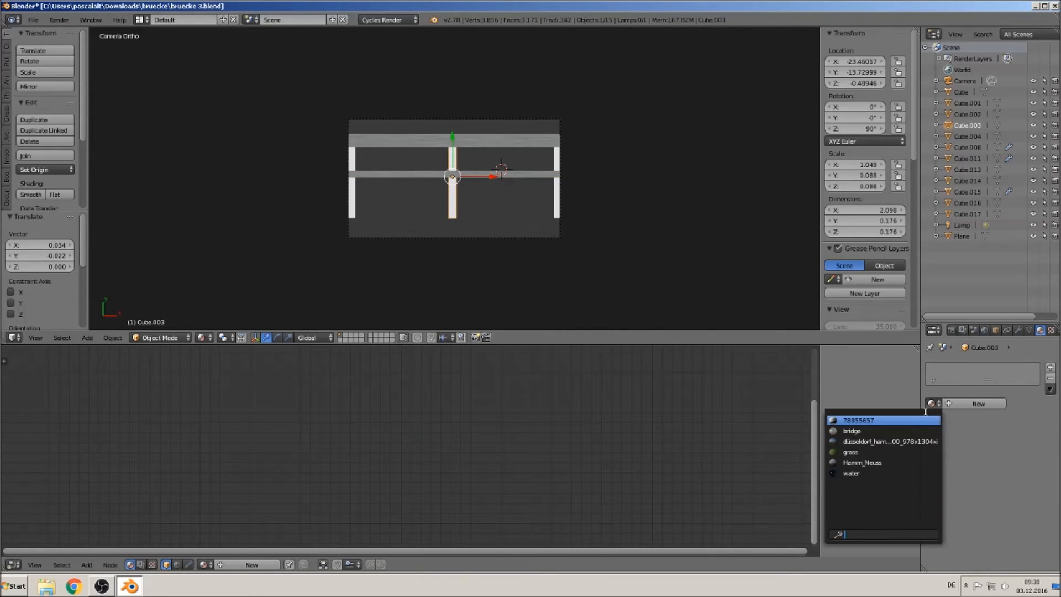
pyautogui.click(896, 437)
pyautogui.rightClick(556, 165)
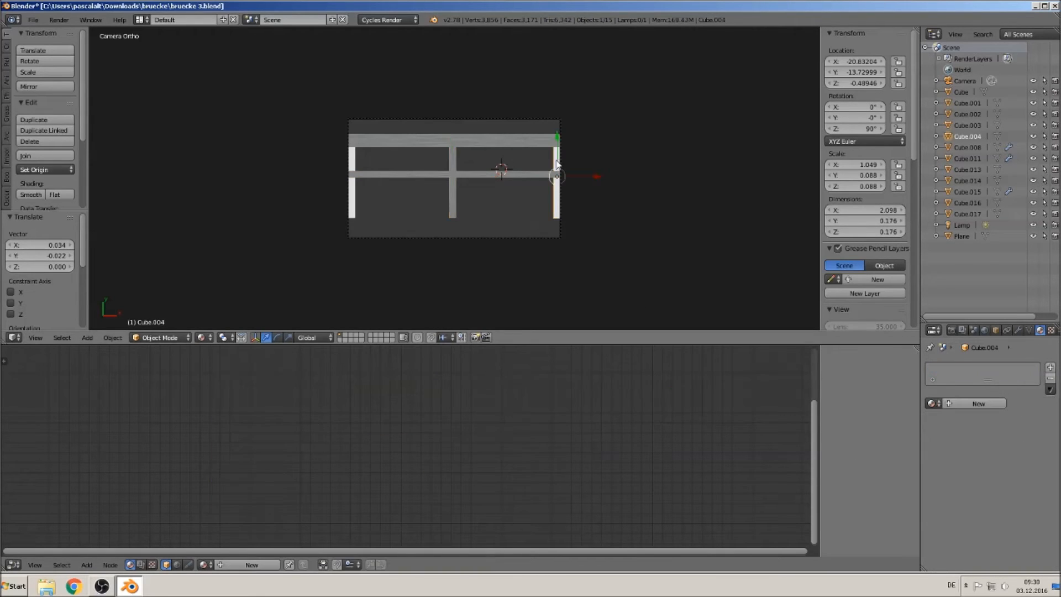
pyautogui.click(931, 404)
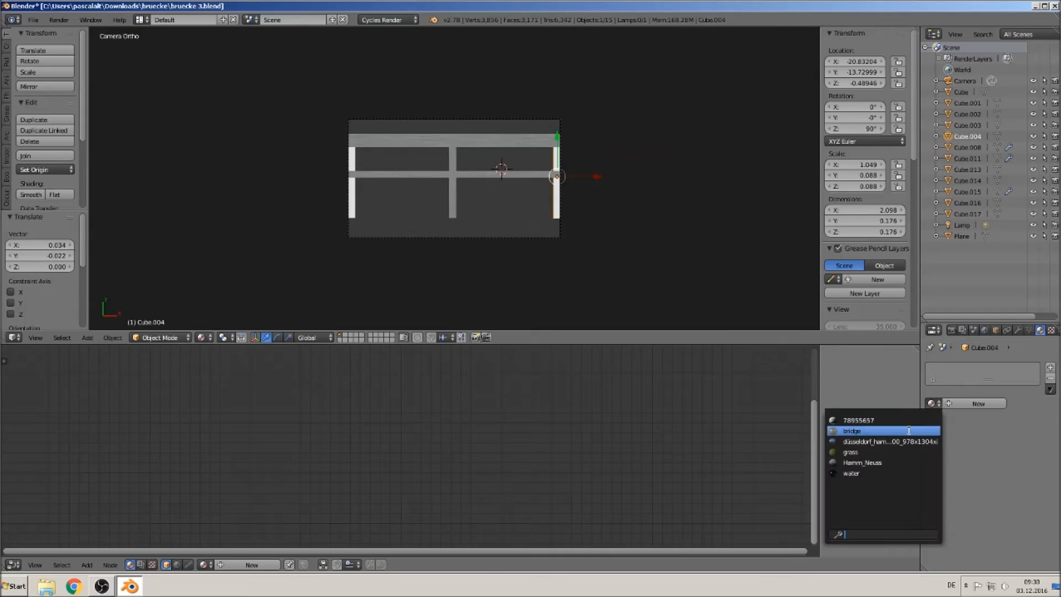
pyautogui.click(884, 425)
pyautogui.rightClick(360, 160)
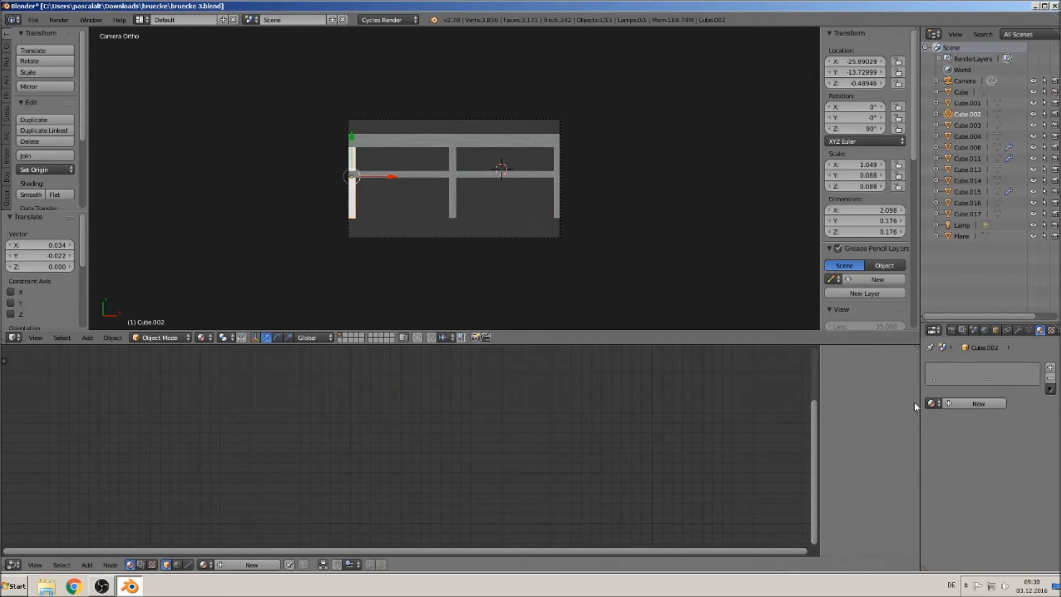
pyautogui.click(933, 404)
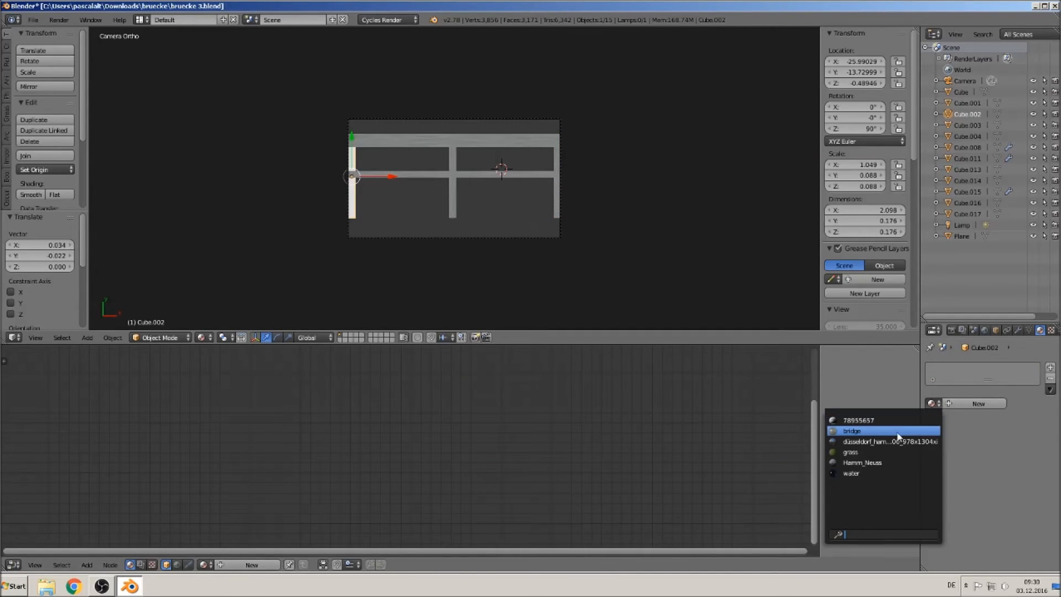
pyautogui.click(893, 431)
# Select all five bars and posts of the railing frame and join them into one object
pyautogui.scroll(5, 486, 159)
pyautogui.scroll(-2, 480, 161)
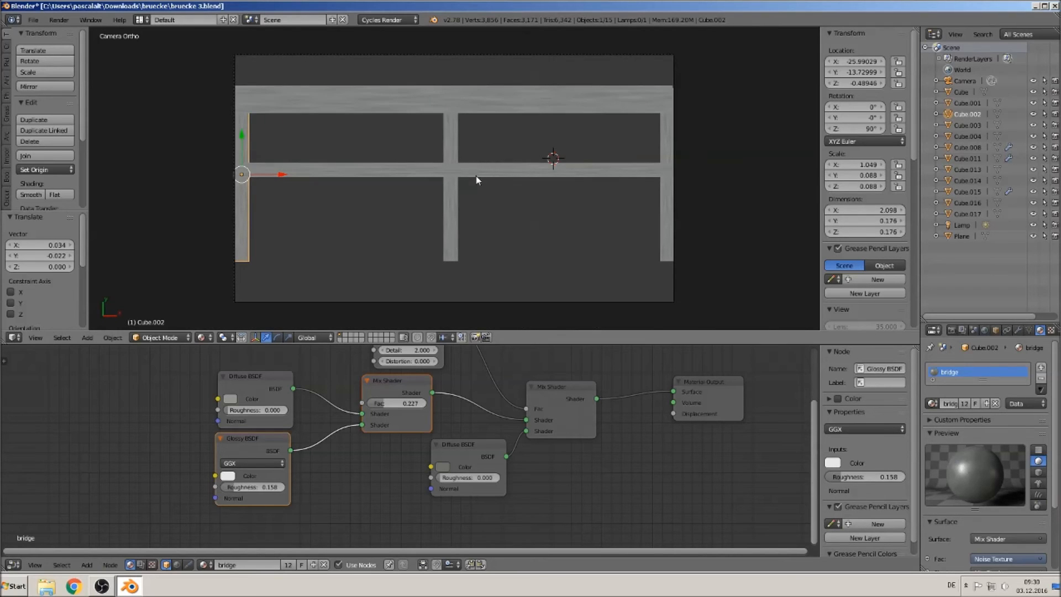
pyautogui.scroll(-1, 469, 172)
pyautogui.keyDown('shift'); pyautogui.rightClick(456, 155); pyautogui.keyUp('shift')
pyautogui.keyDown('shift'); pyautogui.rightClick(471, 172); pyautogui.keyUp('shift')
pyautogui.keyDown('shift'); pyautogui.rightClick(478, 110); pyautogui.keyUp('shift')
pyautogui.keyDown('shift'); pyautogui.rightClick(631, 147); pyautogui.keyUp('shift')
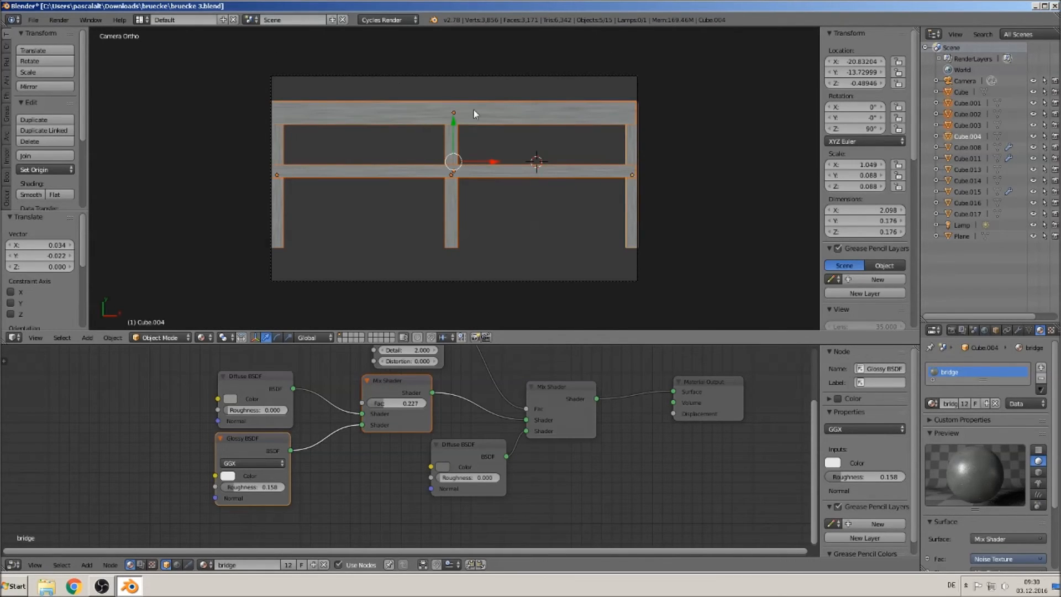
pyautogui.press('u')
pyautogui.click(44, 155)
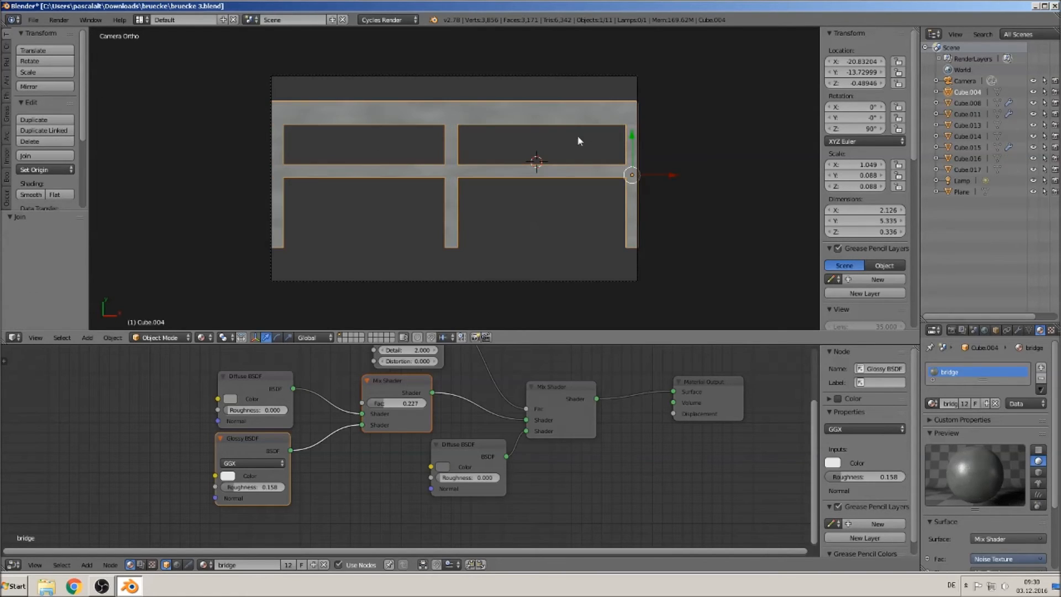
# Unwrap the whole mesh of the joined railing frame in Edit Mode
pyautogui.press('Tab')
pyautogui.press('u')
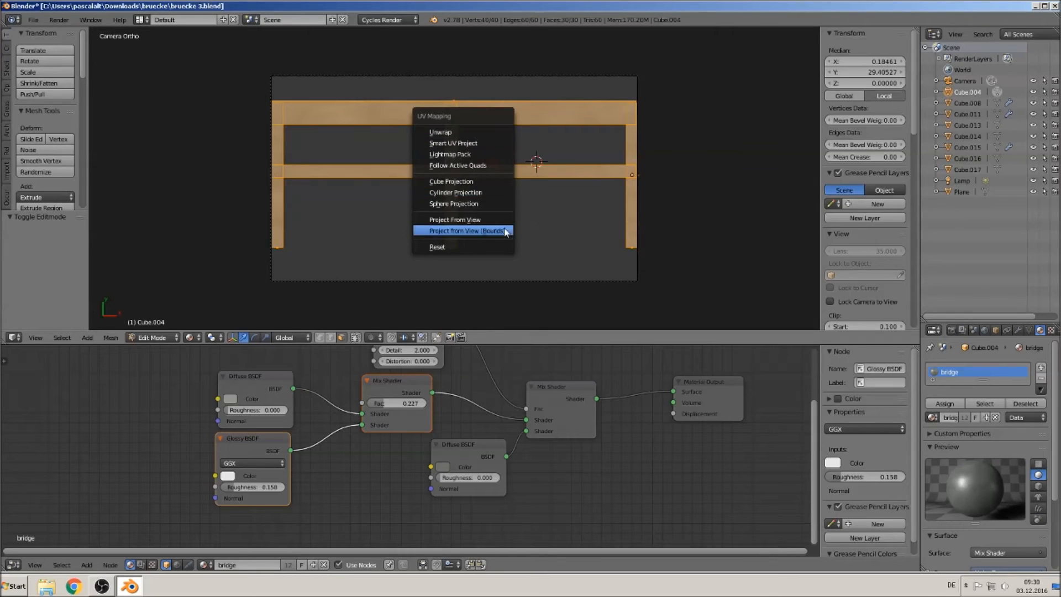
pyautogui.click(473, 133)
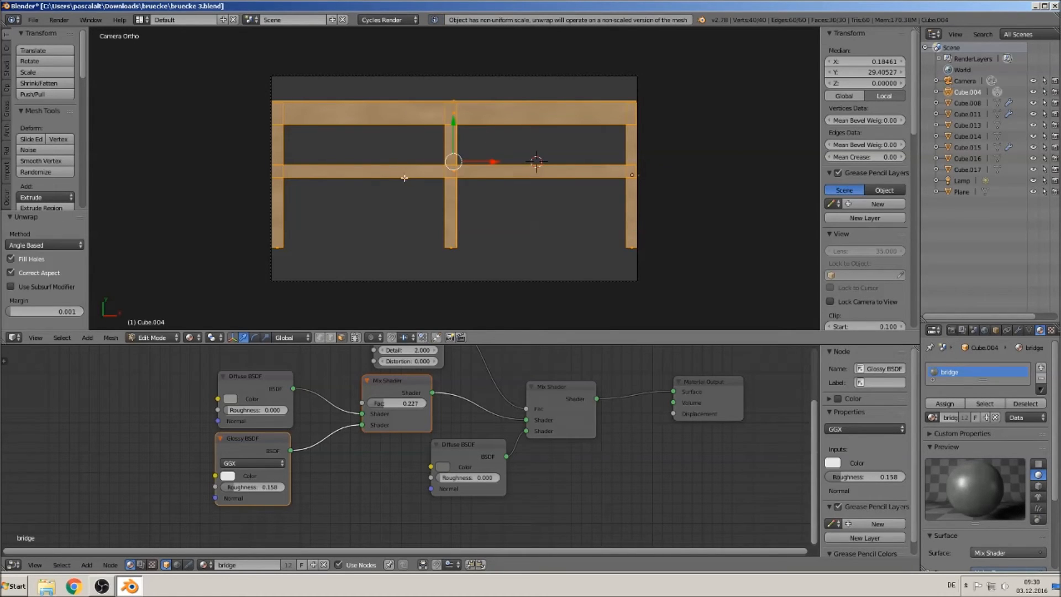
# Return to Object Mode and apply the rotation and scale of the joined railing frame
pyautogui.press('Tab')
pyautogui.click(113, 338)
pyautogui.moveTo(142, 258)
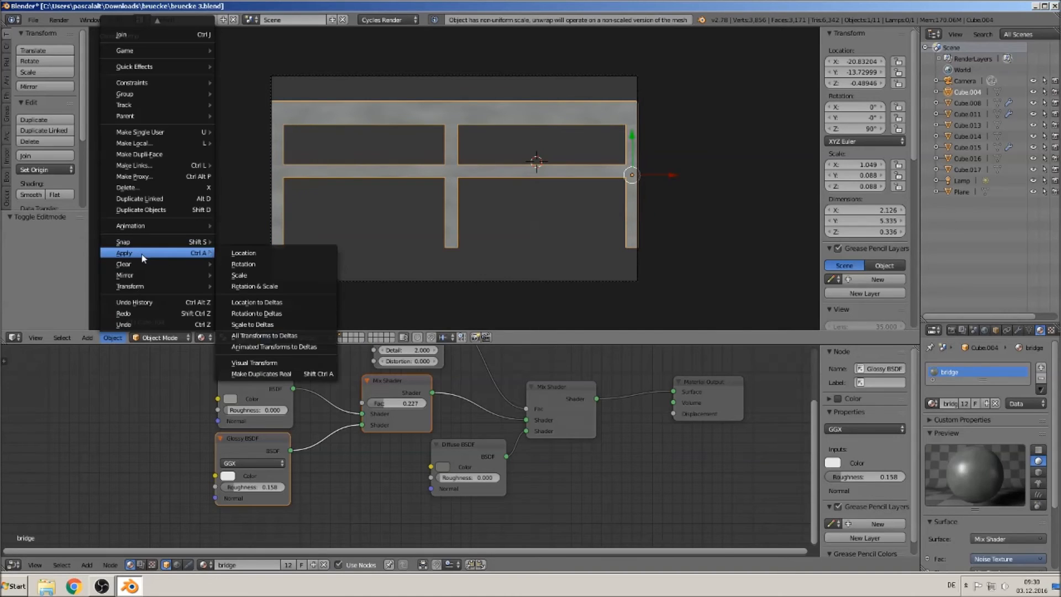
pyautogui.click(243, 286)
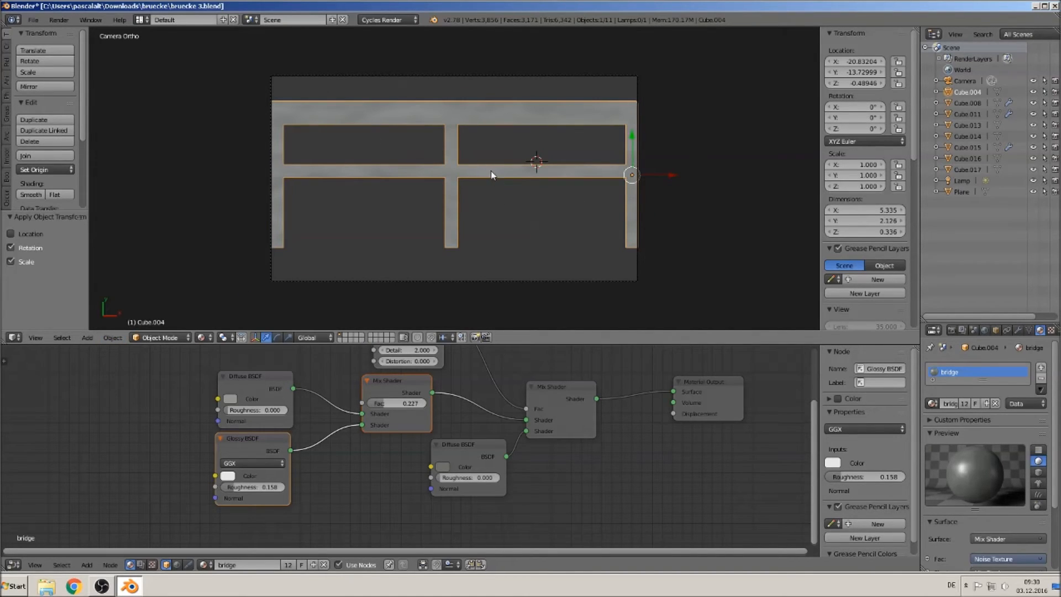
# Unwrap the whole railing frame mesh with Smart UV Project, keeping its angle limit at 66, and return to Object Mode
pyautogui.press('Tab')
pyautogui.press('u')
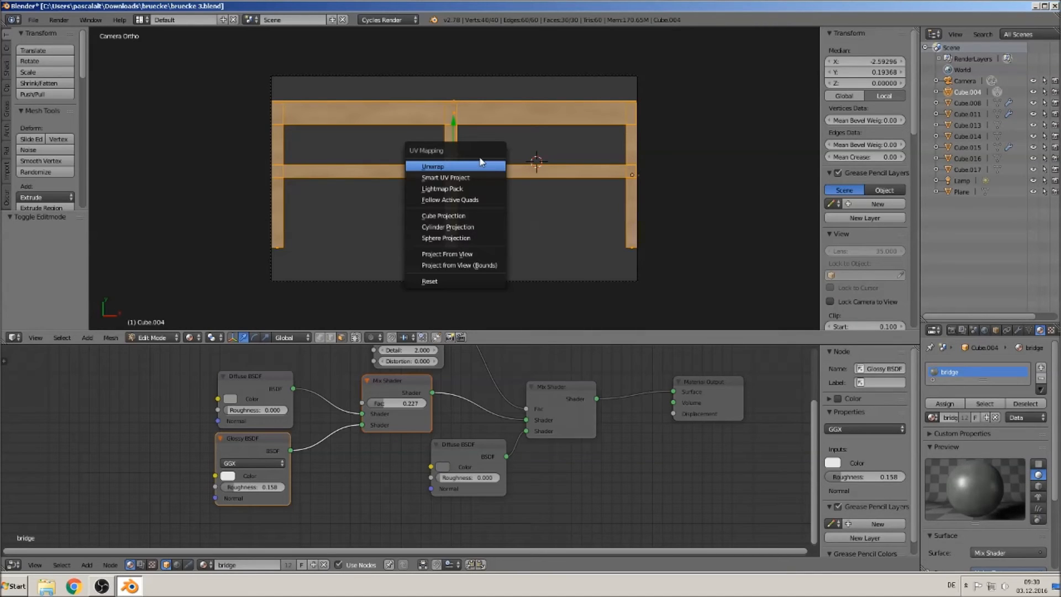
pyautogui.click(467, 177)
pyautogui.click(454, 254)
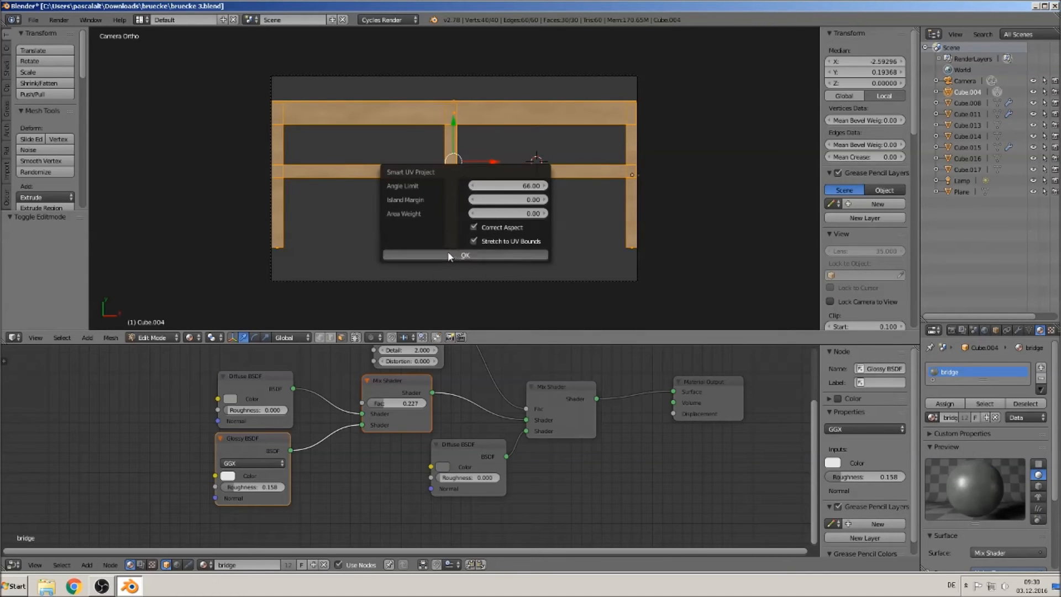
pyautogui.scroll(3, 475, 166)
pyautogui.press('Tab')
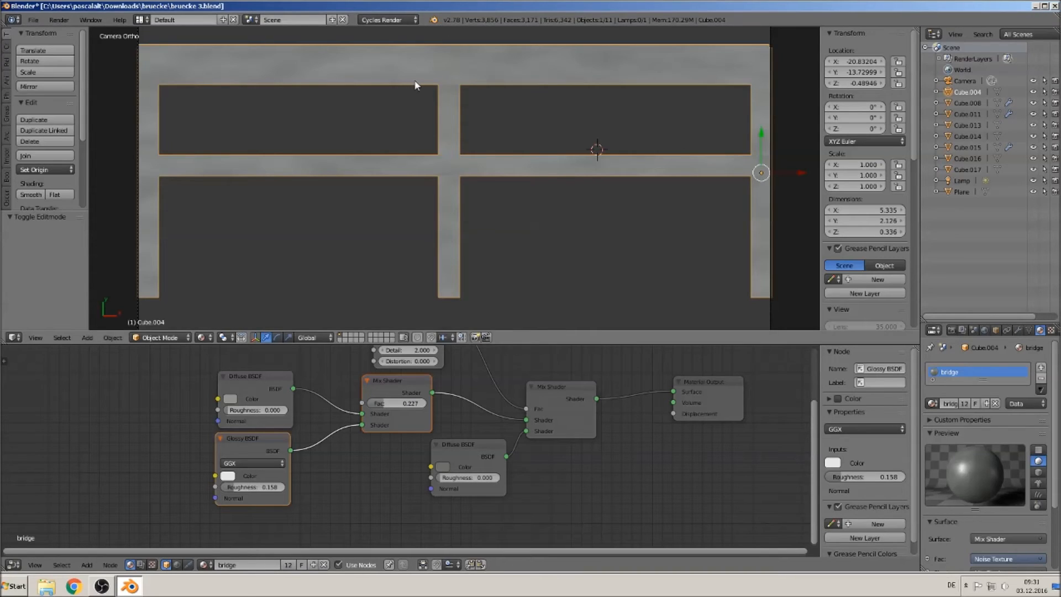
# Unwrap the whole railing frame mesh with Project From View through the camera and return to Object Mode
pyautogui.press('Tab')
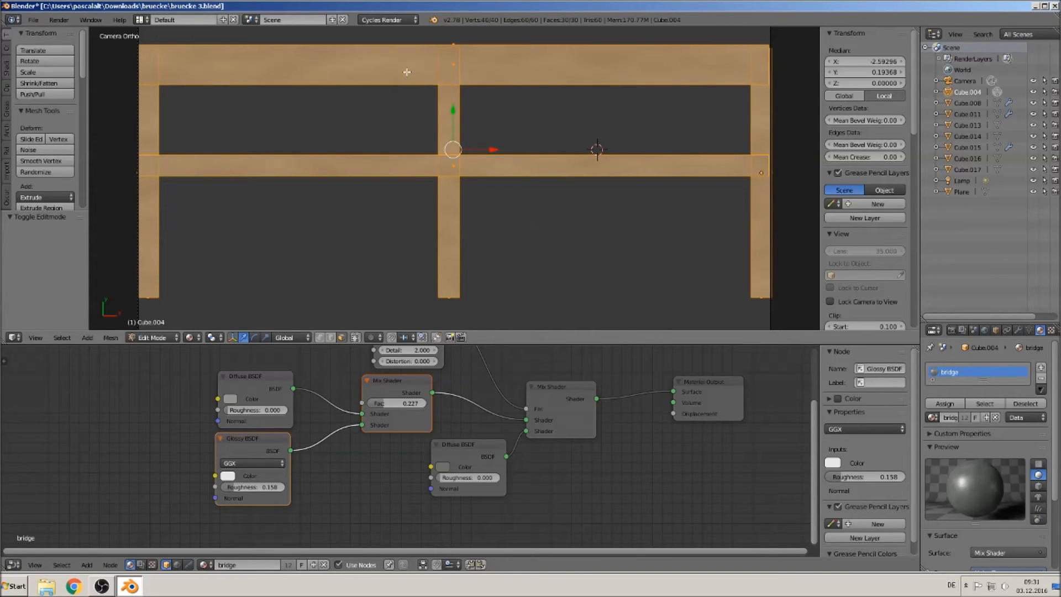
pyautogui.press('u')
pyautogui.click(392, 144)
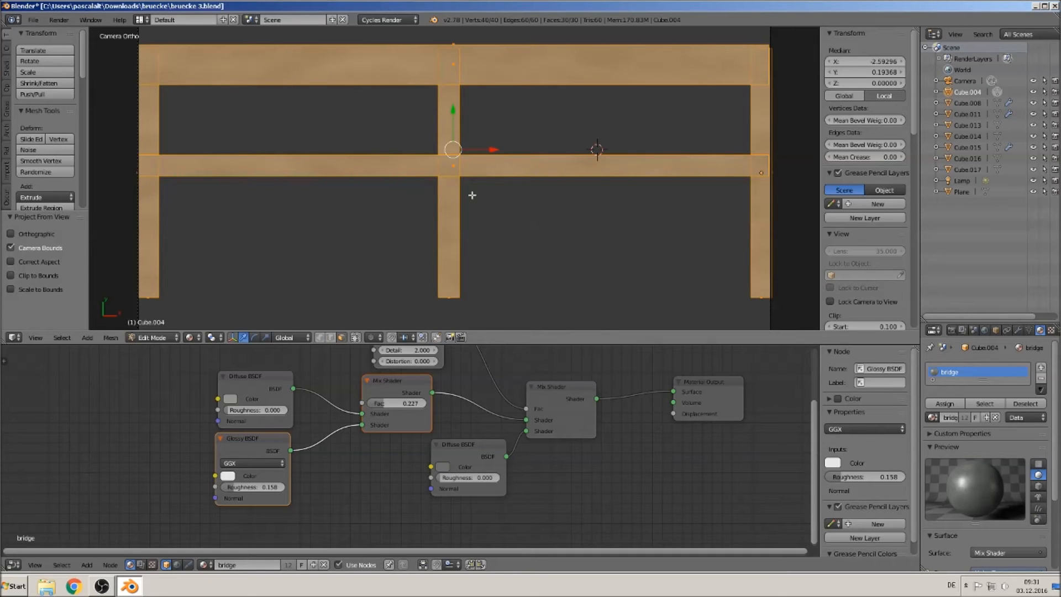
pyautogui.press('Tab')
# Render the railing frame from the orthographic camera
pyautogui.scroll(-2, 558, 174)
pyautogui.scroll(-3, 558, 174)
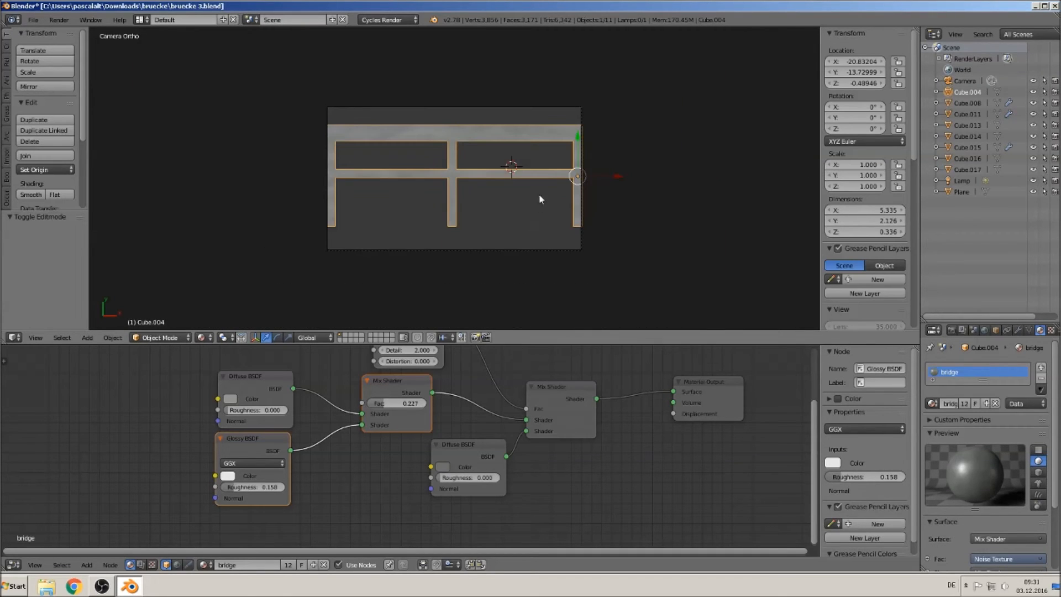
pyautogui.press('F12')
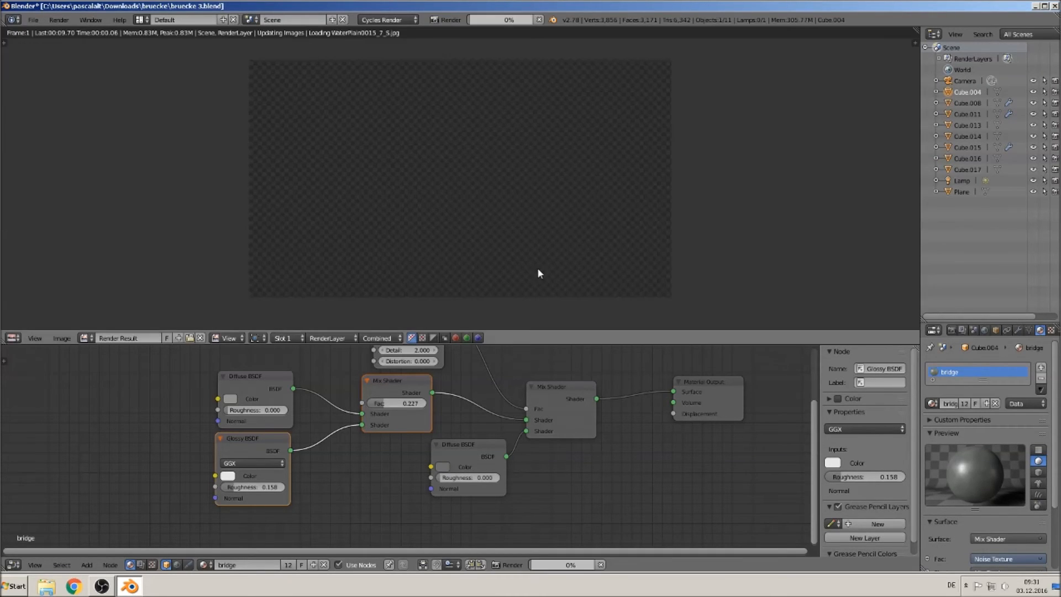
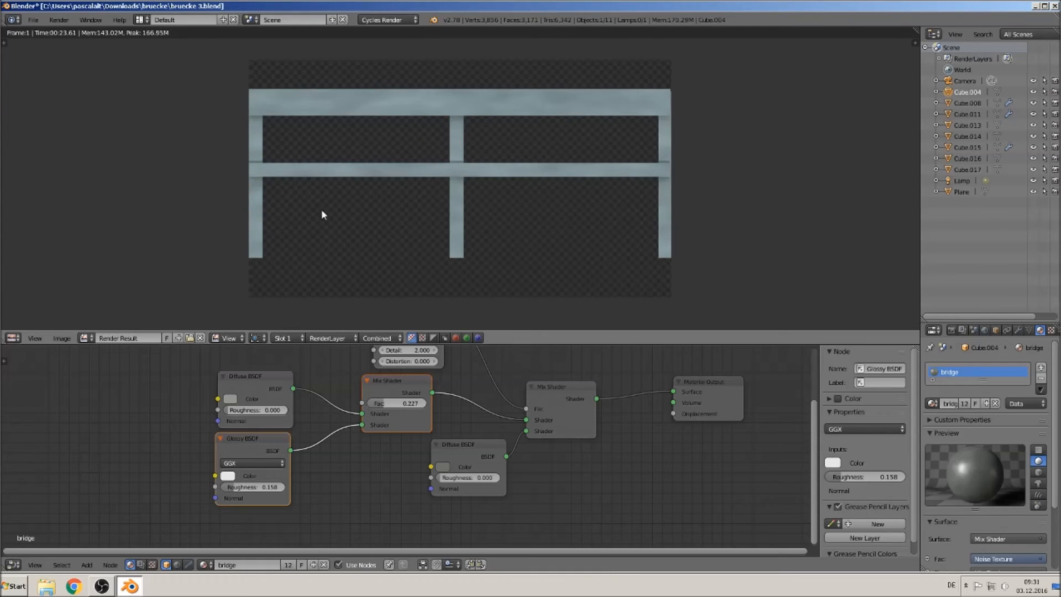
# Prepare to save the rendered railing as an RGBA PNG image with the file name lines 2
pyautogui.click(59, 339)
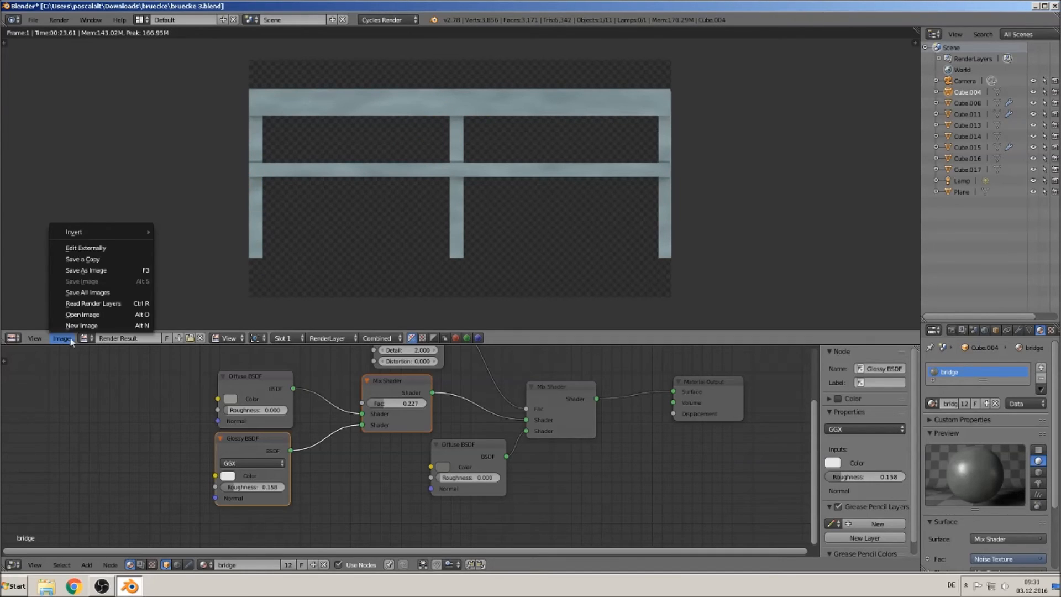
pyautogui.click(87, 271)
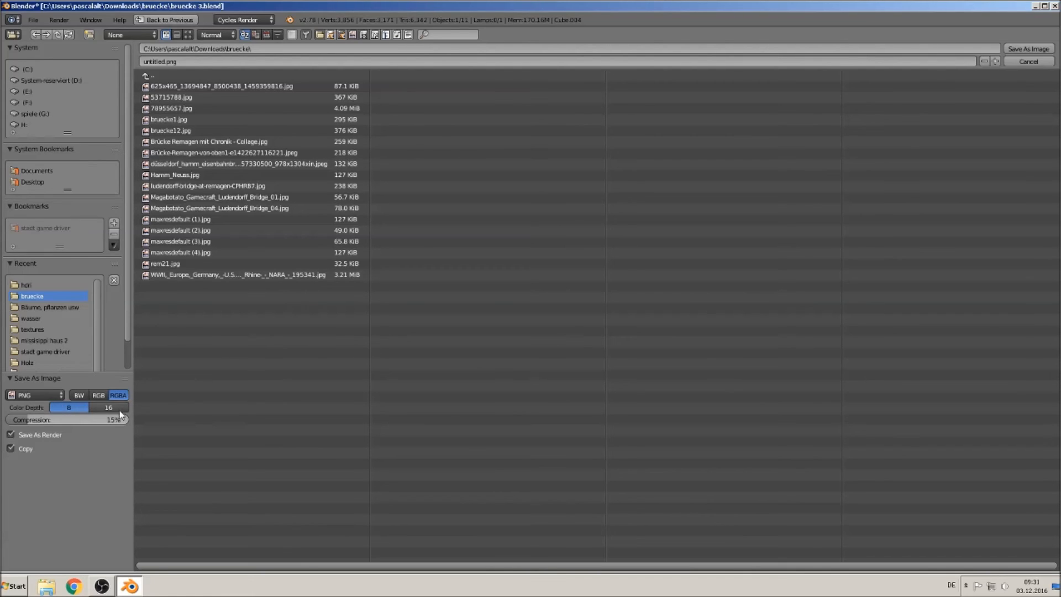
pyautogui.doubleClick(166, 61)
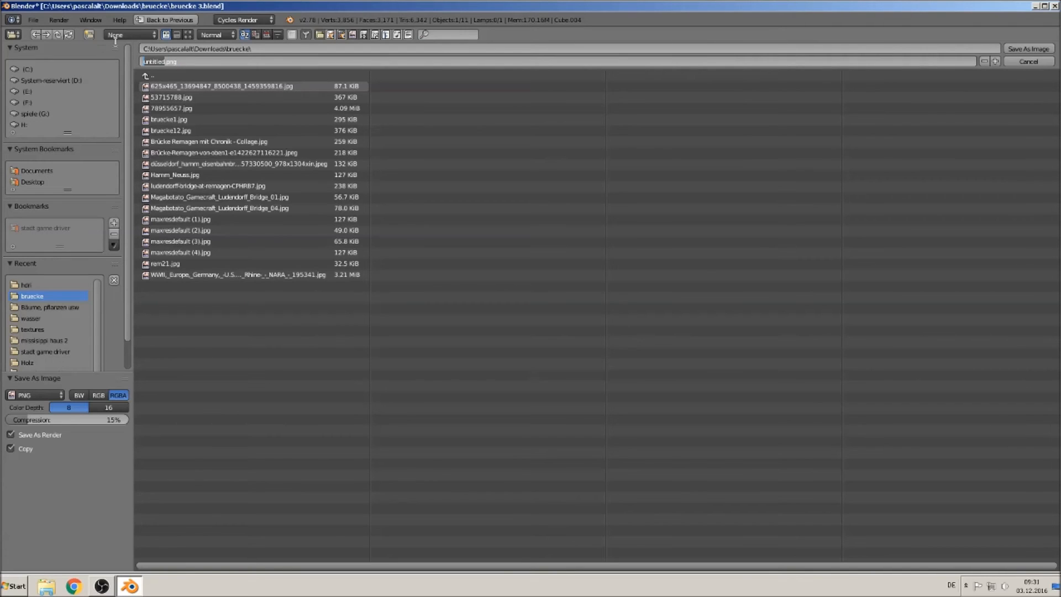
pyautogui.press('BackSpace')
pyautogui.write('lines 2')
pyautogui.click(1031, 49)
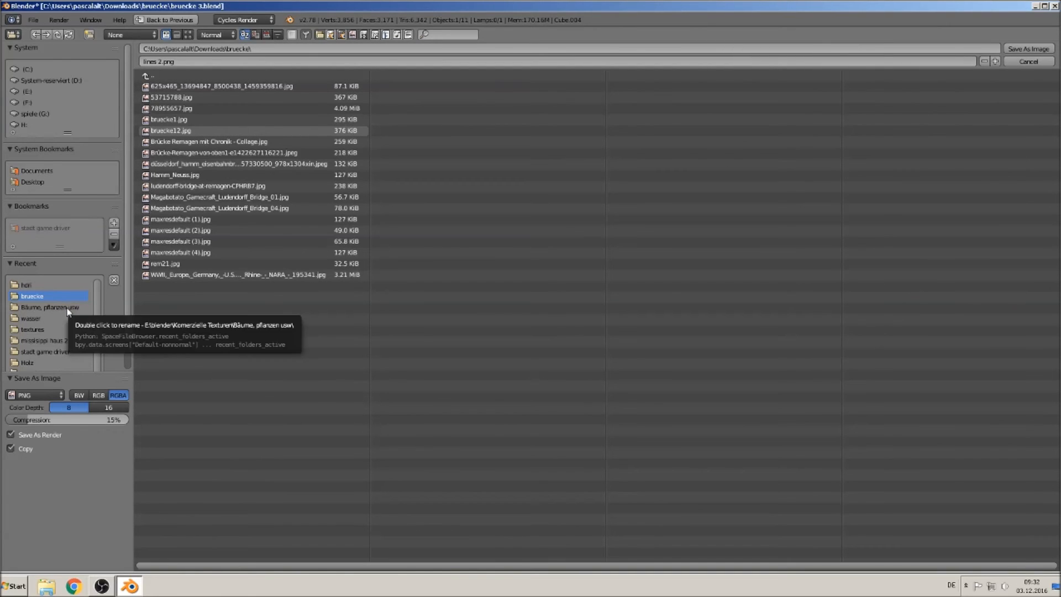
# Save the image in the bruecke folder under E:\blender\modelle 9 vom 06.11.2016 and close the render result
pyautogui.click(28, 103)
pyautogui.click(46, 90)
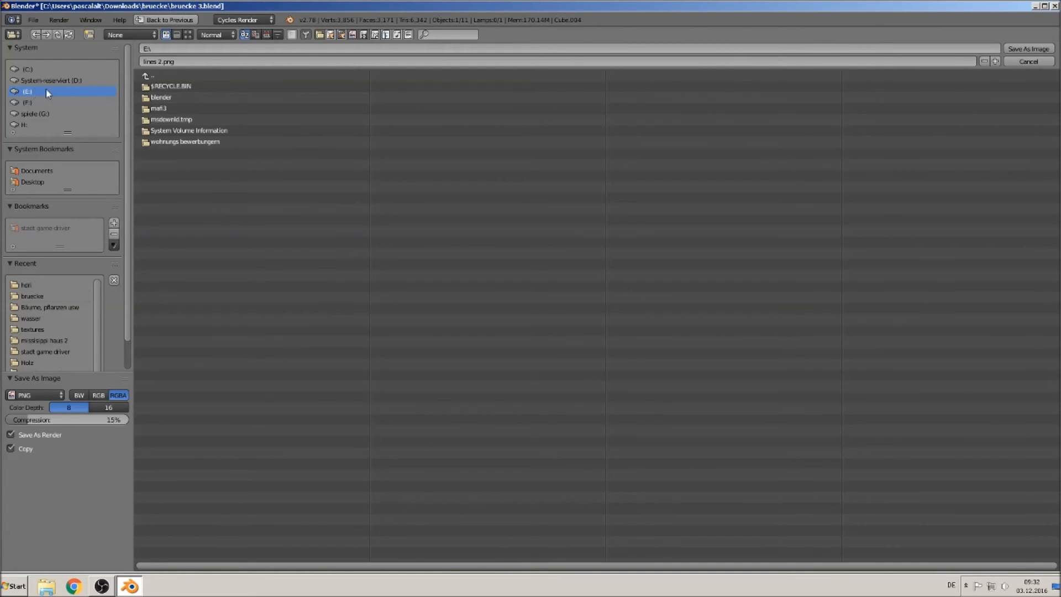
pyautogui.click(177, 95)
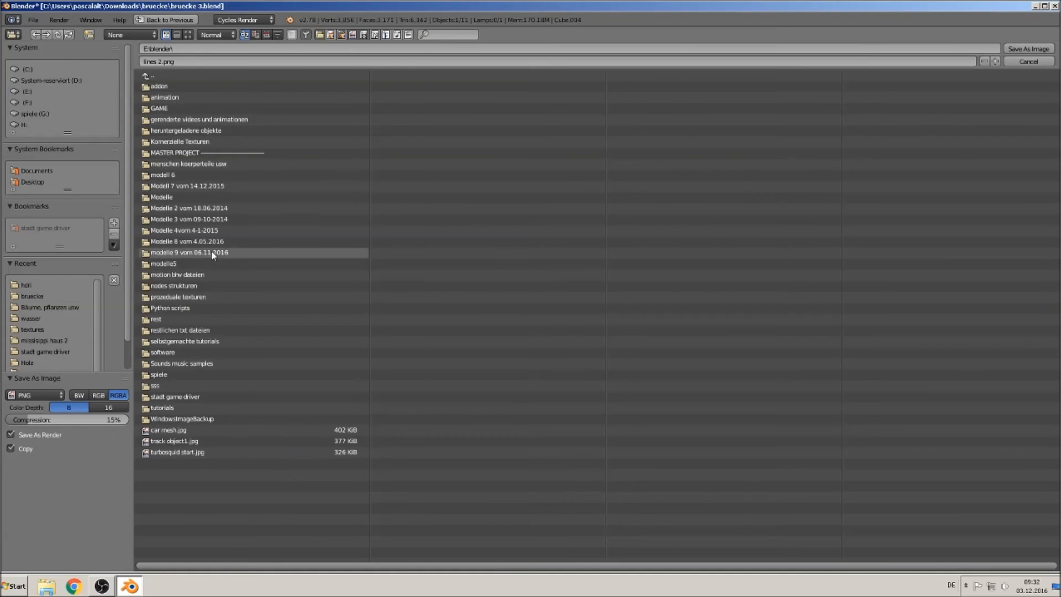
pyautogui.click(221, 253)
pyautogui.click(182, 98)
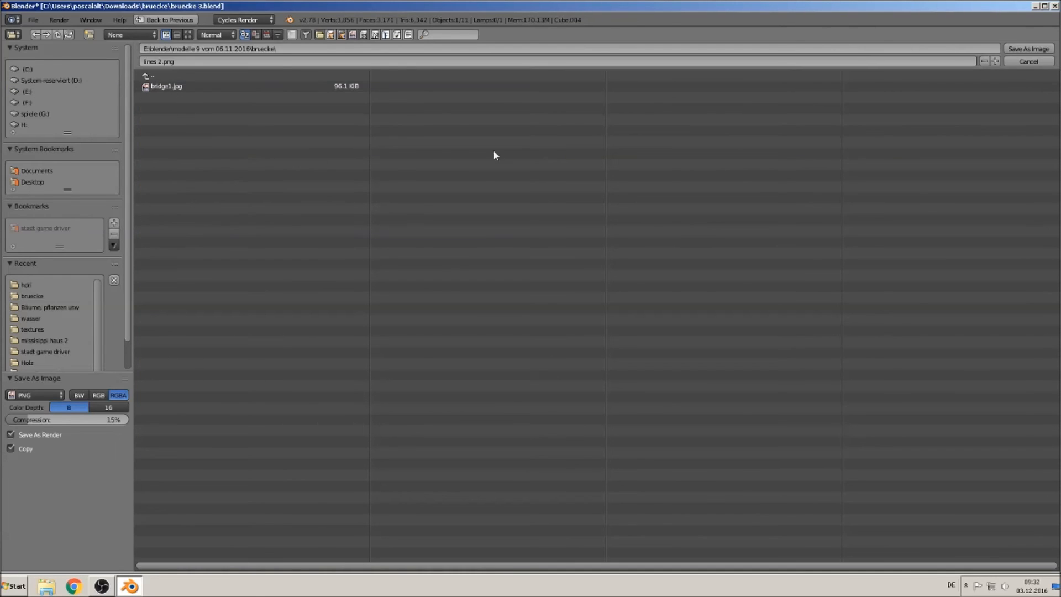
pyautogui.click(1030, 50)
pyautogui.press('Escape')
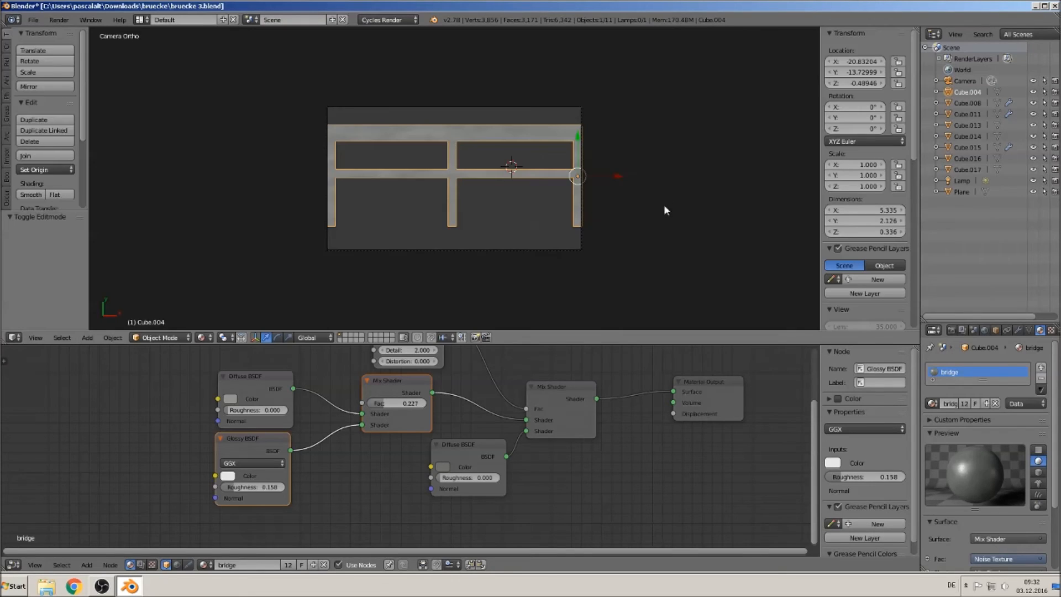
# Leave the camera view, return to the main bridge and select the bridge deck object with its side walls
pyautogui.scroll(-2, 664, 204)
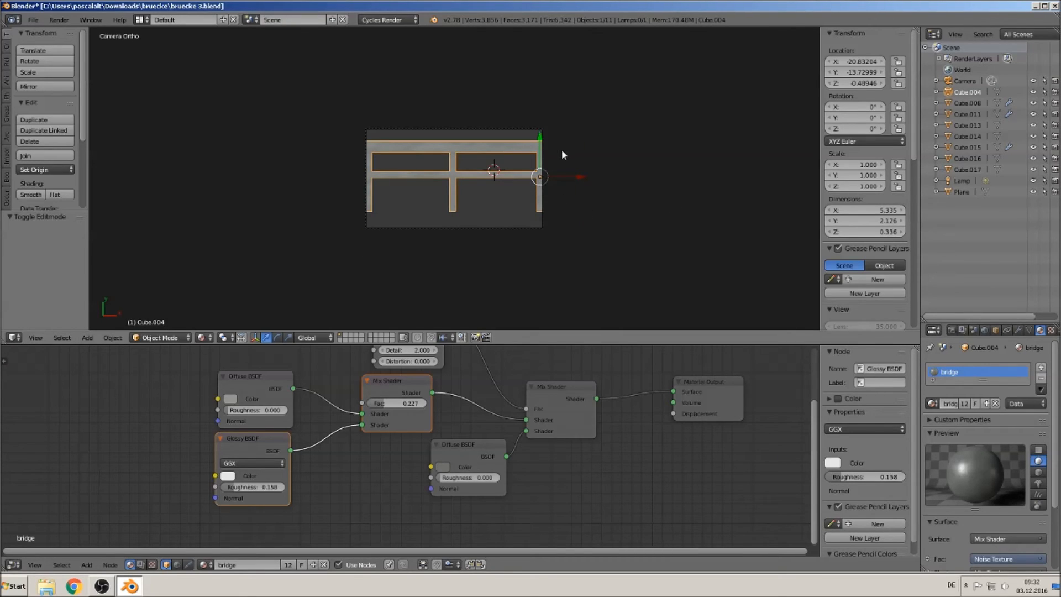
pyautogui.press('n')
pyautogui.press('KP_7')
pyautogui.scroll(-3, 530, 177)
pyautogui.moveTo(526, 186); pyautogui.dragTo(360, 203, button='middle')
pyautogui.scroll(10, 627, 225)
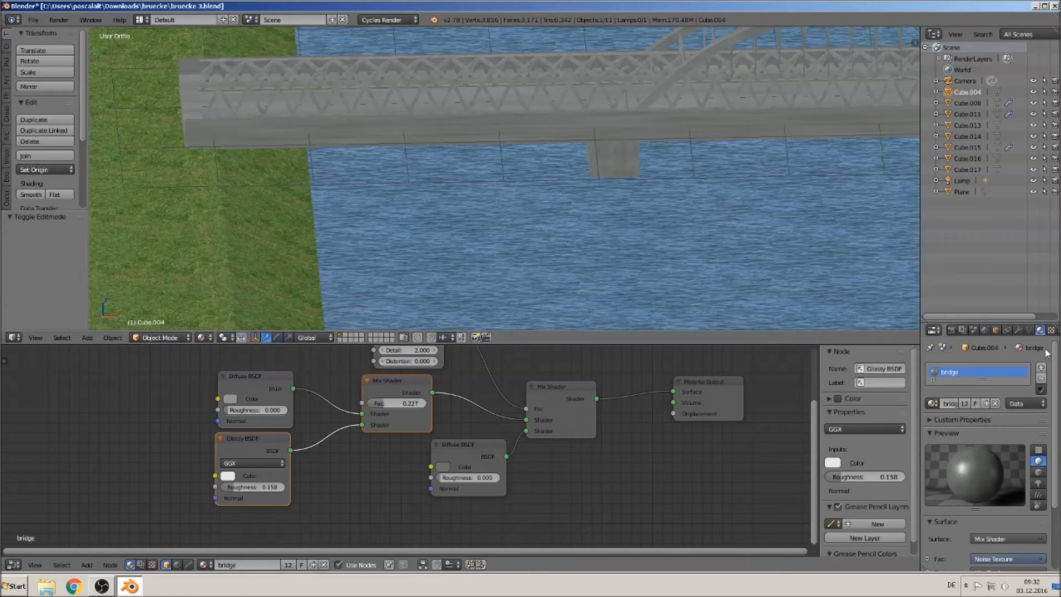
pyautogui.rightClick(595, 118)
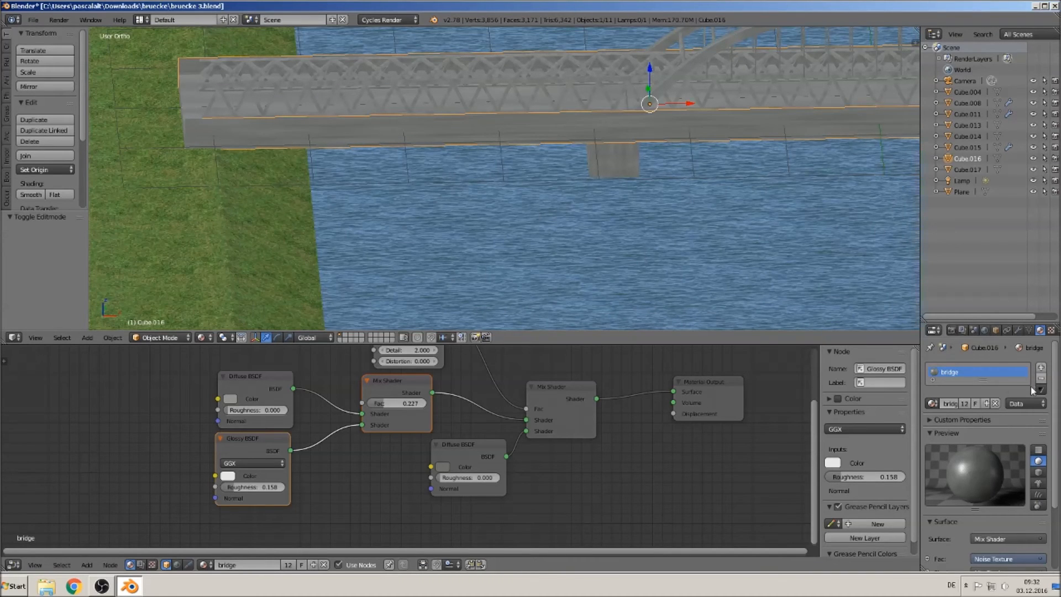
# Add a second material slot to the bridge deck and create a new material in it named lines alpha
pyautogui.moveTo(983, 380); pyautogui.dragTo(988, 414)
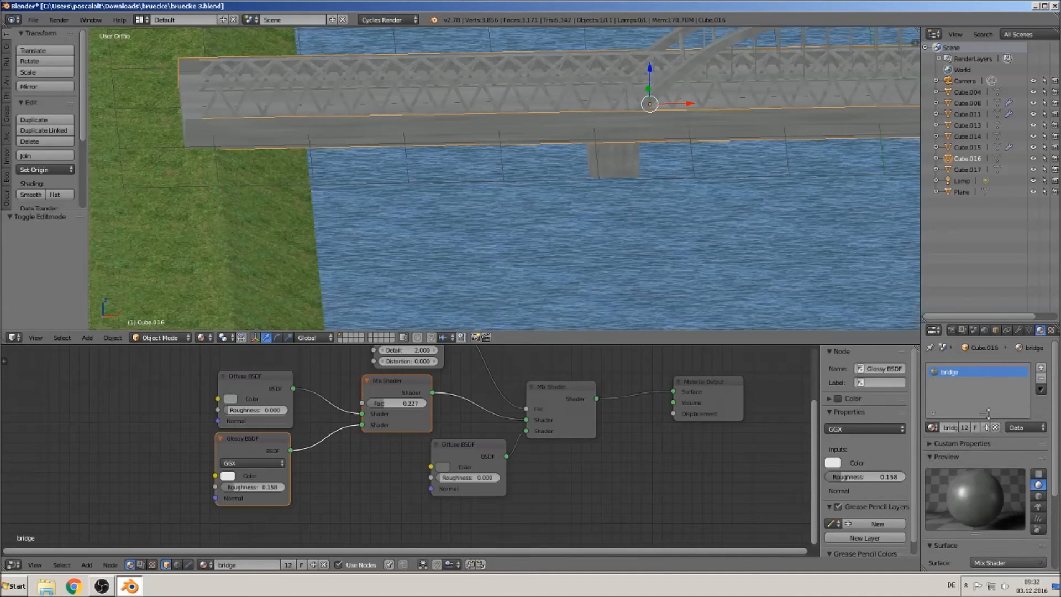
pyautogui.click(1041, 367)
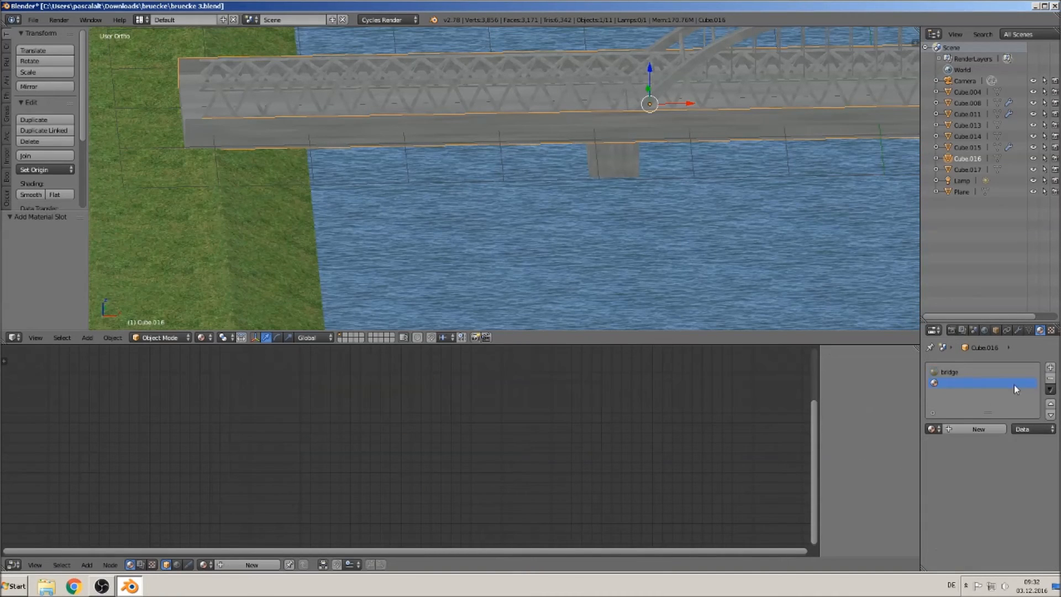
pyautogui.click(958, 428)
pyautogui.click(955, 429)
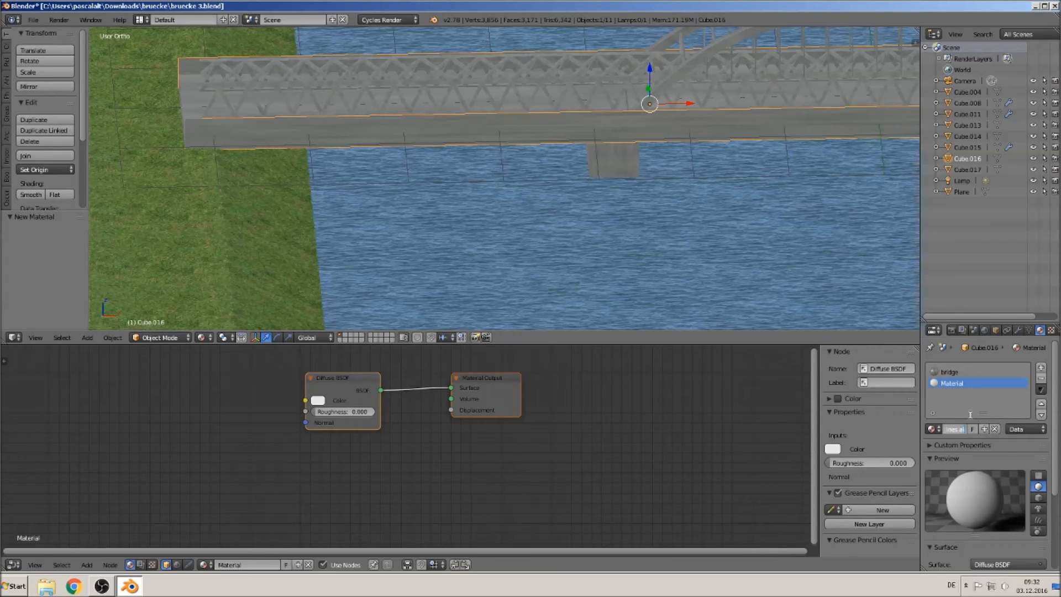
pyautogui.write('pha')
pyautogui.press('Return')
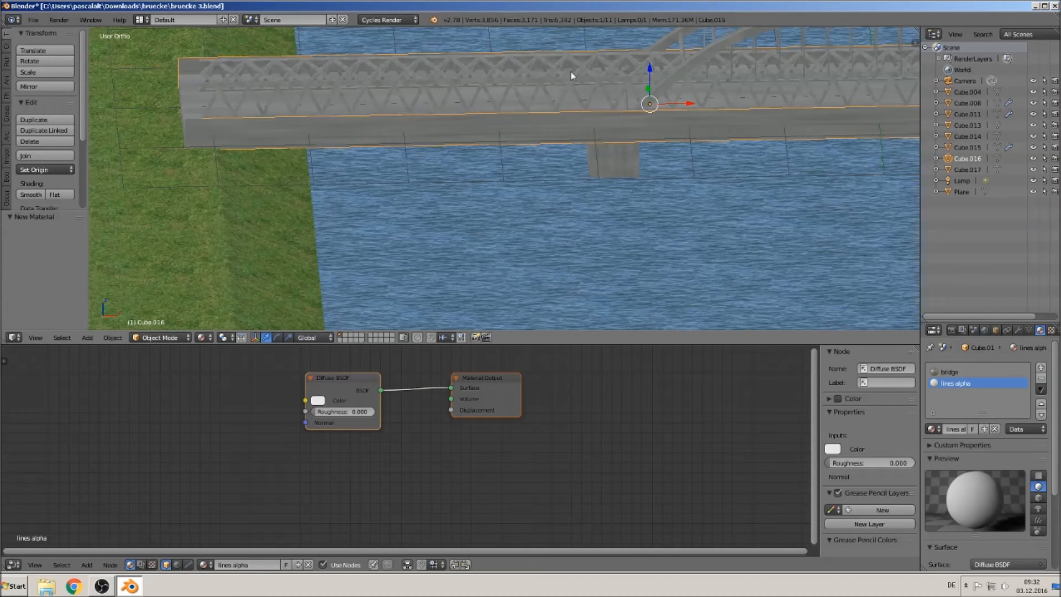
# In Edit Mode, assign the lines alpha material to the upper side wall face along the near edge of the deck
pyautogui.moveTo(371, 117); pyautogui.dragTo(431, 192, button='middle')
pyautogui.press('Tab')
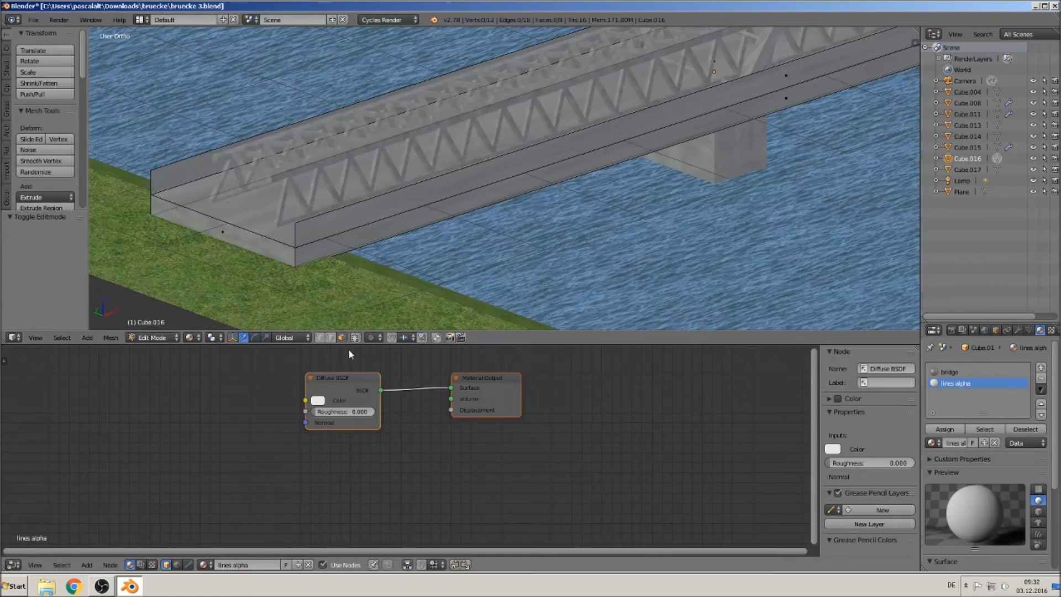
pyautogui.rightClick(736, 99)
pyautogui.rightClick(777, 82)
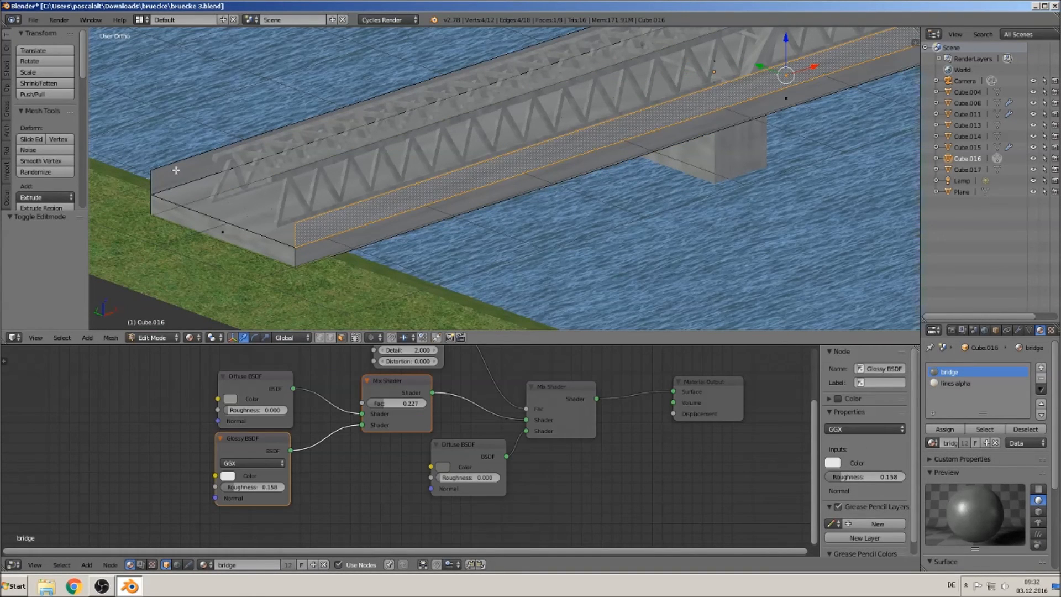
pyautogui.keyDown('shift'); pyautogui.moveTo(609, 52); pyautogui.dragTo(448, 186, button='middle'); pyautogui.keyUp('shift')
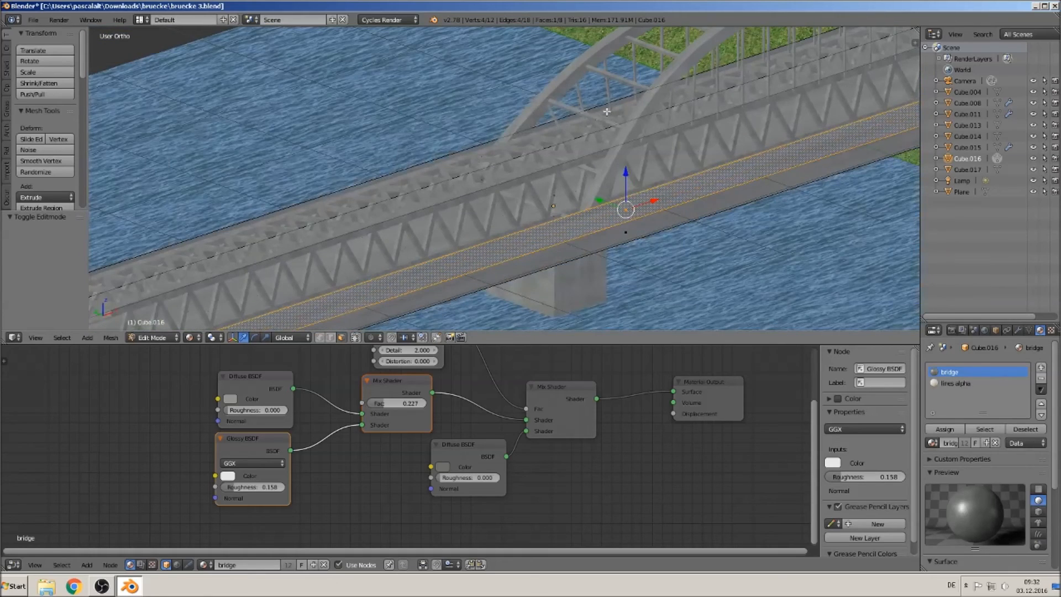
pyautogui.click(948, 384)
pyautogui.click(949, 430)
# Assign the lines alpha material to the matching side wall face on the opposite edge of the deck
pyautogui.moveTo(373, 251); pyautogui.dragTo(453, 237, button='middle')
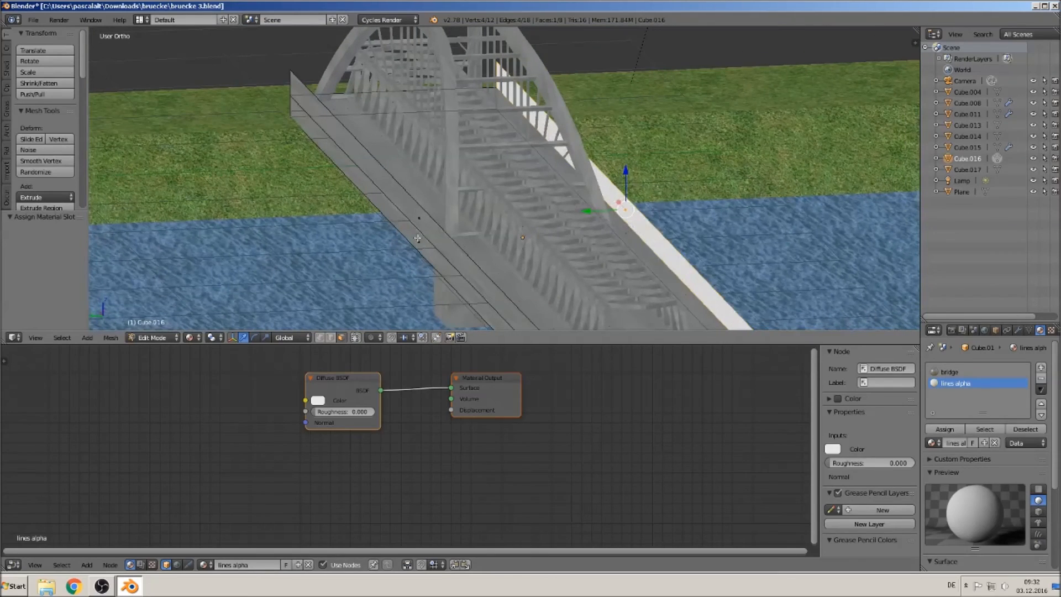
pyautogui.rightClick(416, 221)
pyautogui.click(961, 383)
pyautogui.click(948, 429)
pyautogui.moveTo(580, 254); pyautogui.dragTo(547, 217, button='middle')
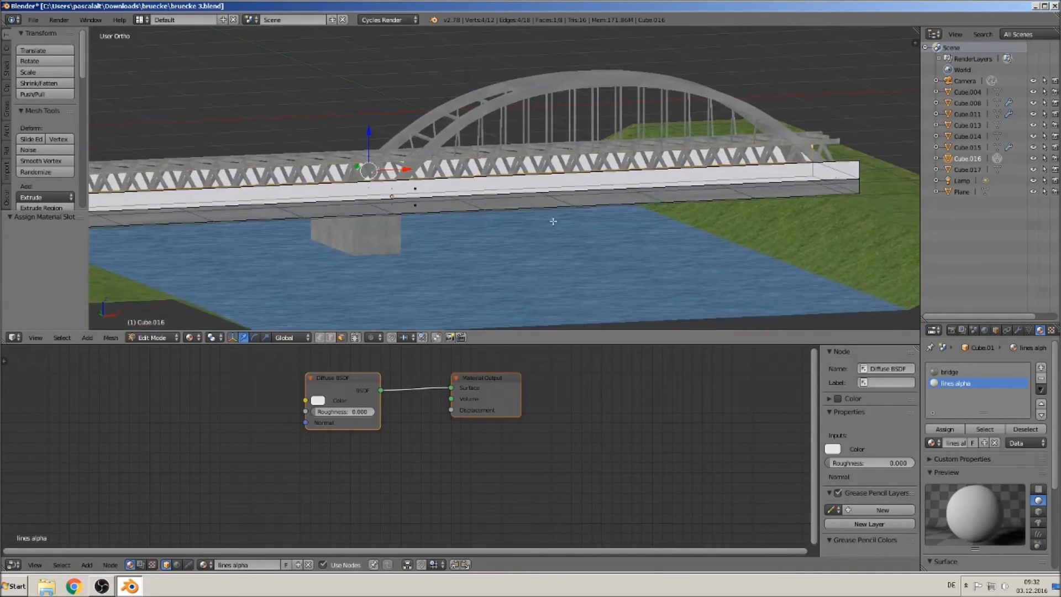
# Spread the Diffuse BSDF and Material Output nodes apart and insert a Mix Shader on the link between them
pyautogui.moveTo(499, 478); pyautogui.dragTo(590, 506, button='middle')
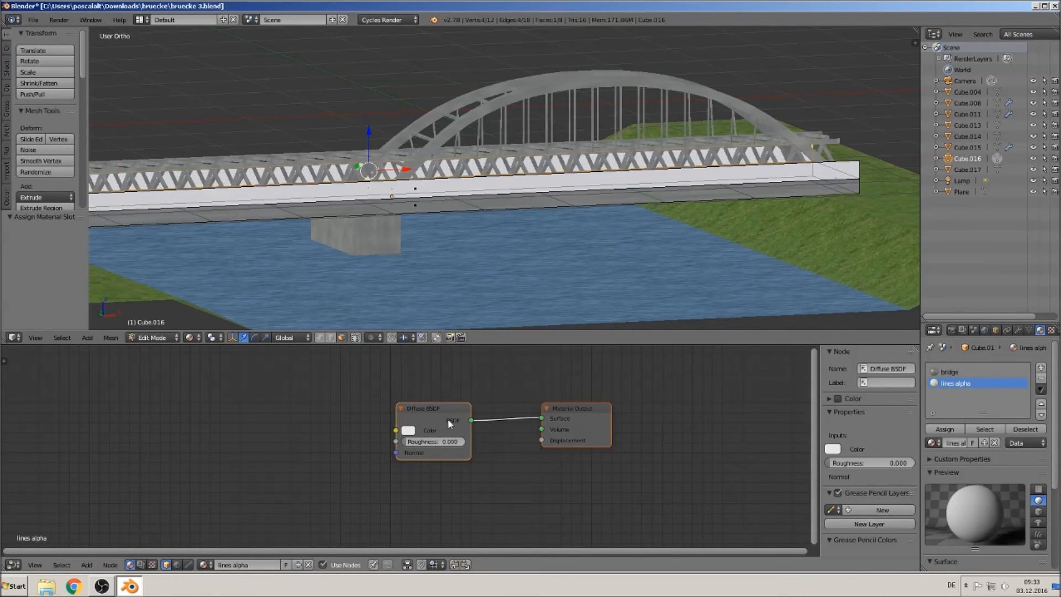
pyautogui.moveTo(438, 406); pyautogui.dragTo(280, 398)
pyautogui.moveTo(572, 434); pyautogui.dragTo(585, 429)
pyautogui.scroll(-1, 214, 497)
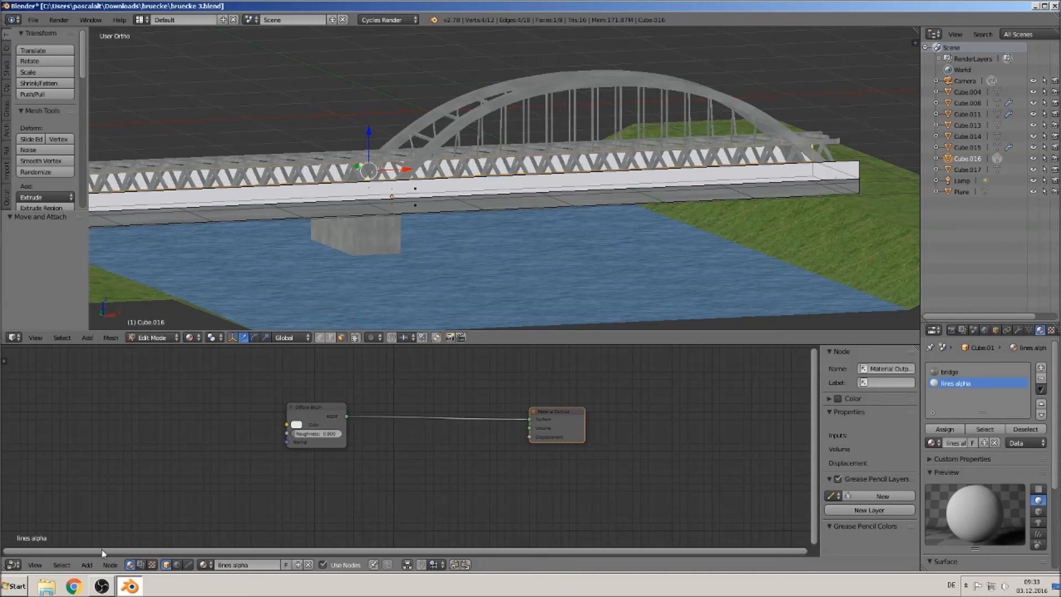
pyautogui.click(87, 564)
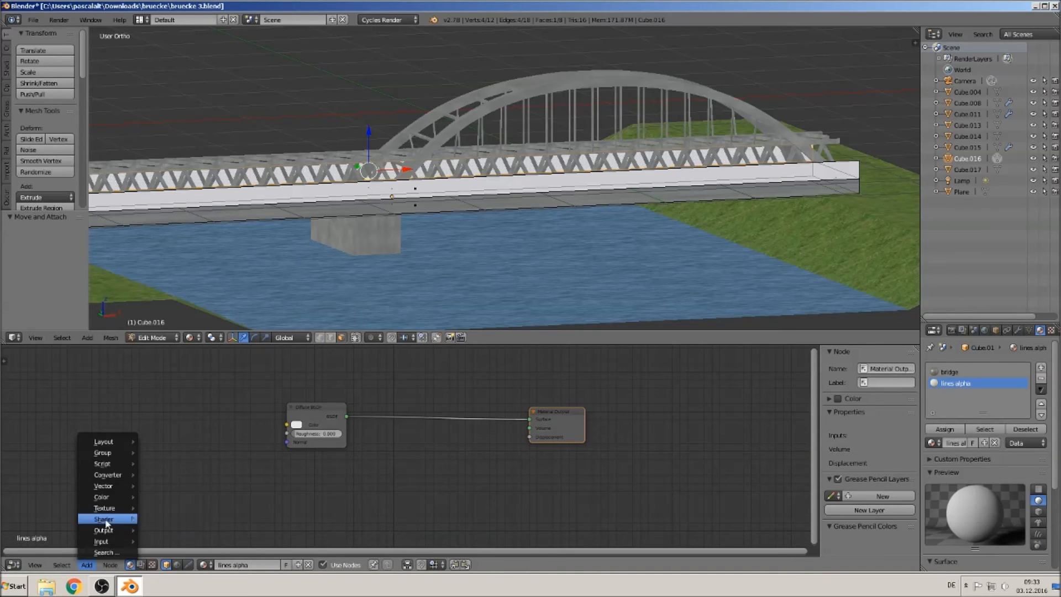
pyautogui.moveTo(107, 524)
pyautogui.click(206, 423)
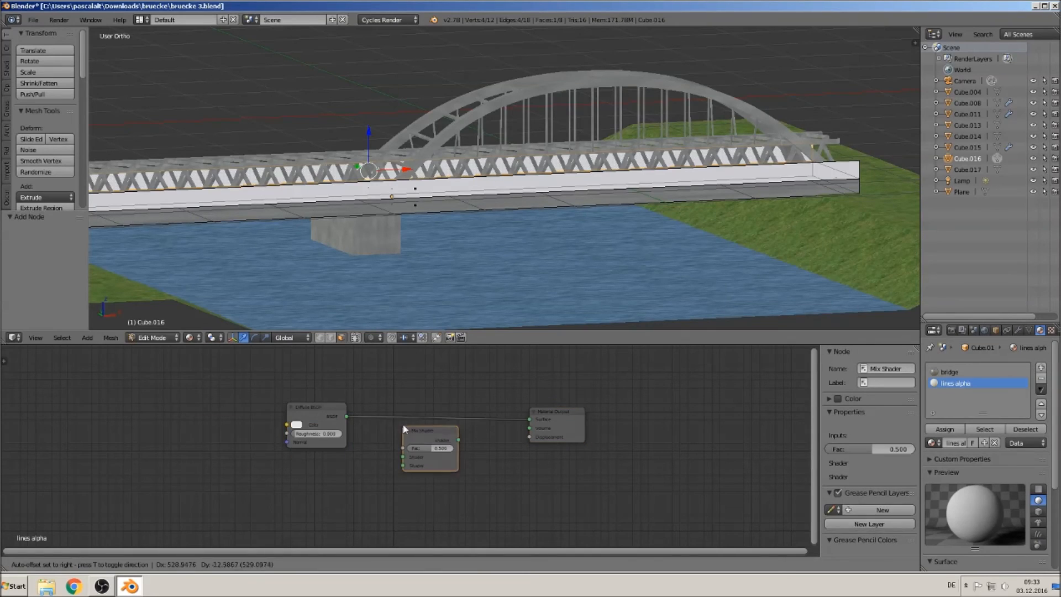
pyautogui.click(408, 411)
# Add a Transparent BSDF node and place it directly below the Diffuse BSDF
pyautogui.click(92, 564)
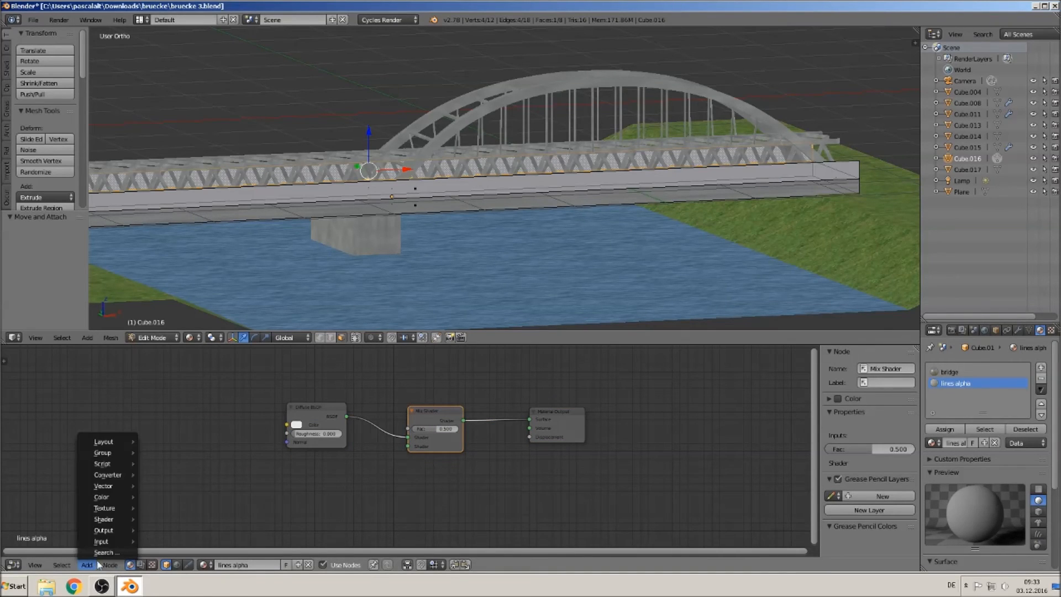
pyautogui.moveTo(102, 532)
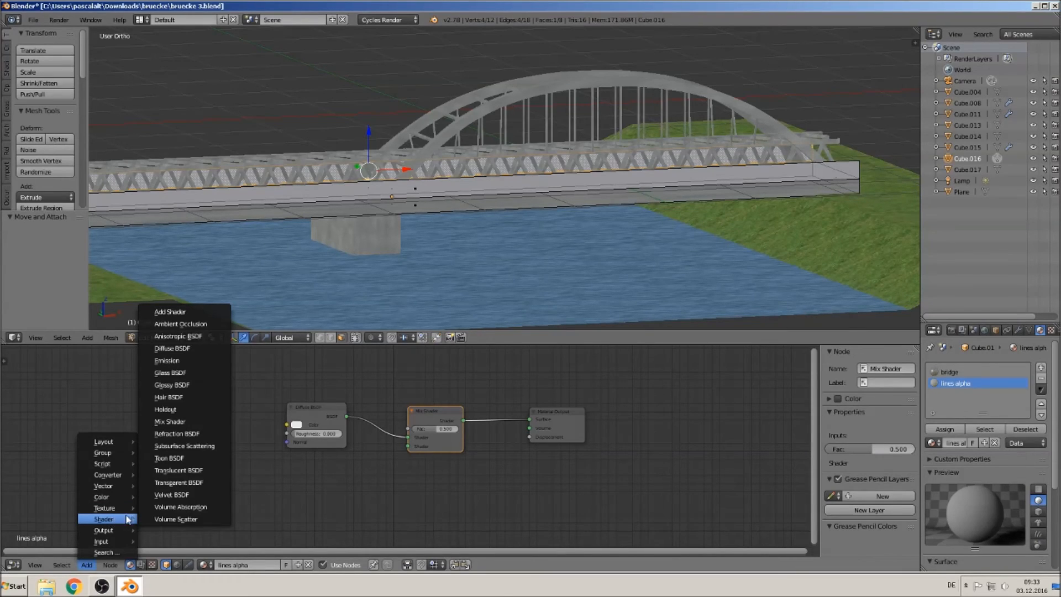
pyautogui.click(179, 483)
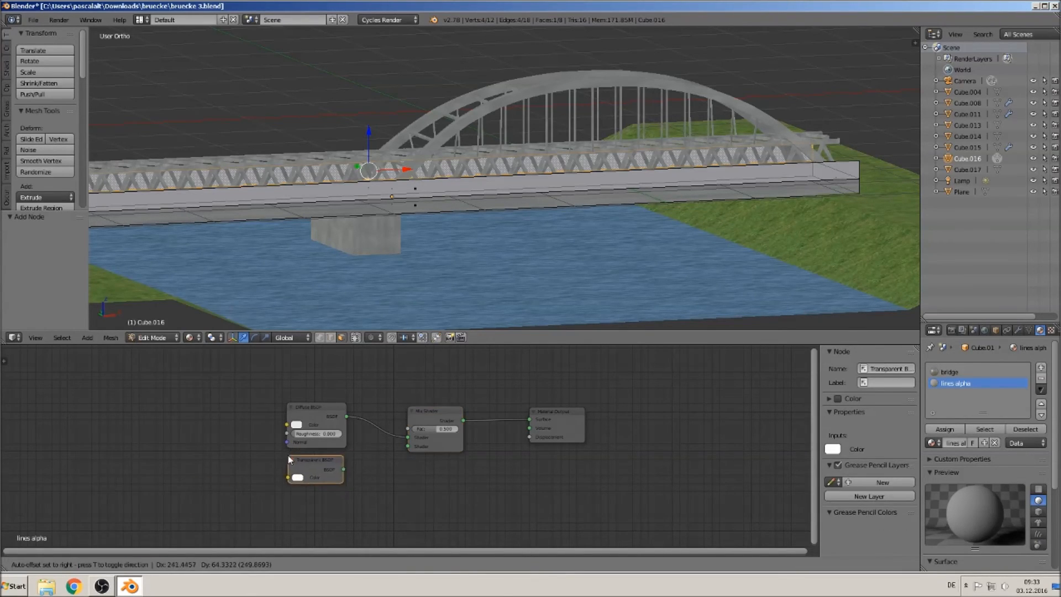
pyautogui.click(288, 455)
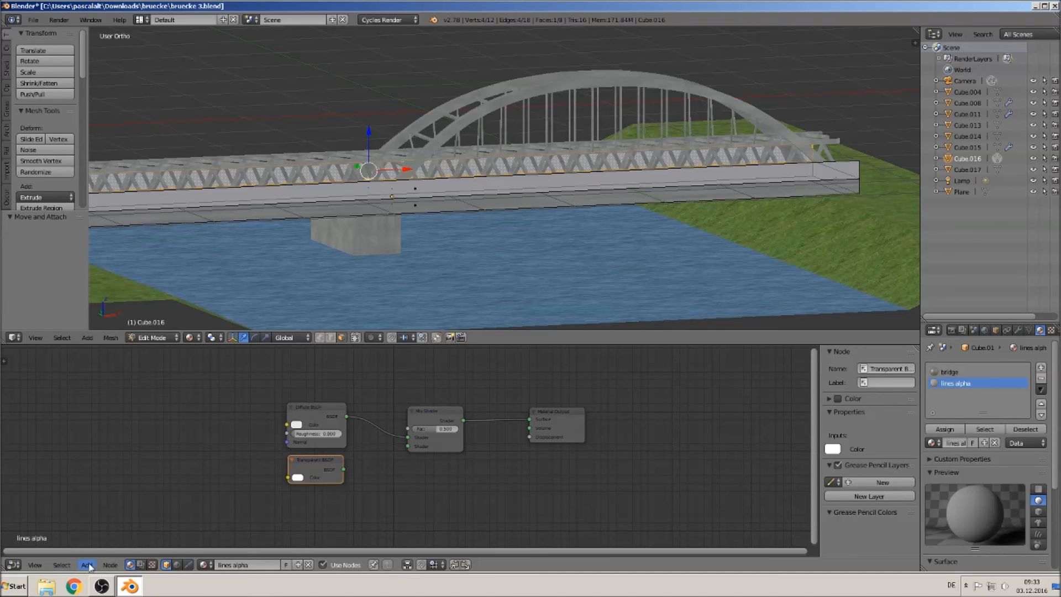
# Add a Texture Coordinate node and a Mapping node side by side ahead of the shader nodes
pyautogui.moveTo(175, 457); pyautogui.dragTo(352, 458, button='middle')
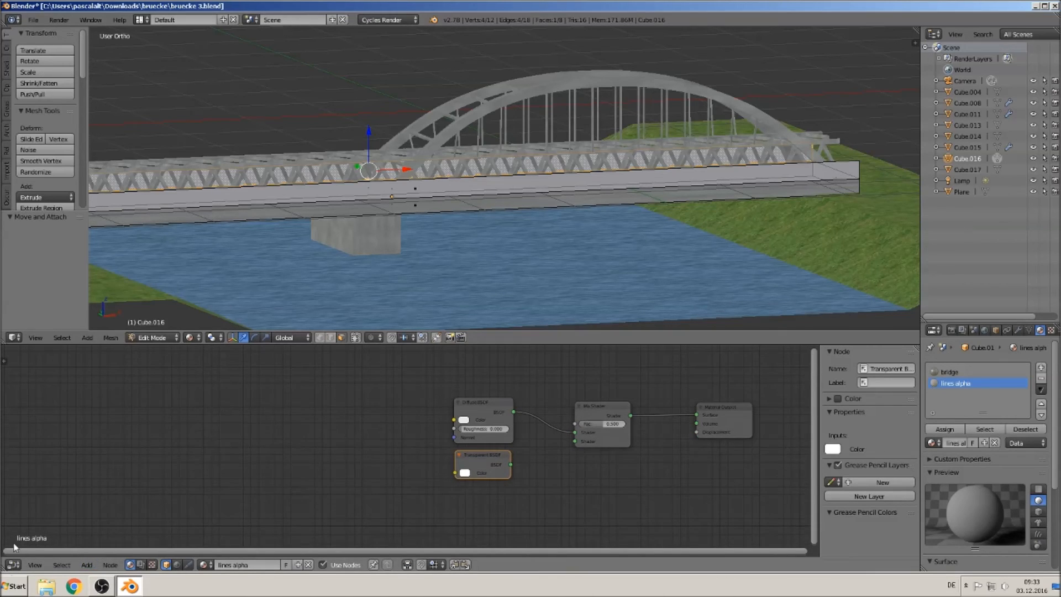
pyautogui.click(87, 565)
pyautogui.moveTo(101, 546)
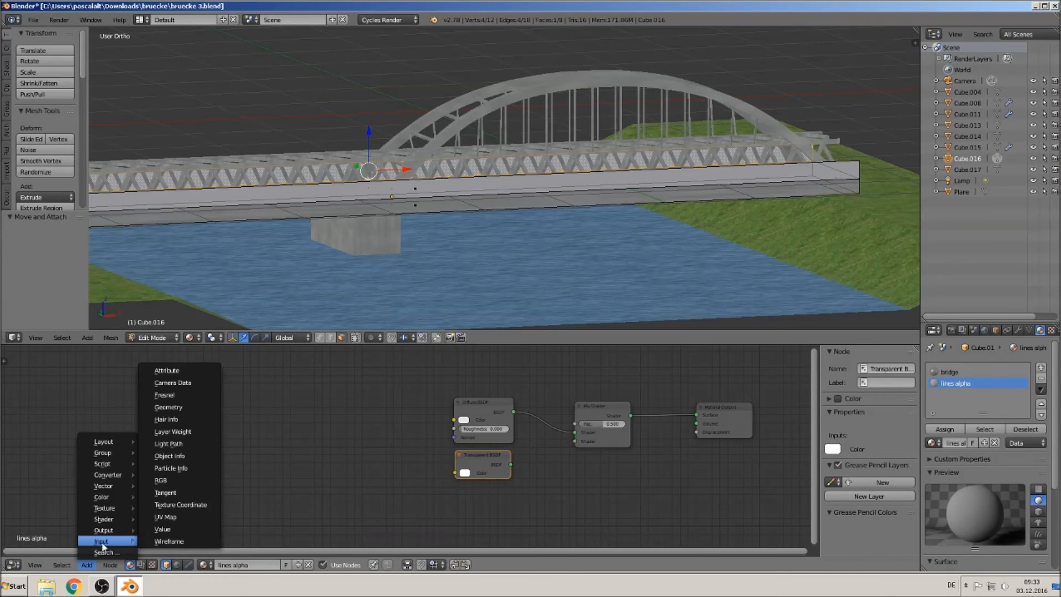
pyautogui.click(183, 502)
pyautogui.click(185, 390)
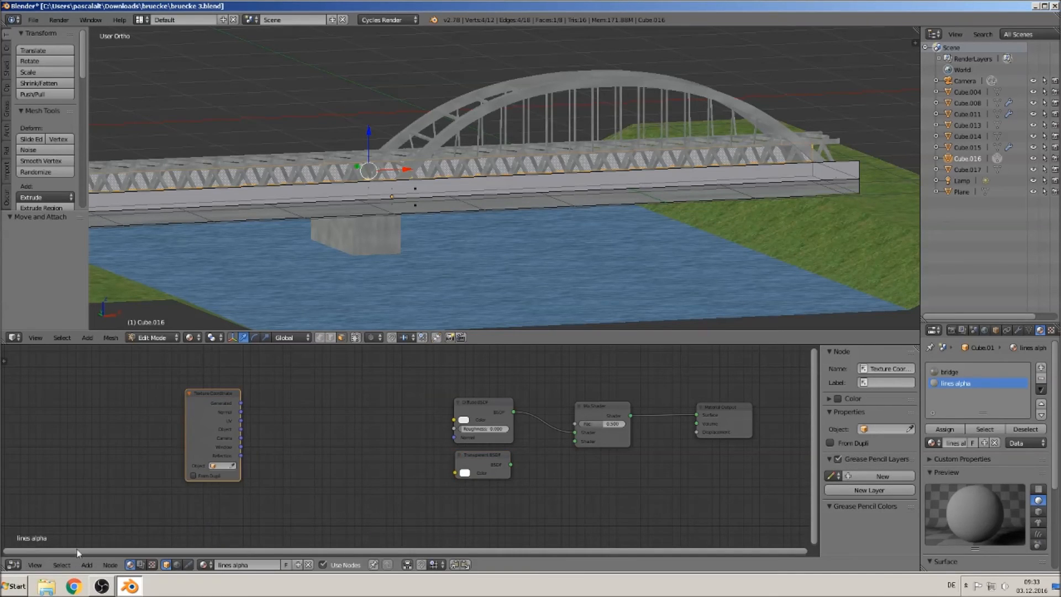
pyautogui.click(87, 564)
pyautogui.moveTo(114, 484)
pyautogui.click(177, 487)
pyautogui.click(270, 387)
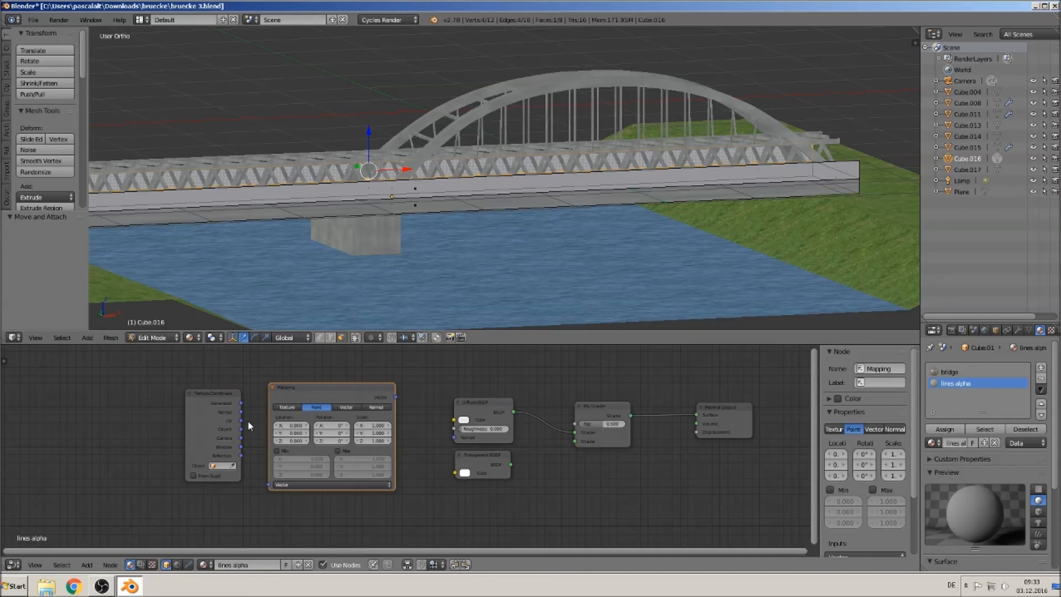
# Link Texture Coordinate UV through Mapping to the Diffuse BSDF's Normal, and the Transparent BSDF to the Mix Shader's first shader input
pyautogui.moveTo(241, 421); pyautogui.dragTo(270, 485)
pyautogui.moveTo(397, 397); pyautogui.dragTo(454, 437)
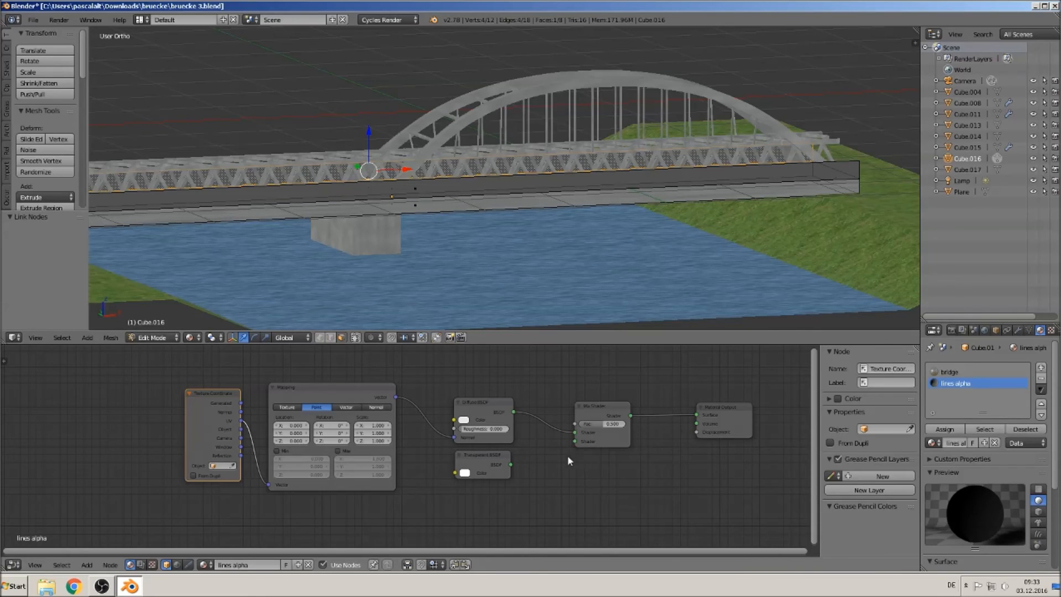
pyautogui.scroll(1, 437, 473)
pyautogui.scroll(1, 437, 465)
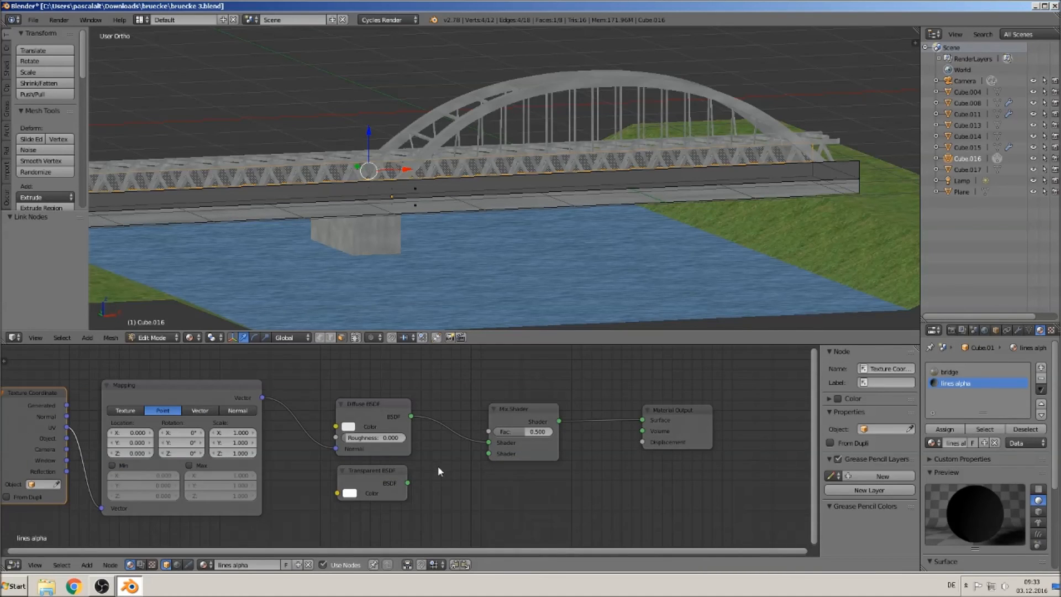
pyautogui.moveTo(408, 483); pyautogui.dragTo(488, 442)
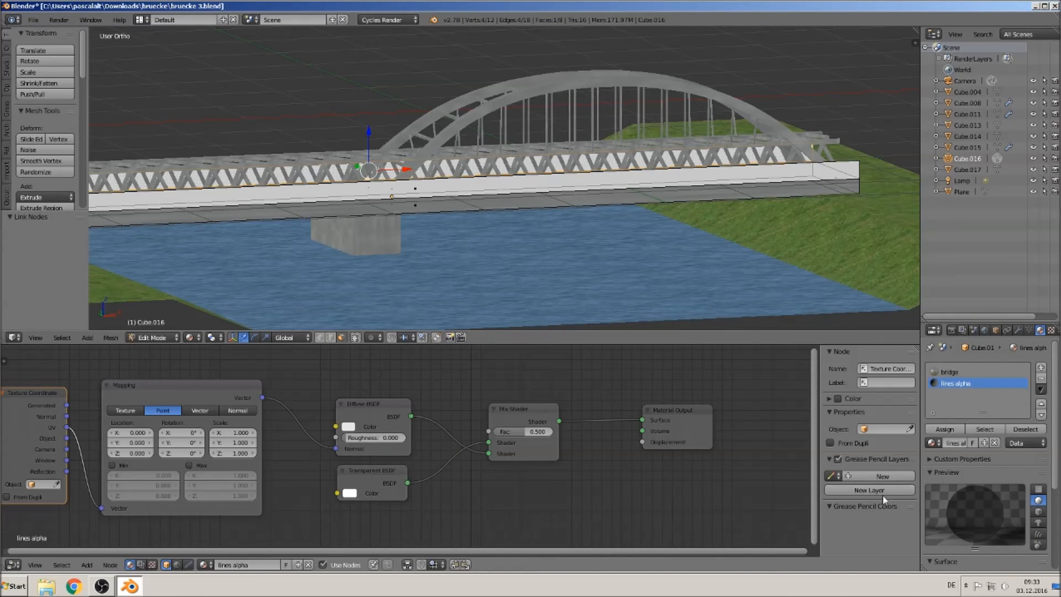
# Add an Image Texture node and place it above the Diffuse BSDF
pyautogui.moveTo(382, 386); pyautogui.dragTo(317, 442, button='middle')
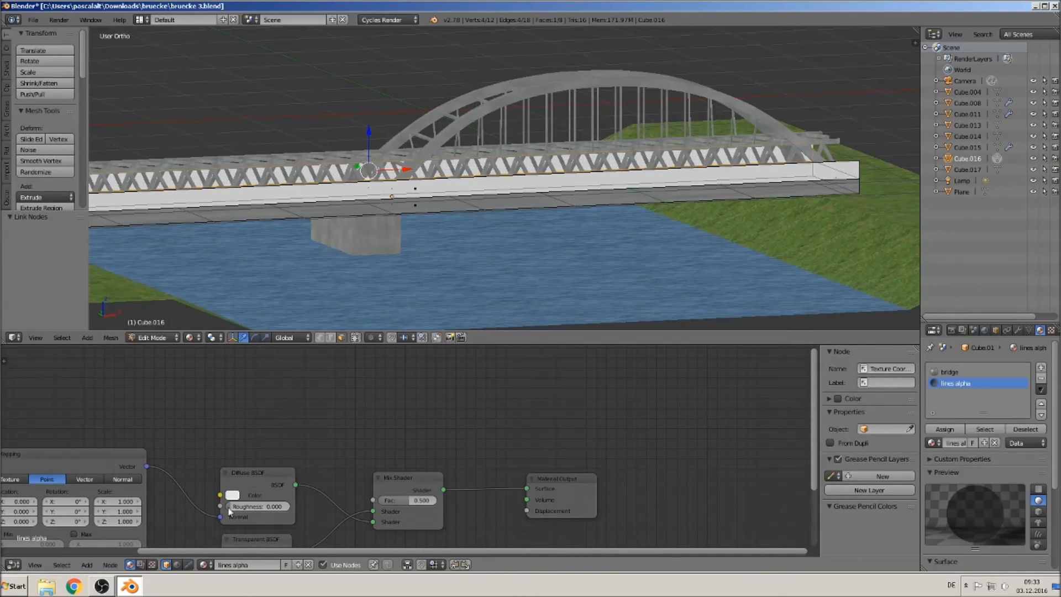
pyautogui.click(87, 564)
pyautogui.moveTo(102, 522)
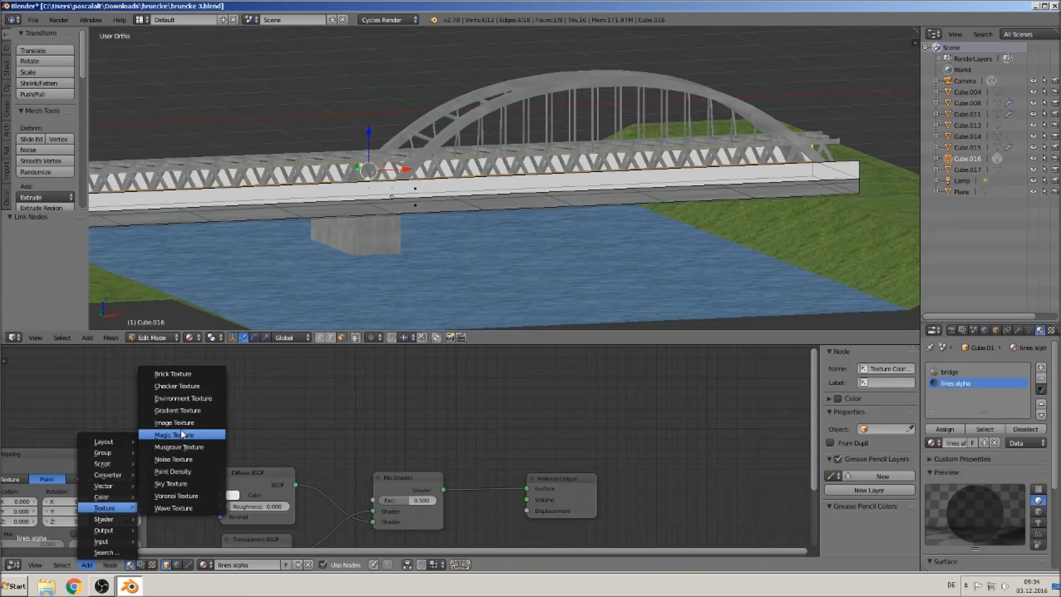
pyautogui.click(178, 423)
pyautogui.click(289, 390)
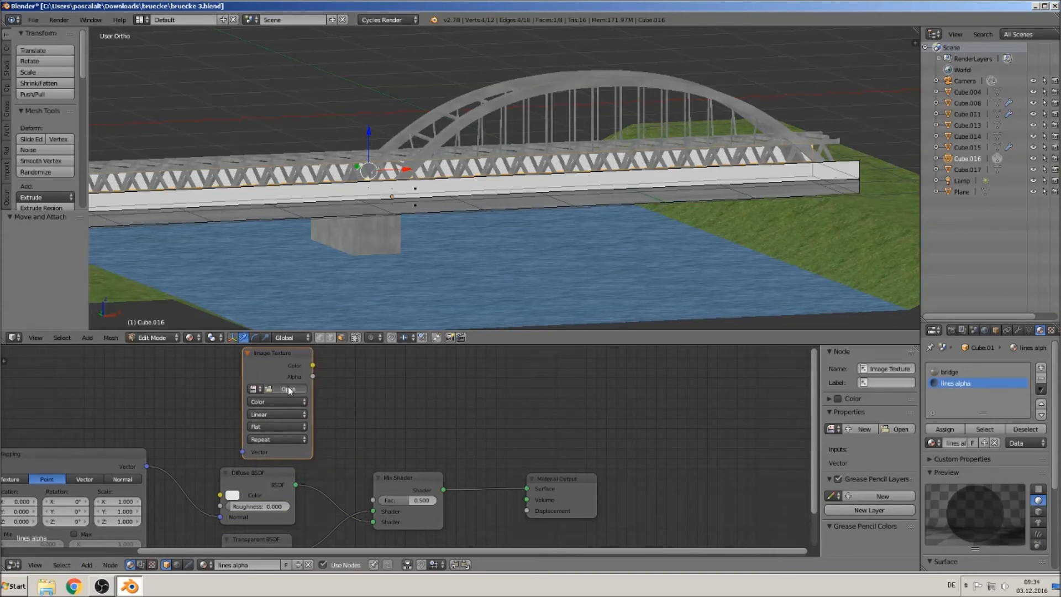
# Load lines 2.png from the bruecke folder into the Image Texture node and link its Alpha output to the Mix Shader's Fac
pyautogui.click(289, 390)
pyautogui.click(33, 284)
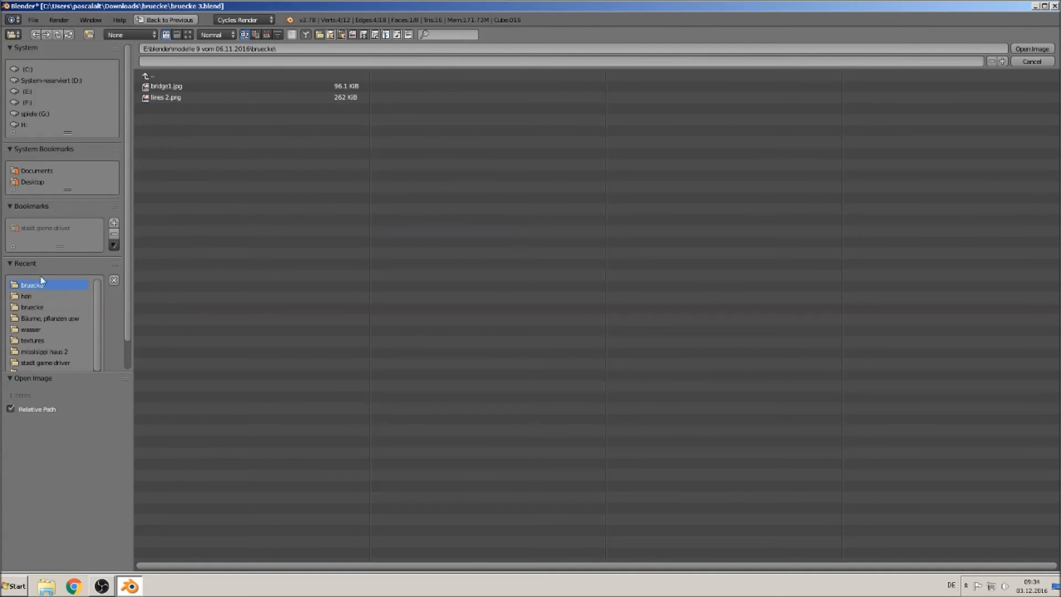
pyautogui.doubleClick(168, 97)
pyautogui.moveTo(286, 353); pyautogui.dragTo(376, 499)
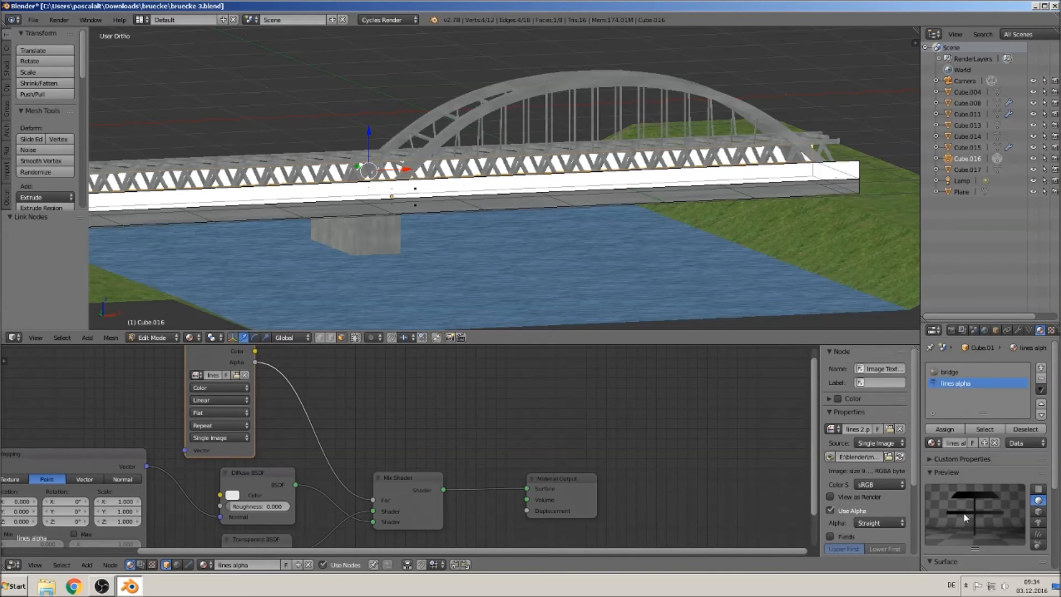
# Select both side wall faces of the bridge deck and switch to the front view
pyautogui.moveTo(277, 238); pyautogui.dragTo(459, 258, button='middle')
pyautogui.scroll(2, 460, 252)
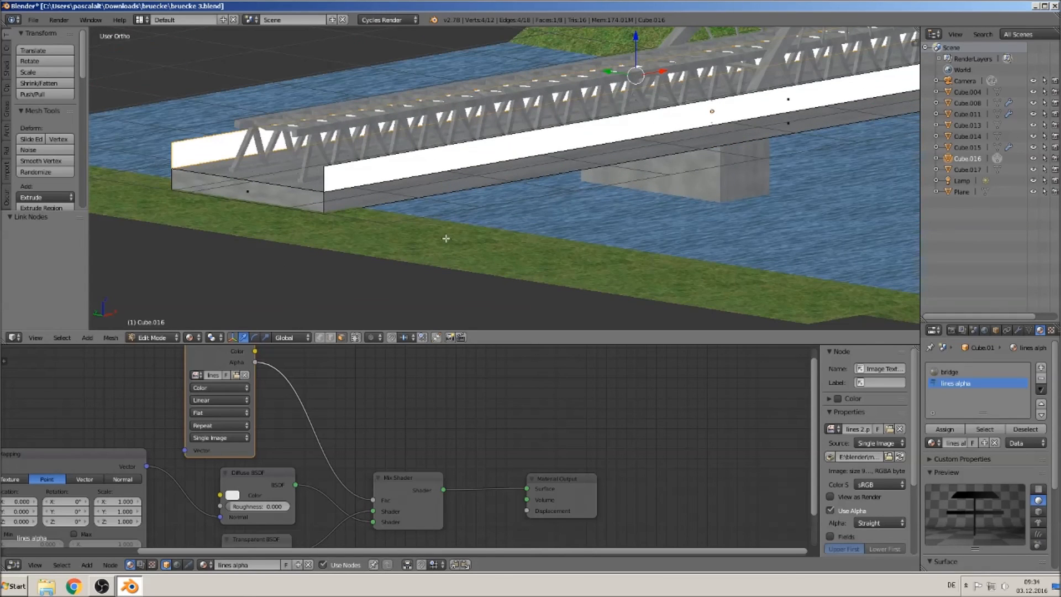
pyautogui.rightClick(792, 101)
pyautogui.moveTo(788, 173); pyautogui.dragTo(743, 194, button='middle')
pyautogui.moveTo(839, 184); pyautogui.dragTo(831, 184, button='middle')
pyautogui.scroll(-4, 783, 230)
pyautogui.moveTo(603, 191); pyautogui.dragTo(631, 152, button='middle')
pyautogui.keyDown('shift'); pyautogui.rightClick(617, 169); pyautogui.keyUp('shift')
pyautogui.press('KP_1')
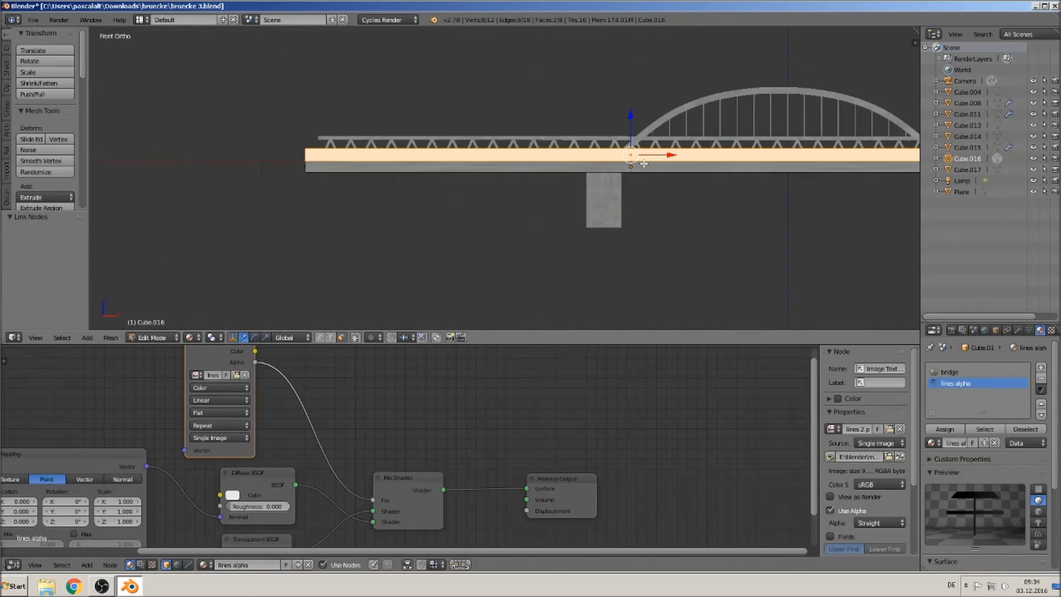
# Try a Smart UV Project and a plain Unwrap on the two selected side wall faces
pyautogui.press('u')
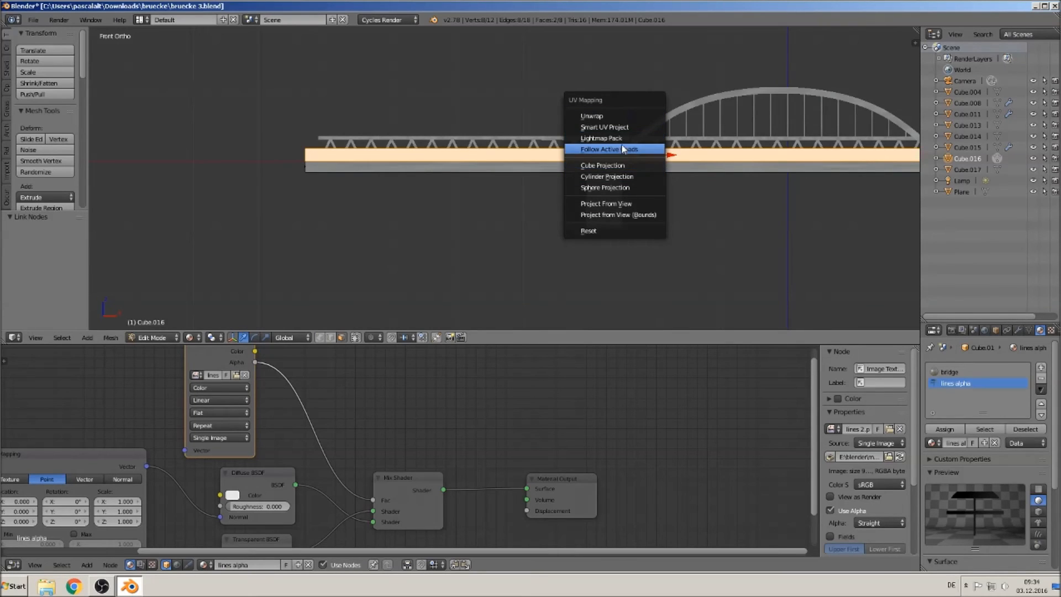
pyautogui.click(623, 127)
pyautogui.click(622, 207)
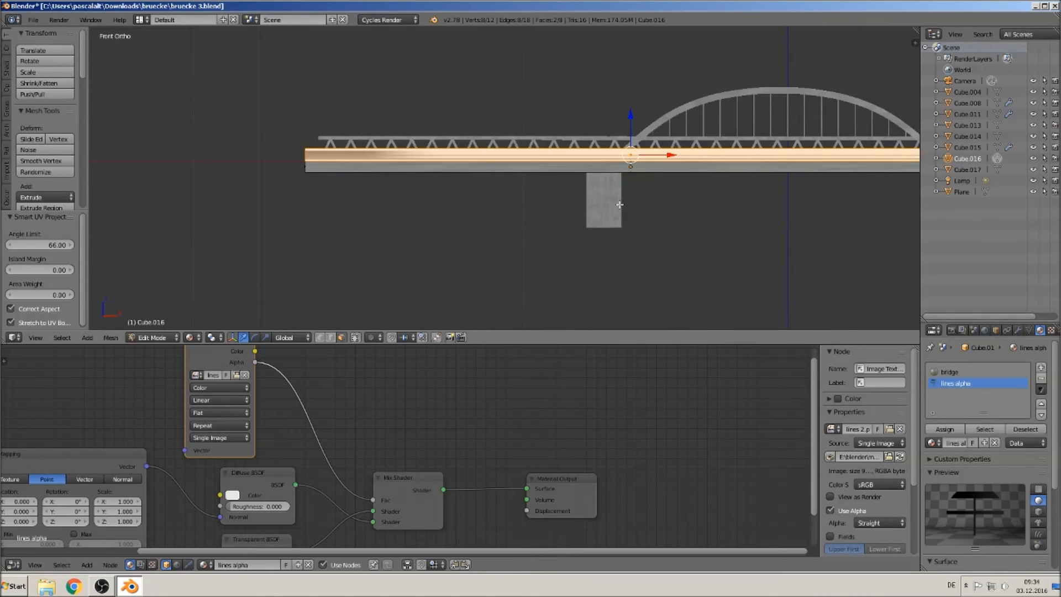
pyautogui.scroll(3, 617, 203)
pyautogui.press('u')
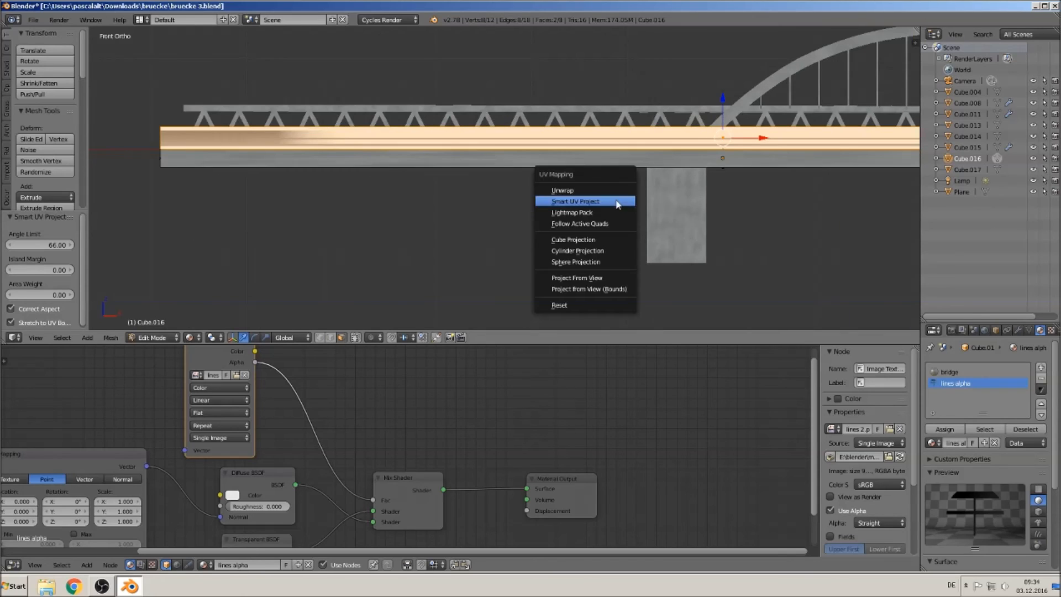
pyautogui.click(591, 185)
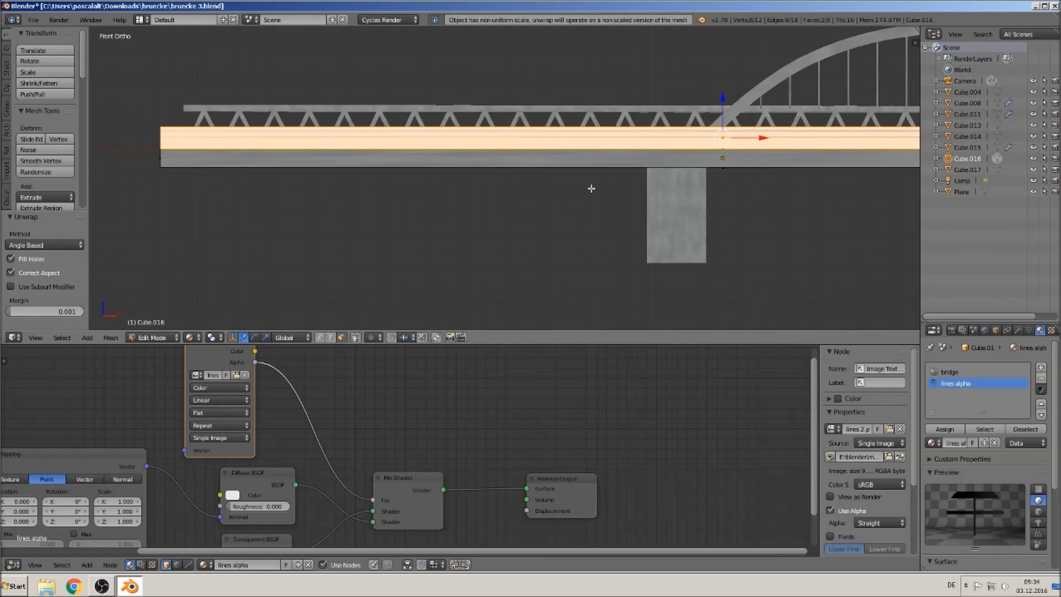
# Apply the bridge deck's rotation and scale in Object Mode
pyautogui.press('Tab')
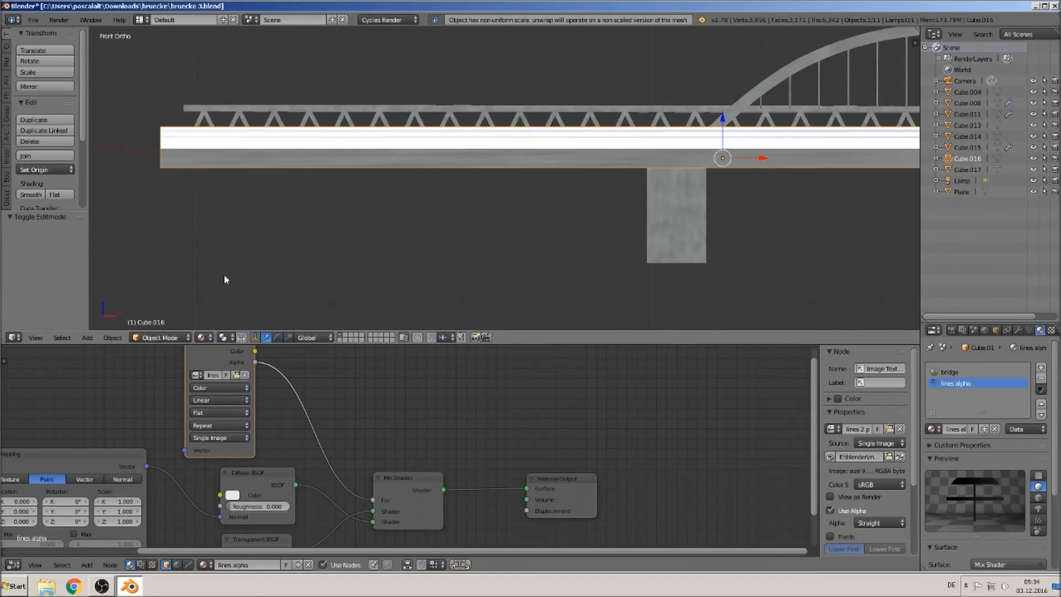
pyautogui.click(87, 337)
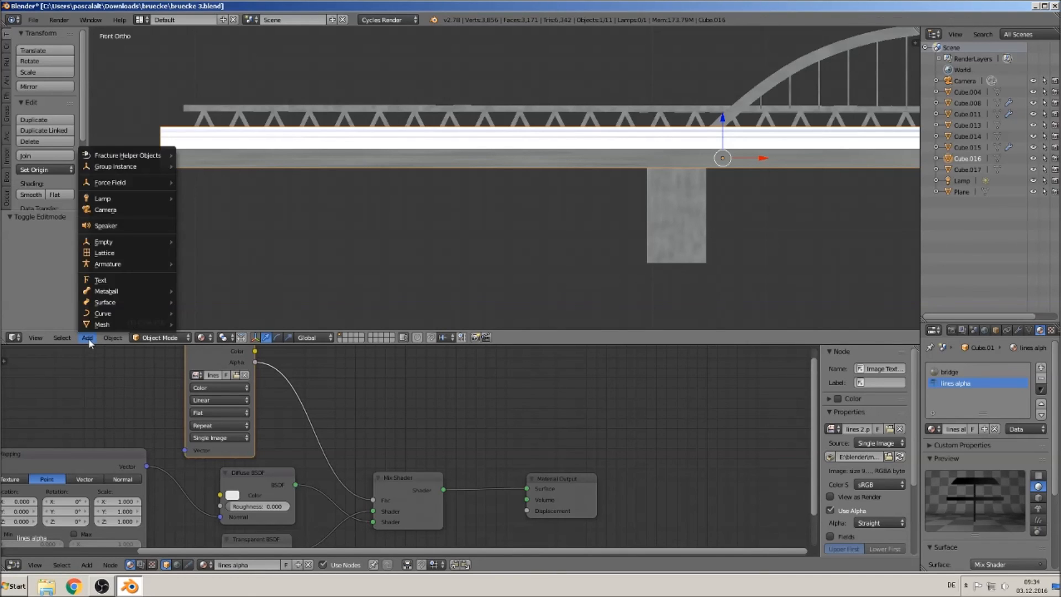
pyautogui.moveTo(117, 337)
pyautogui.moveTo(160, 252)
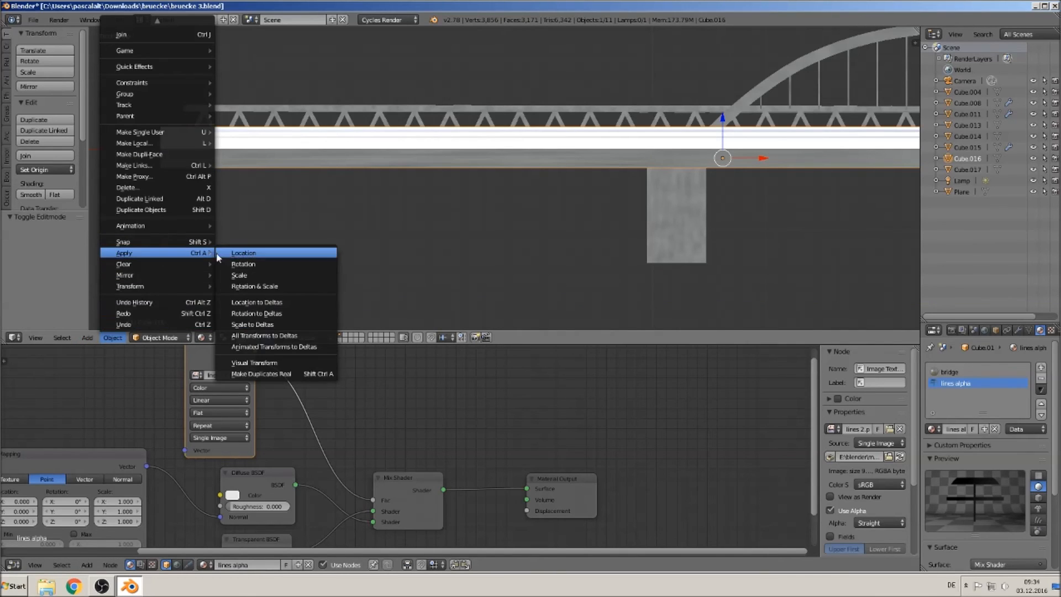
pyautogui.click(253, 286)
# Return to Edit Mode and unwrap the two selected side wall faces again with the standard Unwrap
pyautogui.press('Tab')
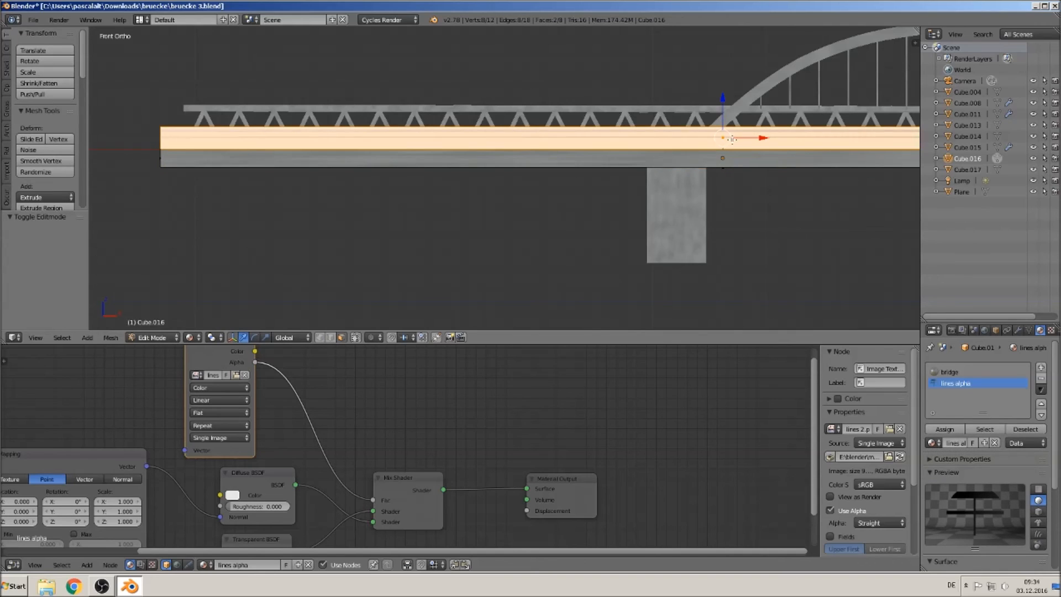
pyautogui.press('u')
pyautogui.click(735, 141)
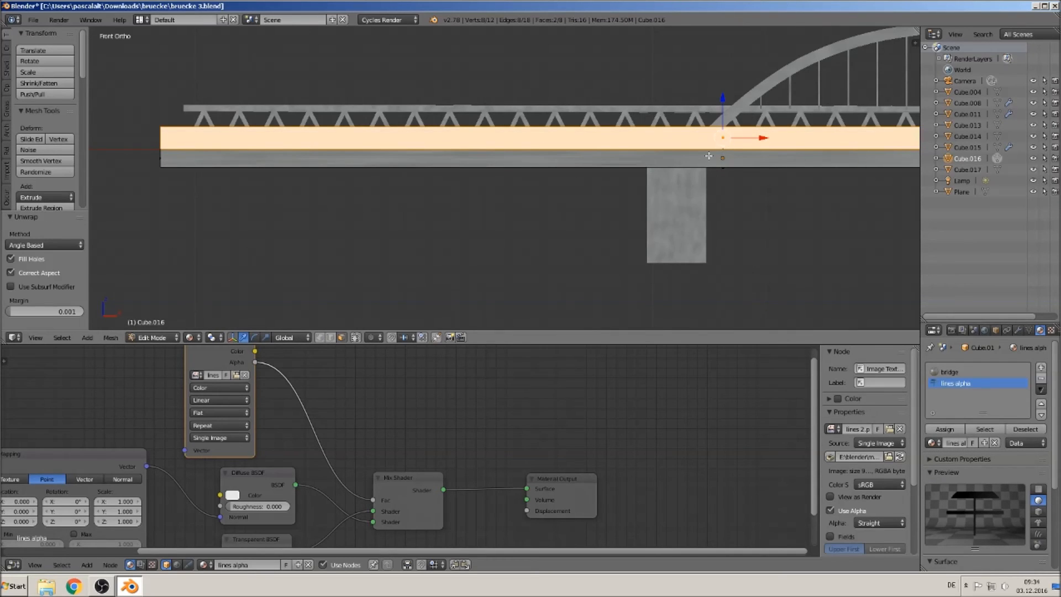
# Preview the bridge in Rendered shading, examine the deck's side wall up close, and leave the rendered preview
pyautogui.click(191, 337)
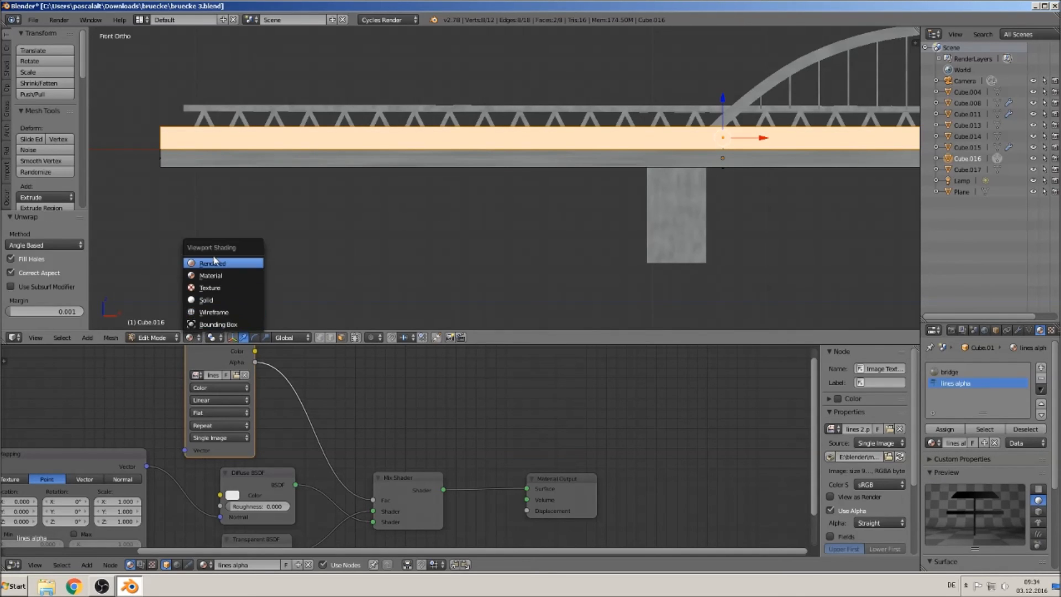
pyautogui.click(214, 265)
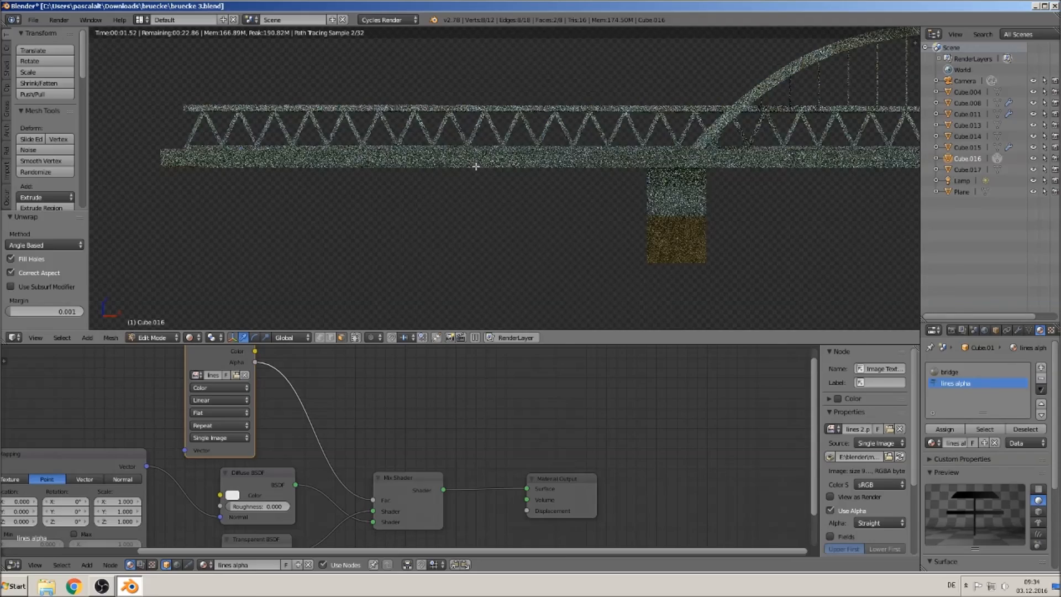
pyautogui.moveTo(476, 189); pyautogui.dragTo(516, 205, button='middle')
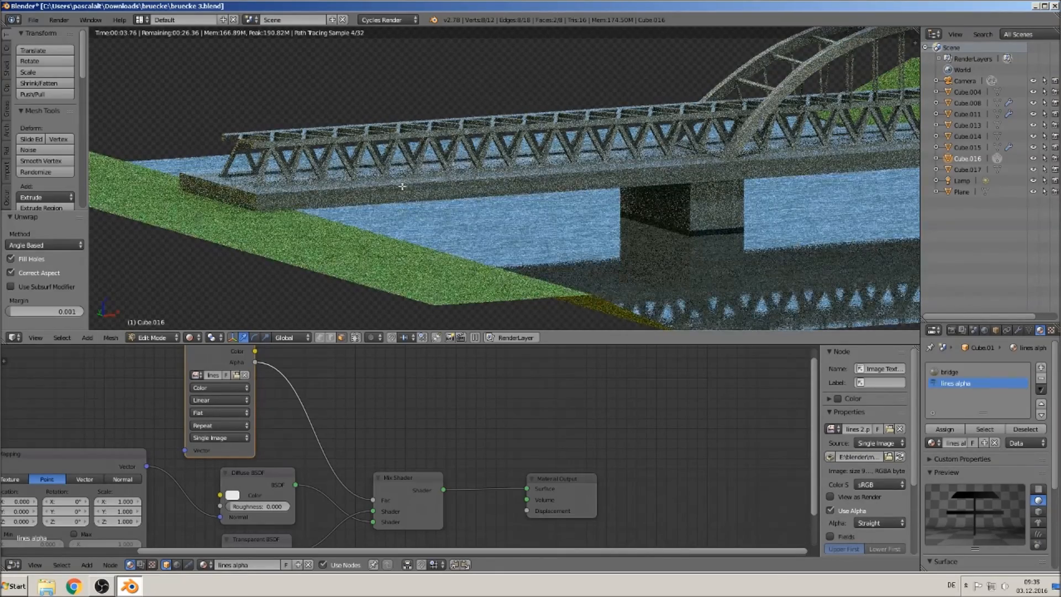
pyautogui.scroll(5, 401, 187)
pyautogui.scroll(2, 437, 199)
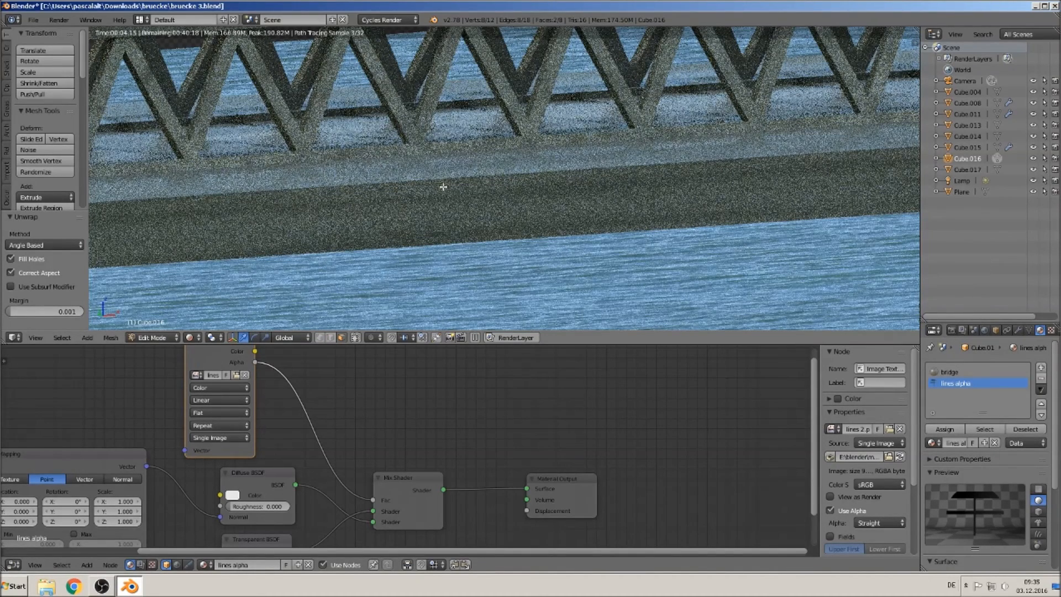
pyautogui.hotkey('shift', 'z')
pyautogui.scroll(-3, 334, 440)
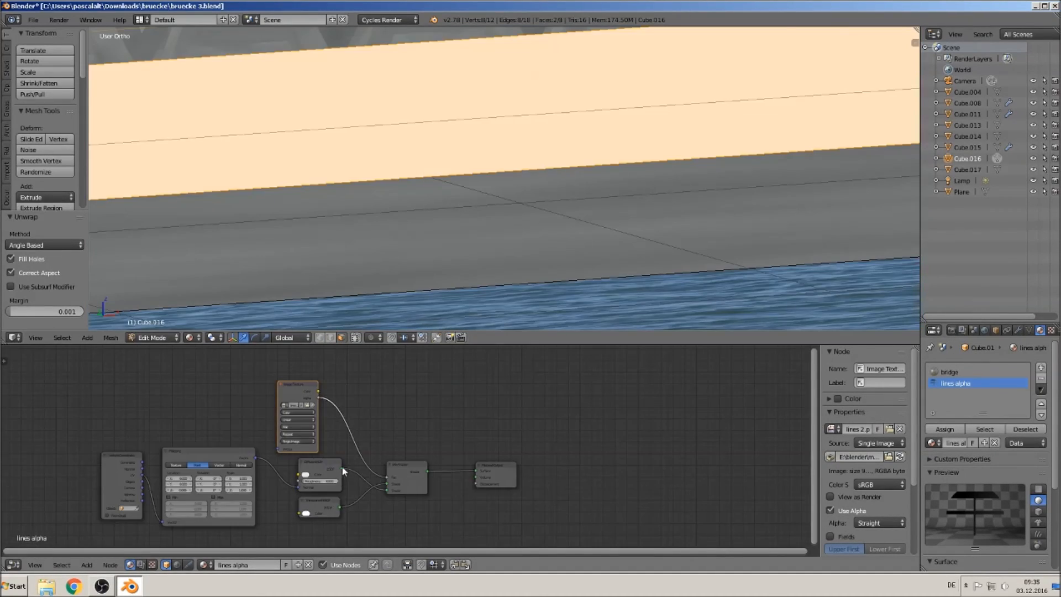
pyautogui.scroll(1, 315, 385)
pyautogui.moveTo(311, 386); pyautogui.dragTo(393, 362)
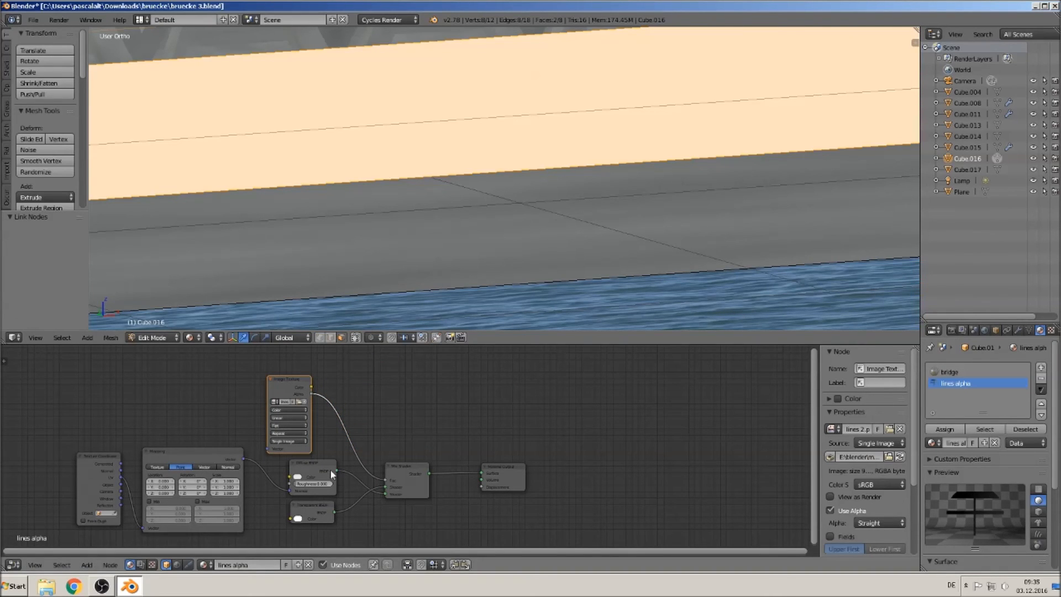
pyautogui.scroll(-8, 350, 210)
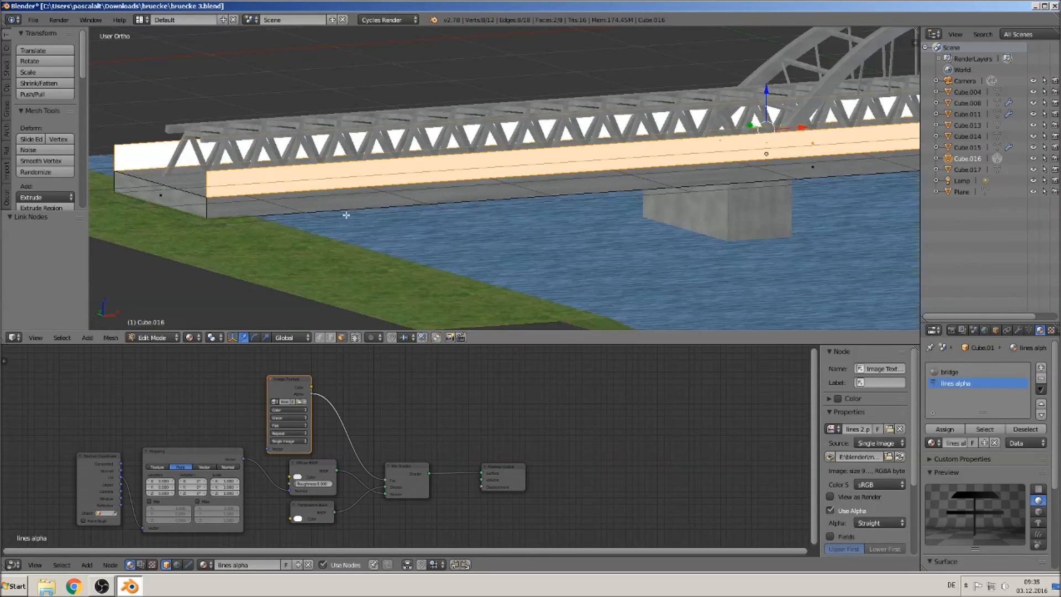
pyautogui.moveTo(352, 212); pyautogui.dragTo(373, 219, button='middle')
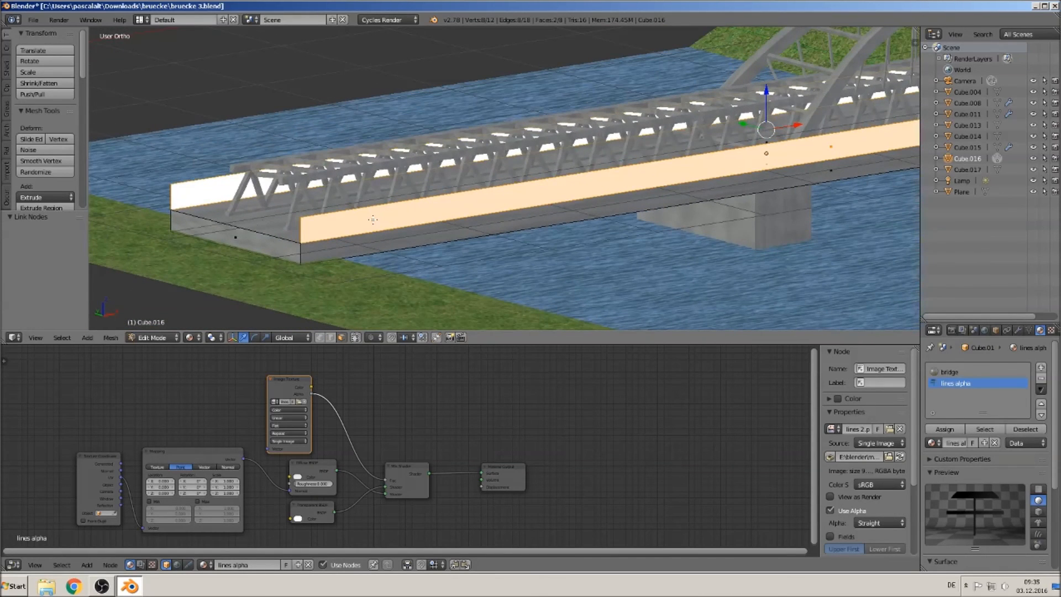
# Feed the Mapping vector into the Image Texture node and link the texture's Color to the Diffuse BSDF's color
pyautogui.moveTo(244, 459); pyautogui.dragTo(268, 448)
pyautogui.moveTo(295, 377); pyautogui.dragTo(291, 476)
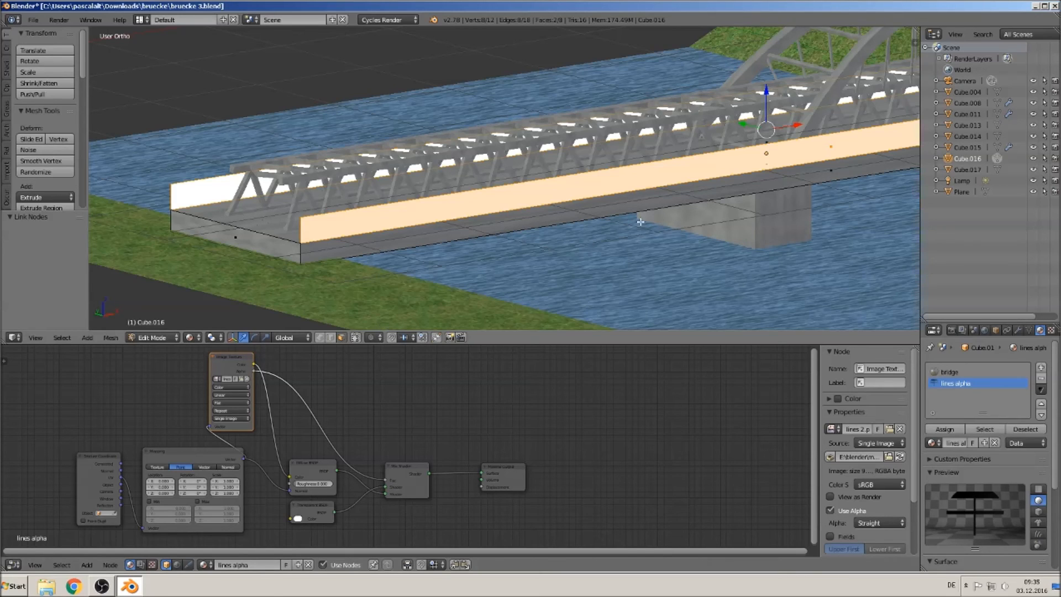
# Assign the lines alpha material to the selected side wall faces, then select the single wall face and assign it again
pyautogui.click(944, 429)
pyautogui.rightClick(698, 104)
pyautogui.click(945, 429)
pyautogui.moveTo(689, 191); pyautogui.dragTo(655, 189, button='middle')
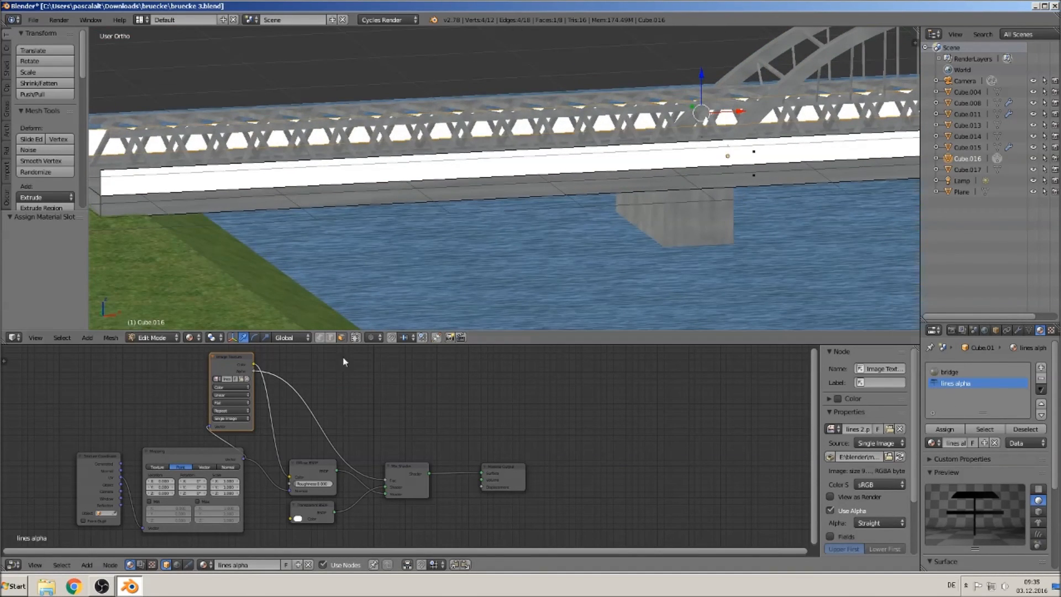
# Reposition the Mix Shader, cut the Image Texture's link to its factor, and preview the bridge in Rendered shading
pyautogui.moveTo(399, 469); pyautogui.dragTo(420, 433)
pyautogui.keyDown('ctrl'); pyautogui.moveTo(331, 434); pyautogui.dragTo(431, 367, button='right'); pyautogui.keyUp('ctrl')
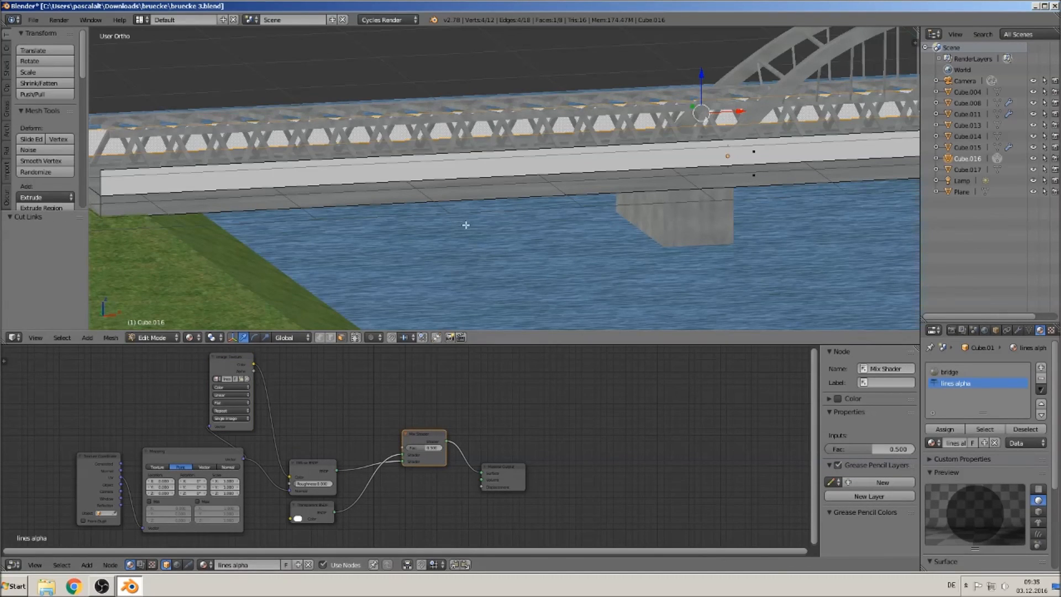
pyautogui.click(190, 337)
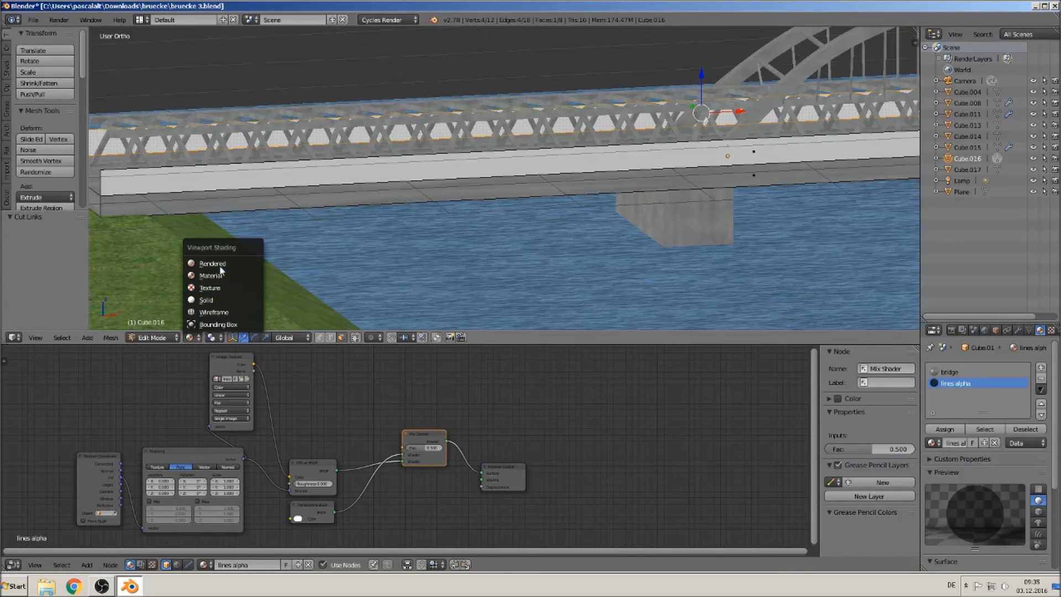
pyautogui.click(233, 257)
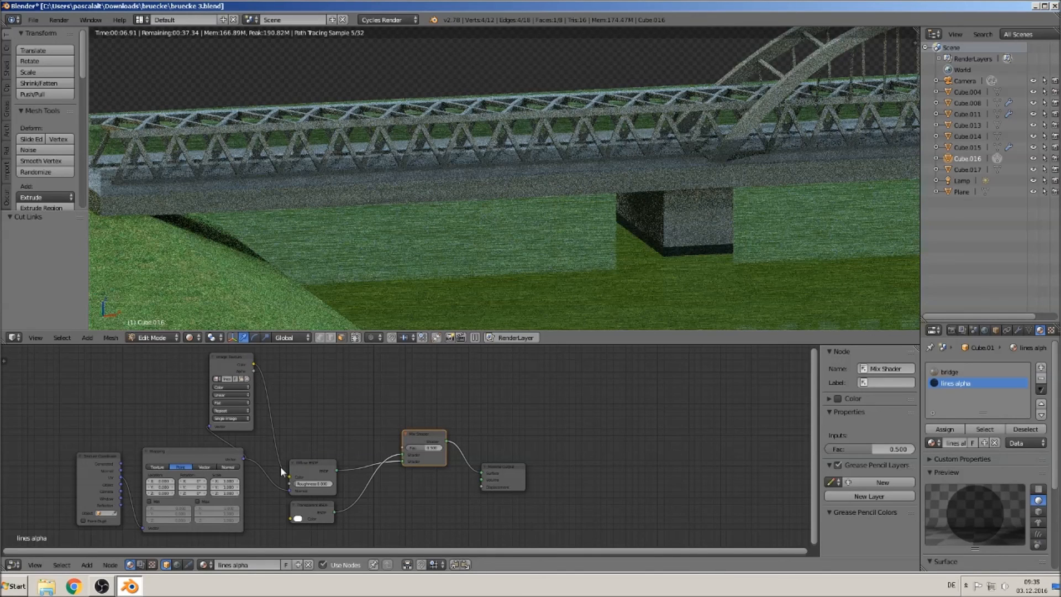
# Try driving the Mix Shader's factor with the Image Texture's Color, undo that link, and rewire the Mix Shader's shader inputs
pyautogui.moveTo(254, 364); pyautogui.dragTo(405, 448)
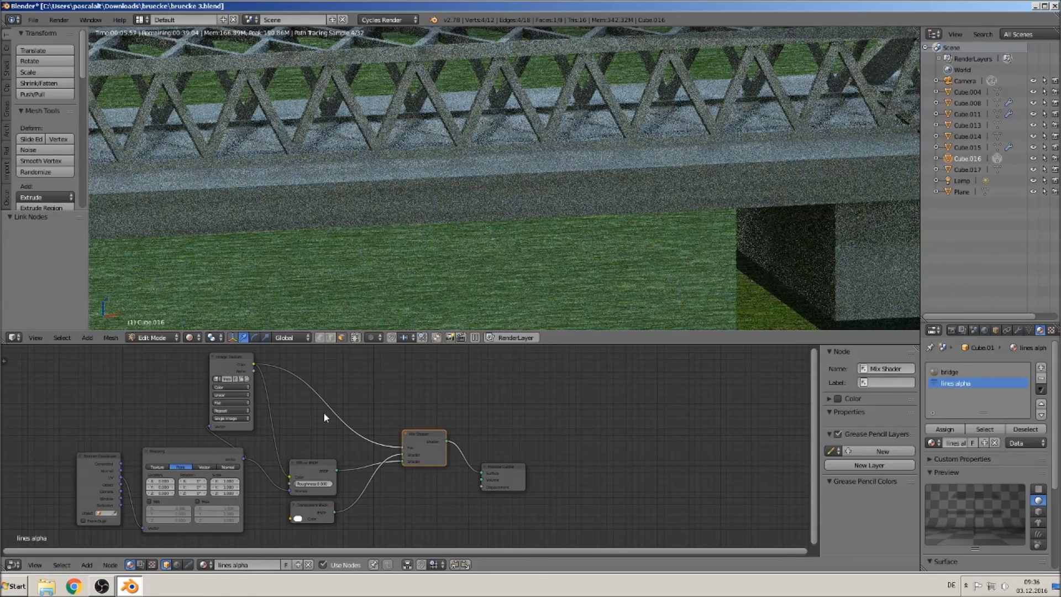
pyautogui.hotkey('ctrl', 'z')
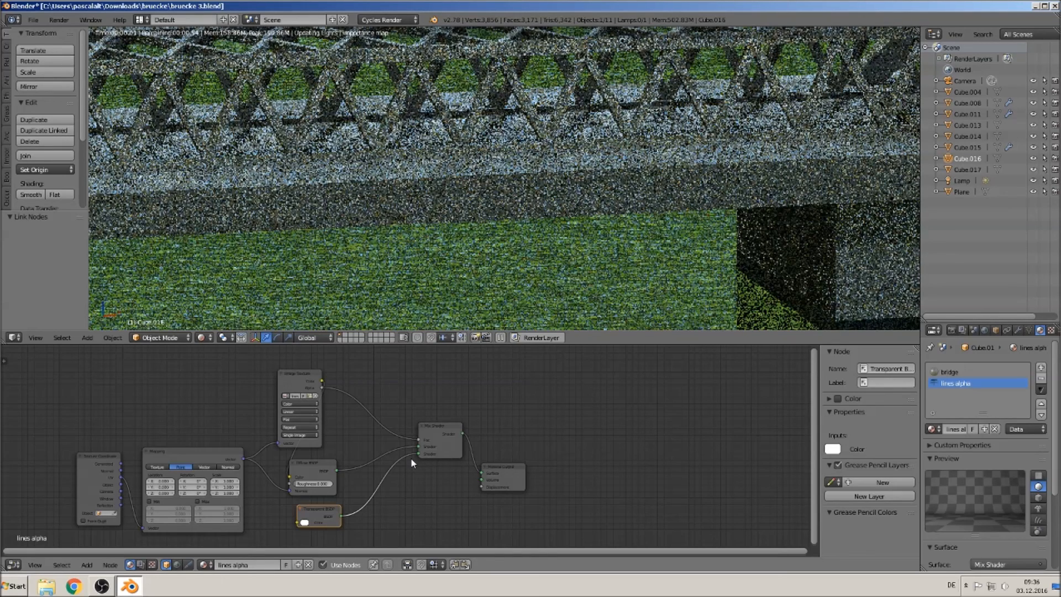
pyautogui.moveTo(418, 454); pyautogui.dragTo(423, 445)
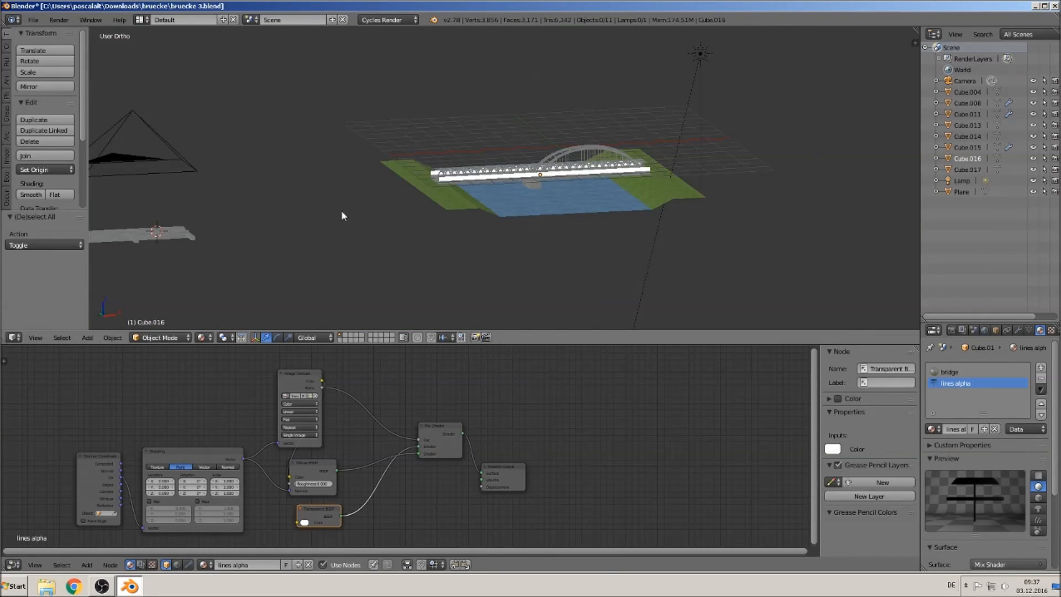
# Rotate the camera about 80° around global X and about -88° around global Z, and look through it
pyautogui.rightClick(172, 145)
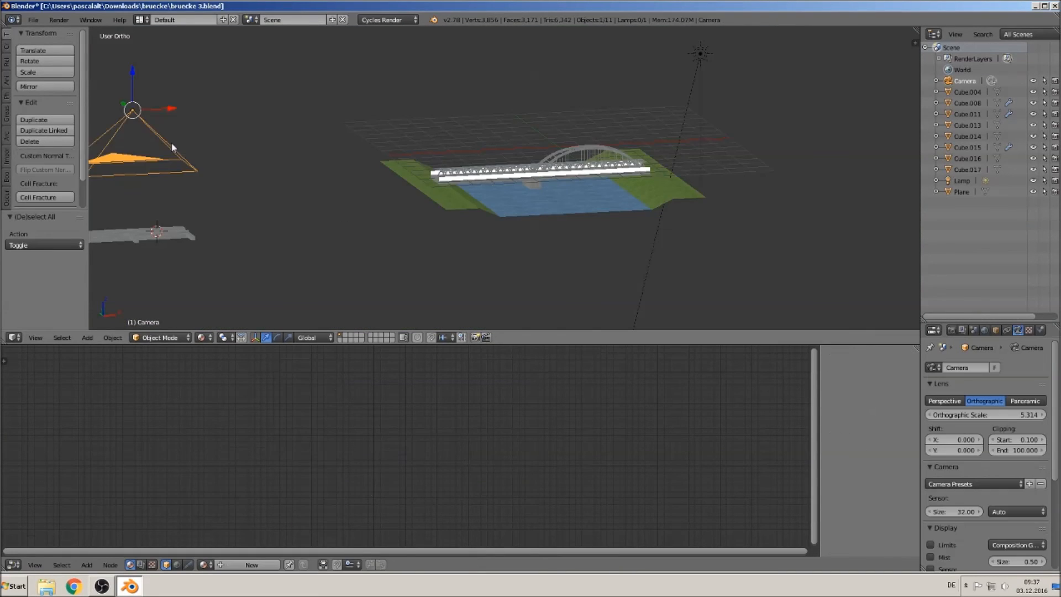
pyautogui.press('r')
pyautogui.press('x')
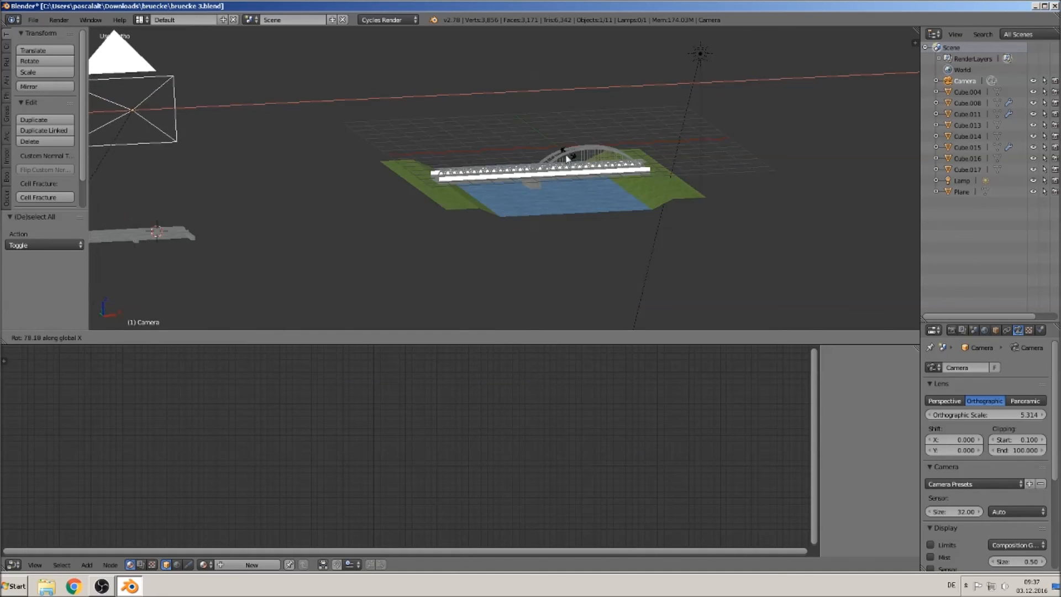
pyautogui.click(166, 199)
pyautogui.press('r')
pyautogui.press('z')
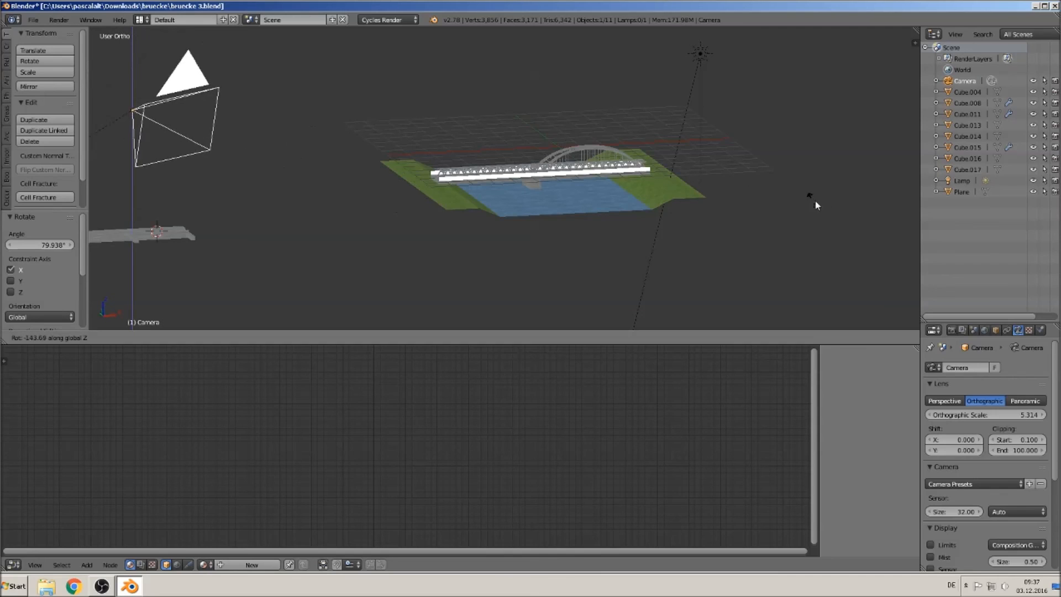
pyautogui.click(128, 172)
pyautogui.press('KP_0')
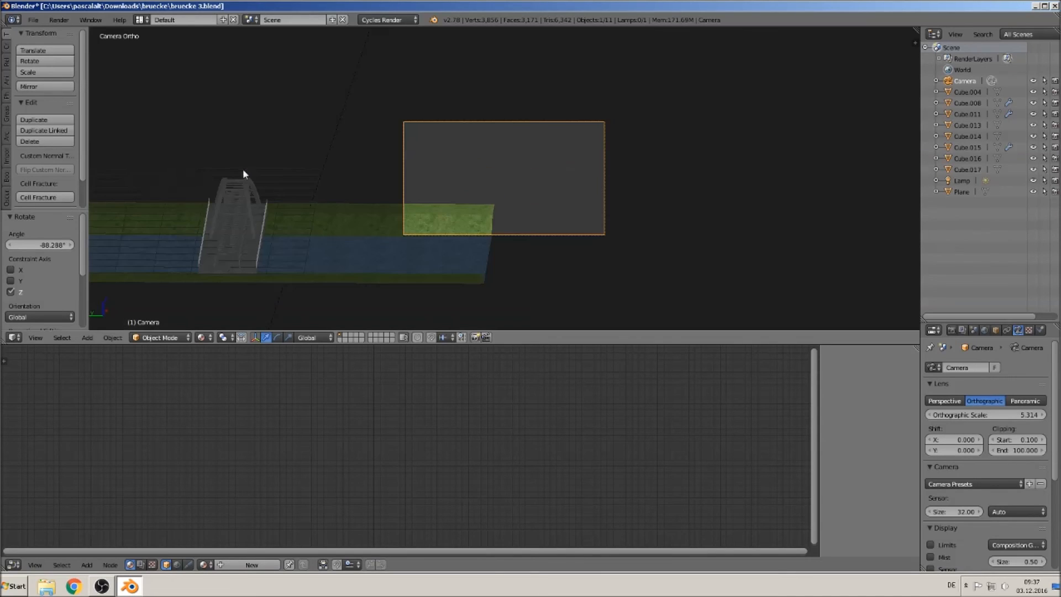
# Move the camera to bring the bridge into its frame, rotate it around Z, and adjust its position once more
pyautogui.scroll(1, 243, 168)
pyautogui.press('g')
pyautogui.click(262, 244)
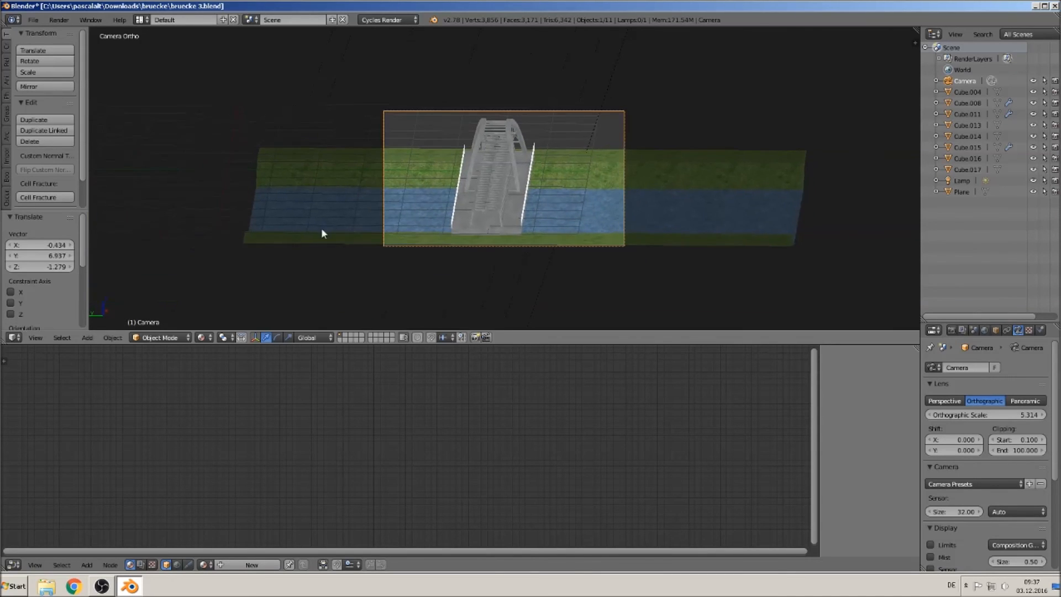
pyautogui.press('r')
pyautogui.press('z')
pyautogui.click(658, 157)
pyautogui.press('g')
pyautogui.click(194, 150)
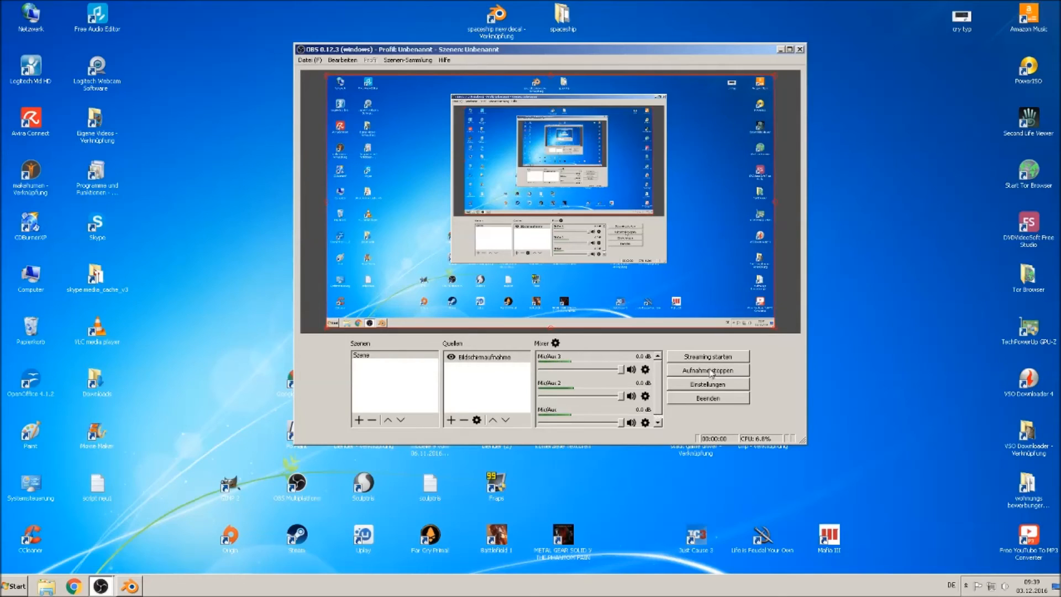
# Switch back to Blender and unwrap the bridge deck's selected side wall with Project From View from the front view
pyautogui.click(127, 586)
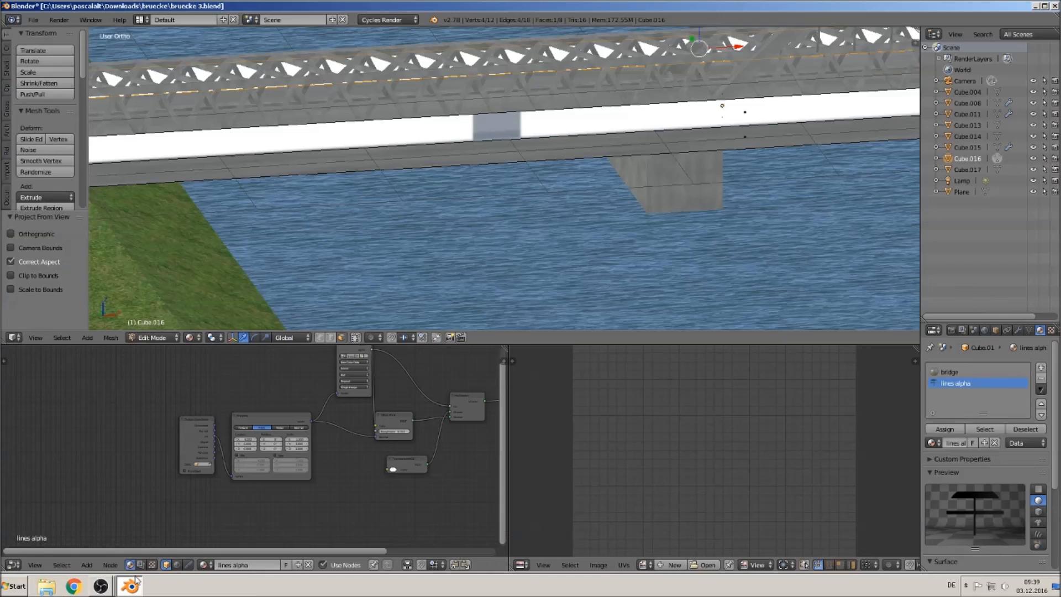
pyautogui.moveTo(637, 96); pyautogui.dragTo(467, 170, button='middle')
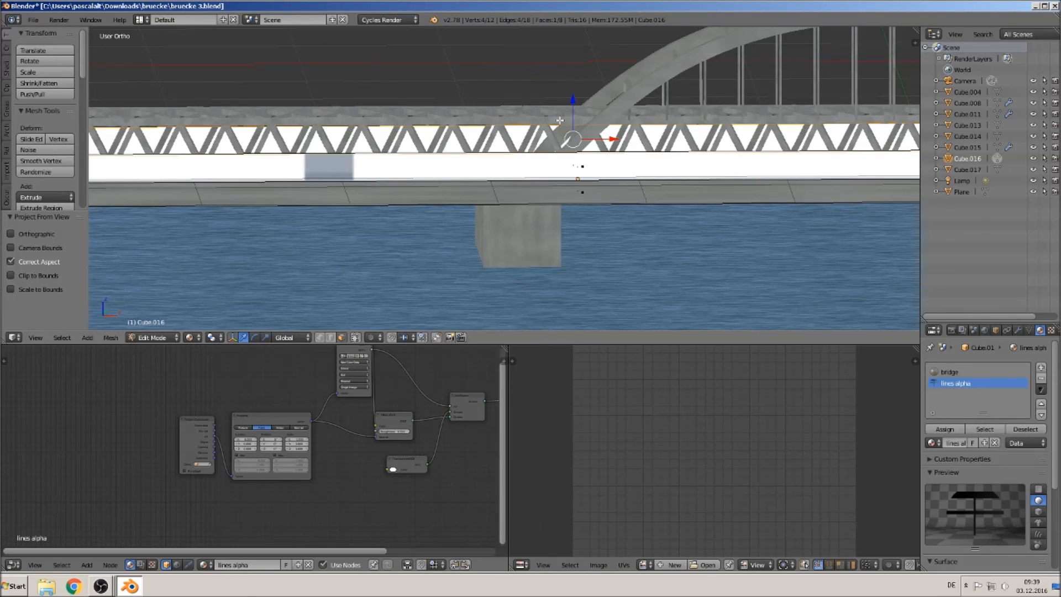
pyautogui.moveTo(649, 155); pyautogui.dragTo(620, 184, button='middle')
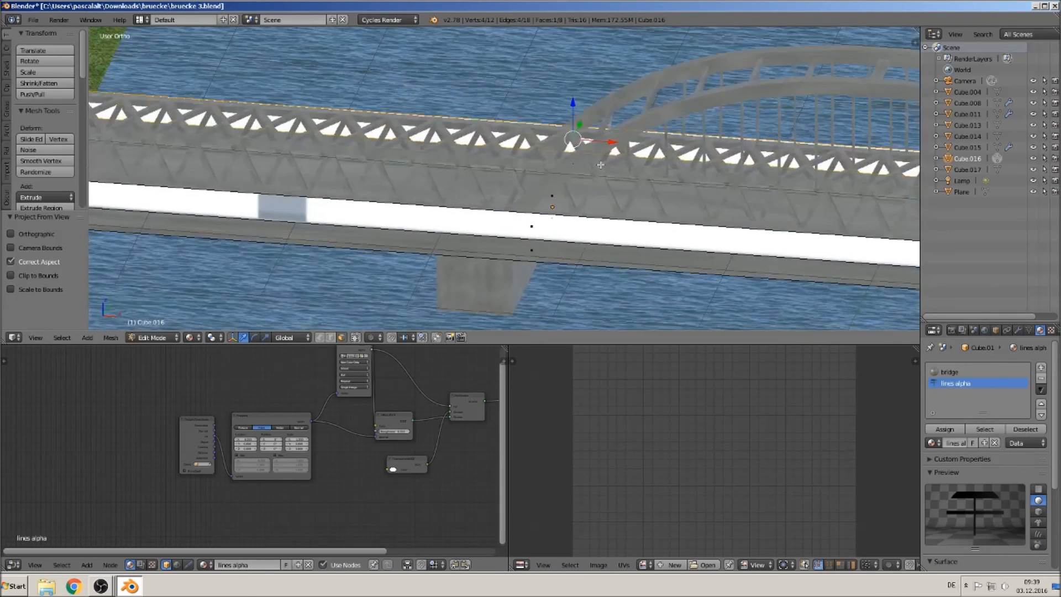
pyautogui.press('KP_1')
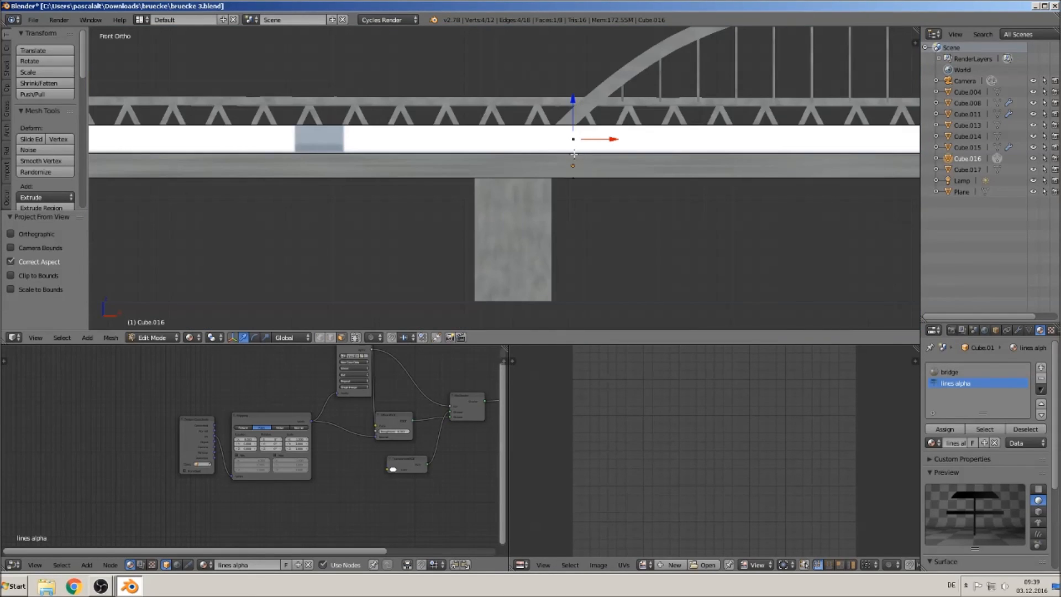
pyautogui.press('u')
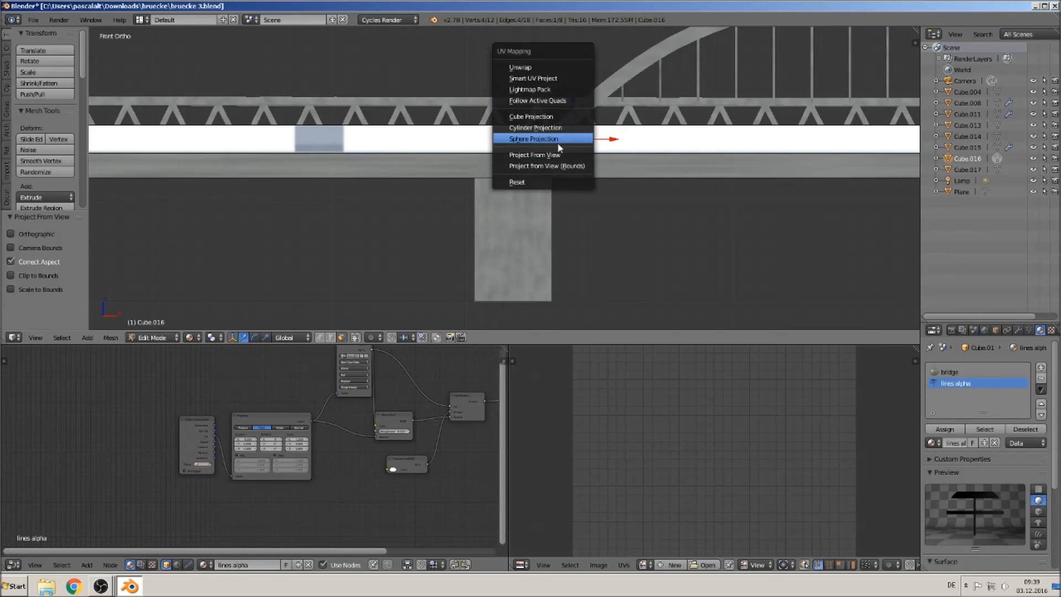
pyautogui.click(555, 155)
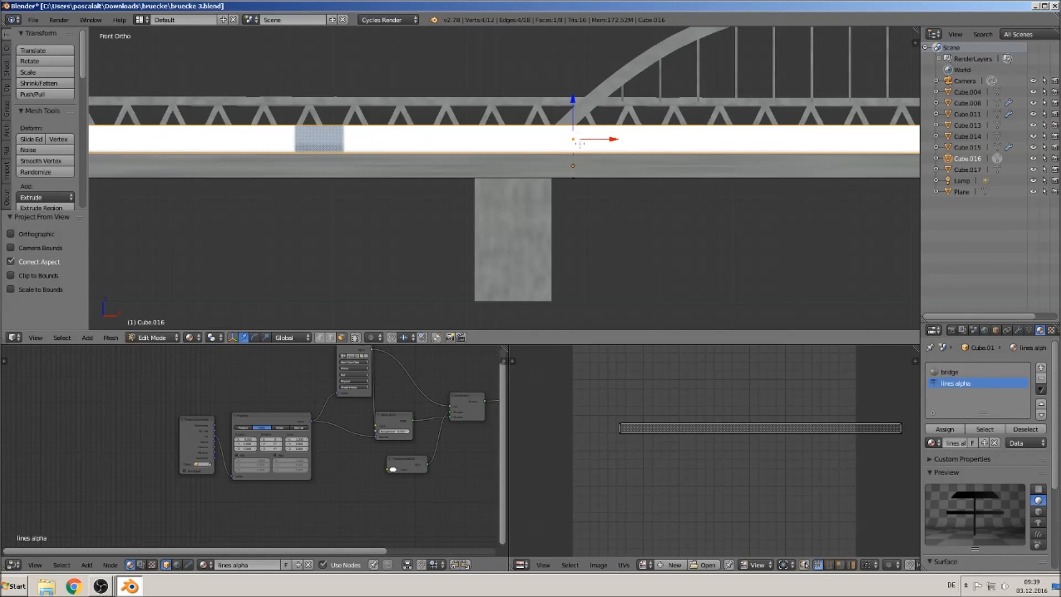
pyautogui.press('u')
pyautogui.click(549, 144)
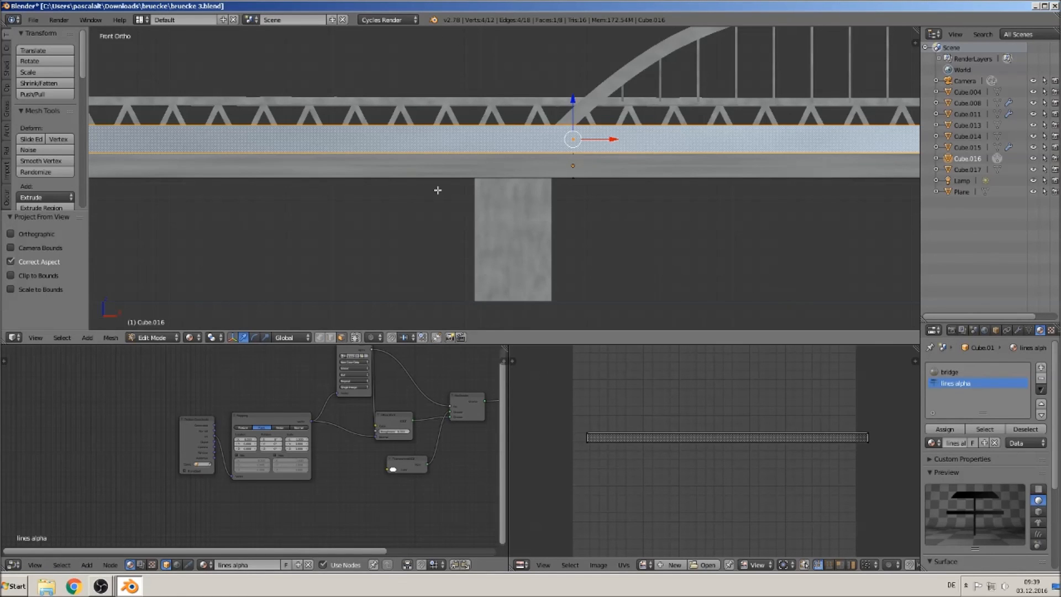
# Return to Object Mode and set the lines alpha material's Mapping node scale to 10 in X and Y
pyautogui.press('Tab')
pyautogui.scroll(-3, 441, 195)
pyautogui.moveTo(441, 195); pyautogui.dragTo(462, 220, button='middle')
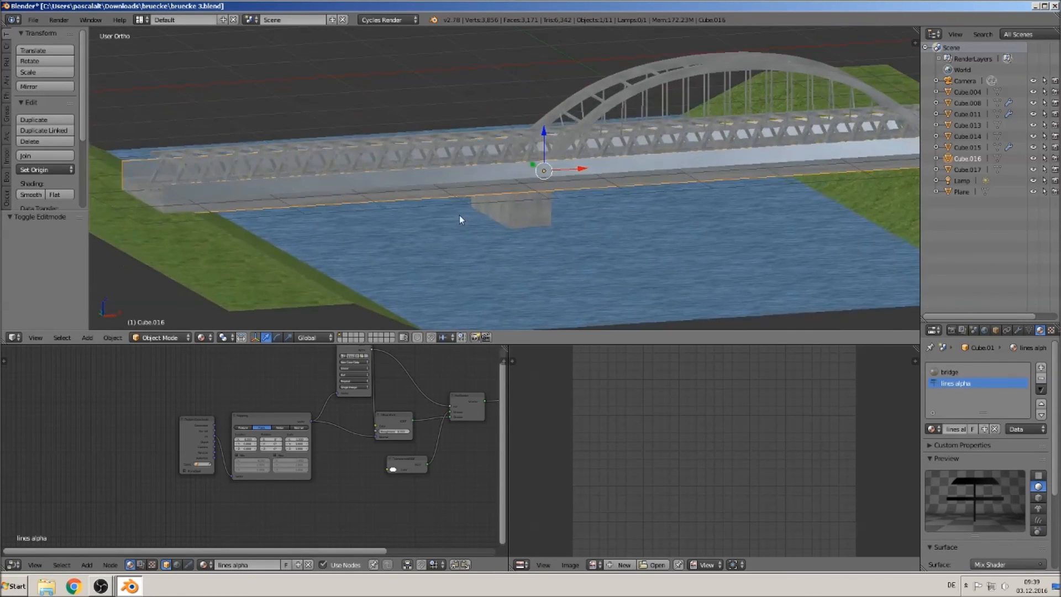
pyautogui.scroll(3, 462, 220)
pyautogui.scroll(1, 332, 435)
pyautogui.scroll(2, 331, 434)
pyautogui.click(345, 430)
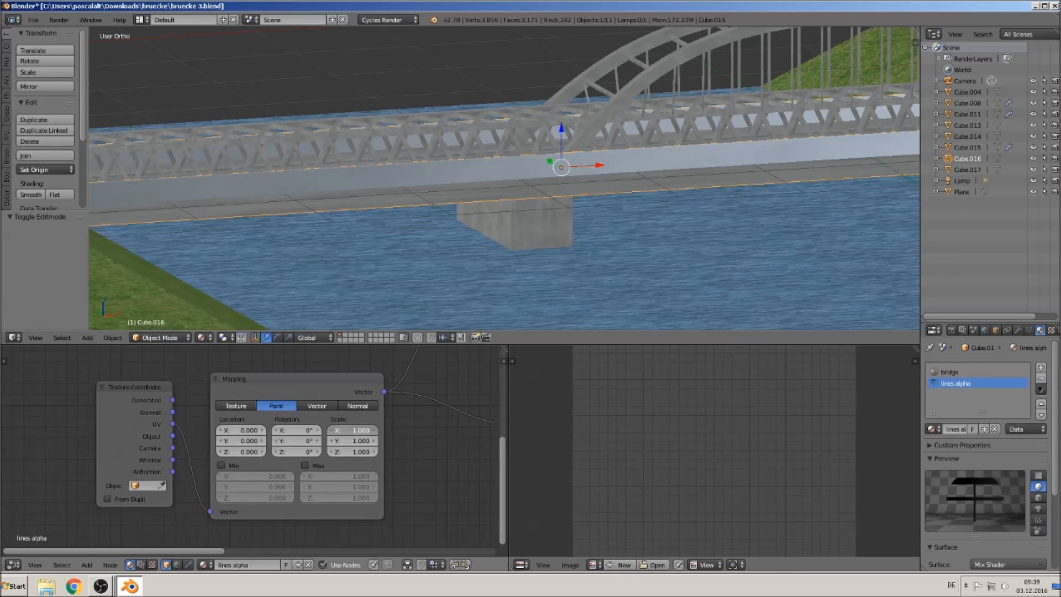
pyautogui.write('10')
pyautogui.press('Return')
pyautogui.click(335, 441)
pyautogui.write('1')
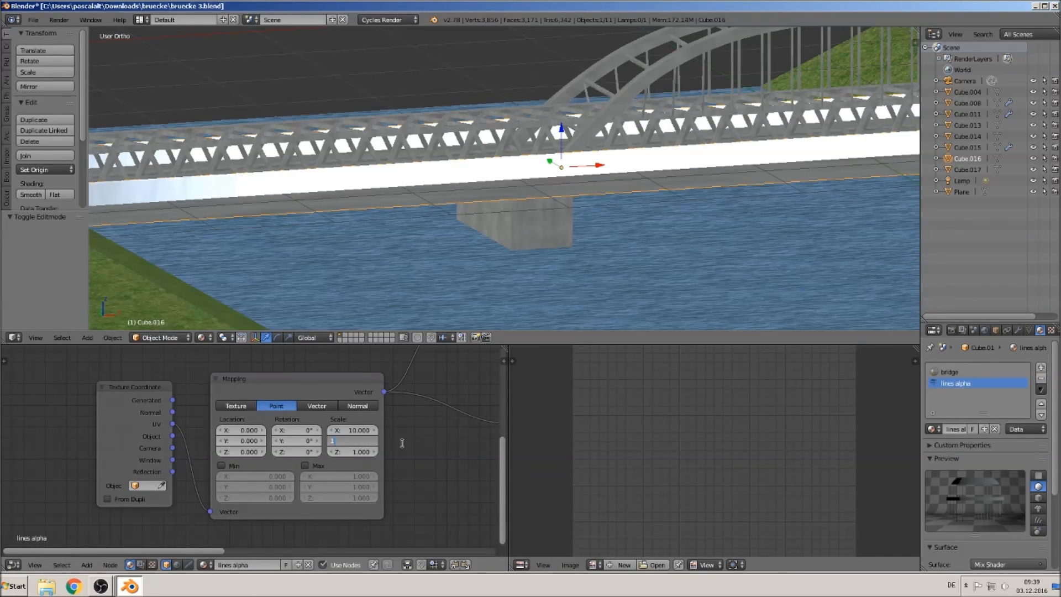
pyautogui.press('Return')
# Preview the bridge in Rendered shading and examine the railing texture's size on the side wall up close
pyautogui.scroll(1, 461, 286)
pyautogui.moveTo(461, 286); pyautogui.dragTo(426, 277, button='middle')
pyautogui.click(204, 338)
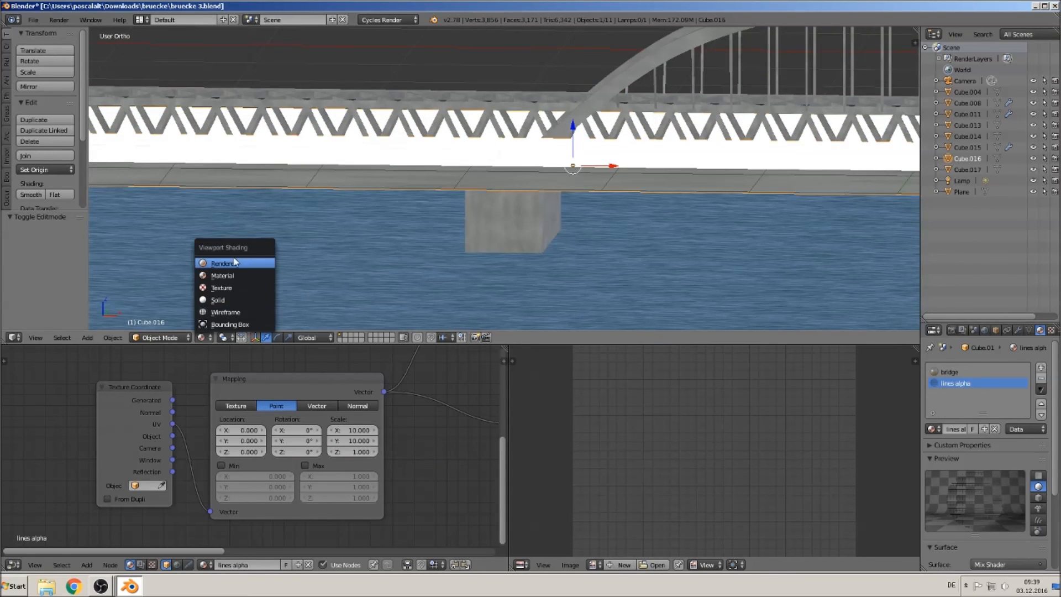
pyautogui.click(235, 262)
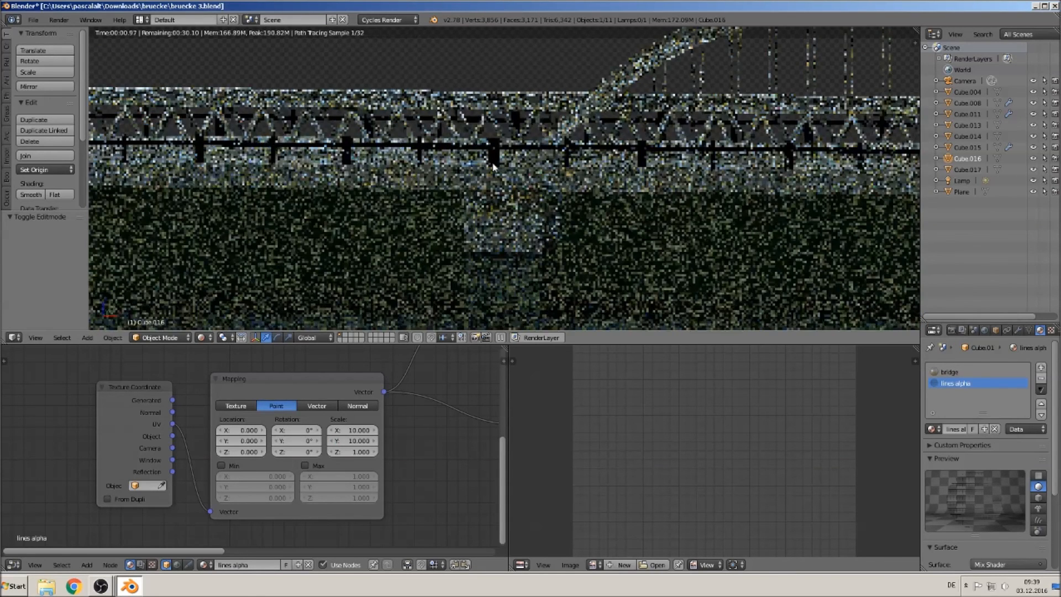
pyautogui.scroll(4, 475, 148)
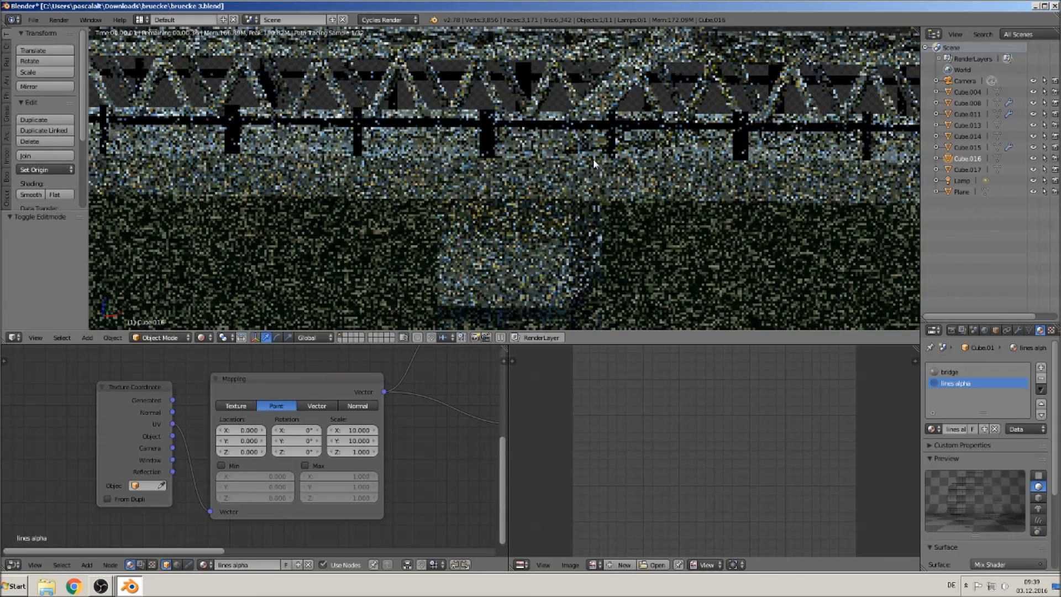
pyautogui.scroll(2, 593, 159)
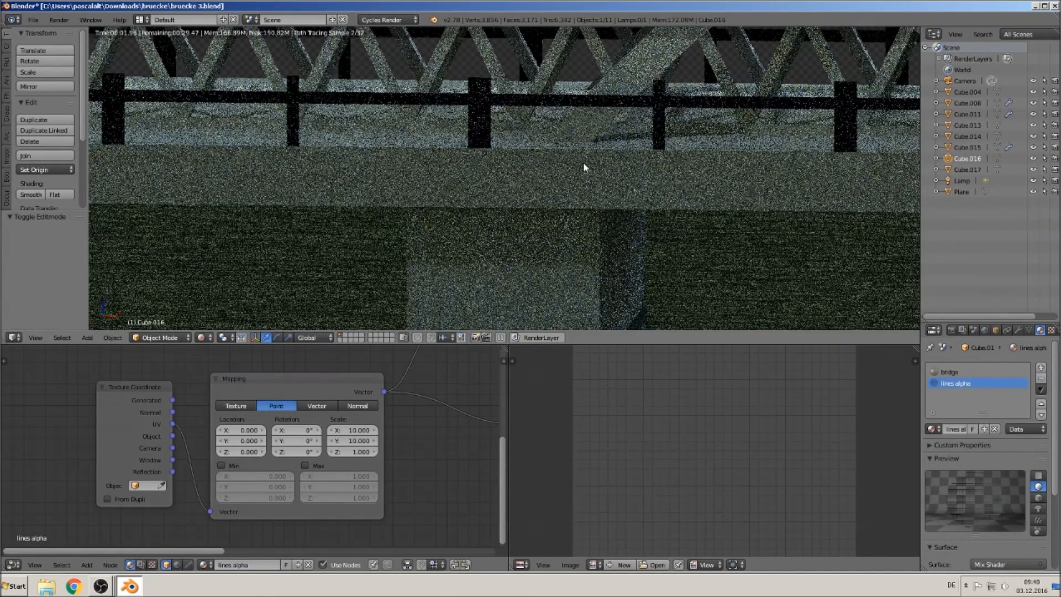
pyautogui.scroll(-3, 506, 214)
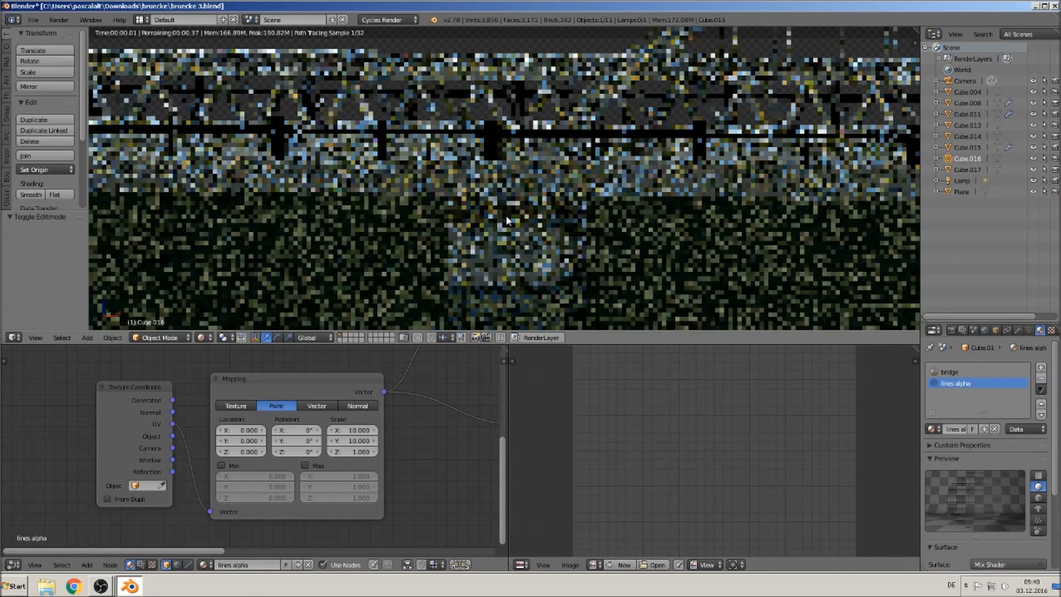
# Set the Mapping node's scale to 40 in X and Y and view the rendered railing from an oblique angle
pyautogui.click(352, 430)
pyautogui.write('40')
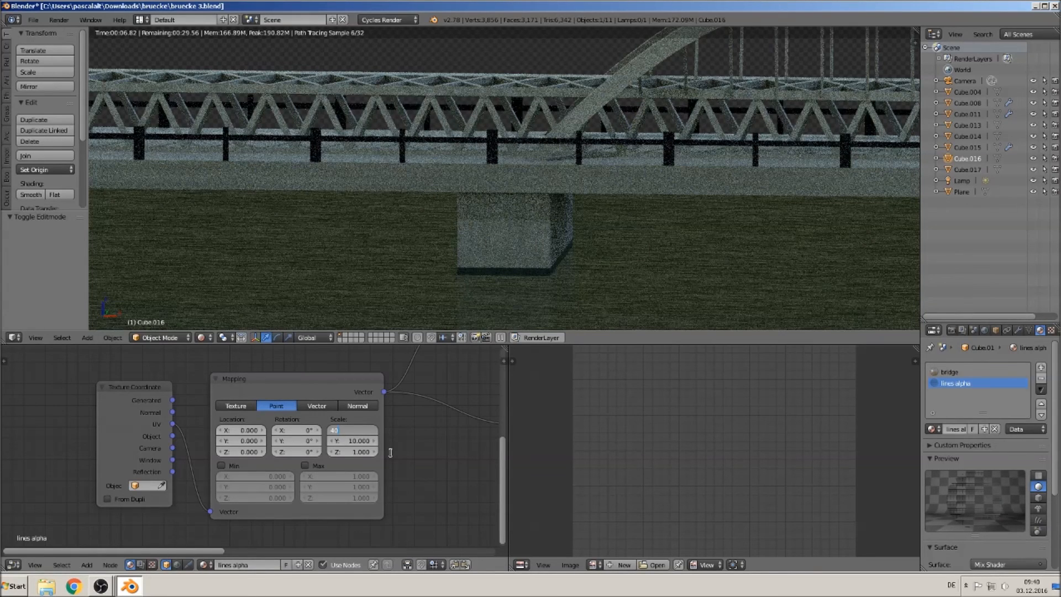
pyautogui.press('Return')
pyautogui.scroll(2, 509, 172)
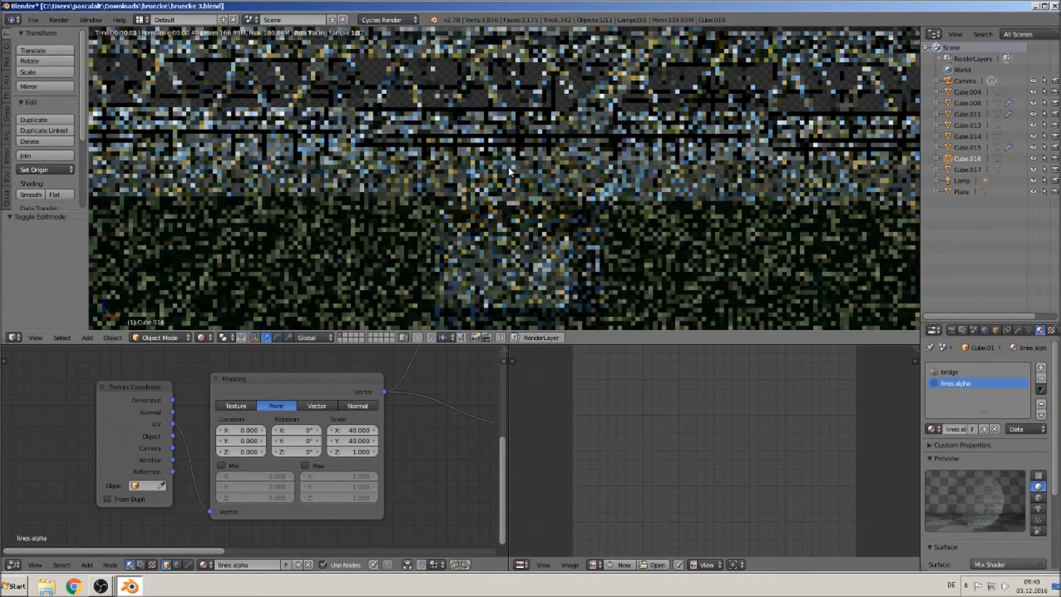
pyautogui.moveTo(509, 172); pyautogui.dragTo(428, 272, button='middle')
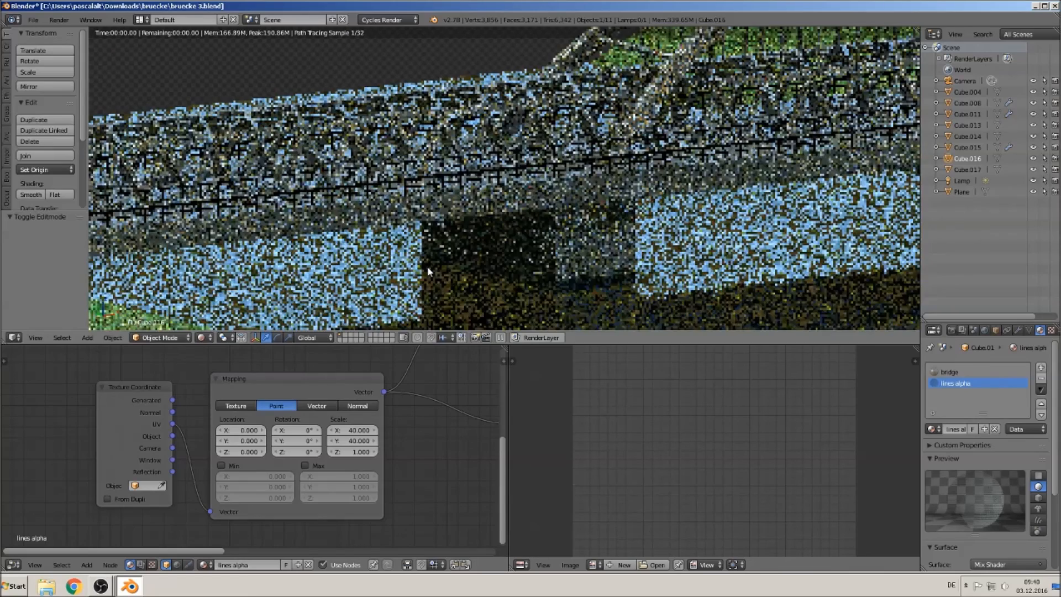